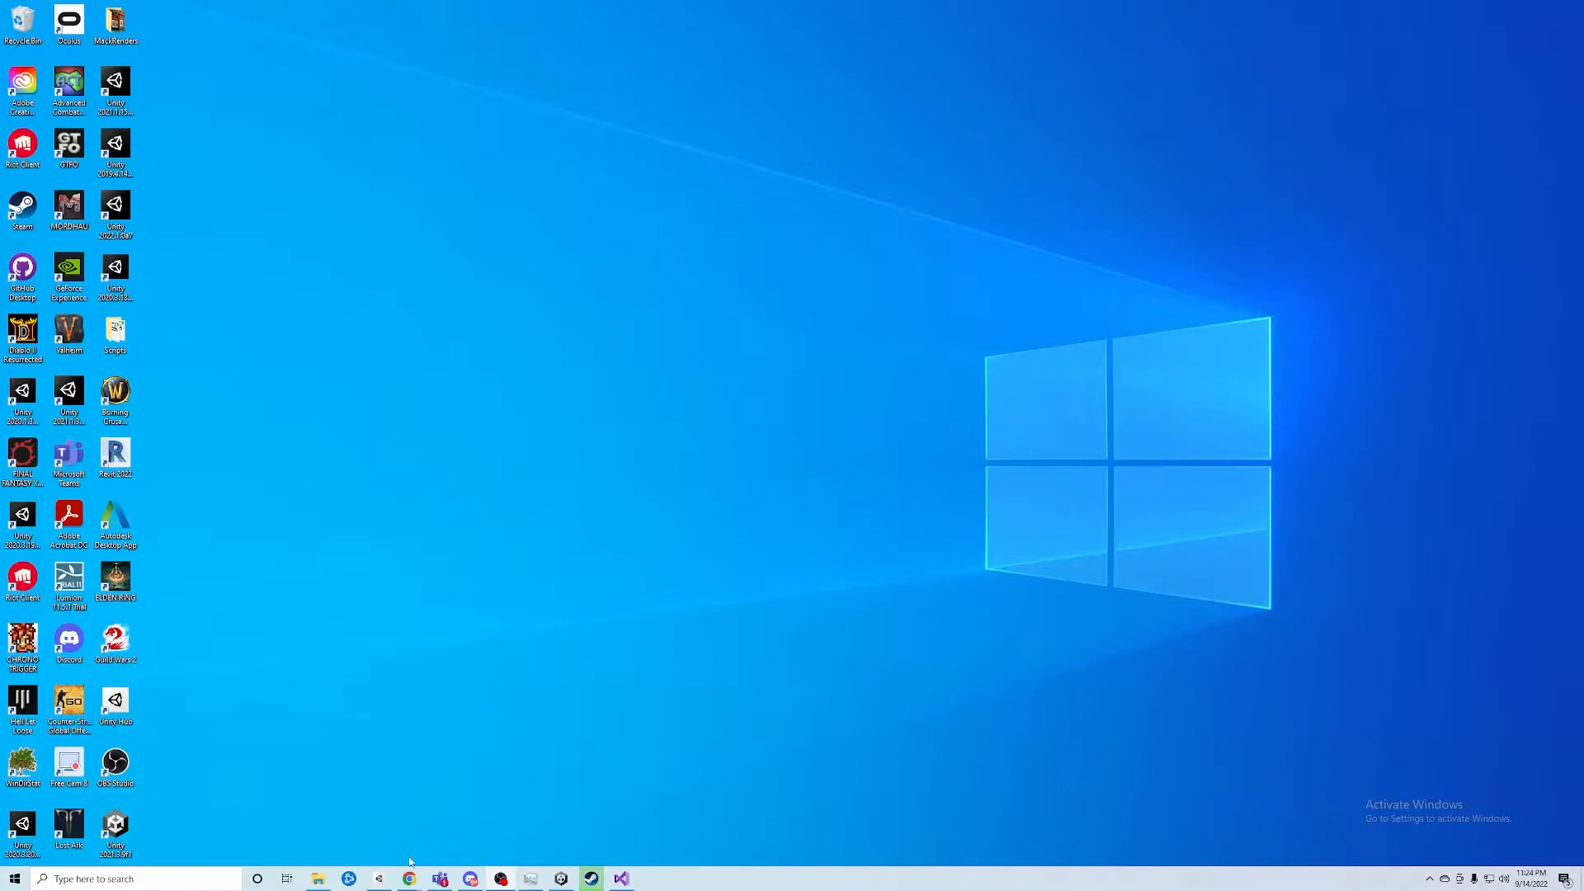
Open Unity Hub and view the Unity download page at unity3d.com/get-unity/download in Chrome, highlighting its address
{"action": "mouse_move", "coordinate": [409, 879]}
{"action": "left_click", "coordinate": [379, 879]}
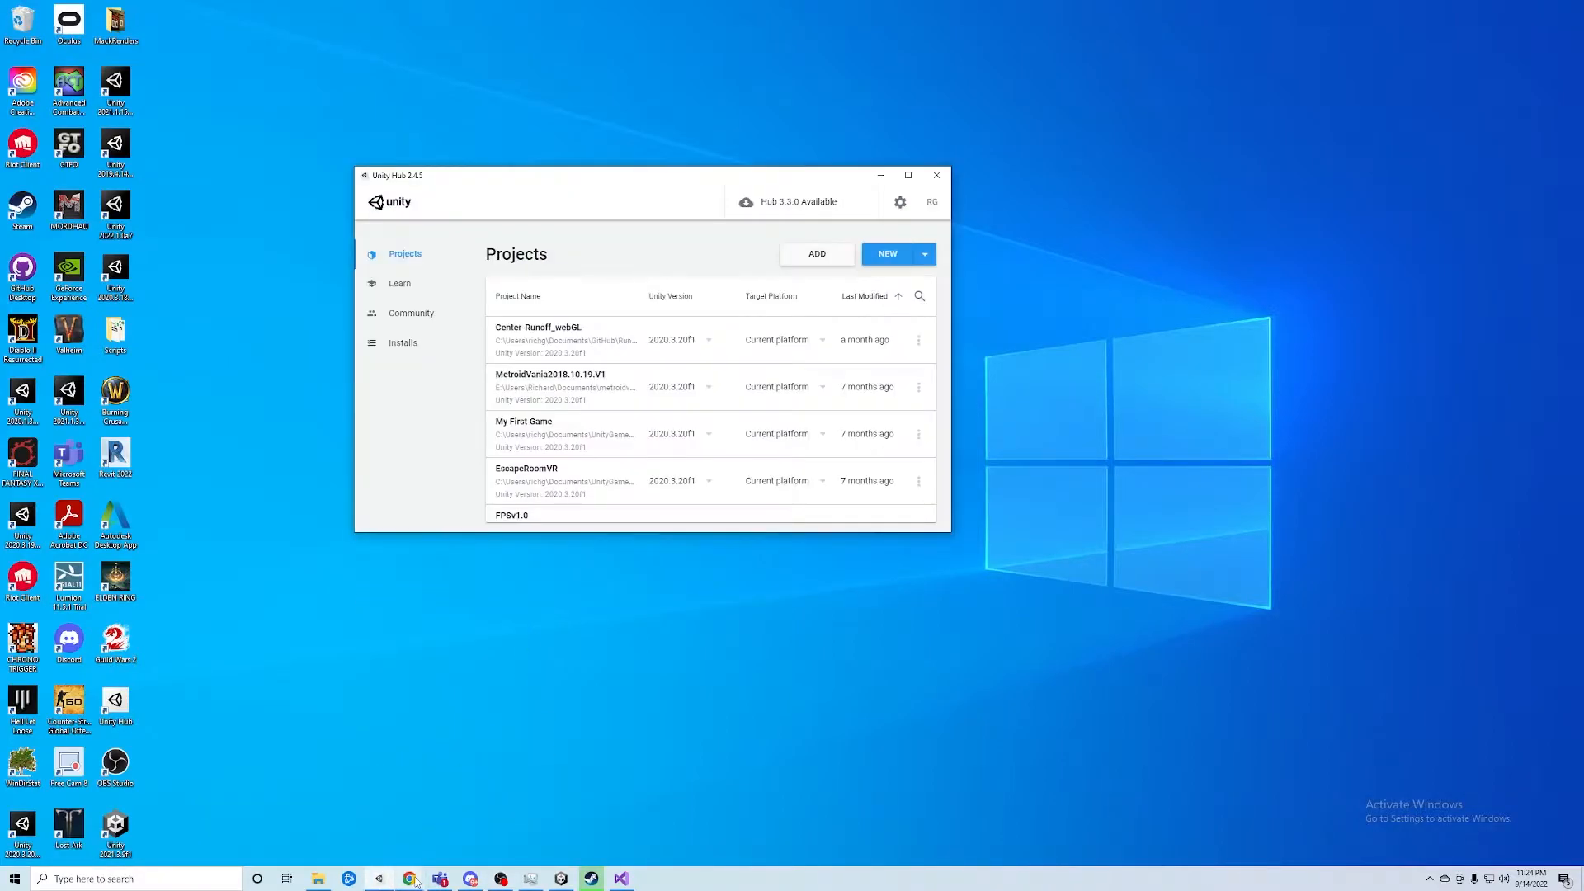
{"action": "mouse_move", "coordinate": [409, 879]}
{"action": "left_click", "coordinate": [632, 840]}
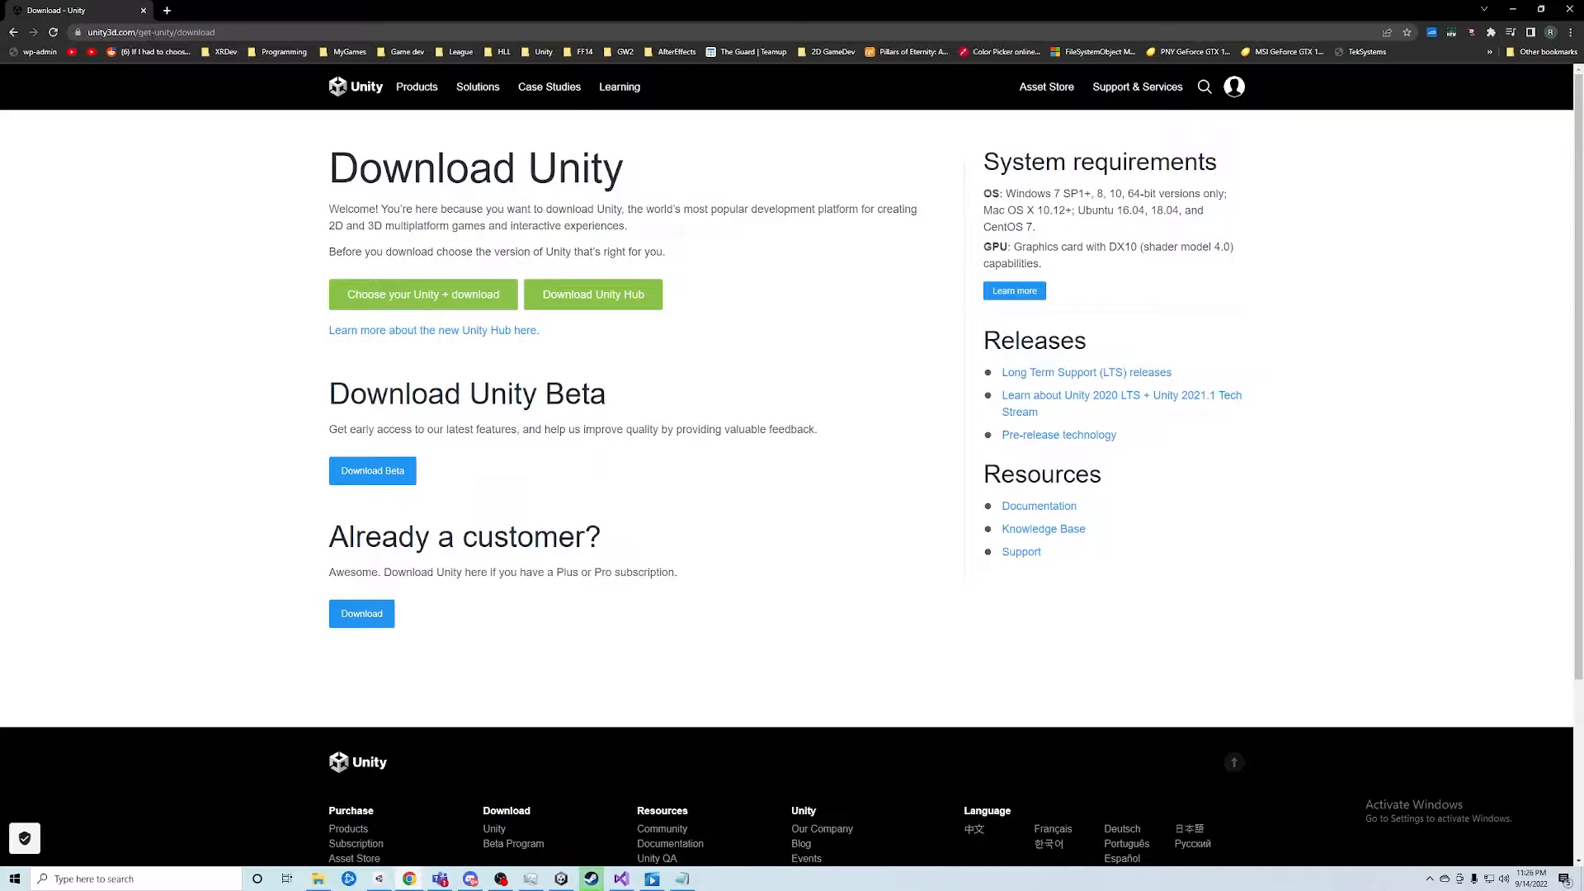
{"action": "left_click_drag", "start_coordinate": [219, 33], "coordinate": [85, 34]}
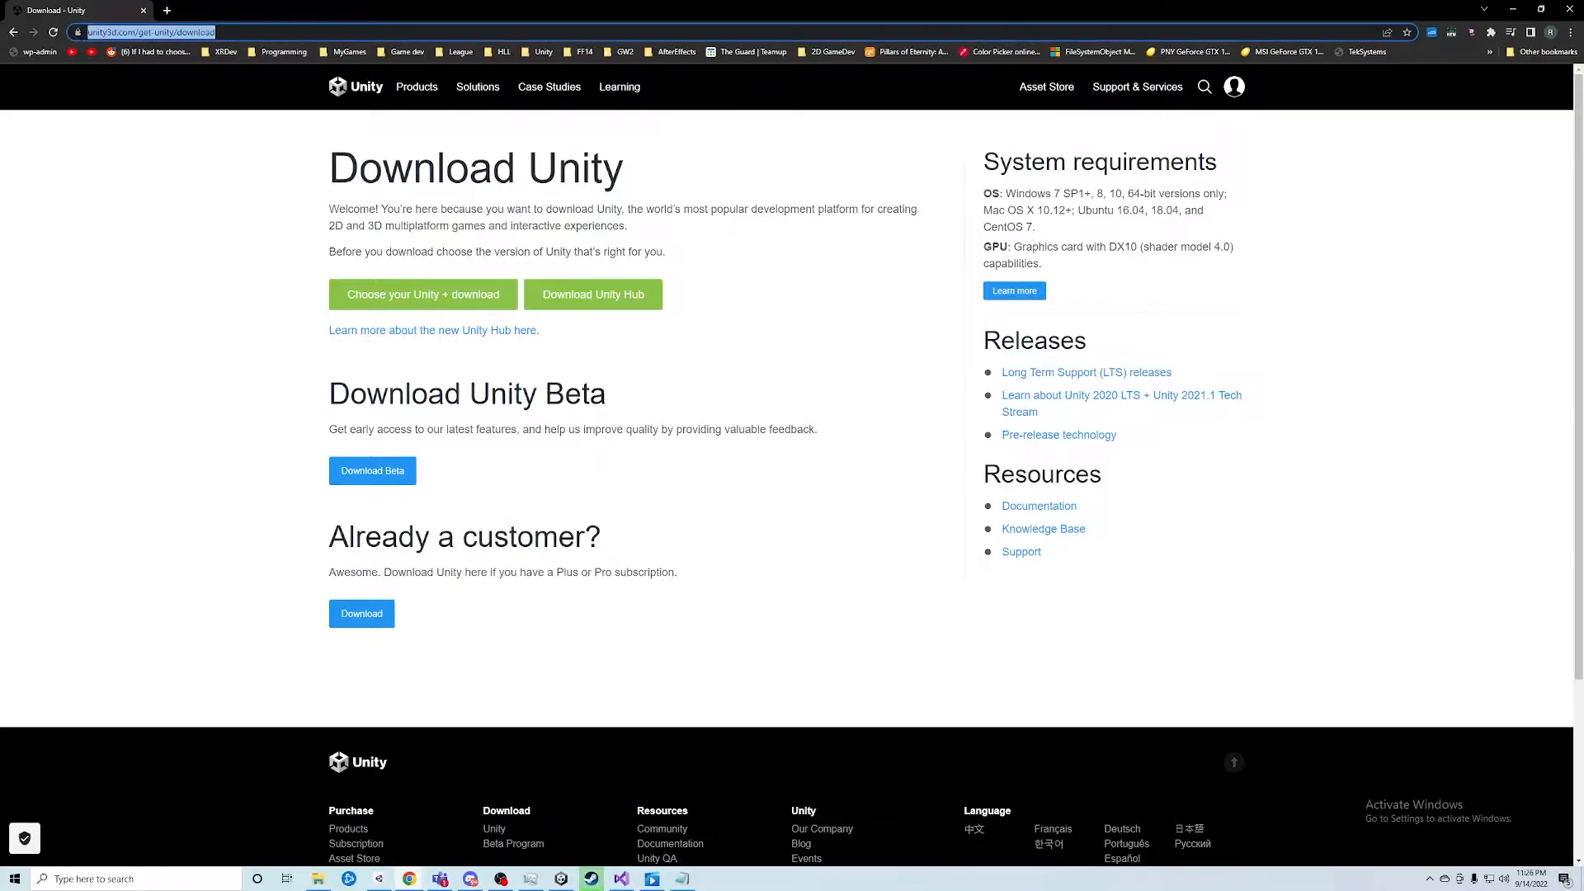
{"action": "left_click", "coordinate": [124, 33]}
{"action": "left_click", "coordinate": [202, 235]}
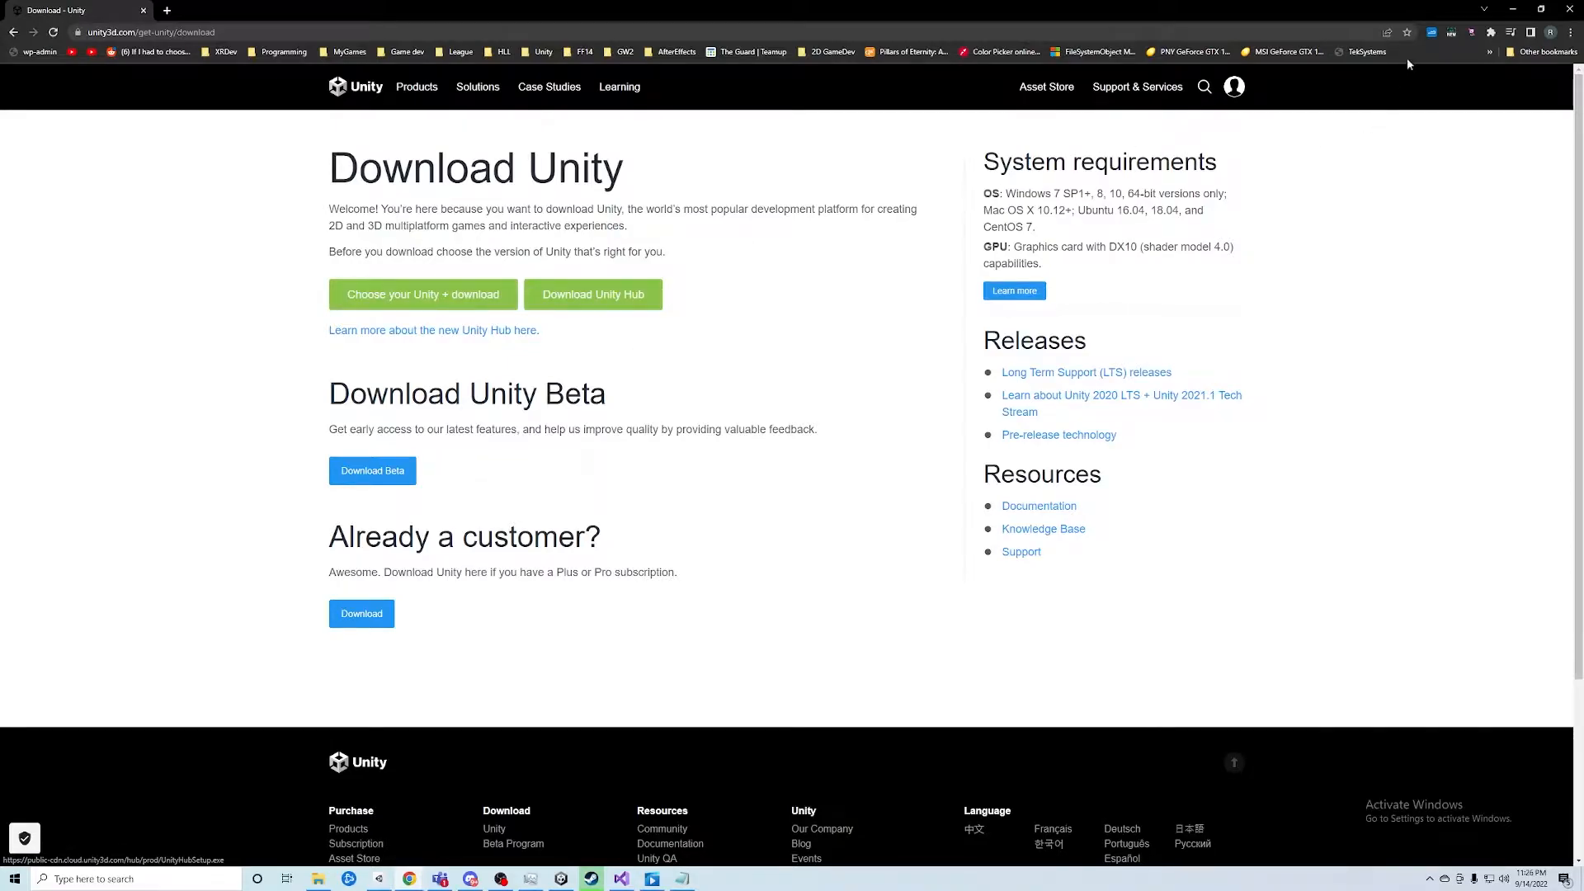
{"action": "left_click", "coordinate": [1516, 10]}
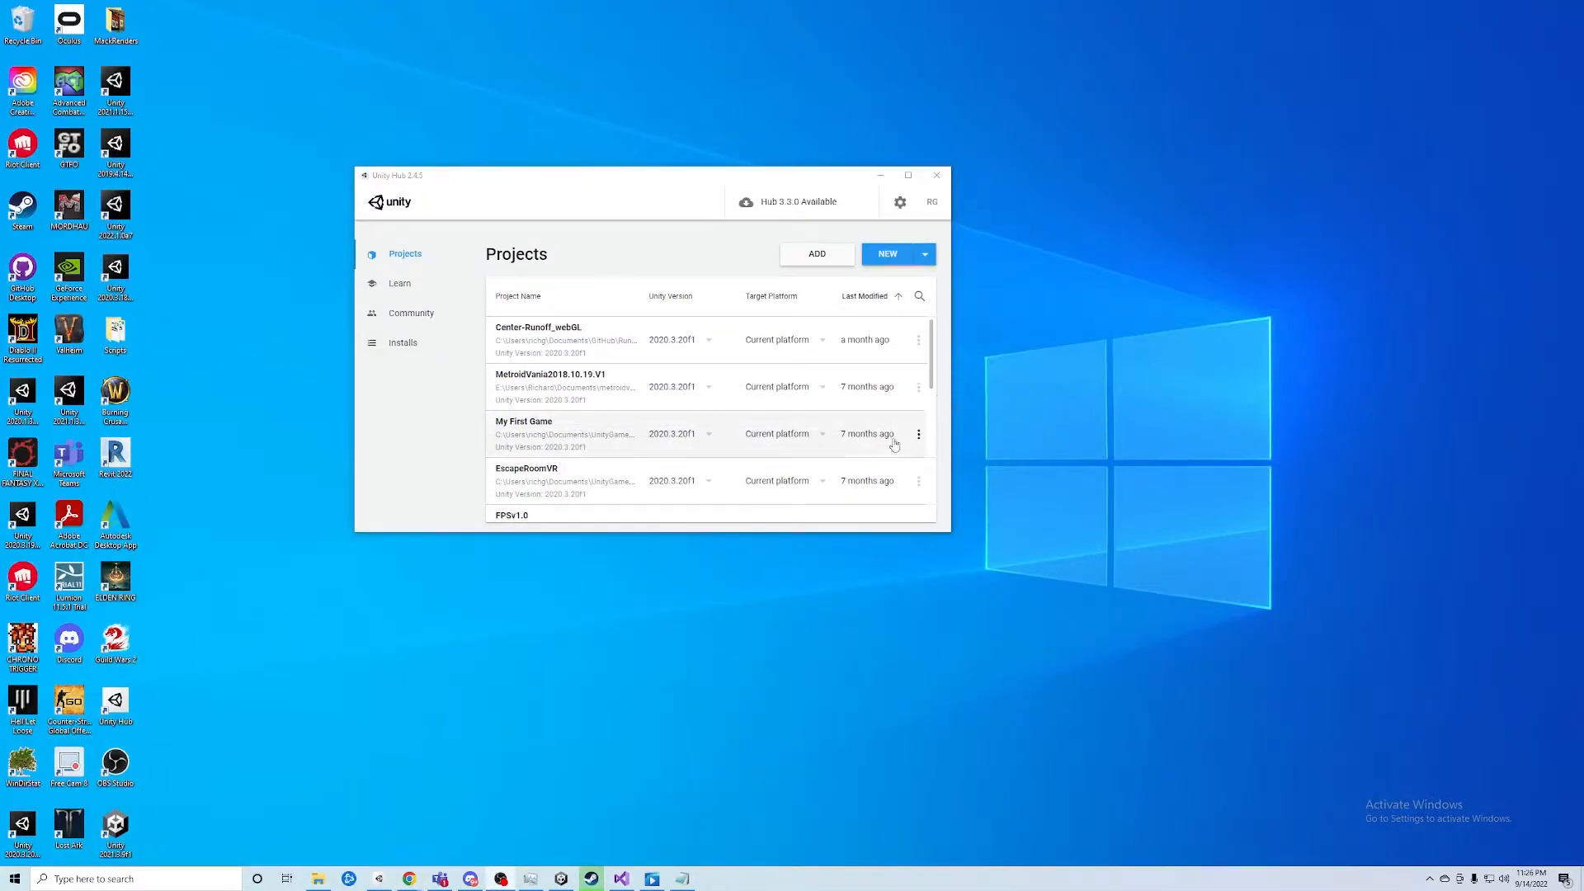
Review the installed Unity versions and the versions available to add, closing the version selection without installing anything
{"action": "left_click_drag", "start_coordinate": [680, 180], "coordinate": [707, 203]}
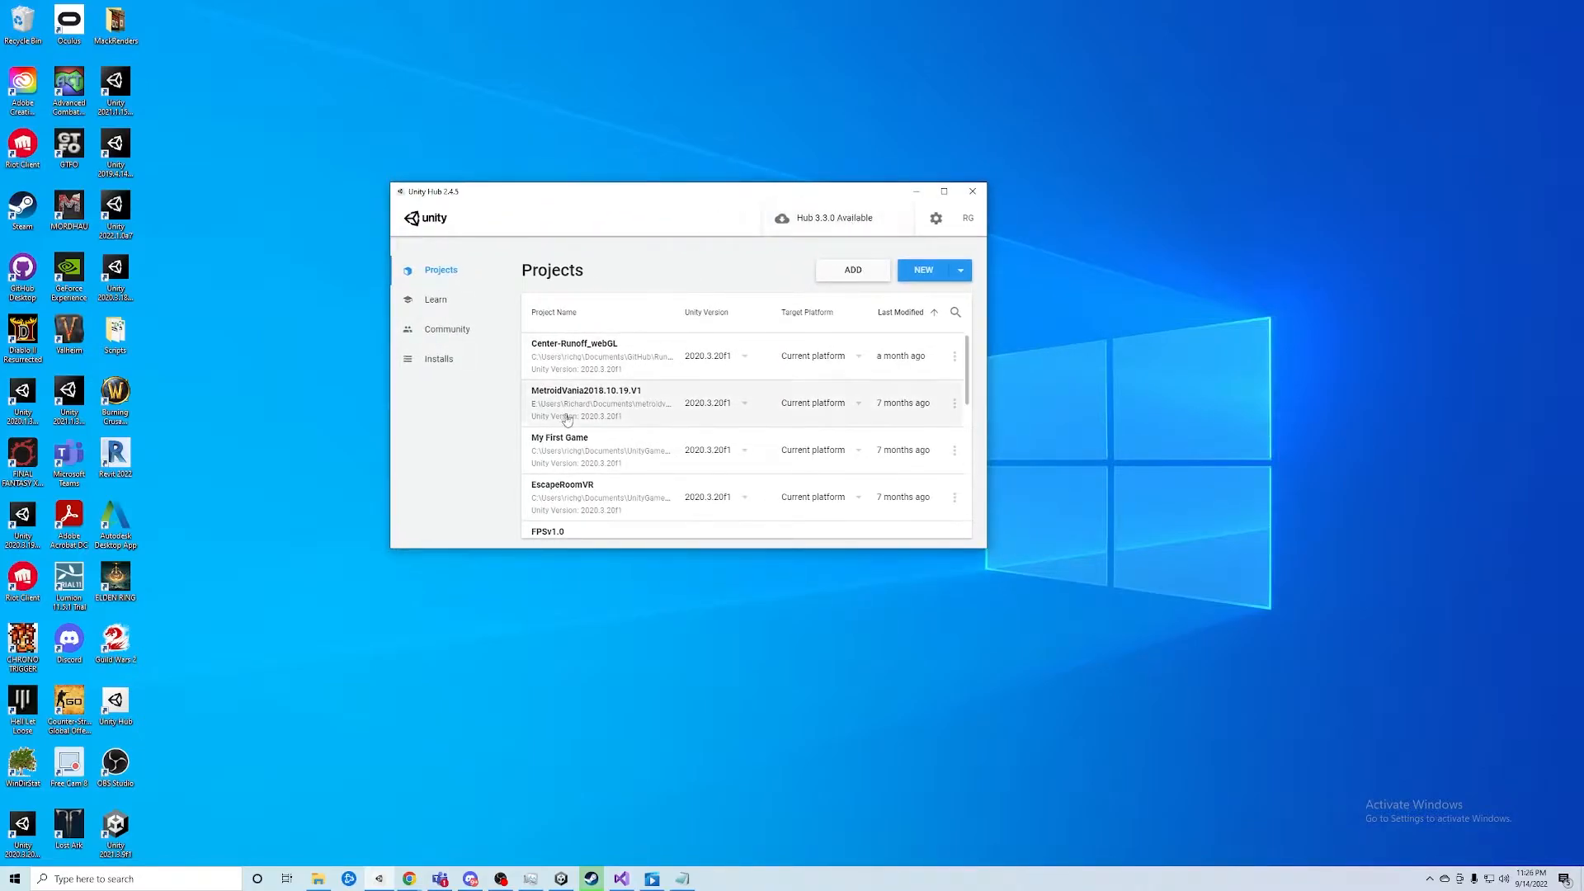
{"action": "left_click", "coordinate": [455, 361]}
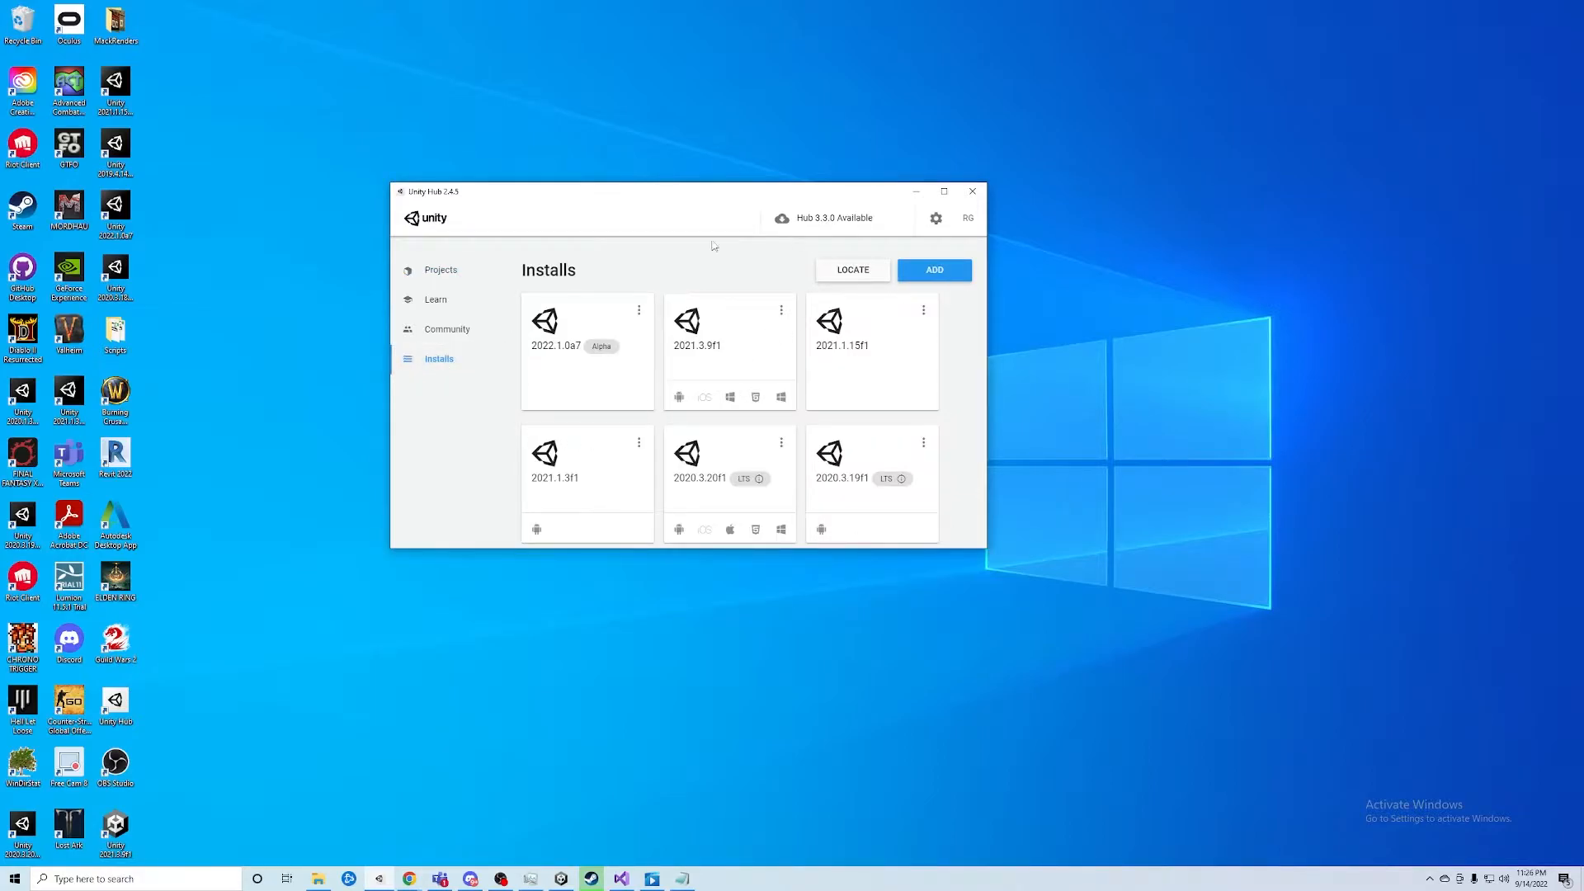
{"action": "left_click", "coordinate": [934, 271]}
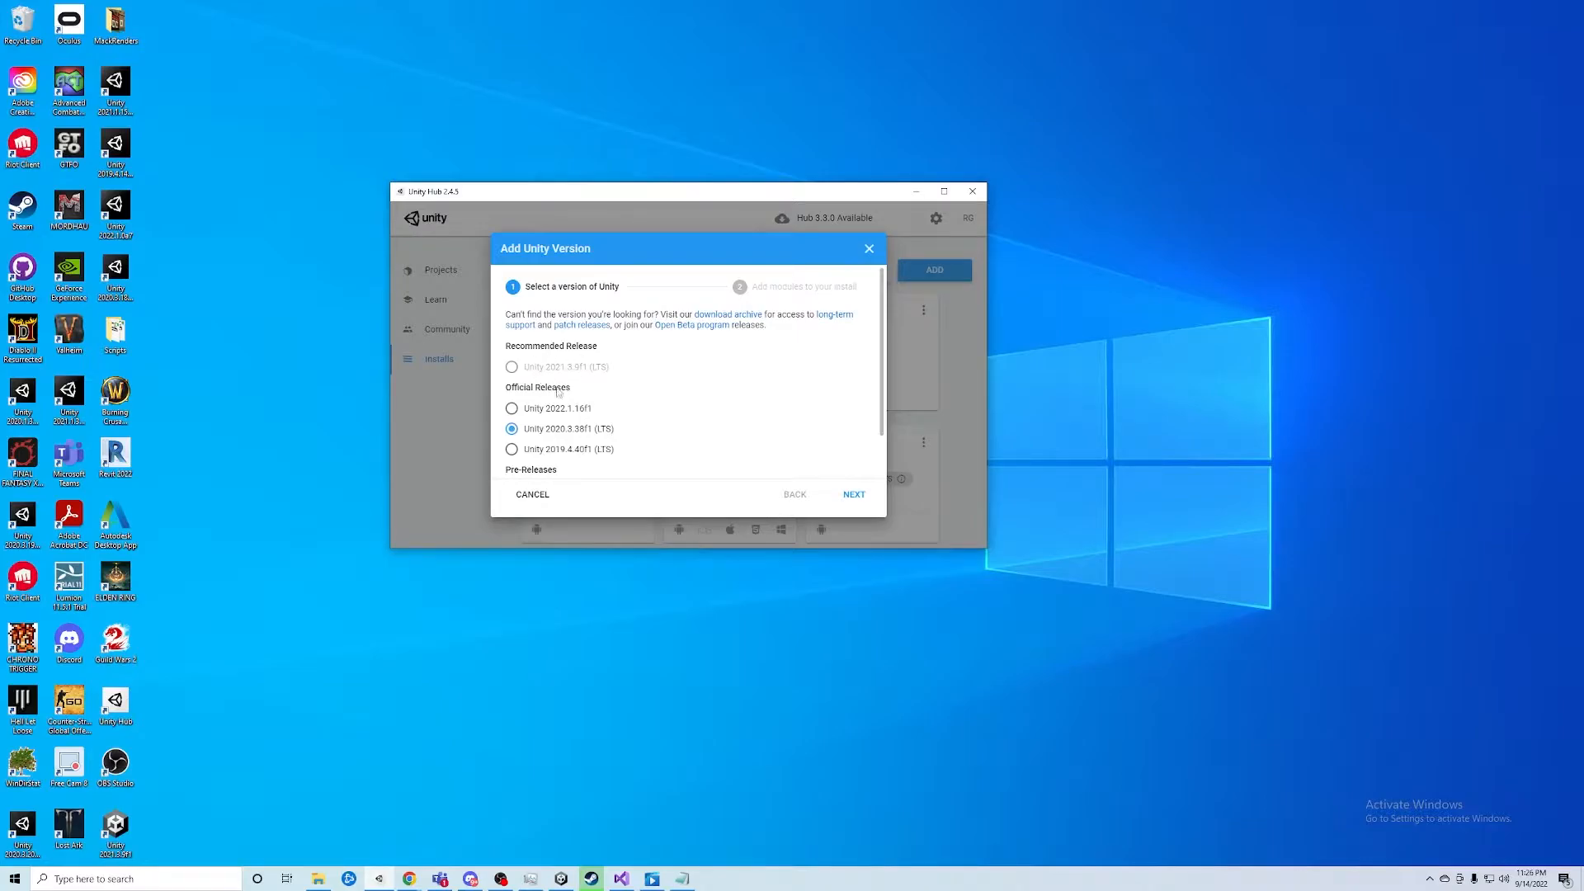
{"action": "left_click", "coordinate": [870, 249]}
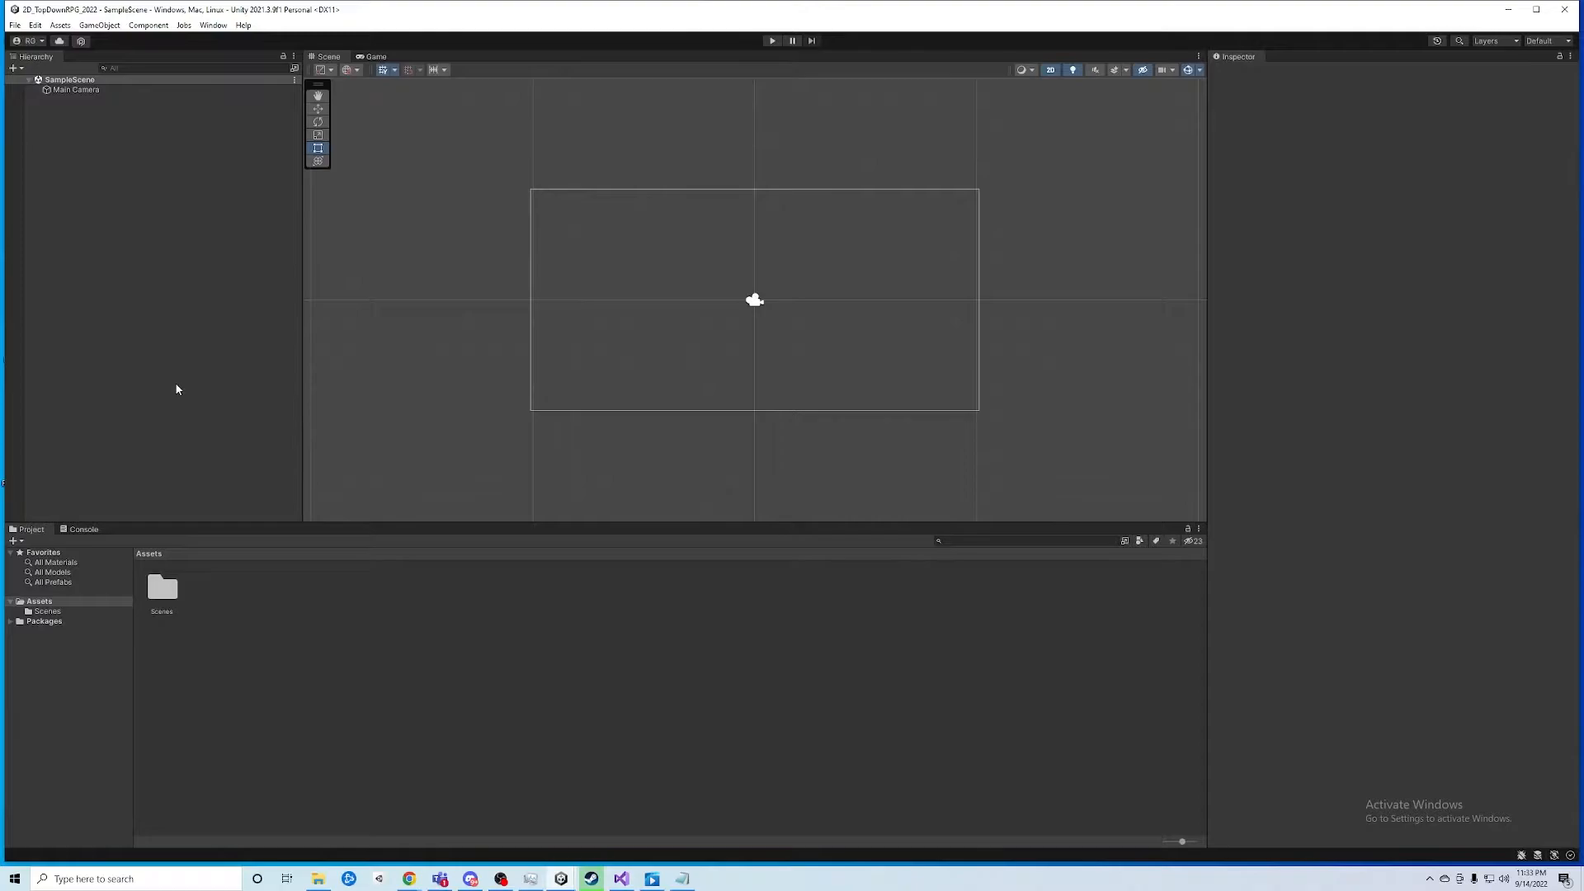
Add a 2D Circle sprite to SampleScene
{"action": "right_click", "coordinate": [90, 141]}
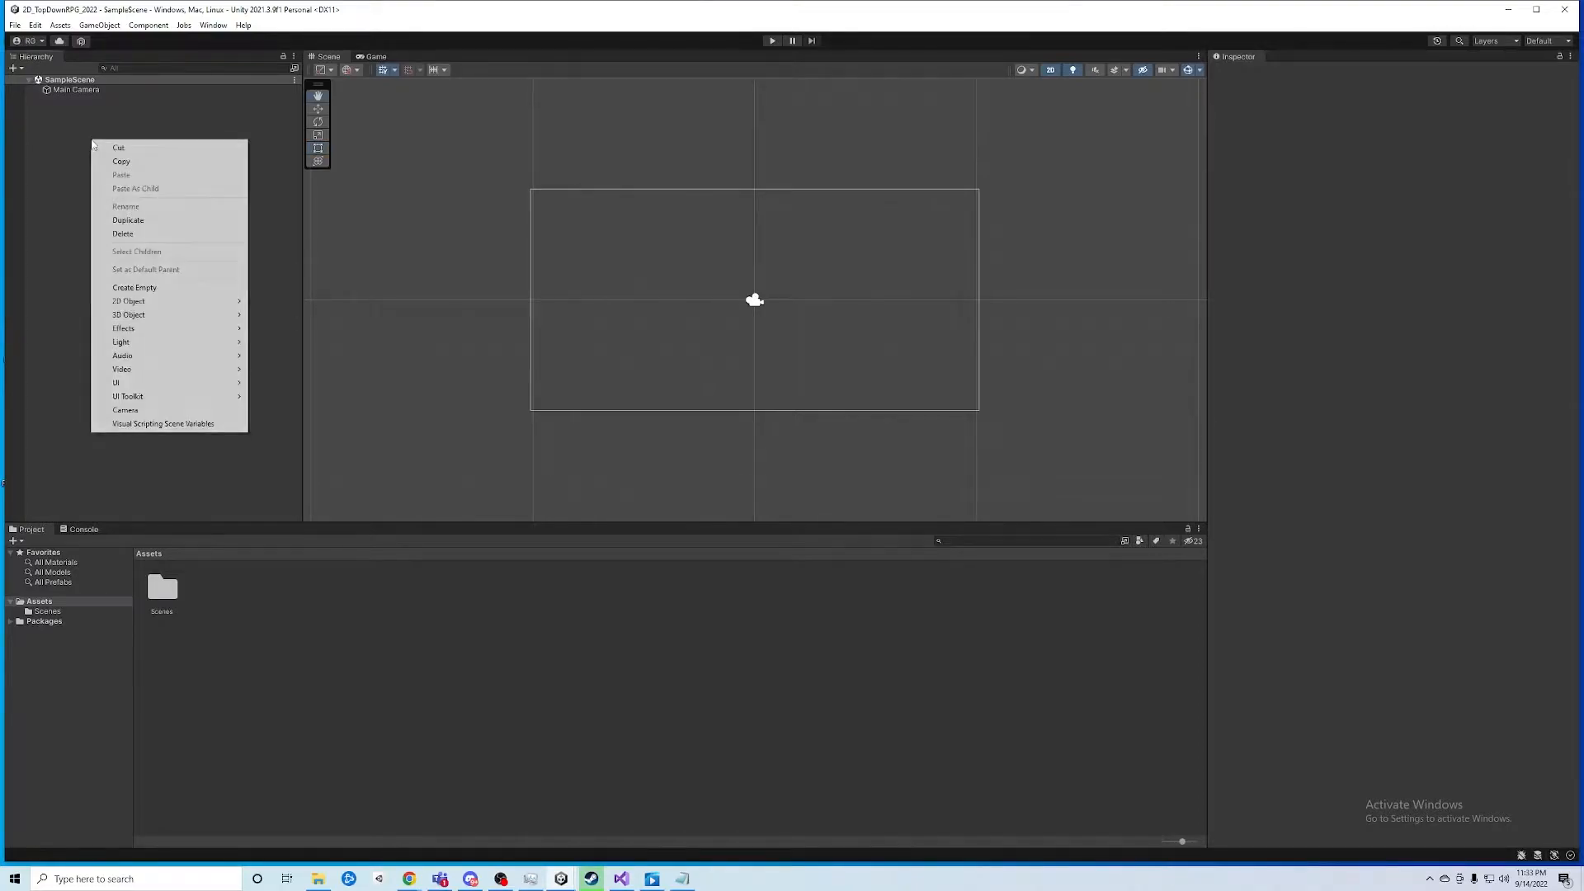
{"action": "left_click", "coordinate": [82, 152]}
{"action": "right_click", "coordinate": [72, 131]}
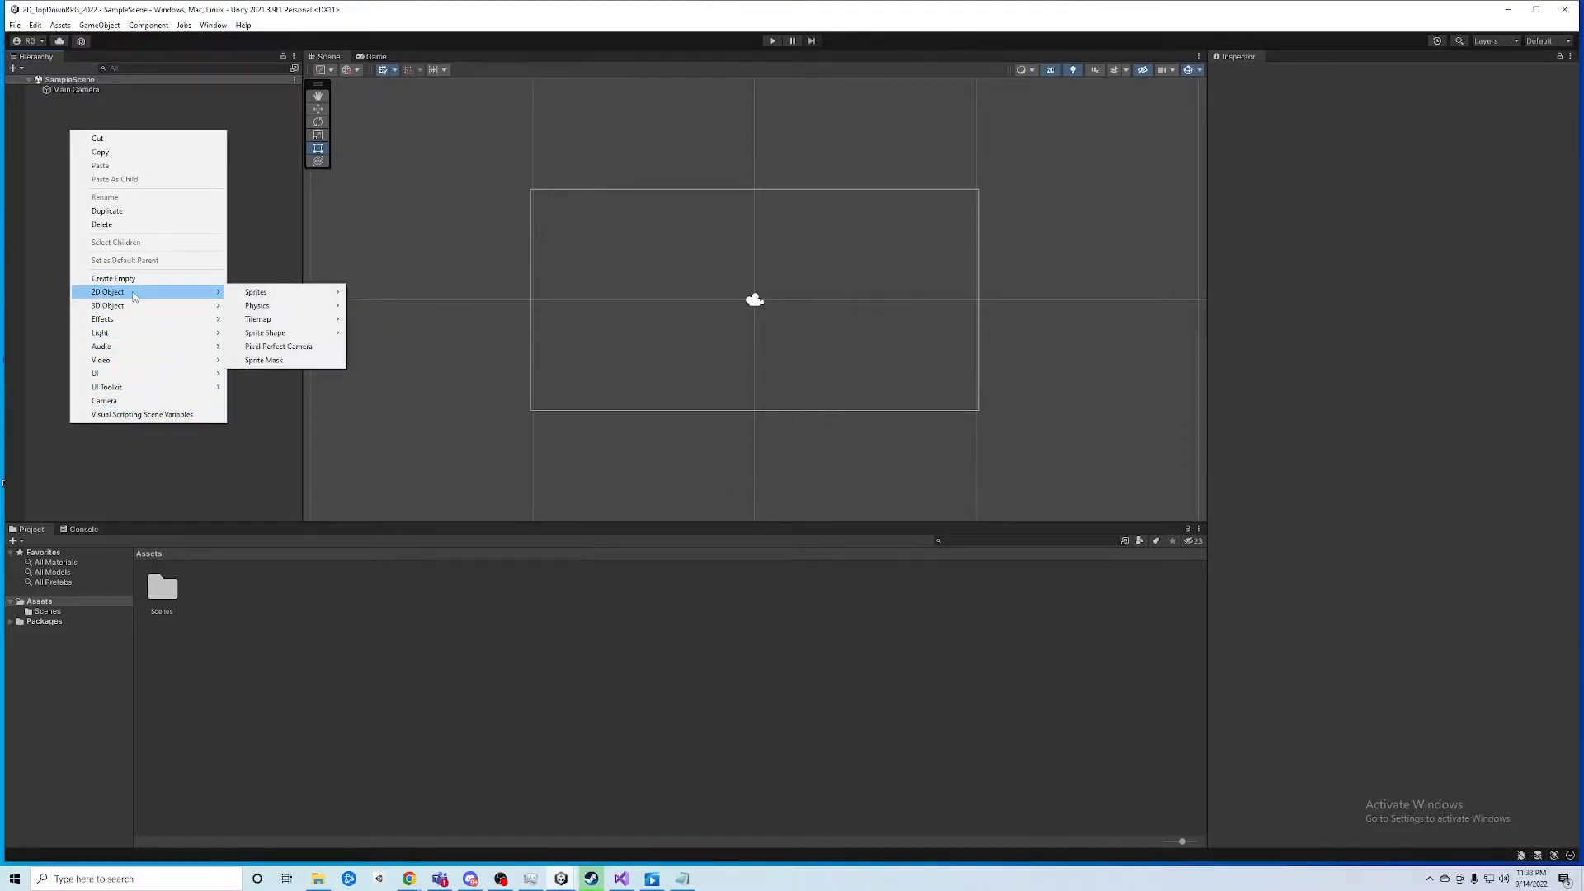
{"action": "mouse_move", "coordinate": [162, 311]}
{"action": "mouse_move", "coordinate": [255, 297]}
{"action": "left_click", "coordinate": [374, 306]}
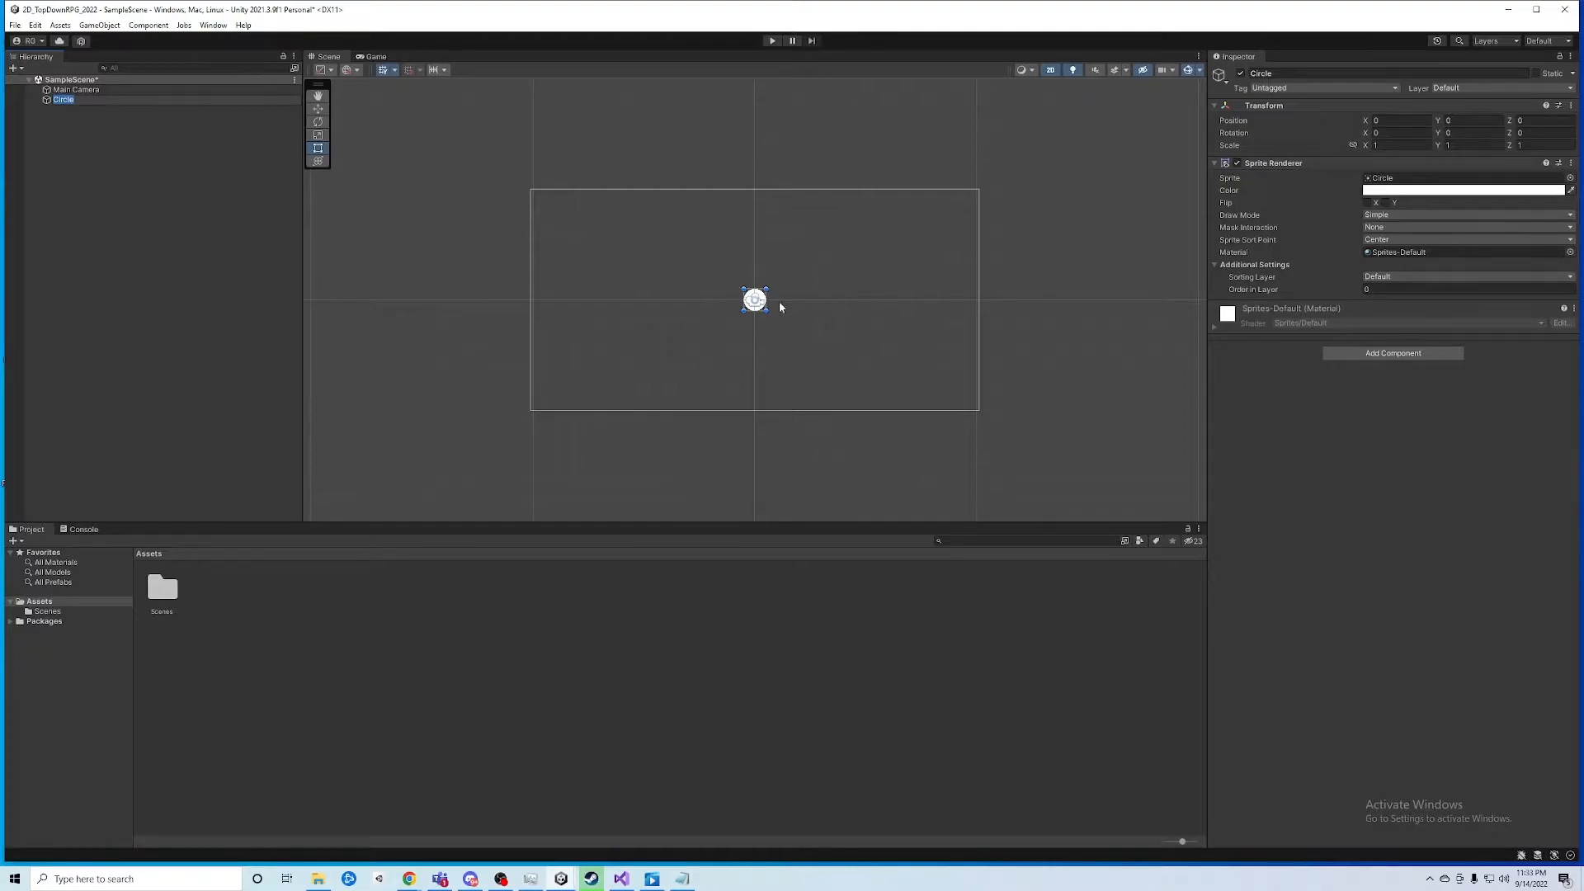
{"action": "right_click", "coordinate": [88, 140]}
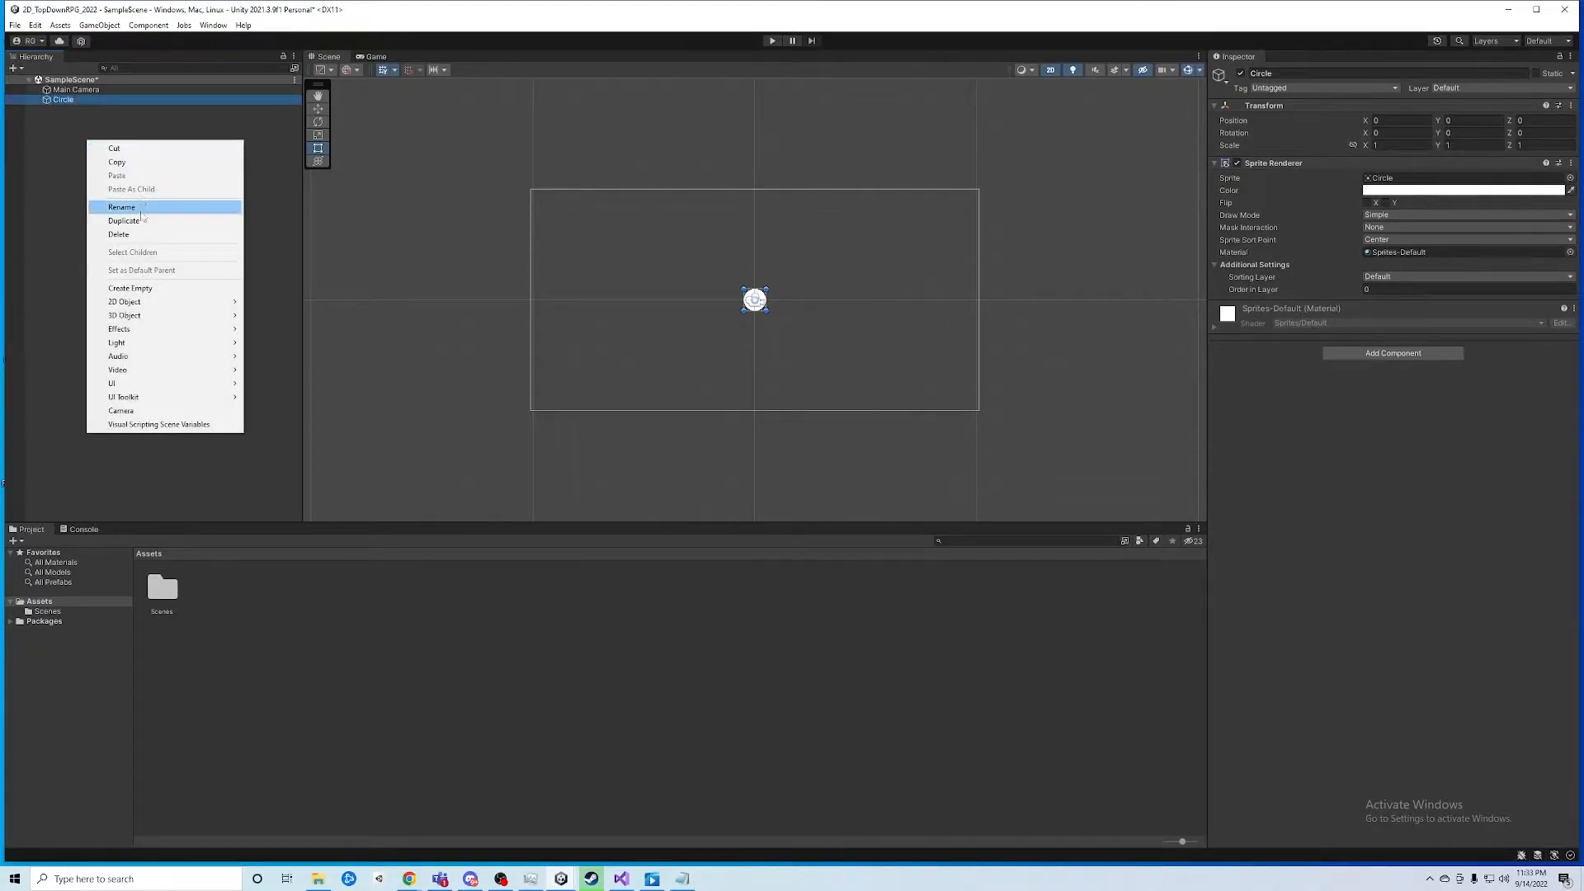
{"action": "mouse_move", "coordinate": [132, 305]}
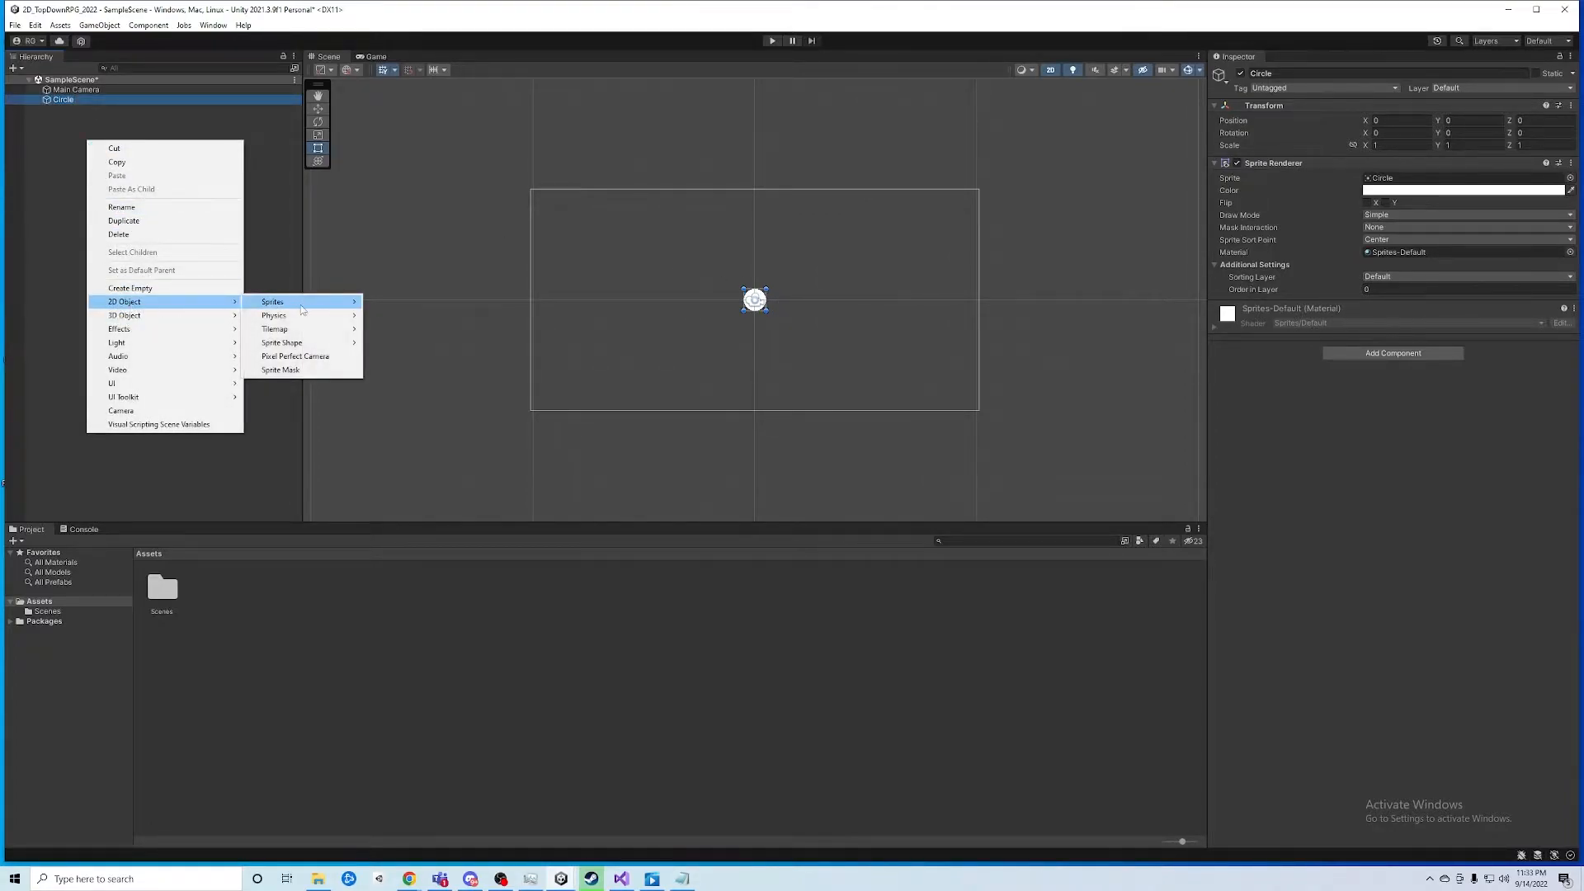
{"action": "mouse_move", "coordinate": [305, 309]}
{"action": "left_click", "coordinate": [711, 330]}
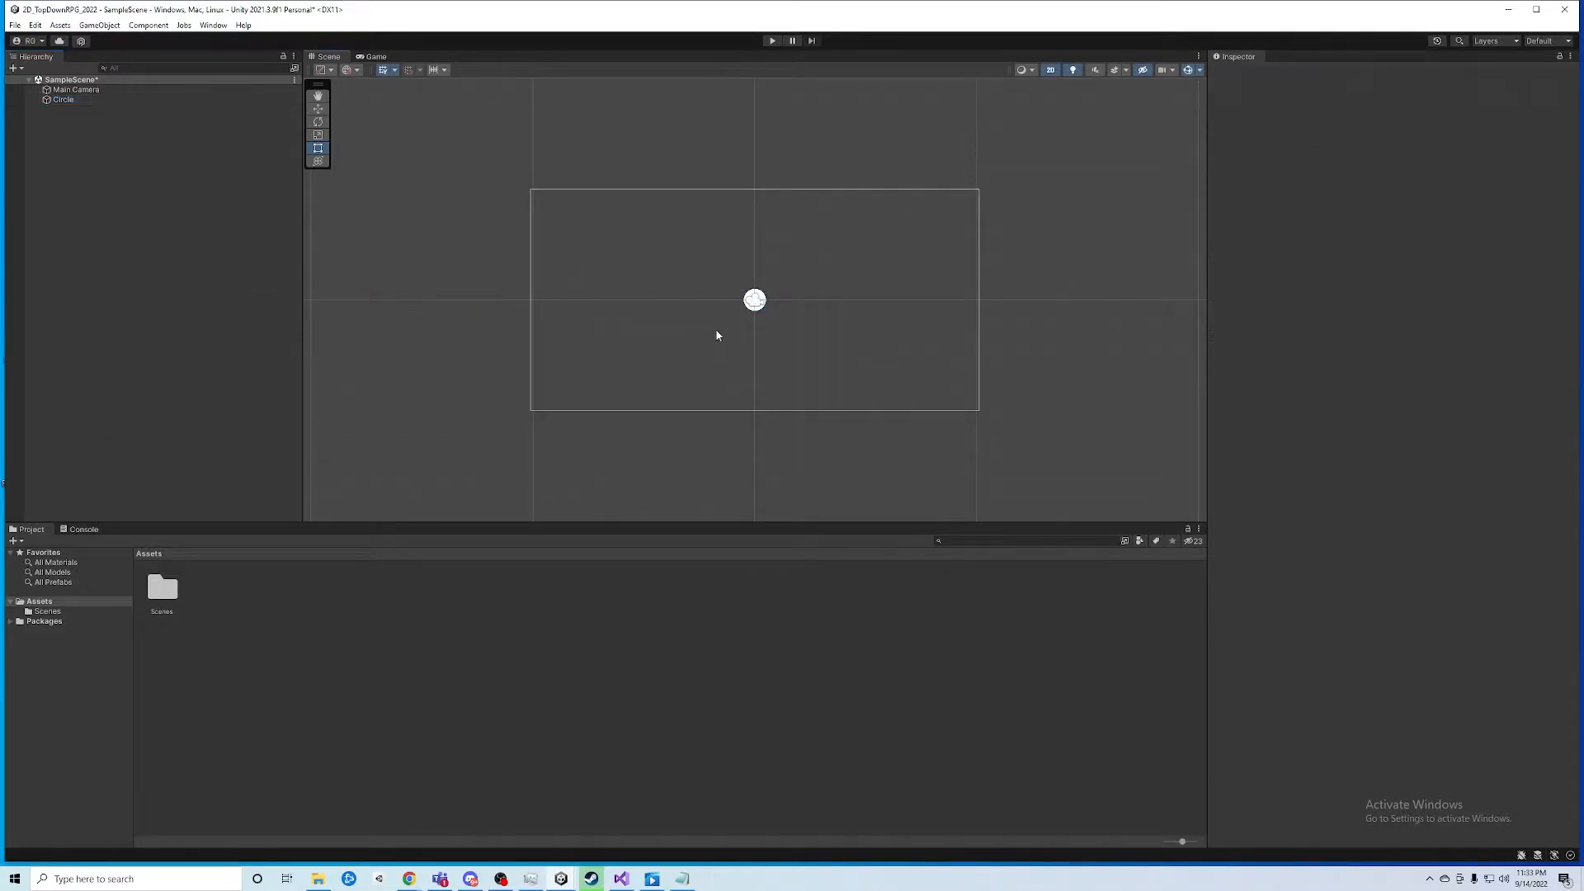
Inspect the Circle sprite in the scene view and check the Main Camera and Circle objects in the Hierarchy
{"action": "left_click", "coordinate": [757, 300]}
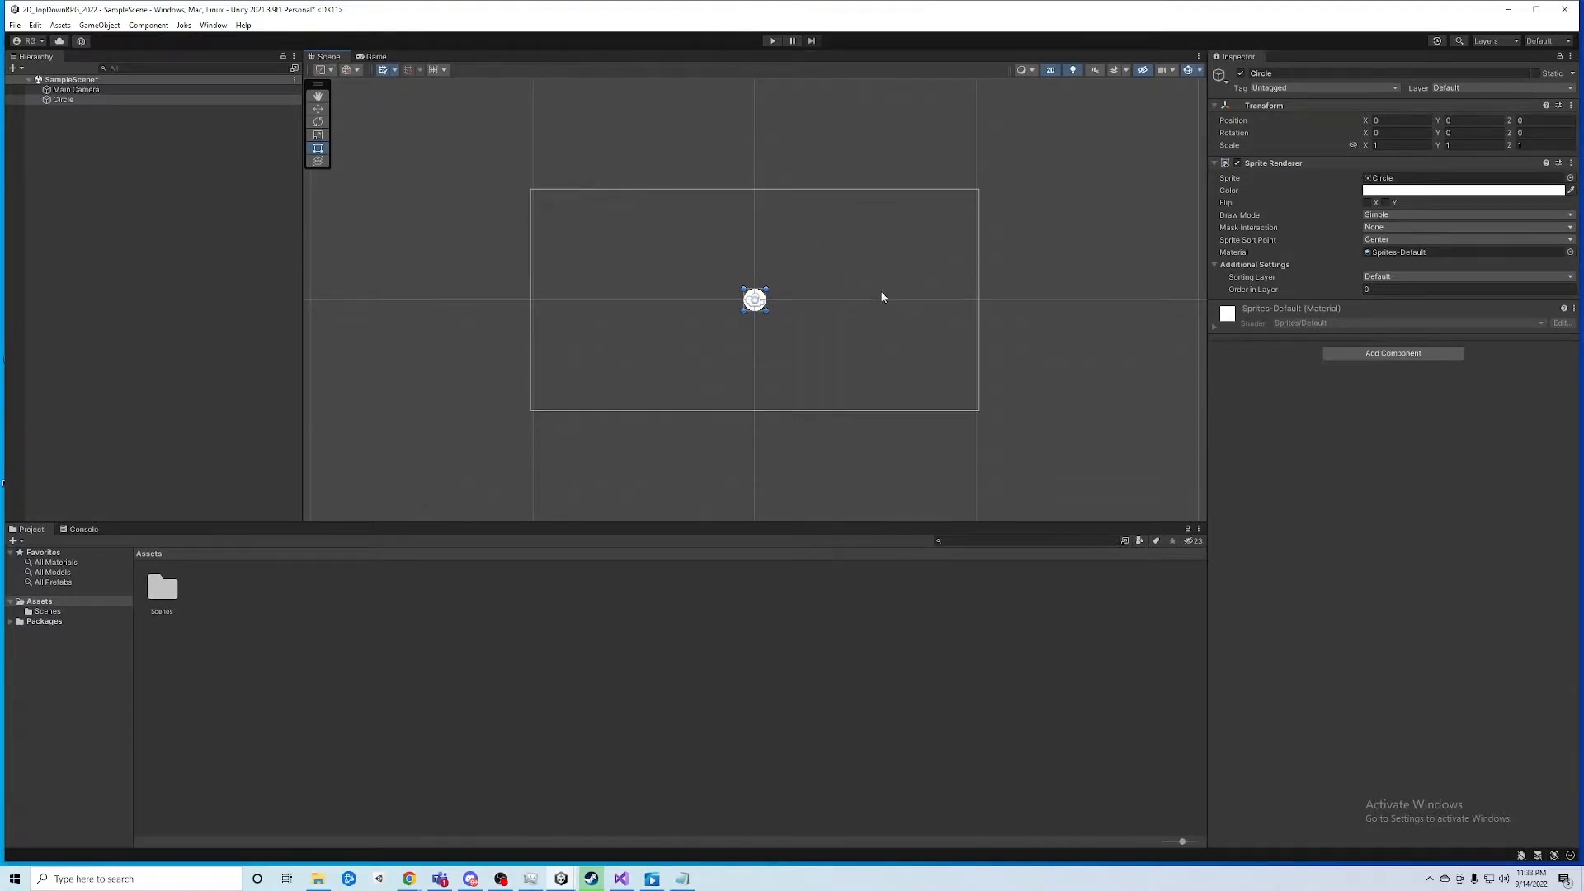
{"action": "scroll", "coordinate": [753, 198], "scroll_direction": "up", "scroll_amount": 5}
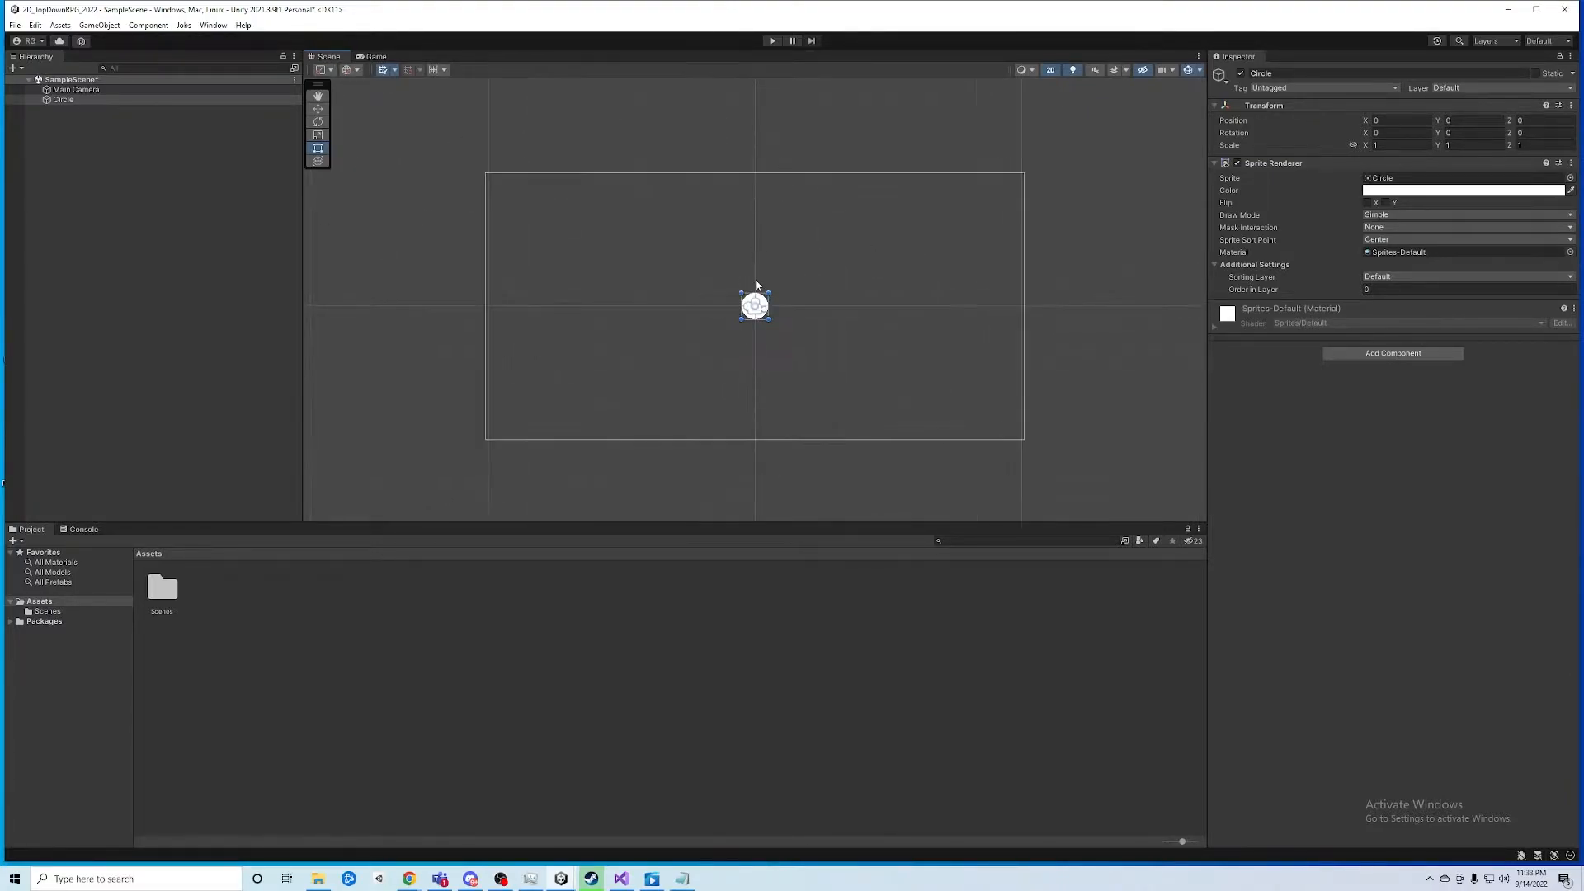
{"action": "scroll", "coordinate": [753, 290], "scroll_direction": "down", "scroll_amount": 1}
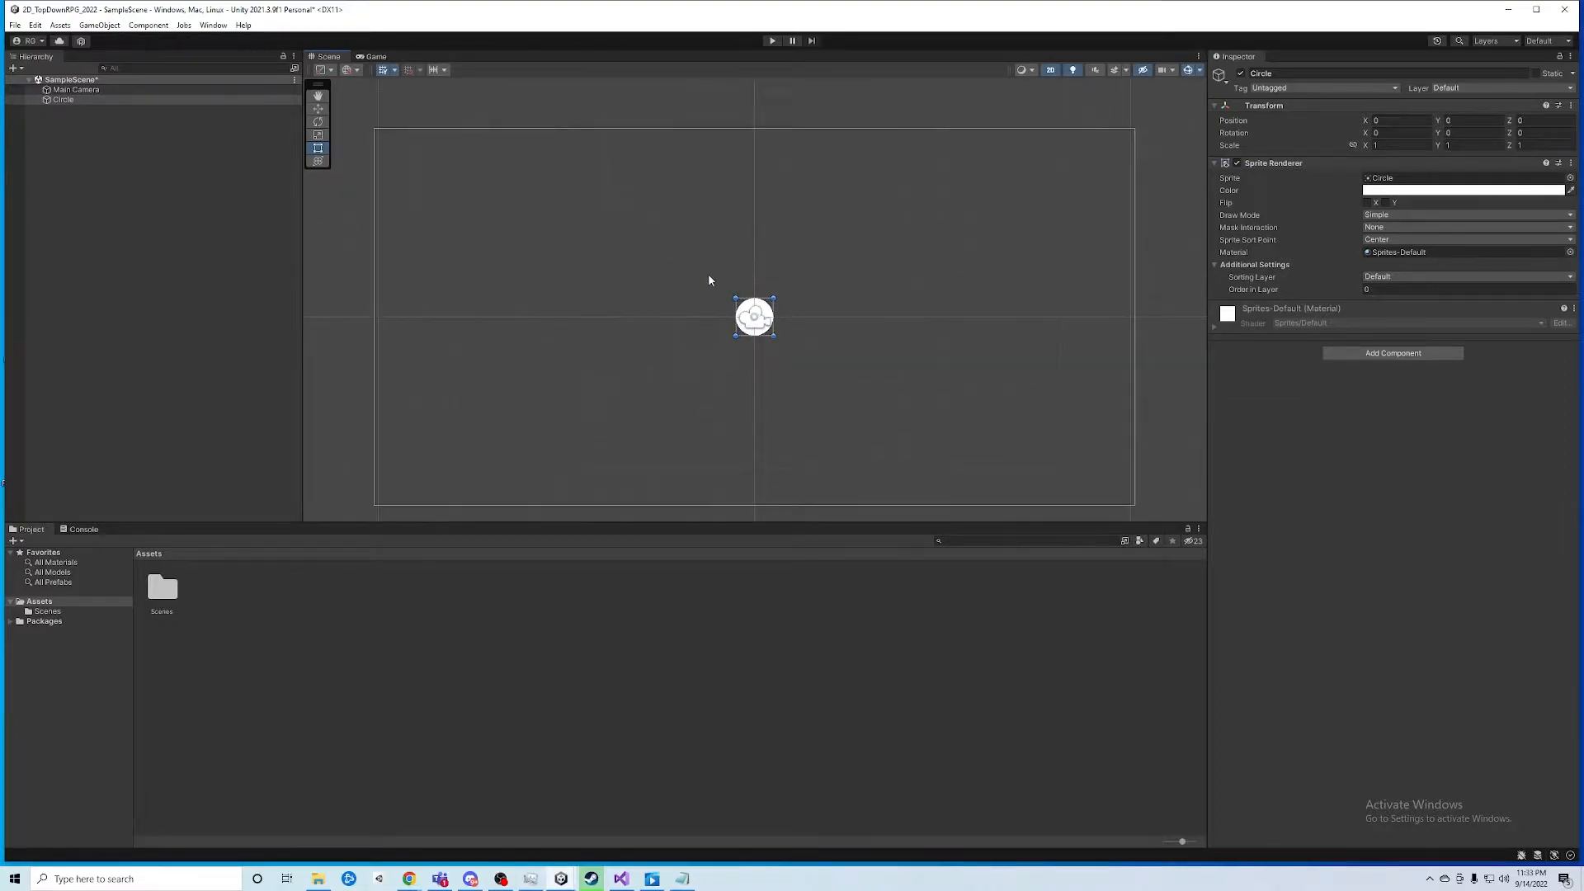
{"action": "scroll", "coordinate": [732, 305], "scroll_direction": "down", "scroll_amount": 1}
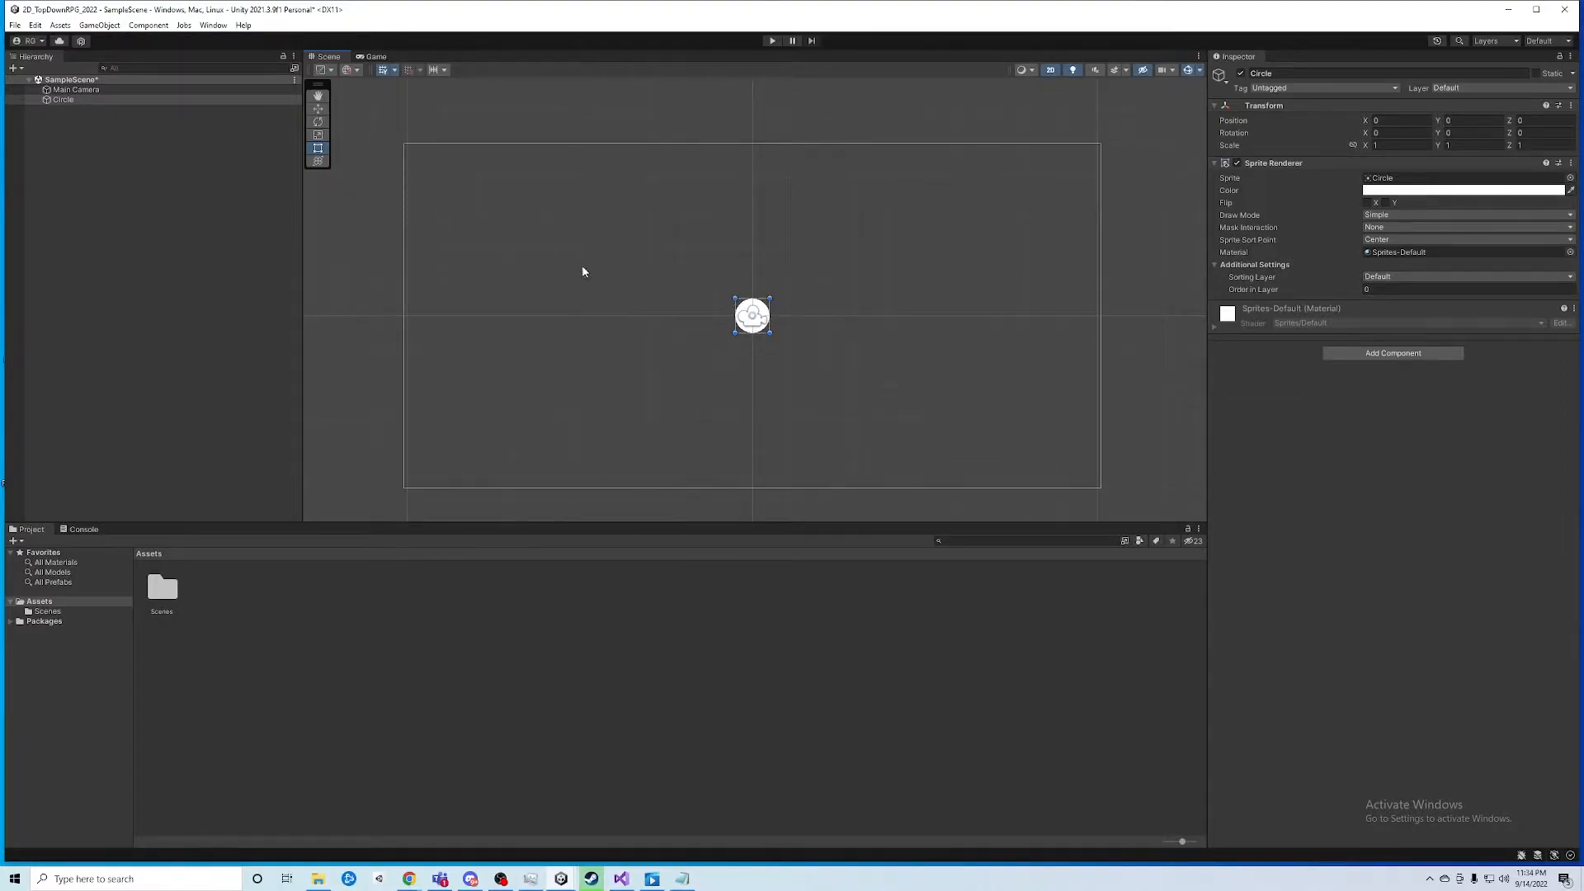
{"action": "left_click", "coordinate": [78, 91]}
{"action": "left_click", "coordinate": [70, 99]}
{"action": "left_click", "coordinate": [66, 103]}
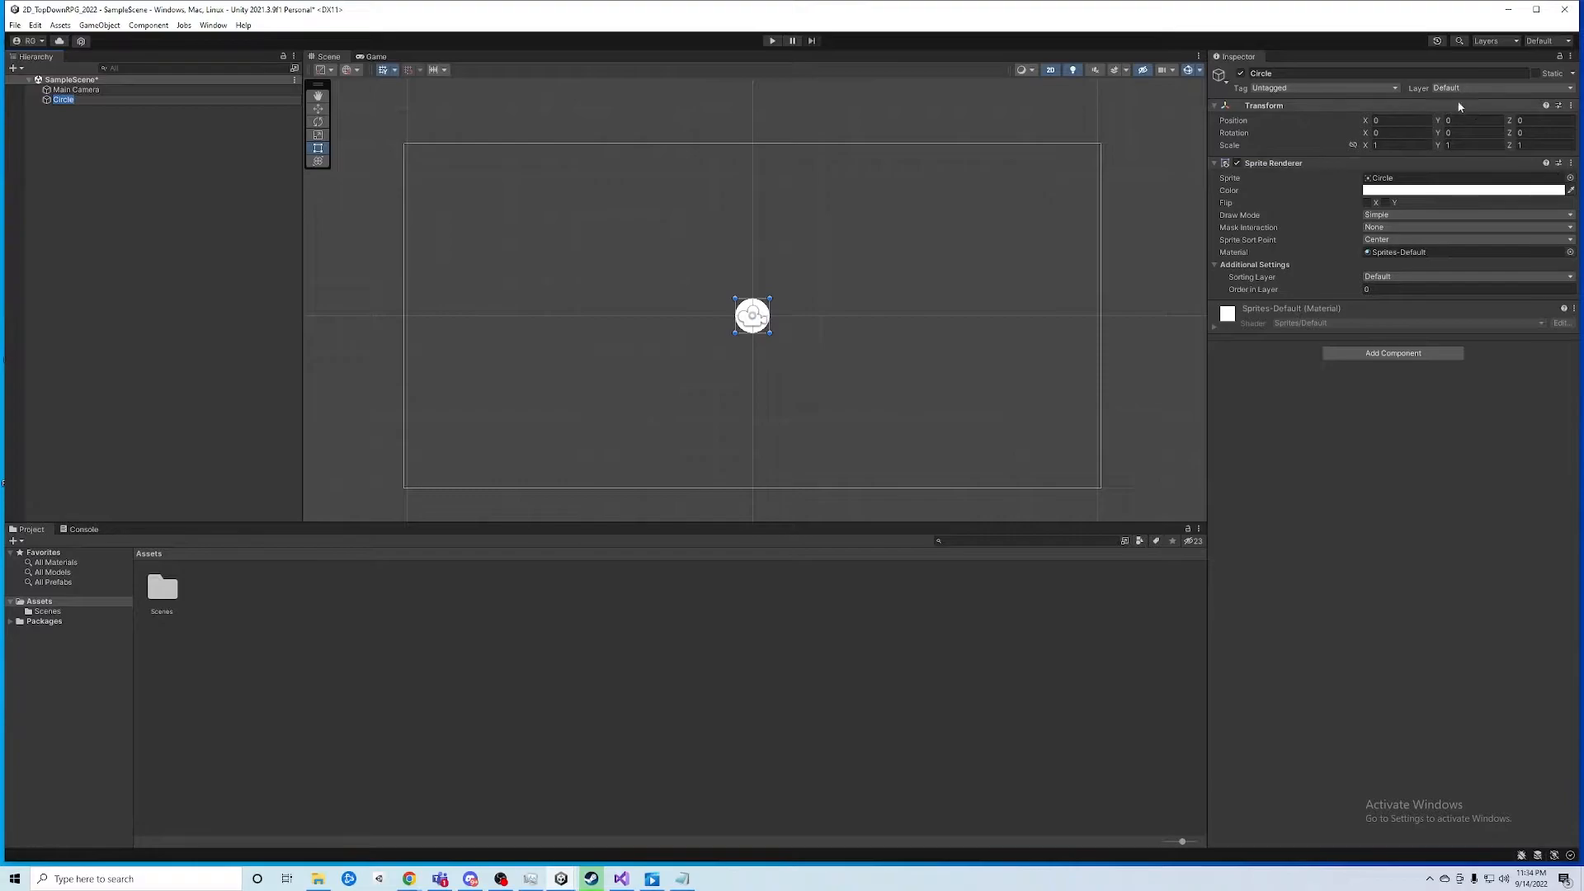
Maximize the editor window and select the Circle object in the Hierarchy
{"action": "left_click", "coordinate": [1536, 10]}
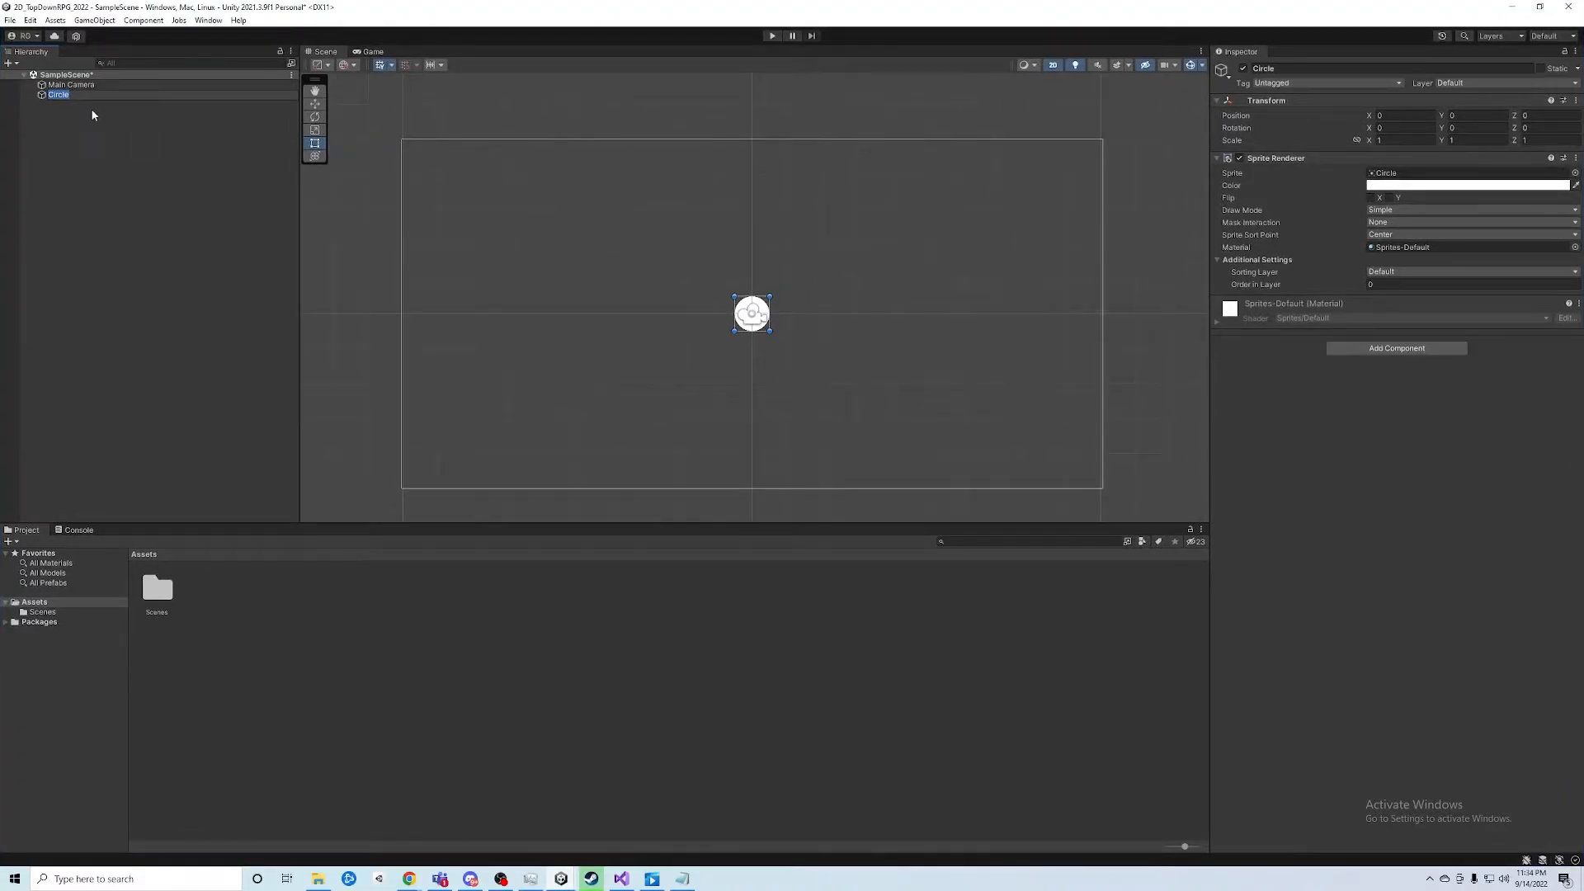
{"action": "left_click", "coordinate": [41, 99]}
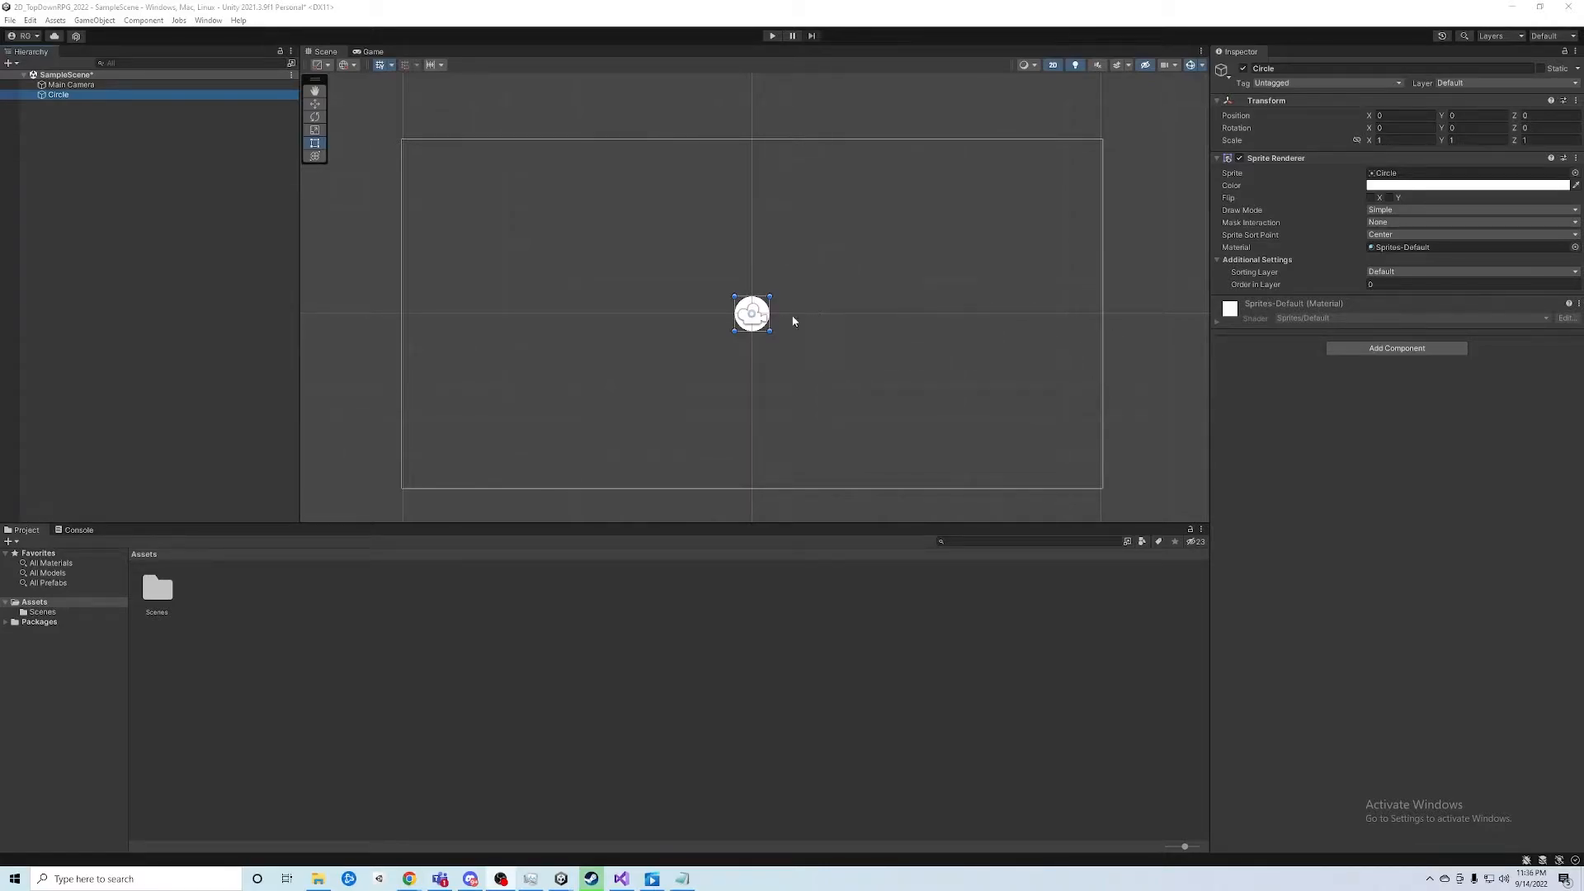
{"action": "left_click", "coordinate": [91, 96]}
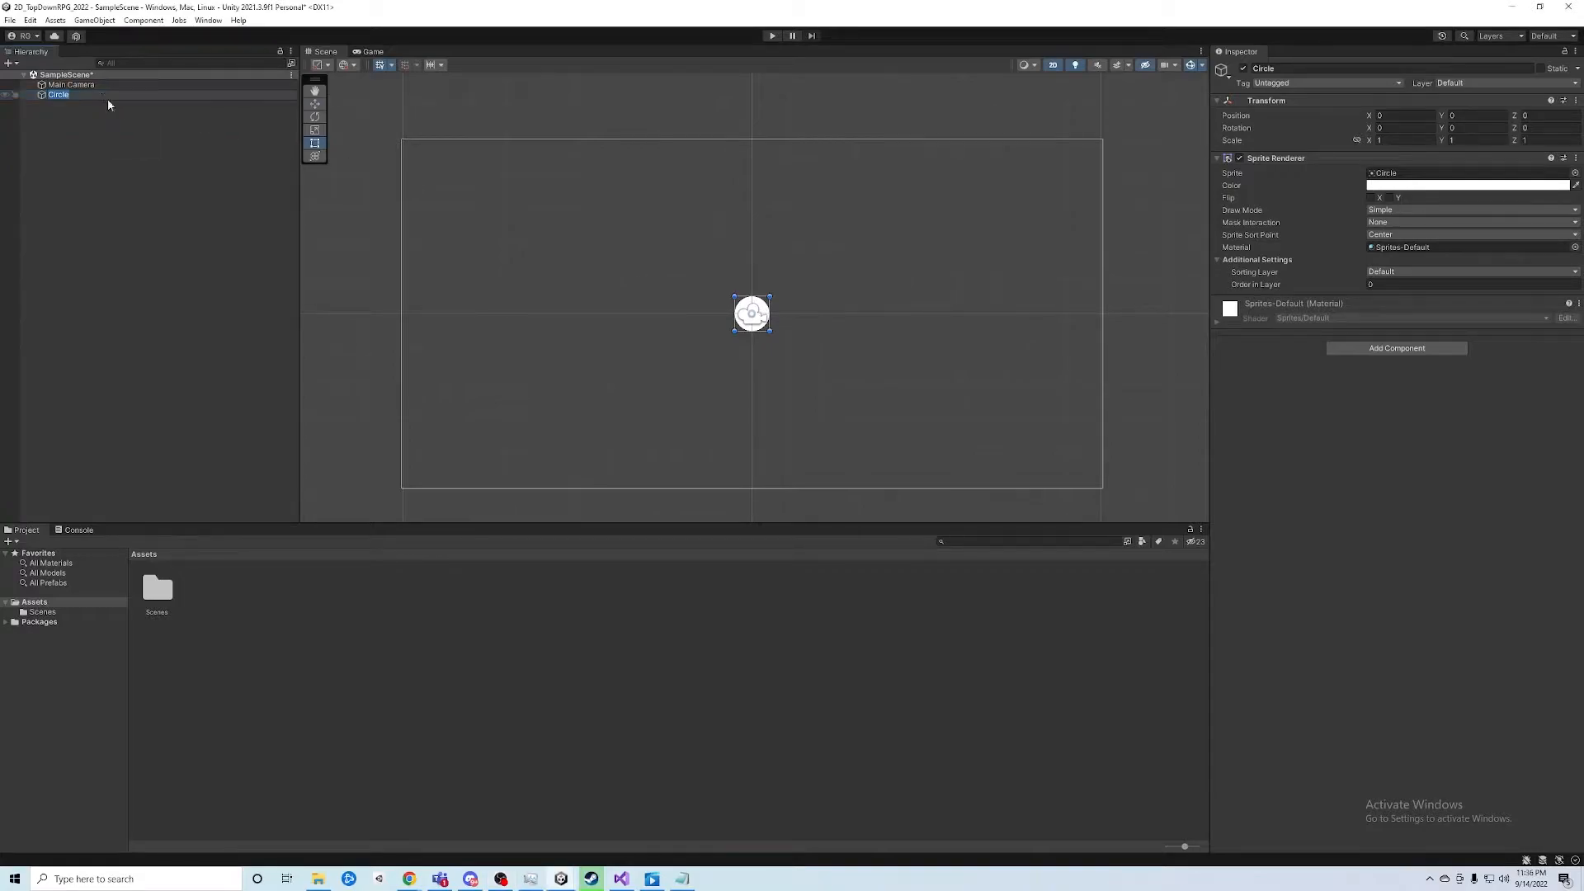
Set the Circle's X rotation to 90
{"action": "left_click", "coordinate": [1402, 128]}
{"action": "type", "text": "90"}
{"action": "scroll", "coordinate": [790, 309], "scroll_direction": "up", "scroll_amount": 3}
{"action": "scroll", "coordinate": [796, 316], "scroll_direction": "down", "scroll_amount": 3}
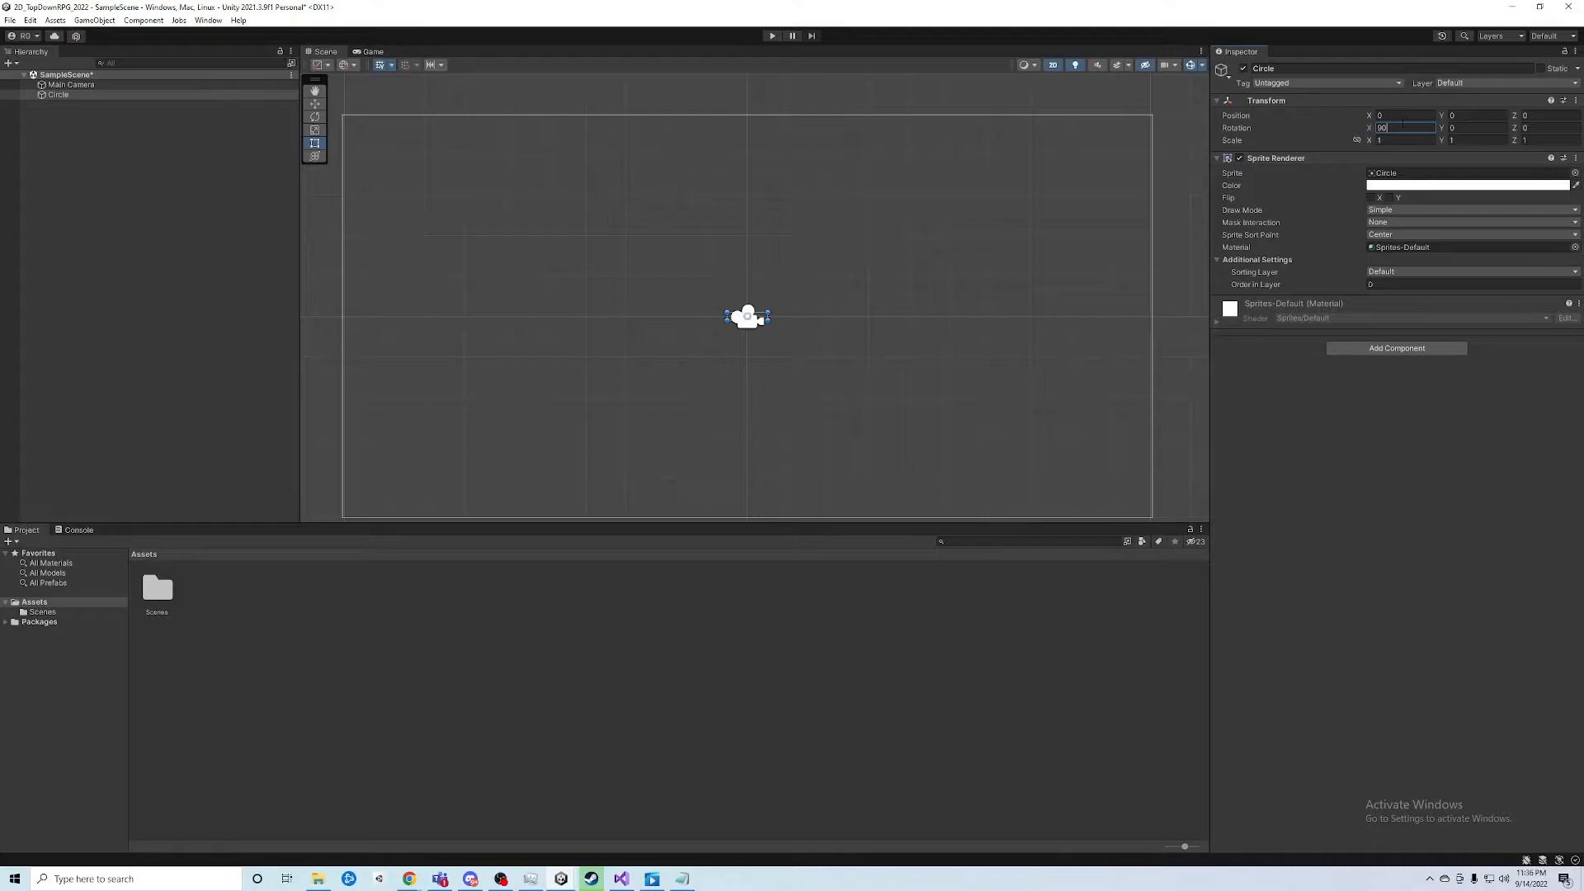
Set the Circle's X rotation back to 0
{"action": "double_click", "coordinate": [1390, 128]}
{"action": "type", "text": "0"}
{"action": "key", "text": "Return"}
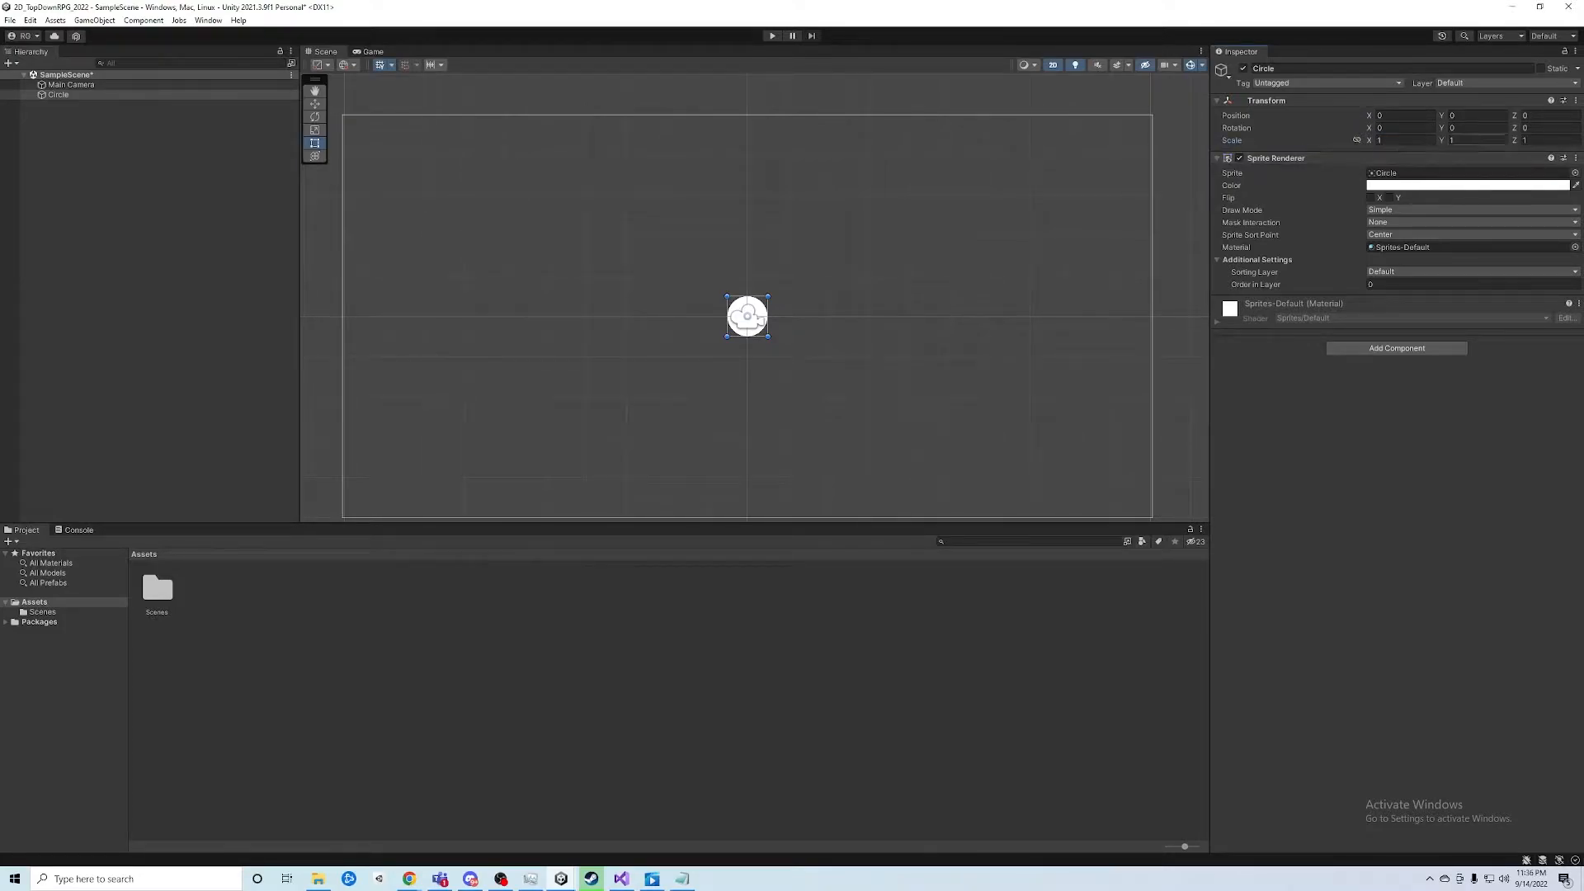
Stretch the Circle to a scale of about 1.86 in X and 1.38 in Y
{"action": "mouse_move", "coordinate": [1373, 146]}
{"action": "left_mouse_down"}
{"action": "mouse_move", "coordinate": [1432, 148]}
{"action": "mouse_move", "coordinate": [1384, 151]}
{"action": "left_mouse_up"}
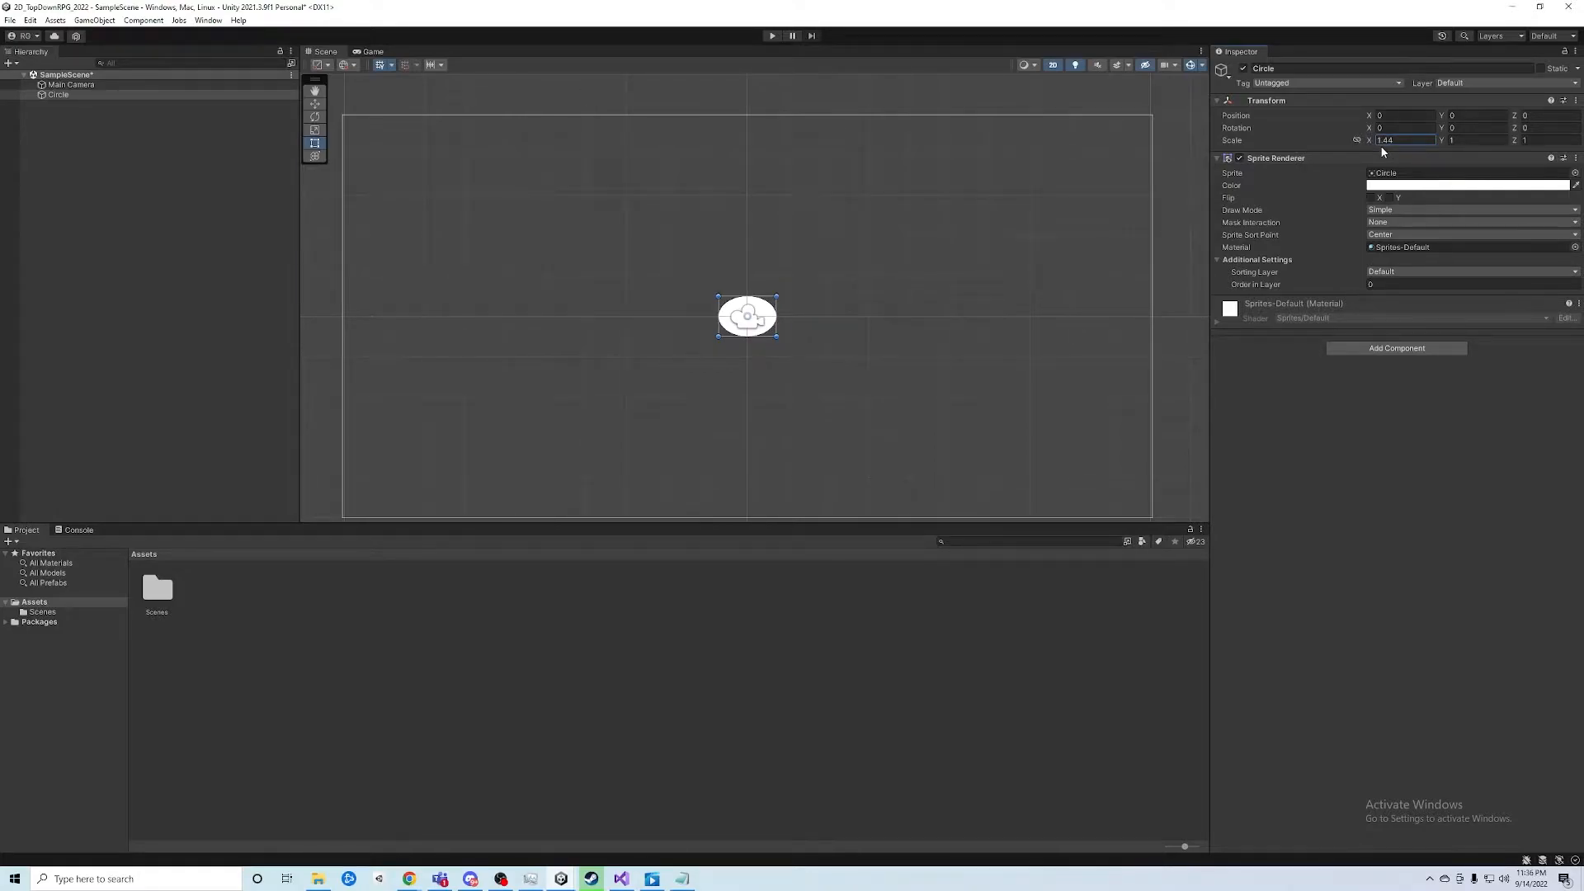
{"action": "left_click_drag", "start_coordinate": [1382, 146], "coordinate": [1451, 147]}
{"action": "left_click", "coordinate": [780, 312]}
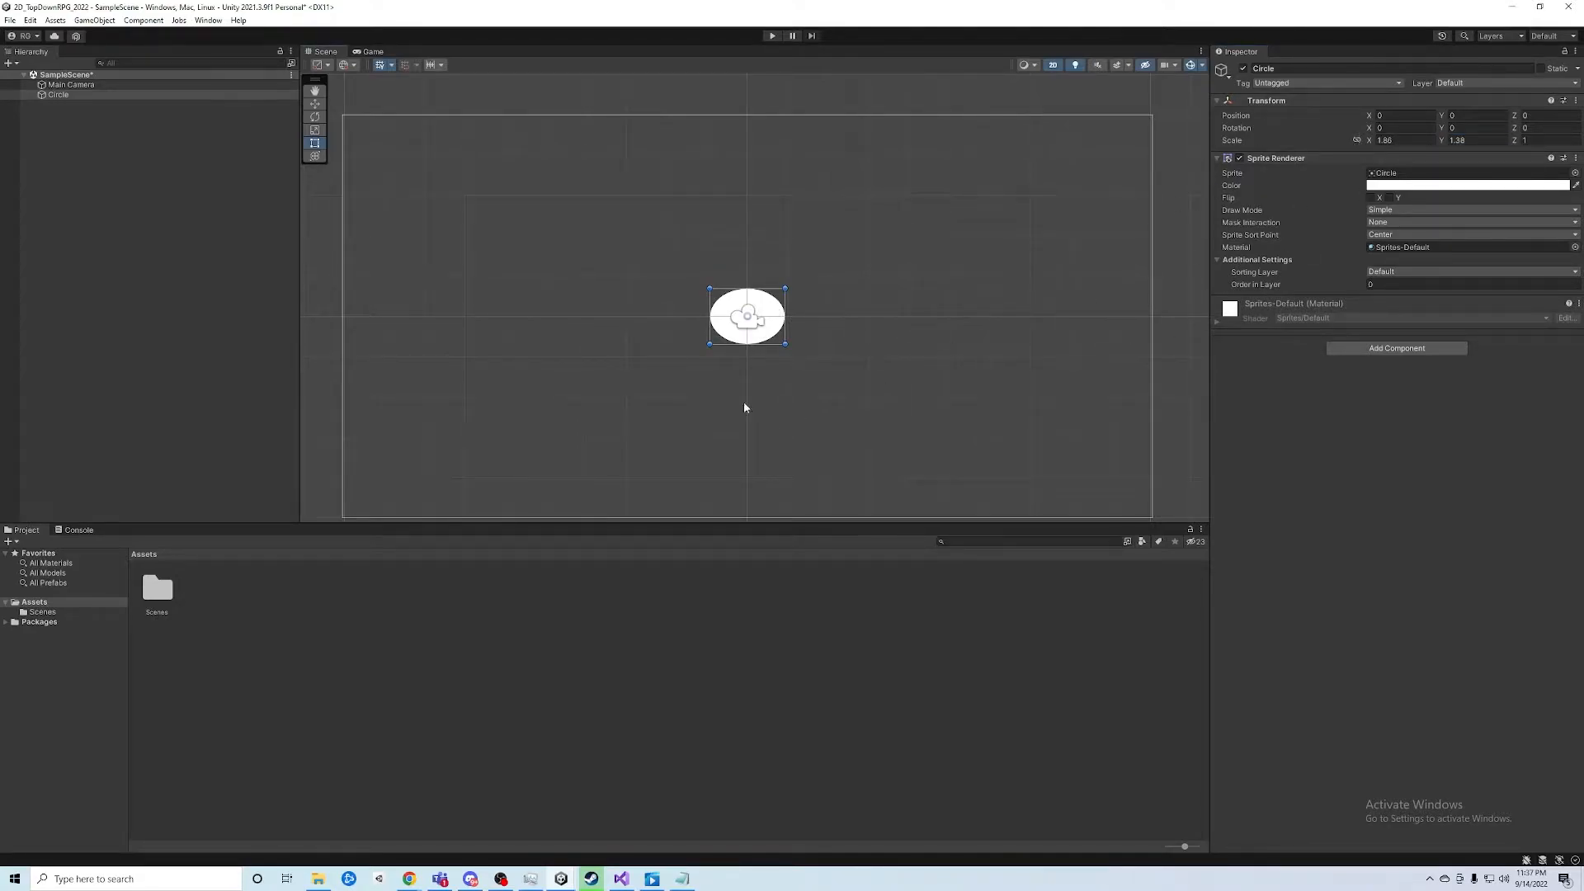
{"action": "left_click", "coordinate": [903, 319]}
{"action": "left_click", "coordinate": [751, 299]}
Undo the scale changes made to the Circle
{"action": "key", "text": "ctrl+z"}
{"action": "key", "text": "ctrl+z"}
{"action": "key", "text": "ctrl+z"}
{"action": "key", "text": "ctrl+z"}
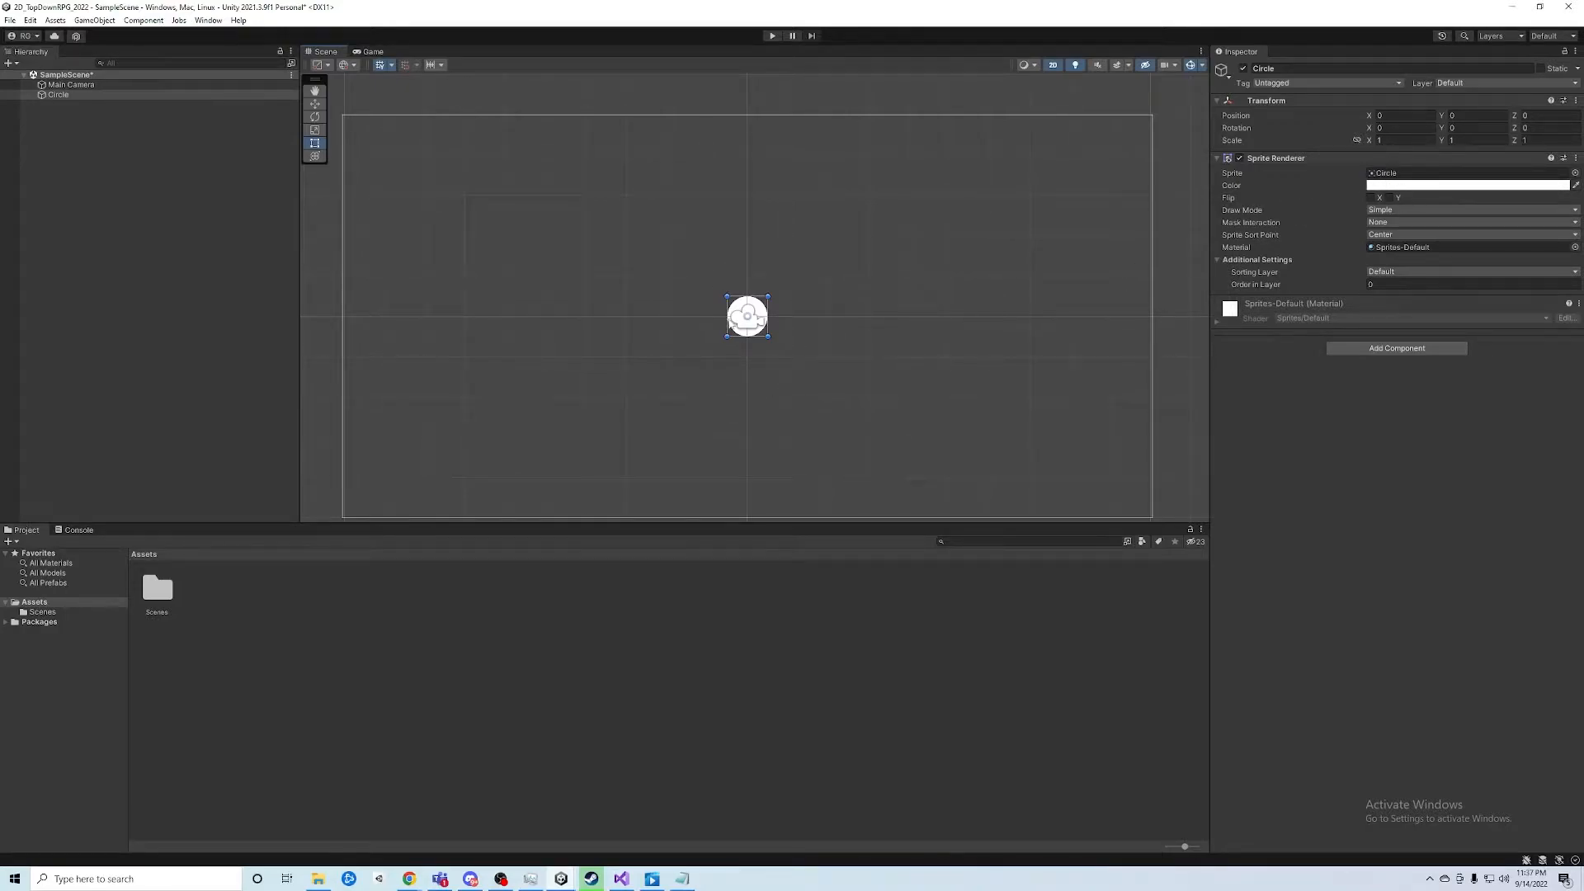
Change the Circle's Sprite Renderer color to red
{"action": "left_click", "coordinate": [1520, 186]}
{"action": "left_click_drag", "start_coordinate": [1534, 261], "coordinate": [1540, 270]}
{"action": "left_click", "coordinate": [937, 367]}
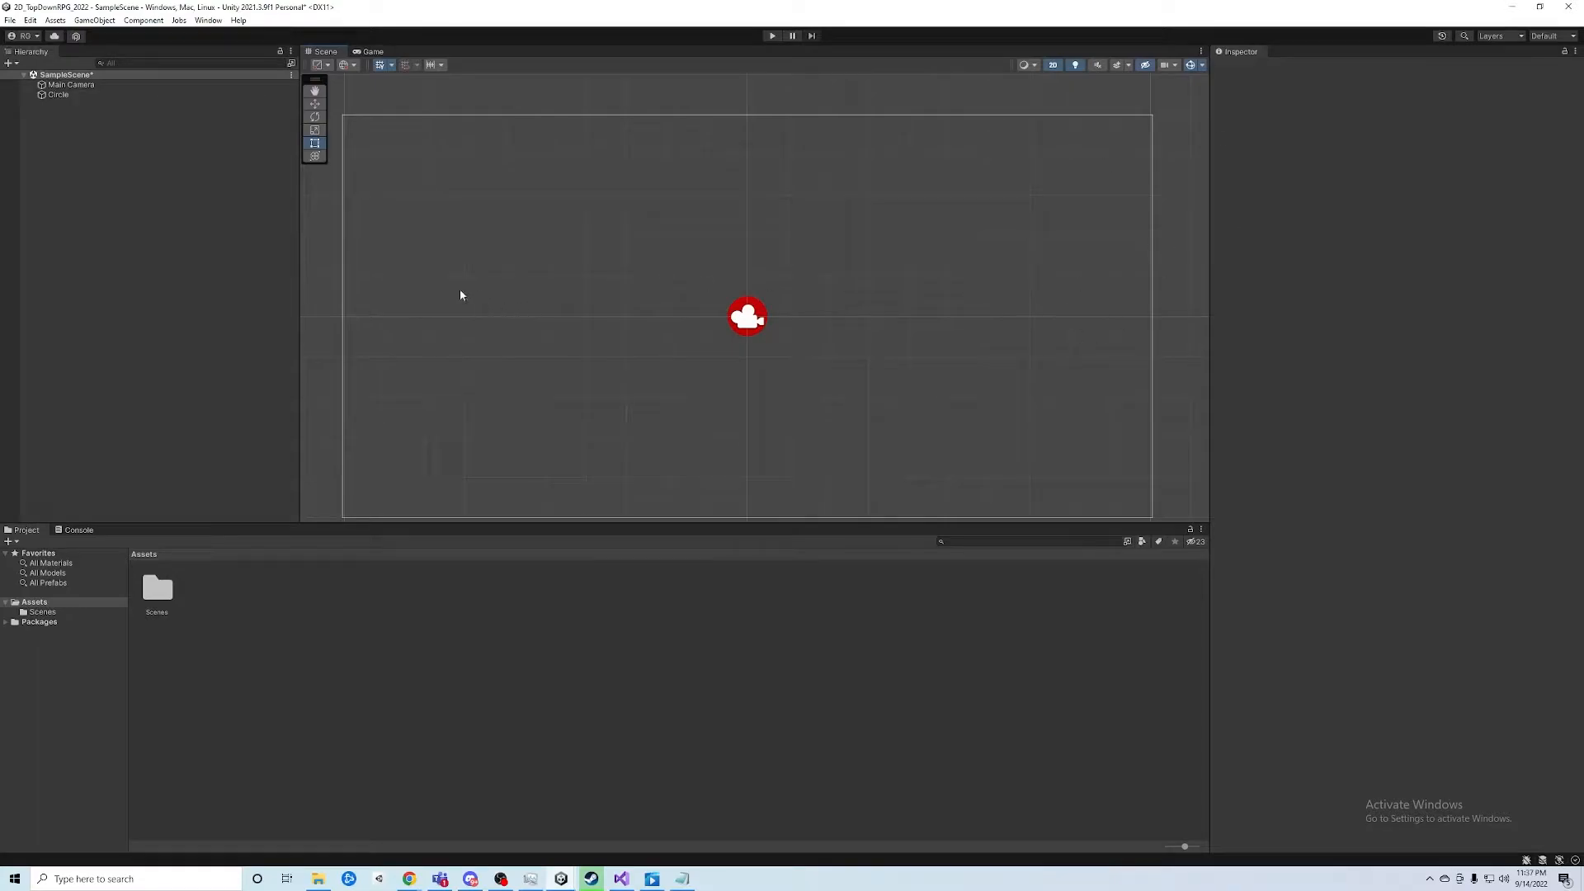
{"action": "left_click", "coordinate": [65, 96]}
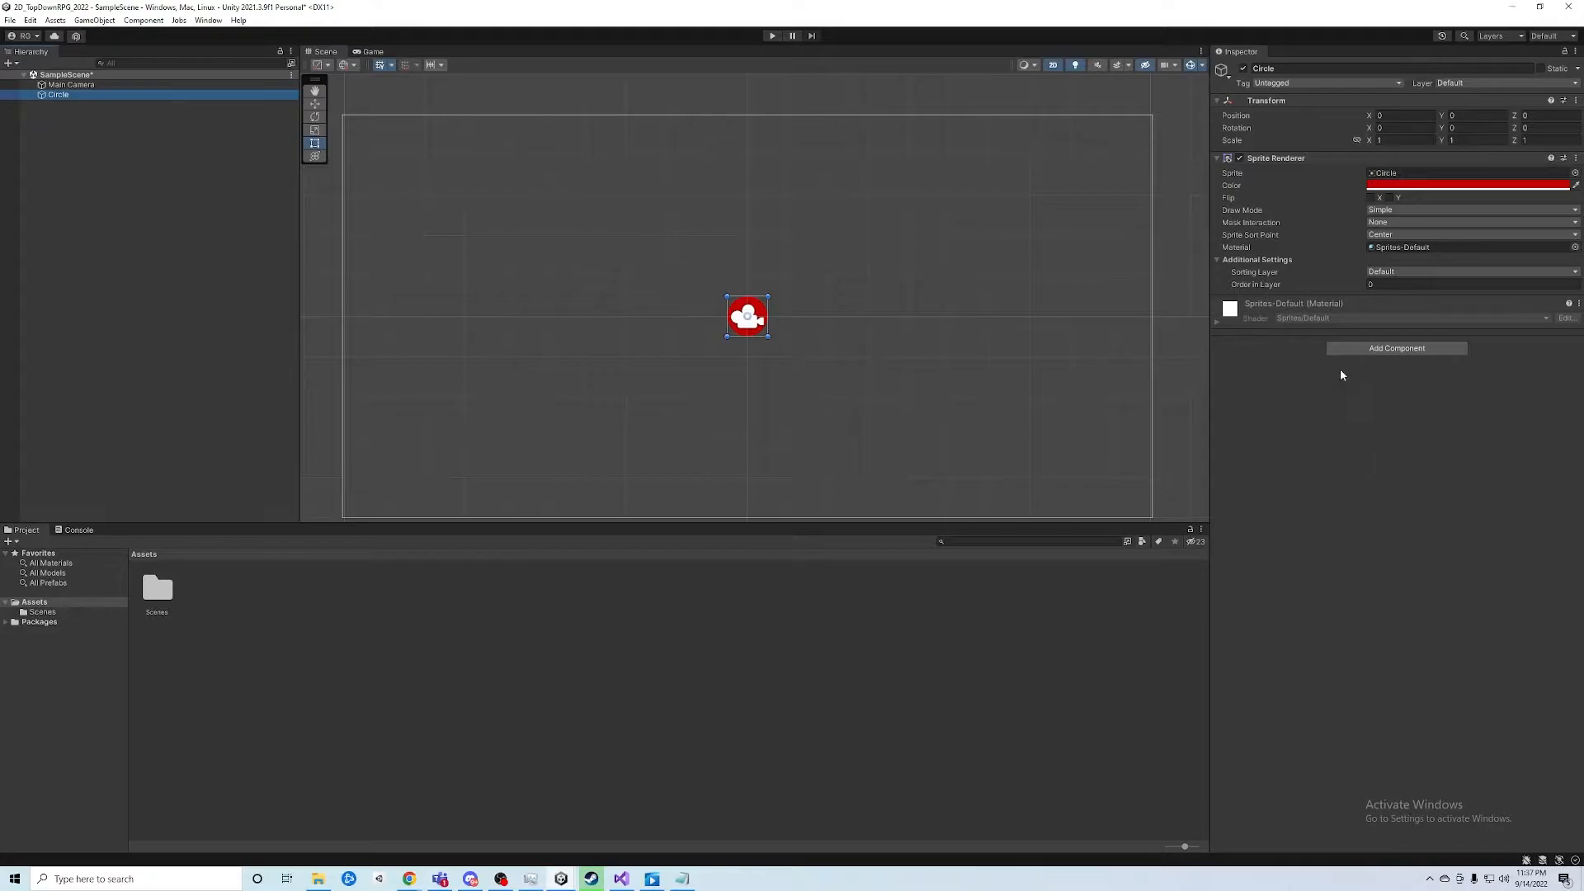
{"action": "left_click", "coordinate": [1375, 349]}
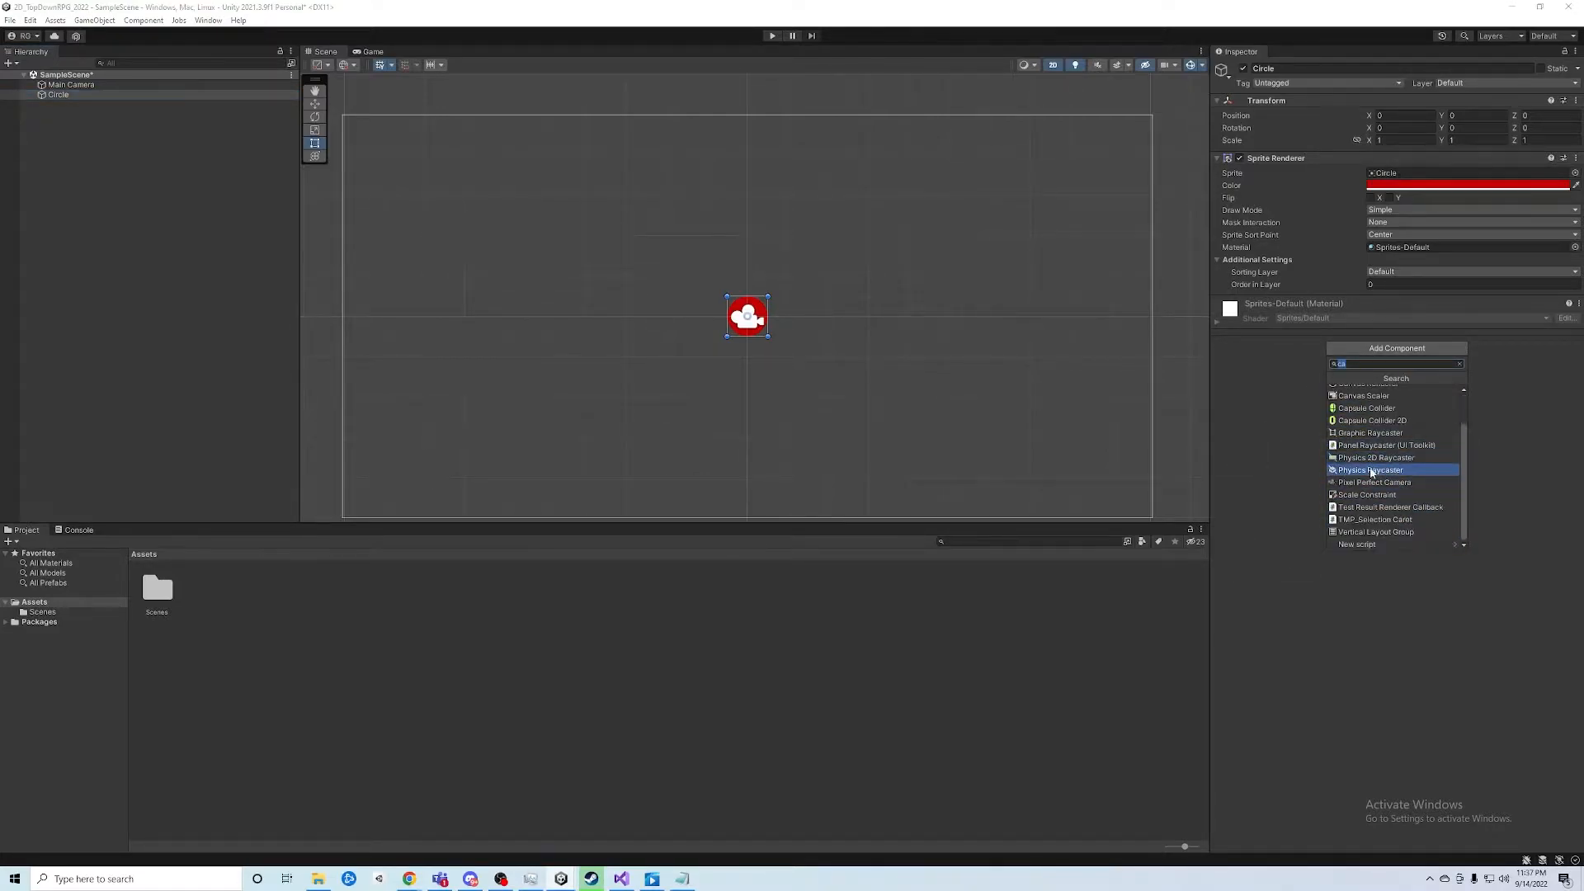
{"action": "left_click", "coordinate": [1510, 382]}
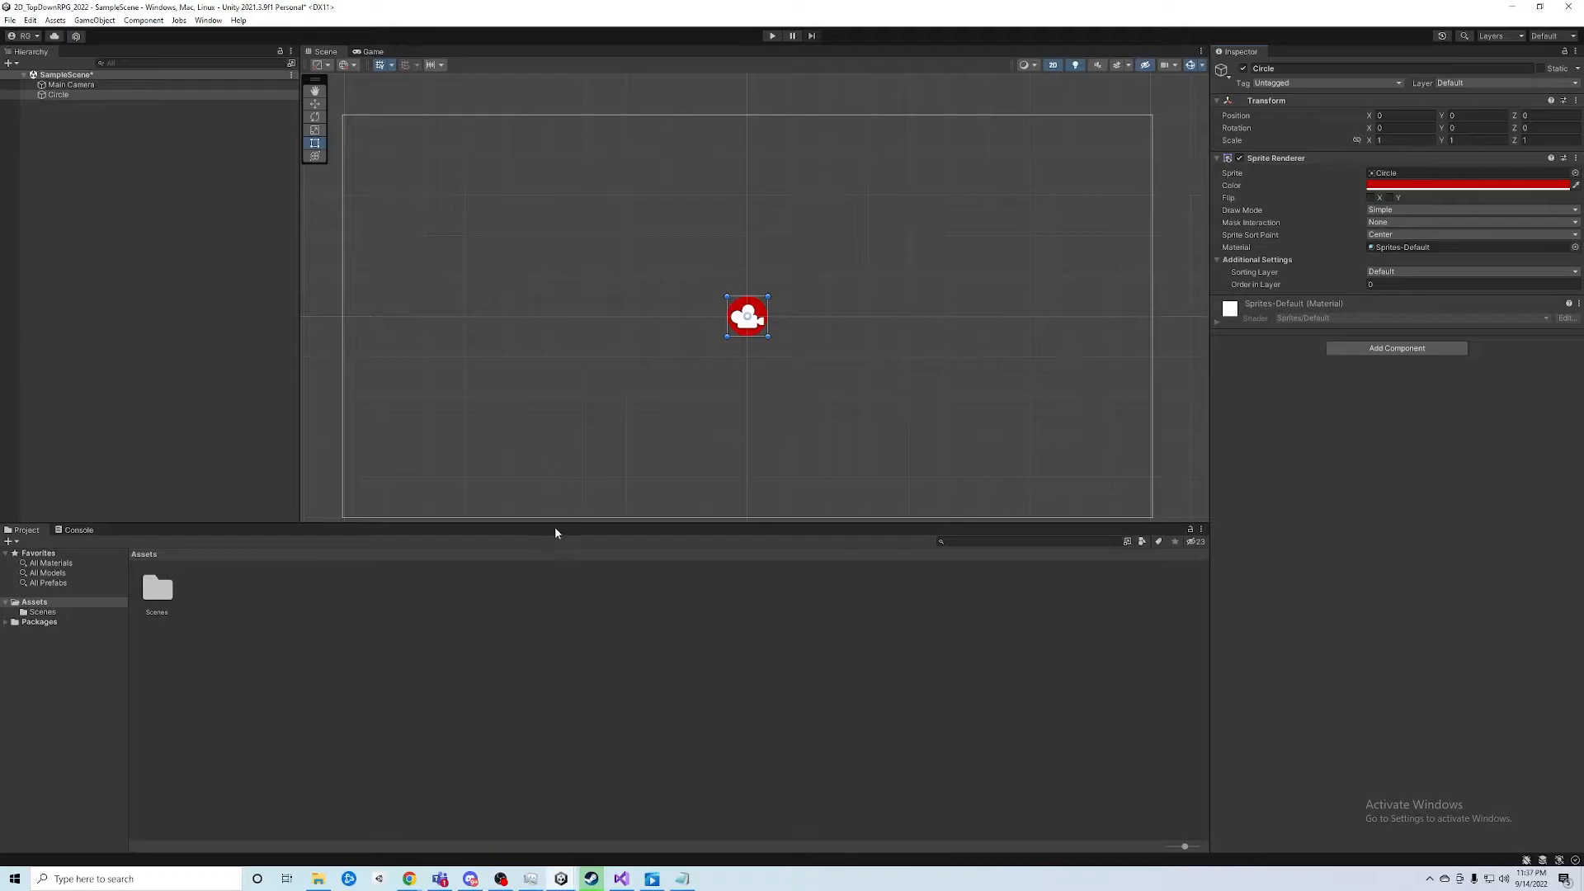
Reduce the height of the Project panel, open the Scenes folder under Assets and select the SampleScene asset
{"action": "left_click_drag", "start_coordinate": [552, 523], "coordinate": [569, 564]}
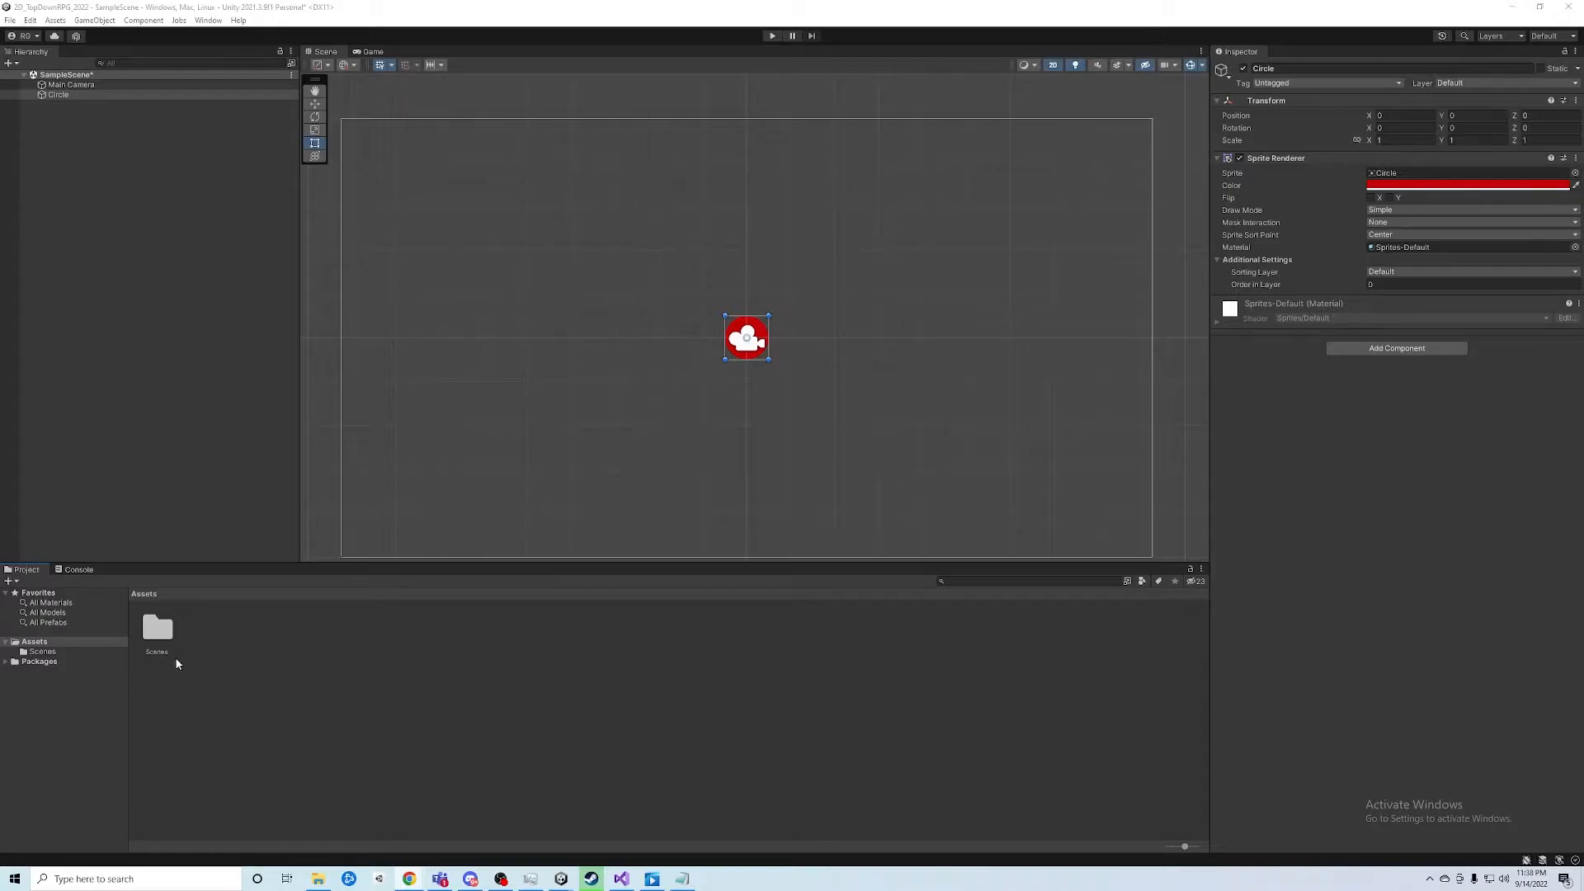
{"action": "left_click", "coordinate": [6, 641]}
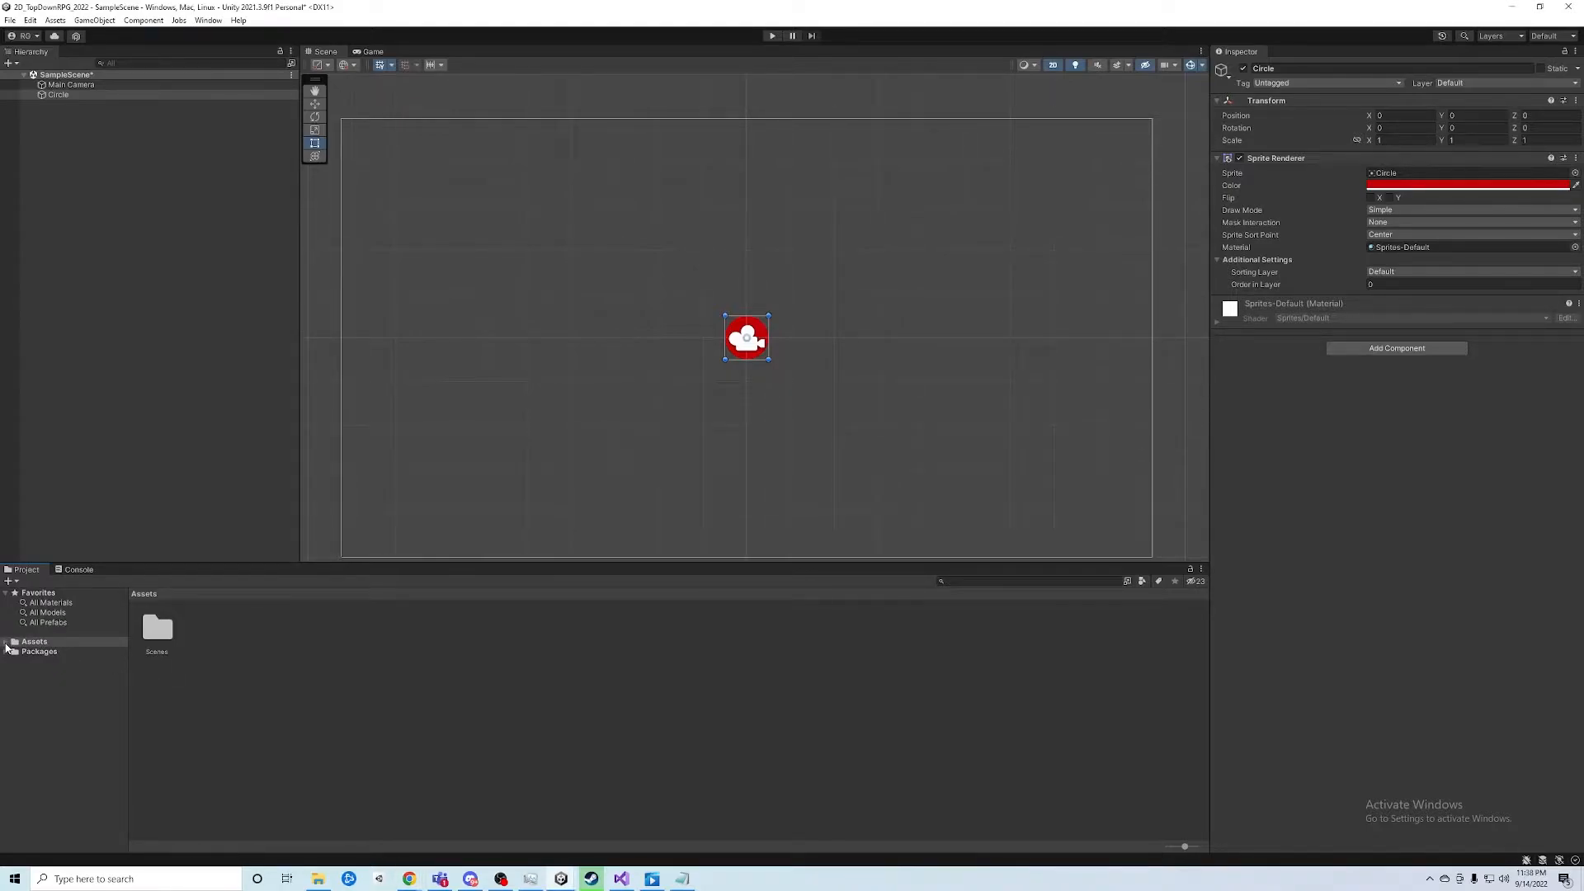
{"action": "left_click", "coordinate": [6, 643]}
{"action": "left_click", "coordinate": [71, 653]}
{"action": "left_click", "coordinate": [166, 641]}
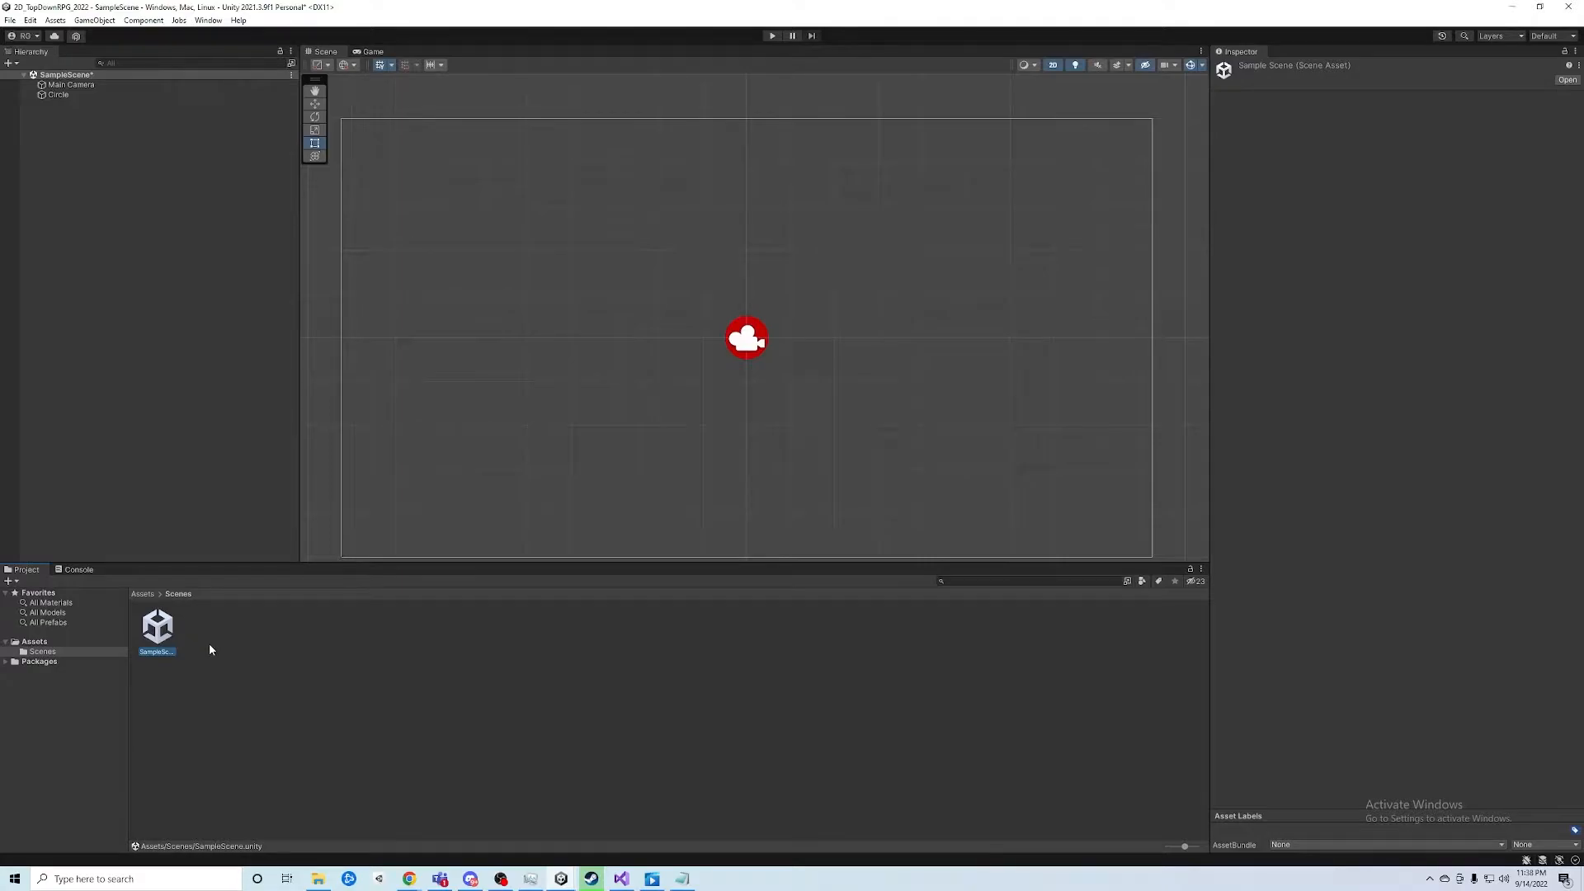
{"action": "left_click", "coordinate": [228, 625]}
{"action": "left_click", "coordinate": [128, 612]}
{"action": "left_click", "coordinate": [42, 652]}
{"action": "left_click", "coordinate": [156, 631]}
{"action": "left_click", "coordinate": [222, 628]}
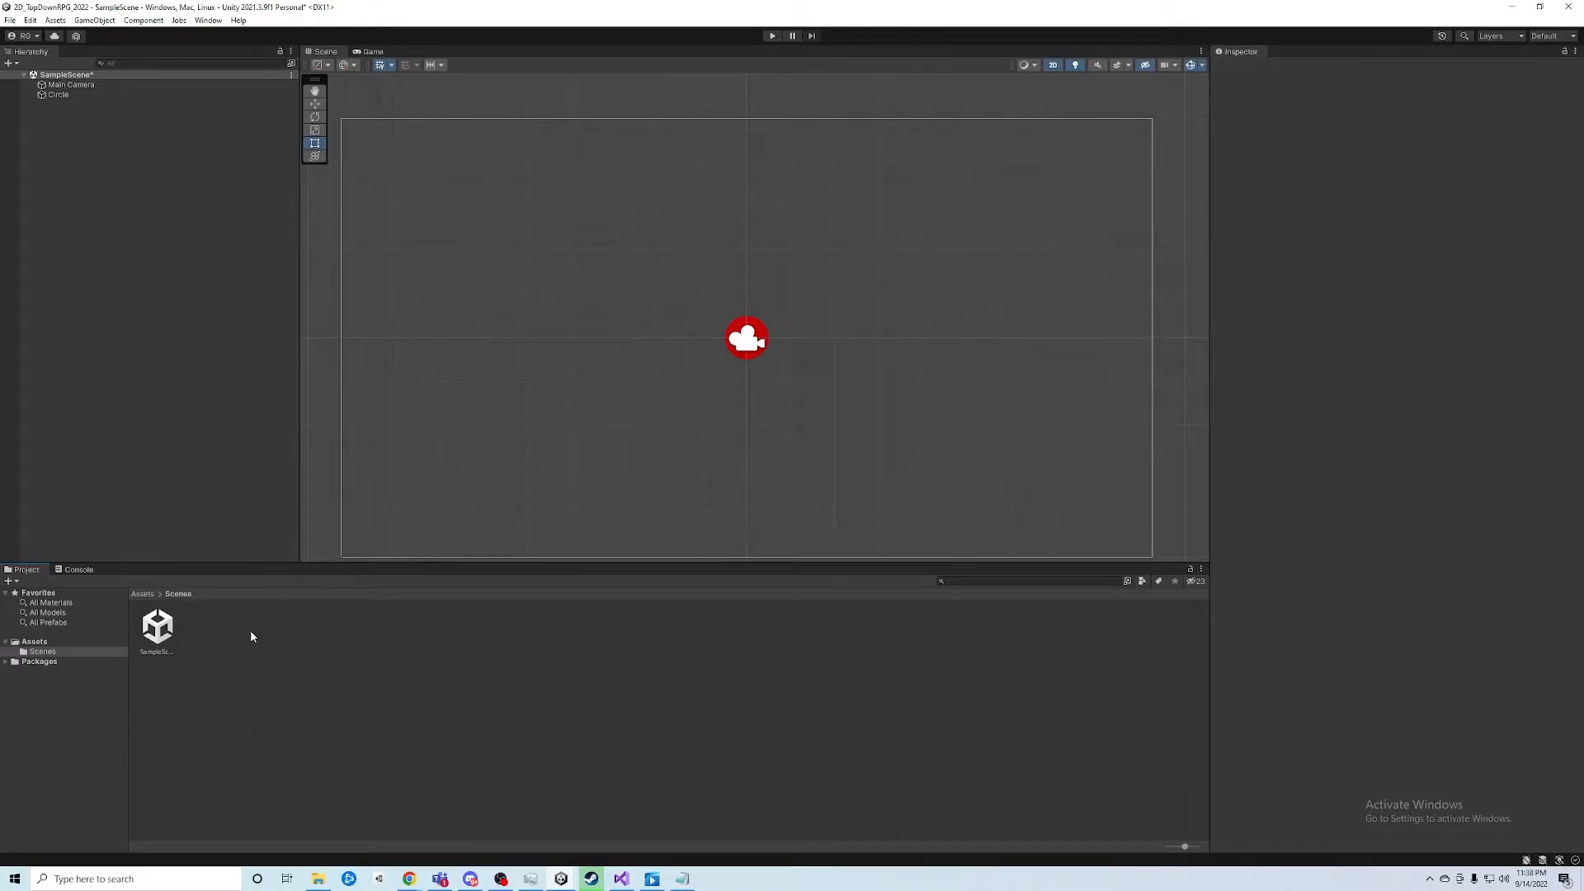
{"action": "left_click", "coordinate": [170, 635]}
{"action": "left_click", "coordinate": [220, 631]}
Examine the object types that can be added to the Hierarchy and the asset types, including 2D, that can be created in the Scenes folder
{"action": "right_click", "coordinate": [220, 631]}
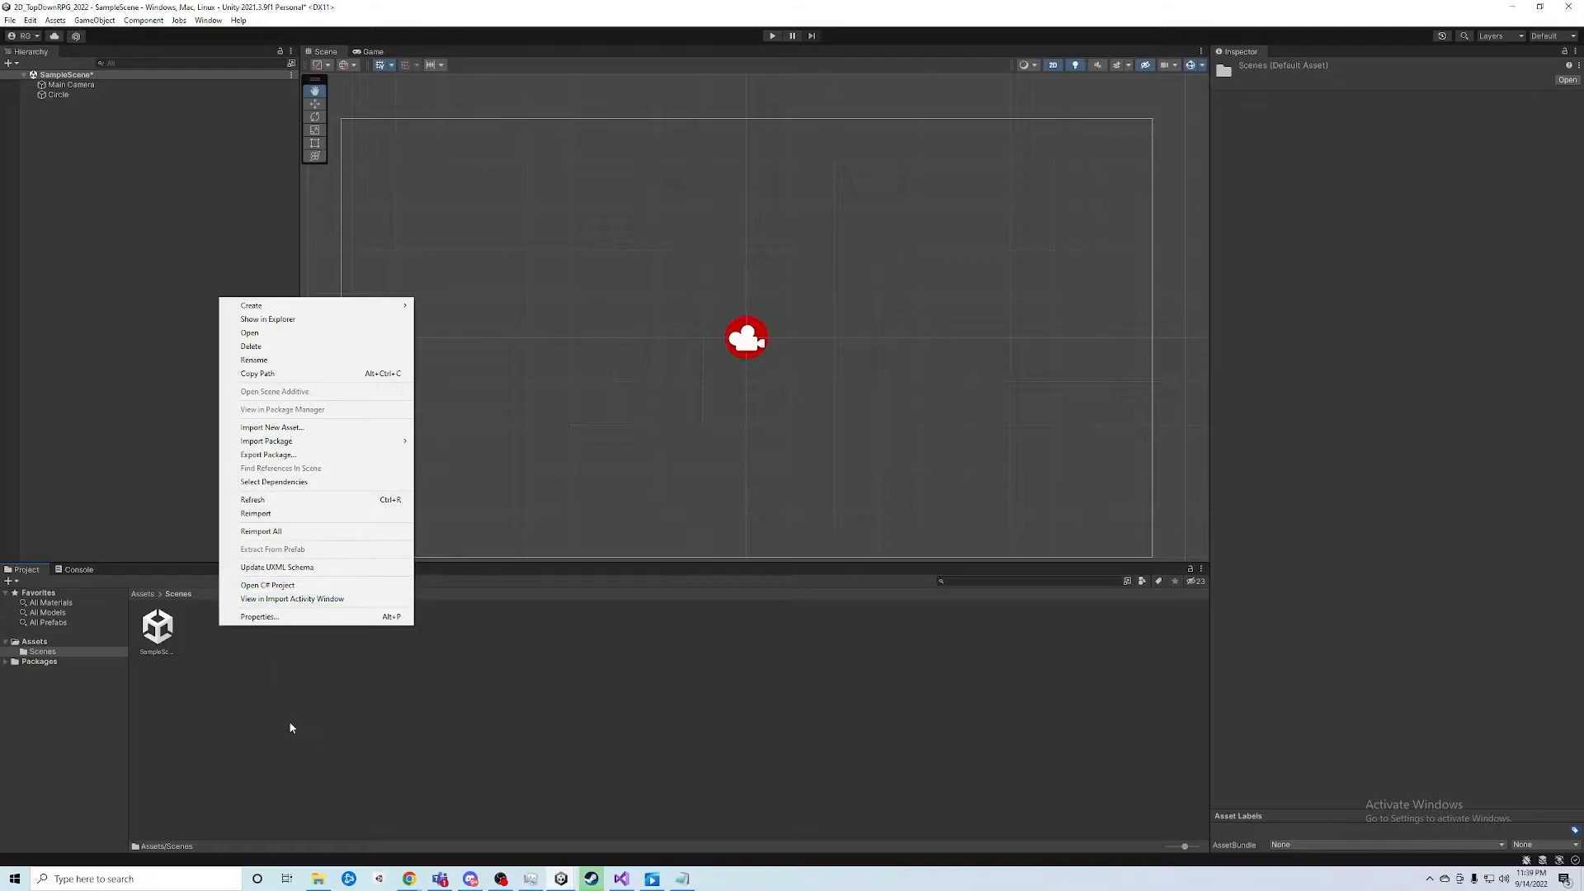
{"action": "right_click", "coordinate": [102, 196]}
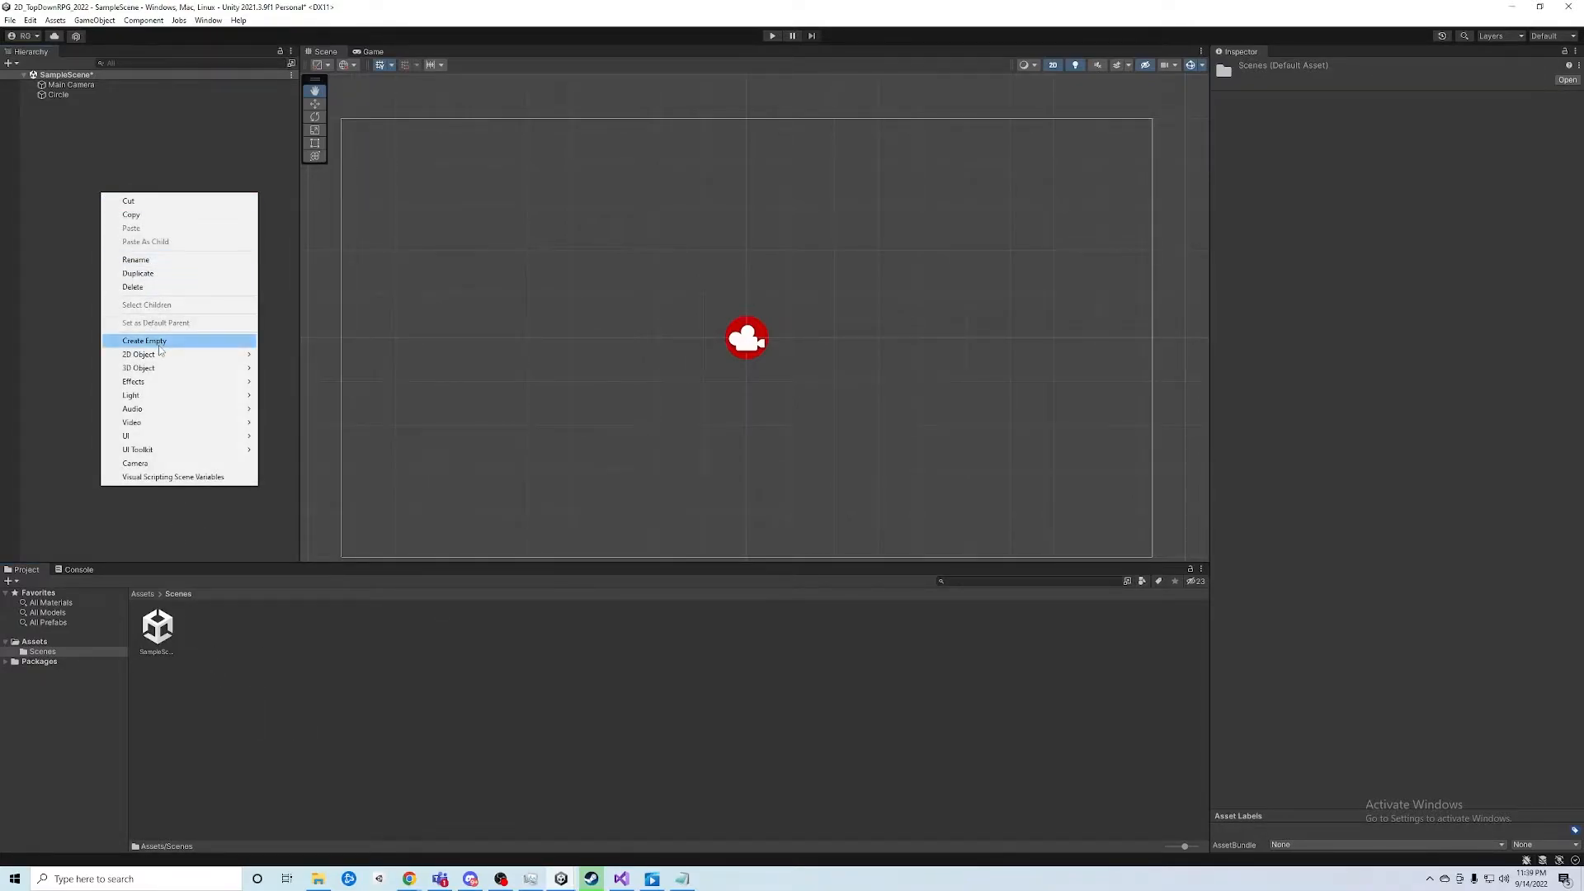
{"action": "mouse_move", "coordinate": [179, 356]}
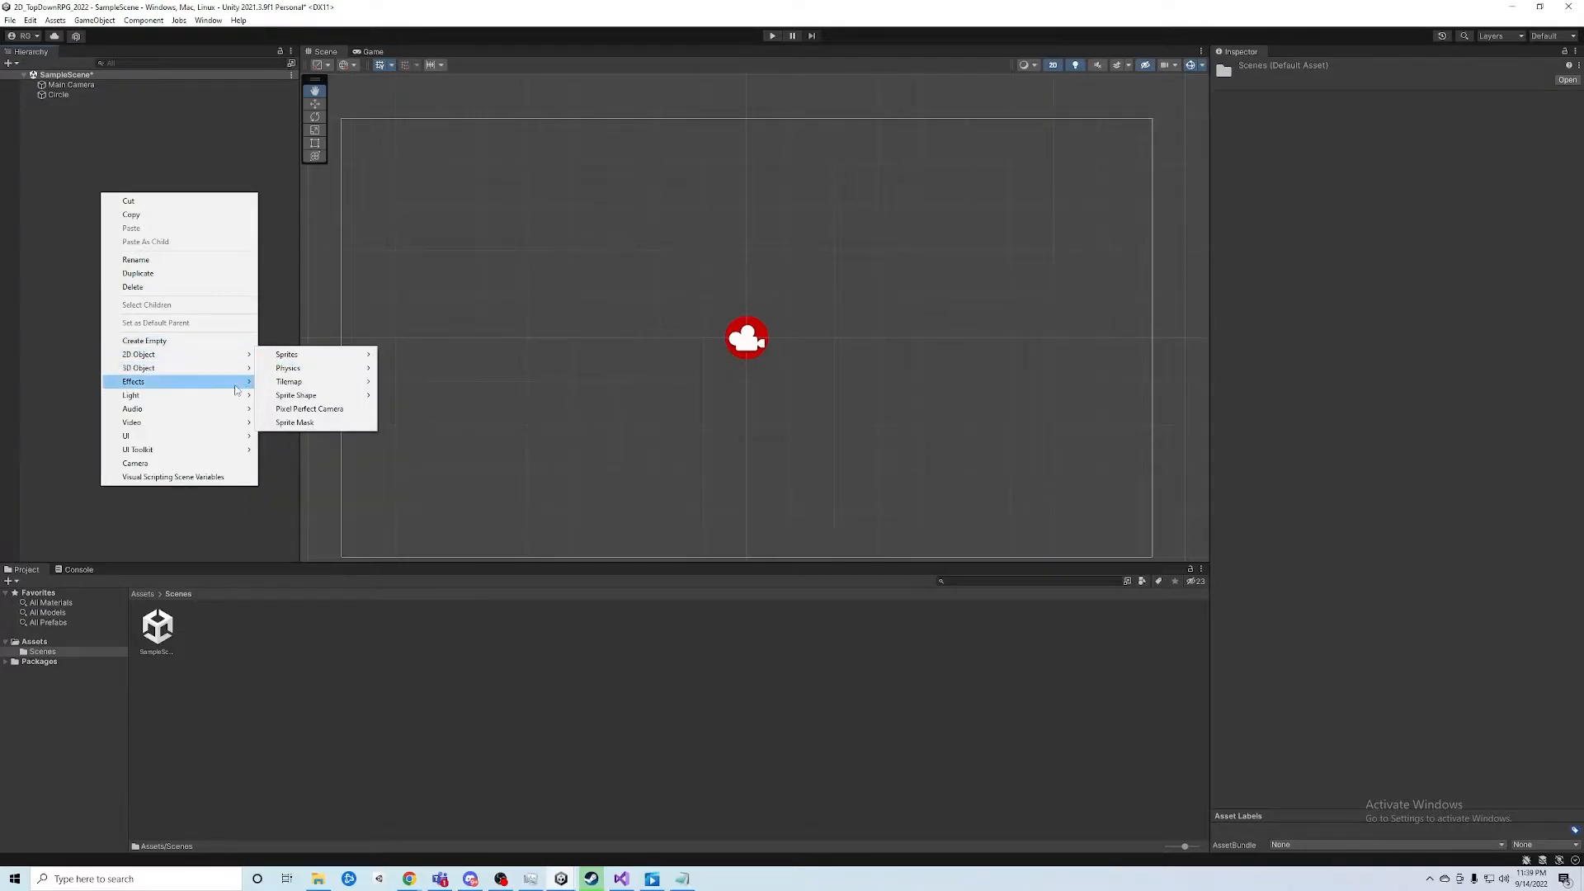
{"action": "mouse_move", "coordinate": [220, 387]}
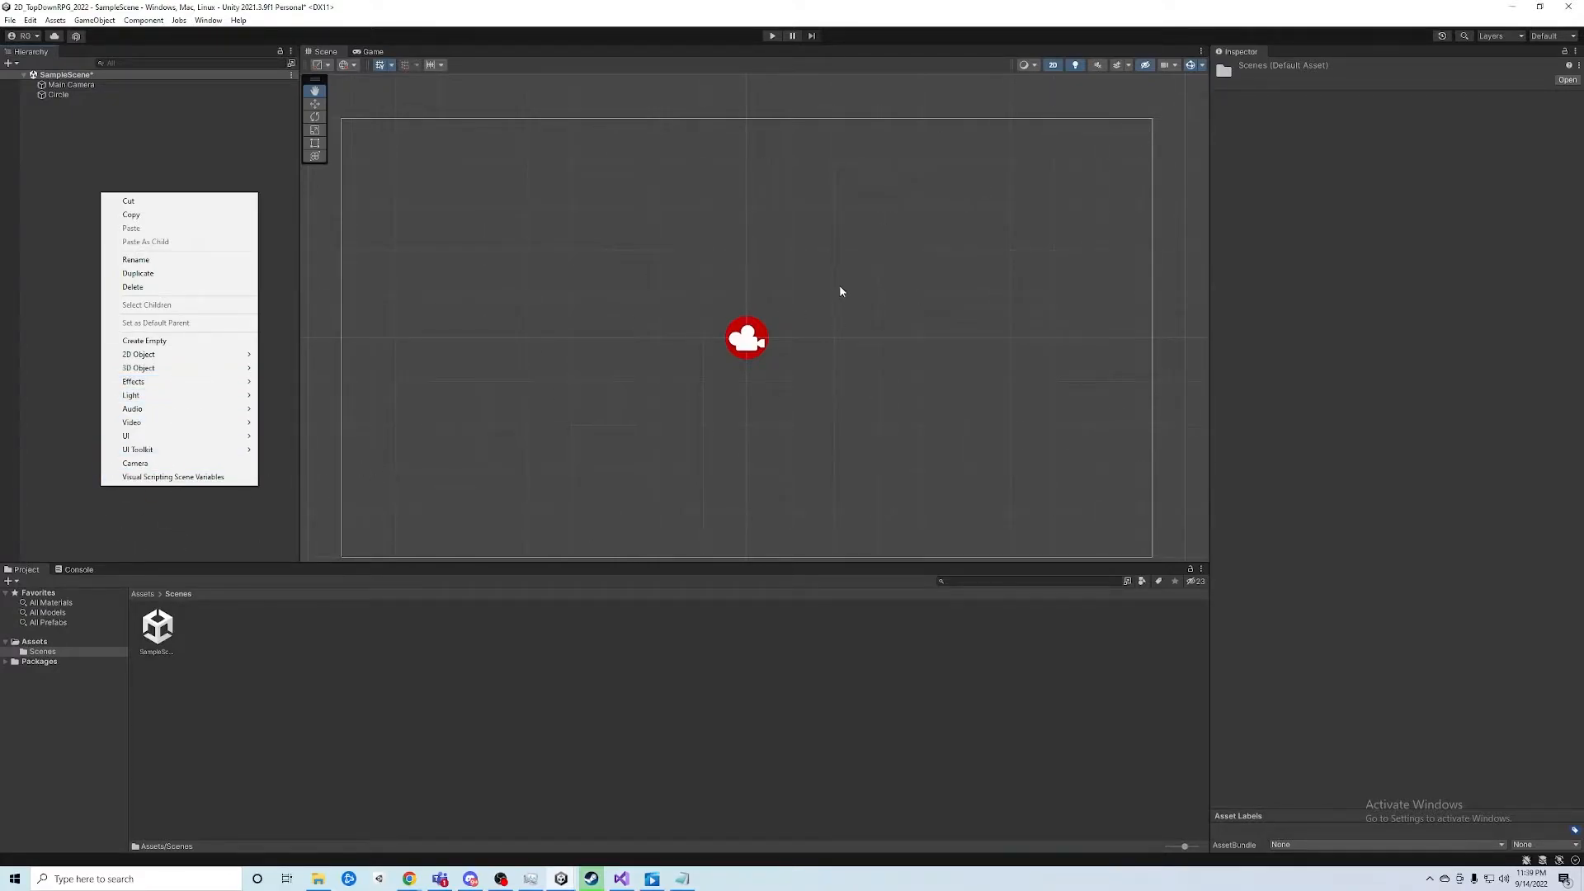
{"action": "left_click", "coordinate": [314, 744]}
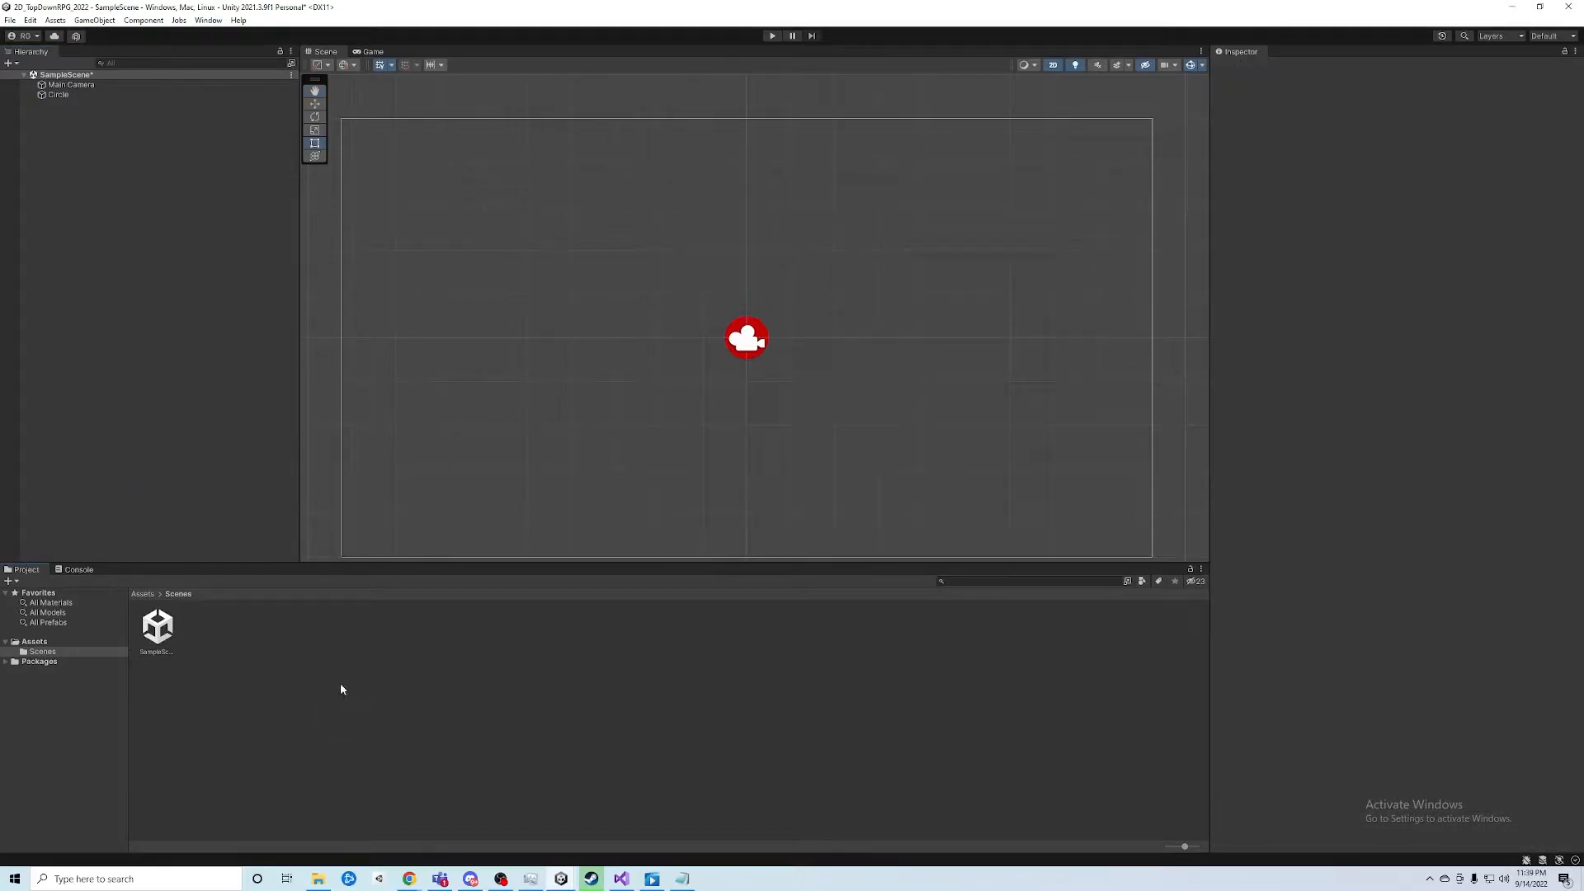
{"action": "right_click", "coordinate": [284, 644]}
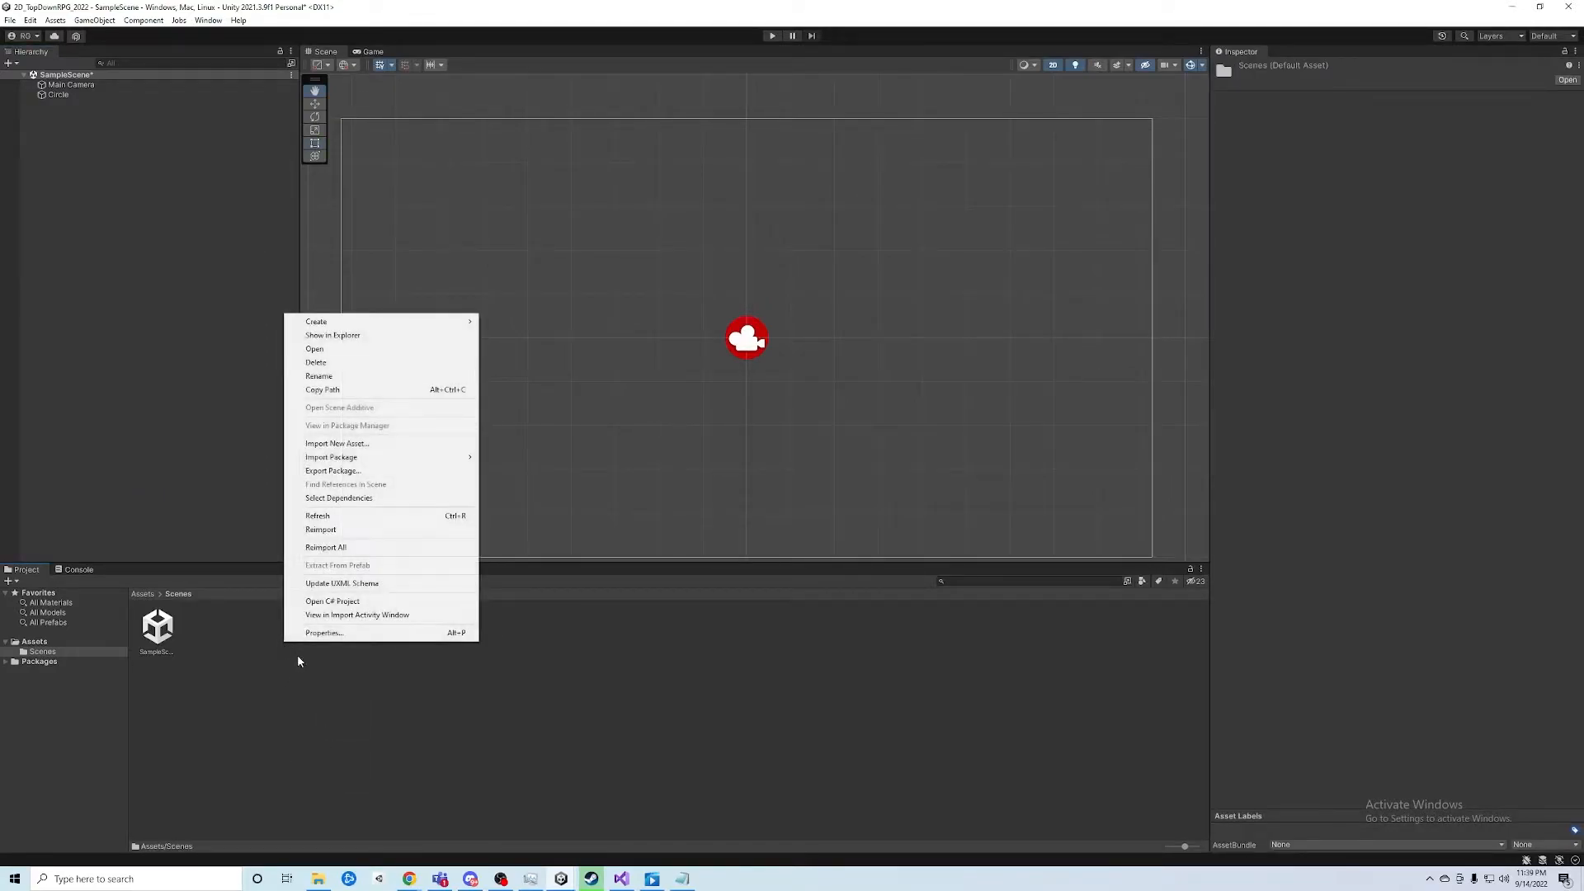
{"action": "mouse_move", "coordinate": [382, 321]}
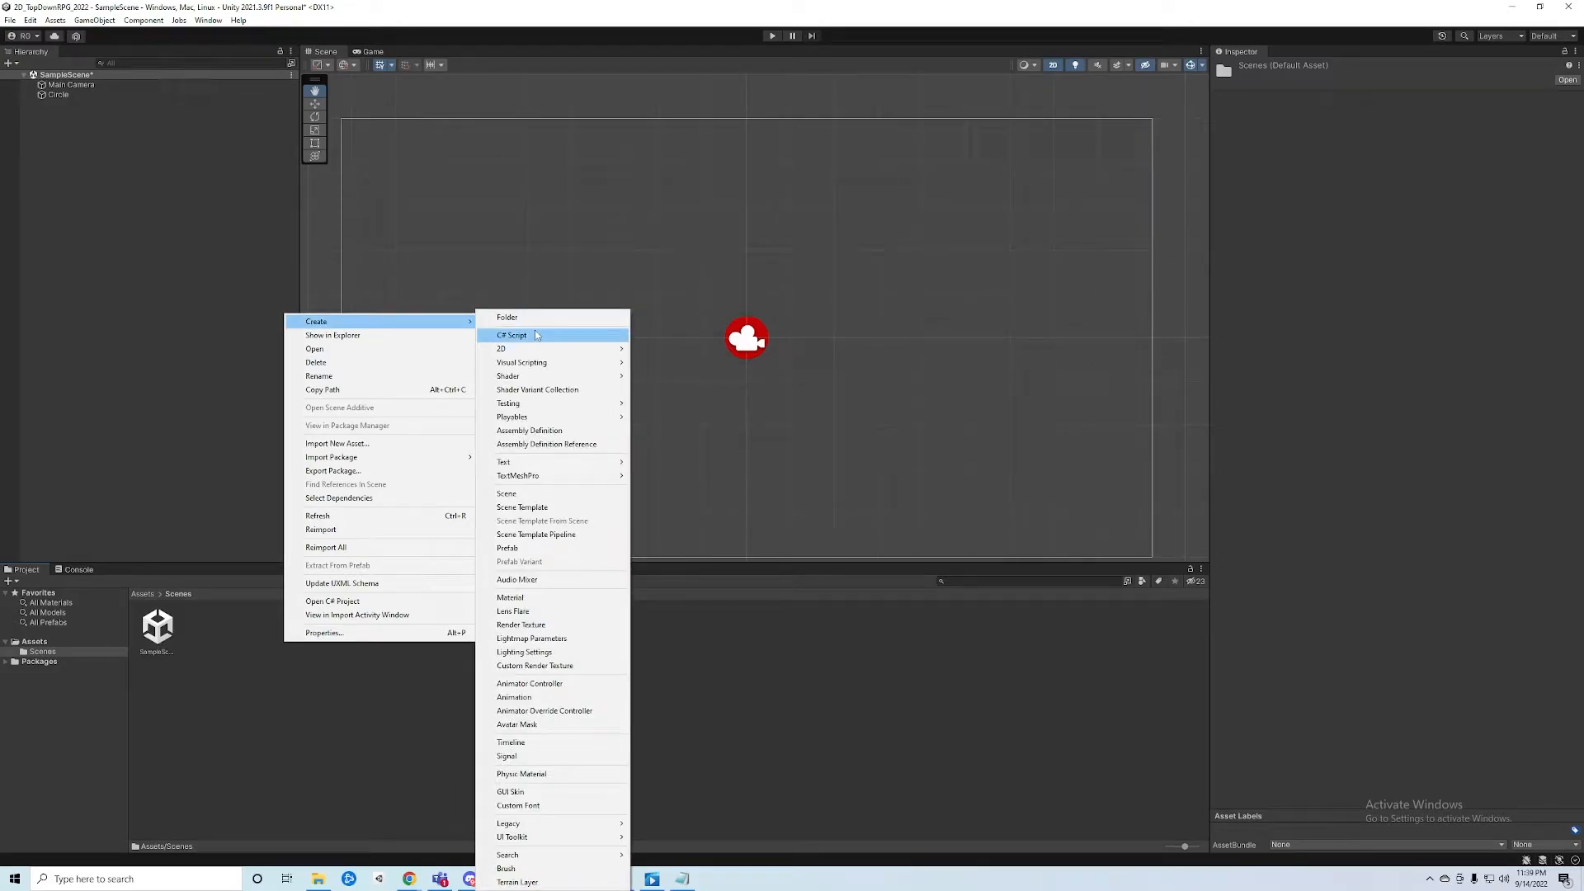
{"action": "mouse_move", "coordinate": [533, 348]}
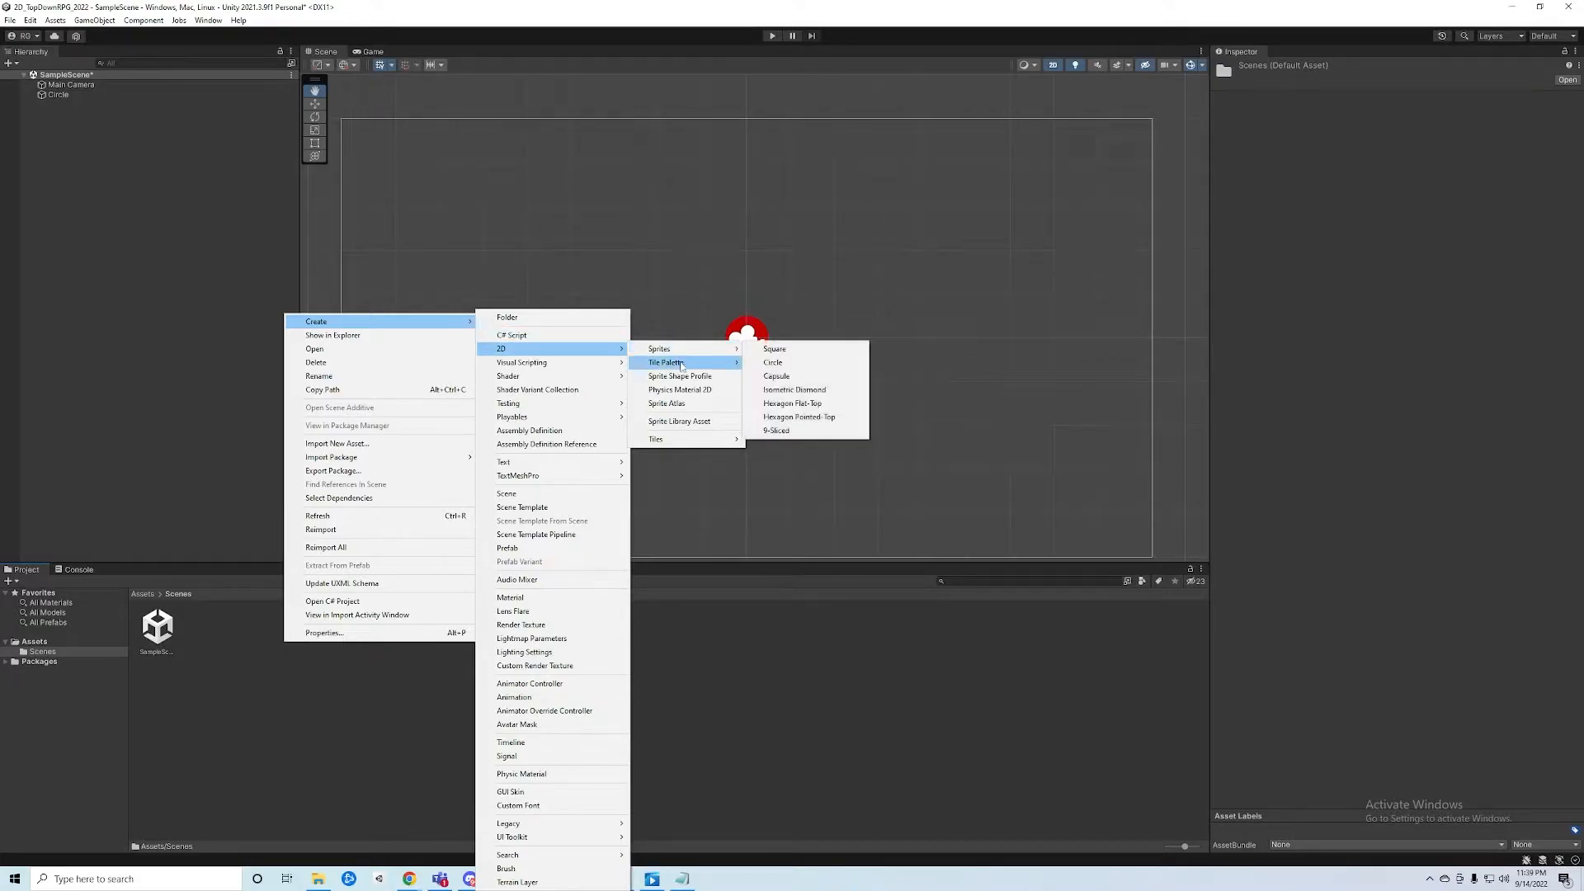
{"action": "mouse_move", "coordinate": [680, 367]}
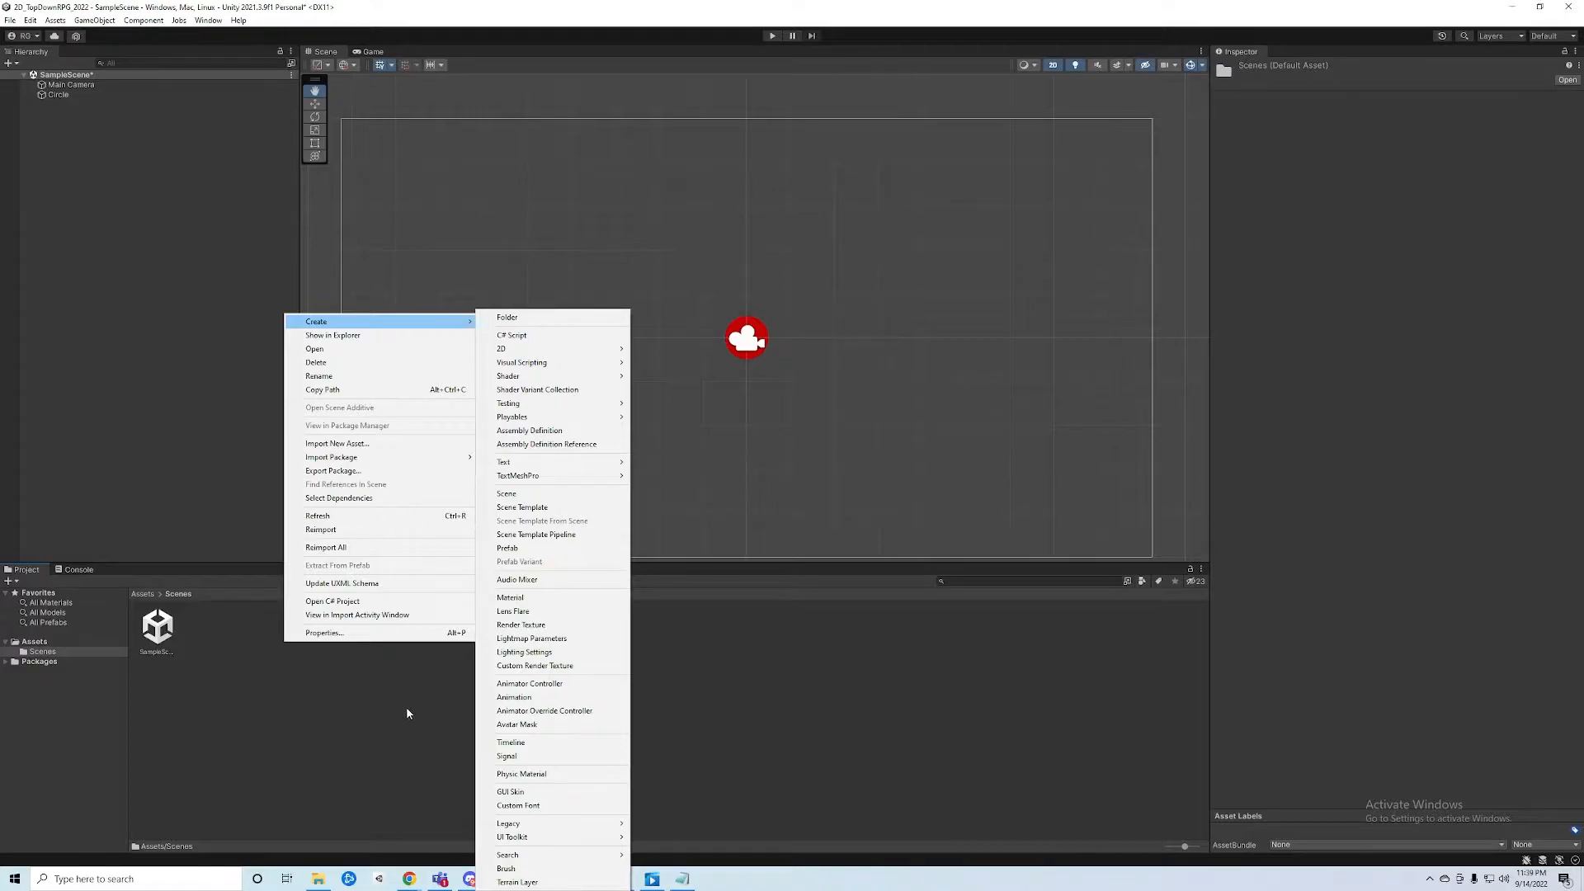
{"action": "left_click", "coordinate": [339, 715]}
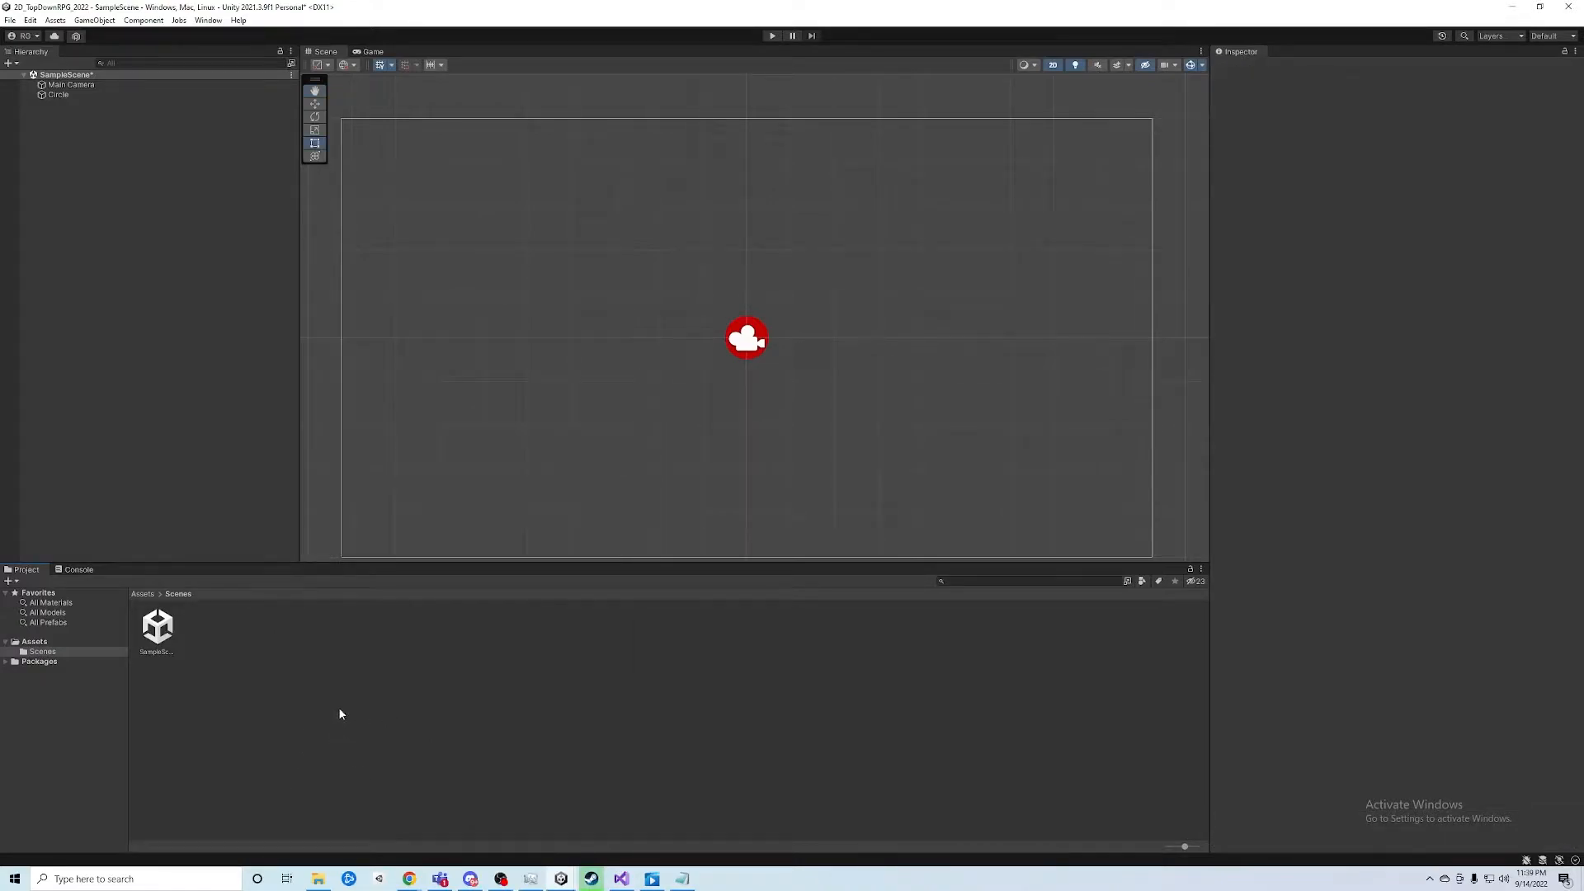
Create a scene named Field in the Scenes folder and try to open it, cancelling the save prompt for SampleScene
{"action": "right_click", "coordinate": [232, 633]}
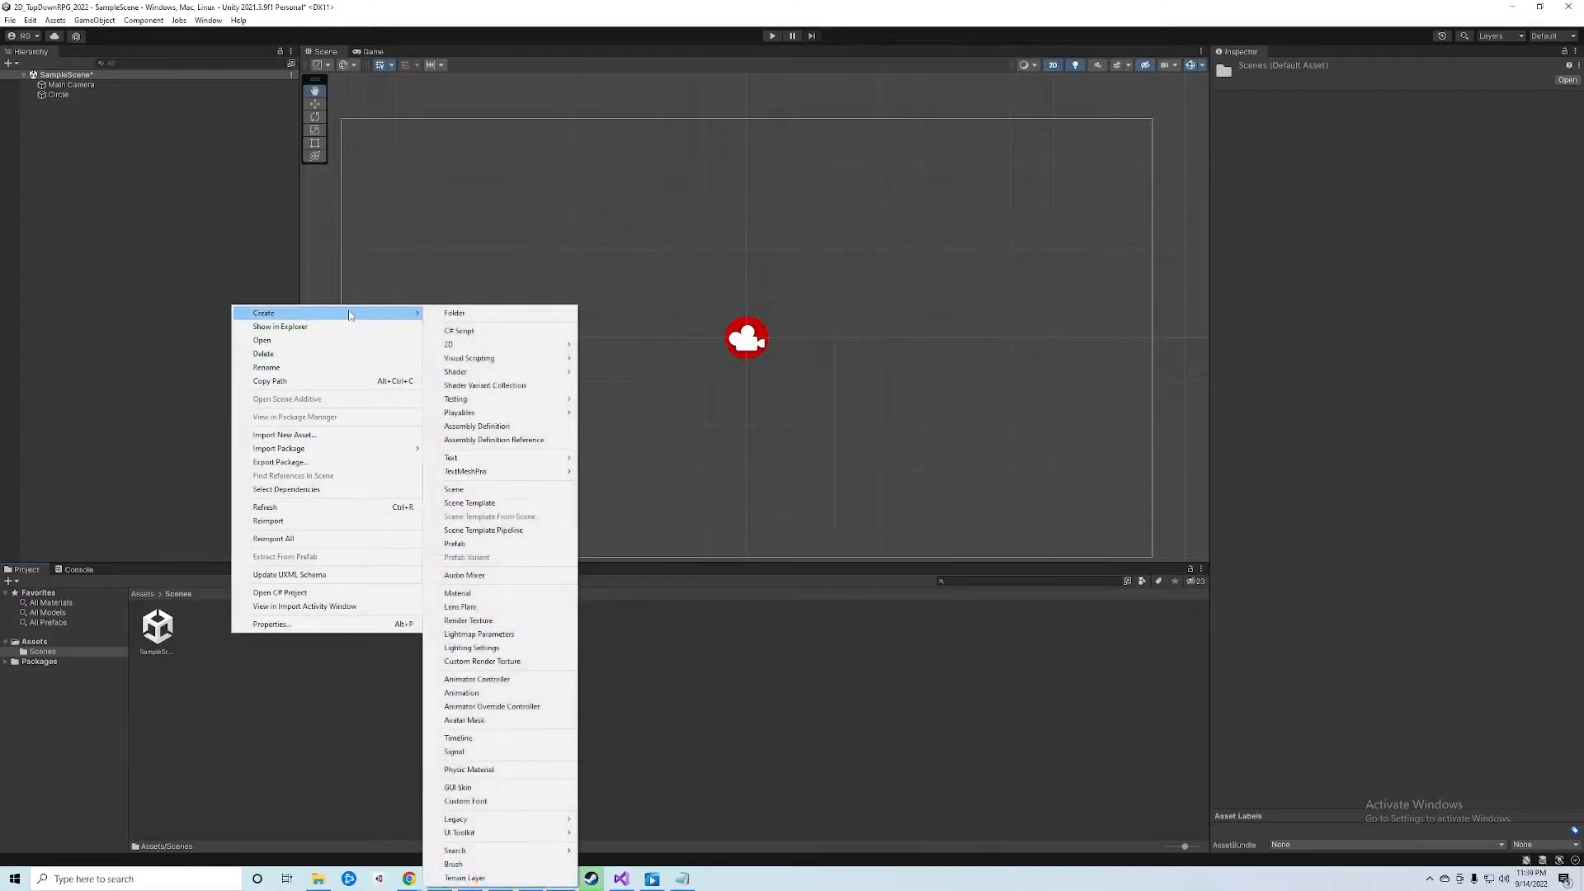
{"action": "left_click", "coordinate": [492, 488]}
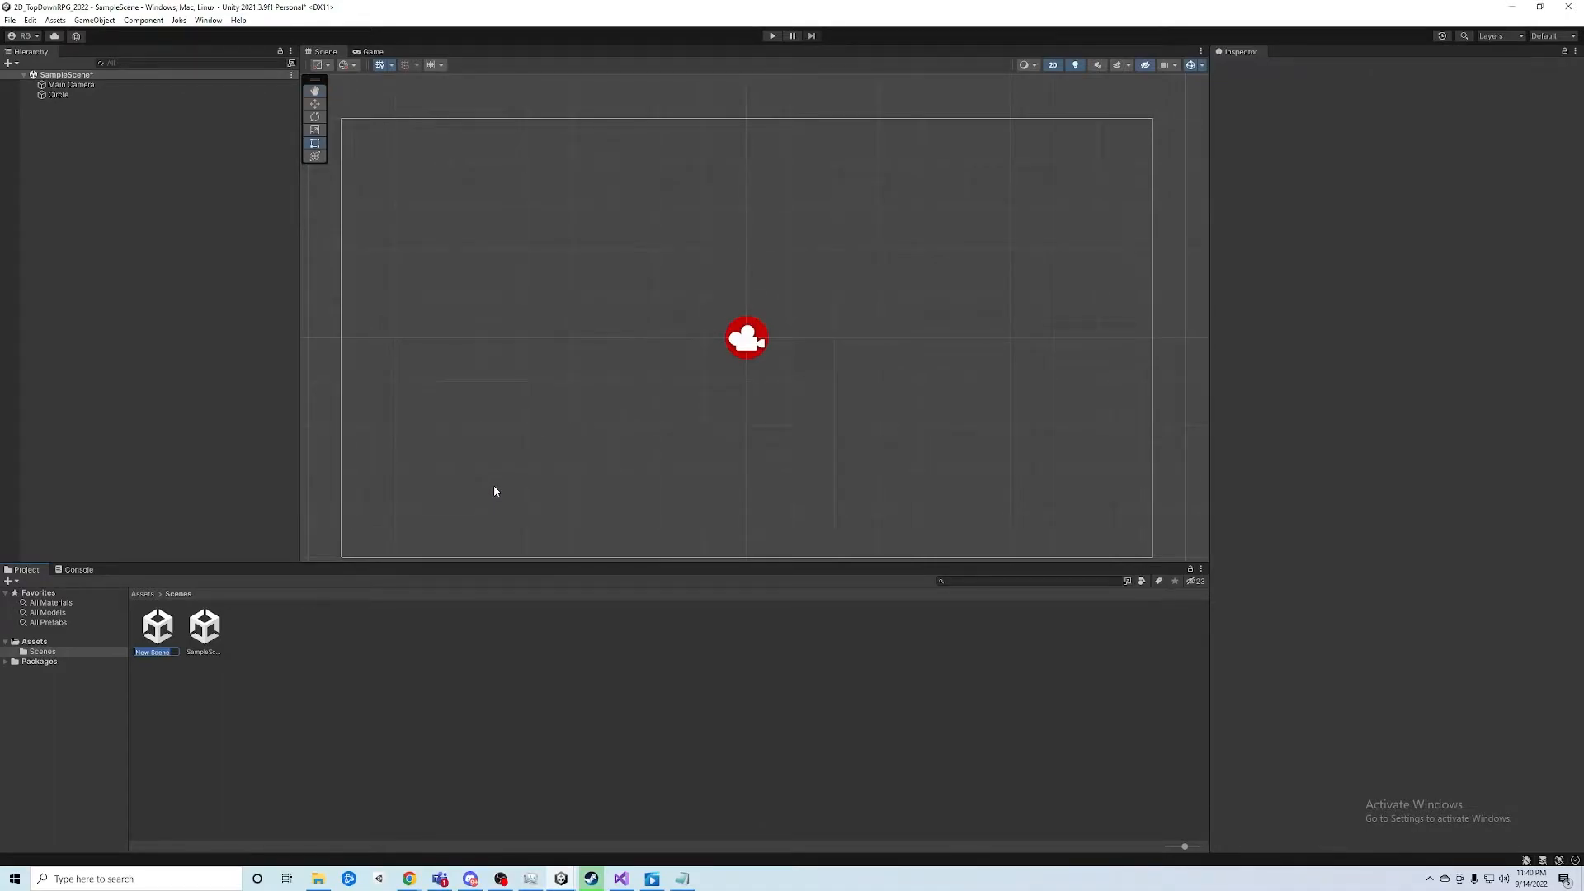
{"action": "type", "text": "H"}
{"action": "key", "text": "Return"}
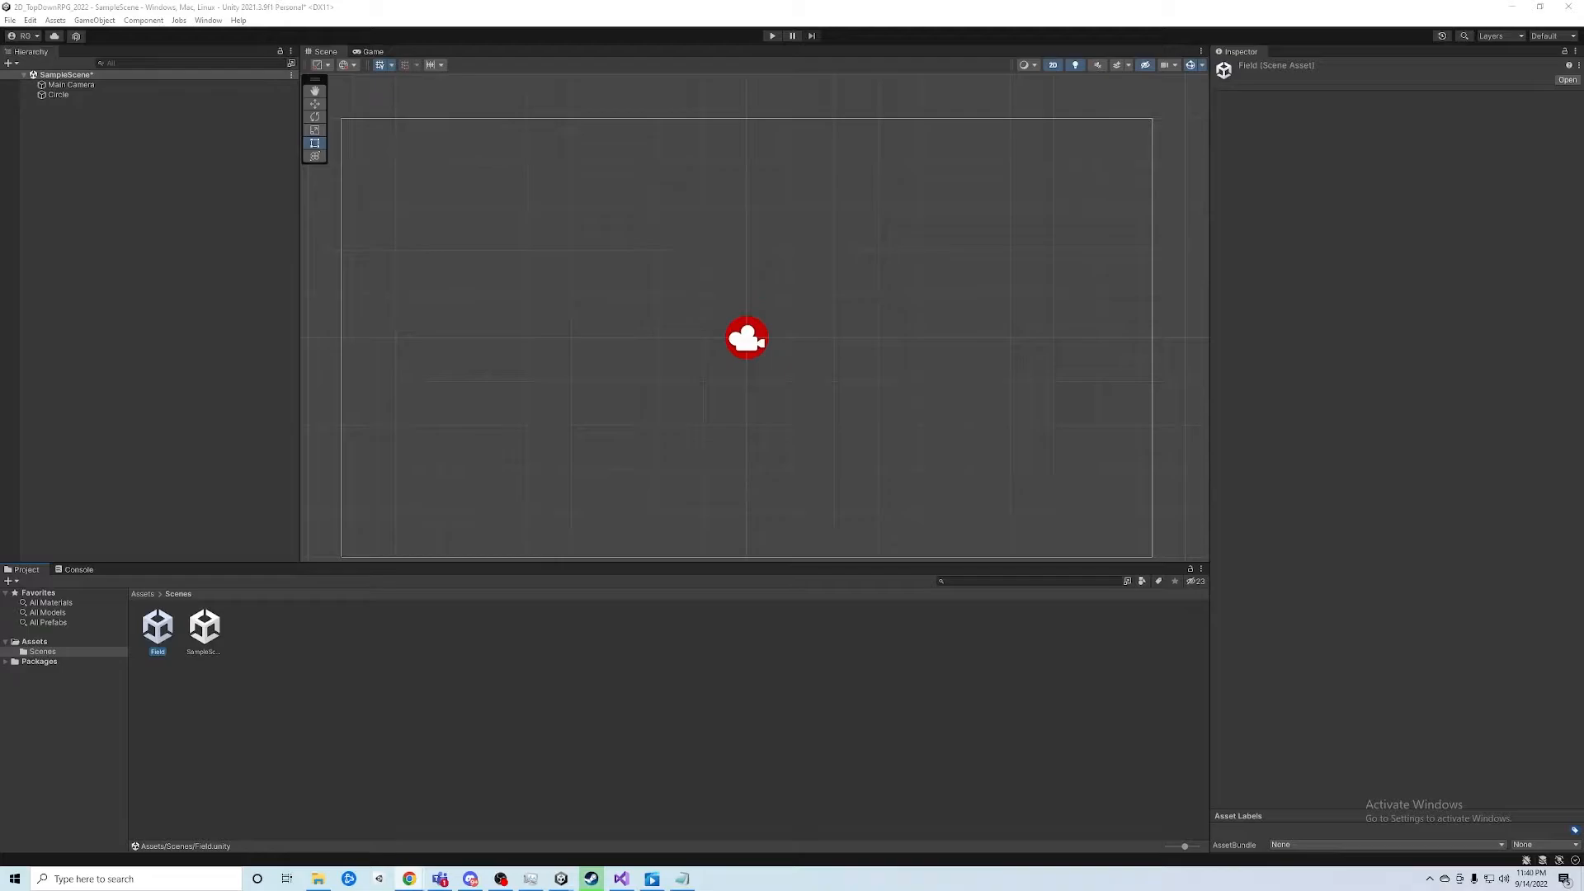
{"action": "double_click", "coordinate": [153, 634]}
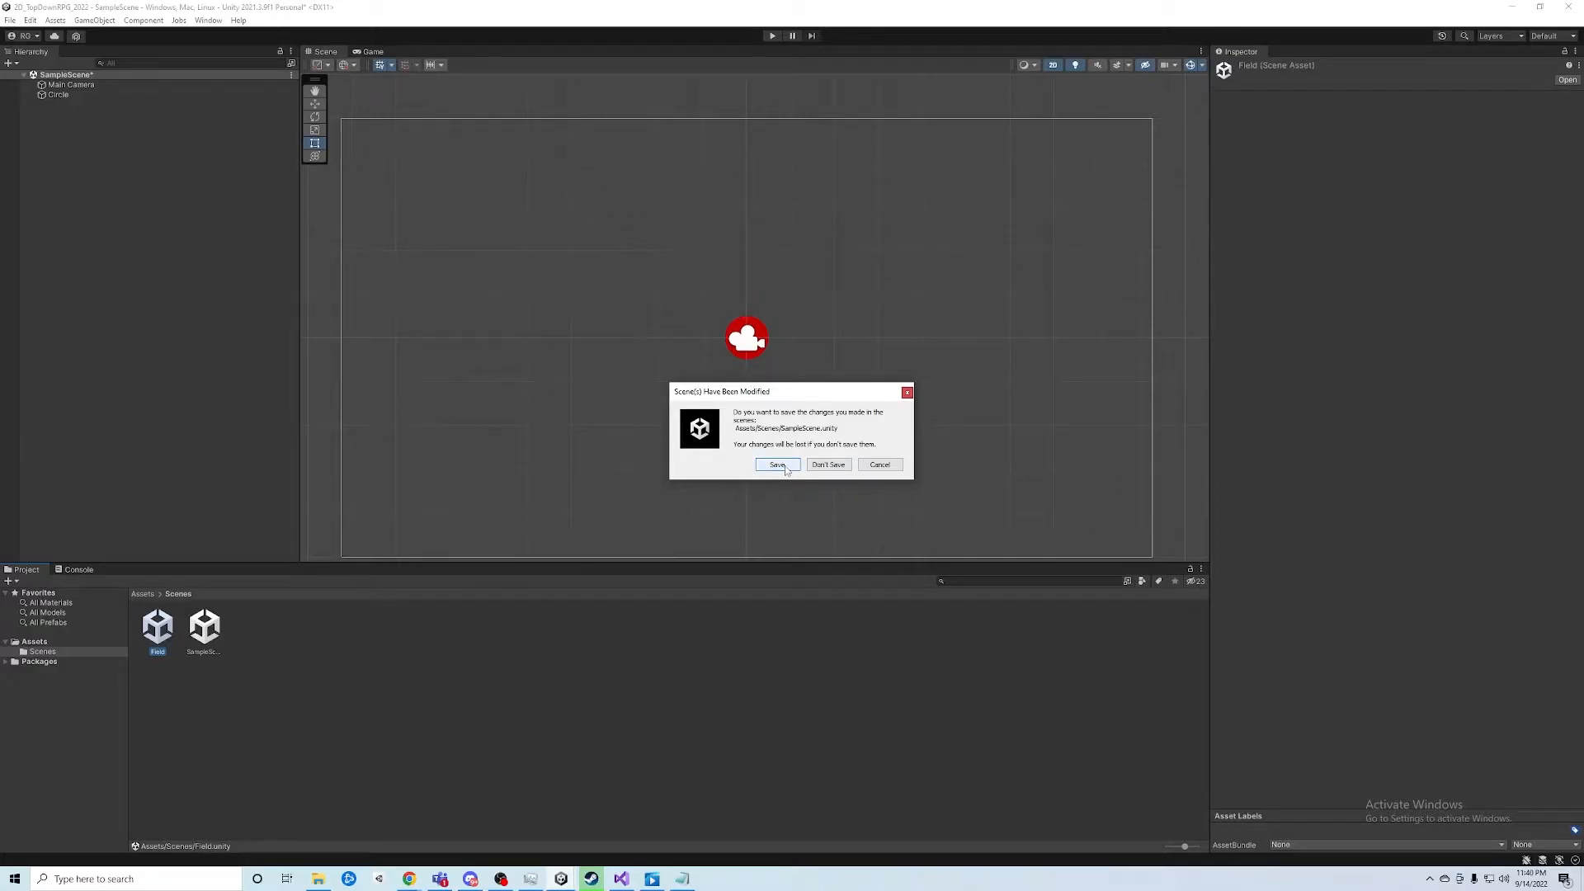
{"action": "left_click", "coordinate": [879, 465]}
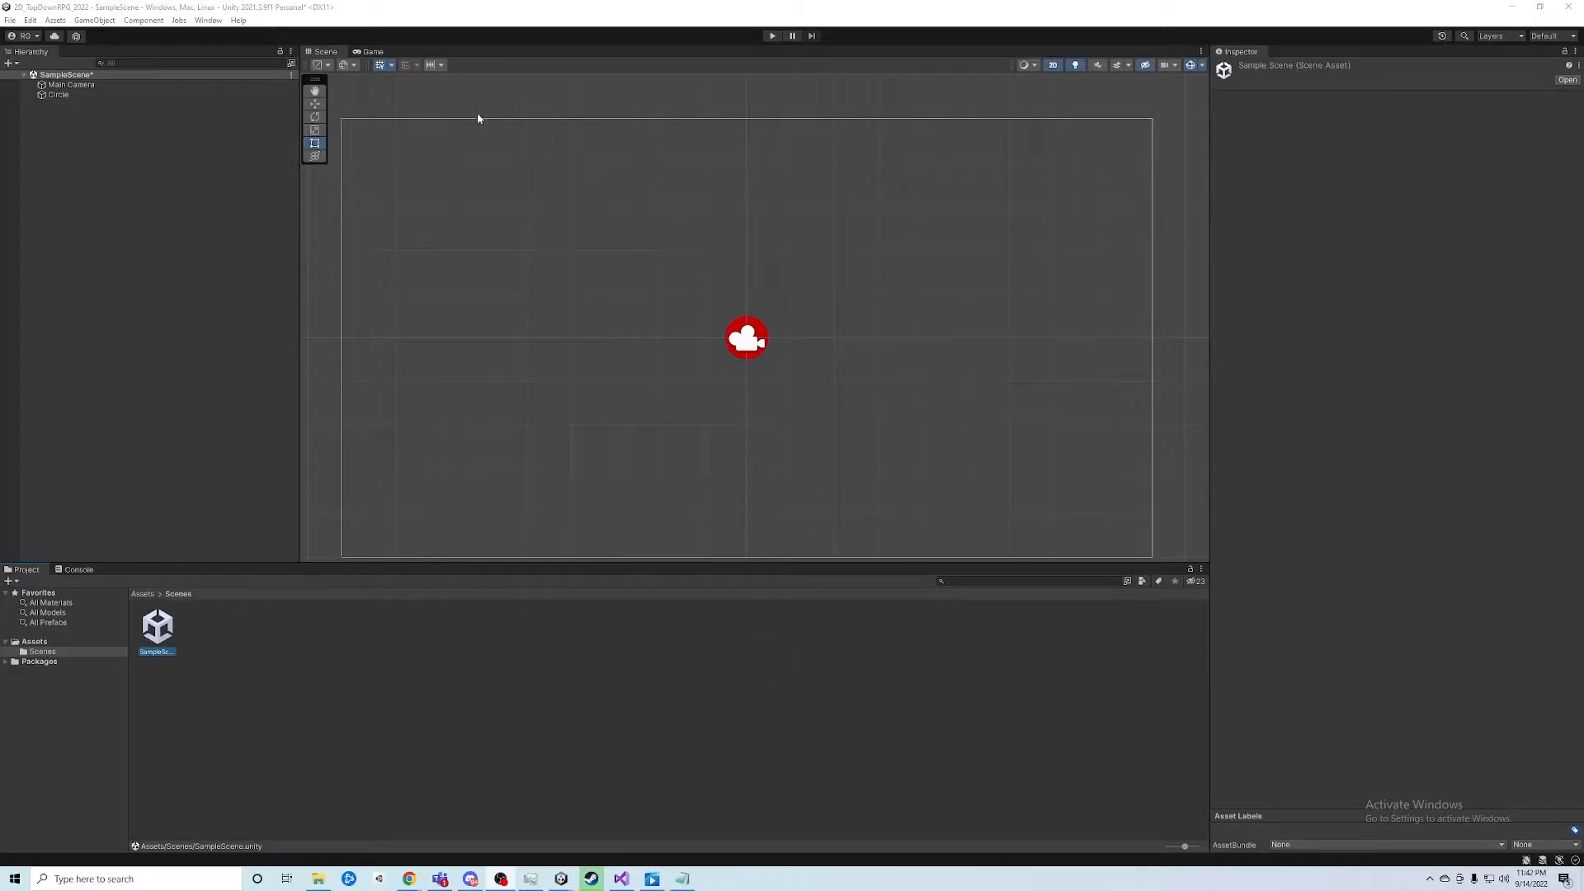
Compare how the scene looks in the Game view and in the Scene view, ending in the Scene view
{"action": "left_click", "coordinate": [380, 52]}
{"action": "left_click", "coordinate": [325, 52]}
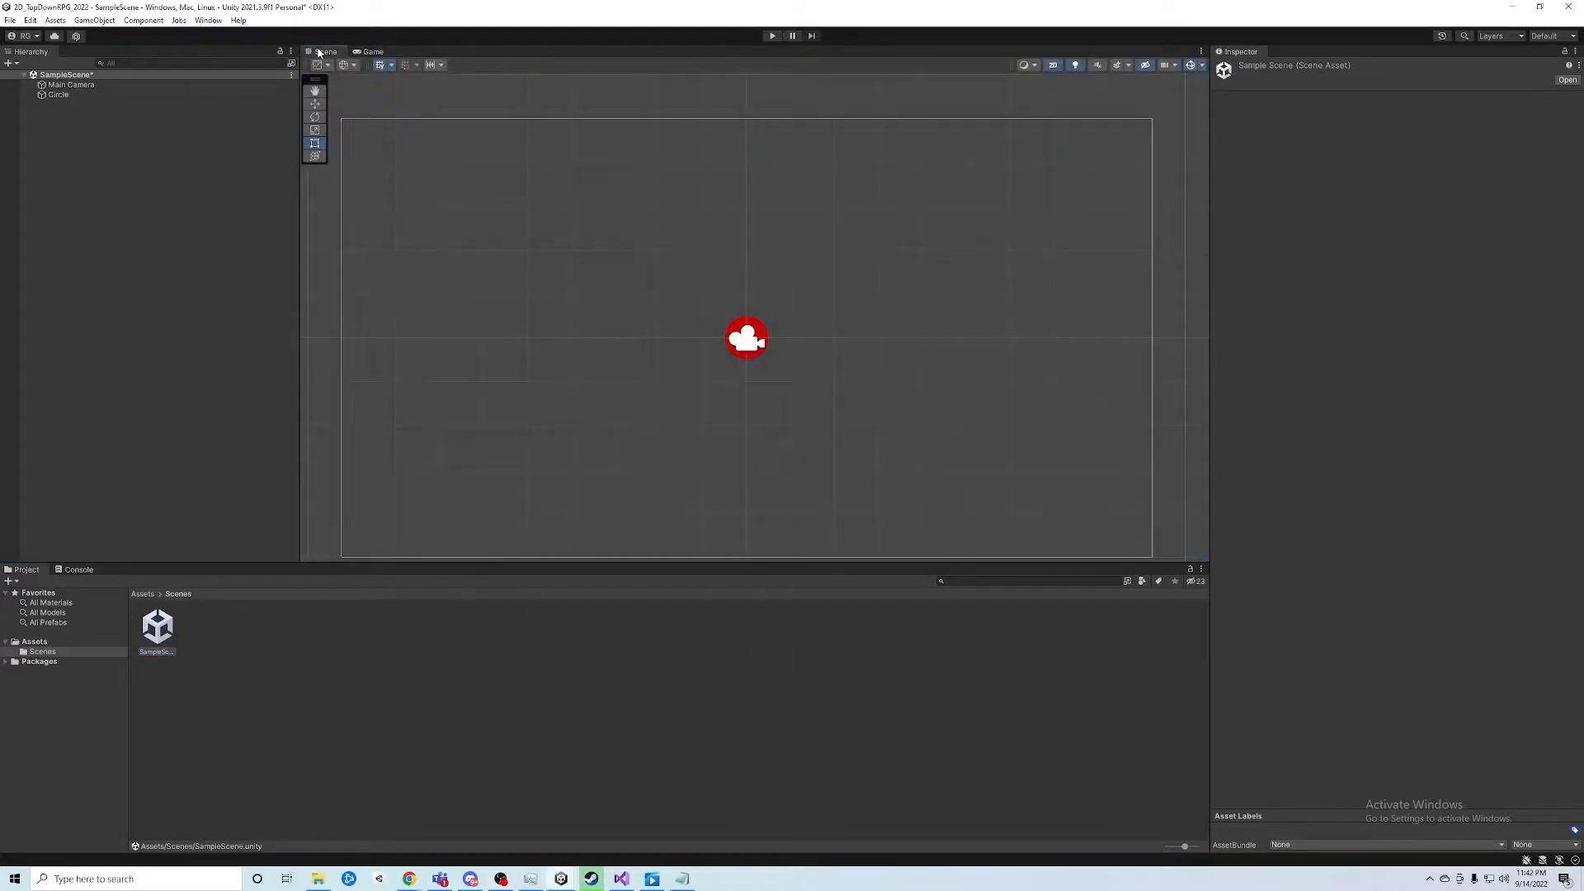
{"action": "left_click", "coordinate": [363, 52]}
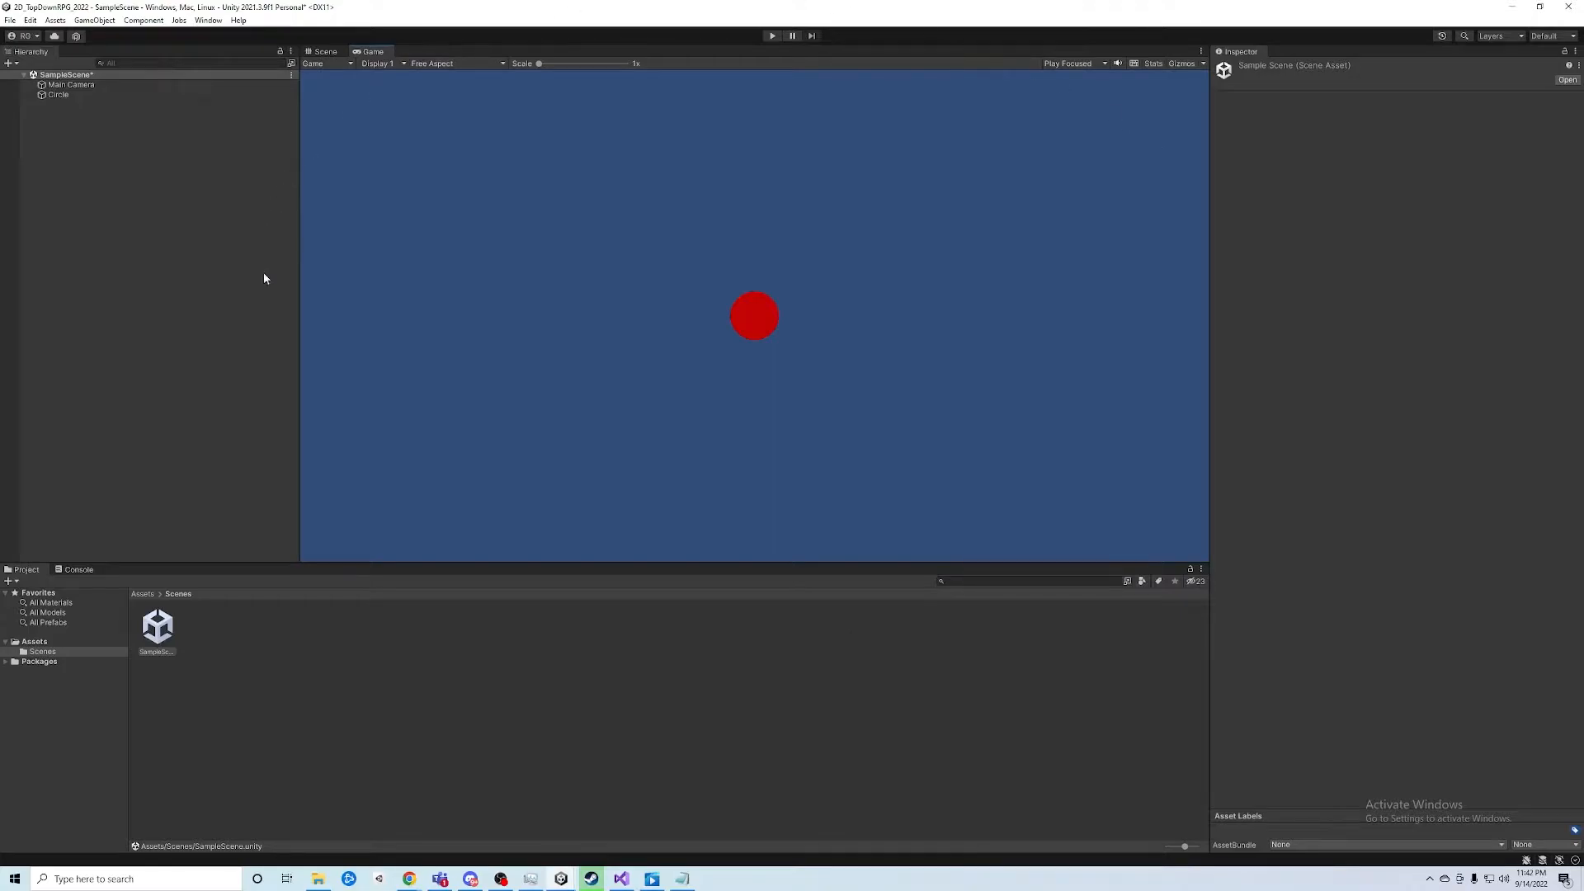
{"action": "left_click", "coordinate": [324, 52]}
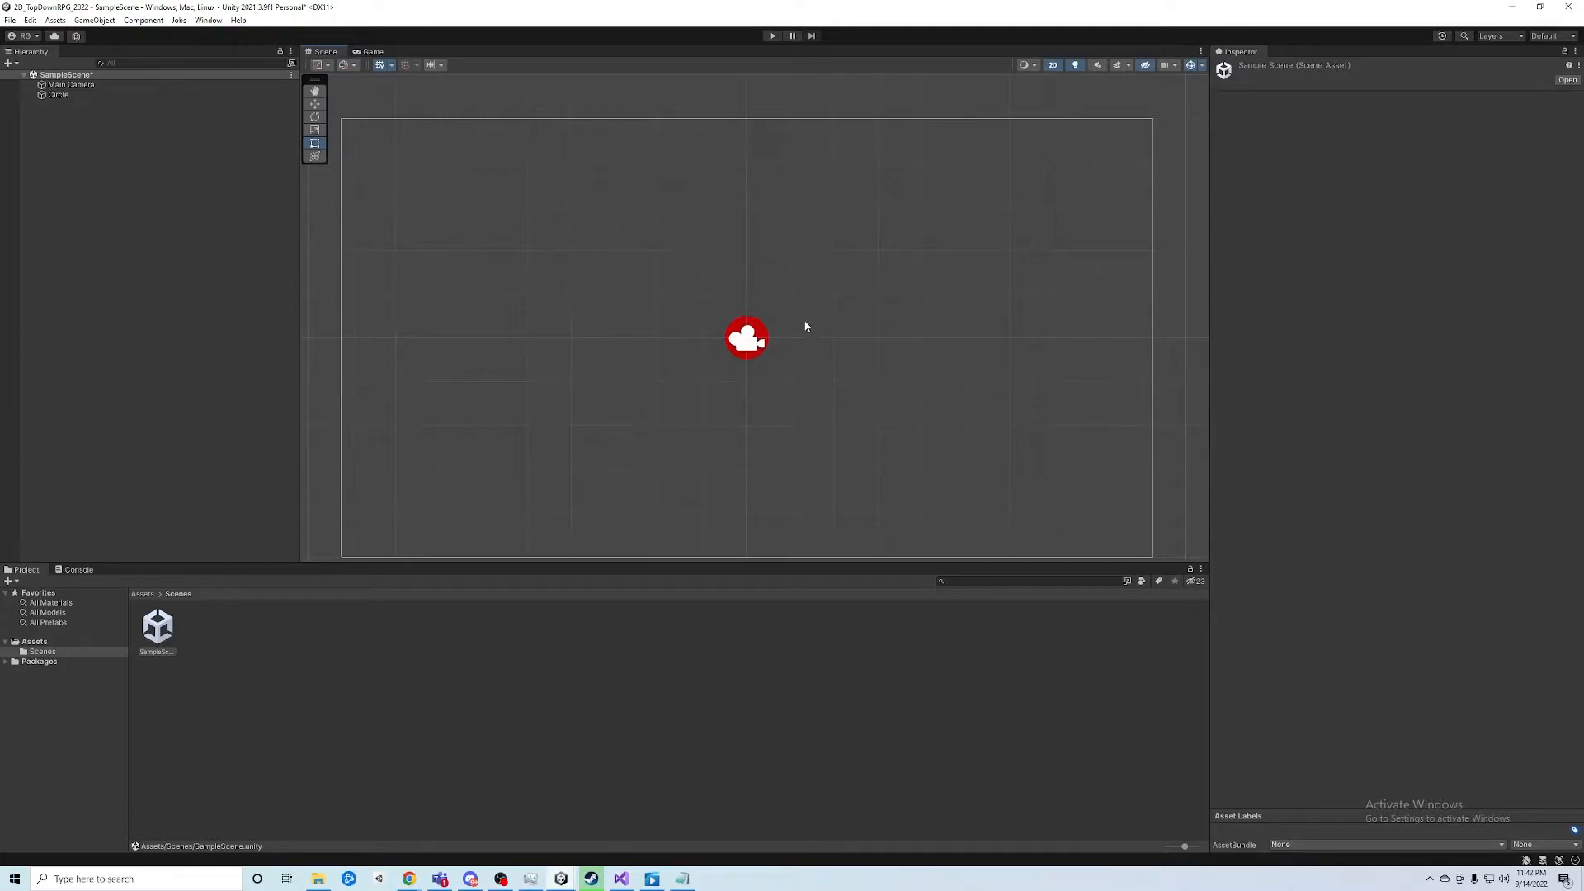
Stretch the Circle to a scale of about 1.89 in X and 3.33 in Y, and place it at about X -0.06, Y 0.44
{"action": "left_click", "coordinate": [761, 329]}
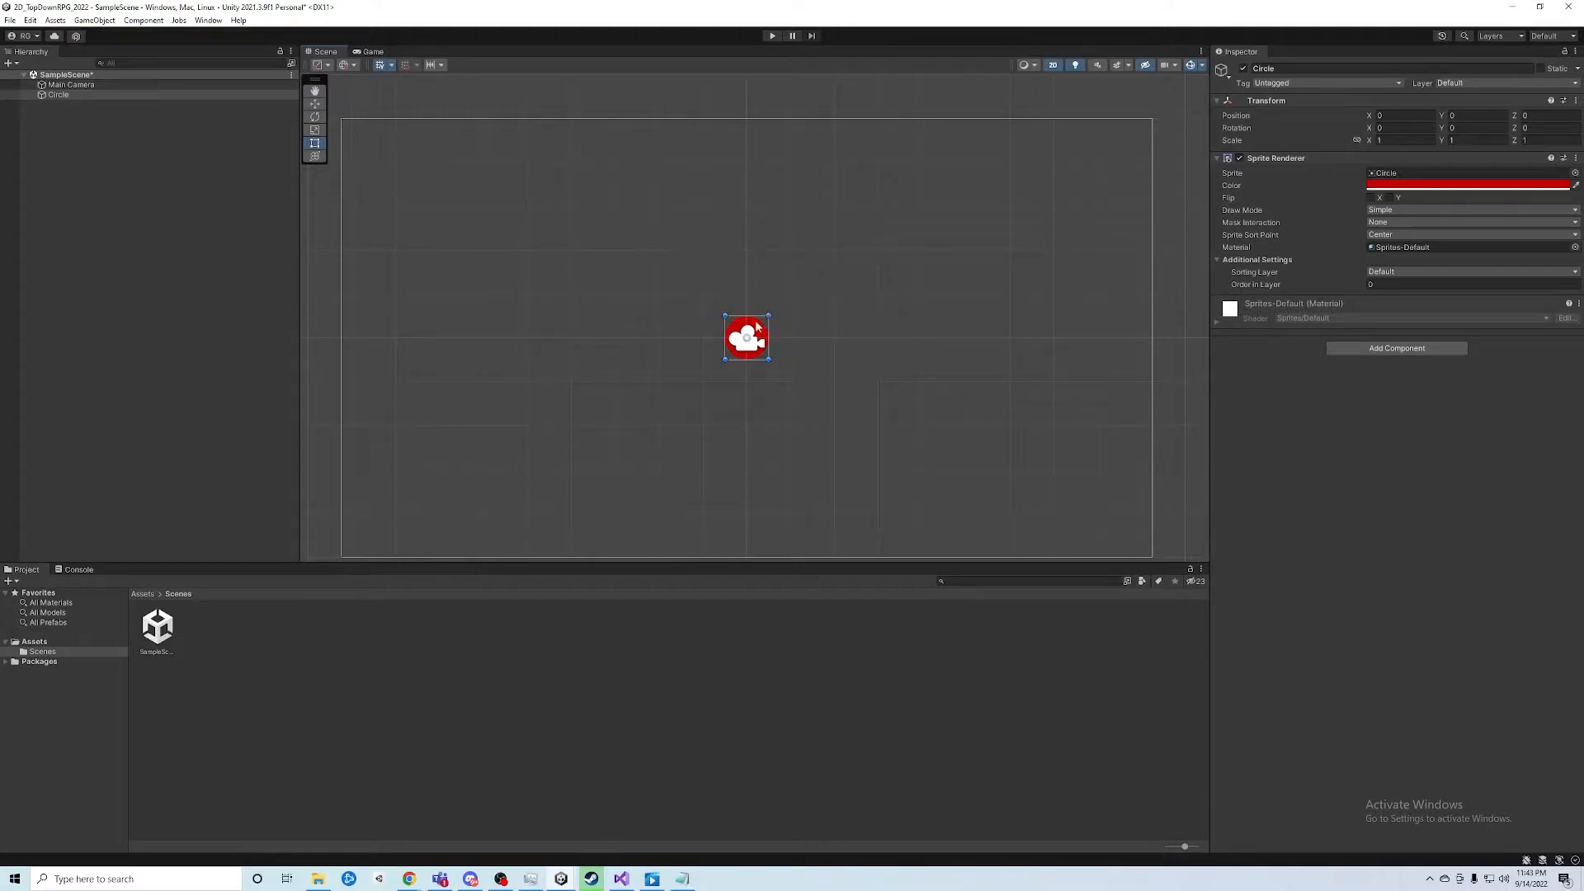
{"action": "left_click_drag", "start_coordinate": [726, 316], "coordinate": [692, 308]}
{"action": "left_click_drag", "start_coordinate": [718, 363], "coordinate": [723, 421]}
{"action": "left_click_drag", "start_coordinate": [724, 292], "coordinate": [722, 274]}
{"action": "mouse_move", "coordinate": [721, 341]}
{"action": "left_mouse_down"}
{"action": "mouse_move", "coordinate": [562, 320]}
{"action": "mouse_move", "coordinate": [530, 255]}
{"action": "mouse_move", "coordinate": [846, 234]}
{"action": "mouse_move", "coordinate": [978, 285]}
{"action": "mouse_move", "coordinate": [914, 363]}
{"action": "mouse_move", "coordinate": [620, 329]}
{"action": "mouse_move", "coordinate": [779, 317]}
{"action": "mouse_move", "coordinate": [741, 324]}
{"action": "left_mouse_up"}
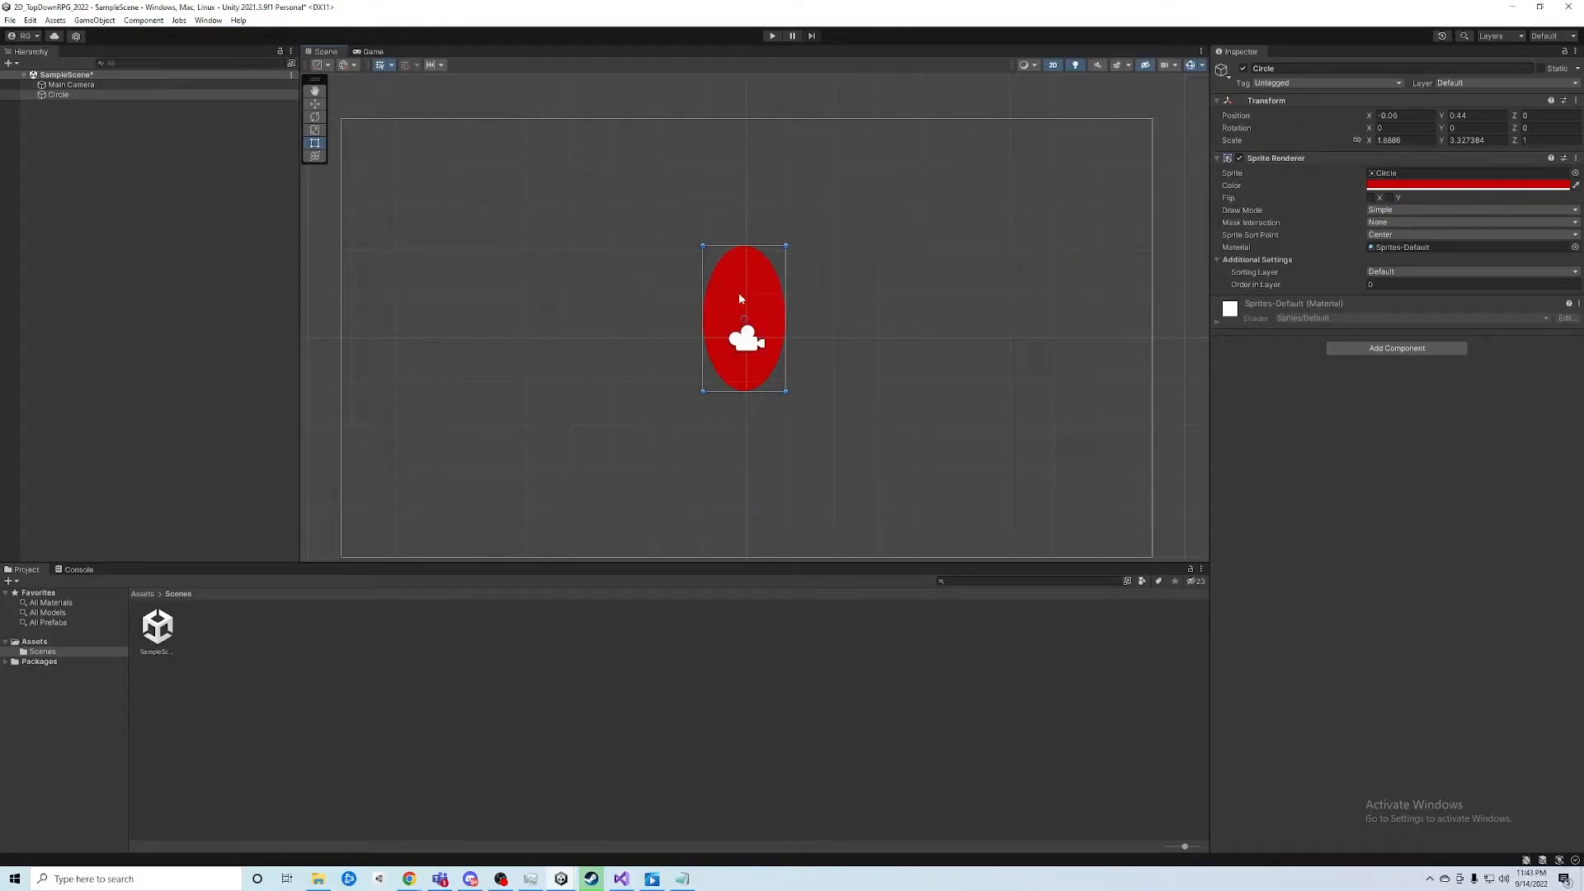
{"action": "left_click", "coordinate": [669, 237]}
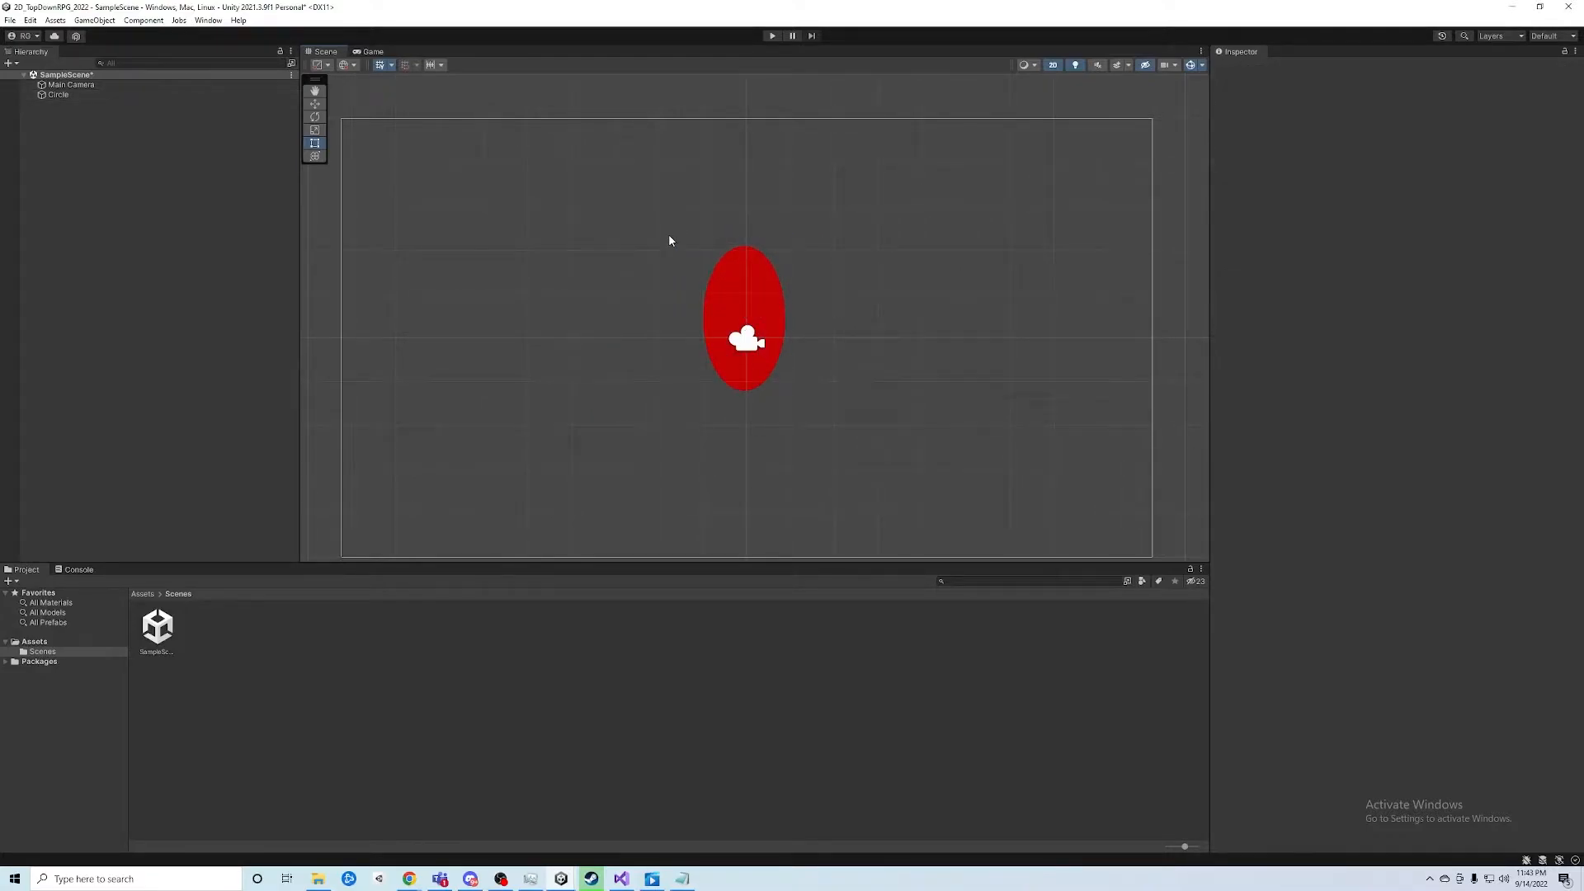
Undo the stretching and repositioning of the Circle
{"action": "left_click", "coordinate": [716, 314]}
{"action": "key", "text": "ctrl+z"}
{"action": "key", "text": "ctrl+z"}
{"action": "key", "text": "ctrl+z"}
{"action": "key", "text": "ctrl+z"}
{"action": "key", "text": "ctrl+z"}
{"action": "key", "text": "ctrl+z"}
{"action": "key", "text": "ctrl+z"}
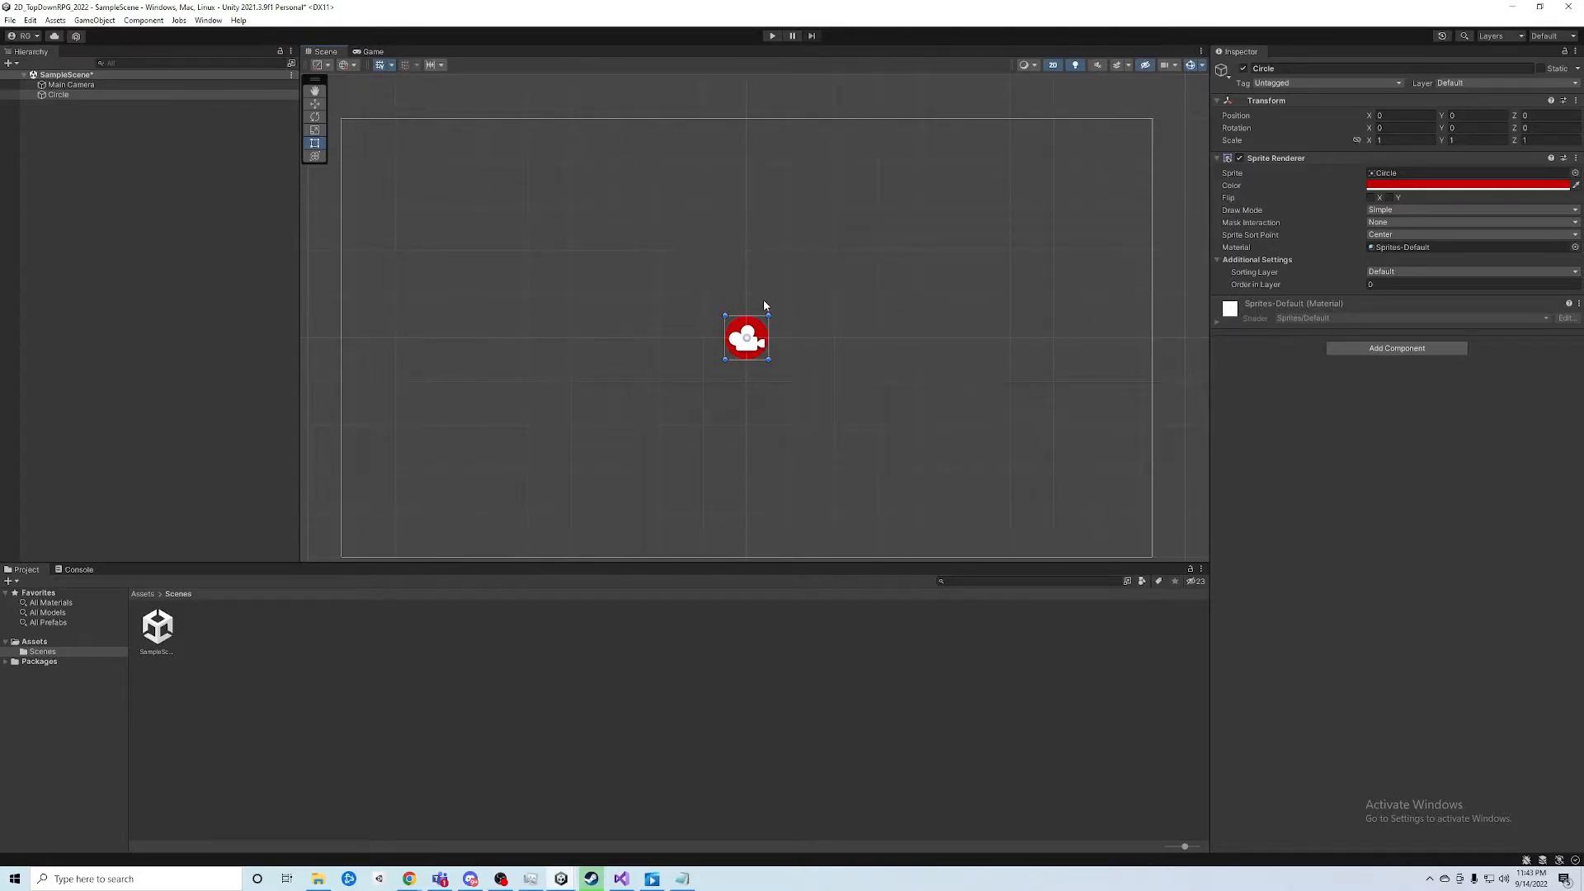
Select the Main Camera and the Circle in turn to examine their components and how each can be renamed in the Hierarchy
{"action": "left_click", "coordinate": [758, 327]}
{"action": "left_click", "coordinate": [758, 325]}
{"action": "left_click", "coordinate": [66, 85]}
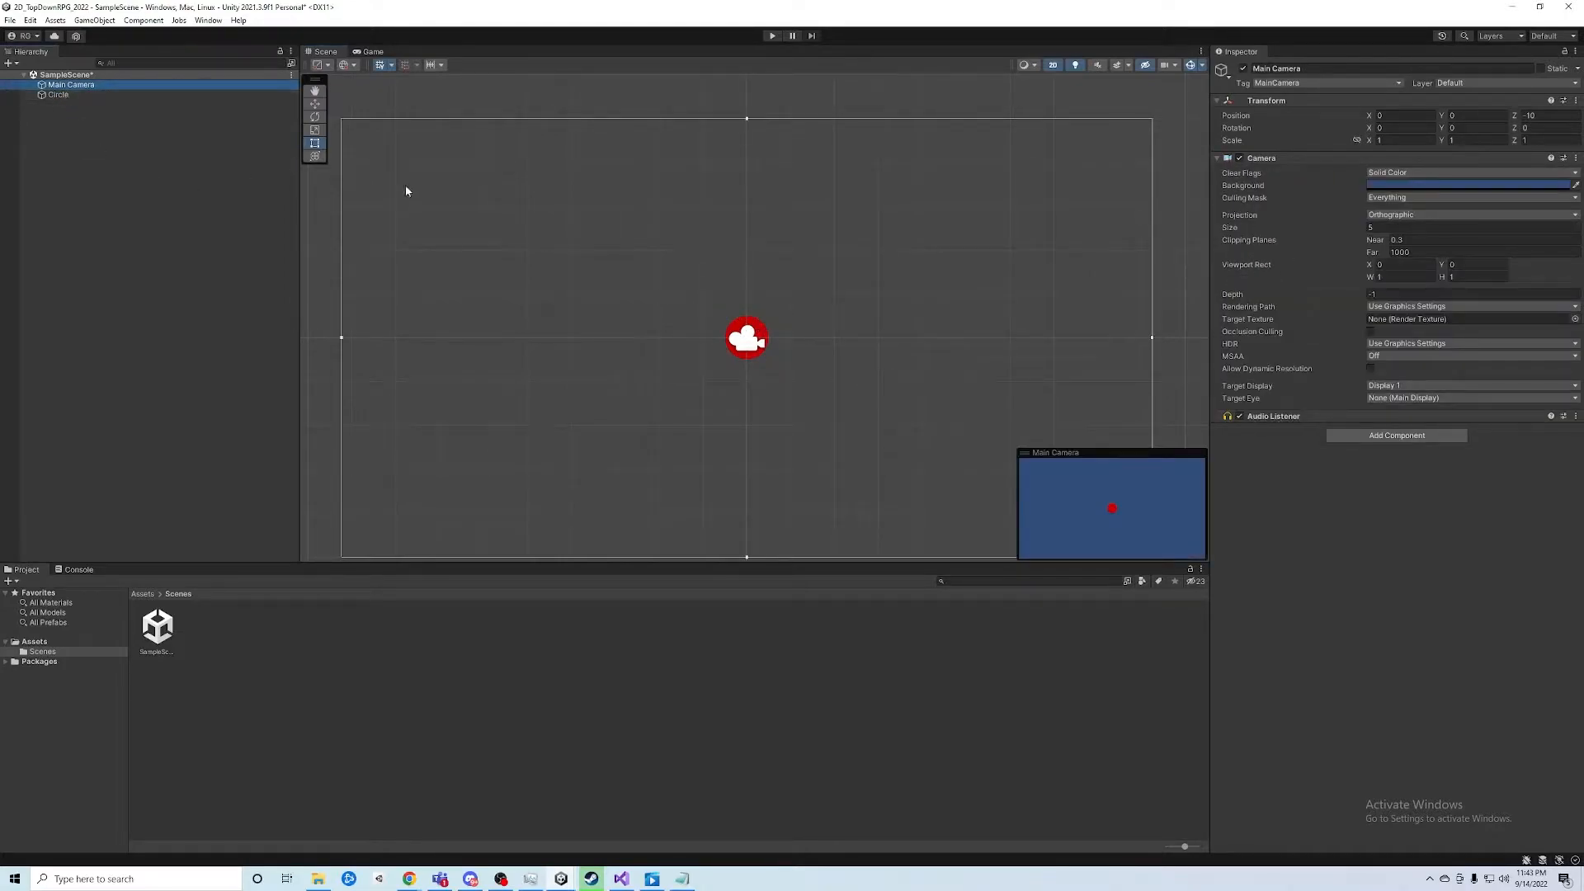
{"action": "left_click", "coordinate": [58, 97]}
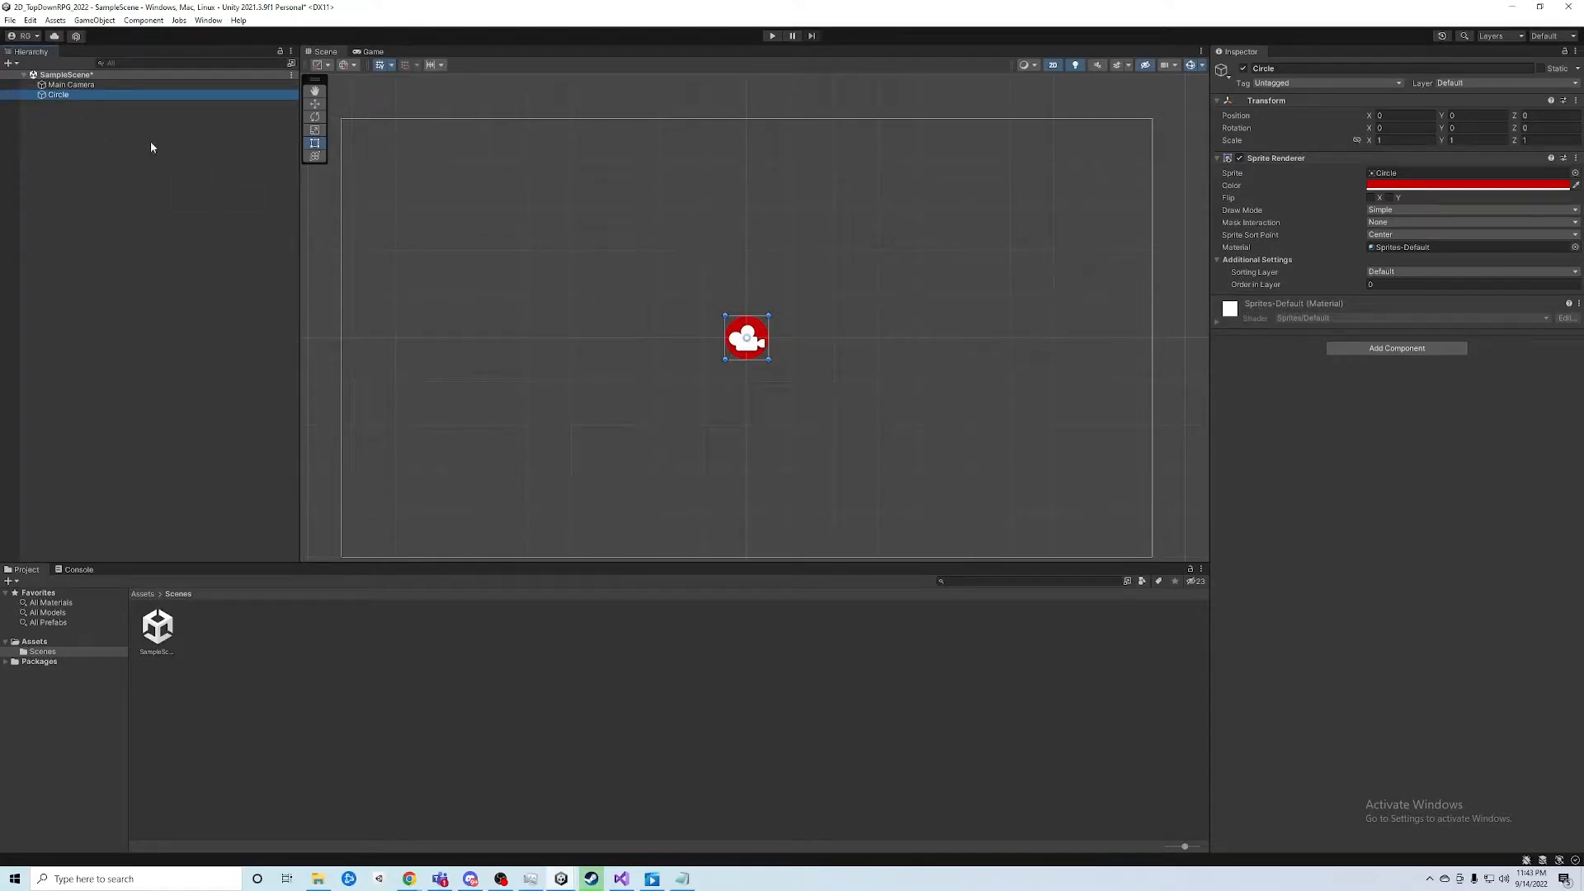
{"action": "left_click", "coordinate": [79, 86]}
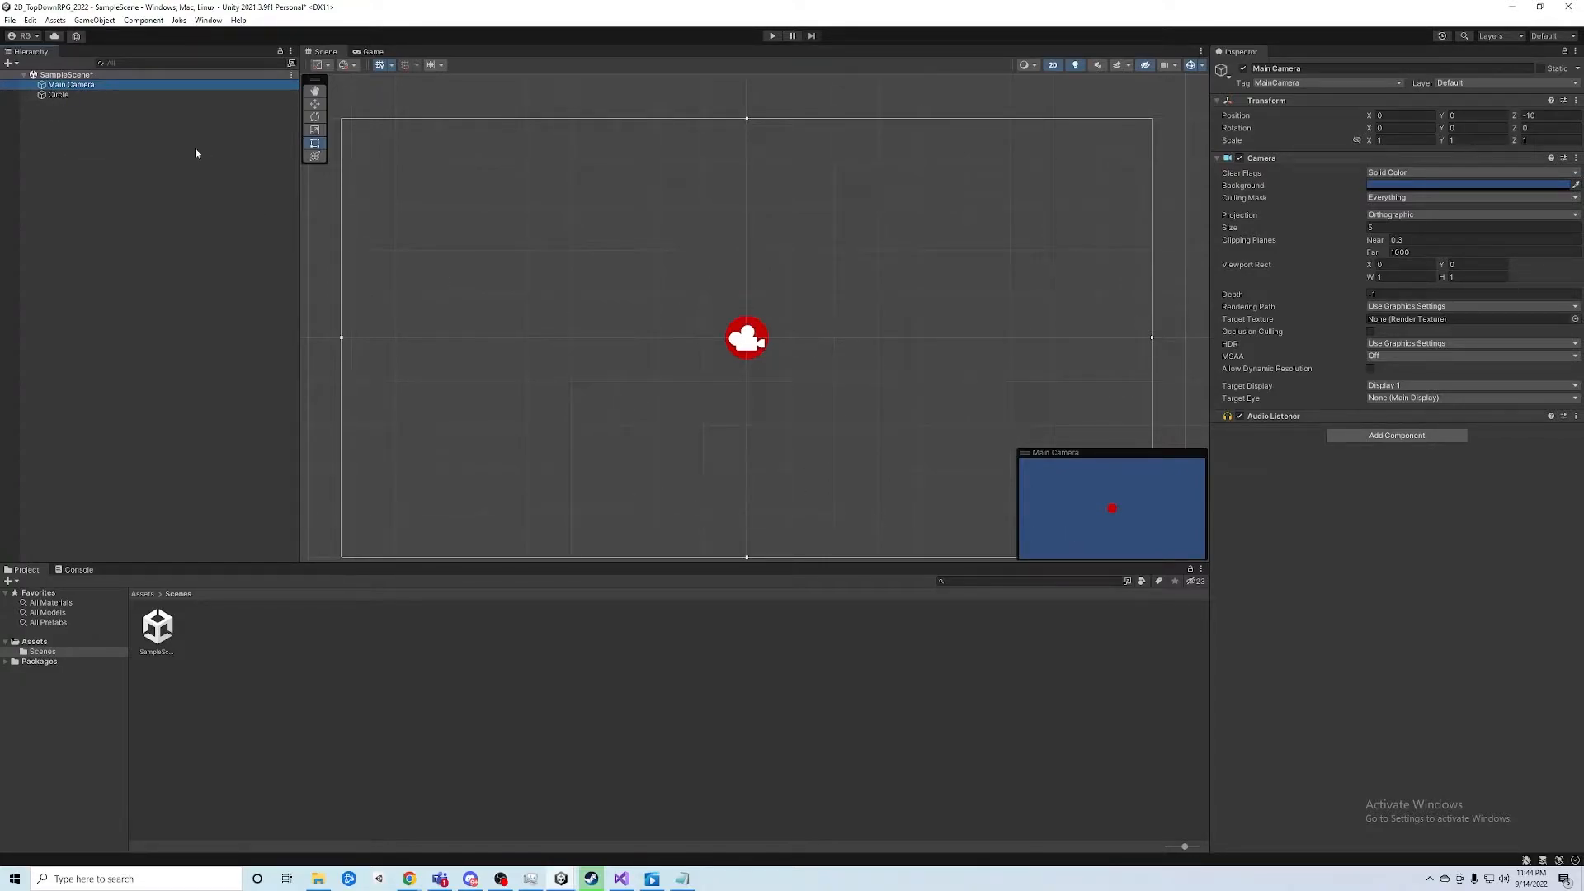
{"action": "key", "text": "F2"}
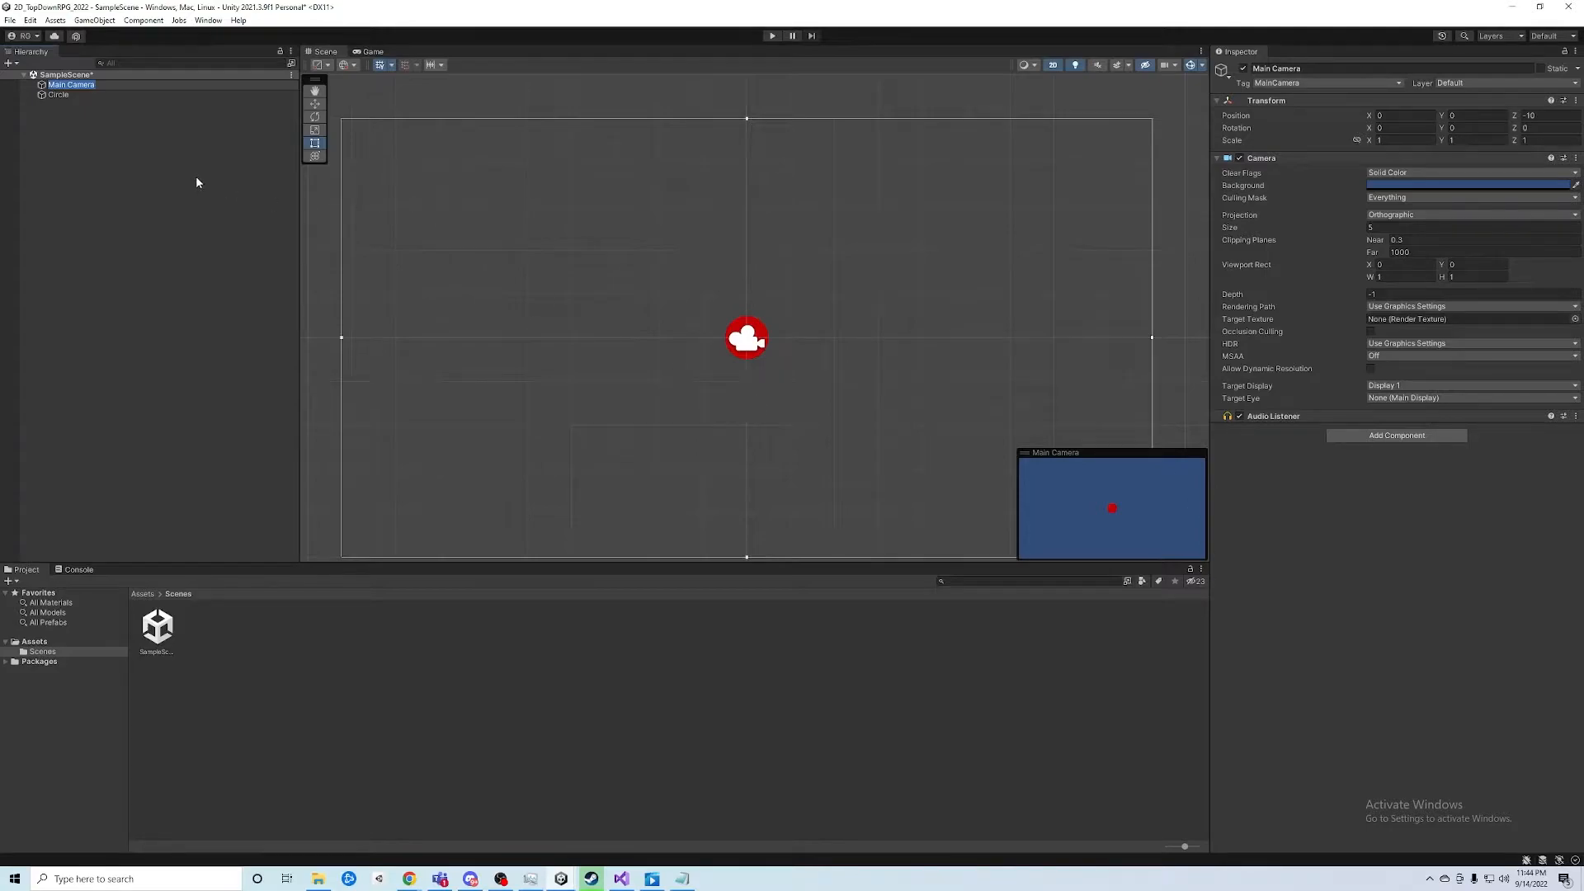
Move the Circle with the Move tool to about X 2.93, Y 0.34
{"action": "left_click", "coordinate": [69, 96]}
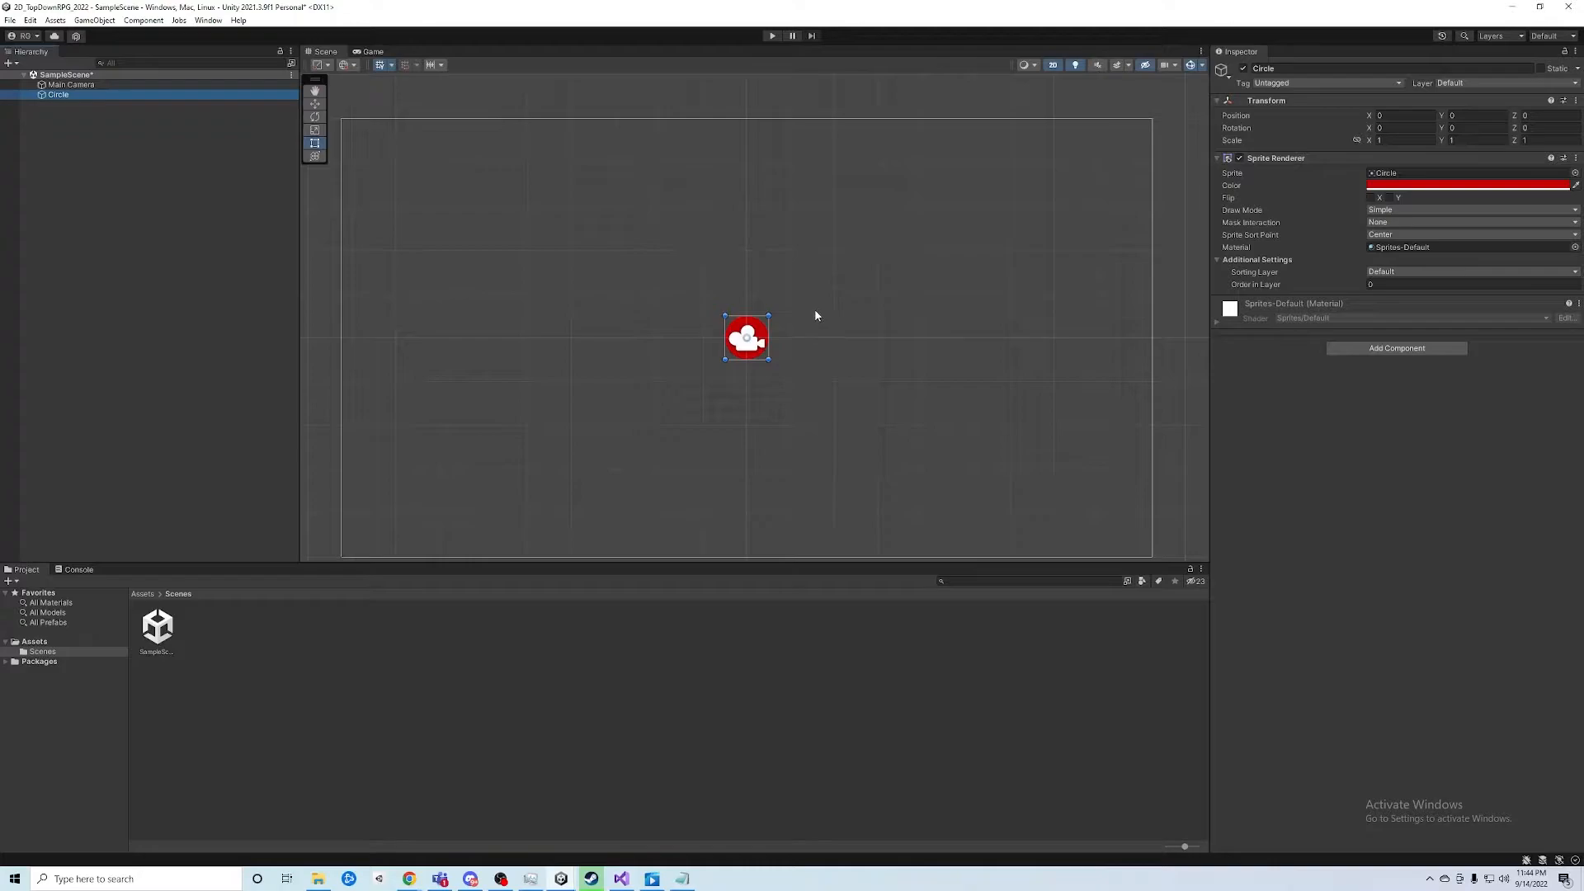
{"action": "key", "text": "w"}
{"action": "left_click_drag", "start_coordinate": [798, 342], "coordinate": [931, 354]}
Move the Circle to about X -3.09, Y 1.44, try rotating it with the Rotate tool, and undo both changes
{"action": "left_click_drag", "start_coordinate": [876, 293], "coordinate": [622, 281]}
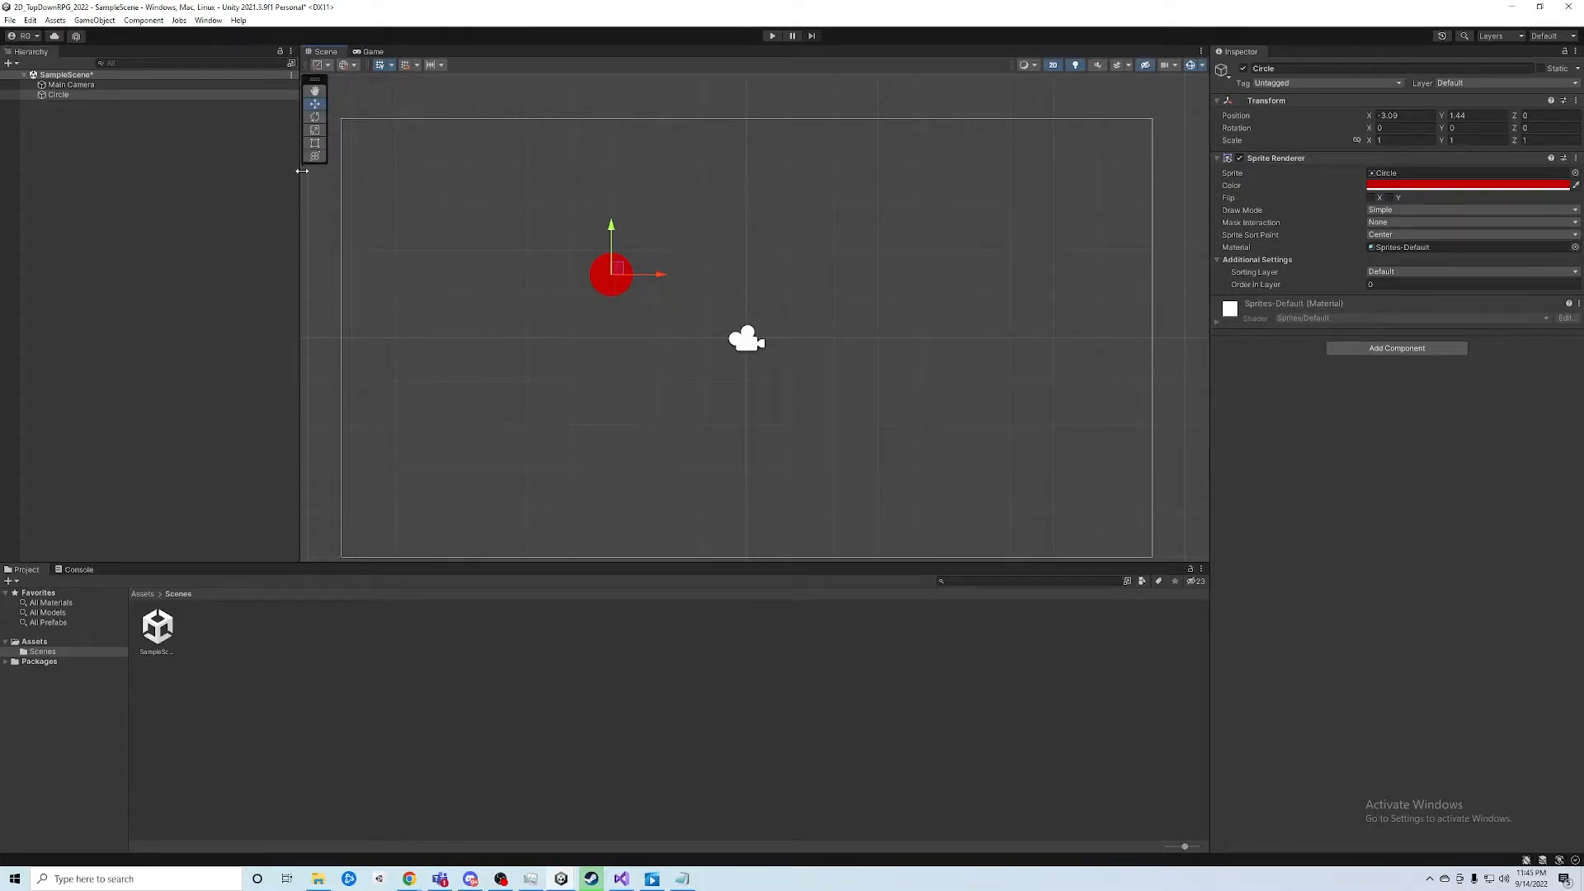
{"action": "left_click", "coordinate": [313, 118]}
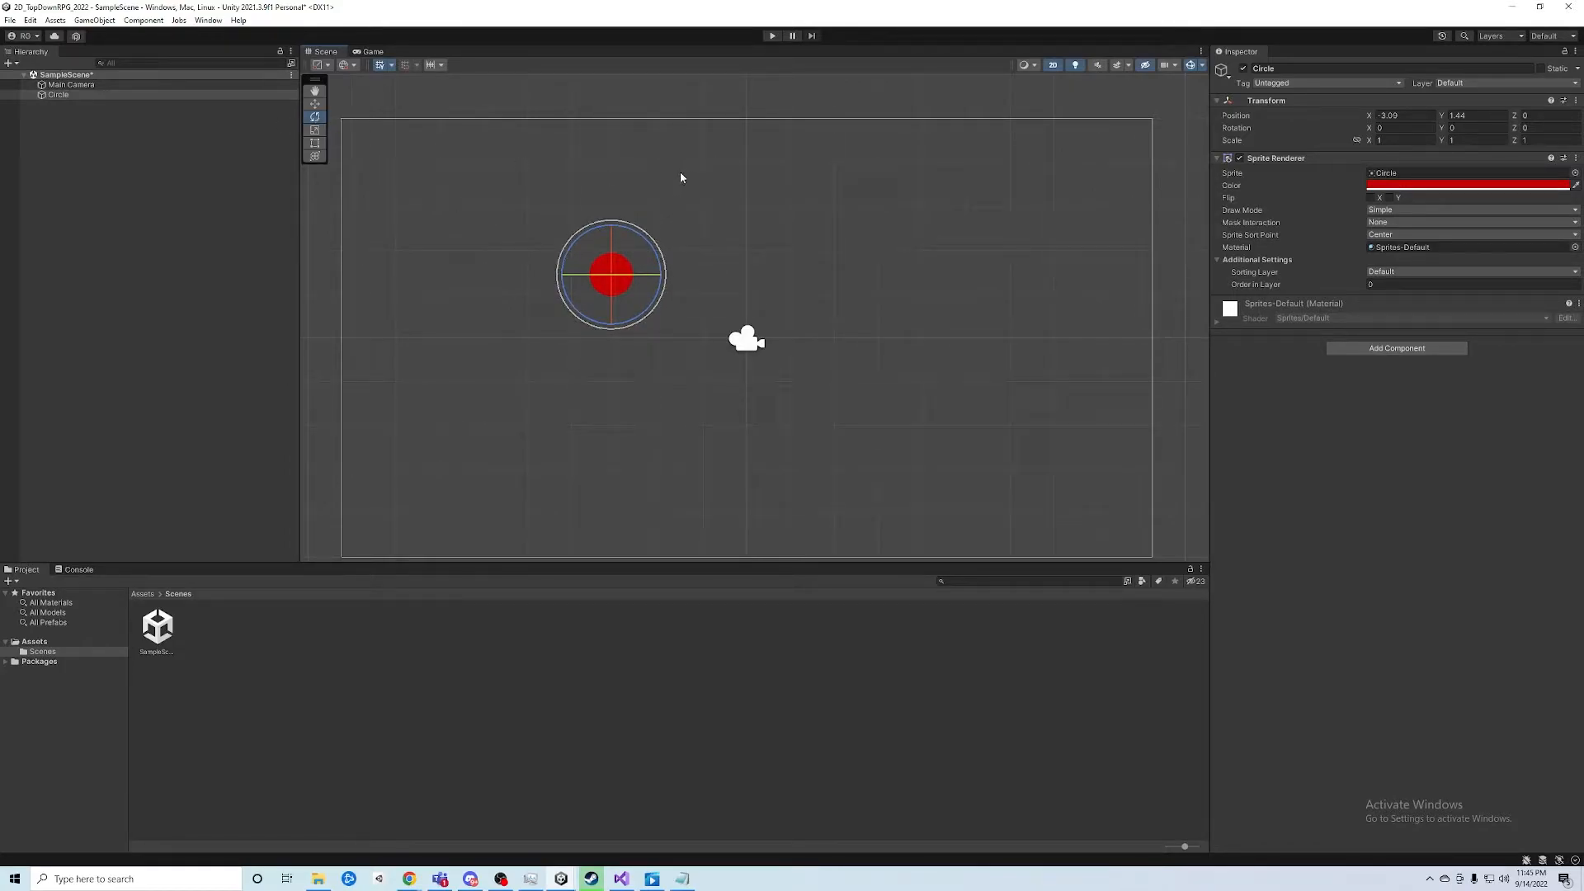
{"action": "key", "text": "w"}
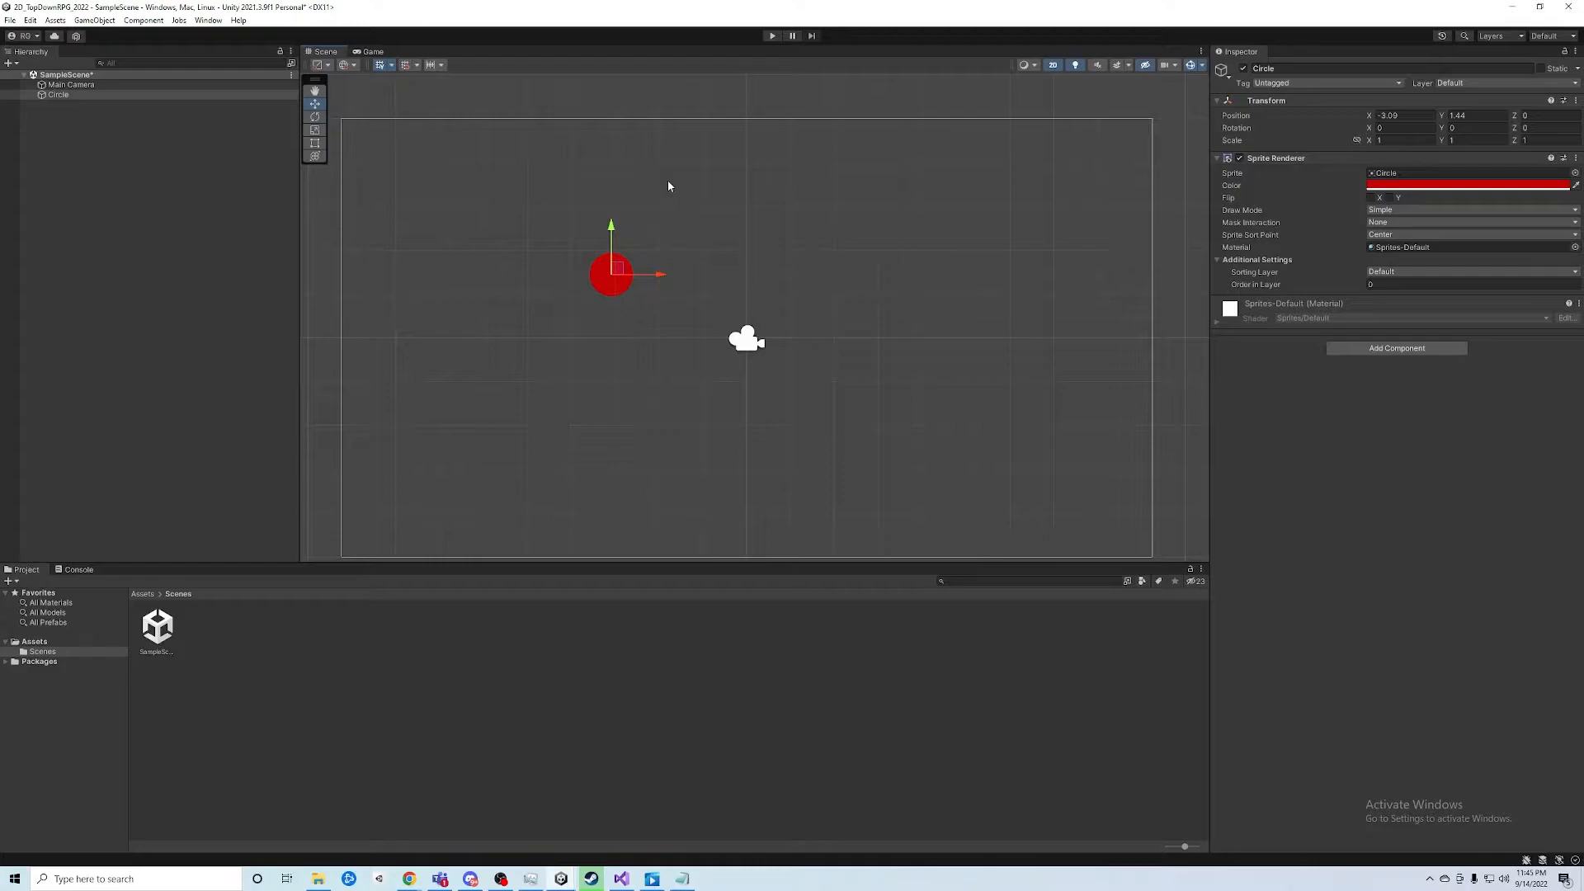
{"action": "key", "text": "e"}
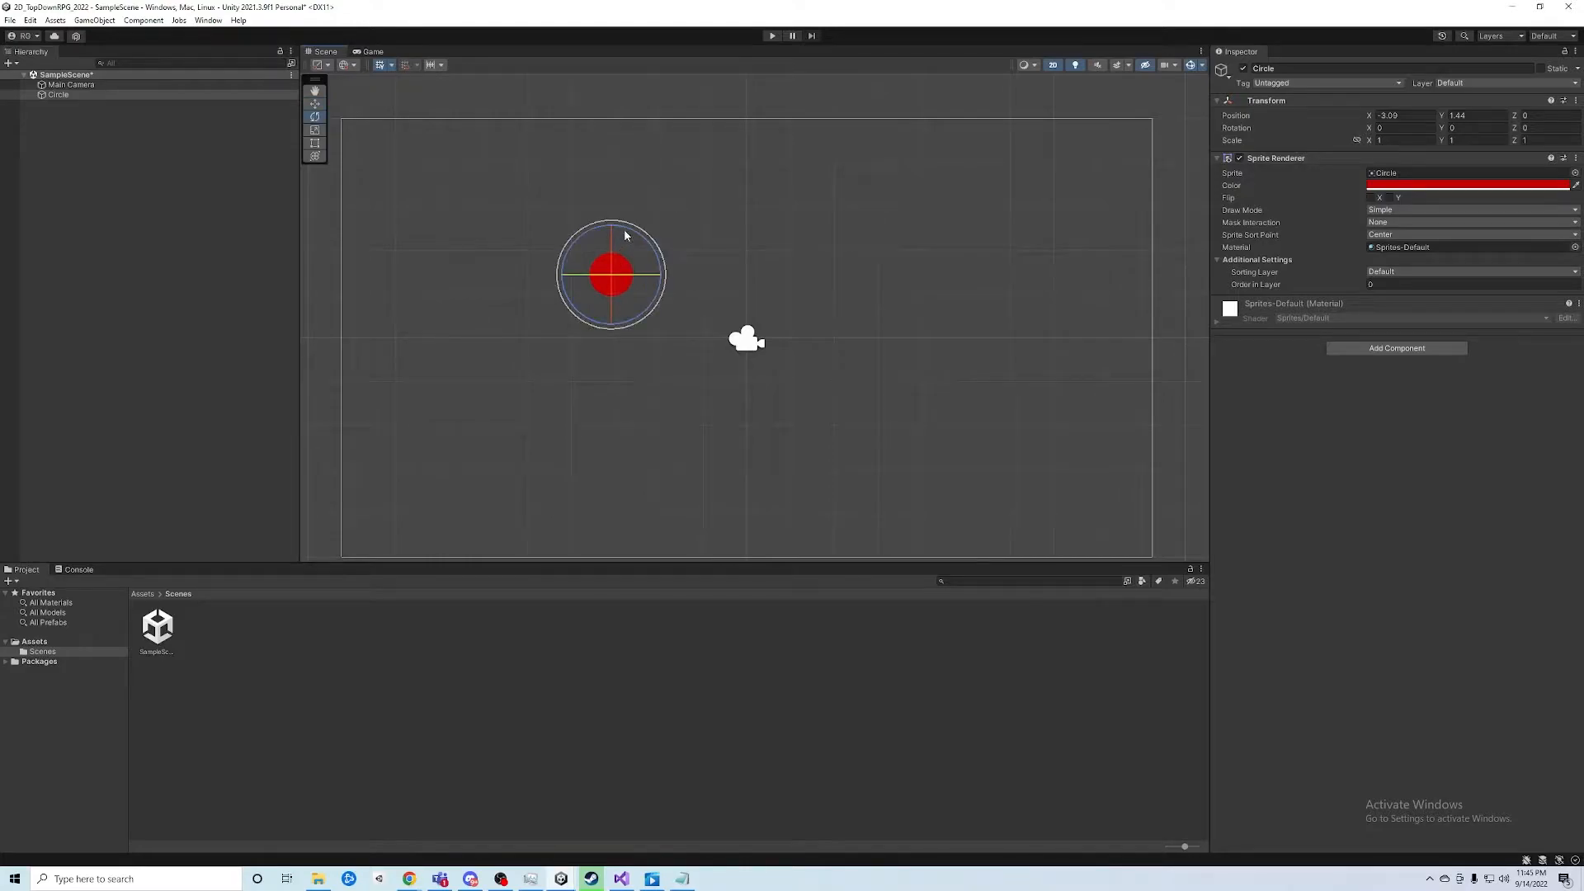
{"action": "left_click_drag", "start_coordinate": [627, 231], "coordinate": [828, 205]}
{"action": "key", "text": "ctrl+z"}
{"action": "key", "text": "ctrl+z"}
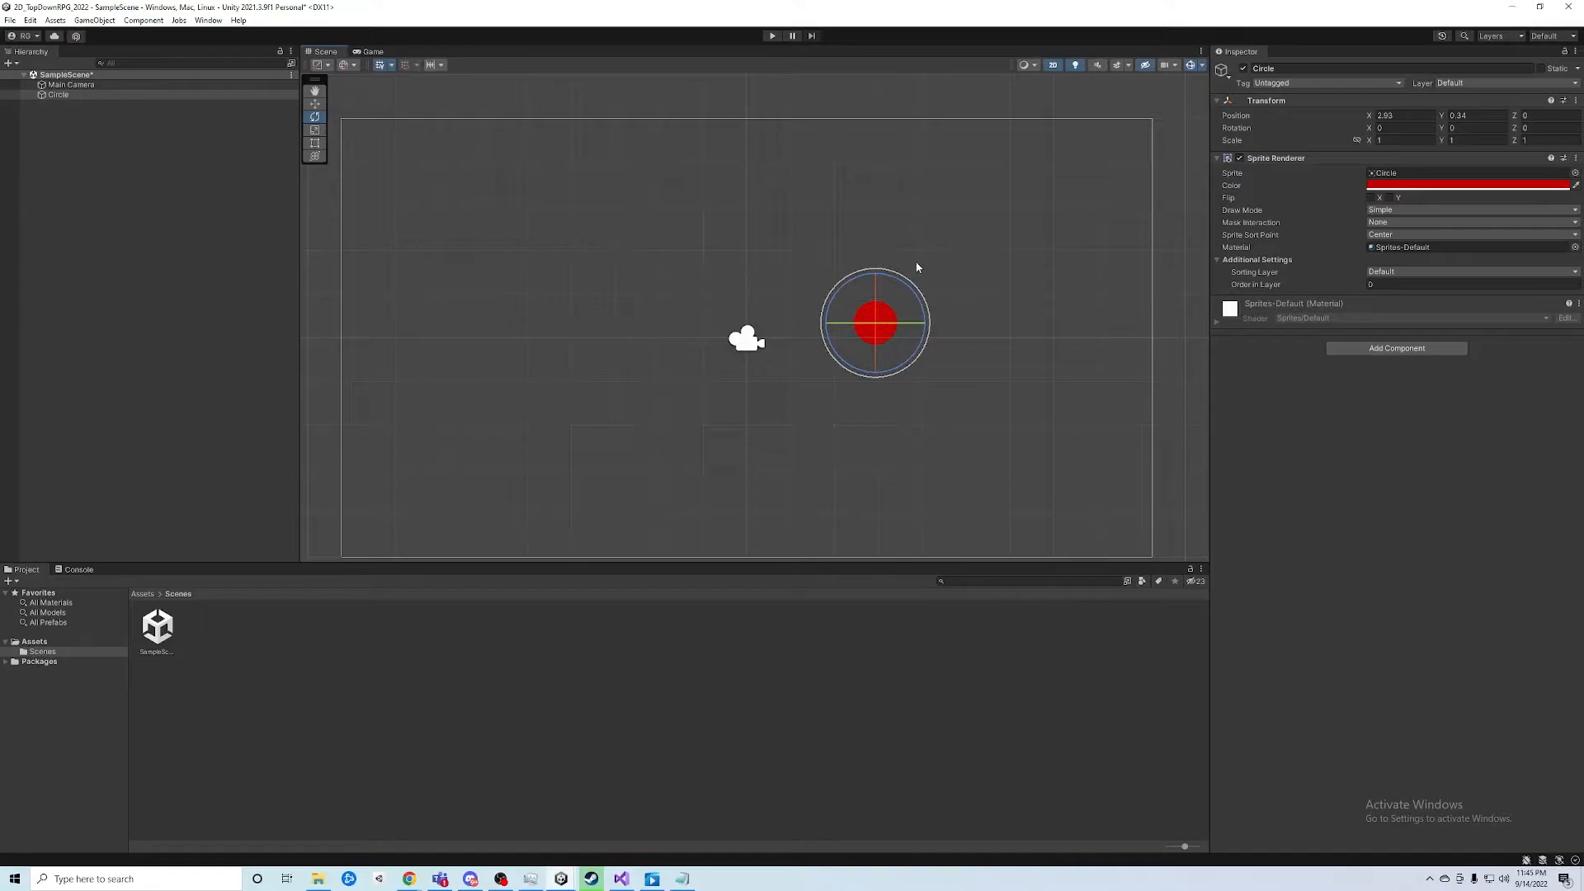
Add a 2D Square sprite to the scene and name it w
{"action": "right_click", "coordinate": [97, 124]}
{"action": "mouse_move", "coordinate": [159, 285]}
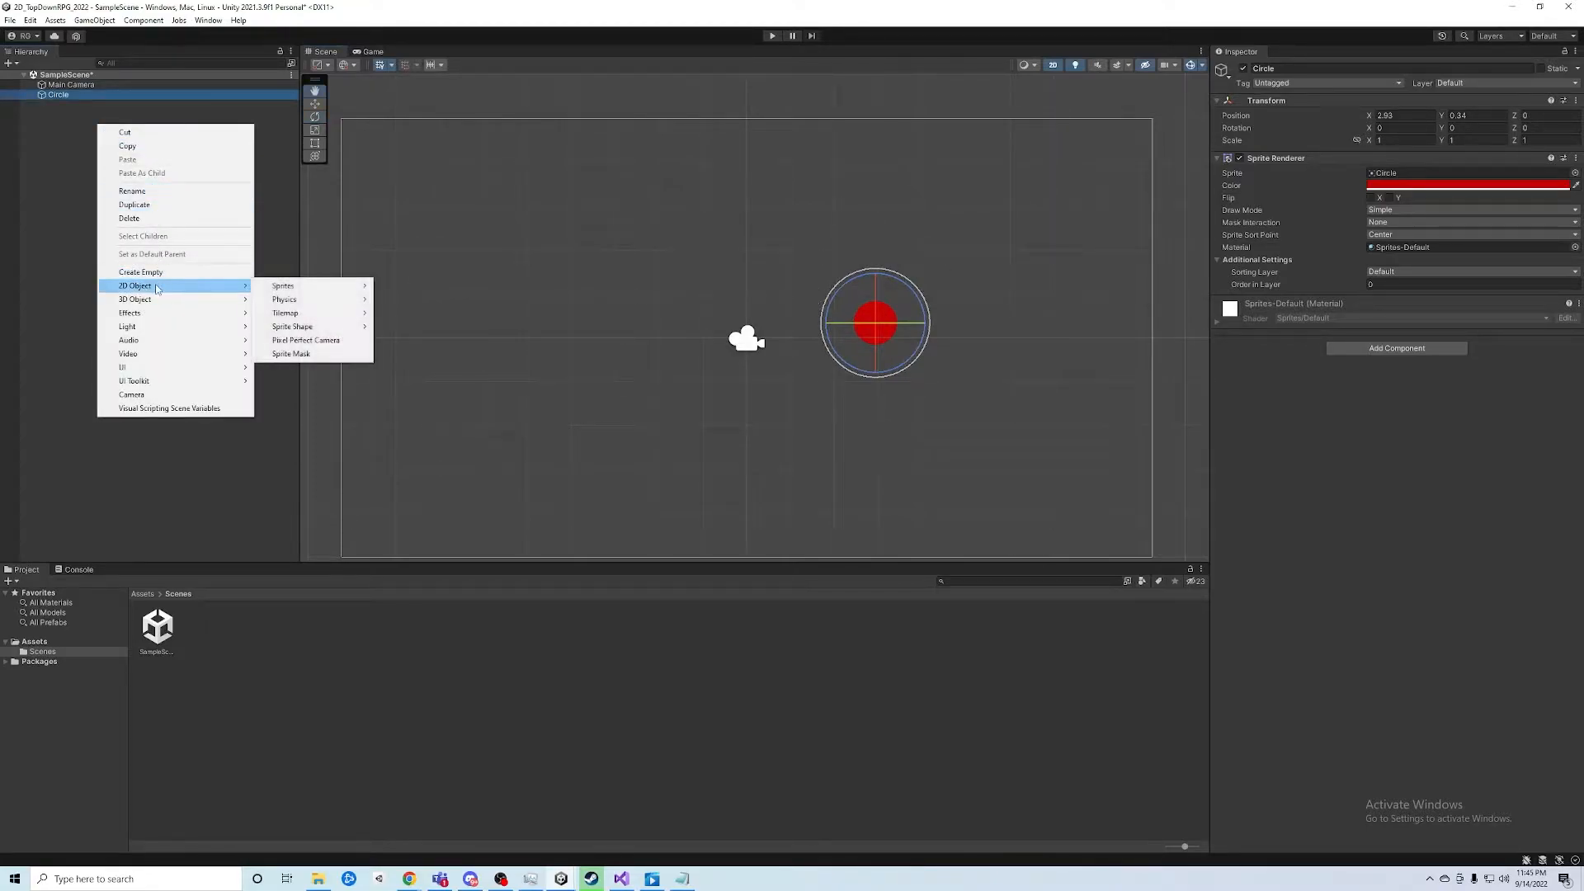
{"action": "mouse_move", "coordinate": [303, 288]}
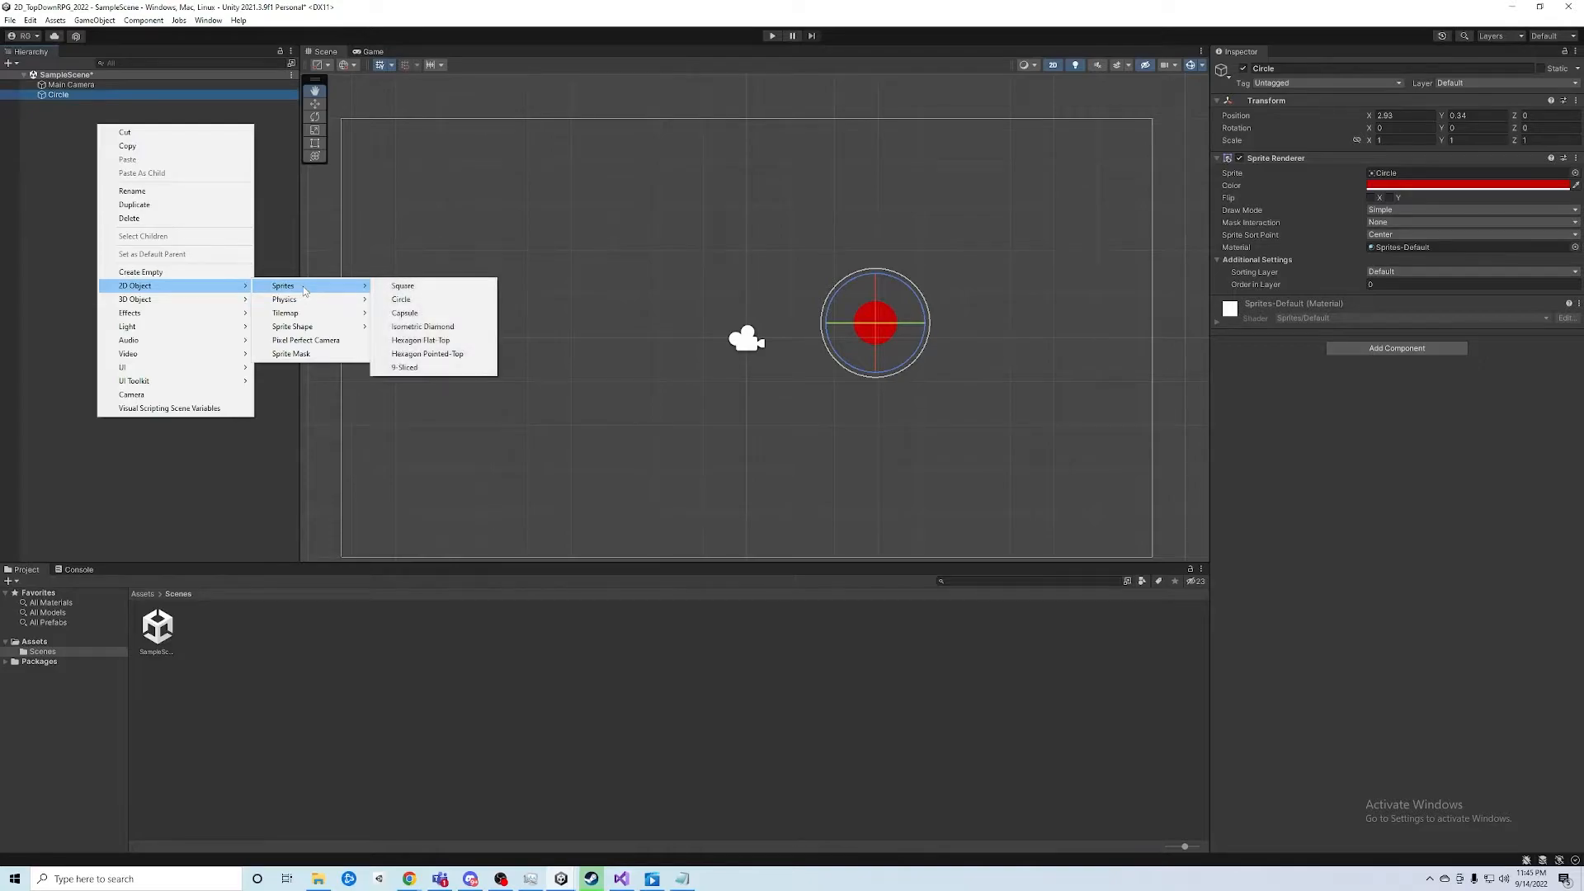
{"action": "left_click", "coordinate": [438, 287]}
{"action": "type", "text": "W"}
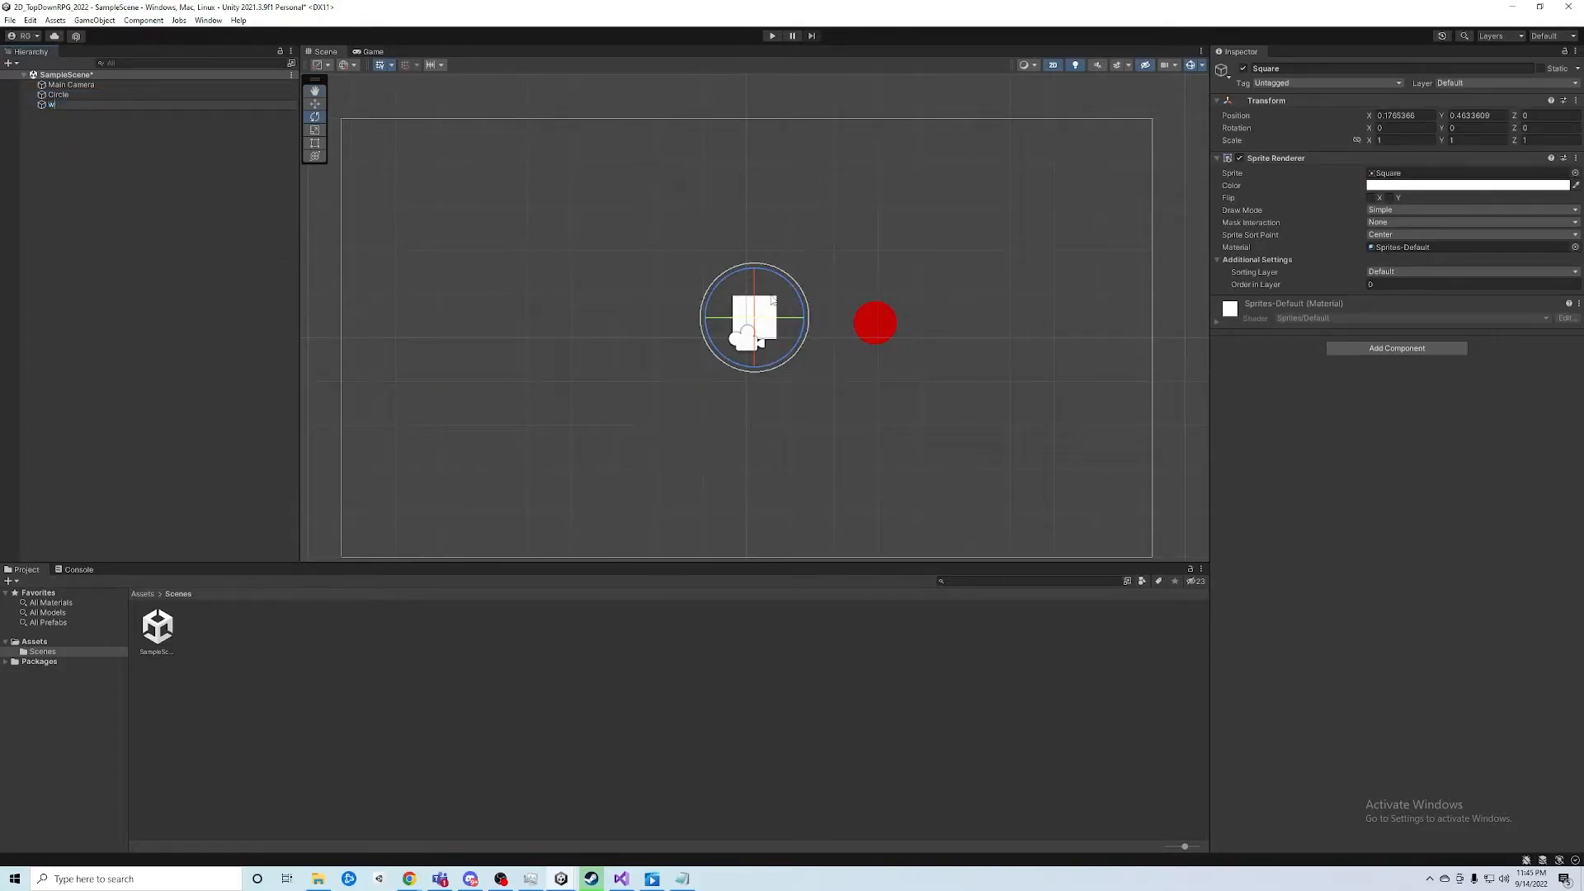
Color the new square sprite blue with hexadecimal value 003FFF
{"action": "left_click", "coordinate": [1427, 185]}
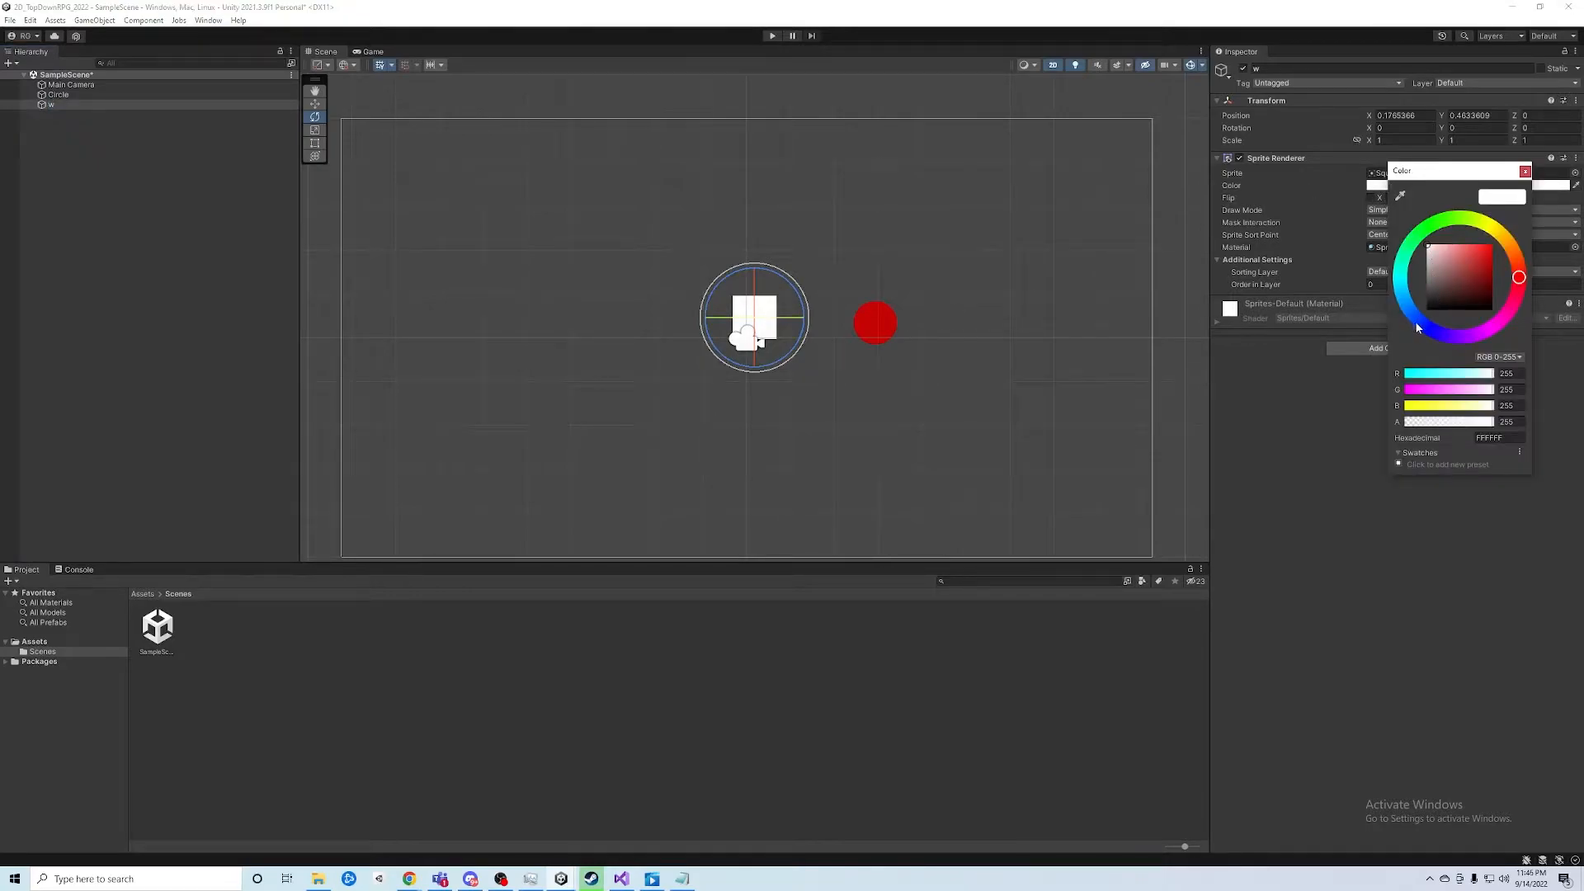
{"action": "left_click", "coordinate": [1416, 321]}
{"action": "left_click", "coordinate": [1492, 245]}
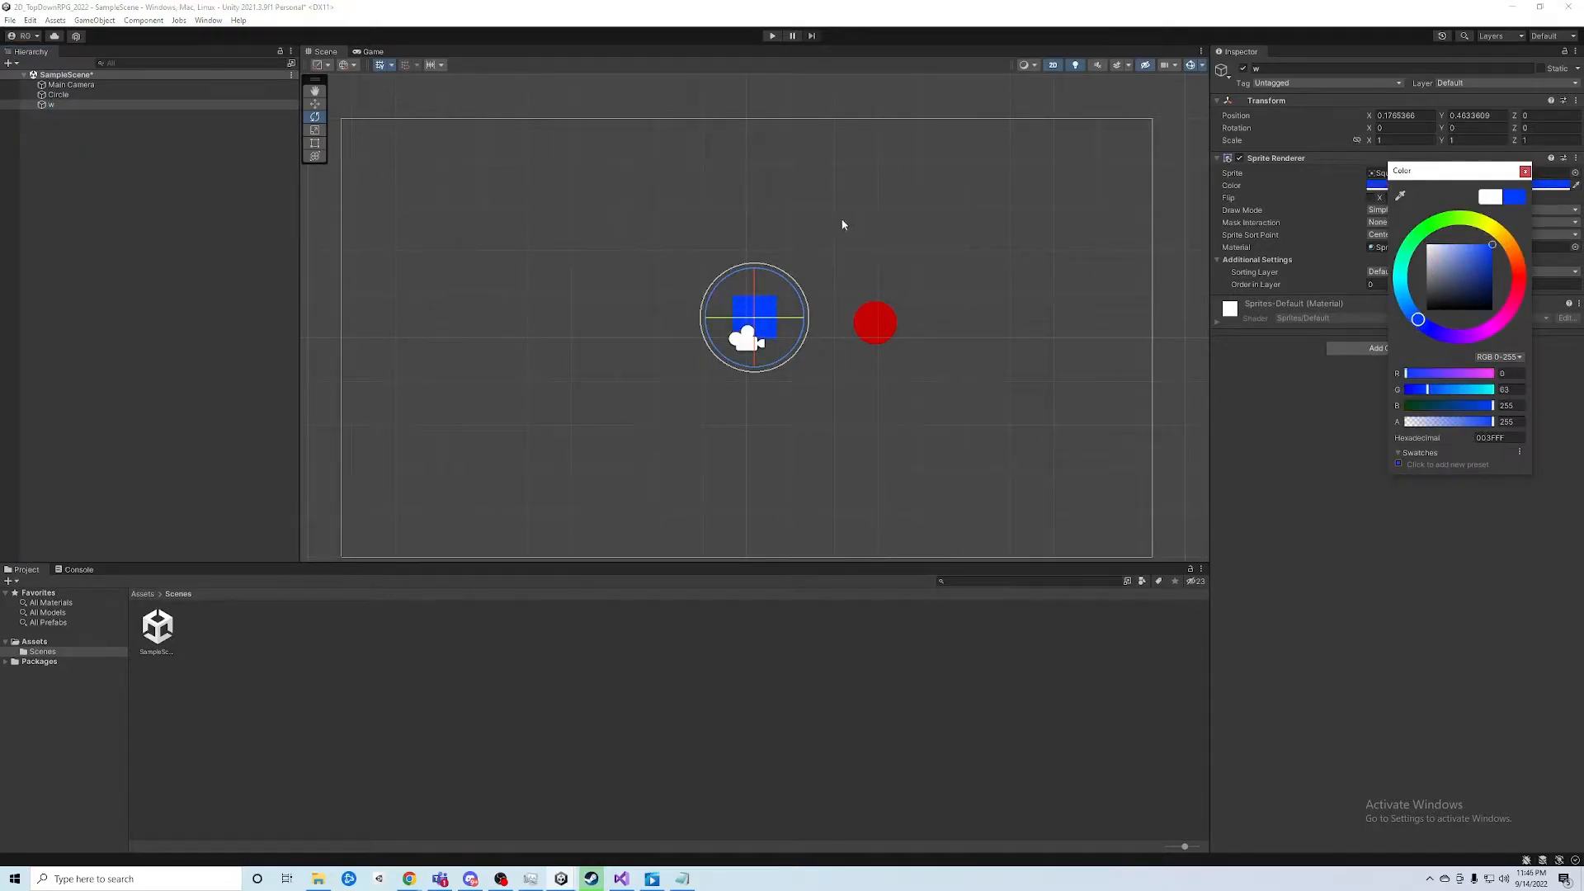
{"action": "left_click", "coordinate": [809, 257]}
{"action": "left_click", "coordinate": [769, 306]}
Rename the blue sprite to Square in the Hierarchy
{"action": "left_click", "coordinate": [84, 106]}
{"action": "left_click", "coordinate": [77, 105]}
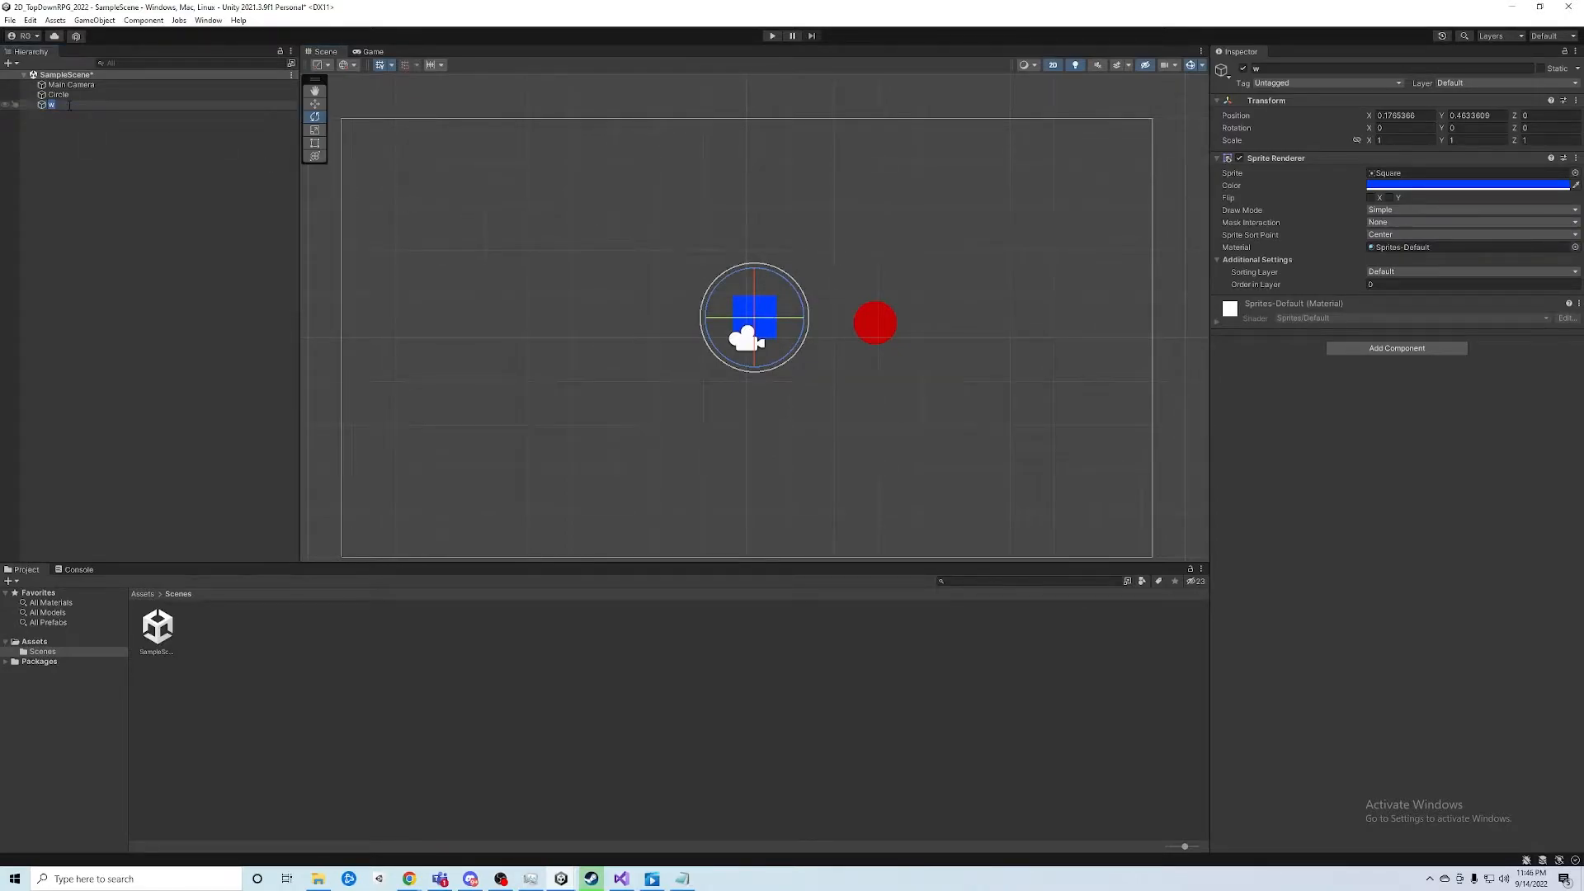
{"action": "type", "text": "Square"}
{"action": "key", "text": "Return"}
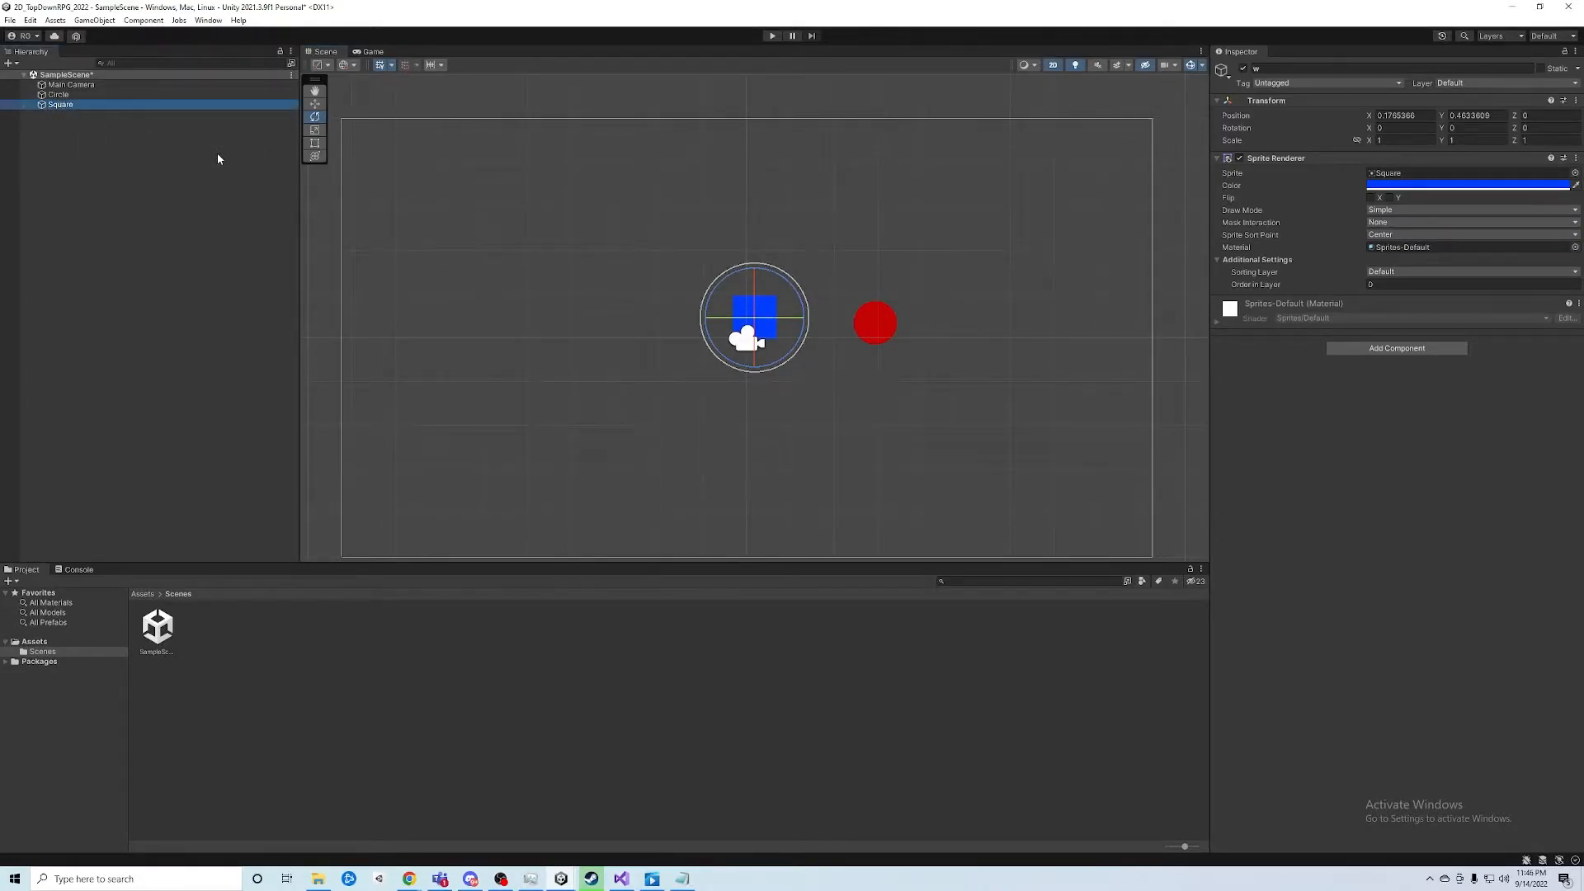
{"action": "left_click", "coordinate": [59, 105]}
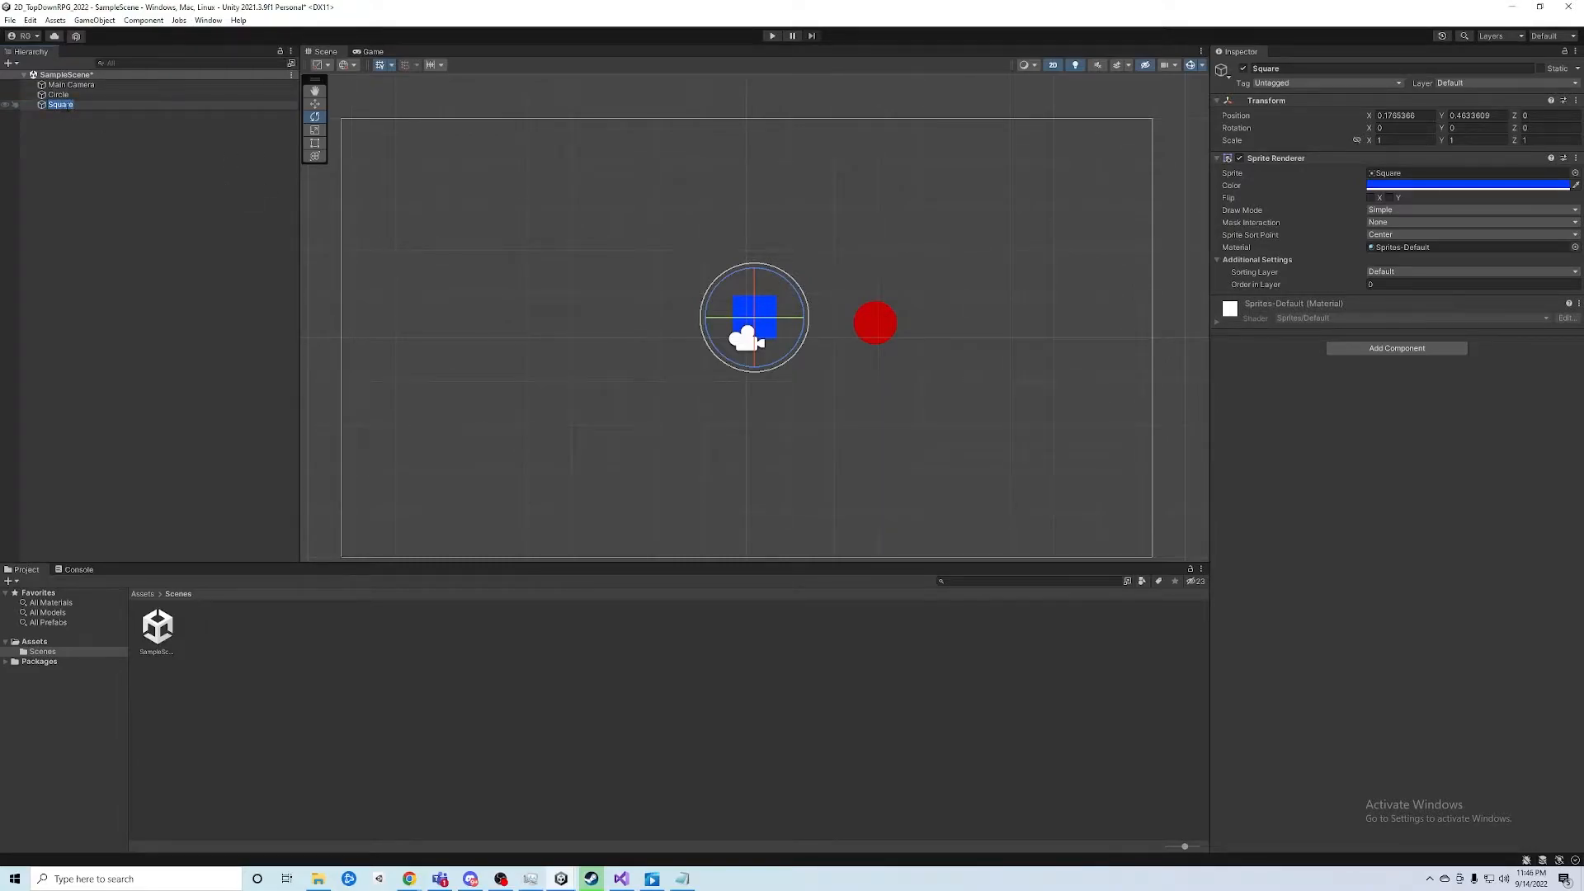
{"action": "left_click", "coordinate": [43, 107]}
{"action": "left_click", "coordinate": [43, 107]}
{"action": "left_click", "coordinate": [42, 107]}
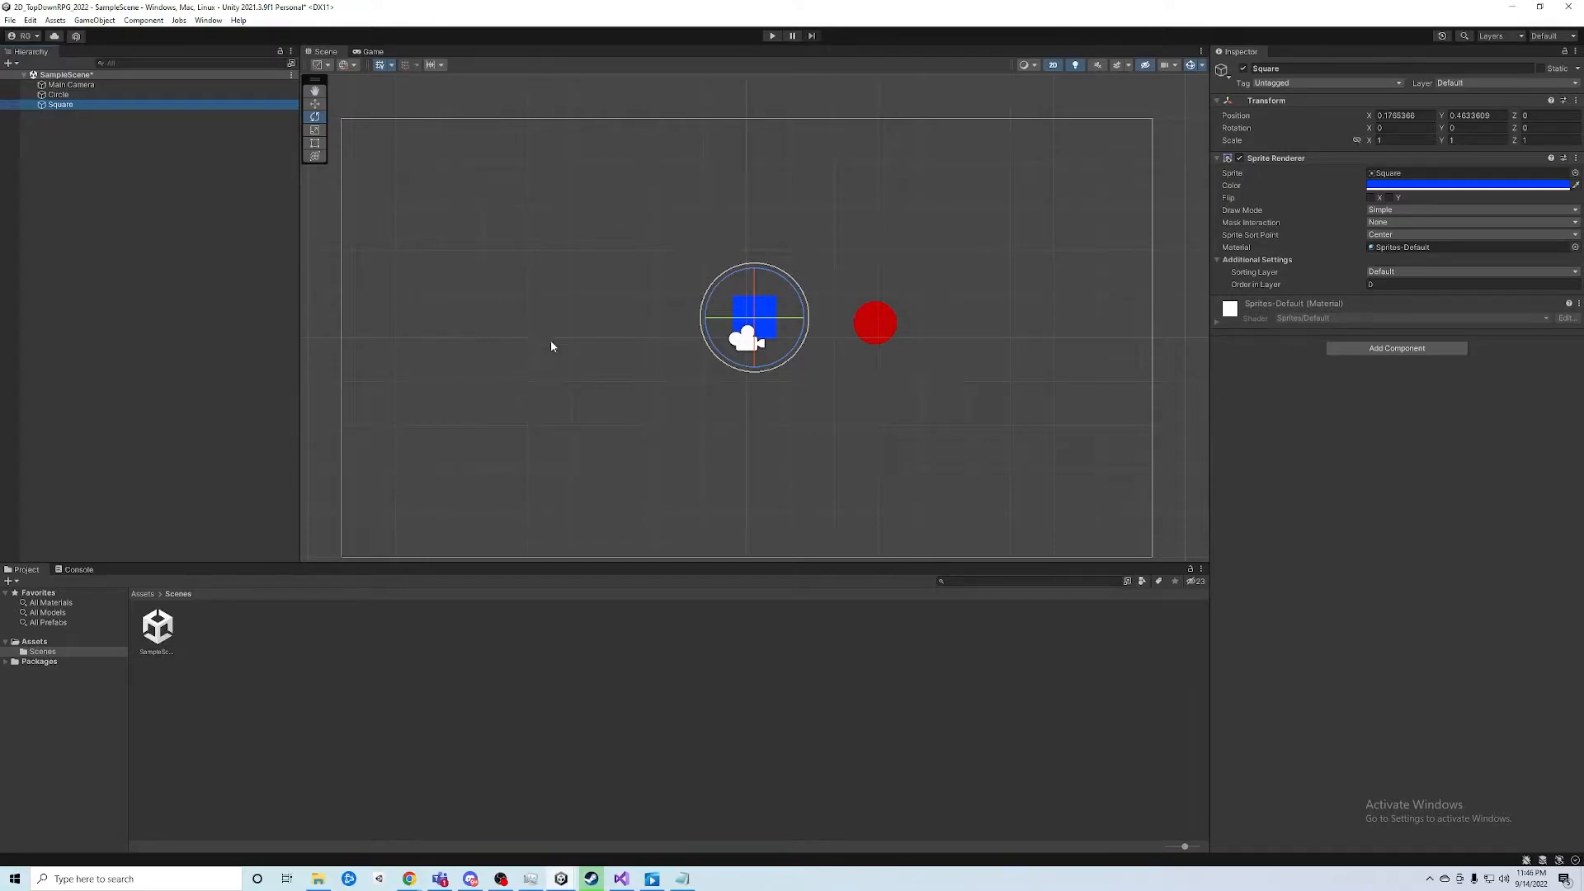
Move the Square along the X axis with the Move tool to about X -2.25, clear of the camera
{"action": "key", "text": "w"}
{"action": "left_click_drag", "start_coordinate": [799, 326], "coordinate": [696, 324]}
{"action": "left_click", "coordinate": [747, 345]}
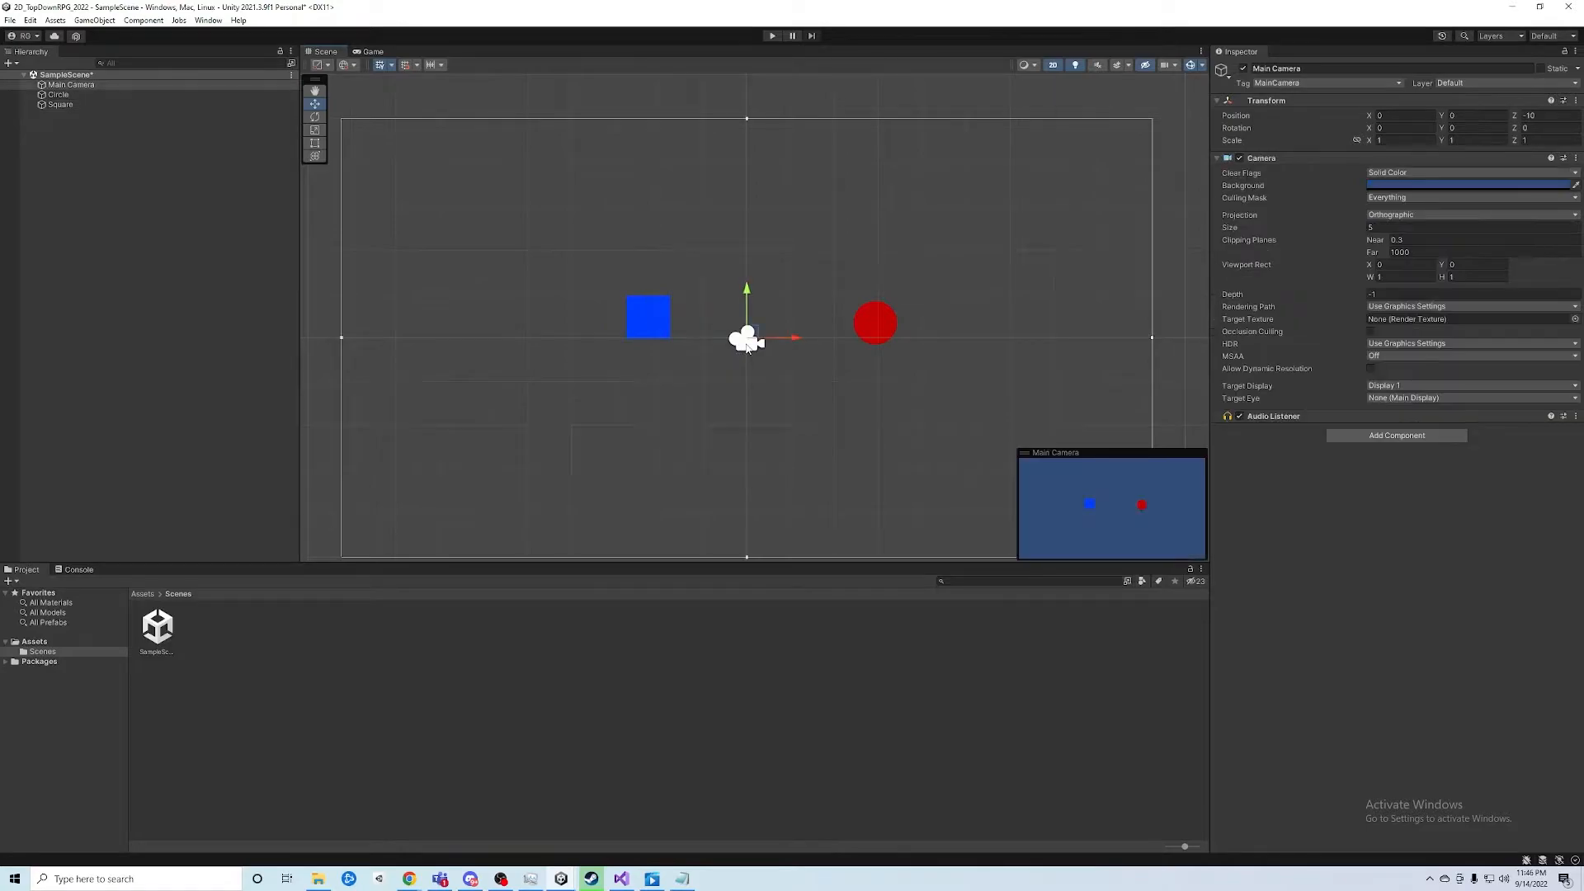
{"action": "left_click", "coordinate": [647, 327]}
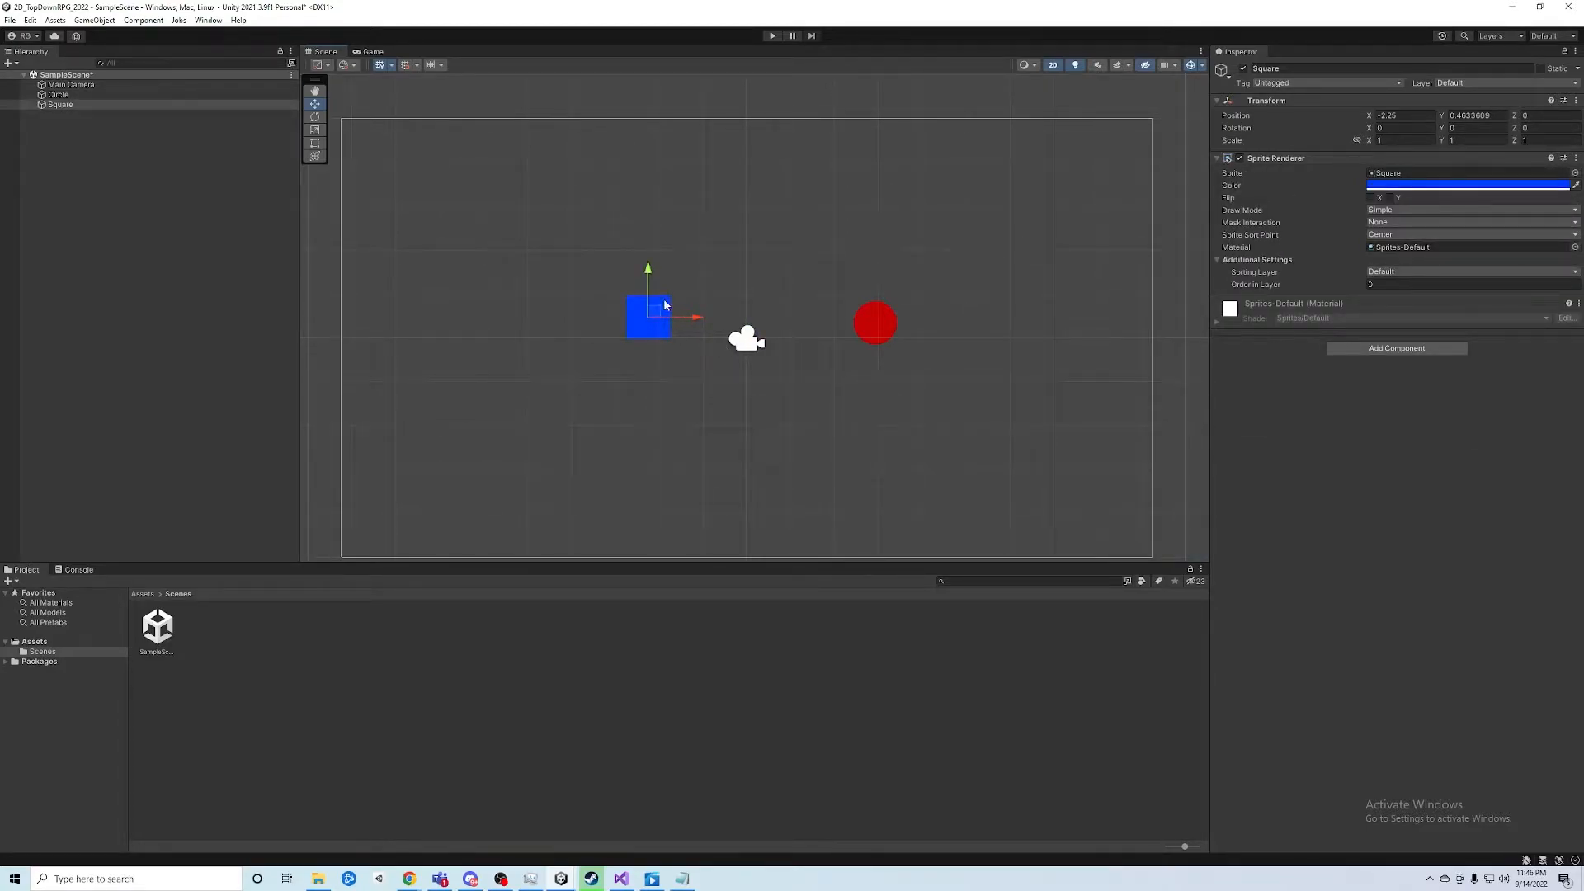
Try rotating the Square with the Rotate tool and undo the rotation
{"action": "key", "text": "e"}
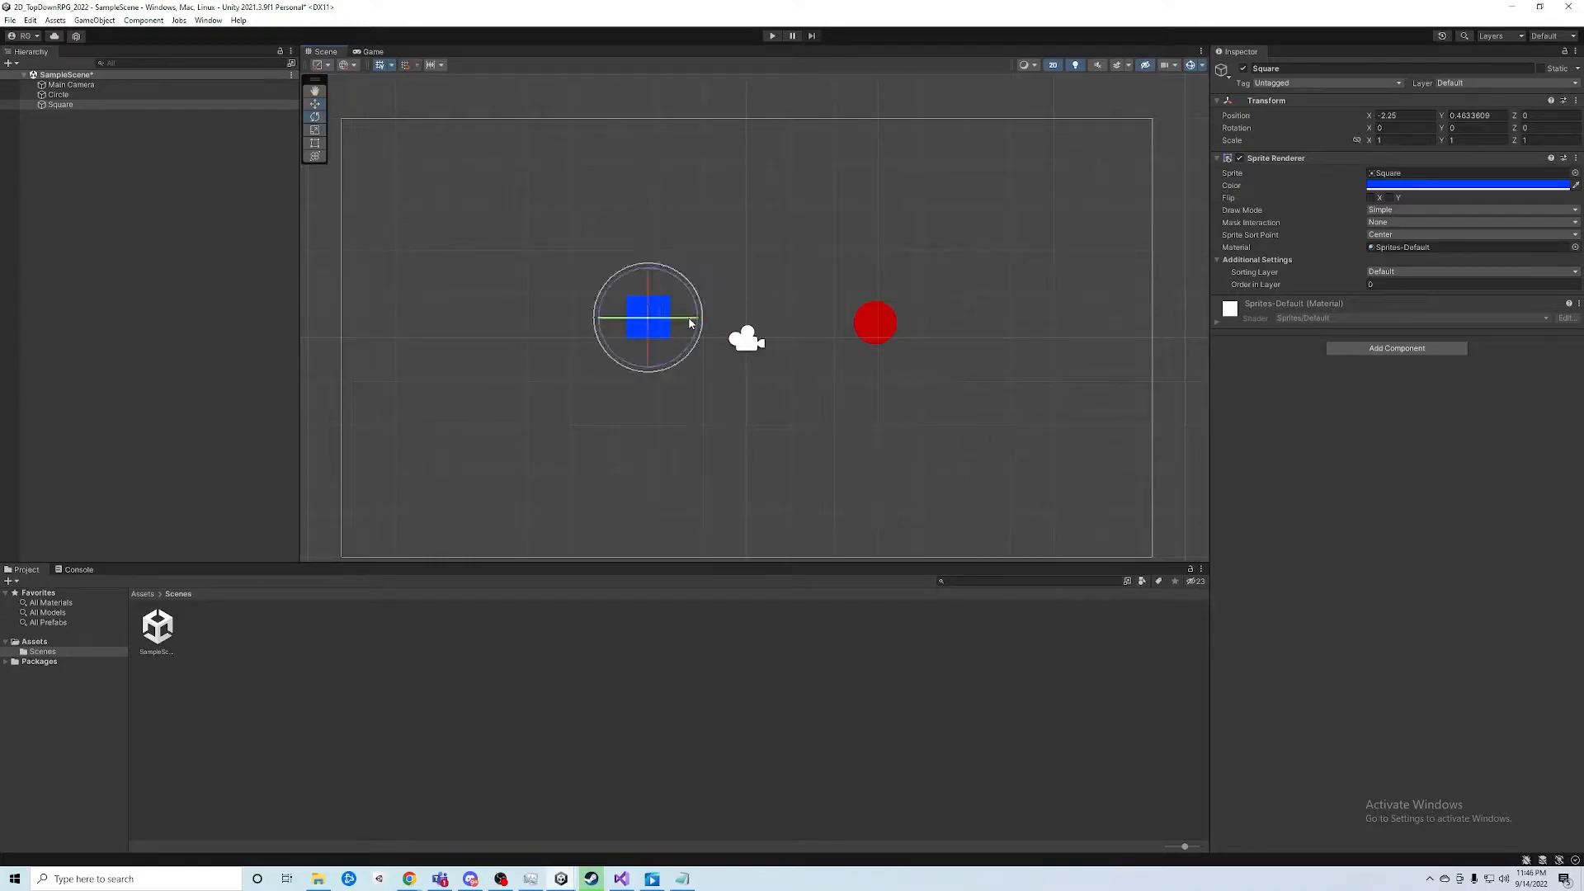
{"action": "left_click_drag", "start_coordinate": [664, 272], "coordinate": [700, 314]}
{"action": "key", "text": "ctrl+z"}
{"action": "key", "text": "ctrl+z"}
{"action": "left_click", "coordinate": [650, 314]}
Try enlarging the Square from its corner with the Rect tool and undo the resize
{"action": "key", "text": "t"}
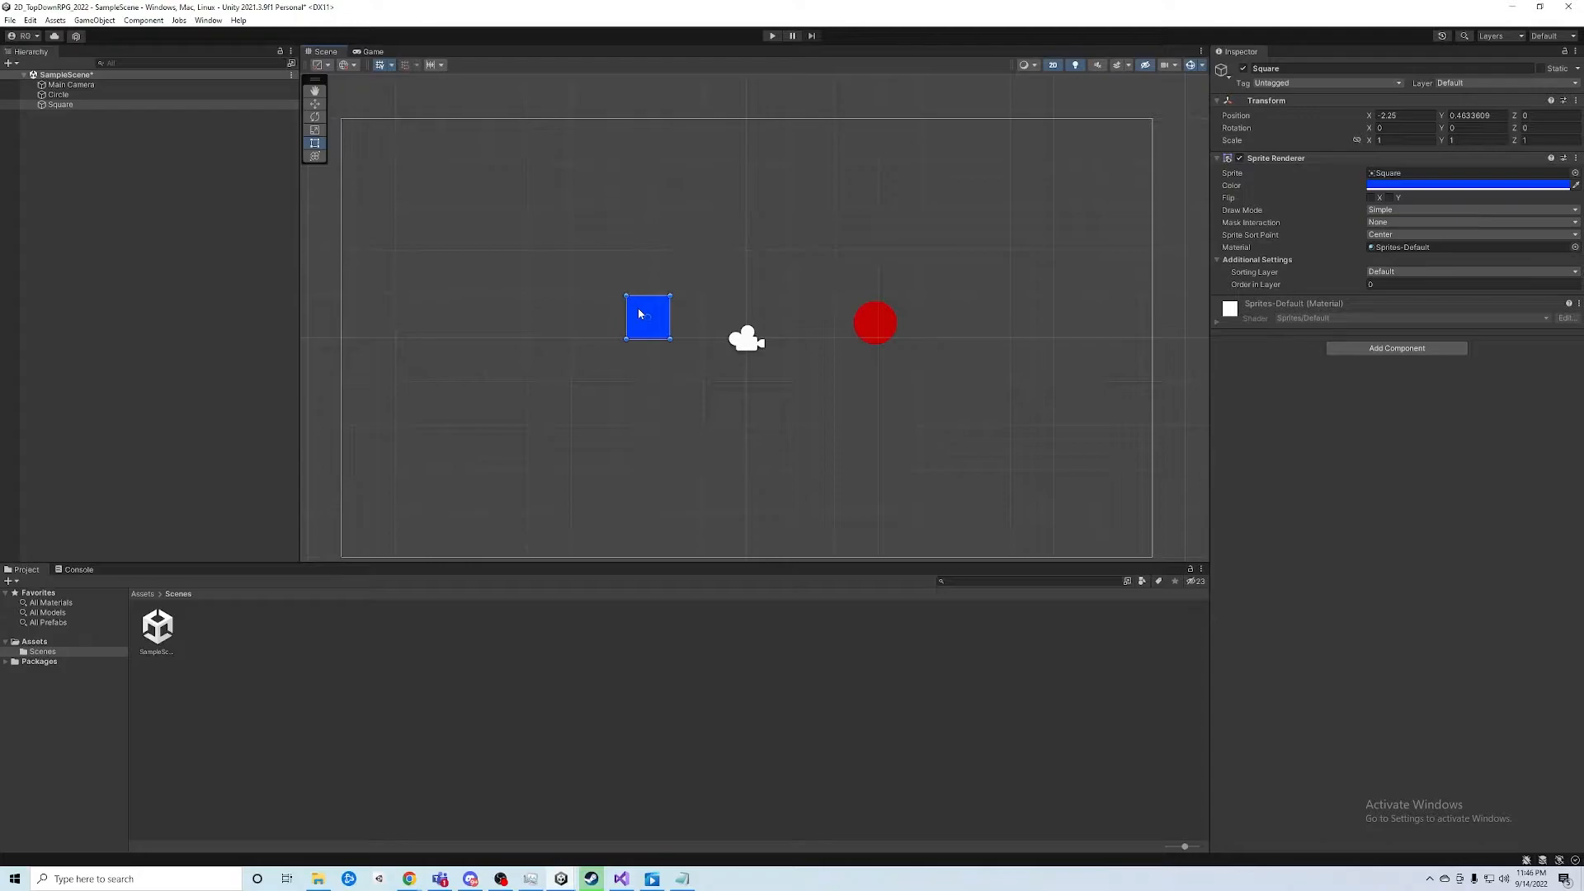
{"action": "left_click_drag", "start_coordinate": [671, 293], "coordinate": [695, 267]}
{"action": "key", "text": "ctrl+z"}
Scale the Square uniformly to about 1.7 with the Scale tool, undoing the trial stretches along its Y and X axes
{"action": "left_click", "coordinate": [316, 131]}
{"action": "mouse_move", "coordinate": [651, 321]}
{"action": "left_mouse_down"}
{"action": "mouse_move", "coordinate": [670, 288]}
{"action": "mouse_move", "coordinate": [672, 263]}
{"action": "mouse_move", "coordinate": [652, 304]}
{"action": "mouse_move", "coordinate": [658, 250]}
{"action": "mouse_move", "coordinate": [642, 296]}
{"action": "left_mouse_up"}
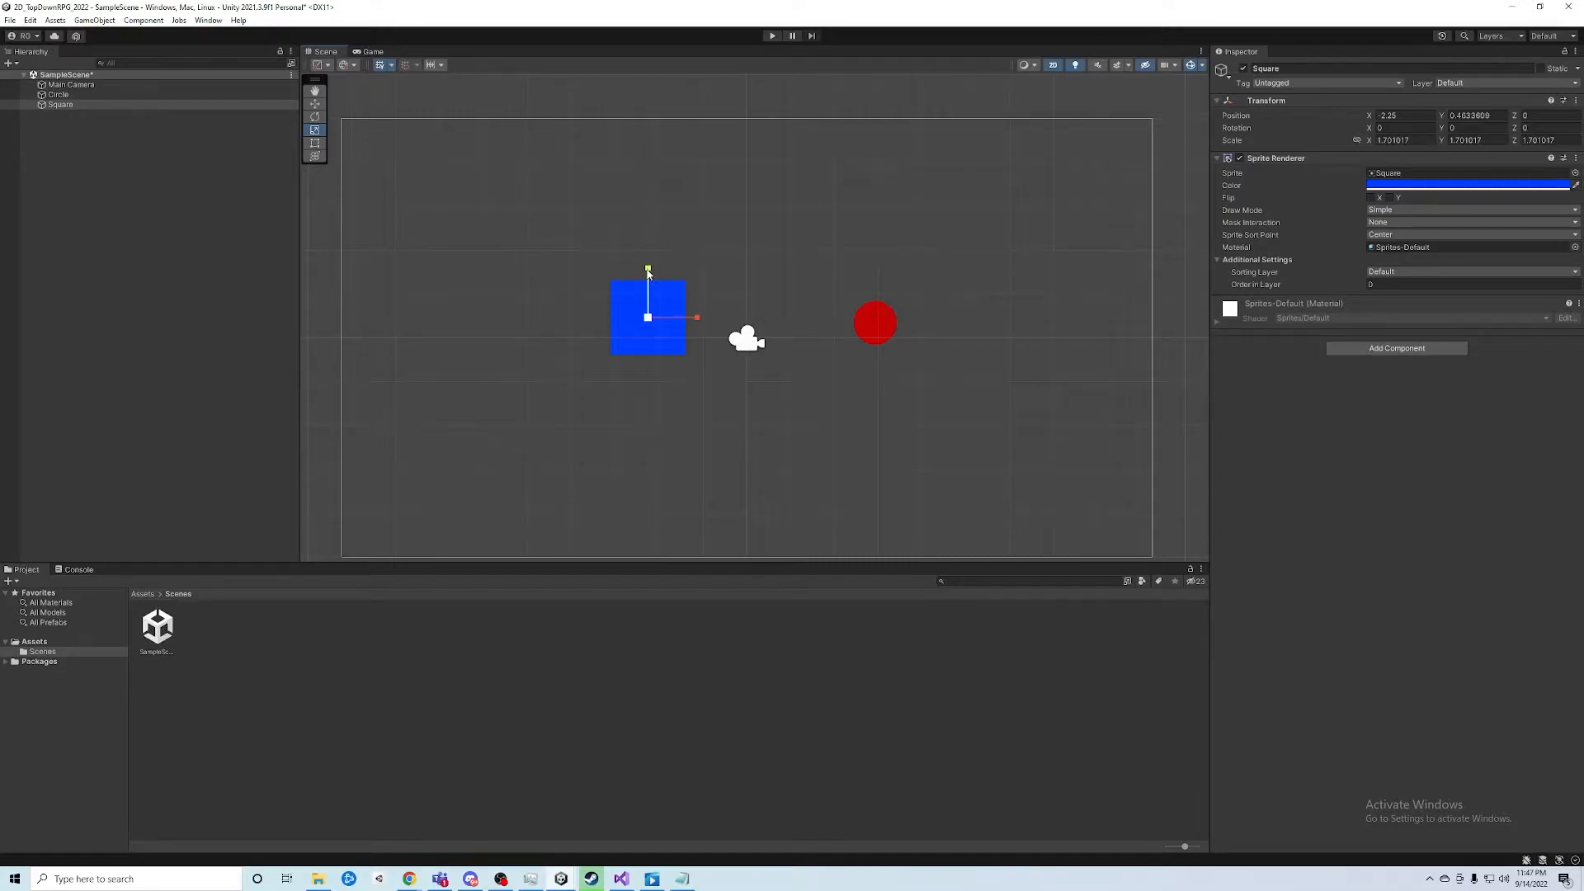
{"action": "left_click_drag", "start_coordinate": [648, 271], "coordinate": [659, 205]}
{"action": "left_click_drag", "start_coordinate": [699, 322], "coordinate": [783, 325]}
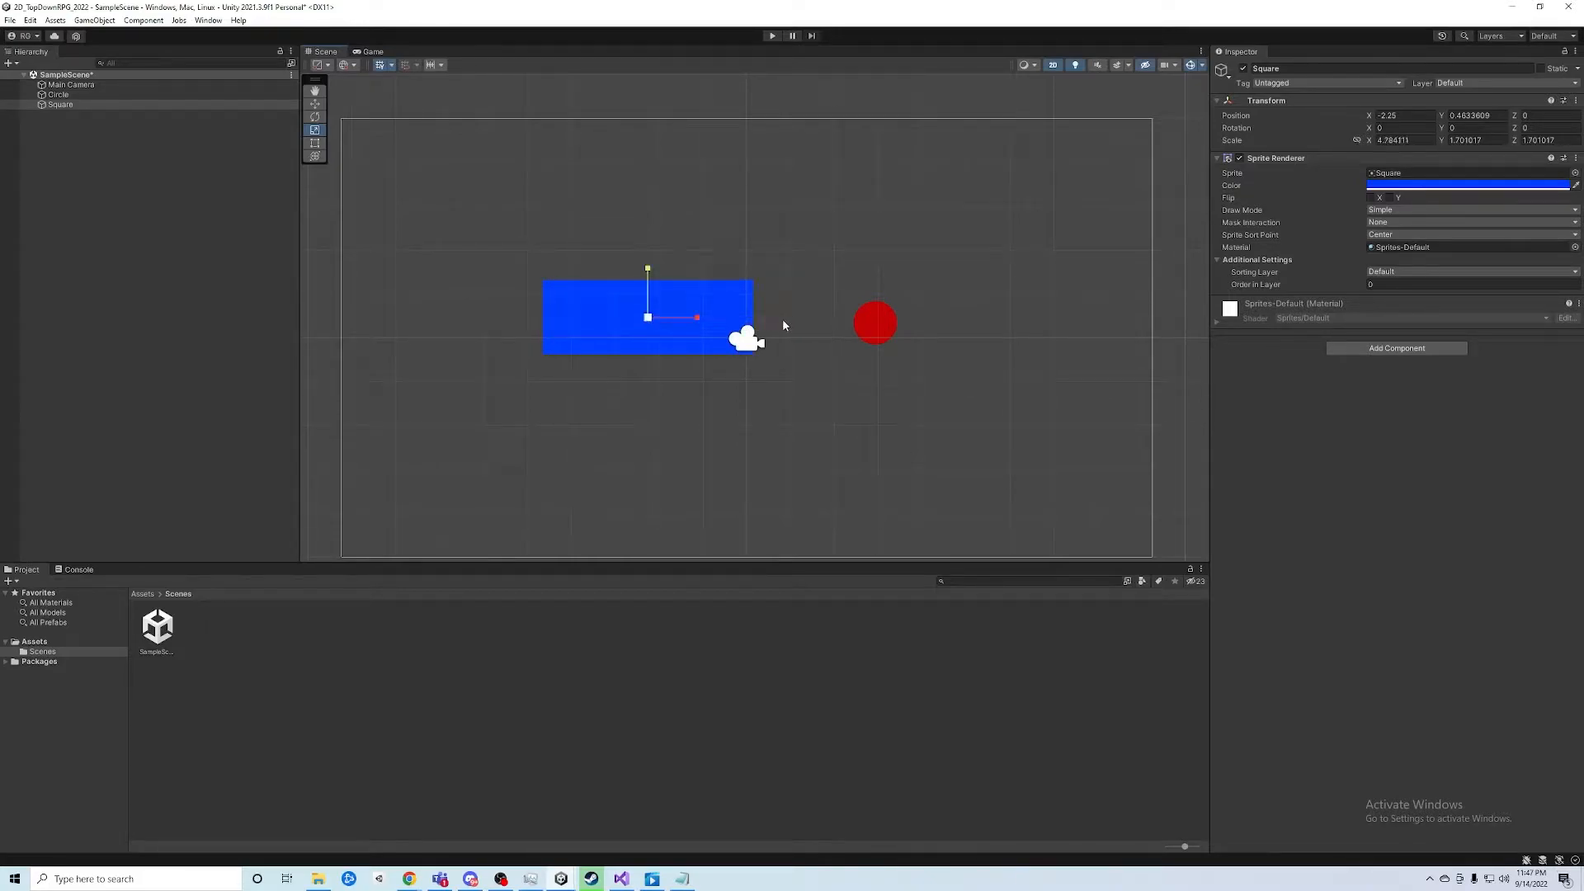
{"action": "key", "text": "ctrl+z"}
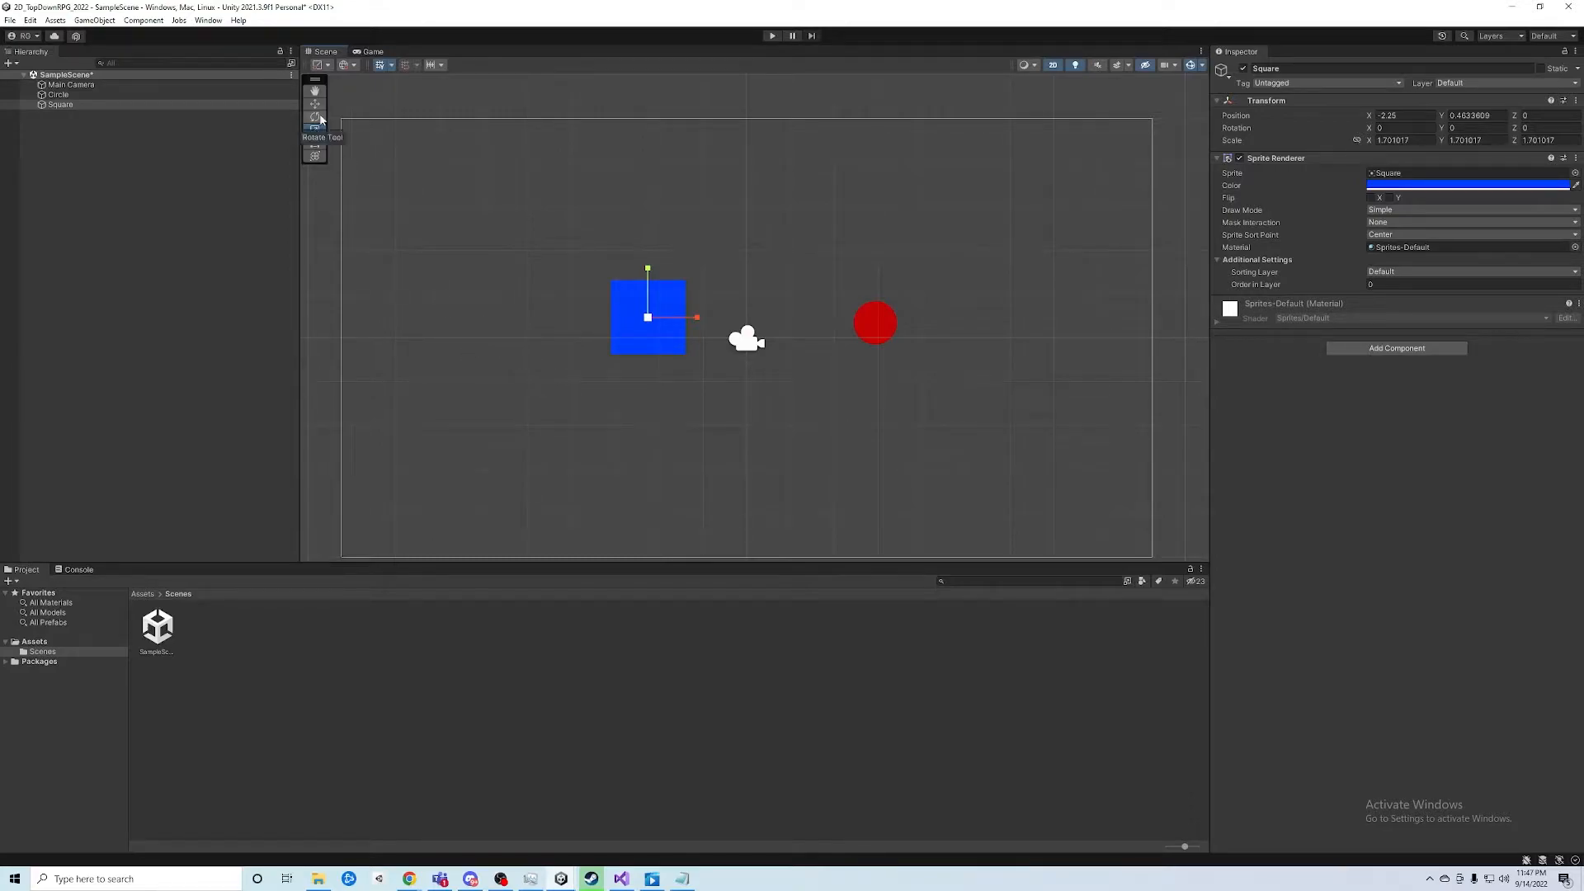
Try out the Transform tool on the Square, undo those changes, and reposition it at about X -3.51, Y 1.1
{"action": "left_click", "coordinate": [316, 157]}
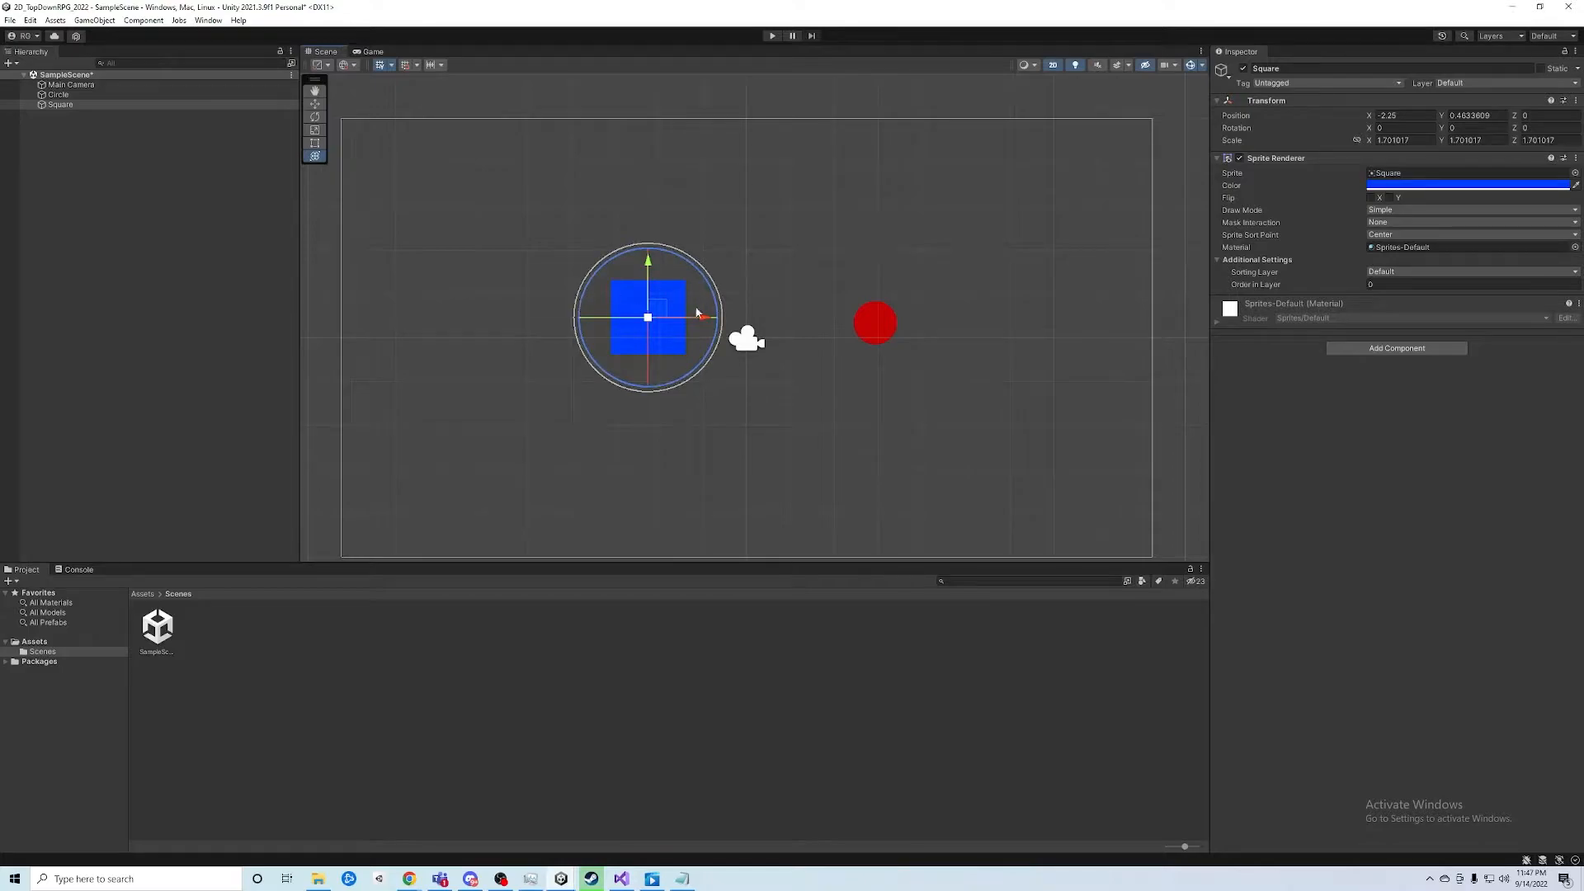
{"action": "left_click_drag", "start_coordinate": [697, 261], "coordinate": [636, 263]}
{"action": "key", "text": "ctrl+z"}
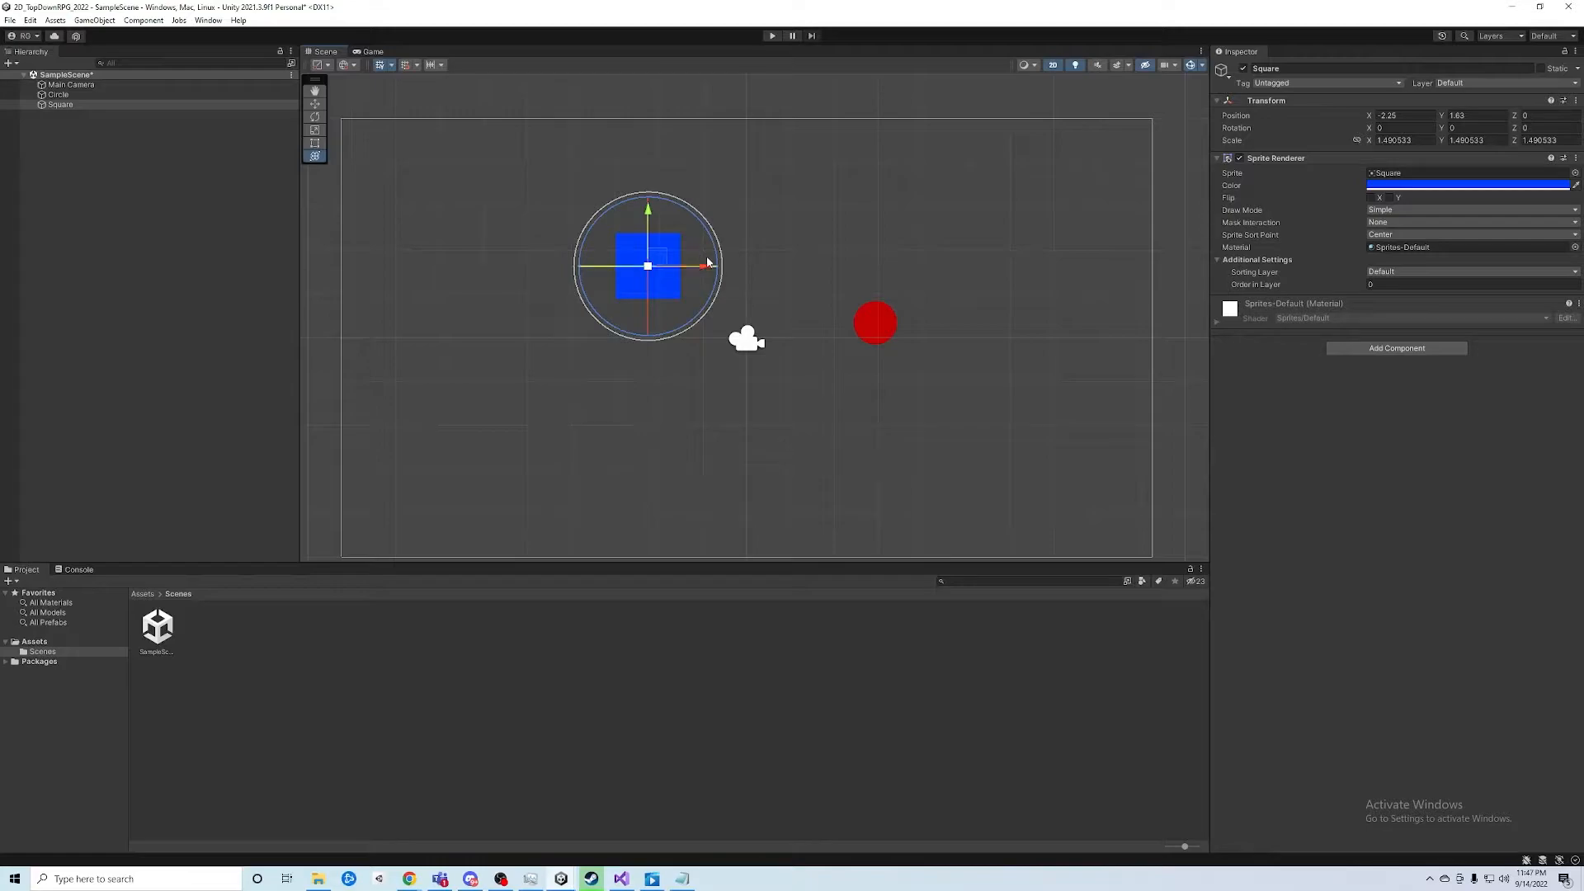
{"action": "left_click_drag", "start_coordinate": [656, 220], "coordinate": [688, 197]}
{"action": "mouse_move", "coordinate": [647, 259]}
{"action": "left_mouse_down"}
{"action": "mouse_move", "coordinate": [648, 280]}
{"action": "mouse_move", "coordinate": [666, 259]}
{"action": "left_mouse_up"}
{"action": "key", "text": "ctrl+z"}
{"action": "key", "text": "ctrl+z"}
{"action": "key", "text": "ctrl+z"}
{"action": "key", "text": "ctrl+z"}
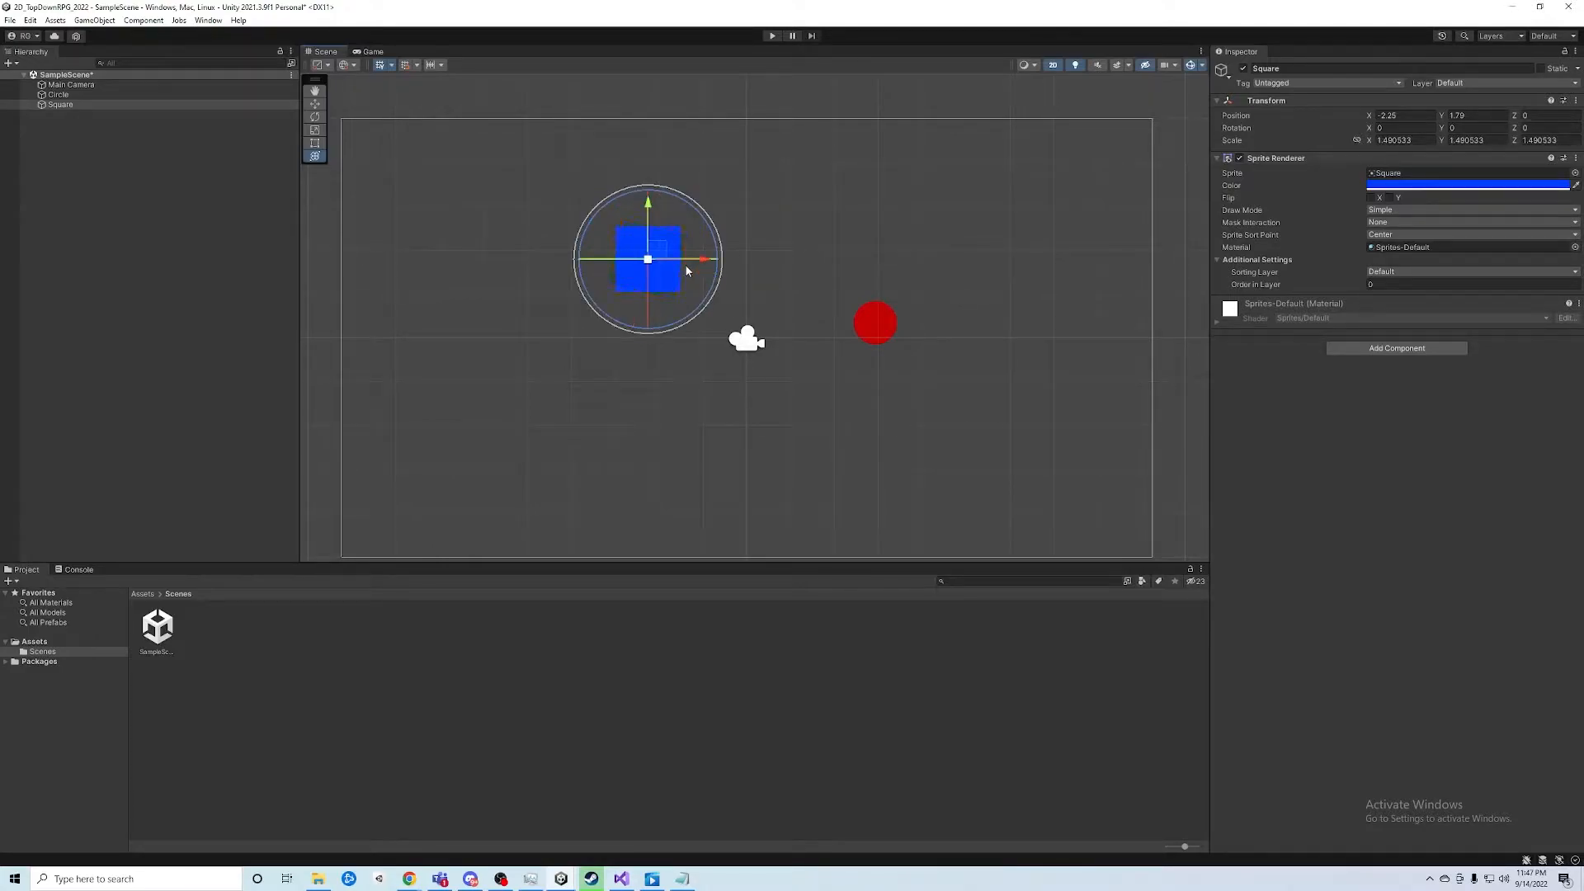
{"action": "key", "text": "ctrl+z"}
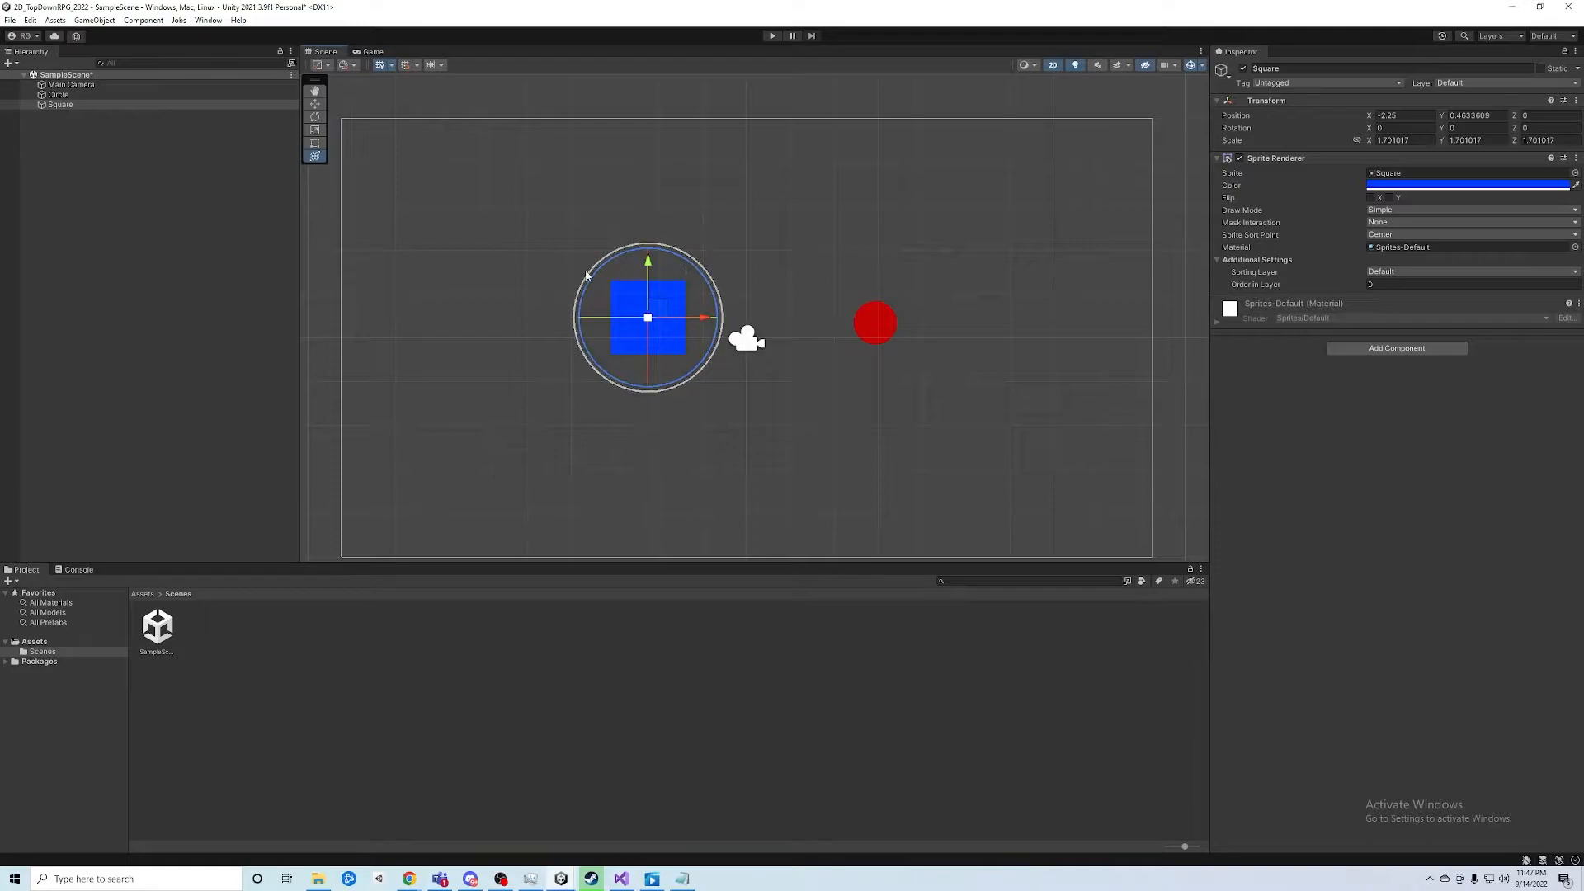
{"action": "left_click_drag", "start_coordinate": [664, 312], "coordinate": [602, 283]}
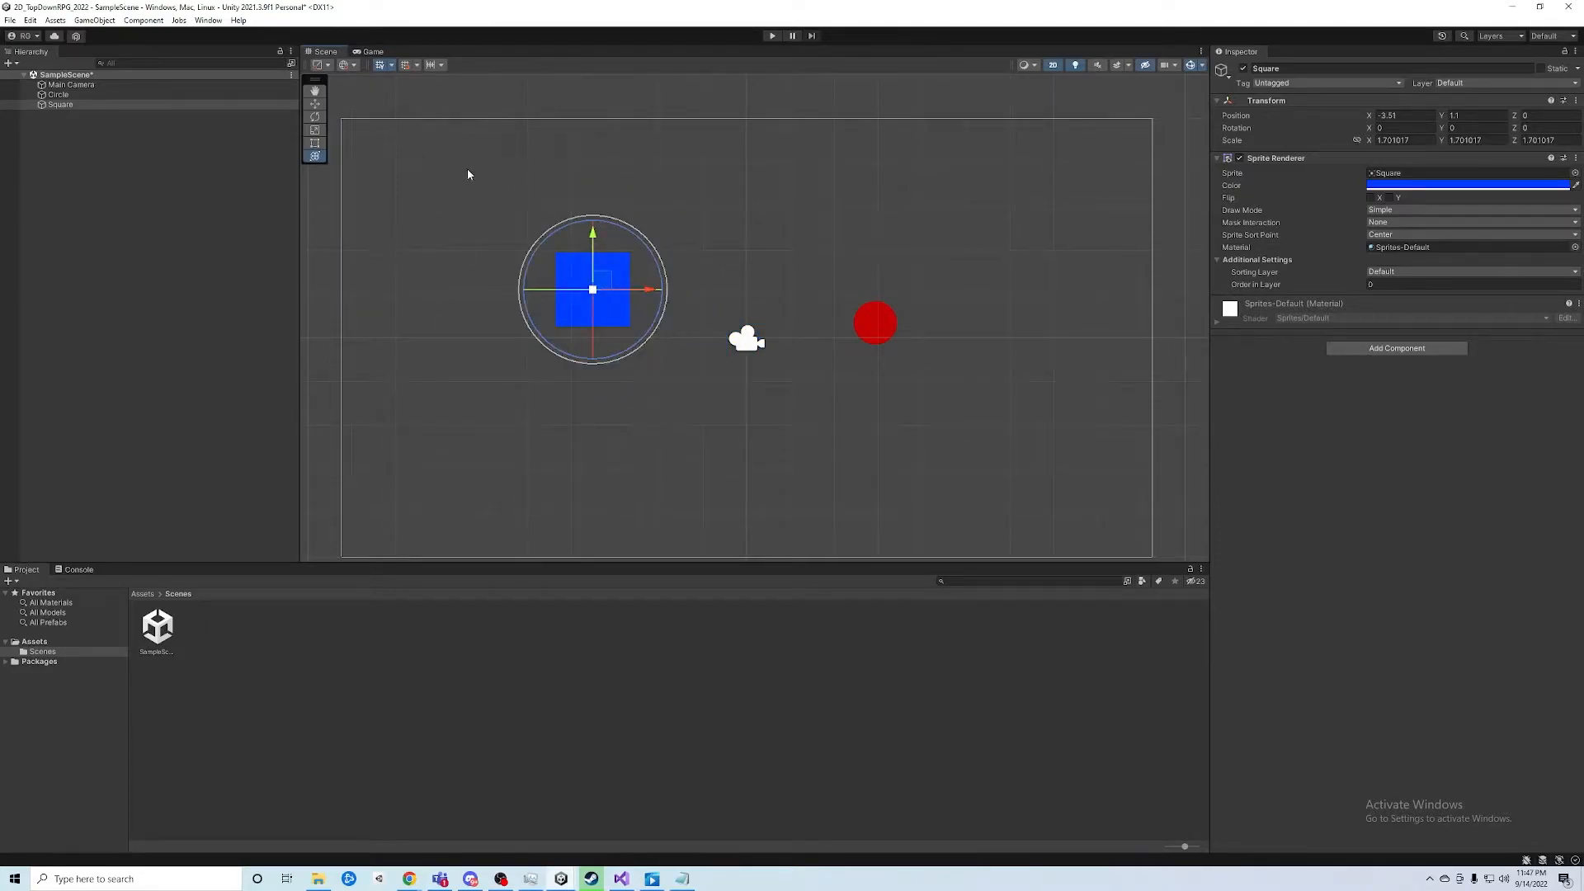
Select the Circle and examine the two sprites within the camera frame at closer and wider zoom levels
{"action": "scroll", "coordinate": [612, 224], "scroll_direction": "down", "scroll_amount": 2}
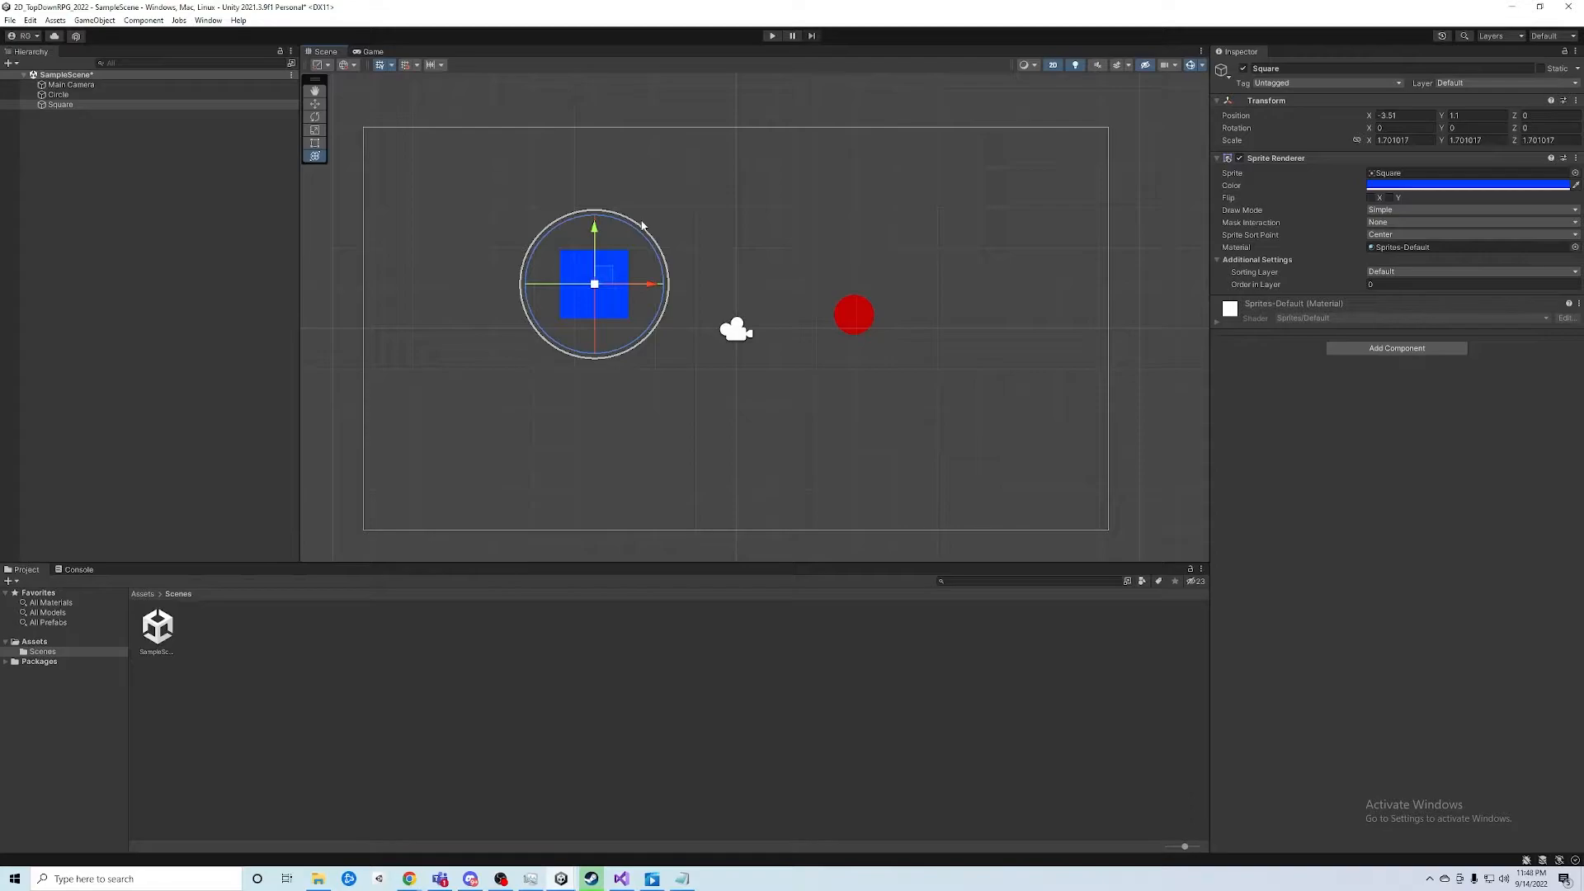
{"action": "scroll", "coordinate": [726, 301], "scroll_direction": "up", "scroll_amount": 2}
{"action": "scroll", "coordinate": [729, 300], "scroll_direction": "down", "scroll_amount": 3}
{"action": "scroll", "coordinate": [729, 305], "scroll_direction": "up", "scroll_amount": 1}
{"action": "scroll", "coordinate": [729, 307], "scroll_direction": "up", "scroll_amount": 1}
{"action": "scroll", "coordinate": [775, 284], "scroll_direction": "down", "scroll_amount": 1}
{"action": "left_click", "coordinate": [863, 309]}
{"action": "scroll", "coordinate": [878, 289], "scroll_direction": "down", "scroll_amount": 2}
{"action": "scroll", "coordinate": [882, 289], "scroll_direction": "up", "scroll_amount": 5}
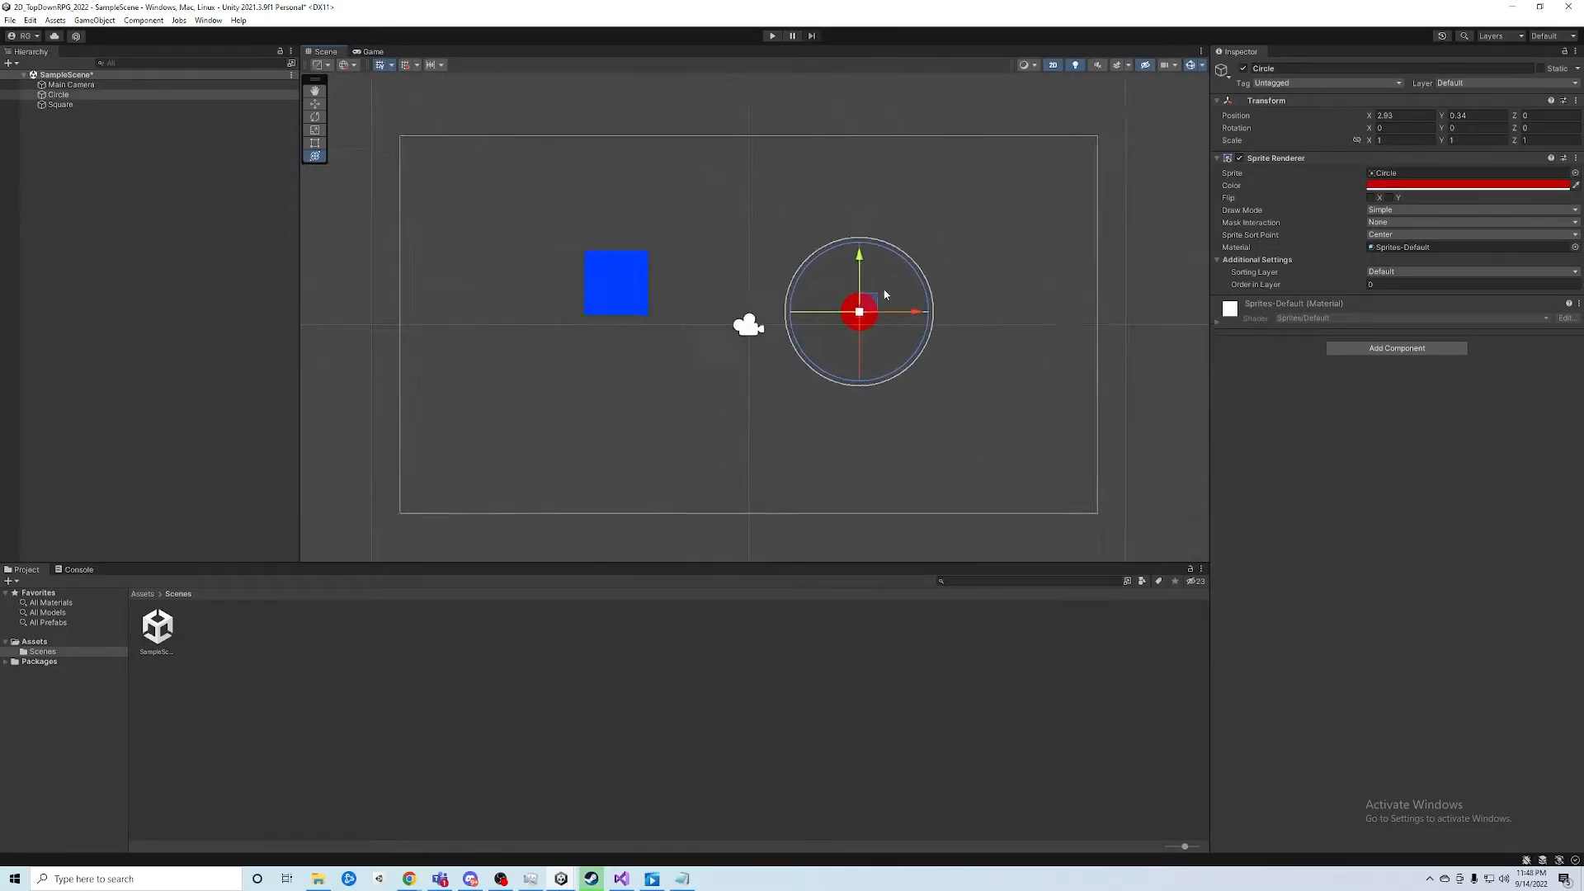
{"action": "scroll", "coordinate": [901, 302], "scroll_direction": "down", "scroll_amount": 5}
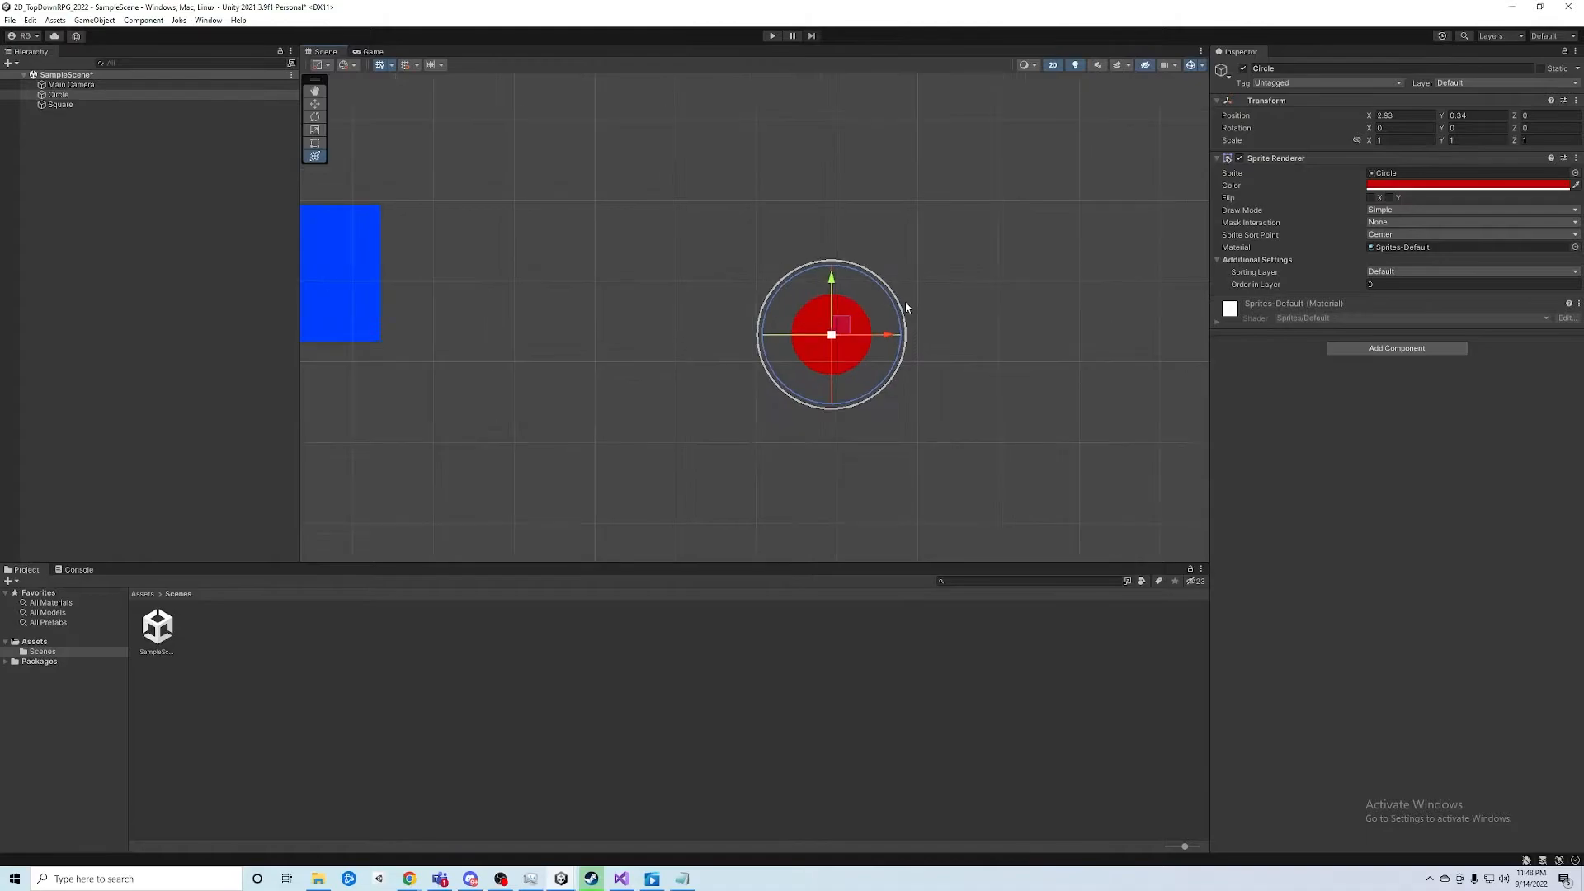
{"action": "scroll", "coordinate": [897, 314], "scroll_direction": "up", "scroll_amount": 4}
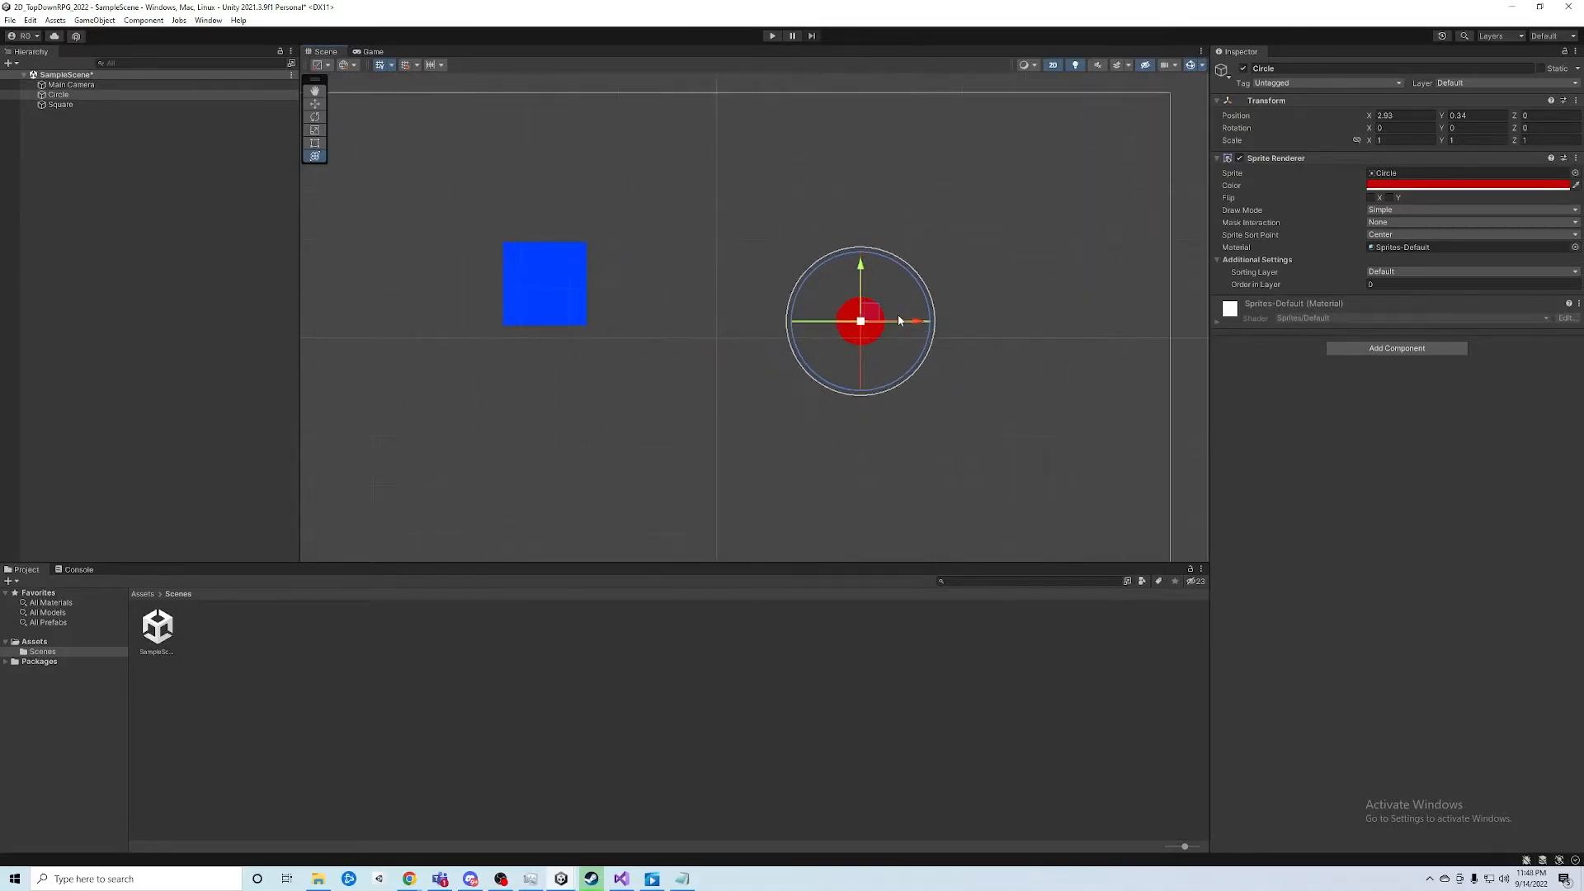
{"action": "scroll", "coordinate": [897, 314], "scroll_direction": "down", "scroll_amount": 1}
{"action": "scroll", "coordinate": [897, 315], "scroll_direction": "down", "scroll_amount": 3}
{"action": "middle_click_drag", "start_coordinate": [733, 233], "coordinate": [700, 257]}
{"action": "scroll", "coordinate": [669, 281], "scroll_direction": "down", "scroll_amount": 1}
{"action": "scroll", "coordinate": [669, 280], "scroll_direction": "up", "scroll_amount": 1}
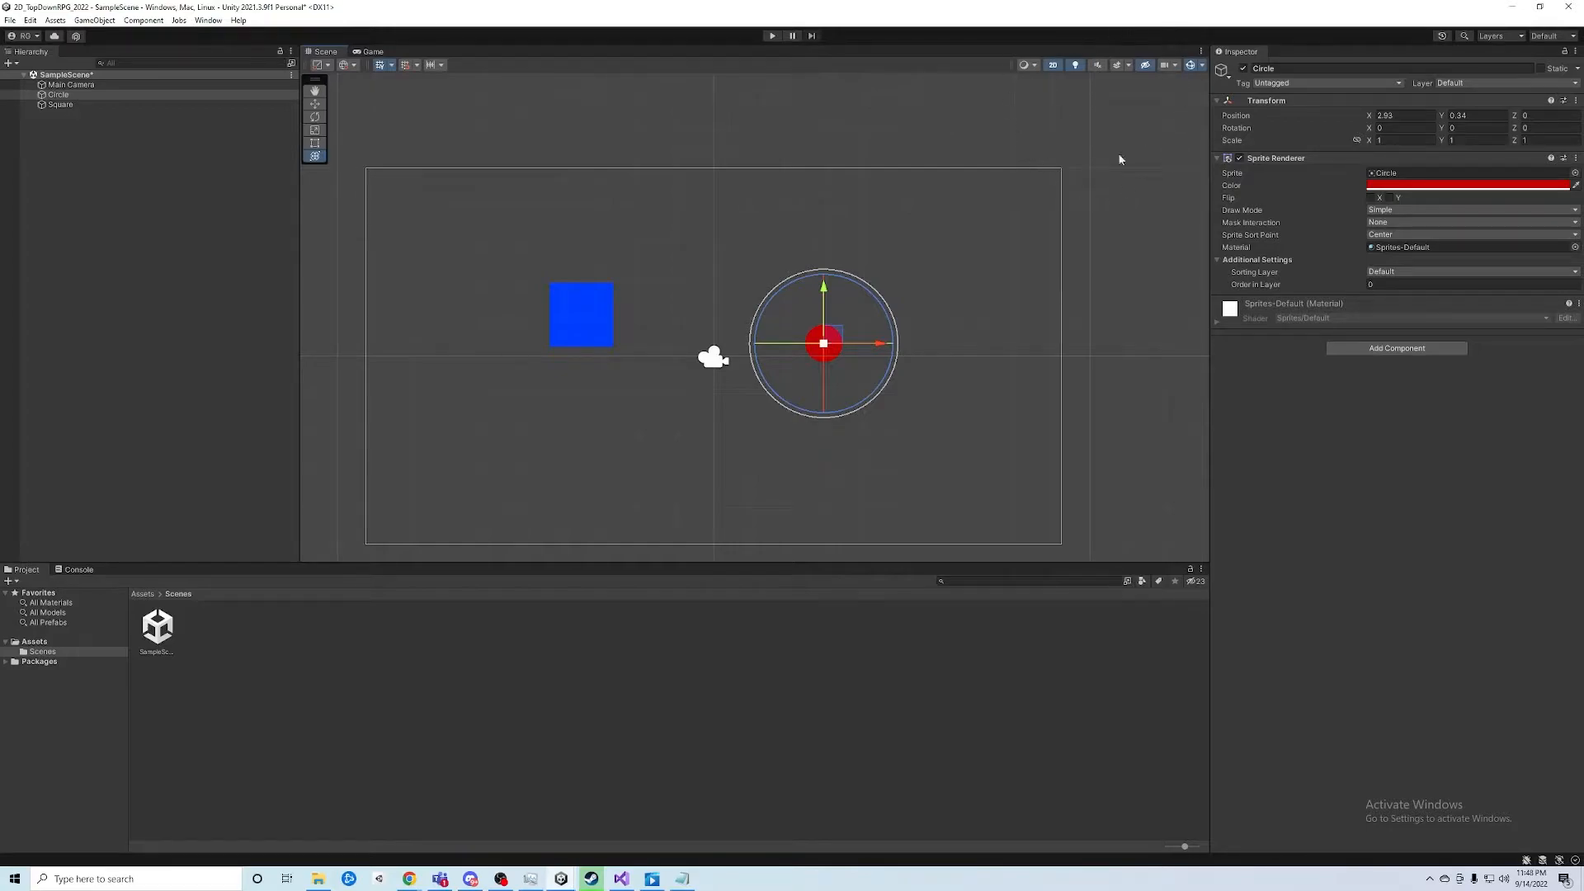
Switch the Scene view from 2D to 3D and orbit around the Circle to examine the flat sprites in perspective
{"action": "left_click", "coordinate": [1060, 68]}
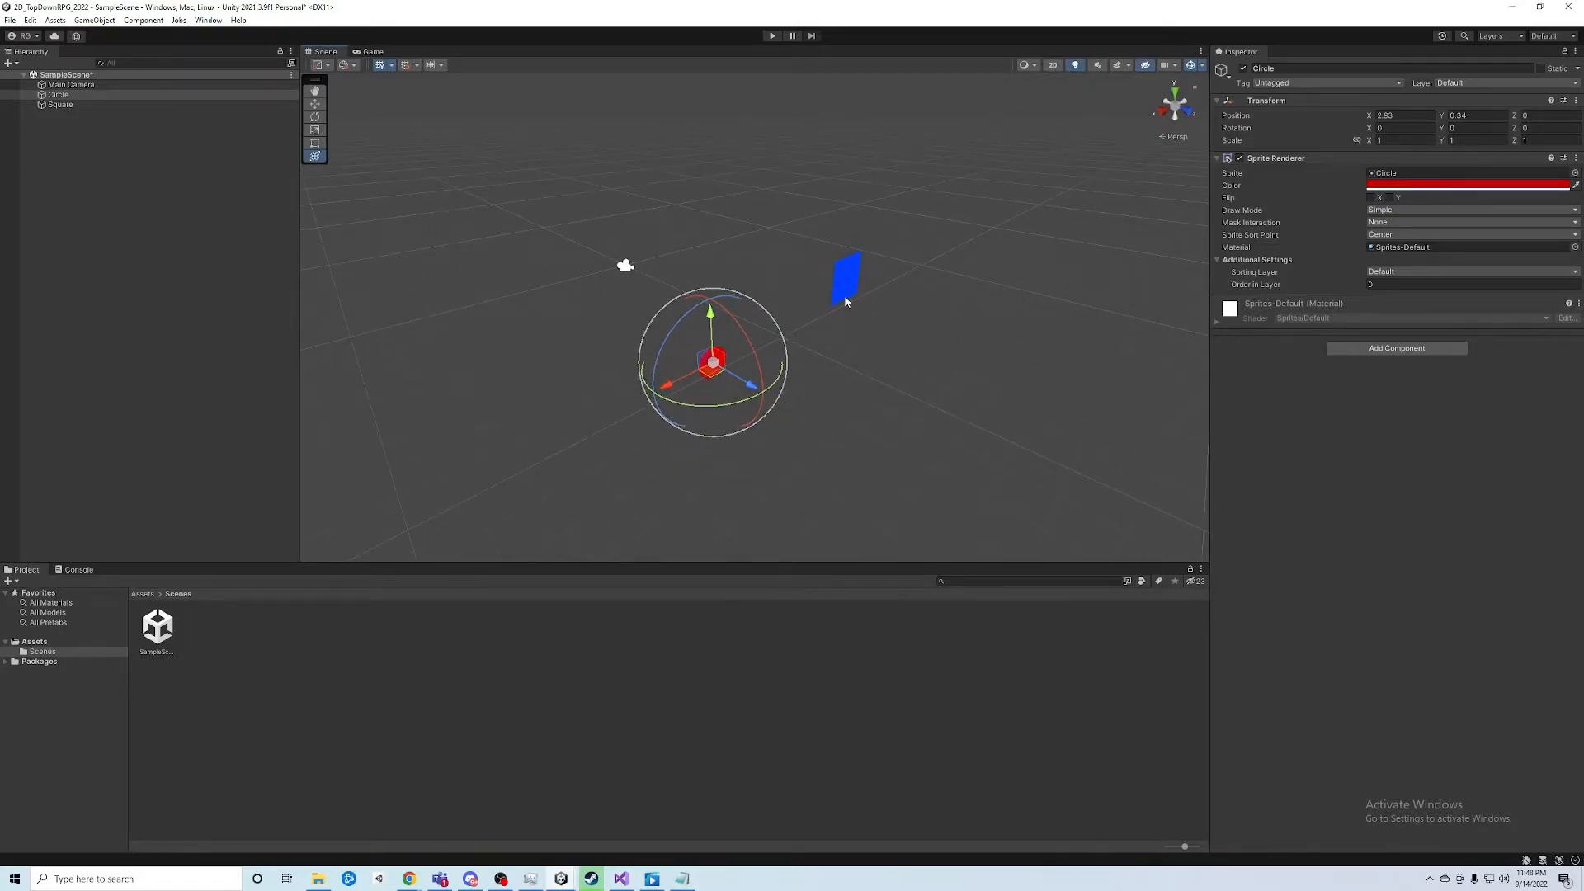
{"action": "left_click_drag", "start_coordinate": [726, 287], "coordinate": [830, 171], "text": "alt"}
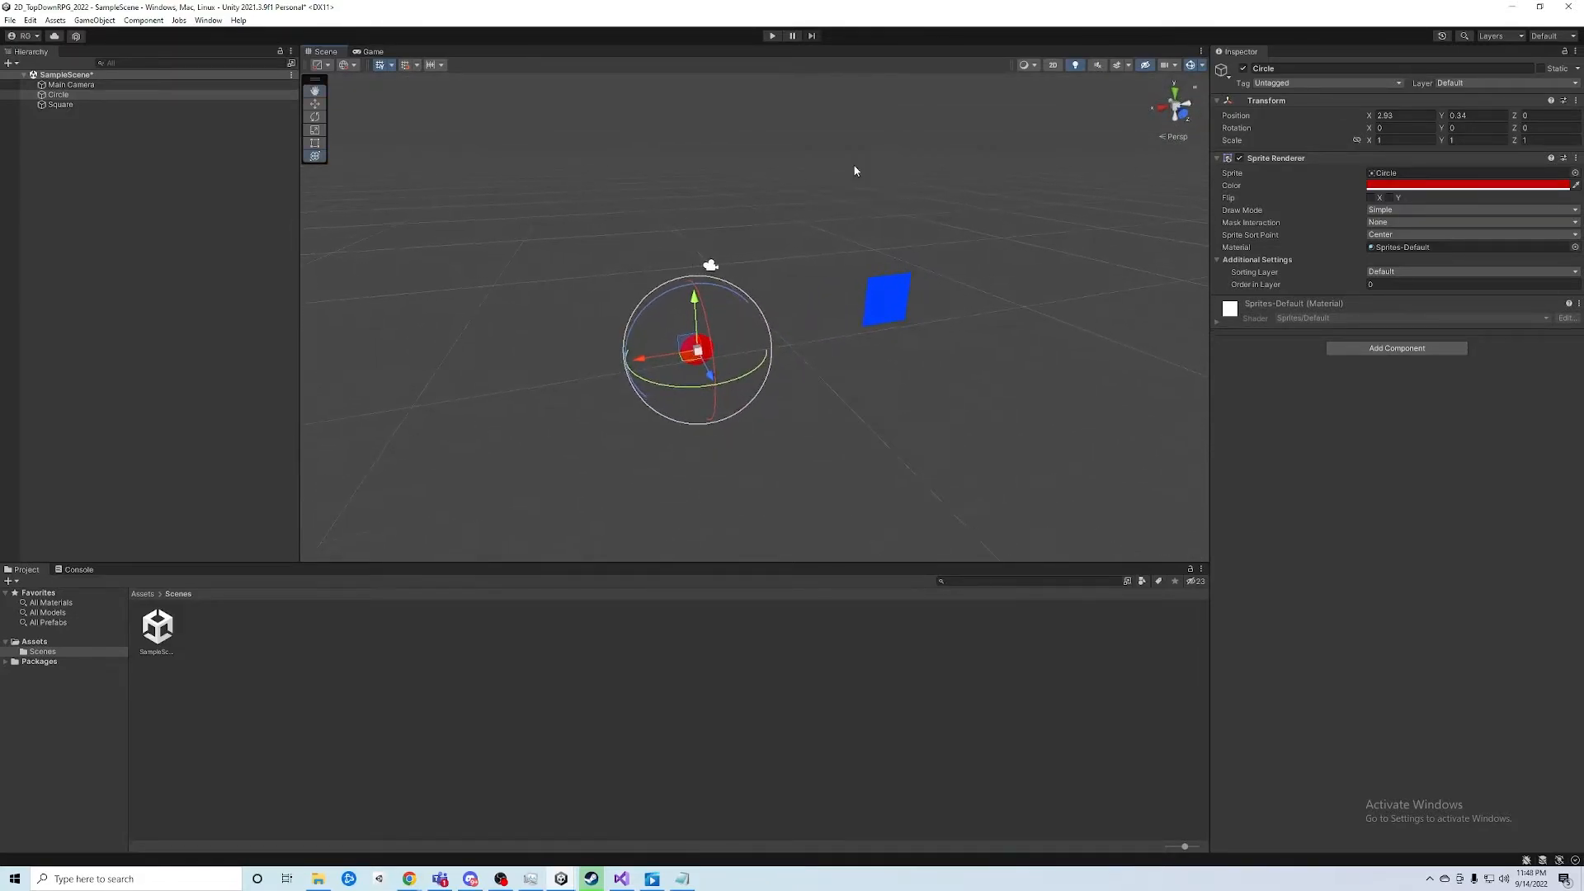
{"action": "left_click_drag", "start_coordinate": [615, 225], "coordinate": [755, 250], "text": "alt"}
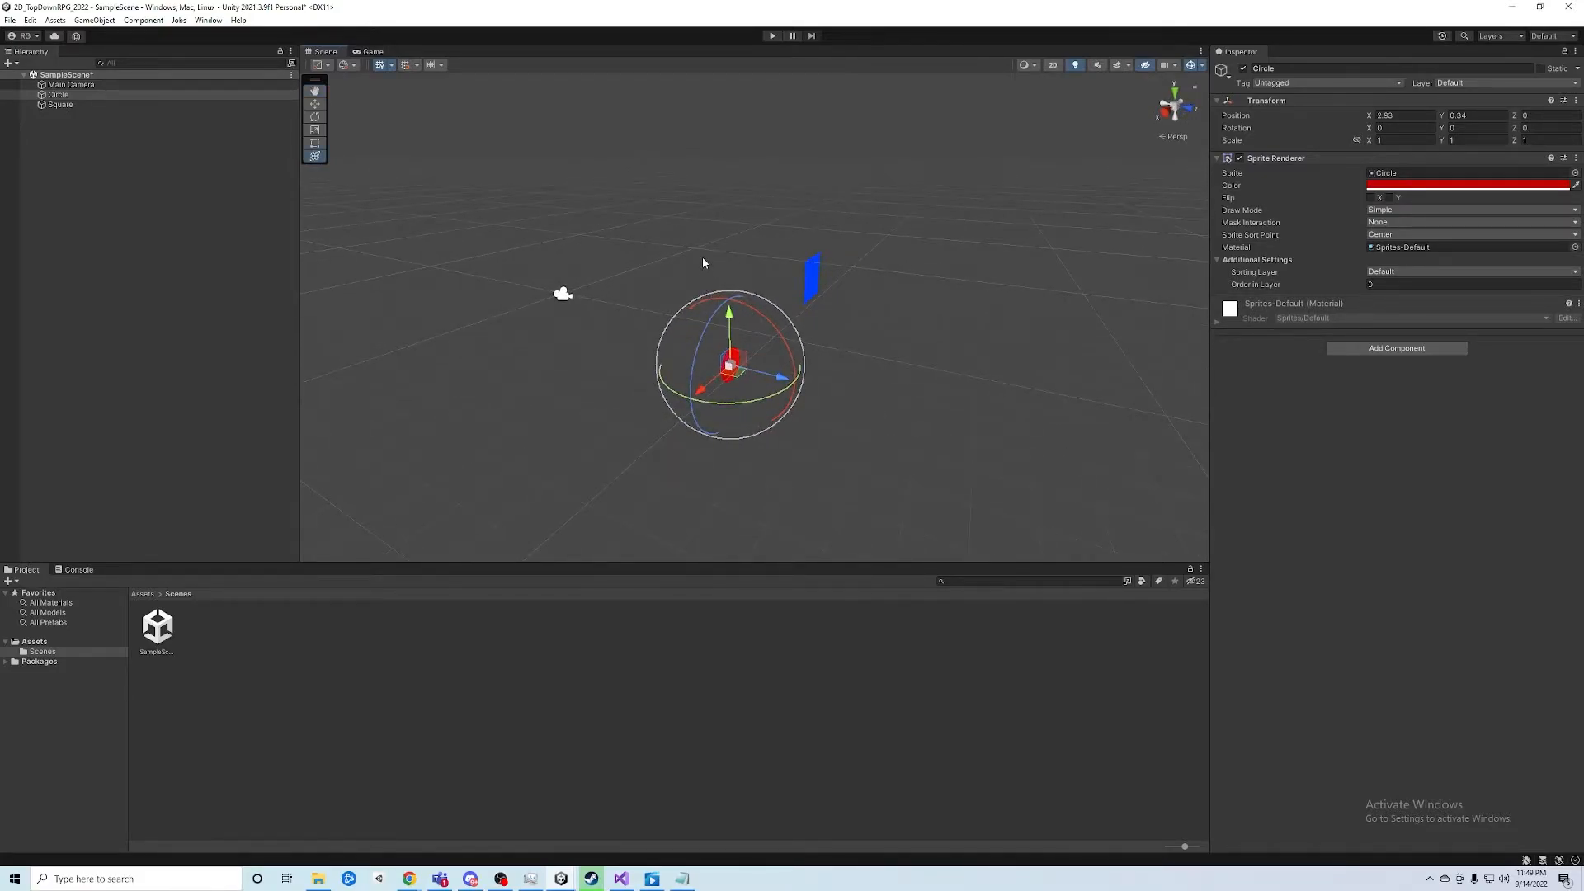
{"action": "key", "text": "alt"}
{"action": "middle_click_drag", "start_coordinate": [695, 252], "coordinate": [857, 199]}
{"action": "left_click_drag", "start_coordinate": [857, 200], "coordinate": [620, 221], "text": "alt"}
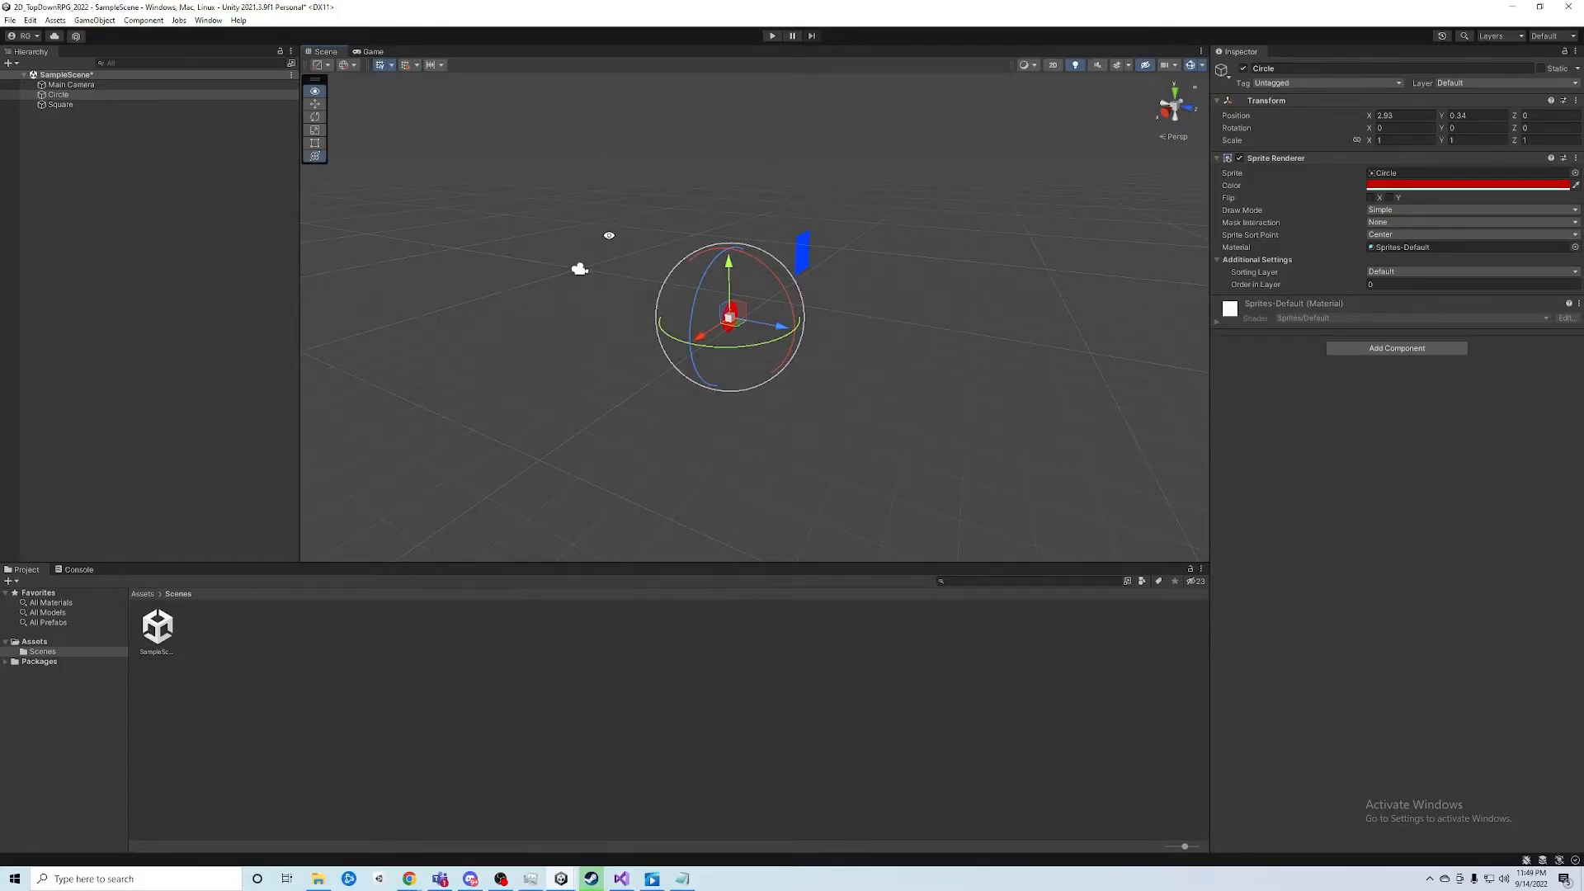
{"action": "left_click_drag", "start_coordinate": [629, 240], "coordinate": [420, 231], "text": "alt"}
{"action": "left_click_drag", "start_coordinate": [534, 269], "coordinate": [575, 251], "text": "alt"}
{"action": "left_click_drag", "start_coordinate": [663, 275], "coordinate": [649, 314], "text": "alt"}
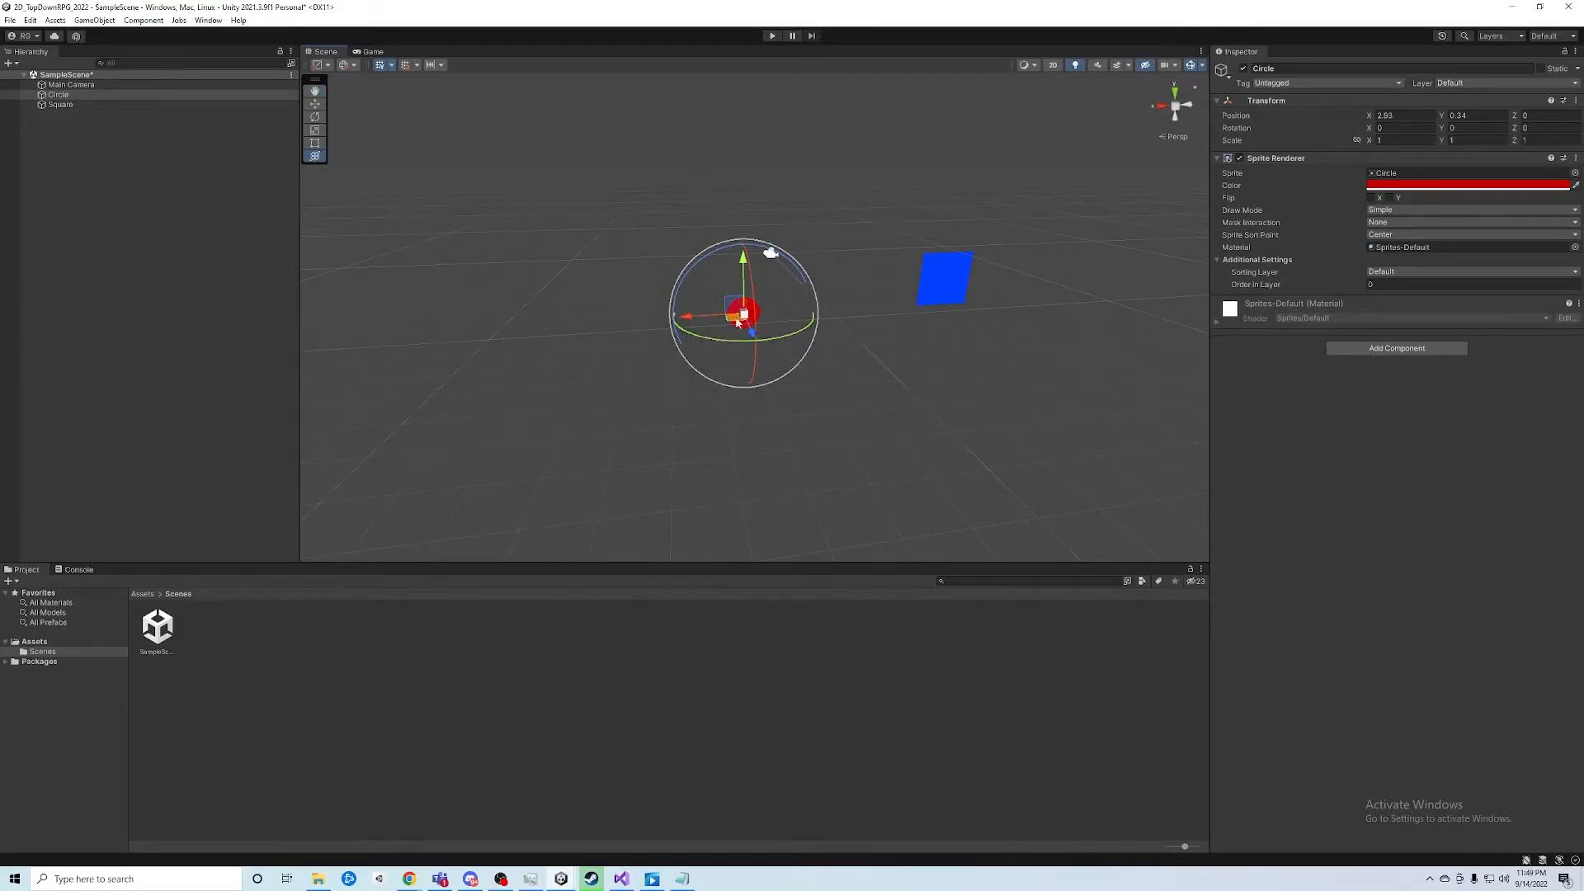
{"action": "left_click_drag", "start_coordinate": [691, 312], "coordinate": [612, 344], "text": "alt"}
Examine the Circle and Square in the perspective view from nearer and farther distances and shifted viewpoints
{"action": "scroll", "coordinate": [606, 325], "scroll_direction": "down", "scroll_amount": 3}
{"action": "scroll", "coordinate": [602, 324], "scroll_direction": "up", "scroll_amount": 3}
{"action": "scroll", "coordinate": [603, 320], "scroll_direction": "up", "scroll_amount": 3}
{"action": "middle_click_drag", "start_coordinate": [640, 165], "coordinate": [558, 266]}
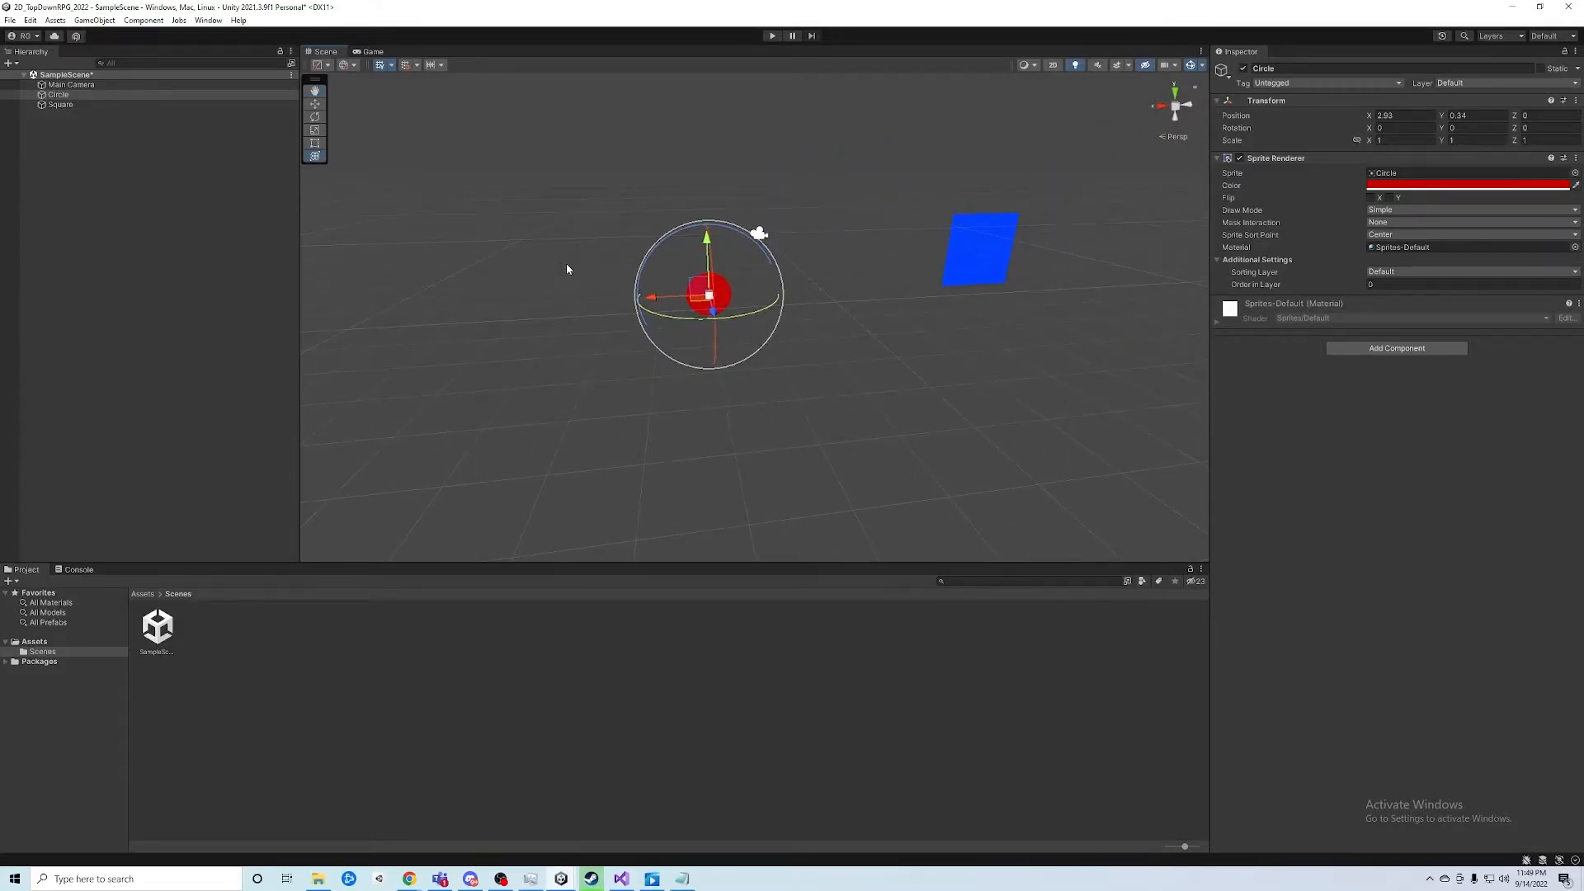
{"action": "left_click_drag", "start_coordinate": [612, 269], "coordinate": [513, 275], "text": "alt"}
{"action": "scroll", "coordinate": [594, 261], "scroll_direction": "down", "scroll_amount": 2}
{"action": "scroll", "coordinate": [594, 264], "scroll_direction": "up", "scroll_amount": 7}
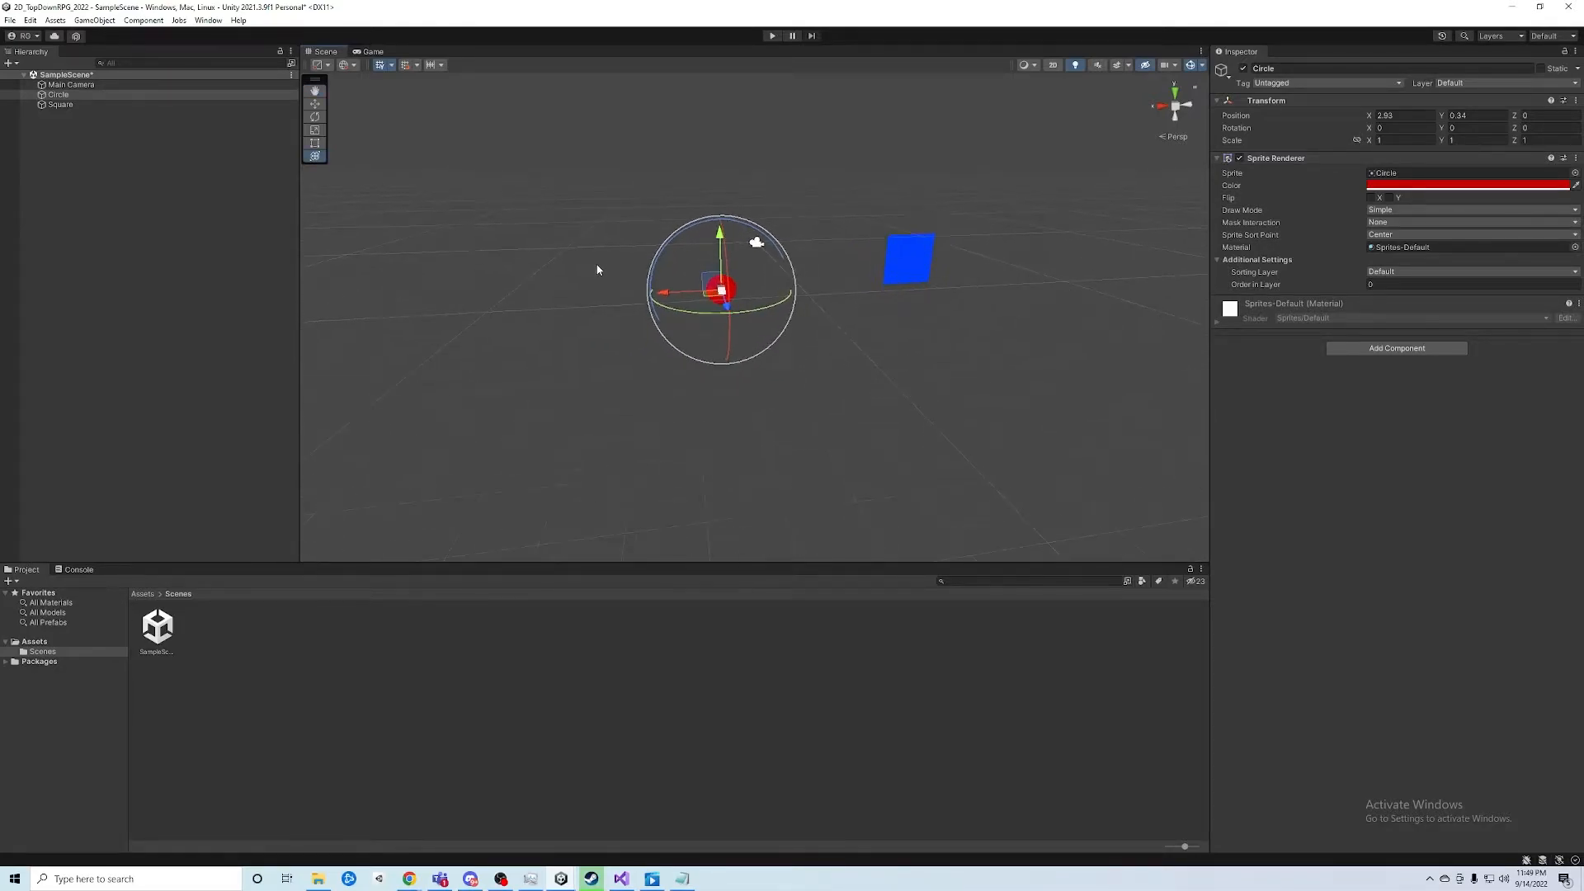
{"action": "scroll", "coordinate": [591, 277], "scroll_direction": "down", "scroll_amount": 2}
{"action": "scroll", "coordinate": [590, 281], "scroll_direction": "up", "scroll_amount": 4}
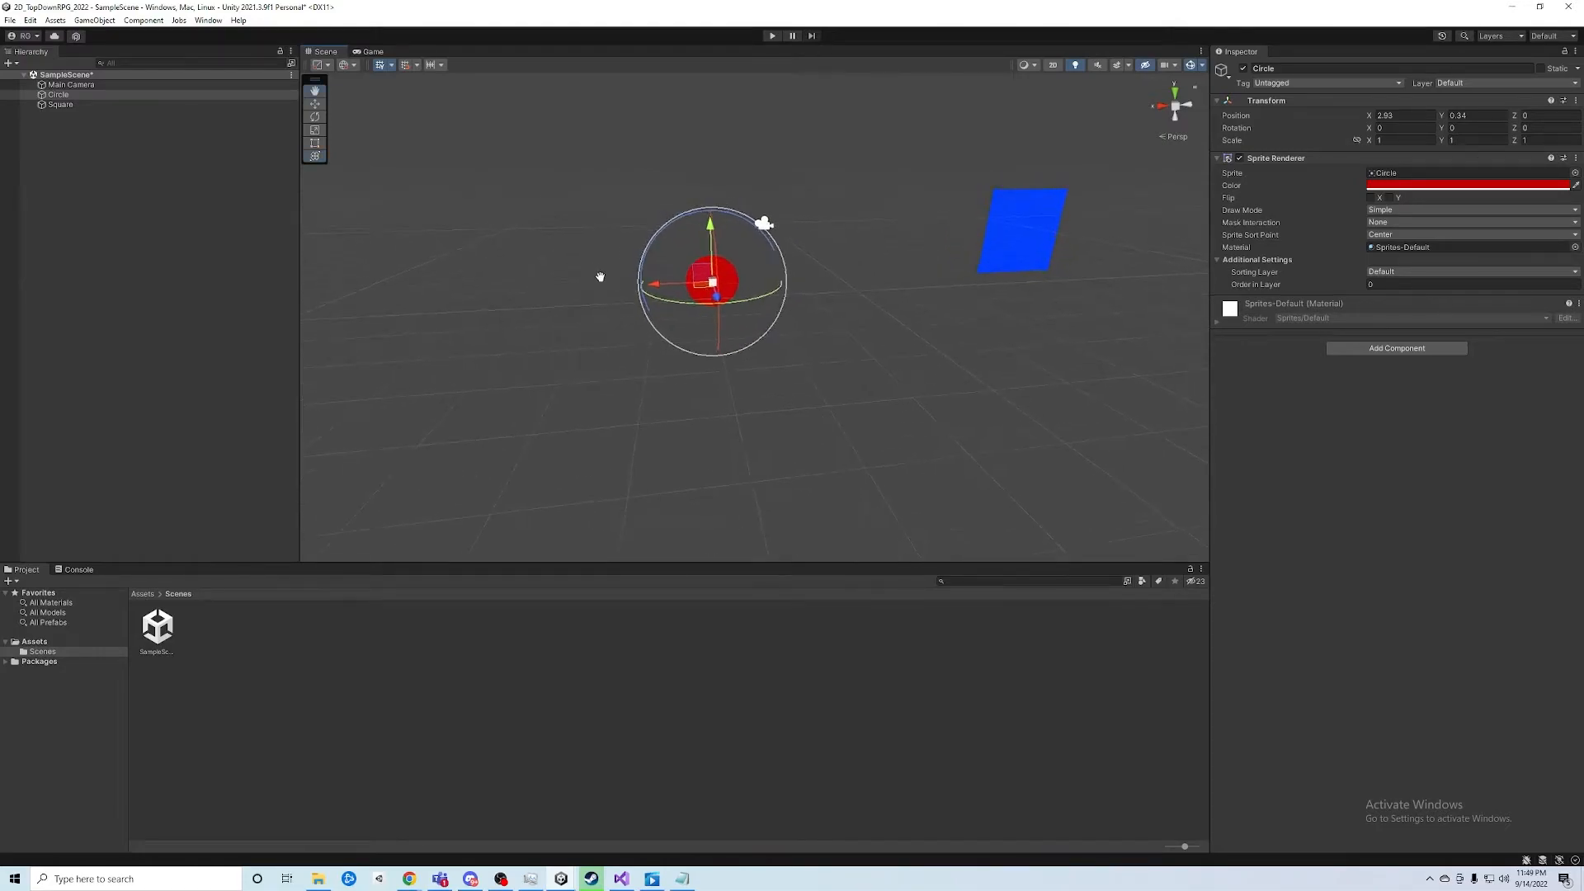
{"action": "scroll", "coordinate": [633, 290], "scroll_direction": "up", "scroll_amount": 1}
{"action": "scroll", "coordinate": [634, 292], "scroll_direction": "down", "scroll_amount": 3}
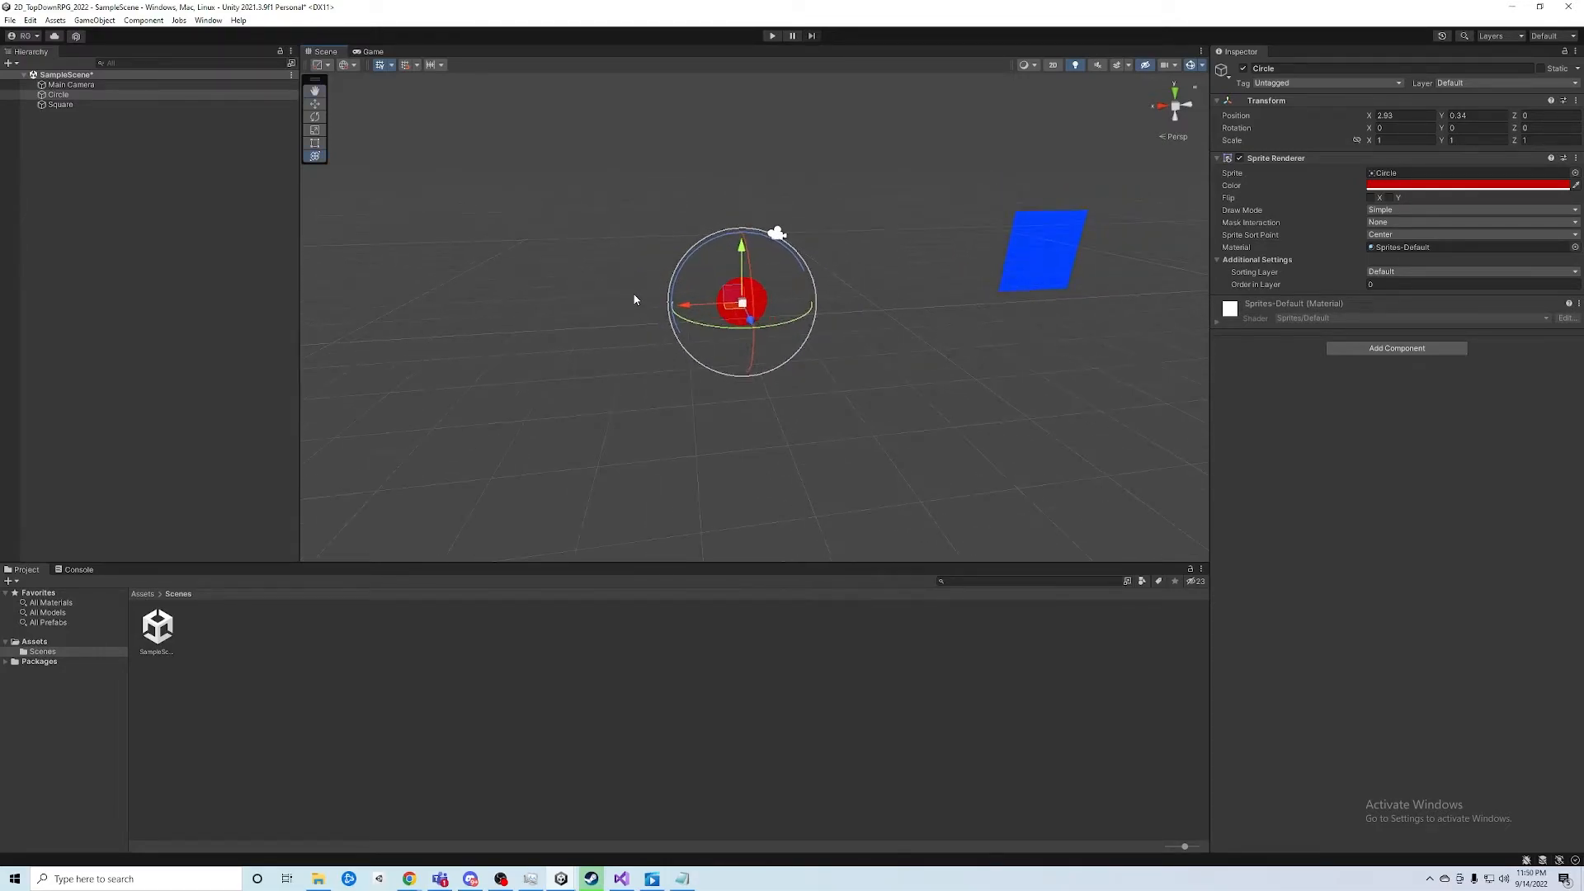
Examine the Circle and Square in the perspective Scene view by flying the camera closer, farther and sideways
{"action": "scroll", "coordinate": [629, 291], "scroll_direction": "up", "scroll_amount": 2}
{"action": "scroll", "coordinate": [628, 294], "scroll_direction": "up", "scroll_amount": 3}
{"action": "scroll", "coordinate": [628, 294], "scroll_direction": "up", "scroll_amount": 2}
{"action": "scroll", "coordinate": [629, 295], "scroll_direction": "down", "scroll_amount": 2}
{"action": "scroll", "coordinate": [628, 292], "scroll_direction": "down", "scroll_amount": 3}
{"action": "scroll", "coordinate": [628, 292], "scroll_direction": "up", "scroll_amount": 3}
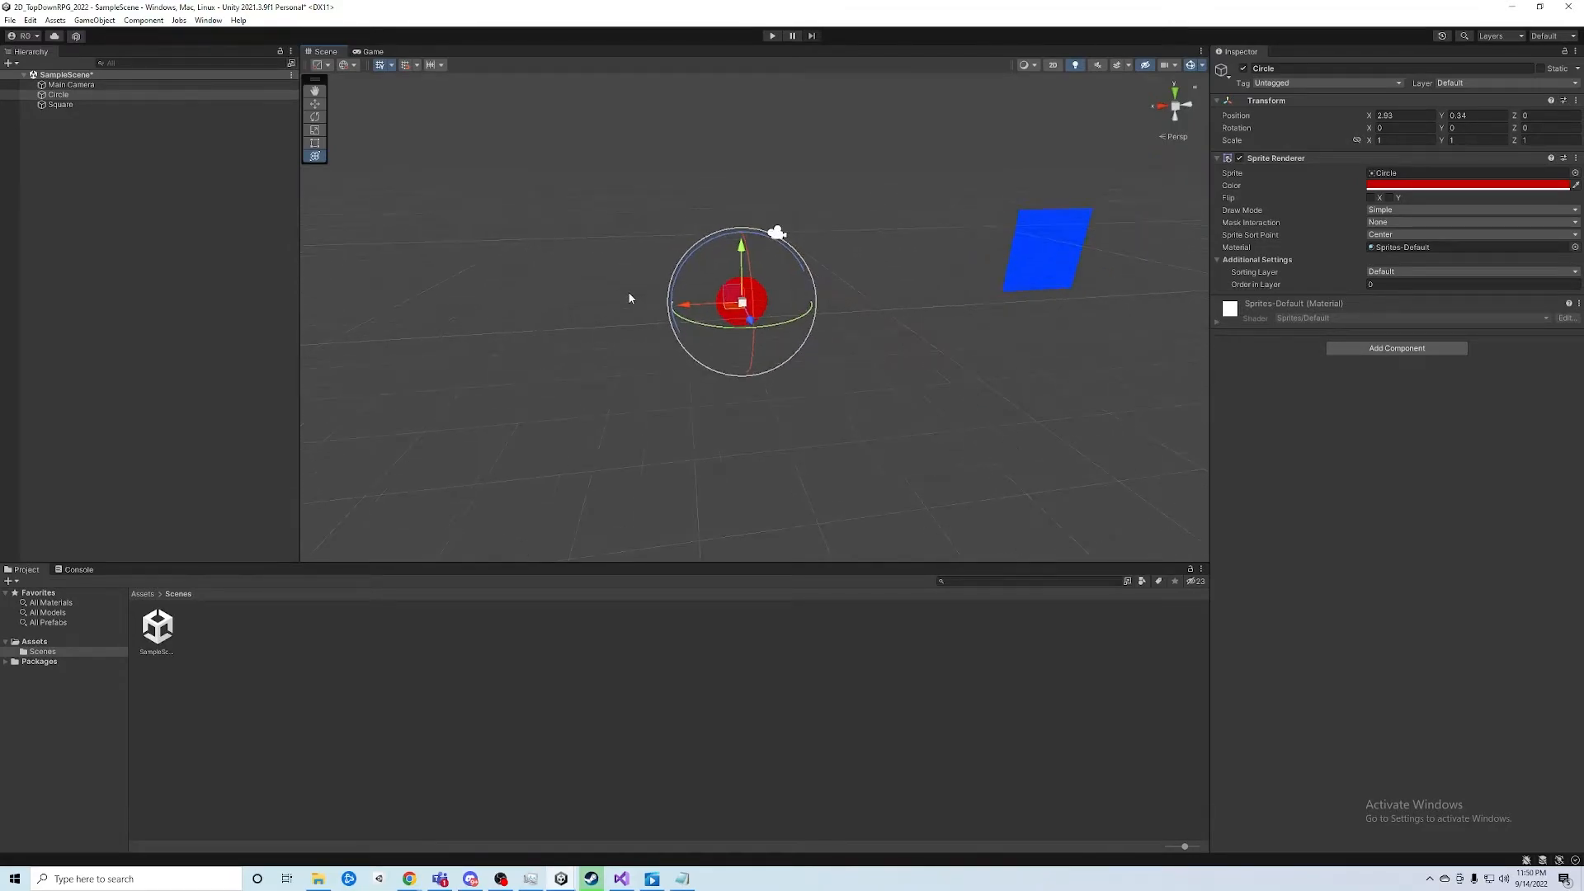
{"action": "right_click_drag", "start_coordinate": [628, 292], "coordinate": [628, 291]}
{"action": "key", "text": "s"}
{"action": "scroll", "coordinate": [629, 291], "scroll_direction": "down", "scroll_amount": 15, "text": "alt"}
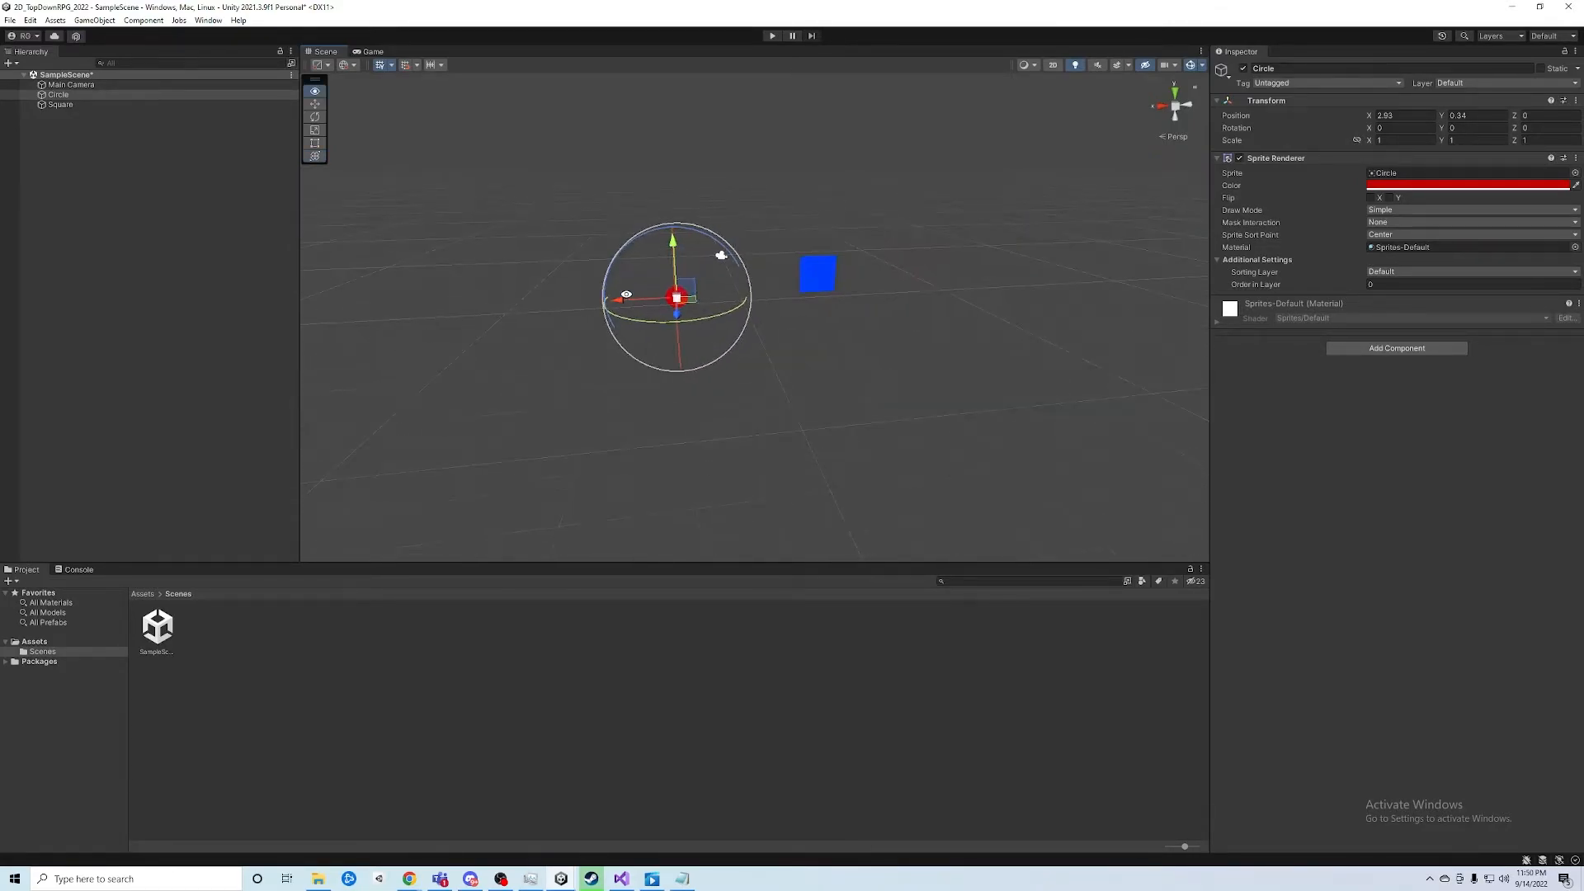
{"action": "middle_click_drag", "start_coordinate": [666, 242], "coordinate": [421, 243]}
{"action": "key", "text": "s"}
{"action": "right_click_drag", "start_coordinate": [540, 244], "coordinate": [551, 258]}
{"action": "scroll", "coordinate": [553, 259], "scroll_direction": "up", "scroll_amount": 10, "text": "alt"}
{"action": "middle_click_drag", "start_coordinate": [817, 244], "coordinate": [326, 414]}
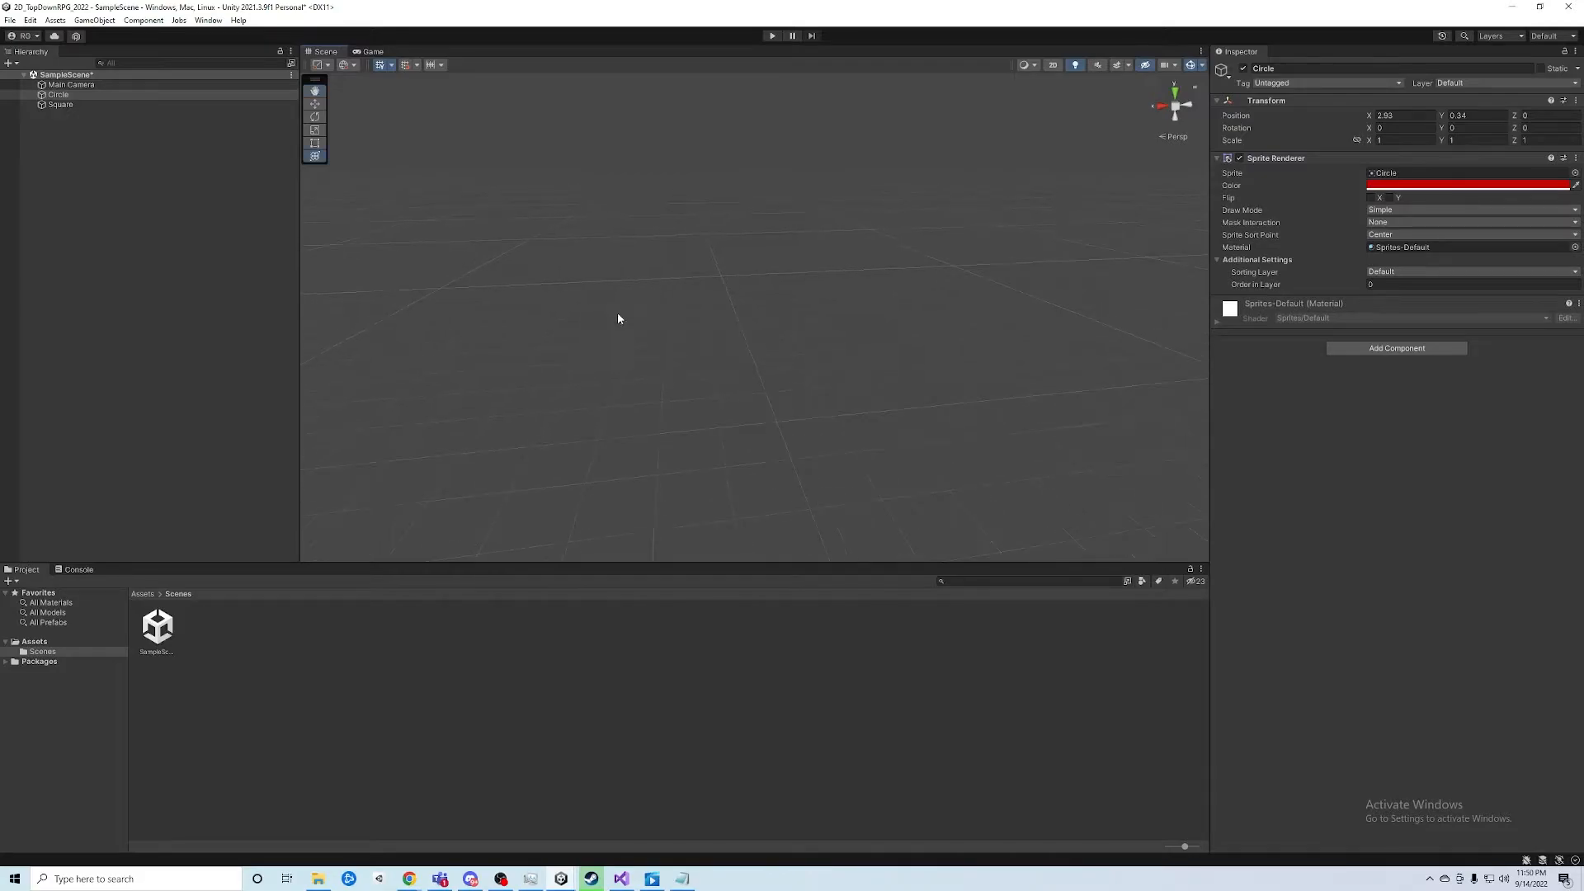
Frame the selected Circle in the Scene view and examine both sprites from closer and wider distances
{"action": "key", "text": "f"}
{"action": "scroll", "coordinate": [660, 306], "scroll_direction": "up", "scroll_amount": 8}
{"action": "middle_click_drag", "start_coordinate": [521, 291], "coordinate": [754, 255]}
{"action": "scroll", "coordinate": [824, 225], "scroll_direction": "up", "scroll_amount": 2}
{"action": "middle_click_drag", "start_coordinate": [898, 199], "coordinate": [699, 207]}
{"action": "scroll", "coordinate": [657, 271], "scroll_direction": "up", "scroll_amount": 4}
{"action": "middle_click_drag", "start_coordinate": [632, 270], "coordinate": [678, 247]}
{"action": "scroll", "coordinate": [695, 263], "scroll_direction": "up", "scroll_amount": 5}
{"action": "scroll", "coordinate": [684, 233], "scroll_direction": "down", "scroll_amount": 8}
{"action": "scroll", "coordinate": [685, 255], "scroll_direction": "up", "scroll_amount": 5}
{"action": "scroll", "coordinate": [637, 244], "scroll_direction": "down", "scroll_amount": 3}
{"action": "scroll", "coordinate": [636, 246], "scroll_direction": "up", "scroll_amount": 1}
{"action": "scroll", "coordinate": [636, 246], "scroll_direction": "down", "scroll_amount": 2}
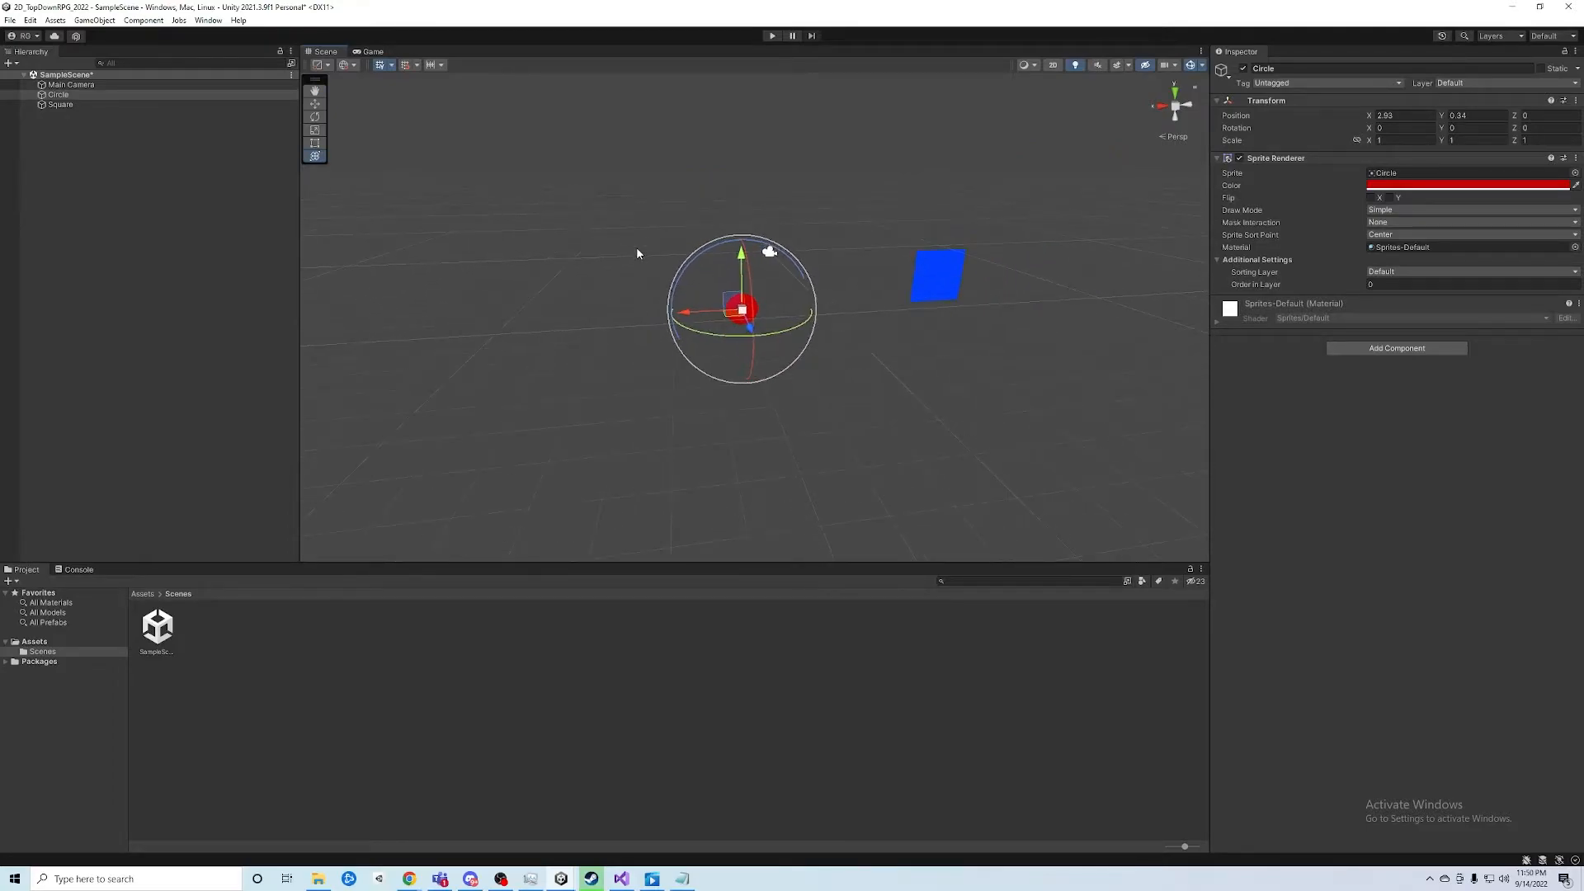
{"action": "scroll", "coordinate": [636, 245], "scroll_direction": "up", "scroll_amount": 1}
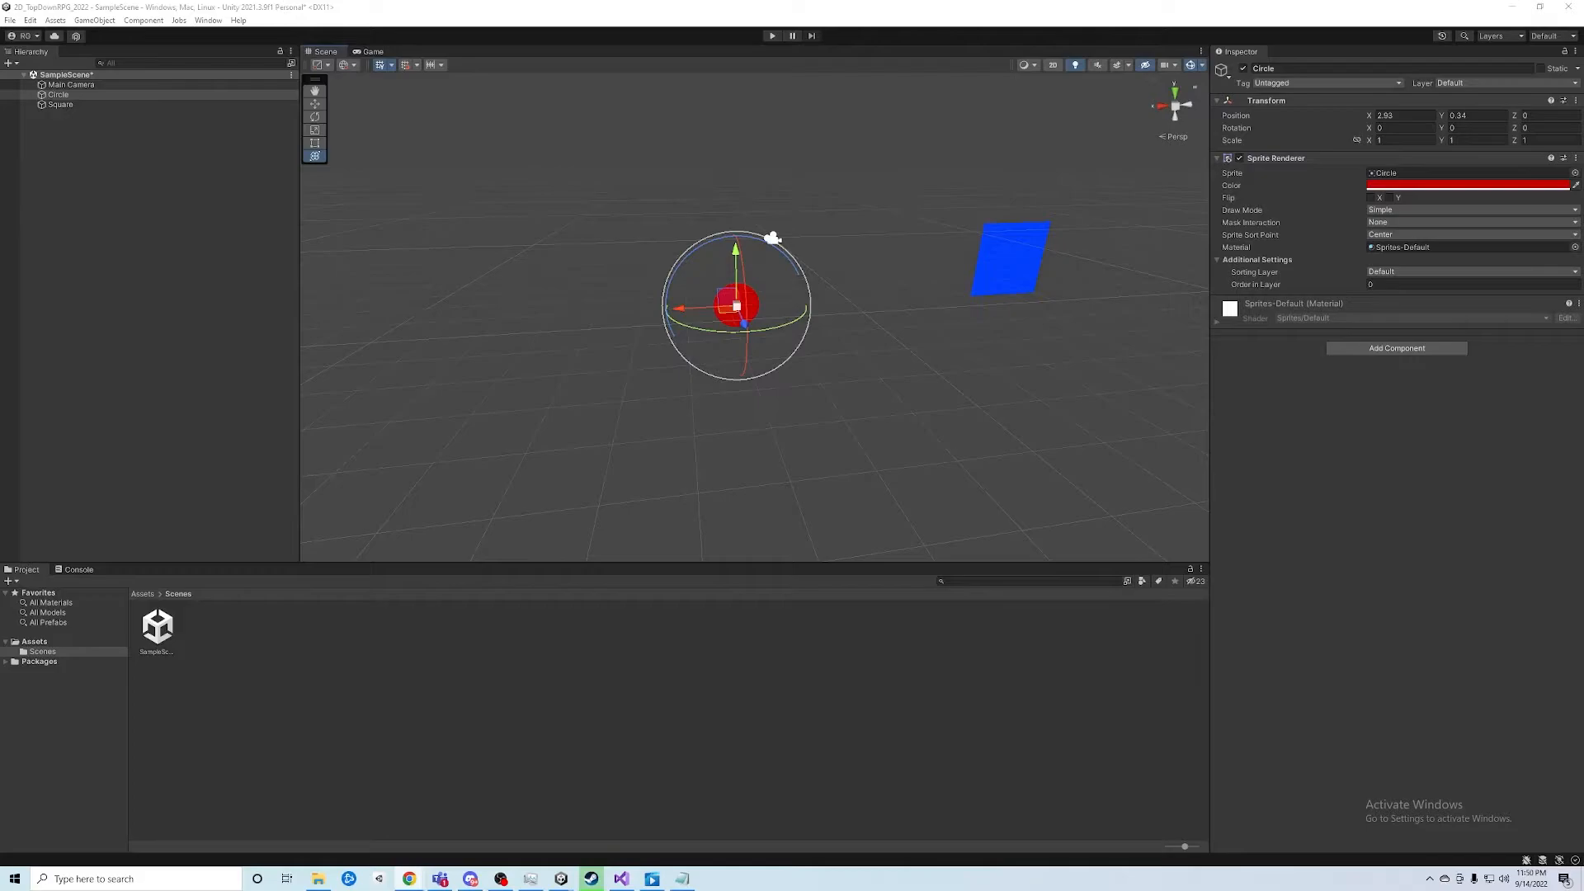
{"action": "right_click", "coordinate": [254, 648]}
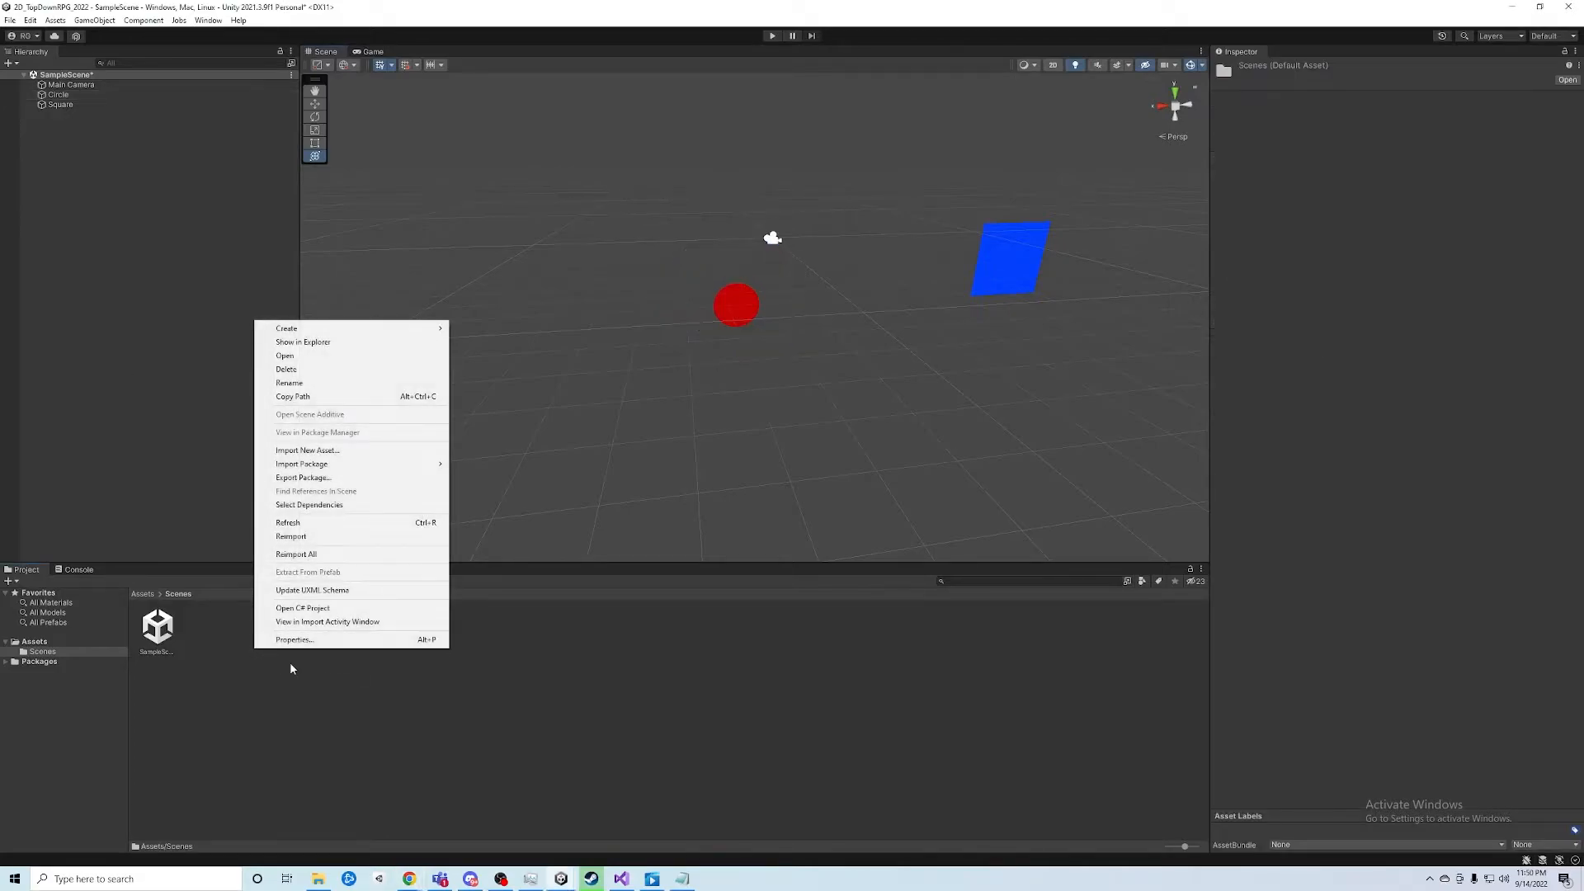
{"action": "mouse_move", "coordinate": [384, 327]}
{"action": "left_click", "coordinate": [218, 655]}
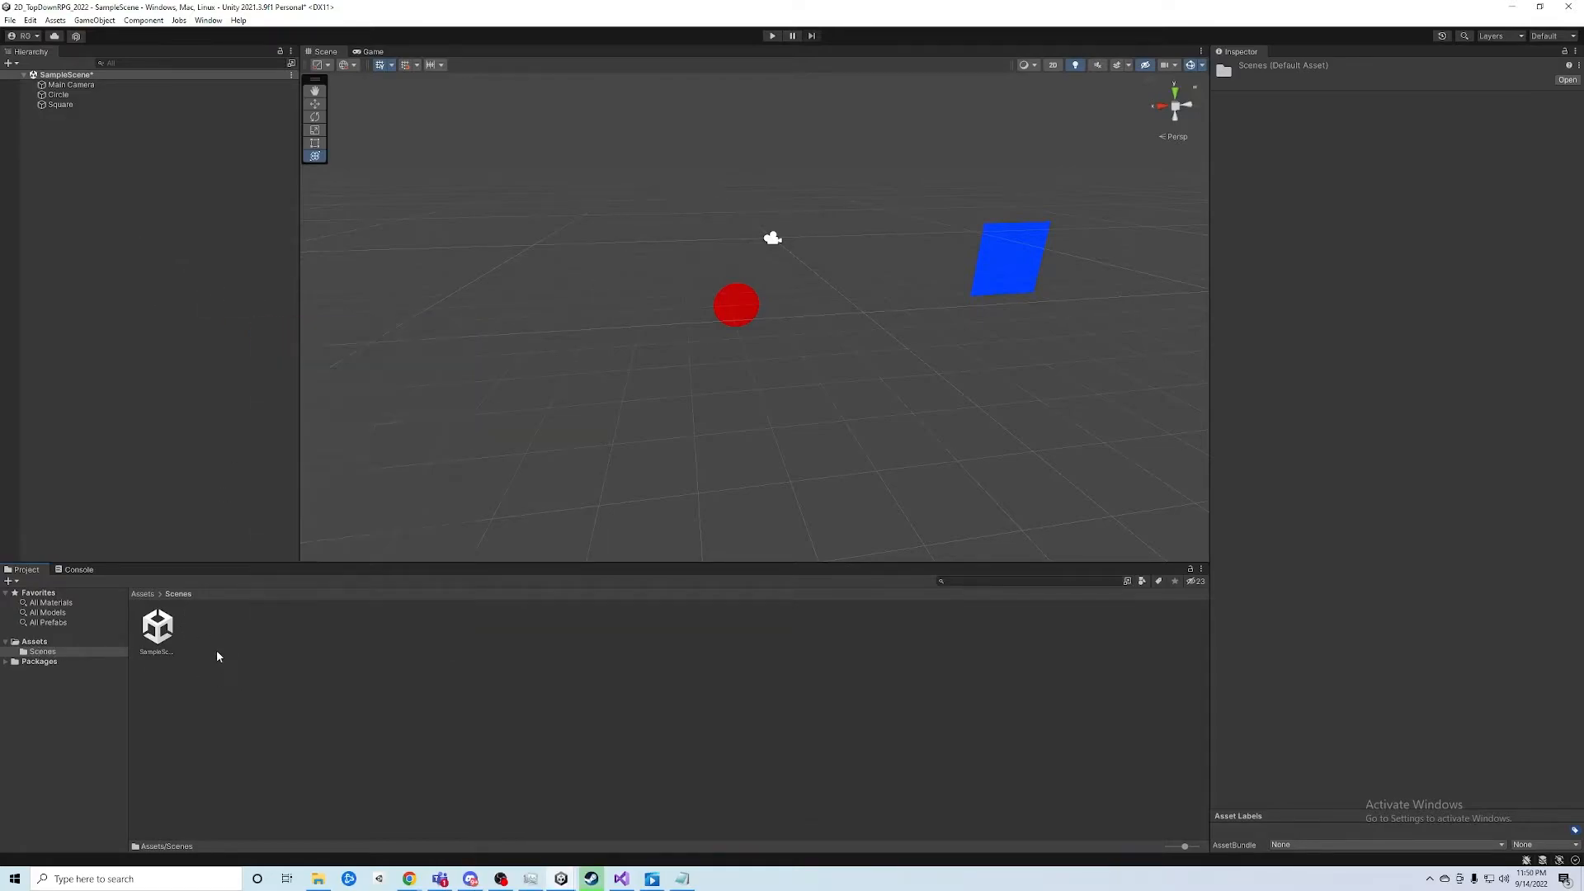
Create a new scene asset named AdventureField in the Scenes folder
{"action": "right_click", "coordinate": [322, 662]}
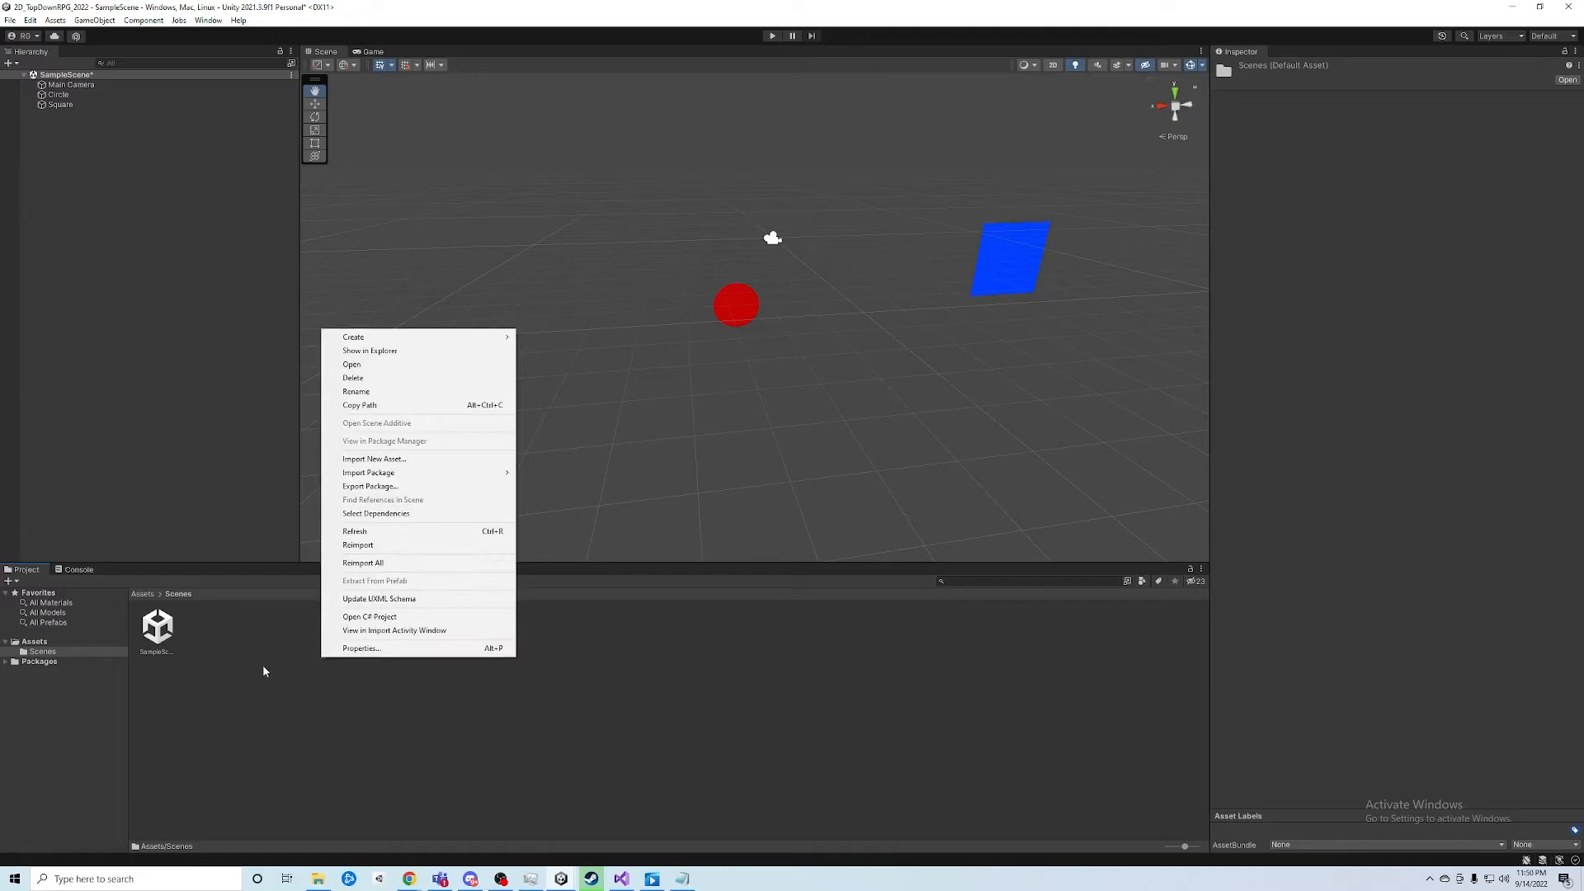
{"action": "mouse_move", "coordinate": [375, 339]}
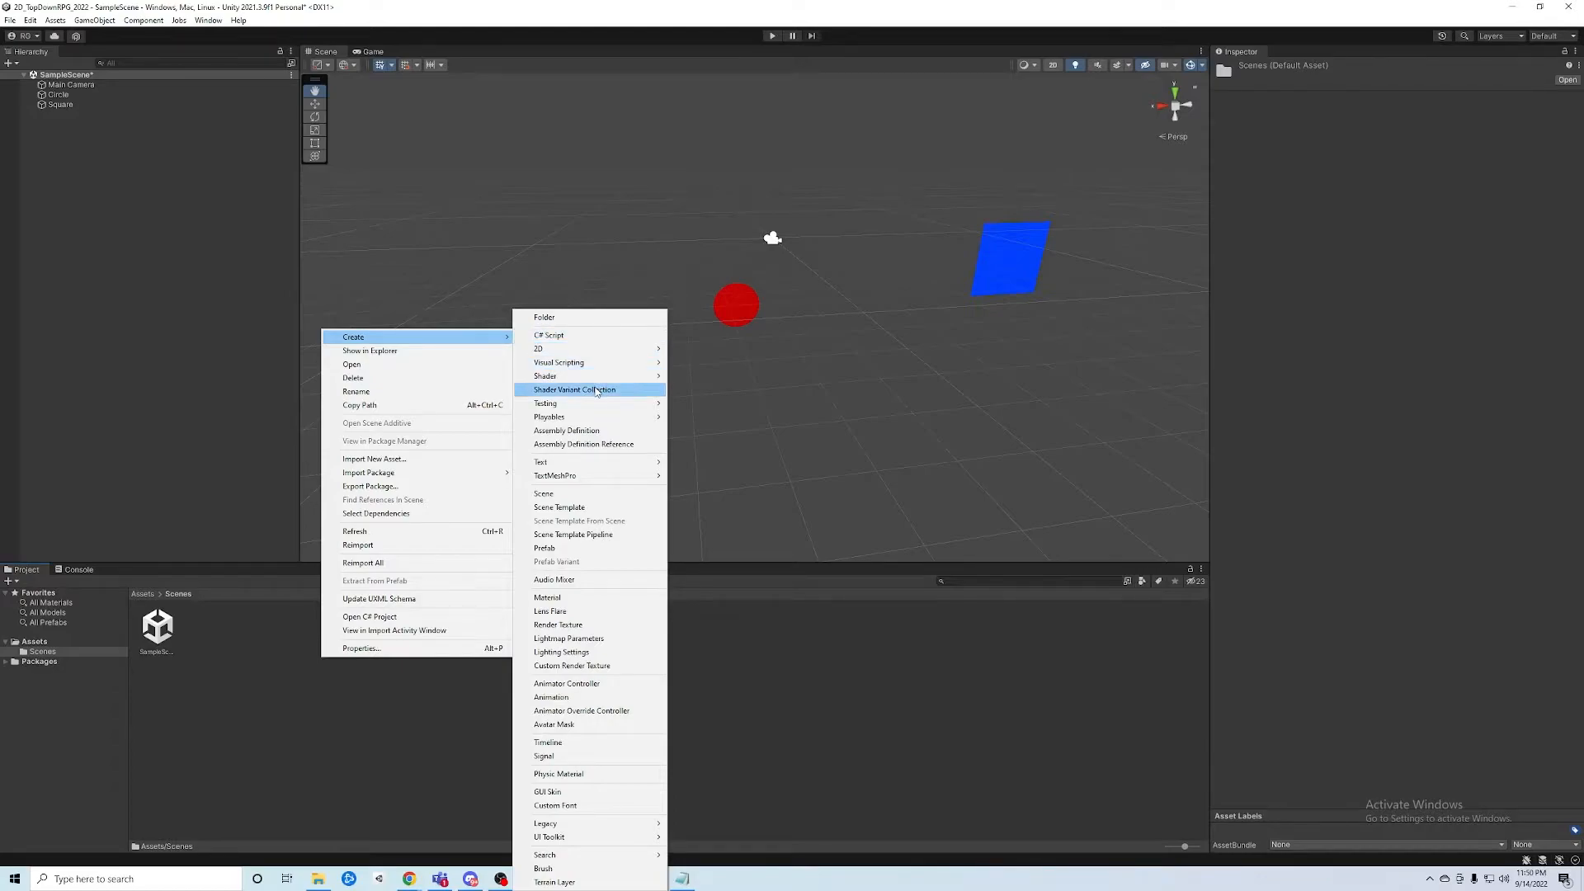
{"action": "left_click", "coordinate": [572, 495]}
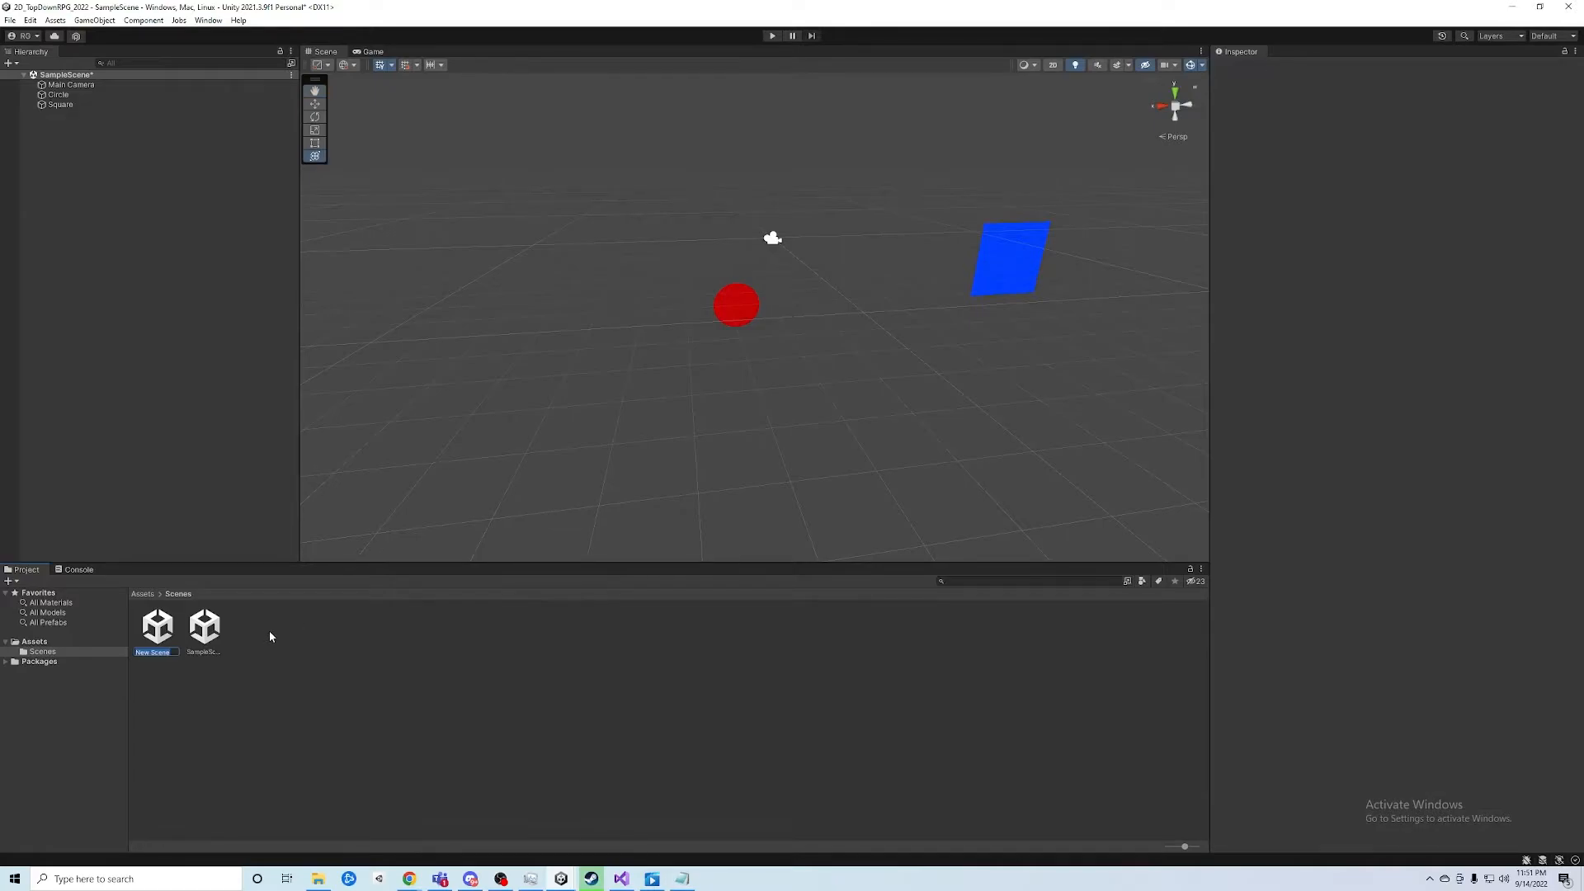
{"action": "type", "text": "AdventureField"}
{"action": "key", "text": "Return"}
Open the AdventureField scene, saving the changes to SampleScene, and switch the Scene view to 2D with the camera frame centred
{"action": "double_click", "coordinate": [158, 629]}
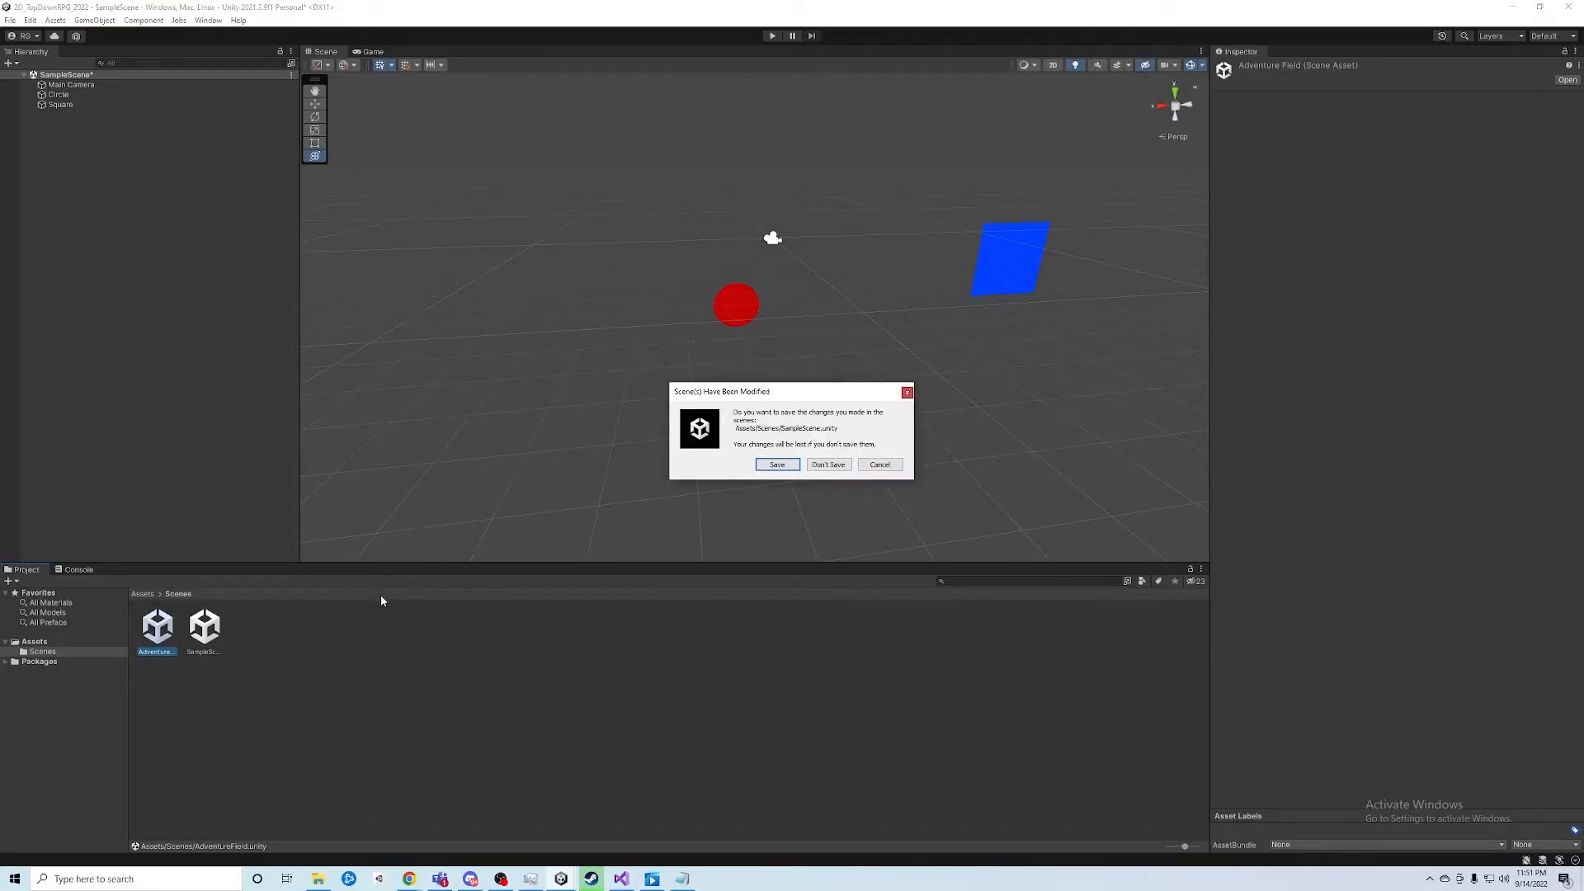
{"action": "left_click", "coordinate": [777, 465]}
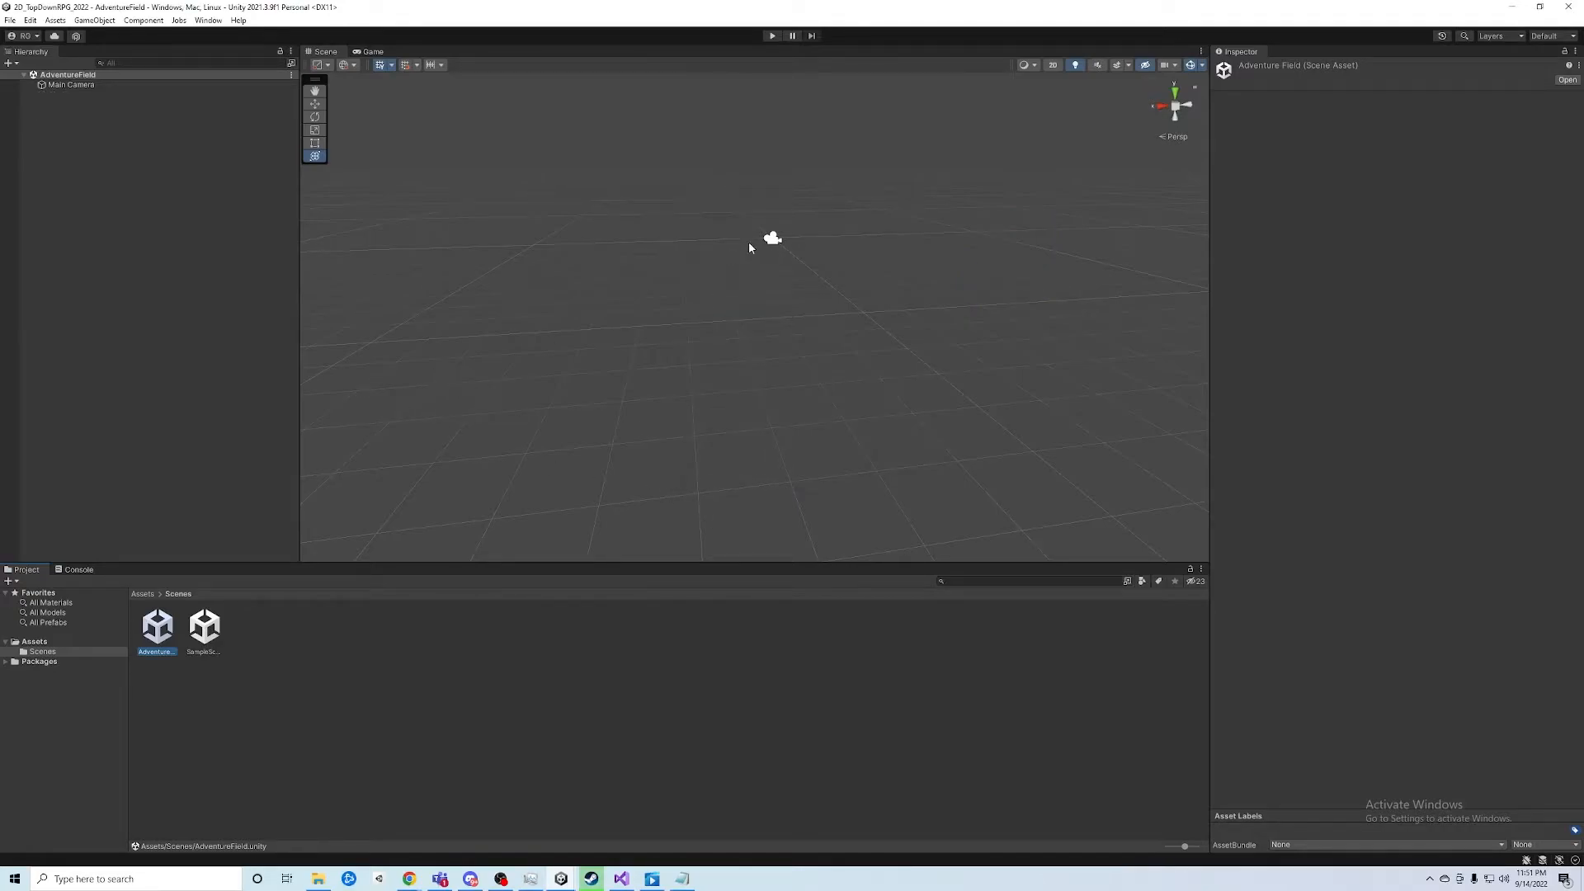
{"action": "left_click", "coordinate": [1053, 66]}
{"action": "scroll", "coordinate": [767, 243], "scroll_direction": "down", "scroll_amount": 8}
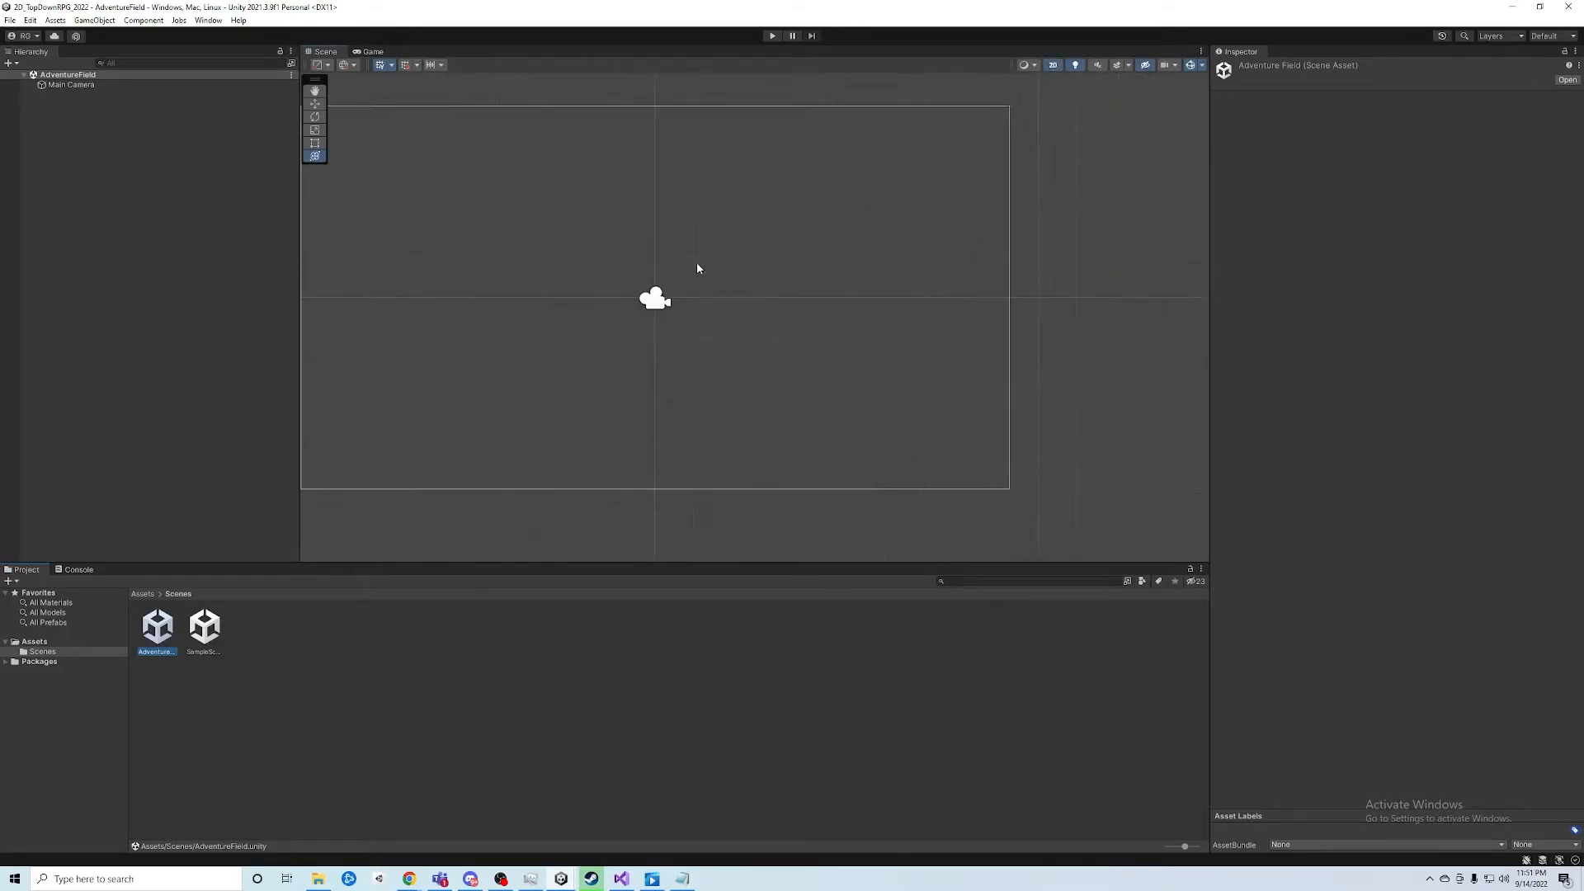
{"action": "middle_click_drag", "start_coordinate": [650, 236], "coordinate": [773, 249]}
{"action": "scroll", "coordinate": [773, 249], "scroll_direction": "up", "scroll_amount": 1}
{"action": "scroll", "coordinate": [774, 254], "scroll_direction": "up", "scroll_amount": 1}
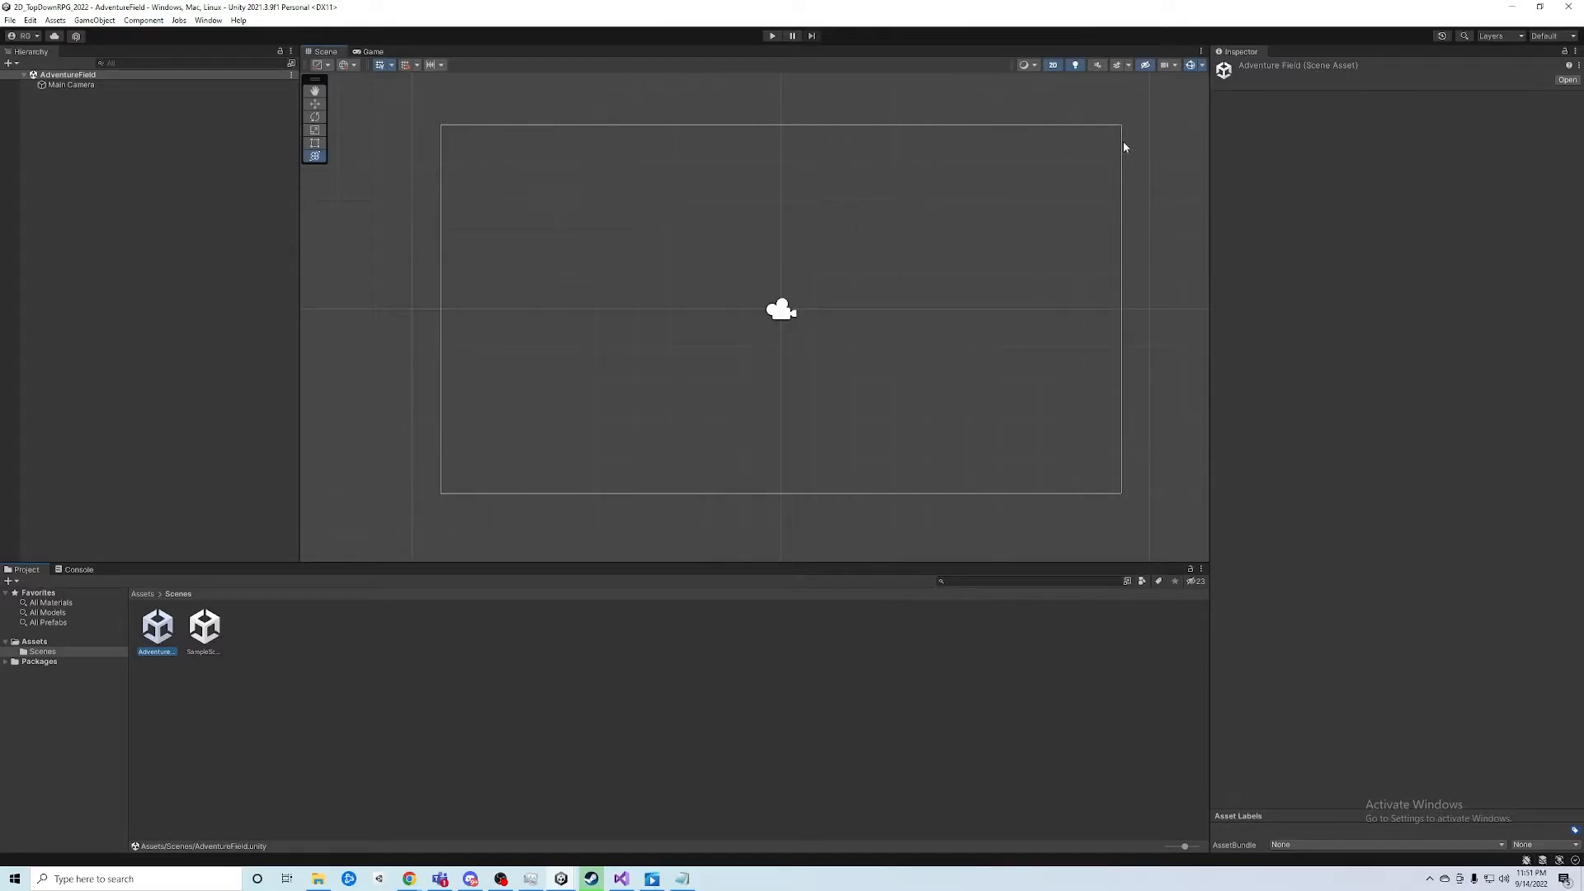
{"action": "left_click", "coordinate": [435, 537]}
{"action": "scroll", "coordinate": [621, 362], "scroll_direction": "up", "scroll_amount": 1}
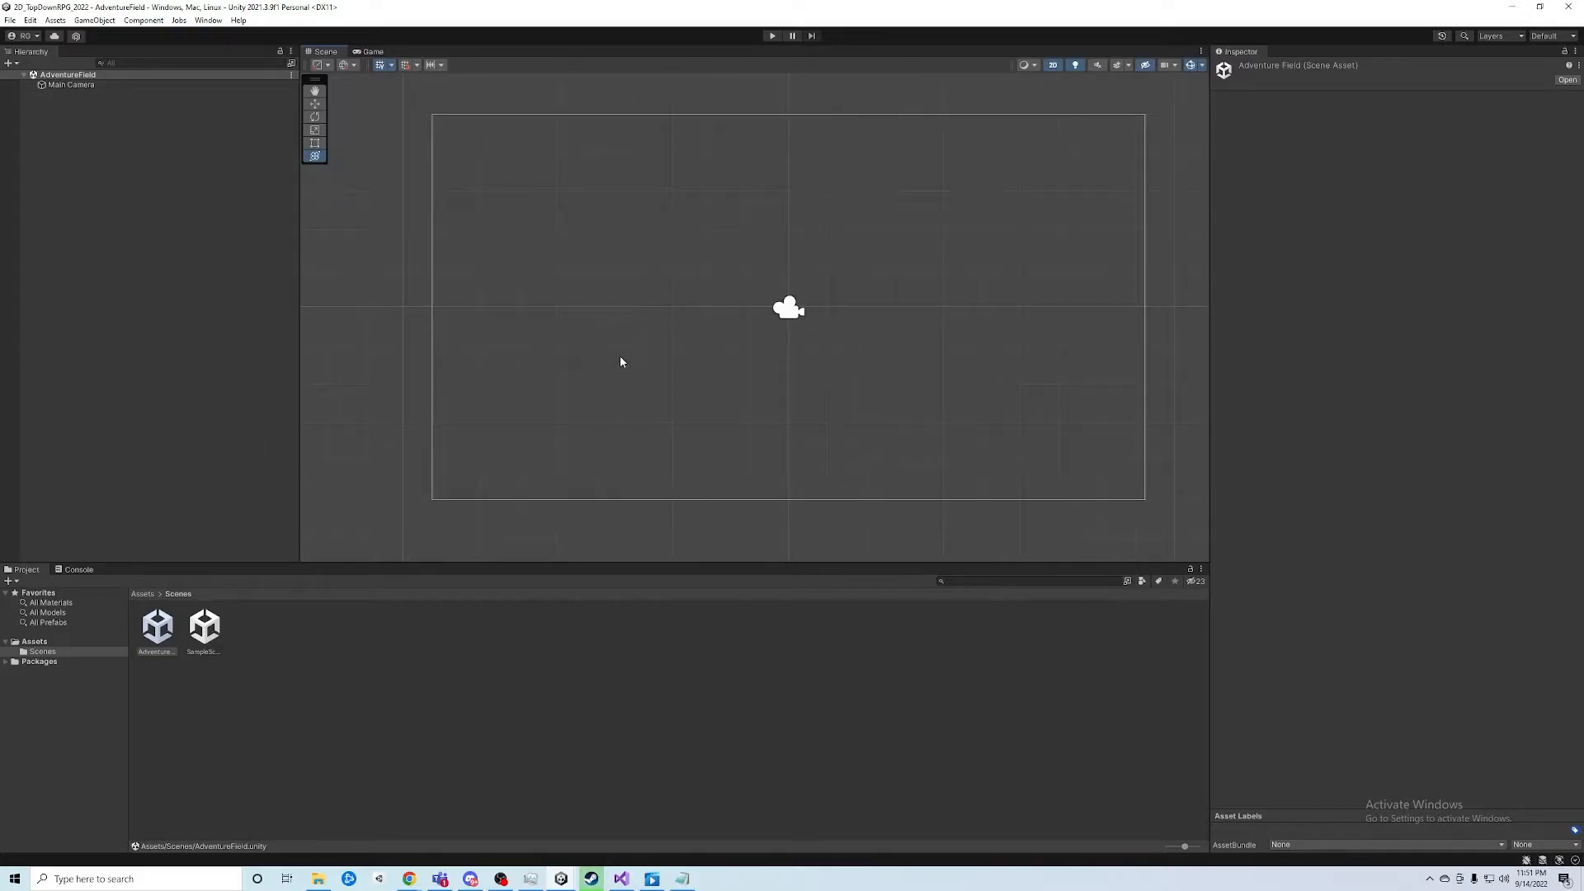
{"action": "scroll", "coordinate": [611, 423], "scroll_direction": "up", "scroll_amount": 1}
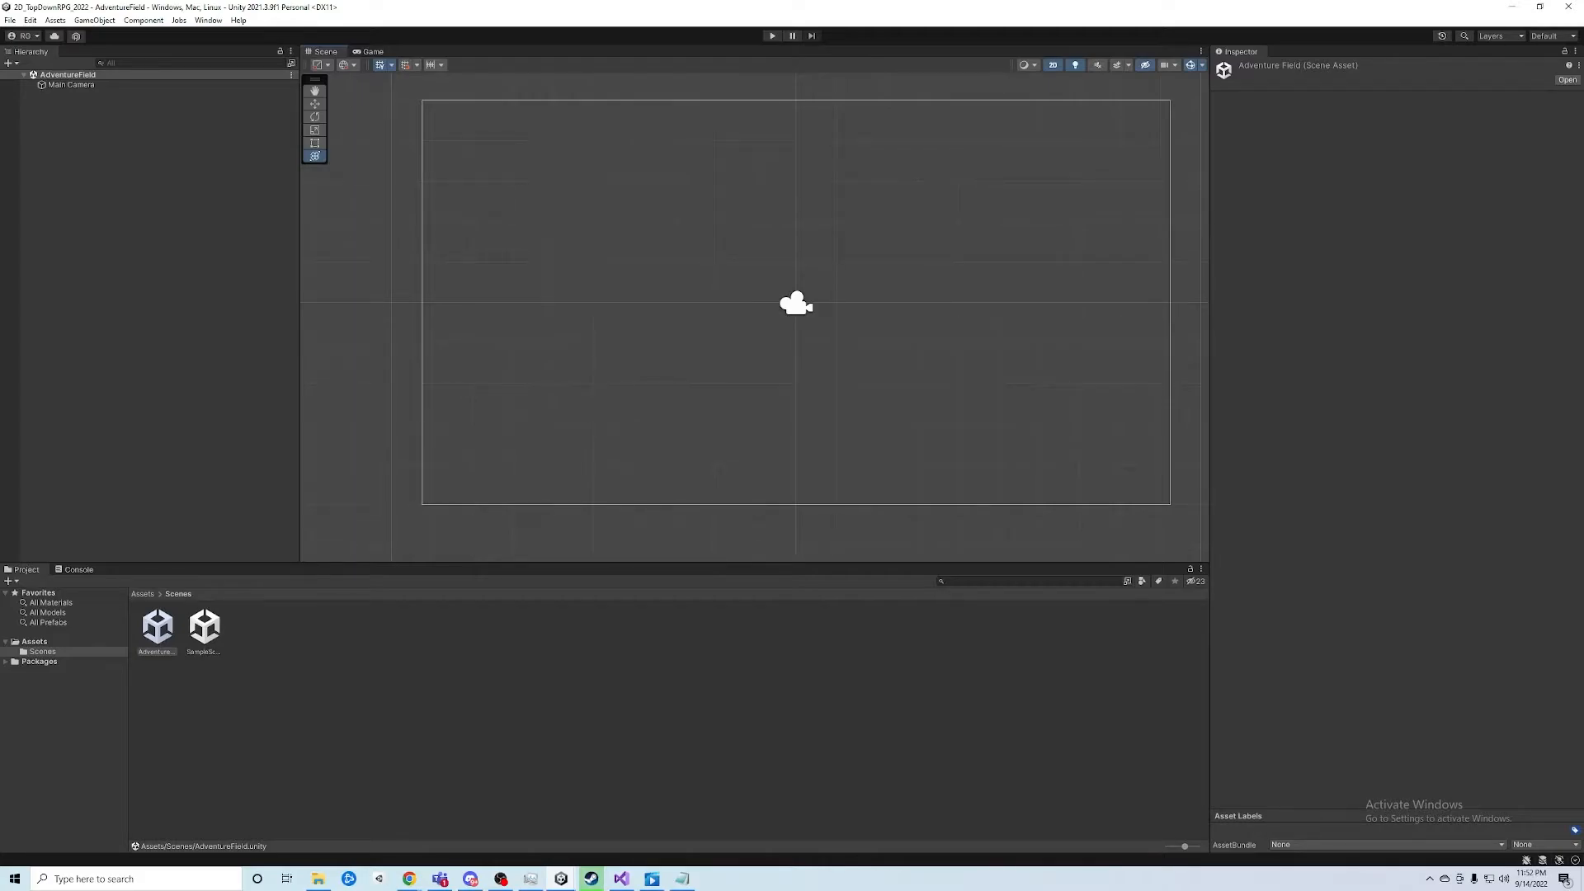
{"action": "scroll", "coordinate": [617, 305], "scroll_direction": "down", "scroll_amount": 2}
{"action": "scroll", "coordinate": [665, 303], "scroll_direction": "up", "scroll_amount": 1}
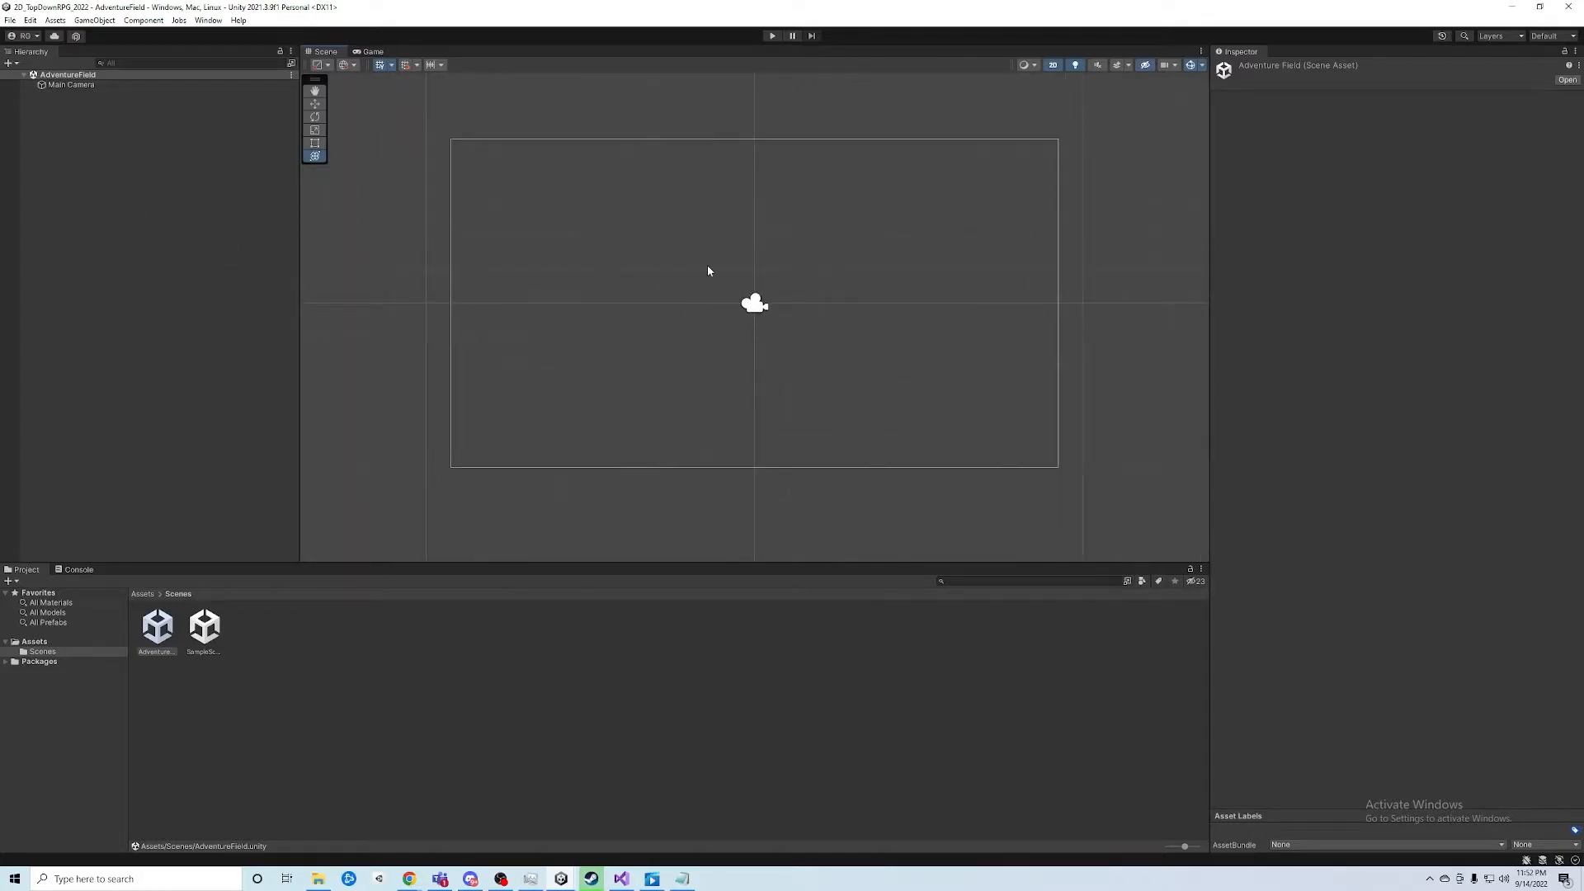
{"action": "scroll", "coordinate": [742, 262], "scroll_direction": "down", "scroll_amount": 1}
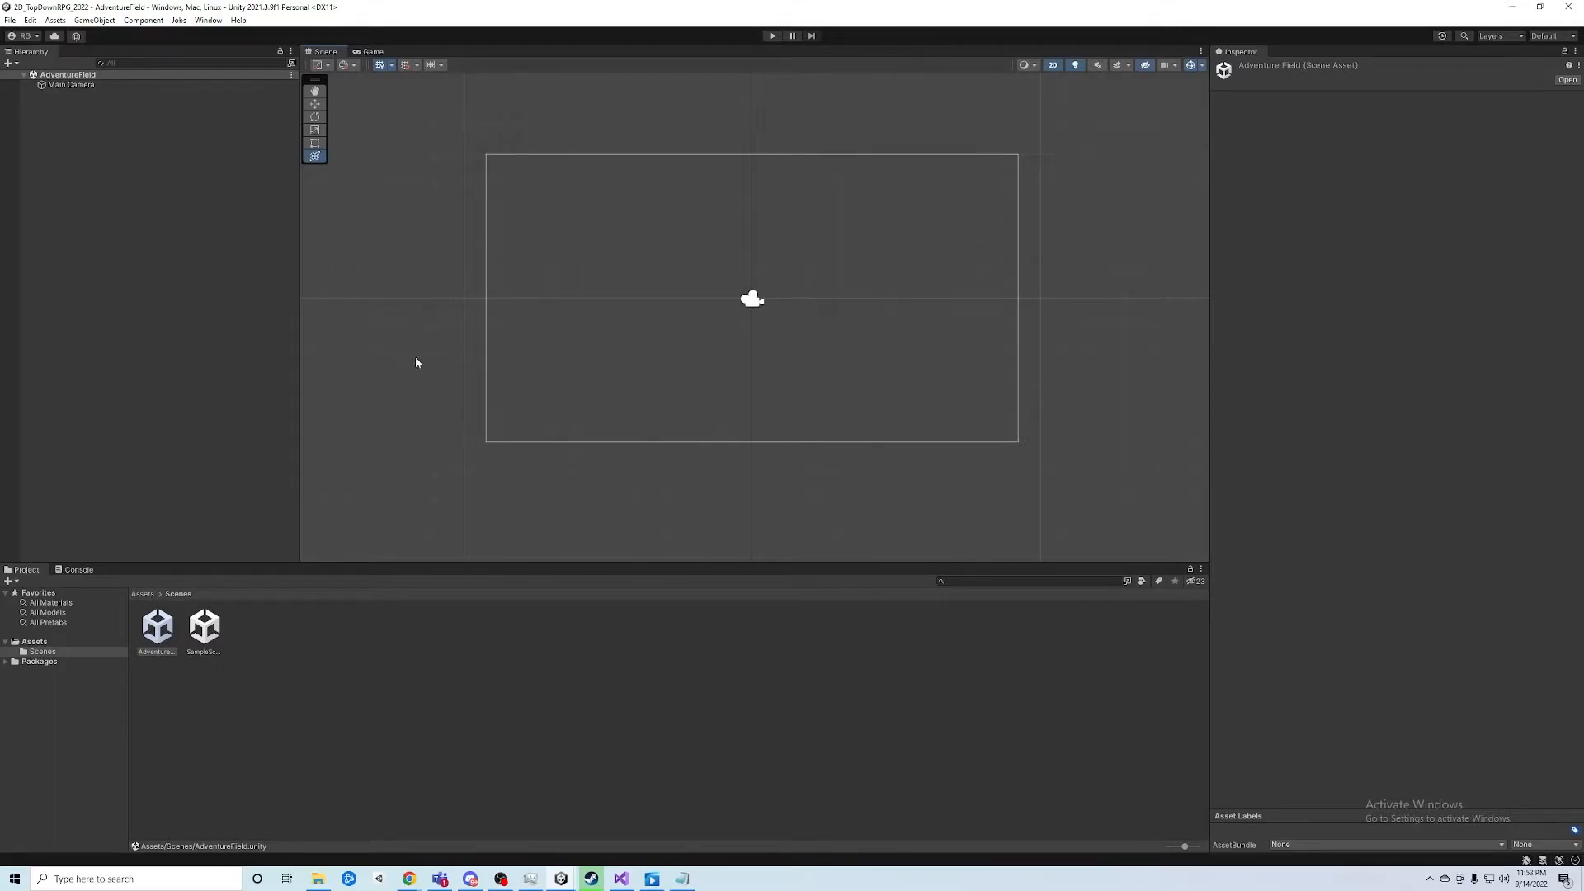
{"action": "left_click", "coordinate": [231, 301]}
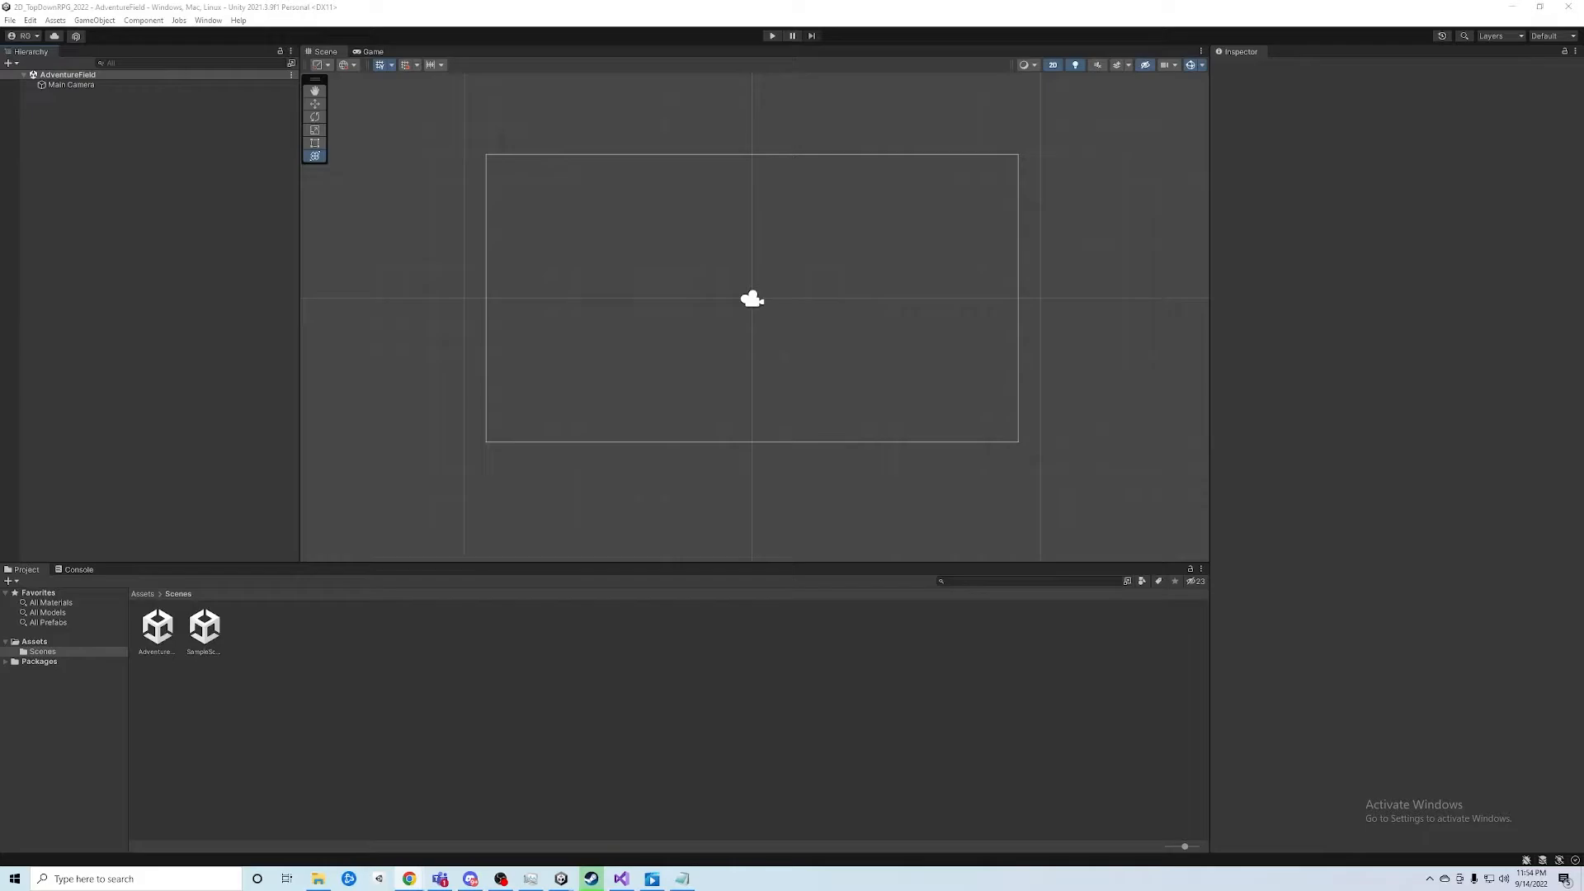
Switch to the browser showing the Tiny RPG - Forest asset page and highlight its full web address
{"action": "left_click_drag", "start_coordinate": [0, 330], "coordinate": [551, 3]}
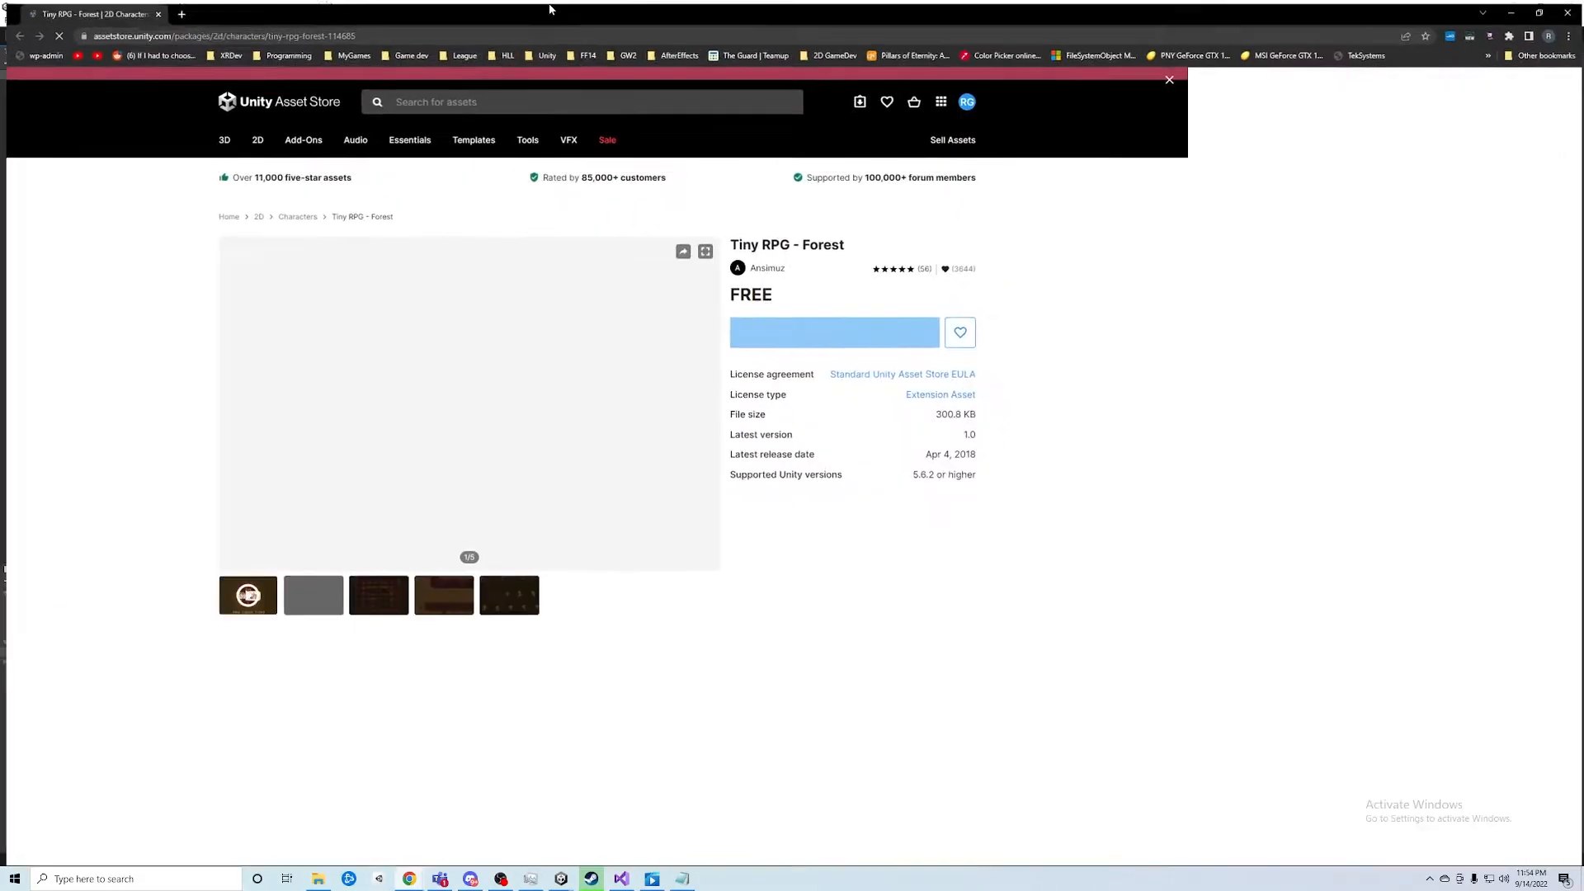
{"action": "left_click", "coordinate": [174, 33]}
{"action": "left_click", "coordinate": [172, 32]}
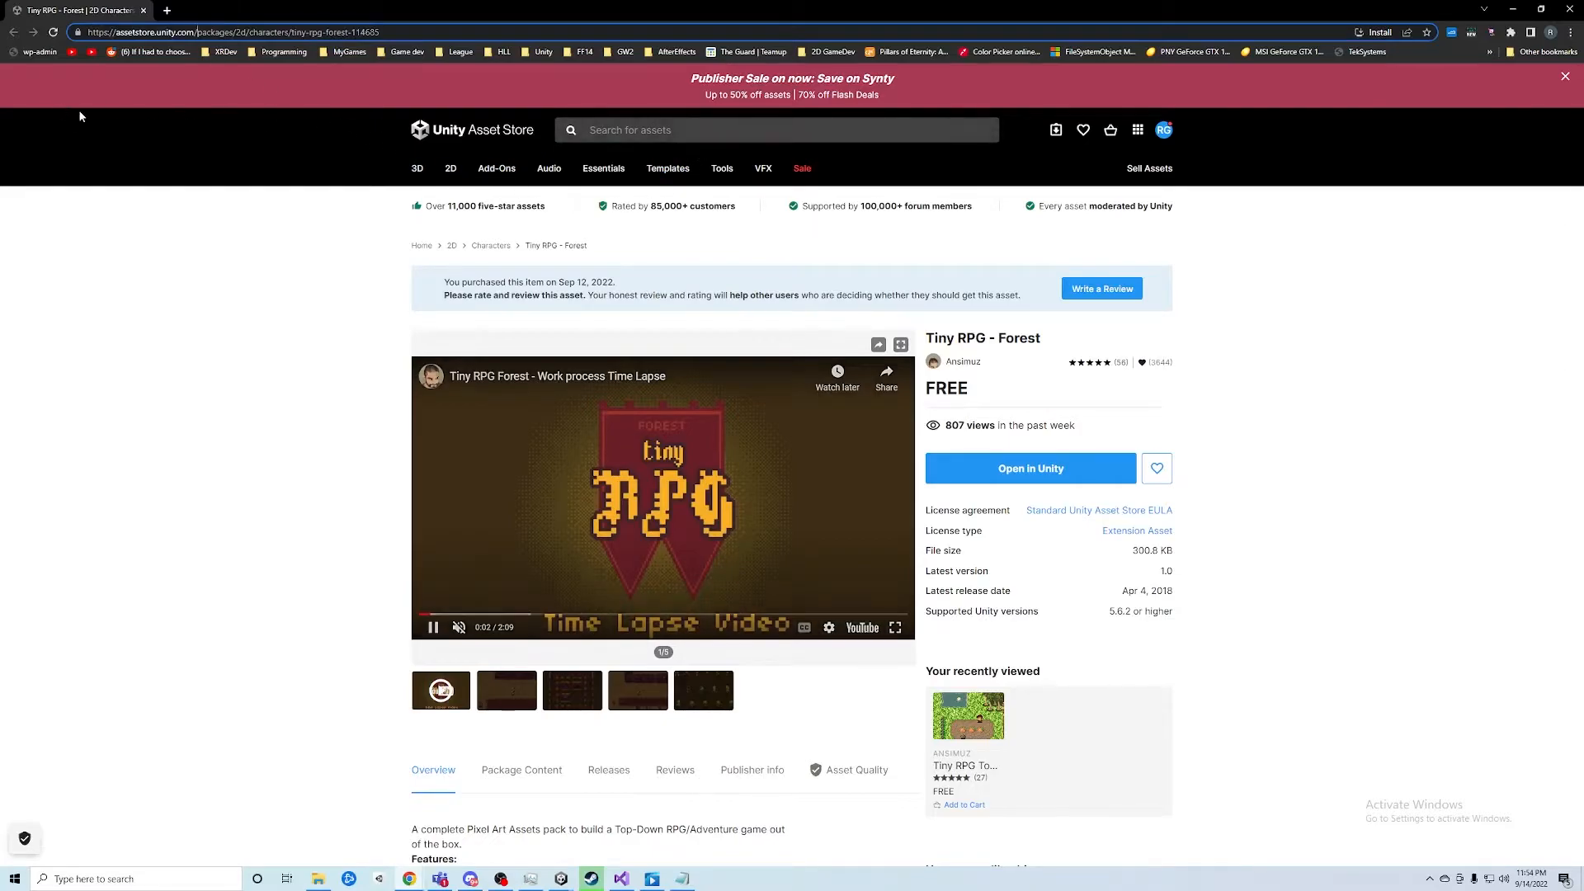
{"action": "left_click_drag", "start_coordinate": [379, 32], "coordinate": [87, 32]}
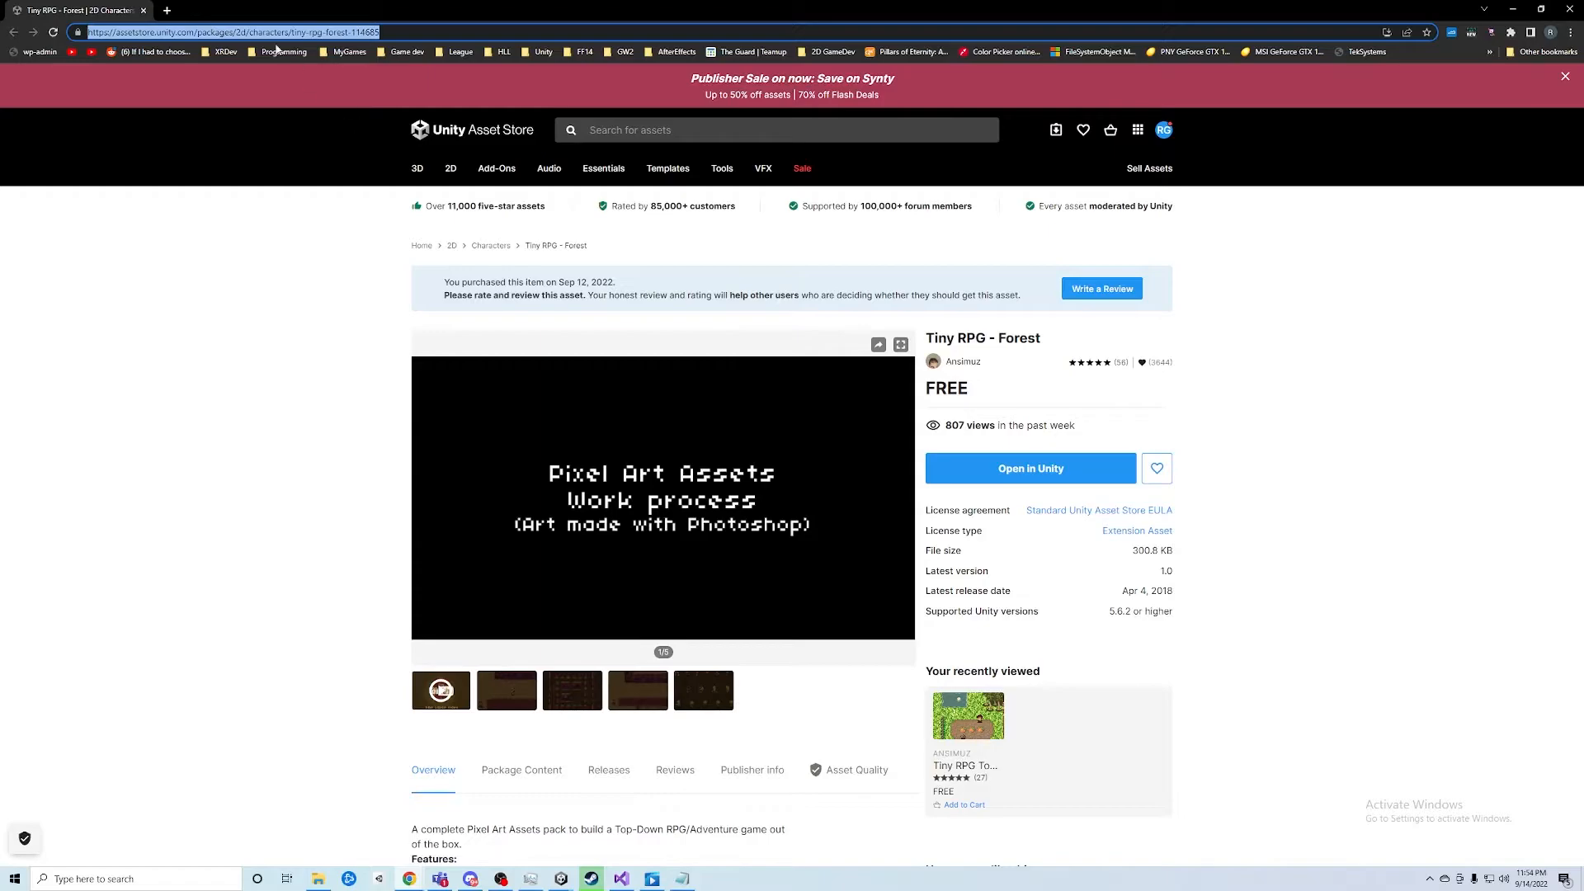
Search the web for "unity asset store" in a new browser tab and open the Unity Asset Store home page
{"action": "left_click", "coordinate": [167, 9]}
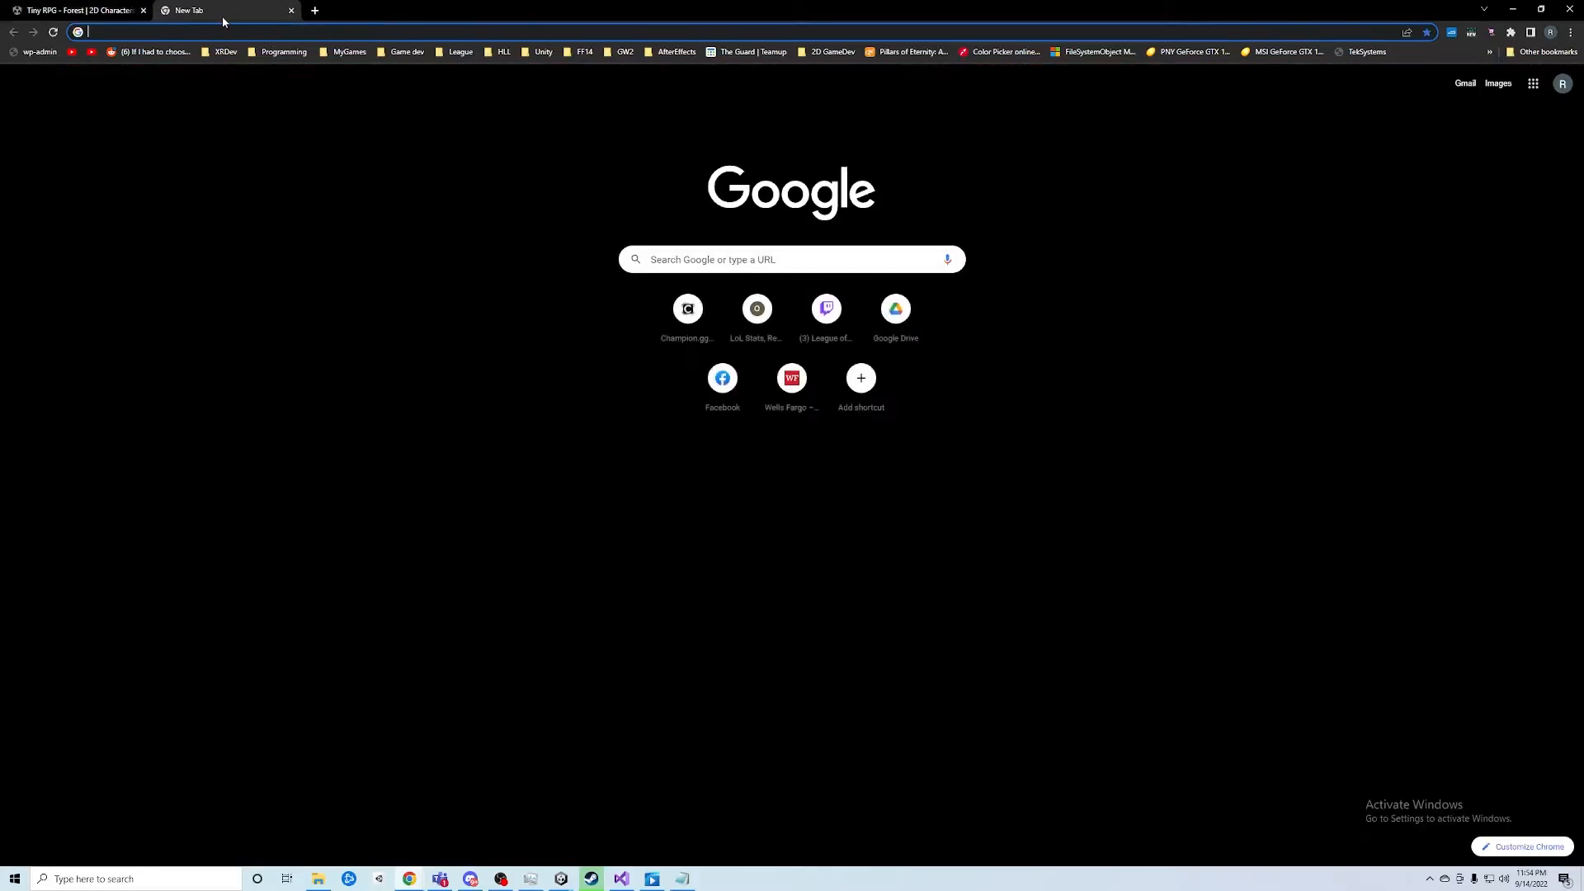
{"action": "type", "text": "unity asset stor"}
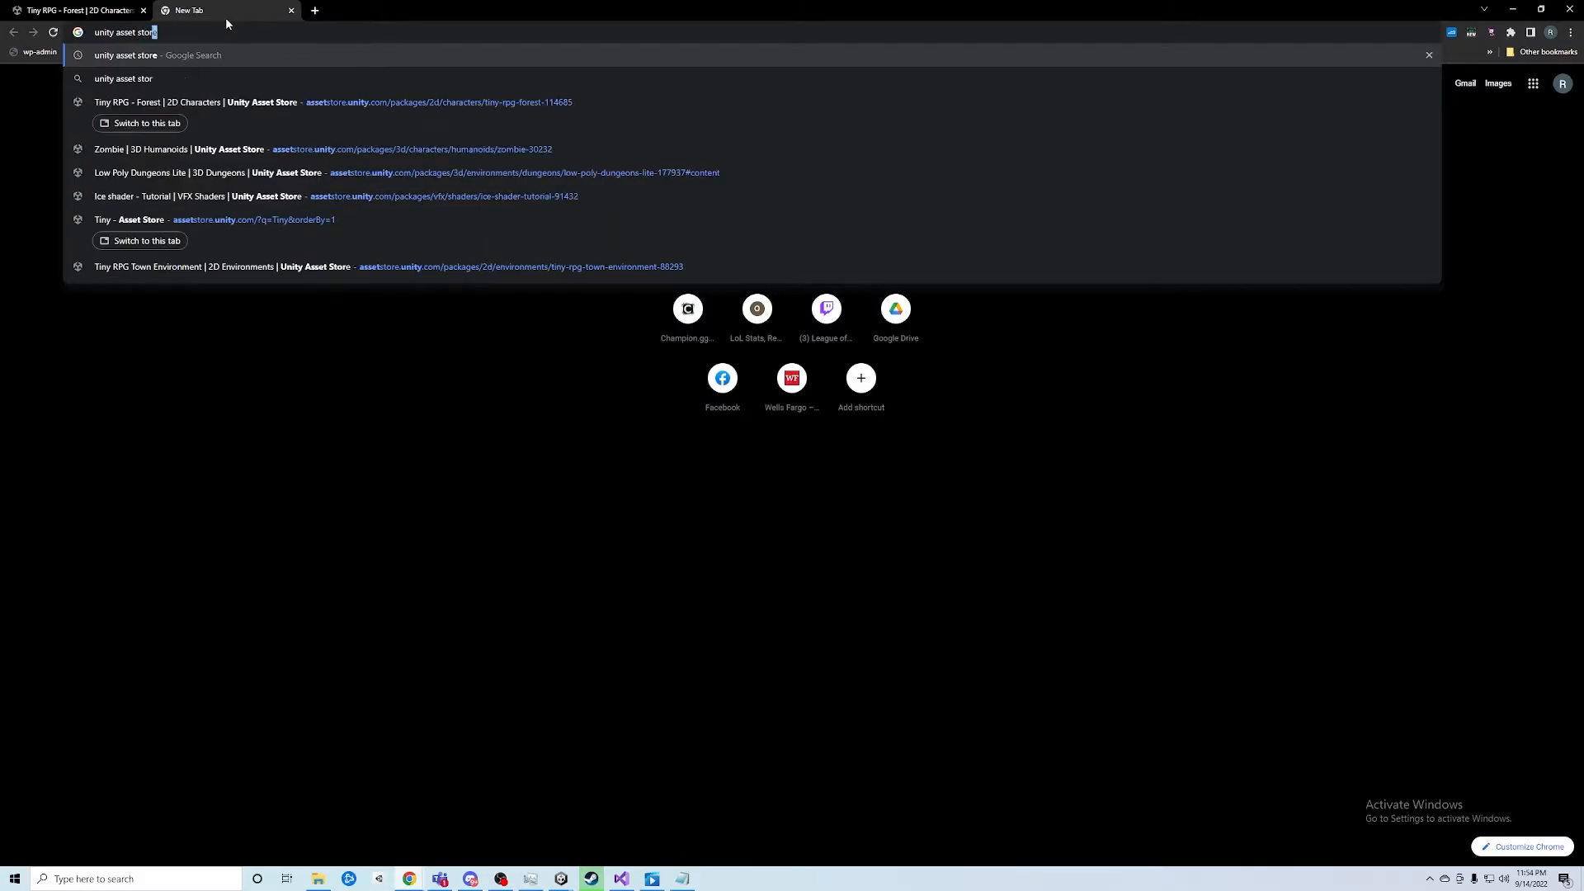
{"action": "key", "text": "Return"}
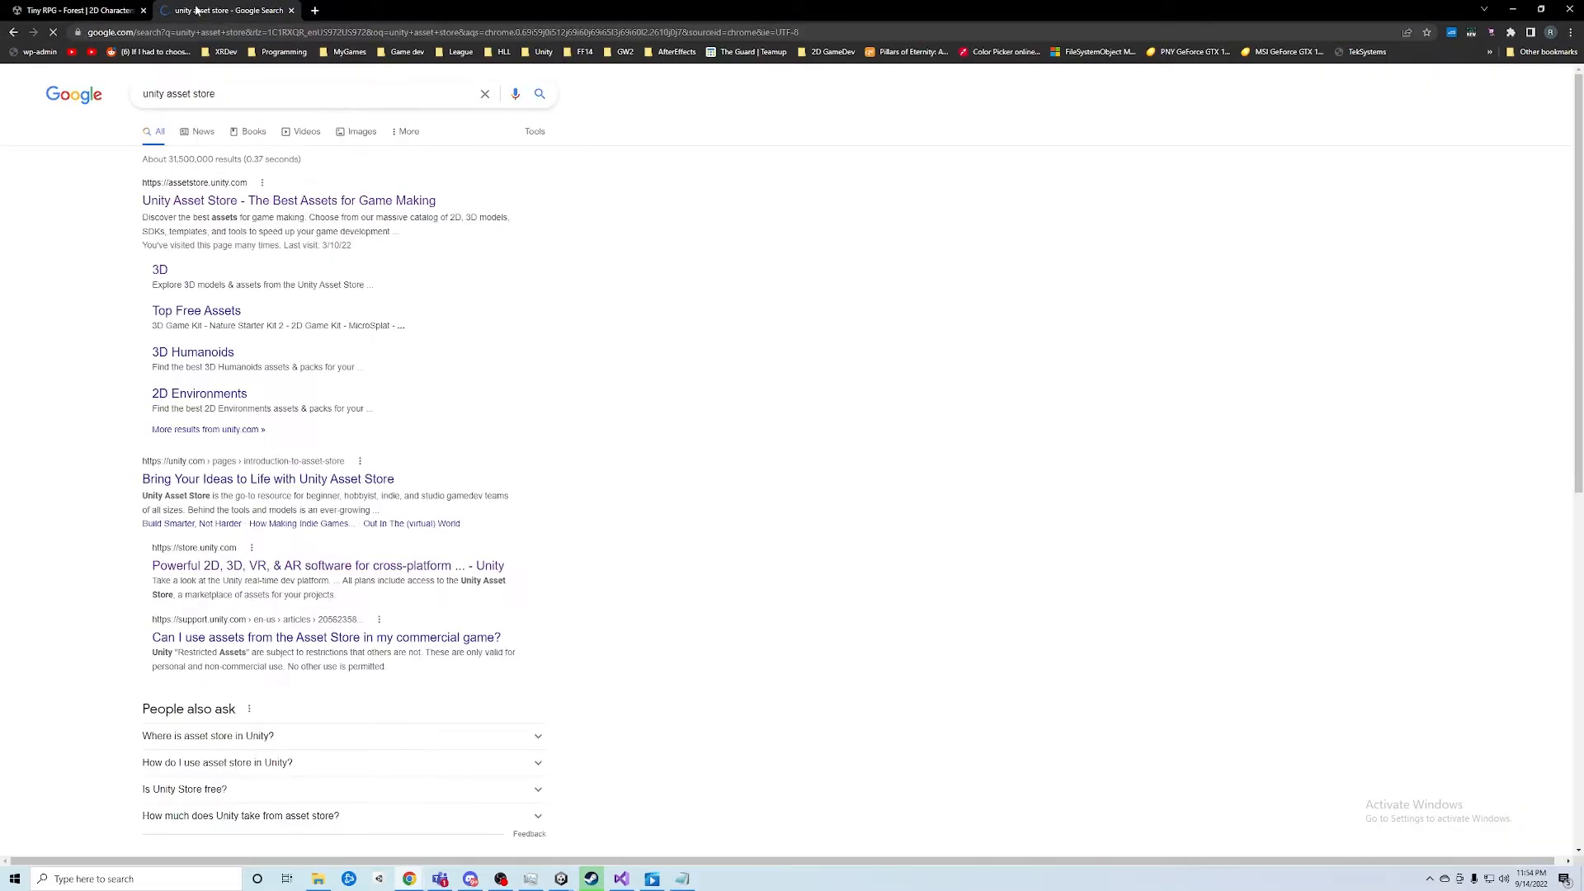
{"action": "left_click", "coordinate": [286, 200]}
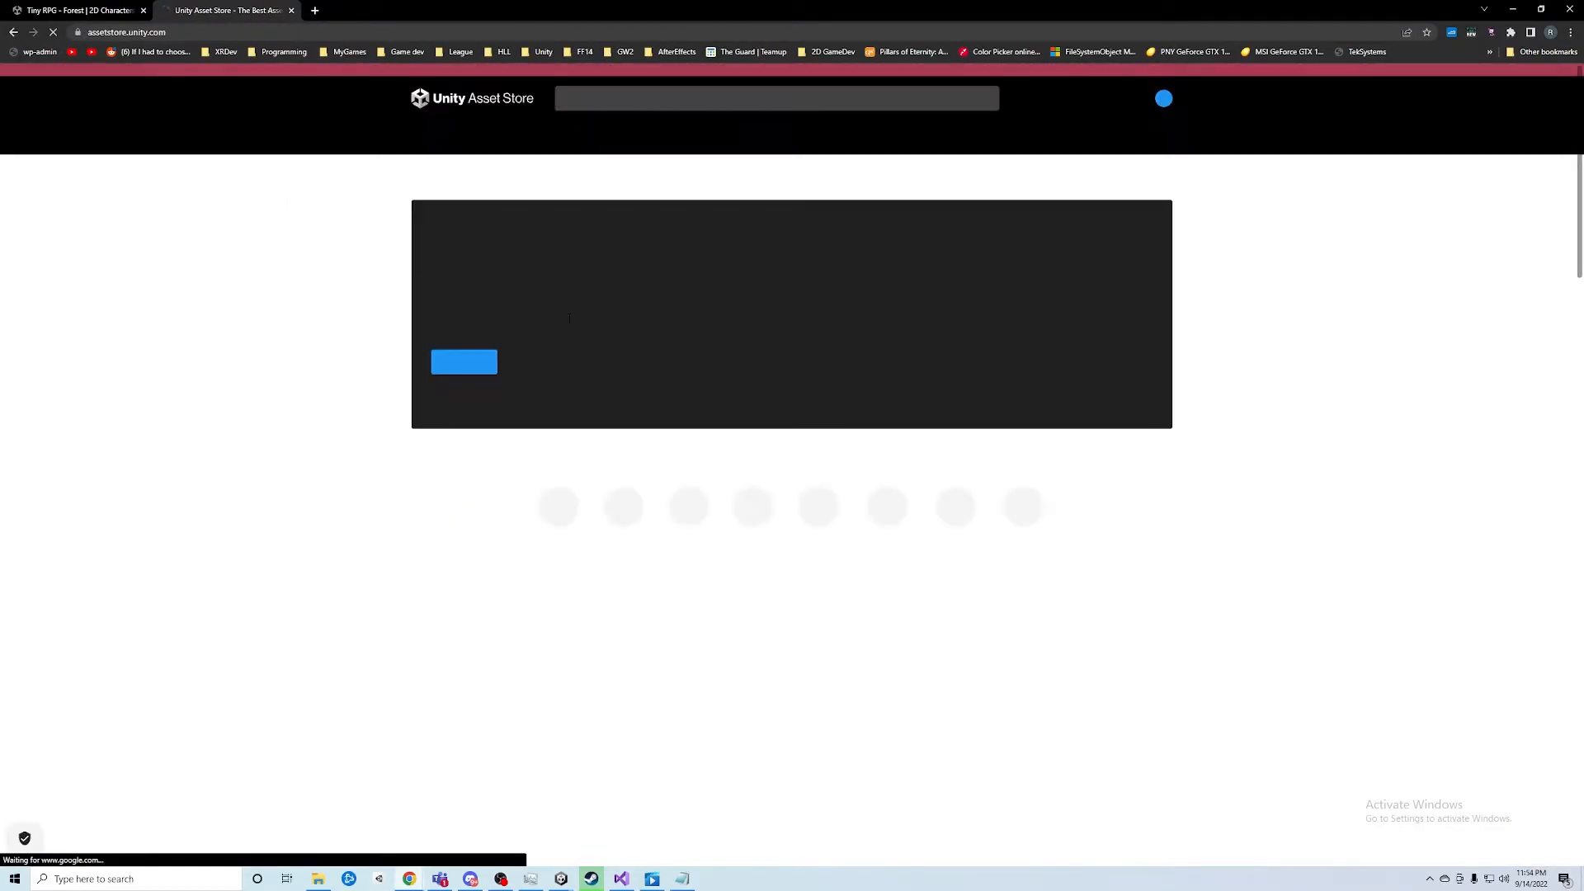
Search the Asset Store for "Tiny RPG Forest" and open the free Tiny RPG - Forest asset page
{"action": "left_click", "coordinate": [78, 10]}
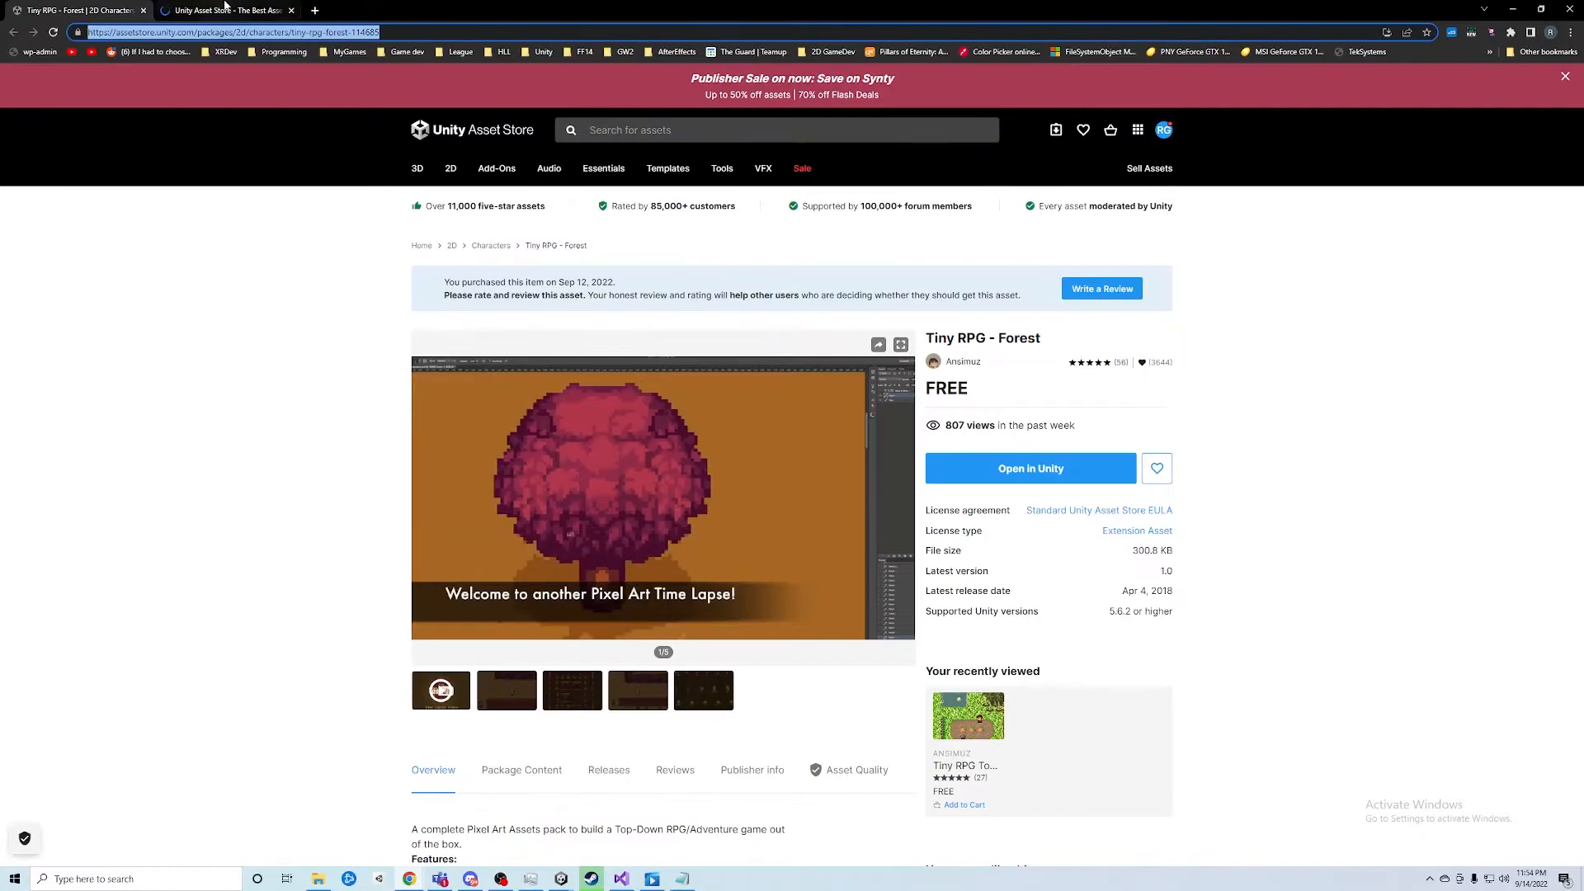
{"action": "left_click", "coordinate": [223, 10]}
{"action": "left_click", "coordinate": [634, 132]}
{"action": "type", "text": "Ti"}
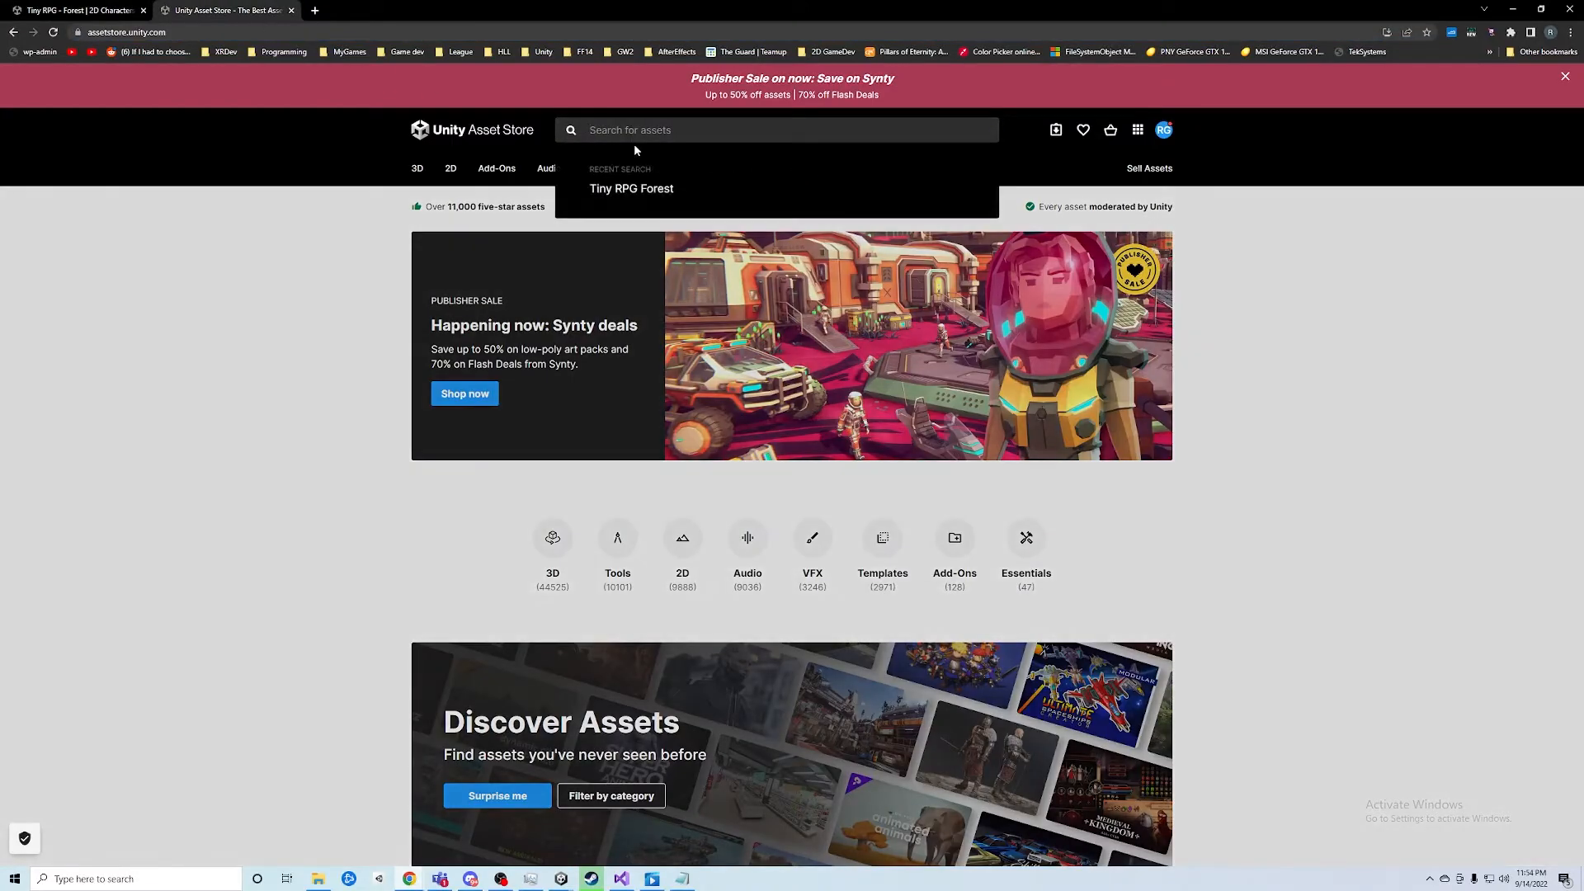
{"action": "type", "text": "ny R"}
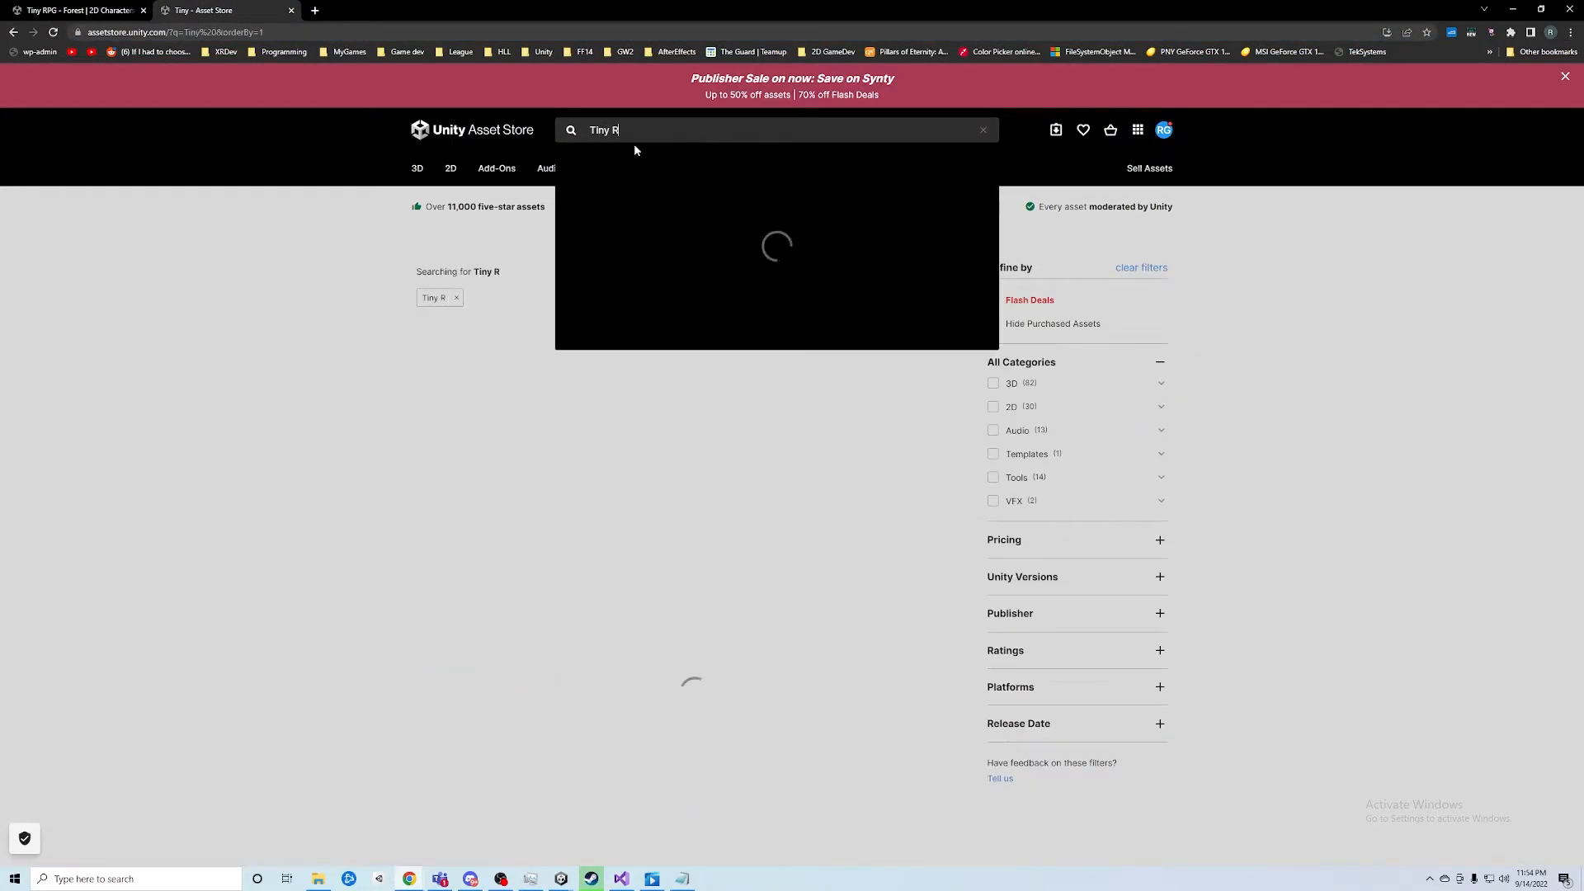
{"action": "type", "text": "PG Forest"}
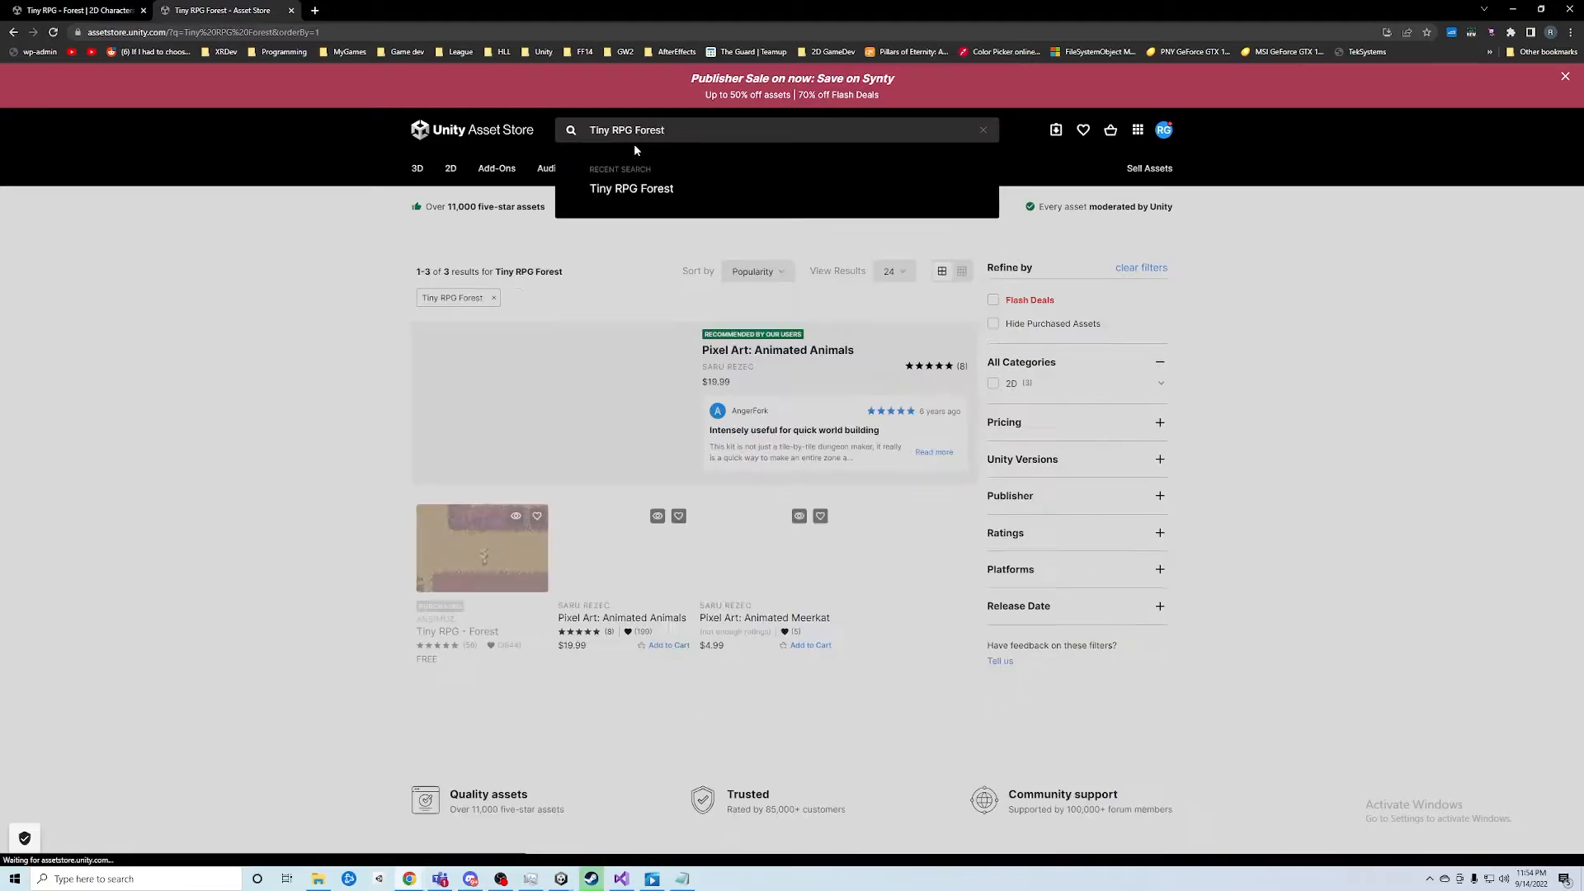
{"action": "left_click", "coordinate": [441, 609]}
{"action": "left_click", "coordinate": [491, 575]}
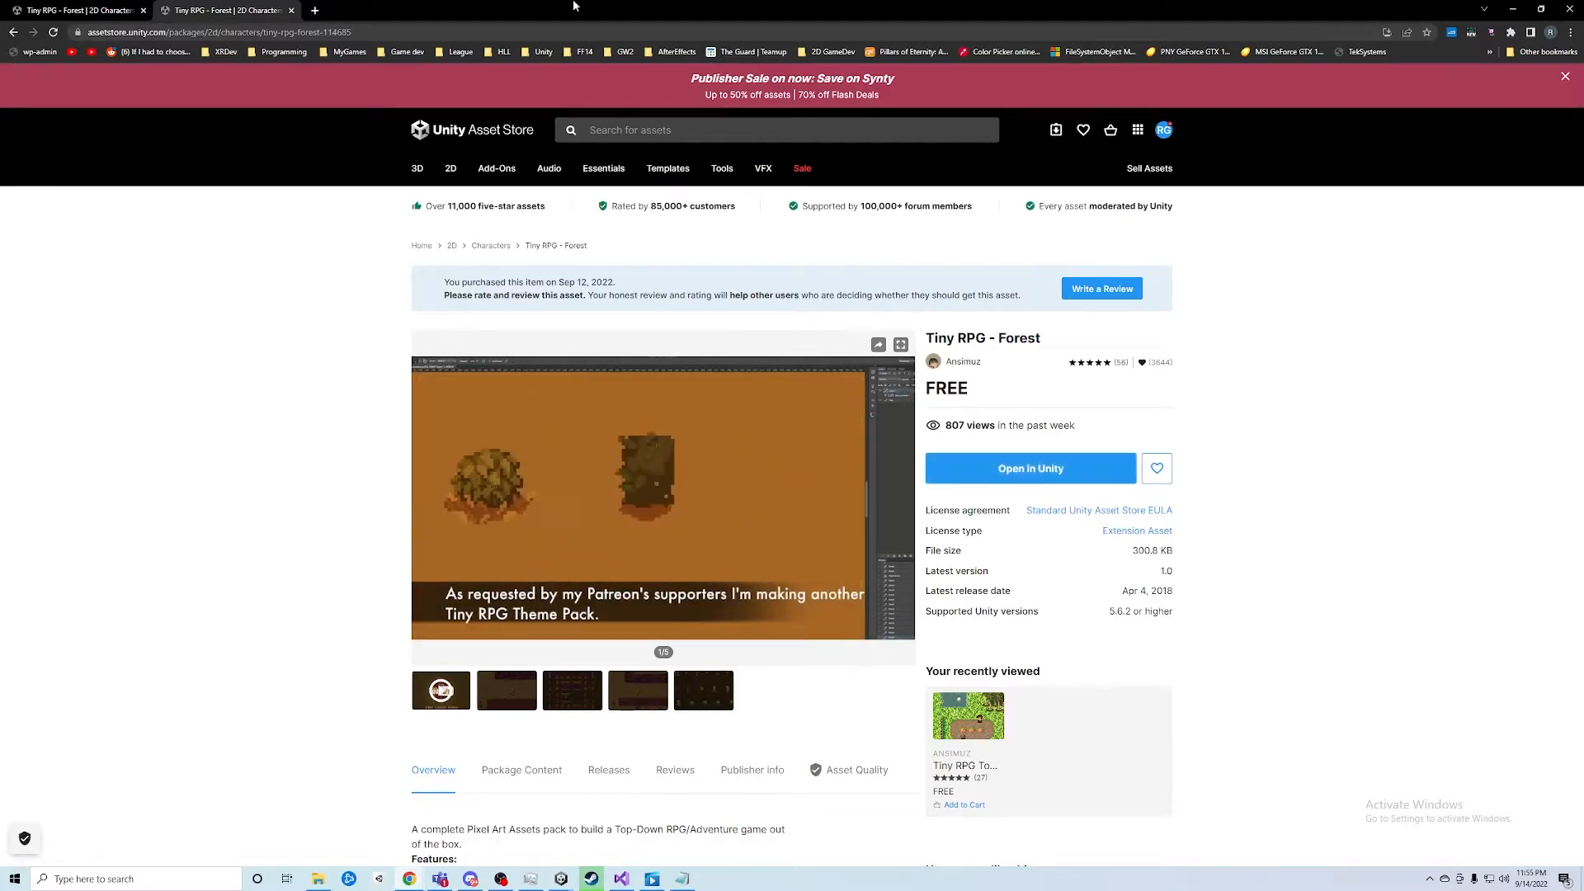
Pause the preview video and open the Tiny RPG - Forest asset in the Unity Editor, allowing the browser to launch it
{"action": "left_click", "coordinate": [232, 32]}
{"action": "left_click", "coordinate": [234, 12]}
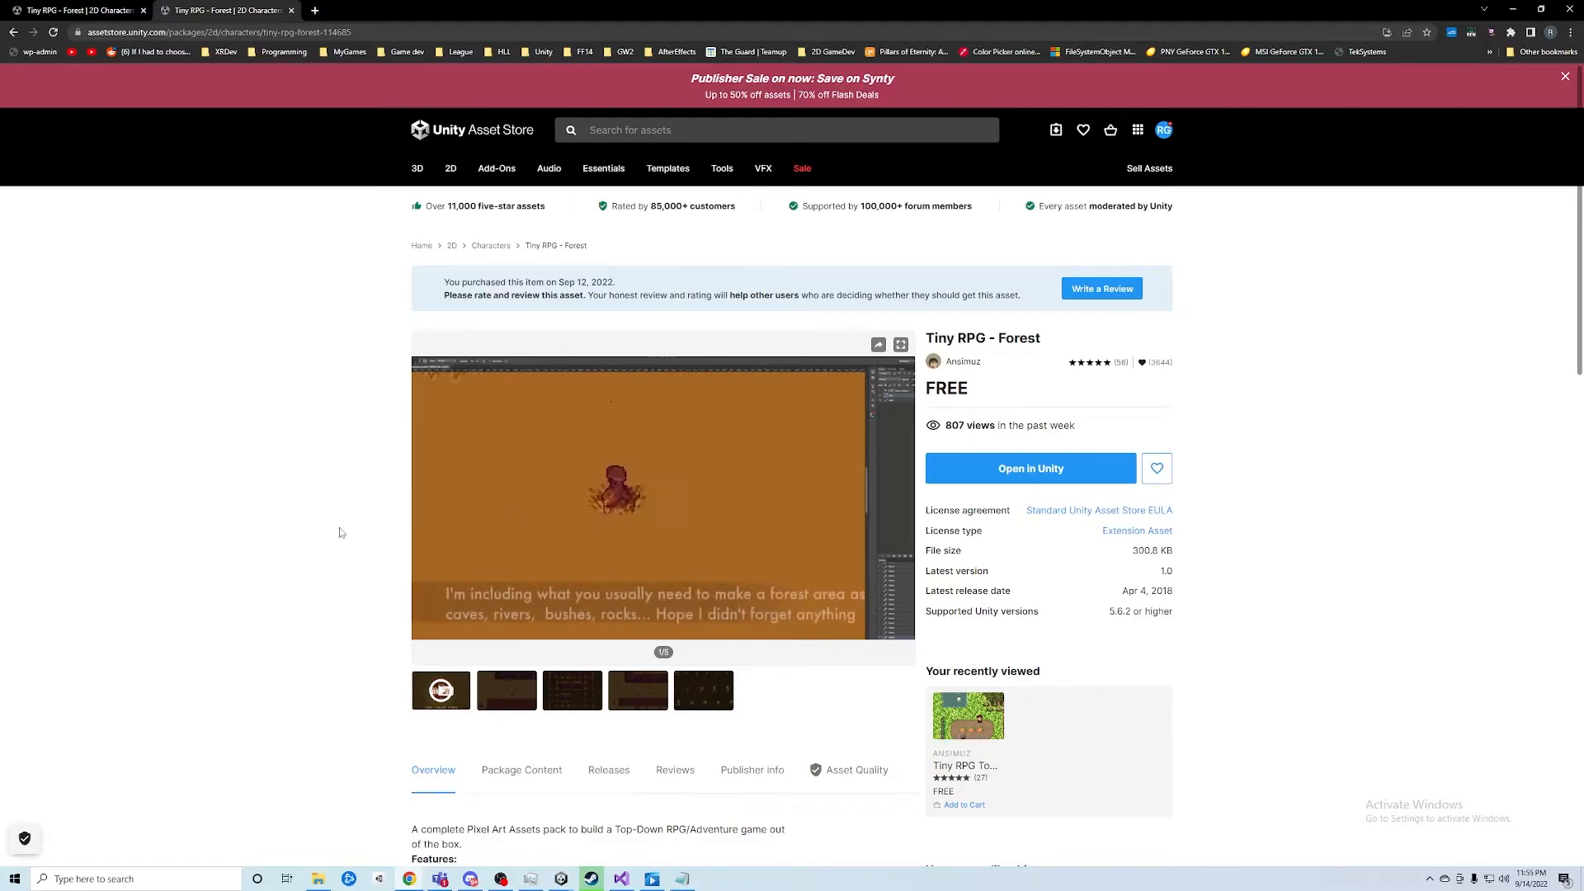
{"action": "left_click", "coordinate": [468, 528]}
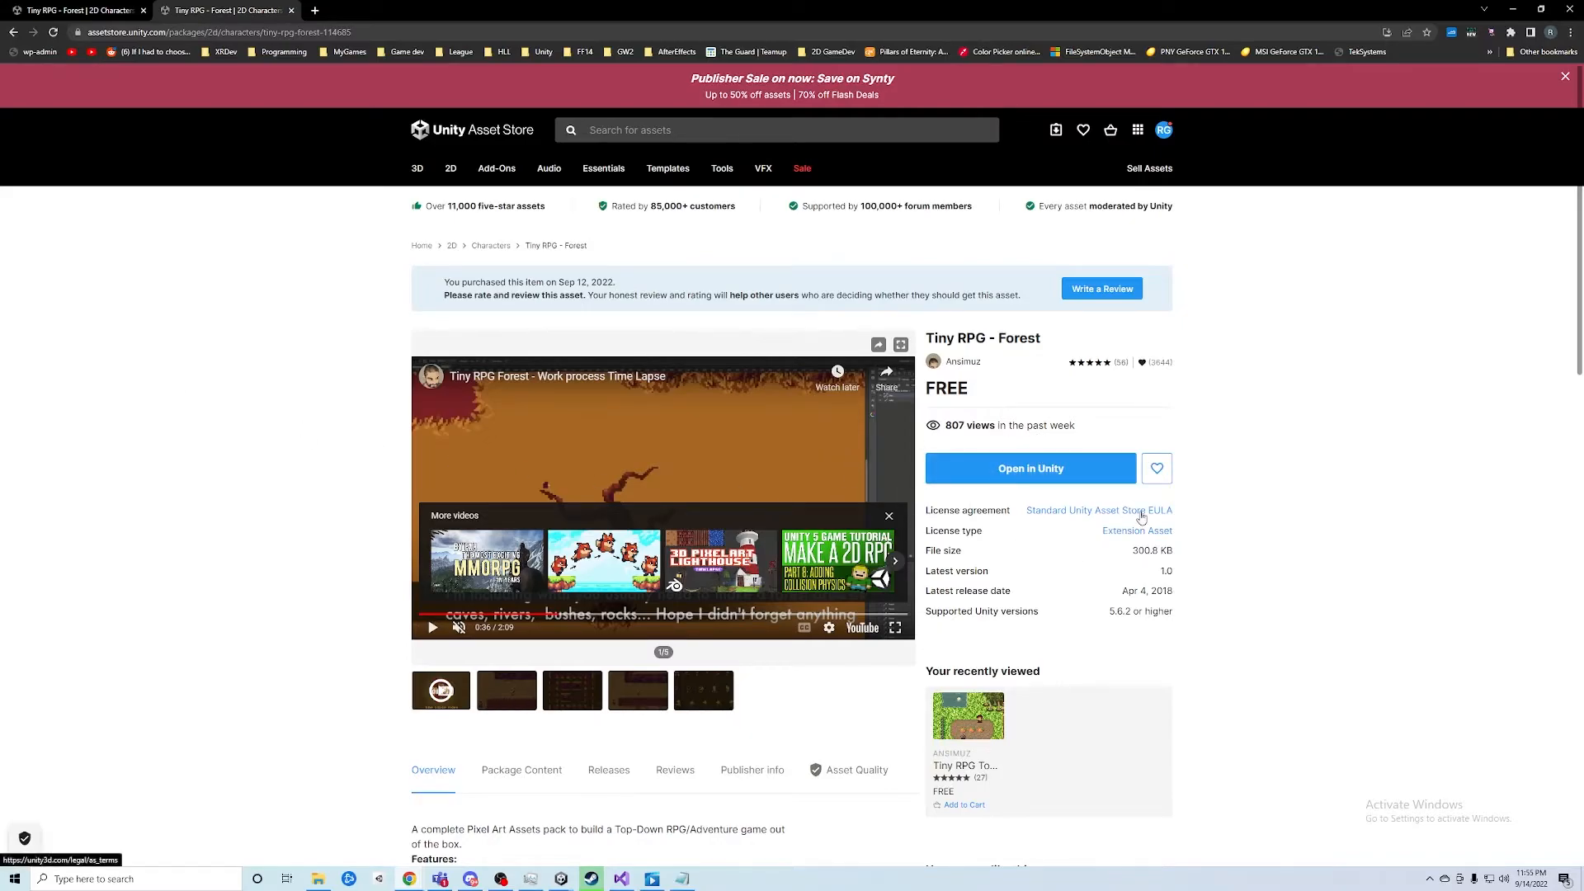
{"action": "left_click", "coordinate": [1039, 470]}
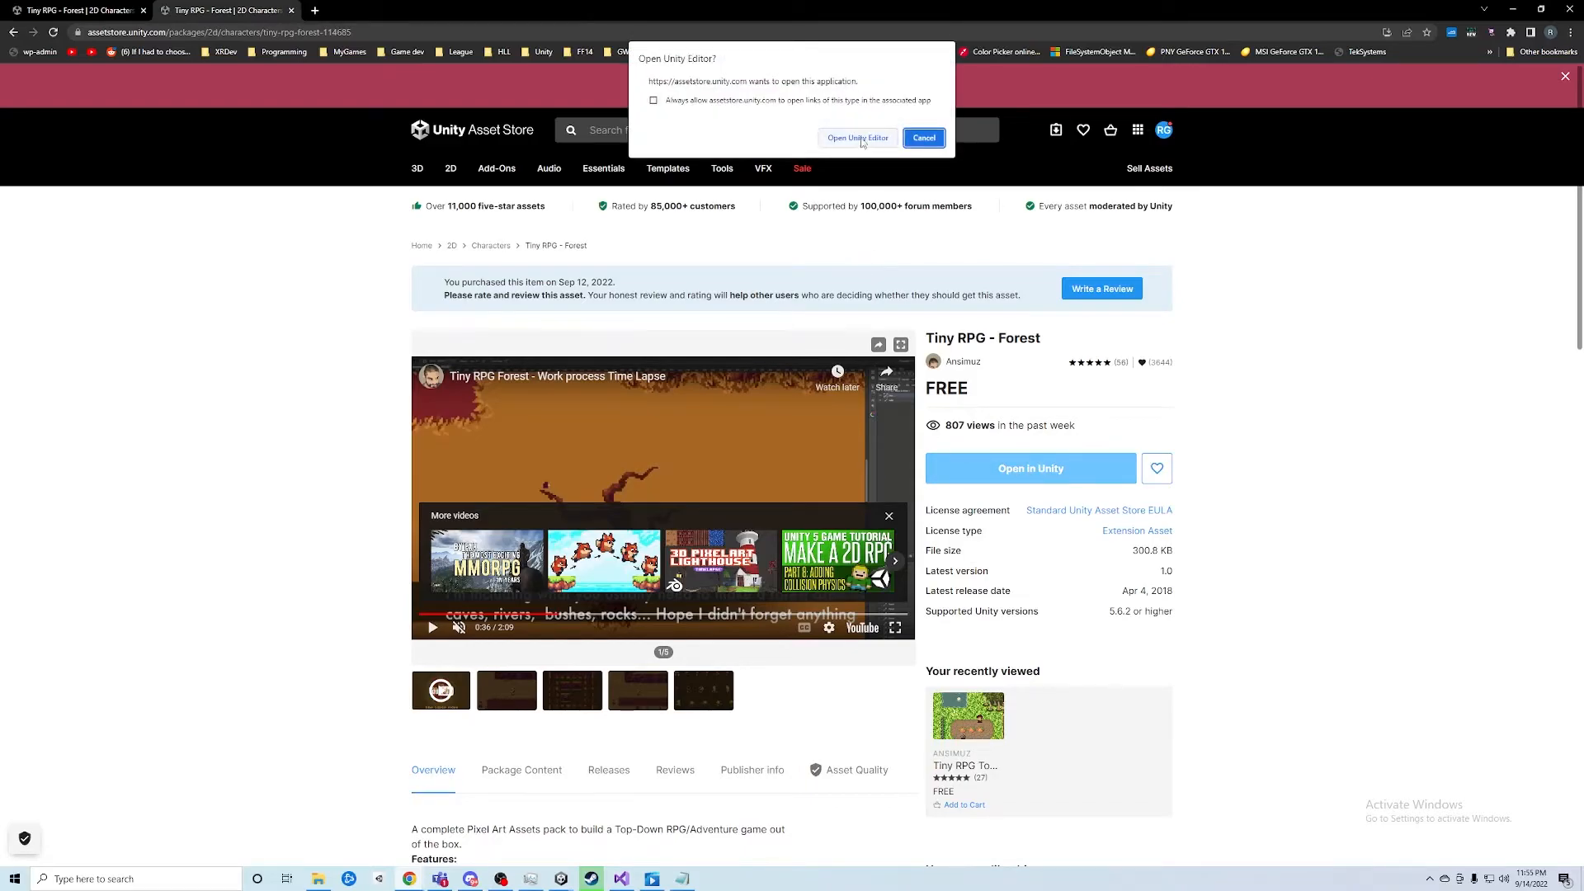
{"action": "left_click", "coordinate": [860, 140]}
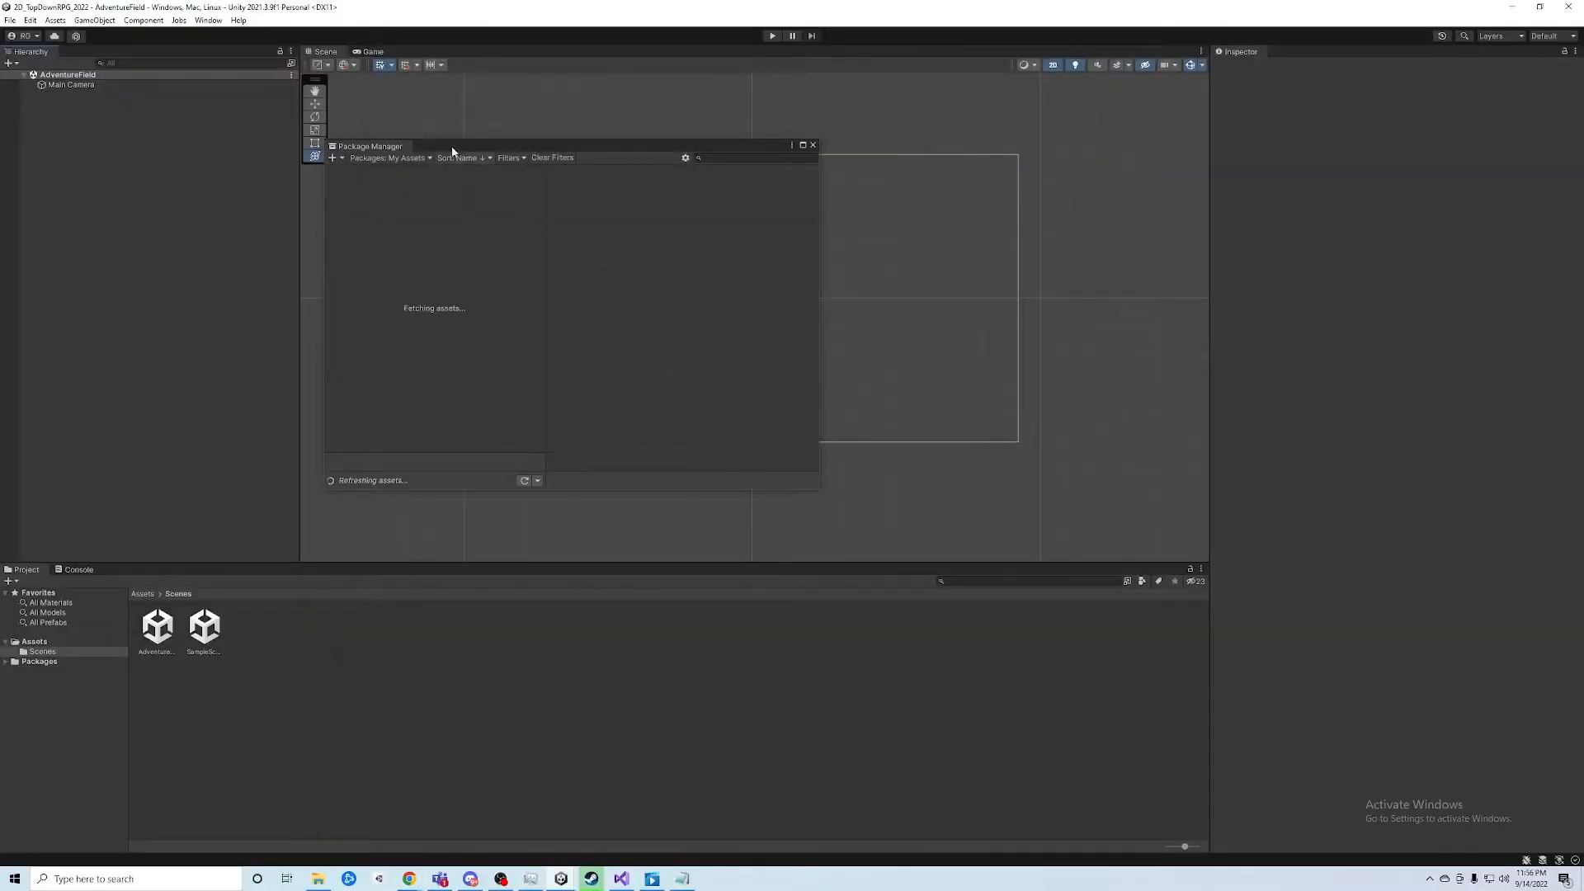
Close the Package Manager and reopen it on the My Assets list with the Tiny RPG - Forest package
{"action": "left_click", "coordinate": [813, 146]}
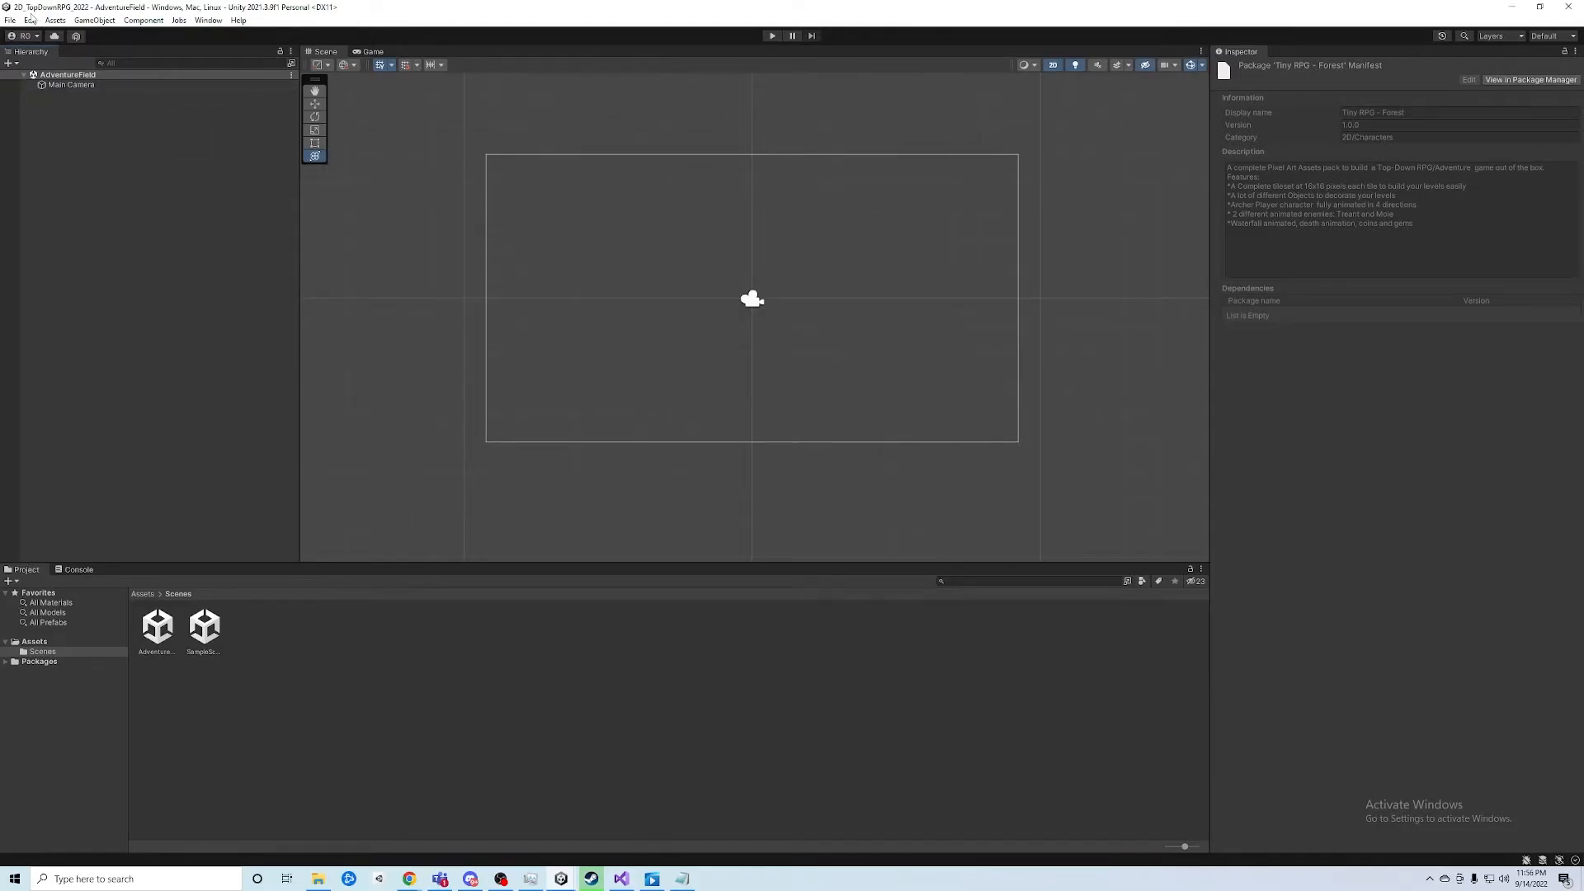
{"action": "left_click", "coordinate": [207, 21]}
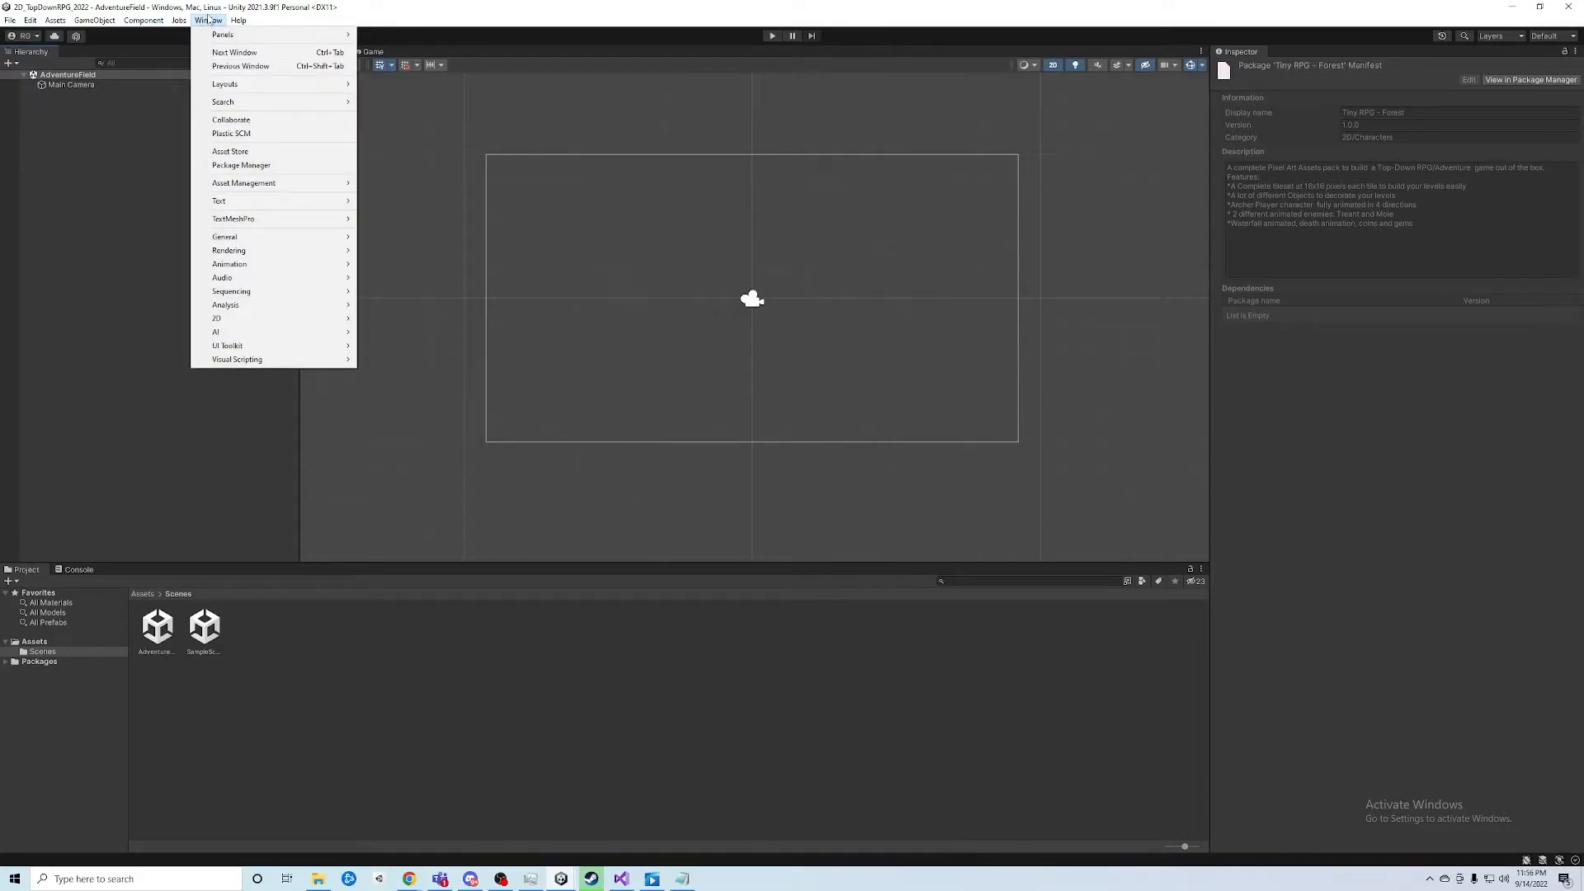
{"action": "left_click", "coordinate": [272, 174]}
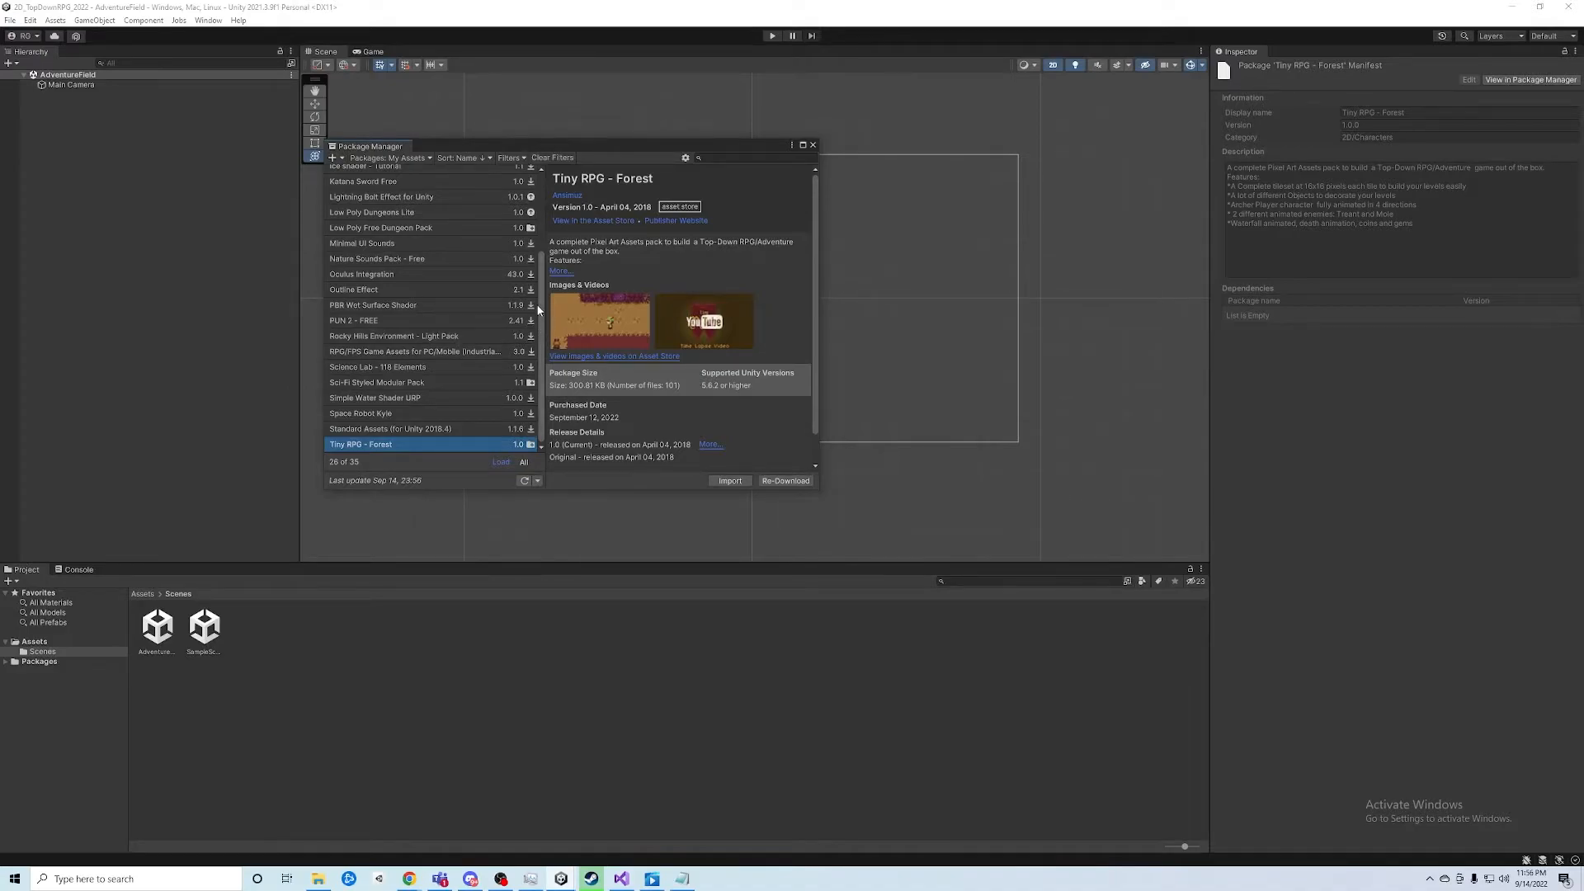
{"action": "left_click_drag", "start_coordinate": [539, 312], "coordinate": [526, 345]}
Browse the Unity Registry and In Project package lists, and return to My Assets
{"action": "left_click", "coordinate": [412, 159]}
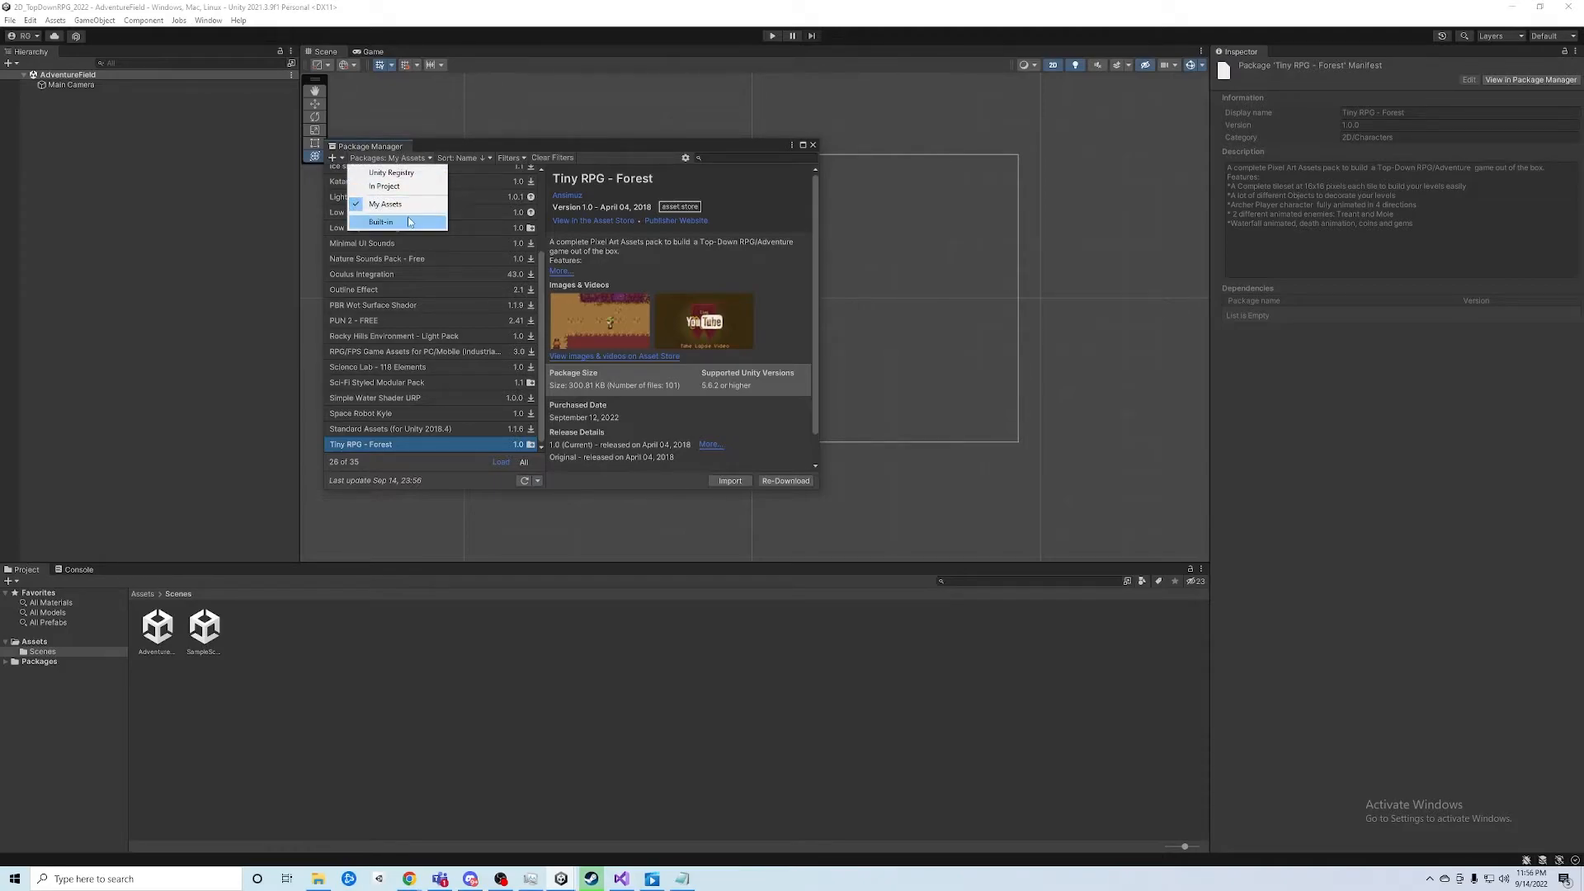
{"action": "left_click", "coordinate": [412, 174]}
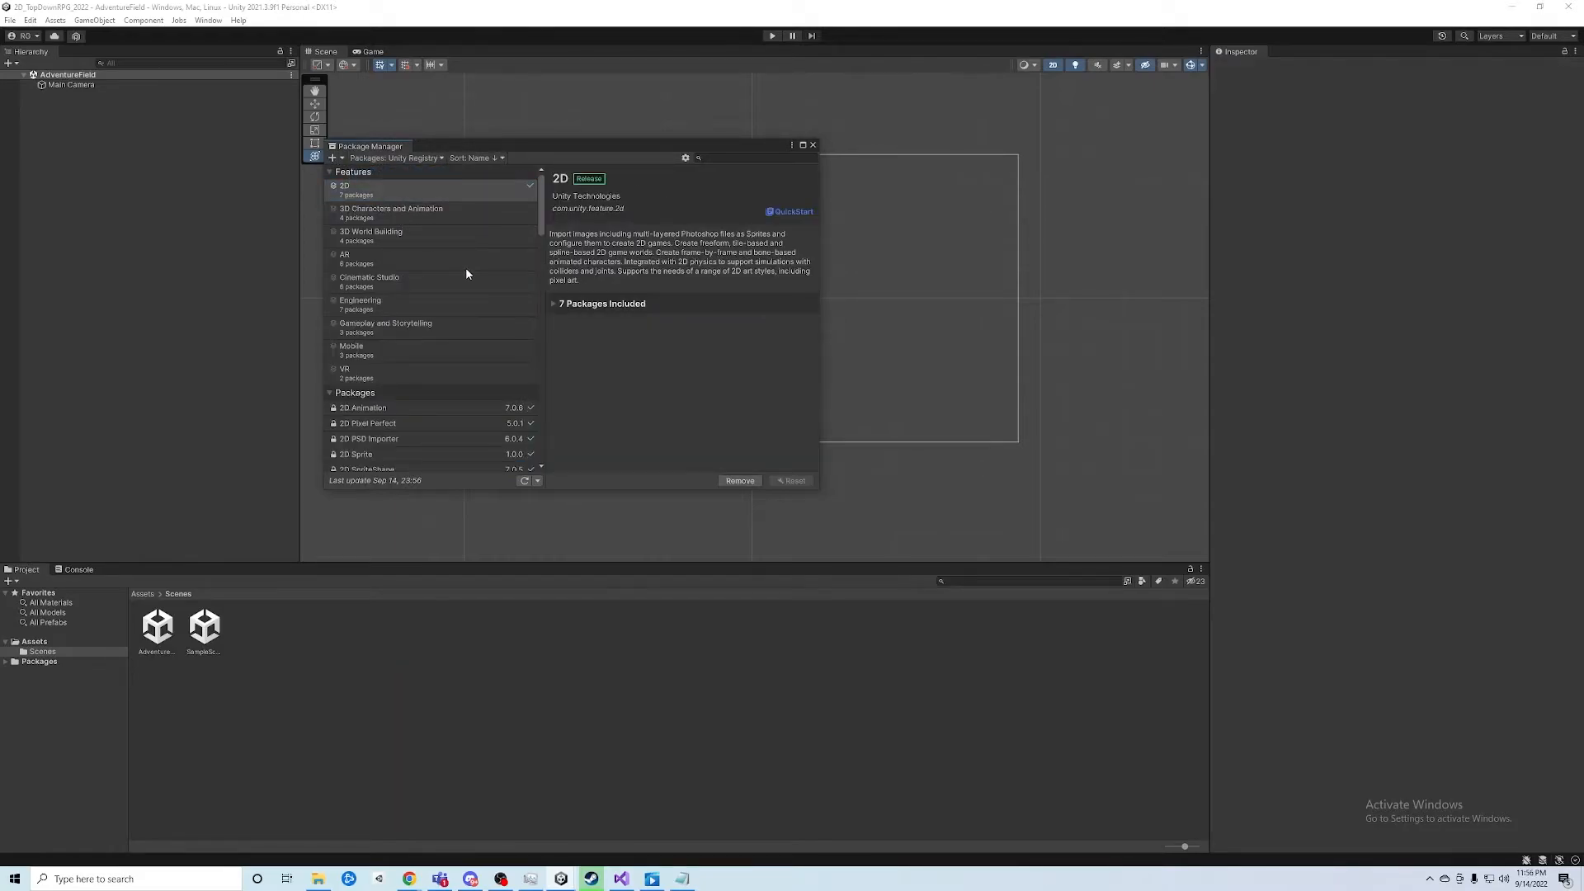
{"action": "scroll", "coordinate": [465, 267], "scroll_direction": "down", "scroll_amount": 10}
{"action": "scroll", "coordinate": [468, 268], "scroll_direction": "up", "scroll_amount": 10}
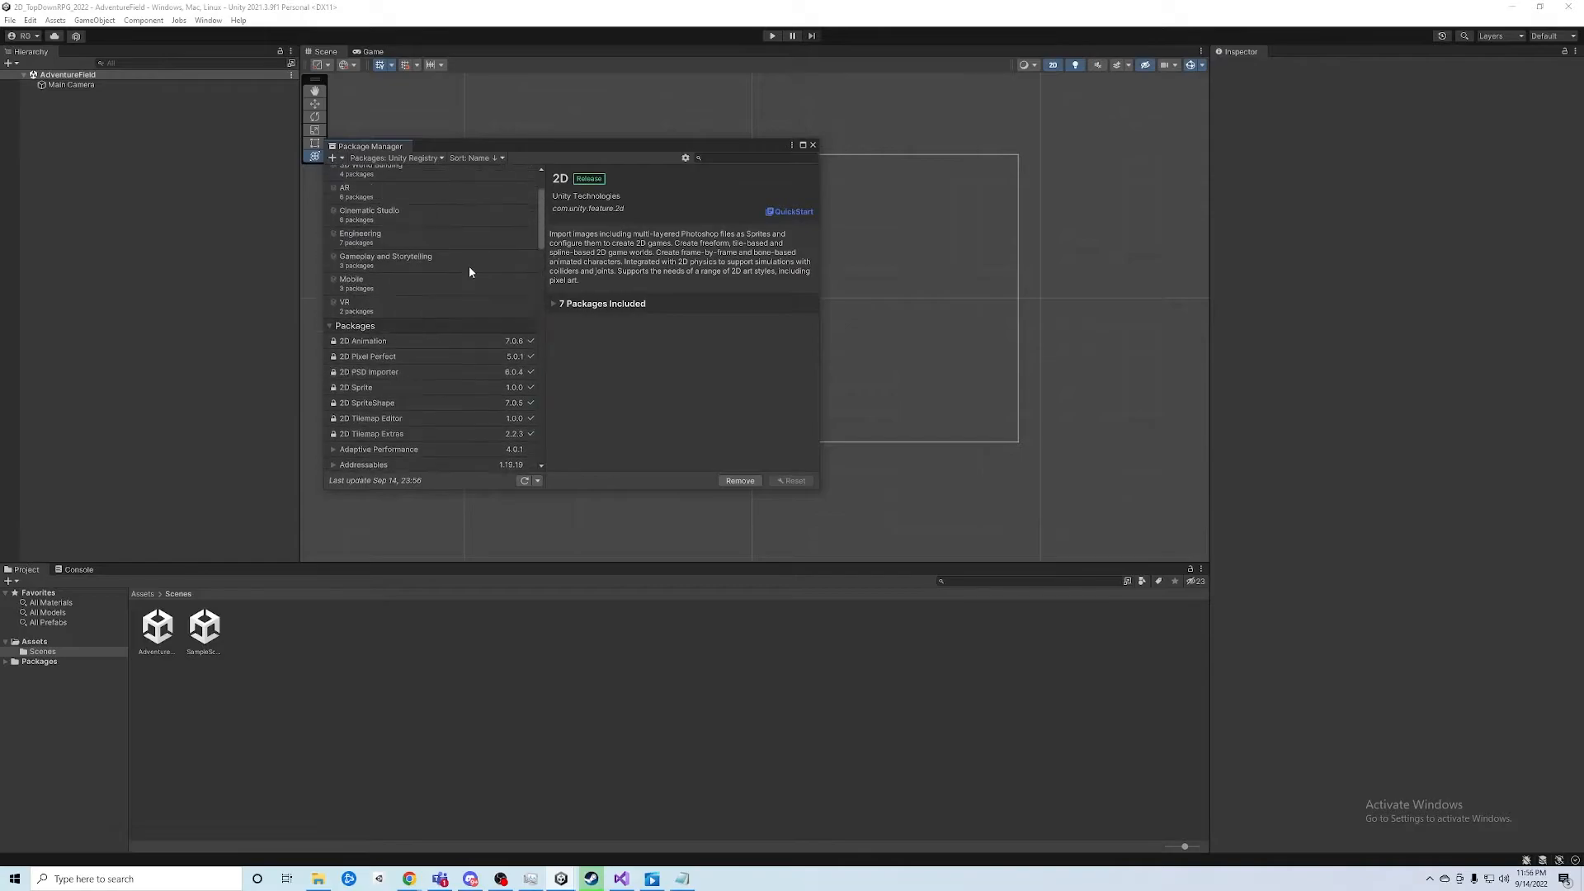
{"action": "left_click", "coordinate": [441, 158]}
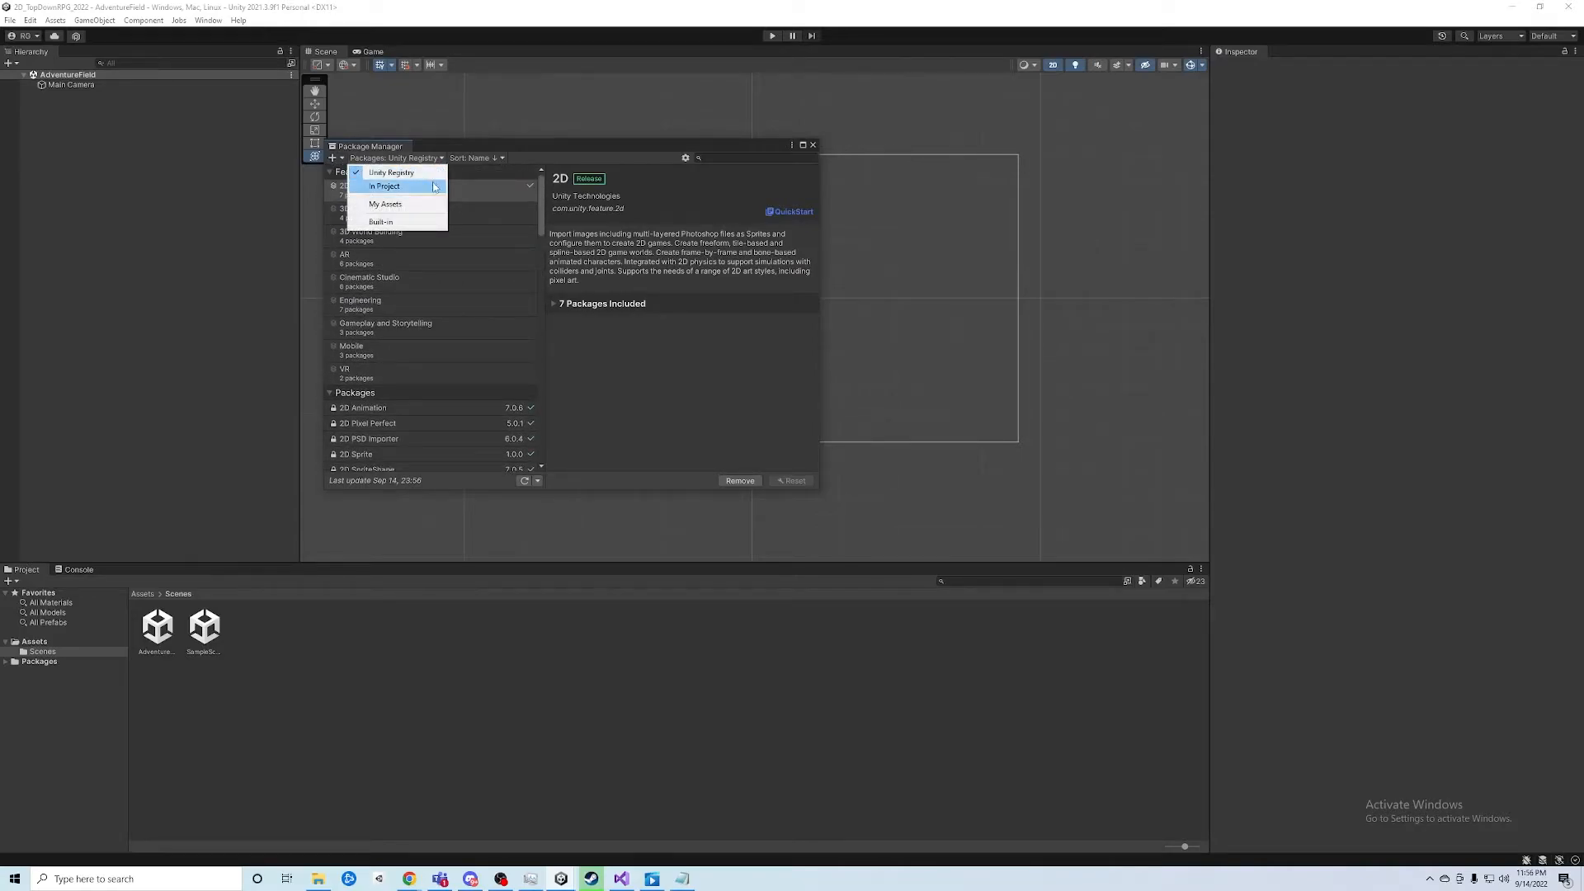
{"action": "left_click", "coordinate": [406, 186]}
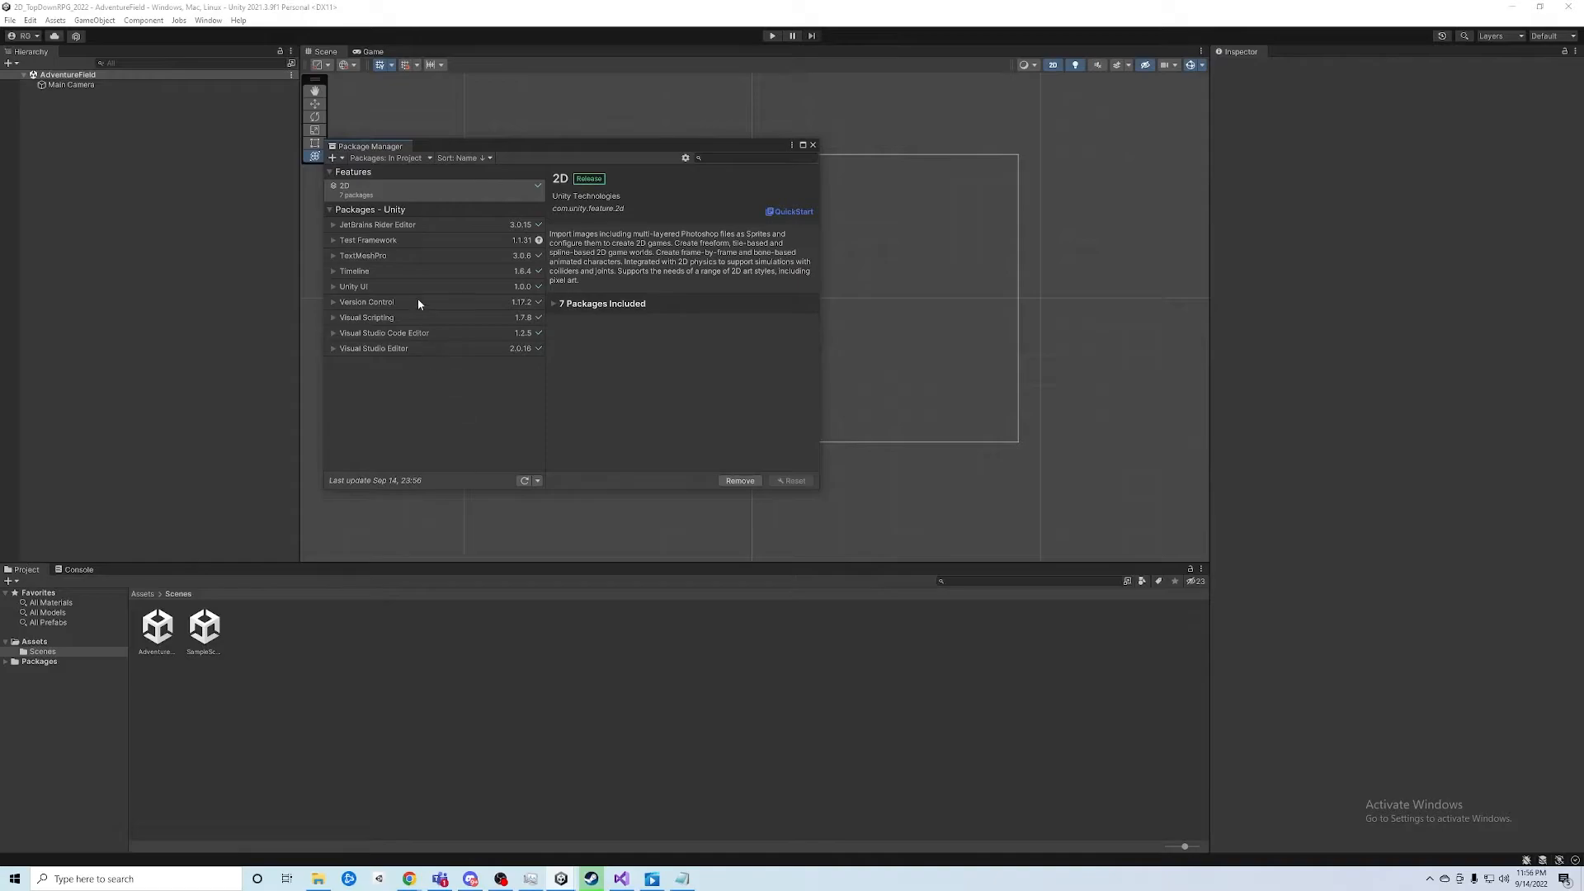
{"action": "left_click", "coordinate": [404, 159]}
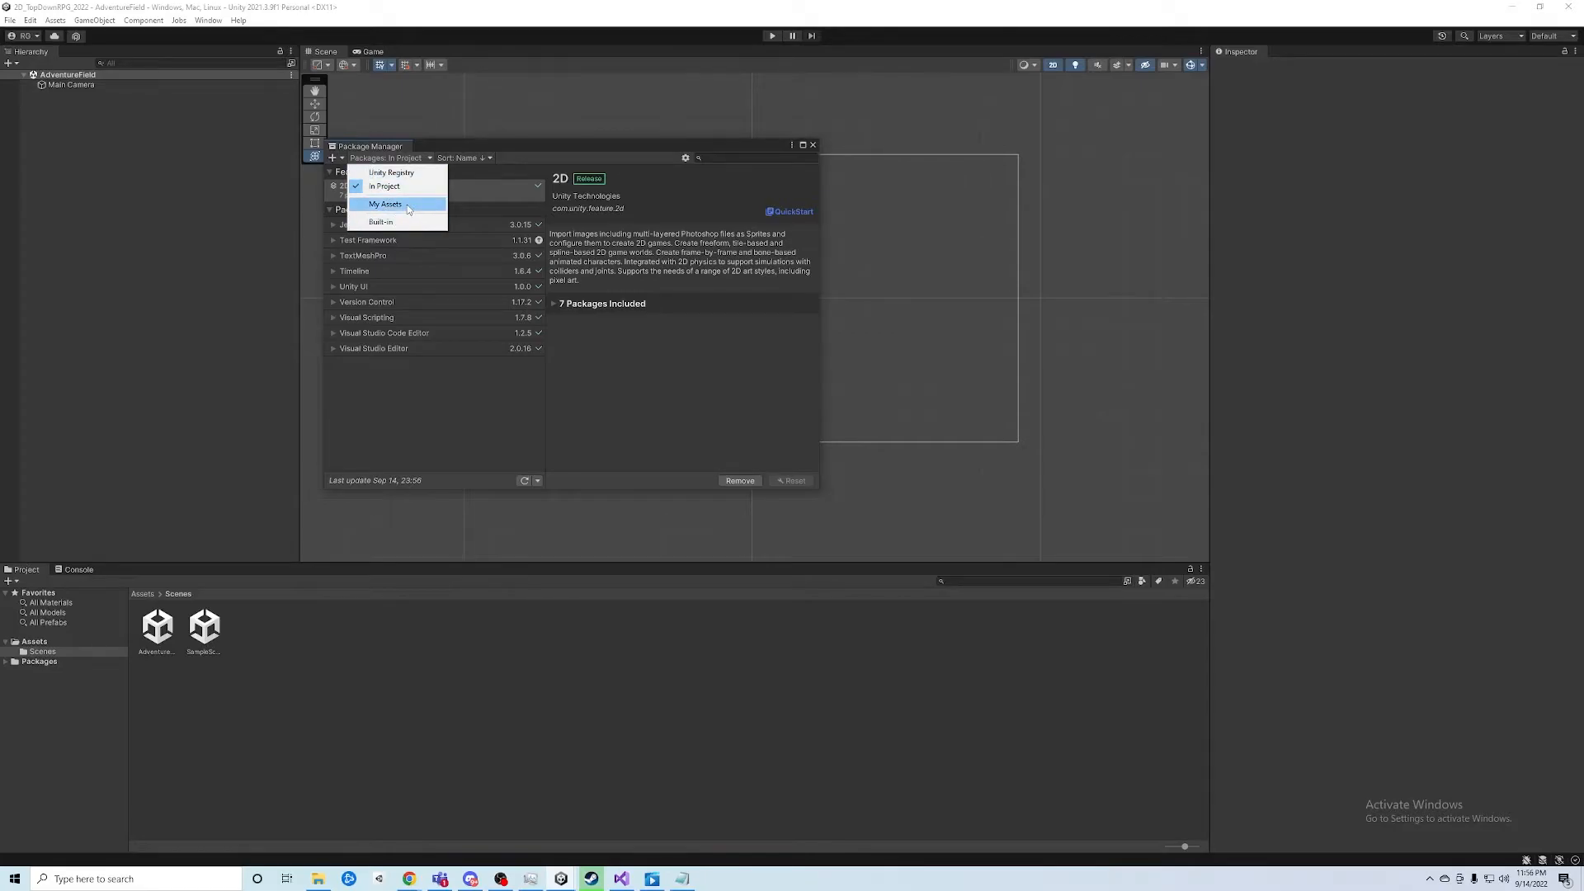
{"action": "left_click", "coordinate": [407, 204]}
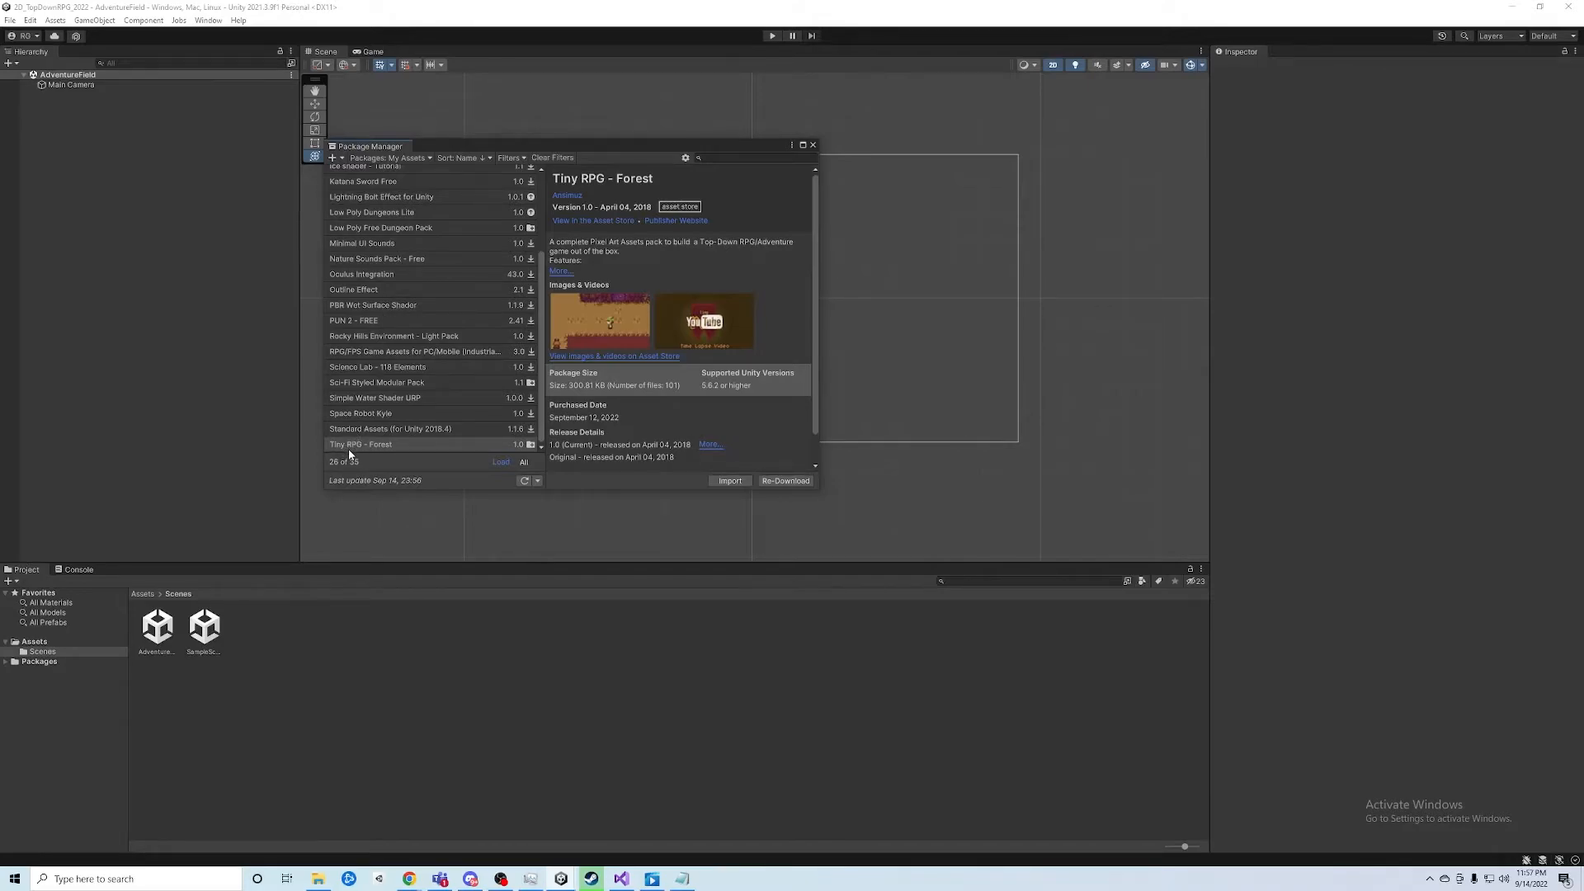
Import all files of the Tiny RPG - Forest package into the project and close the Package Manager
{"action": "left_click", "coordinate": [390, 444]}
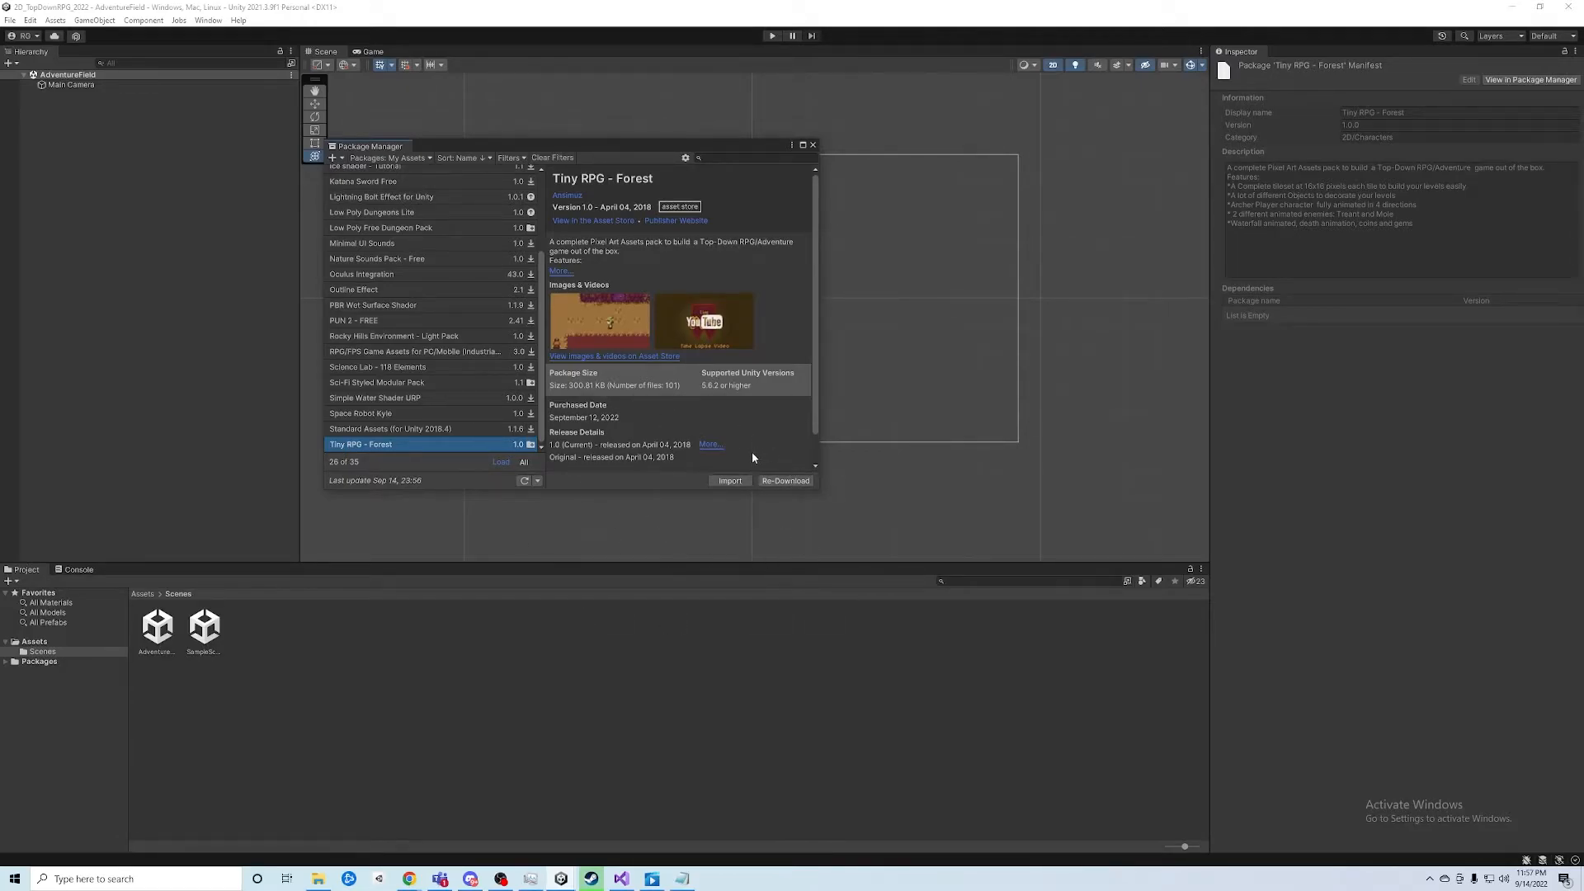
{"action": "left_click", "coordinate": [728, 482]}
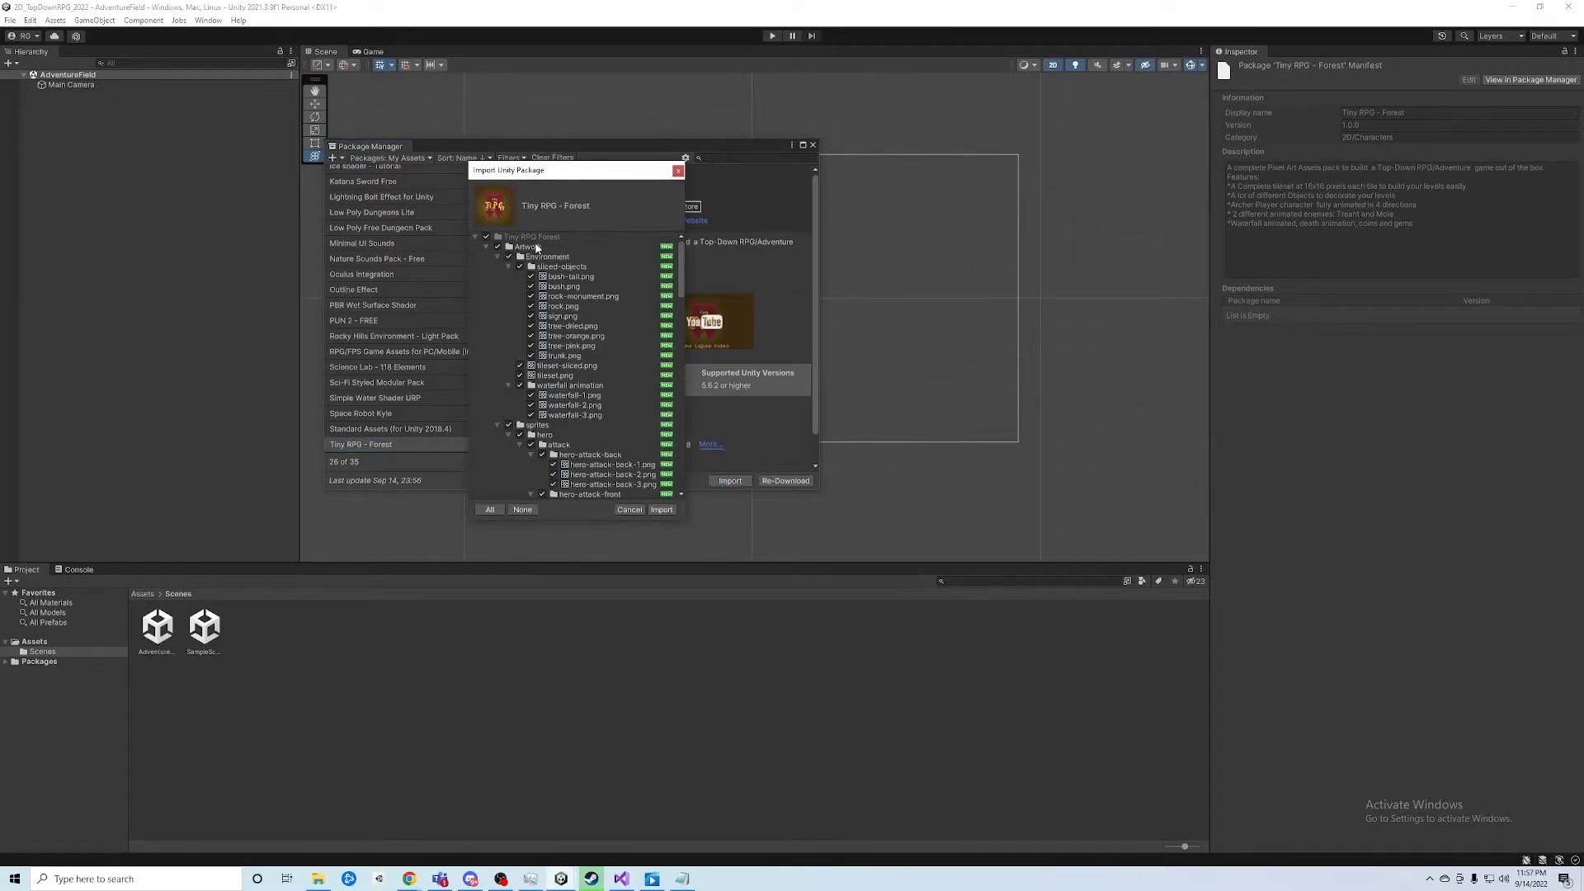
{"action": "left_click_drag", "start_coordinate": [685, 246], "coordinate": [665, 458]}
{"action": "scroll", "coordinate": [578, 371], "scroll_direction": "up", "scroll_amount": 15}
{"action": "left_click", "coordinate": [662, 509]}
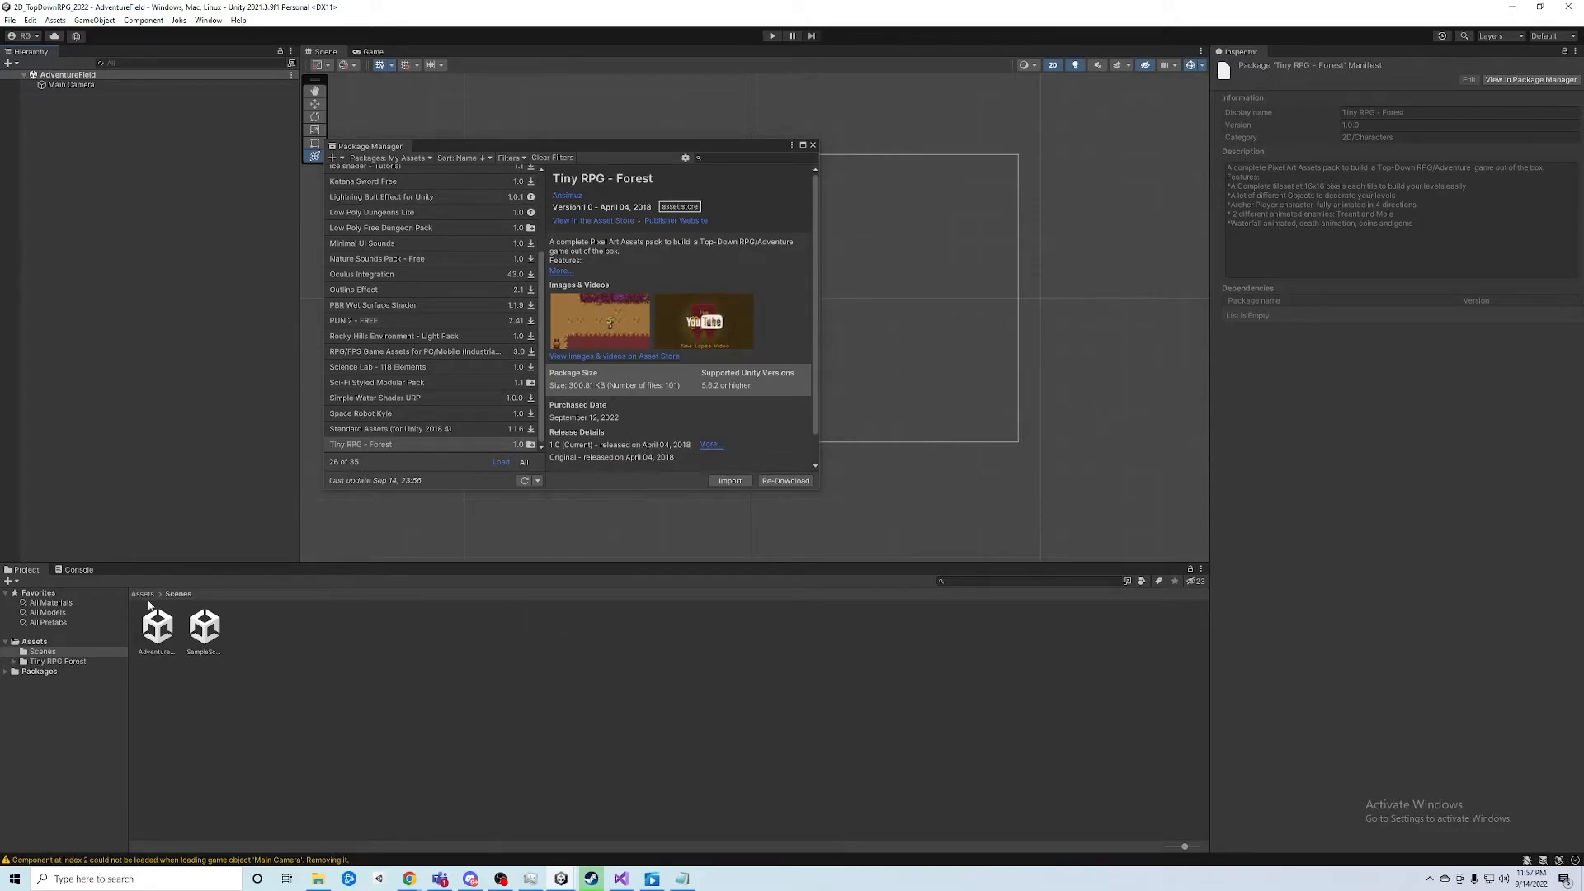
{"action": "left_click", "coordinate": [812, 145]}
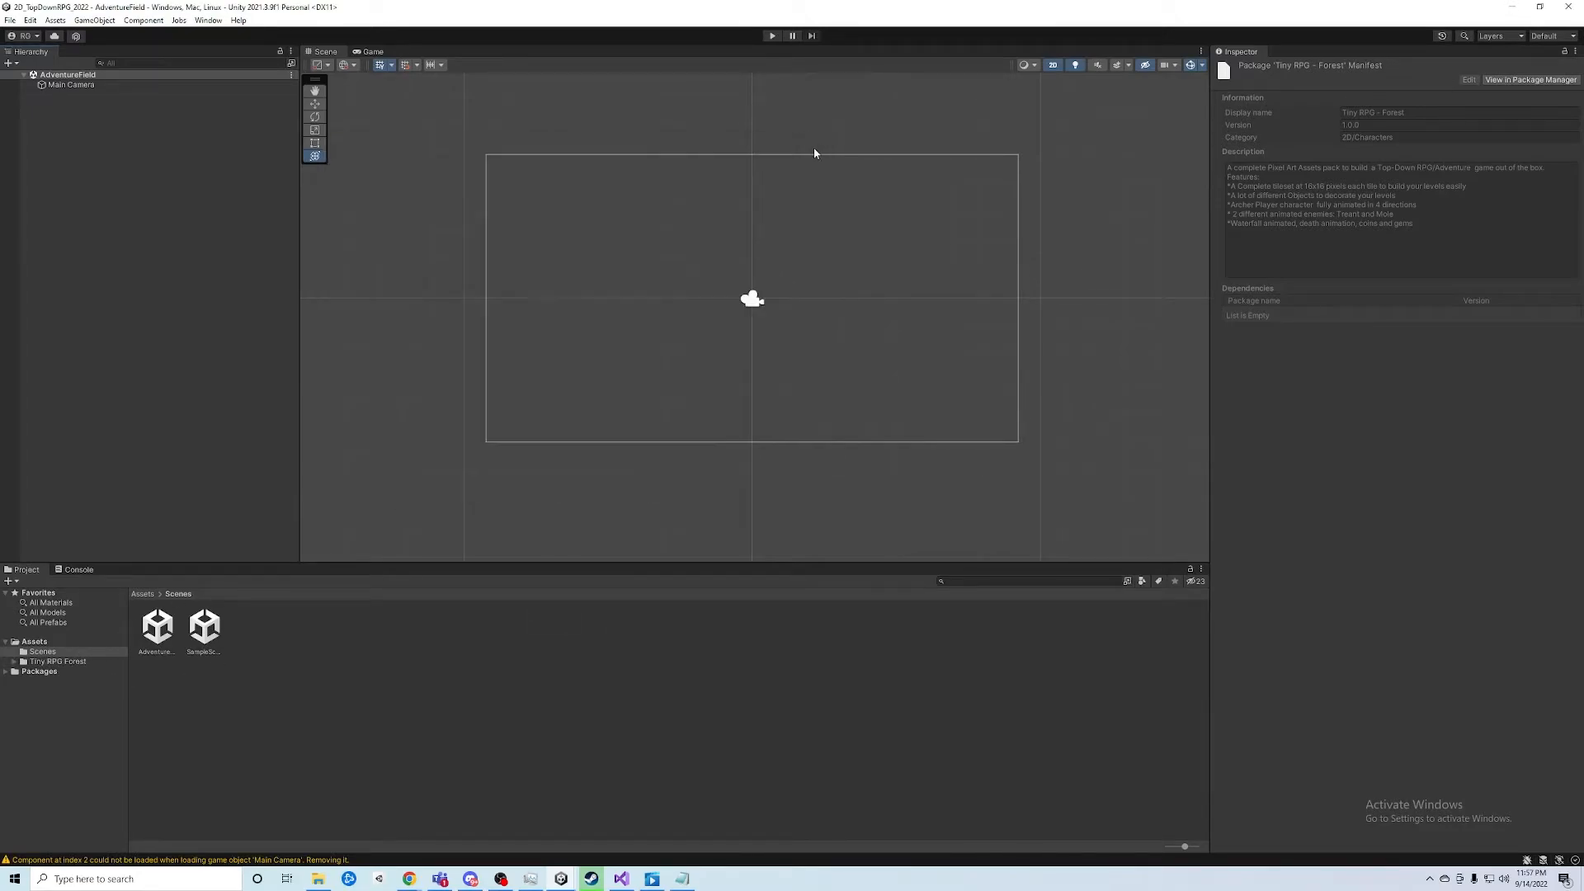
Open the imported Tiny RPG Forest folder in the project and look through its folder tree
{"action": "left_click", "coordinate": [51, 662]}
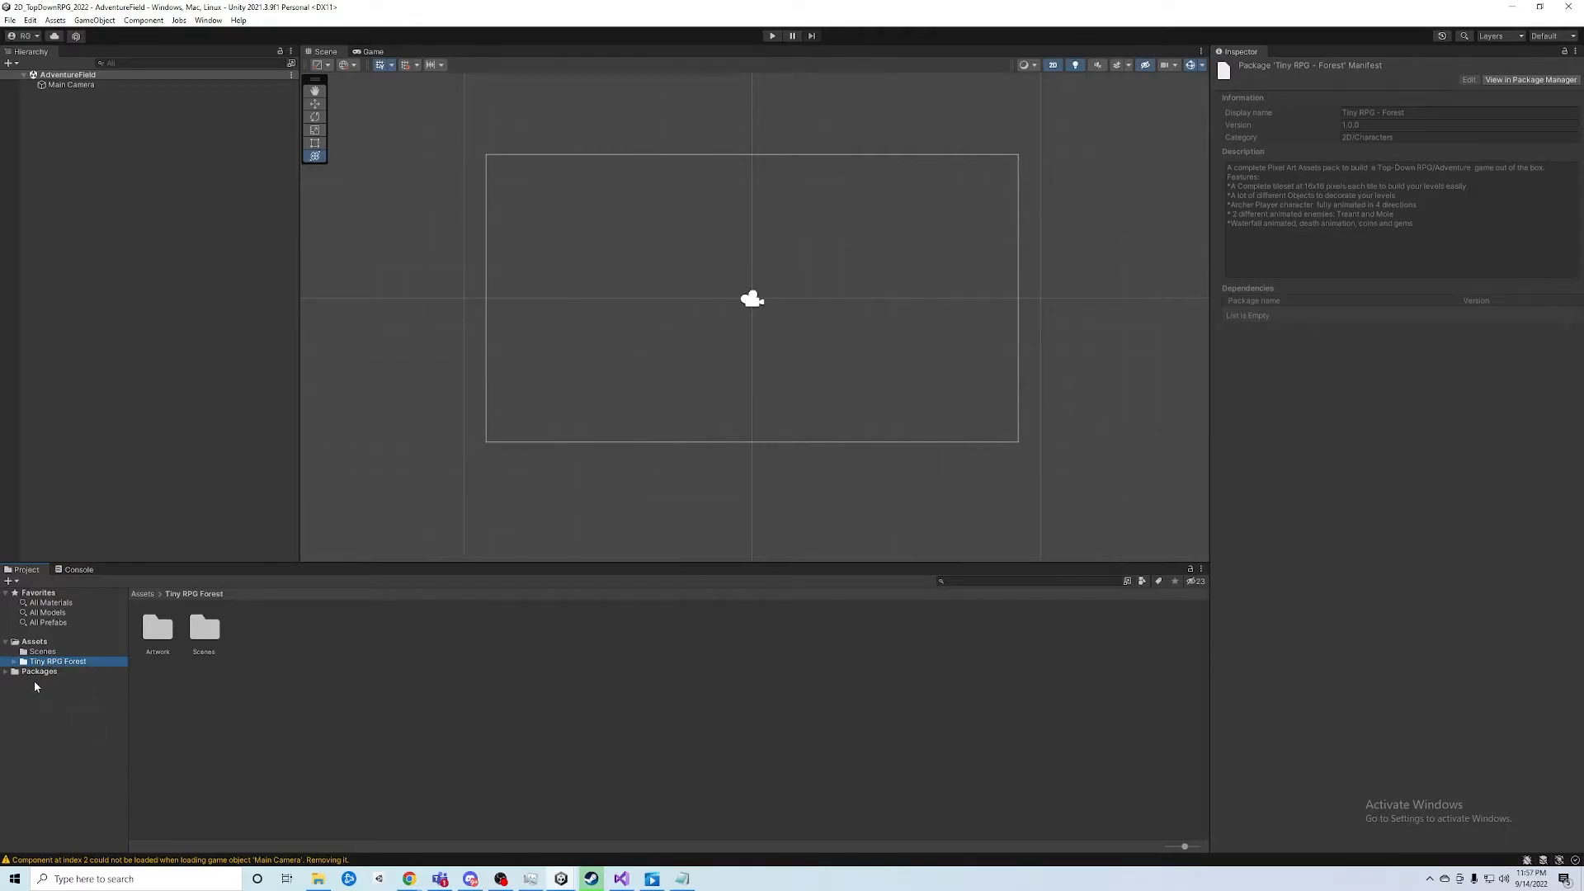
{"action": "left_click", "coordinate": [14, 662]}
{"action": "left_click", "coordinate": [24, 671]}
{"action": "left_click", "coordinate": [23, 672]}
{"action": "left_click", "coordinate": [15, 662]}
Try docking the Project window between the Hierarchy and Scene view, and return it beside the Console
{"action": "left_click_drag", "start_coordinate": [28, 573], "coordinate": [414, 308]}
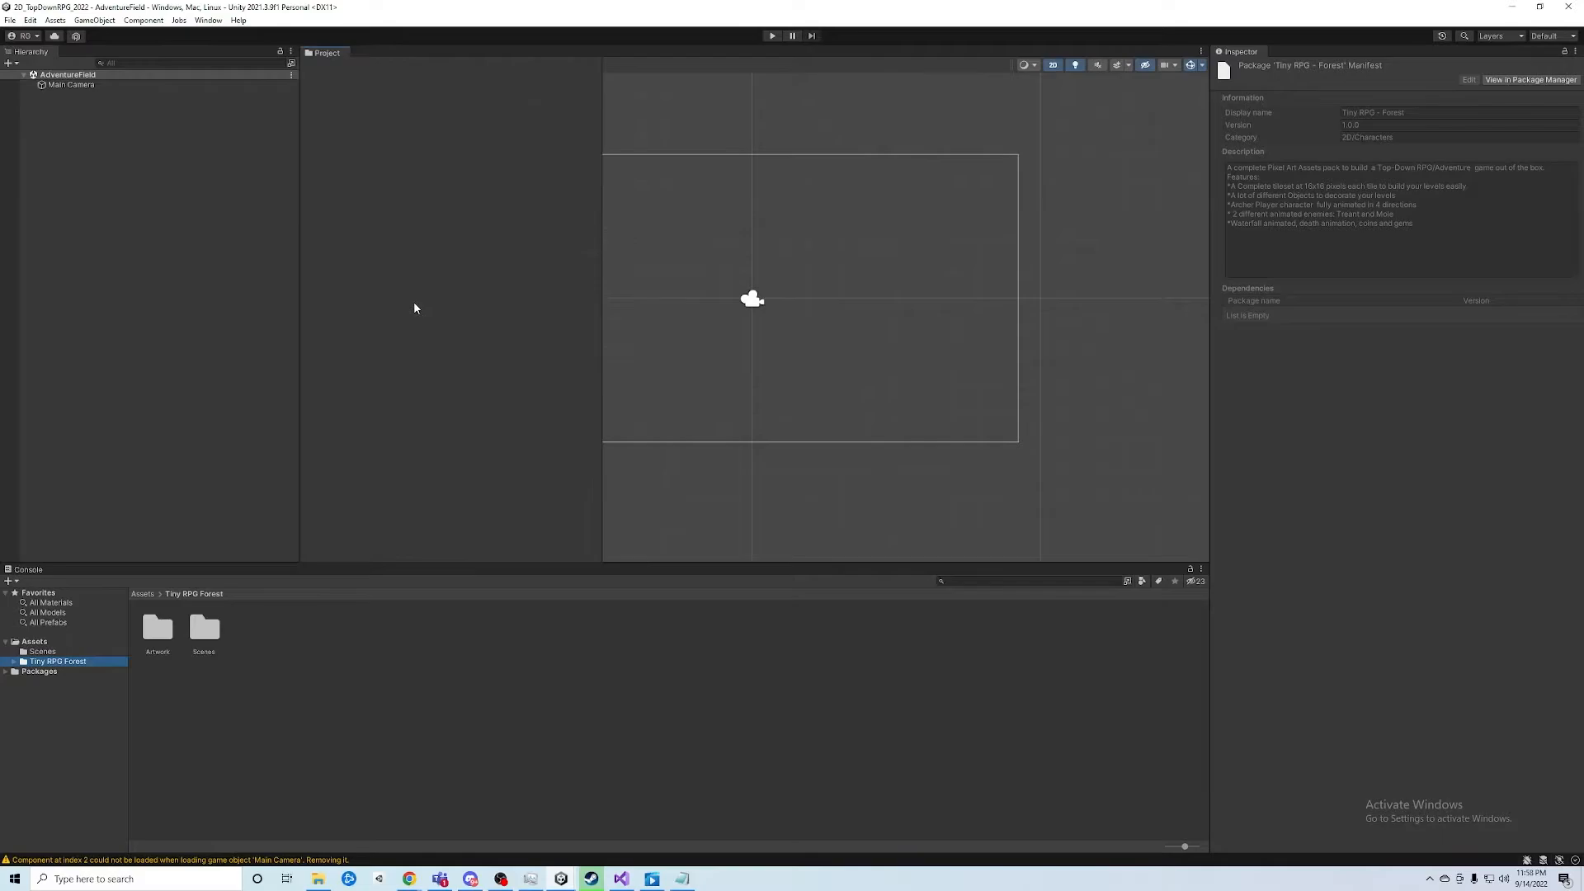
{"action": "left_click_drag", "start_coordinate": [327, 53], "coordinate": [465, 264]}
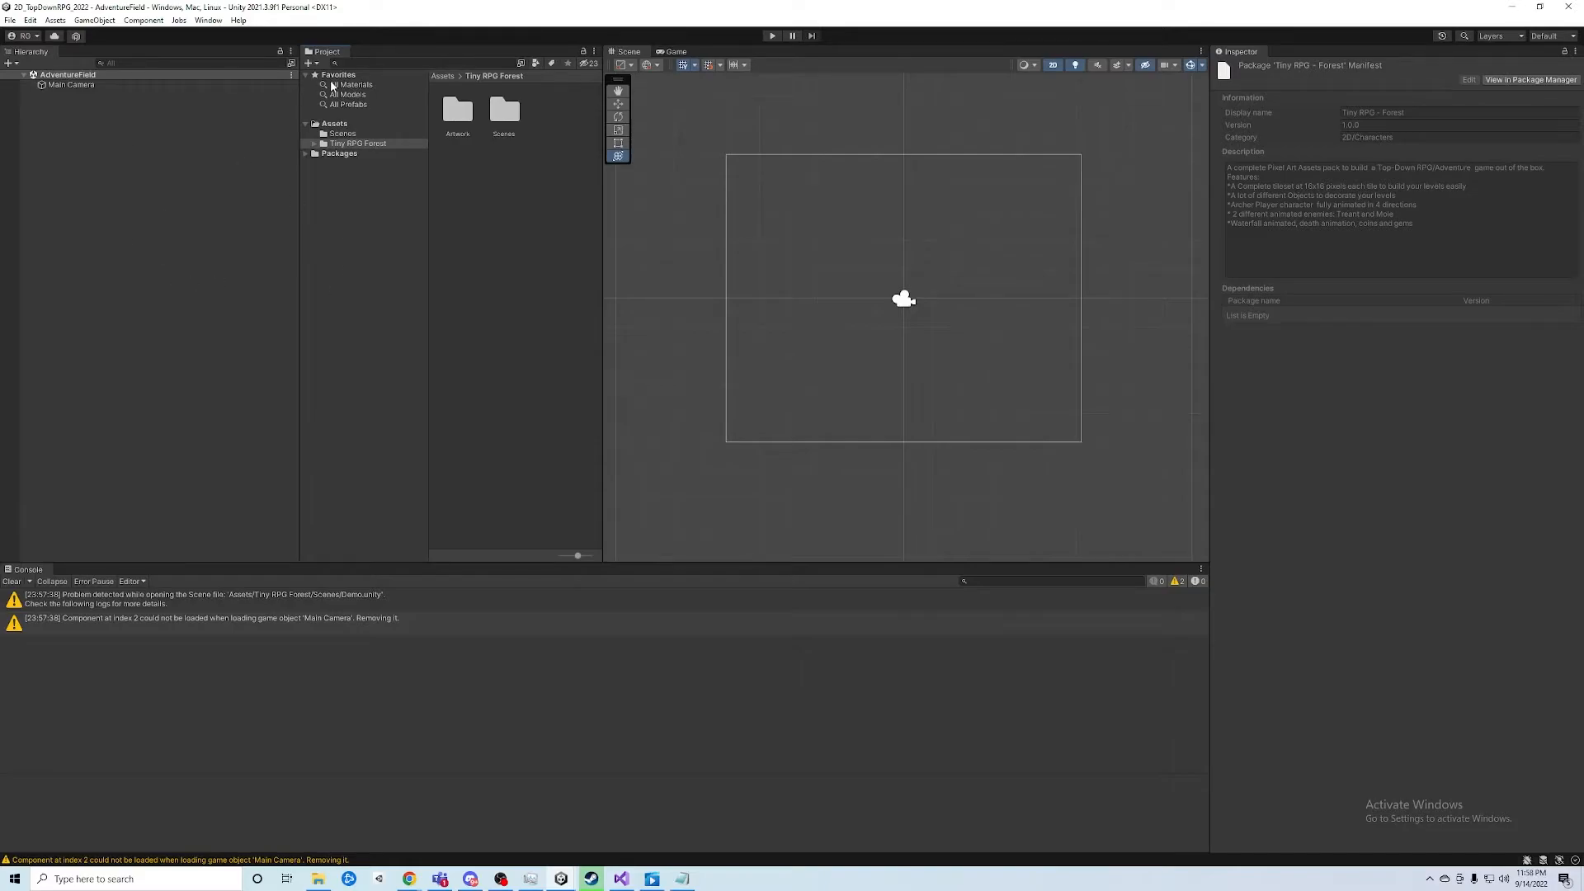
{"action": "left_click_drag", "start_coordinate": [327, 51], "coordinate": [356, 174]}
{"action": "left_click_drag", "start_coordinate": [234, 8], "coordinate": [33, 575]}
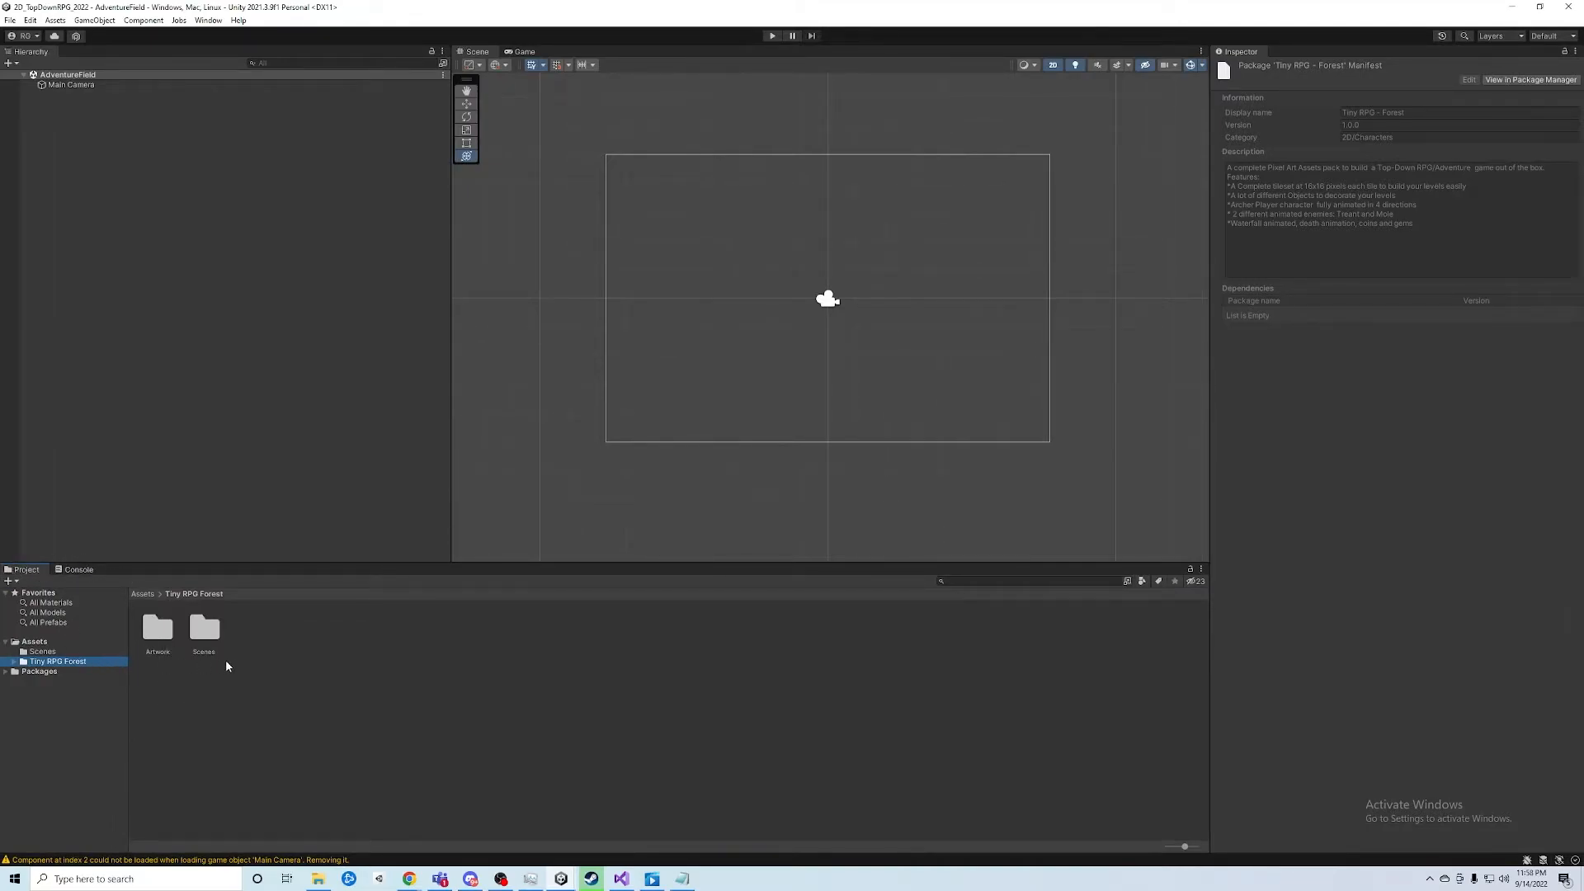
Examine the Console's warning about the Demo scene and return to the Project window
{"action": "left_click", "coordinate": [68, 572]}
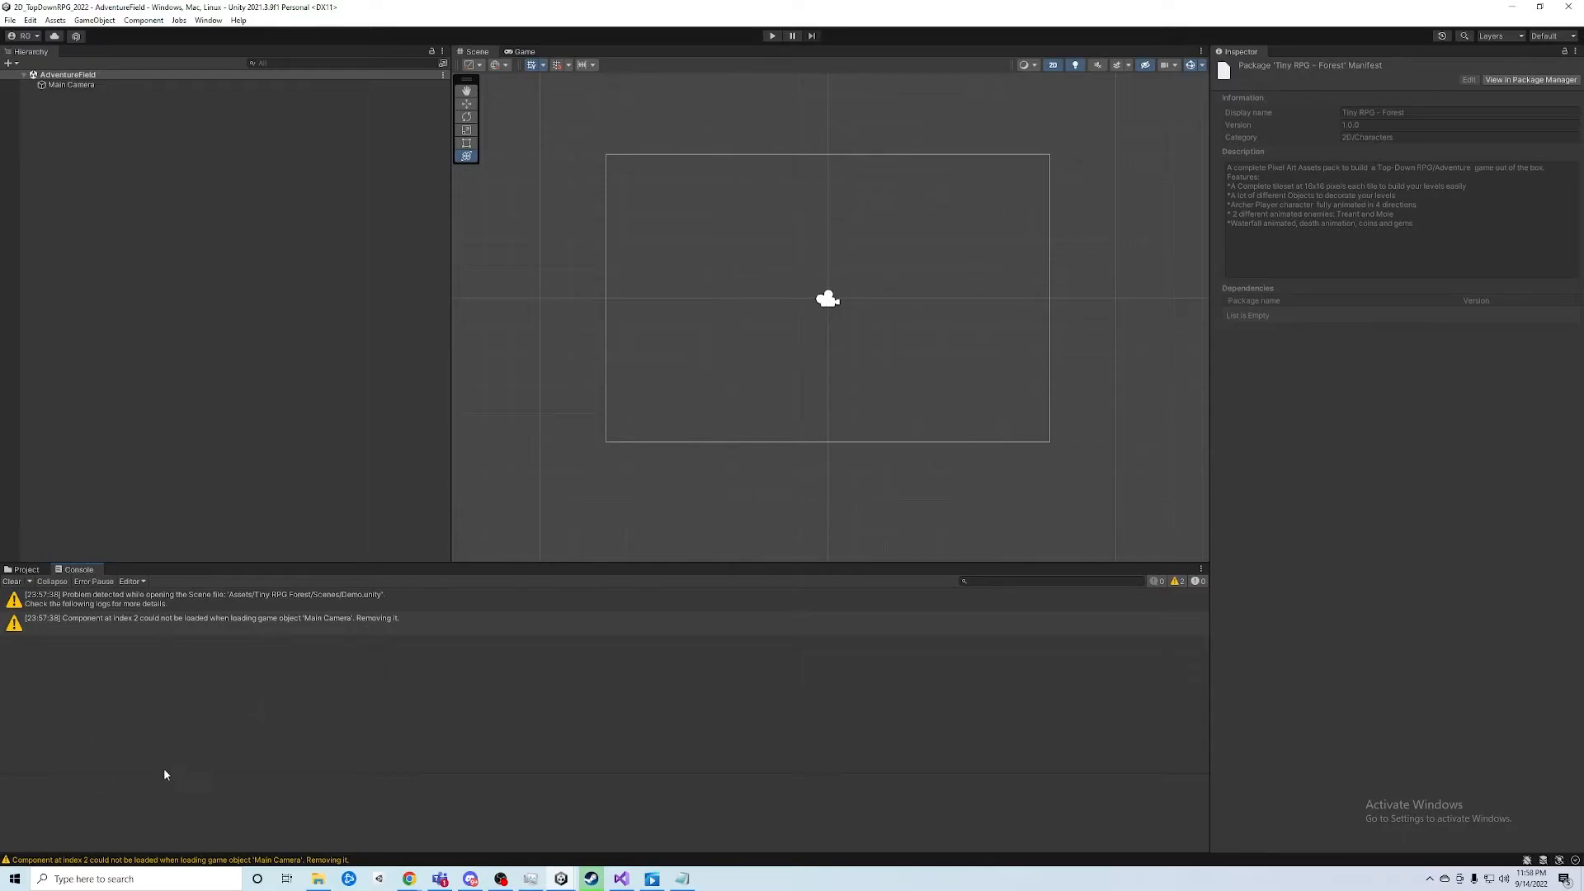
{"action": "left_click", "coordinate": [164, 610]}
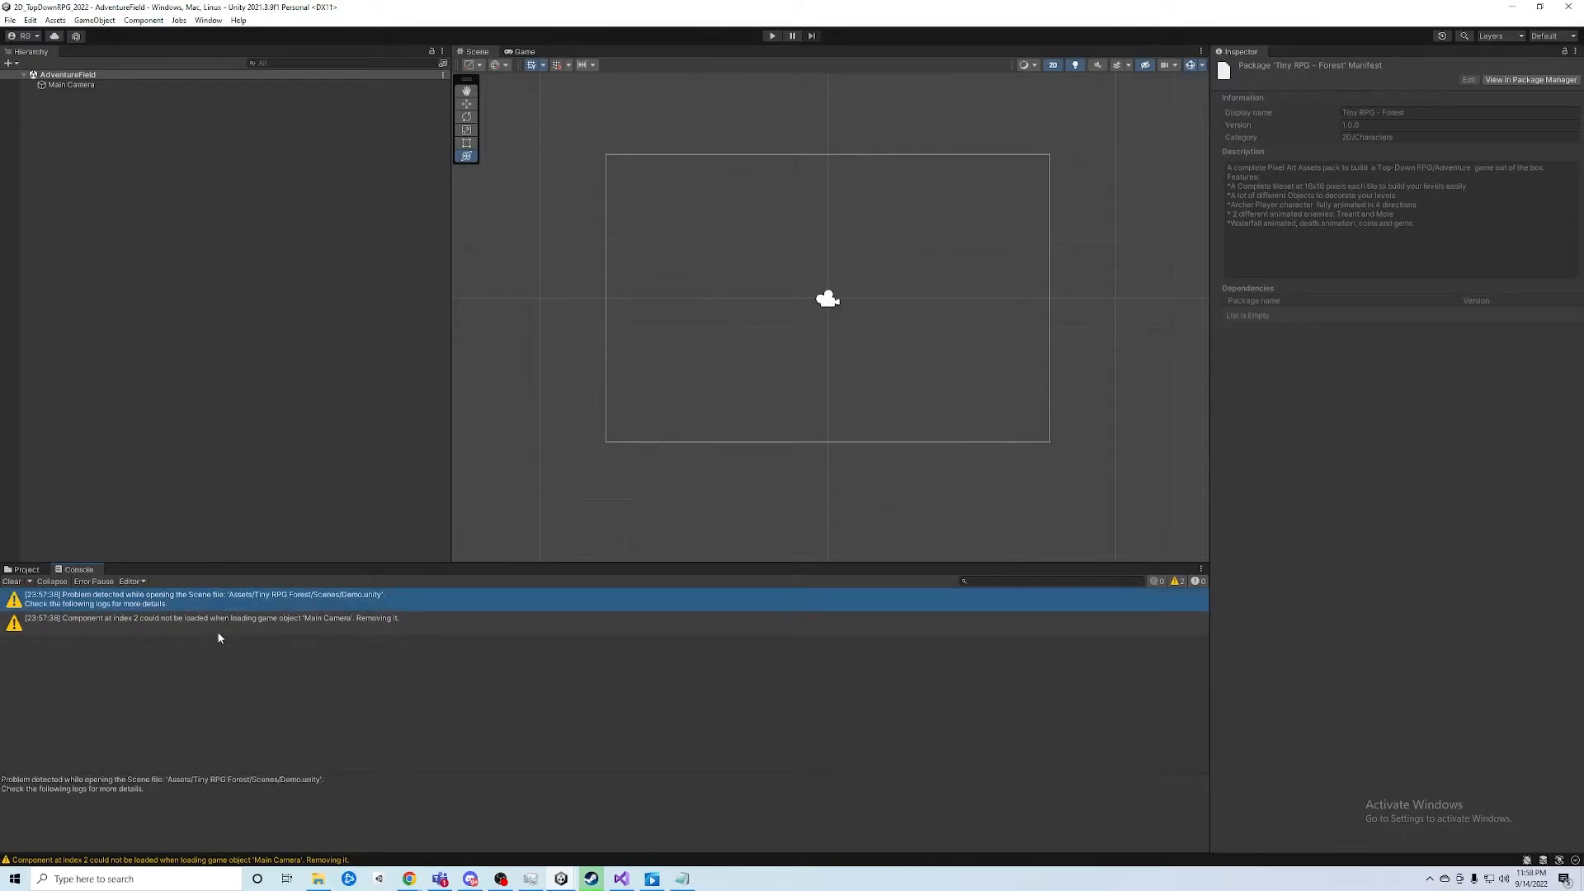
{"action": "left_click", "coordinate": [26, 571]}
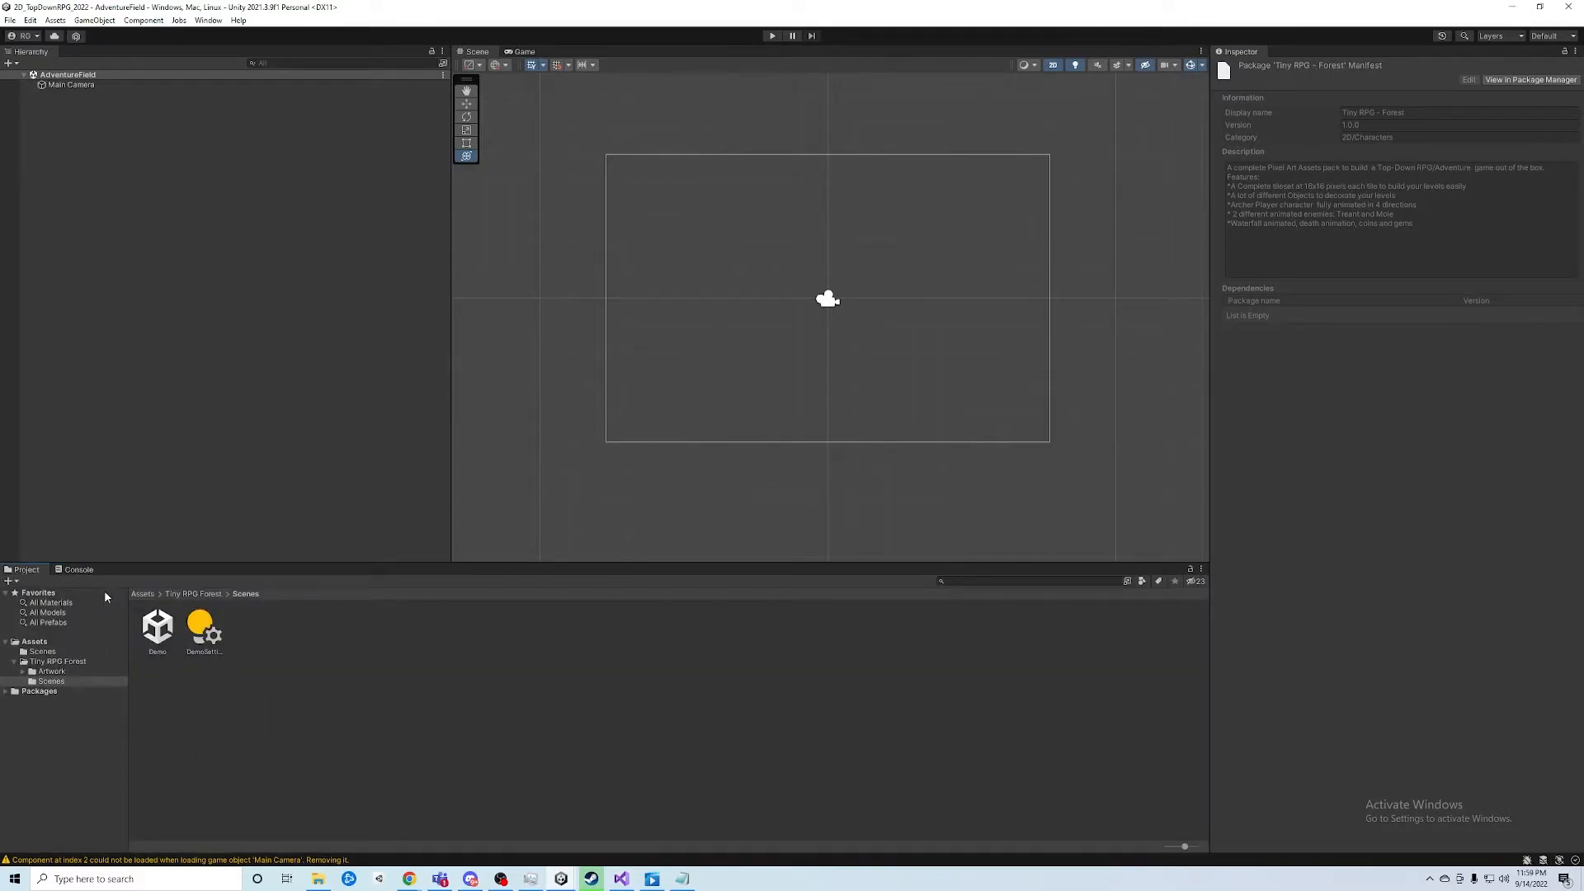
{"action": "left_click", "coordinate": [72, 570]}
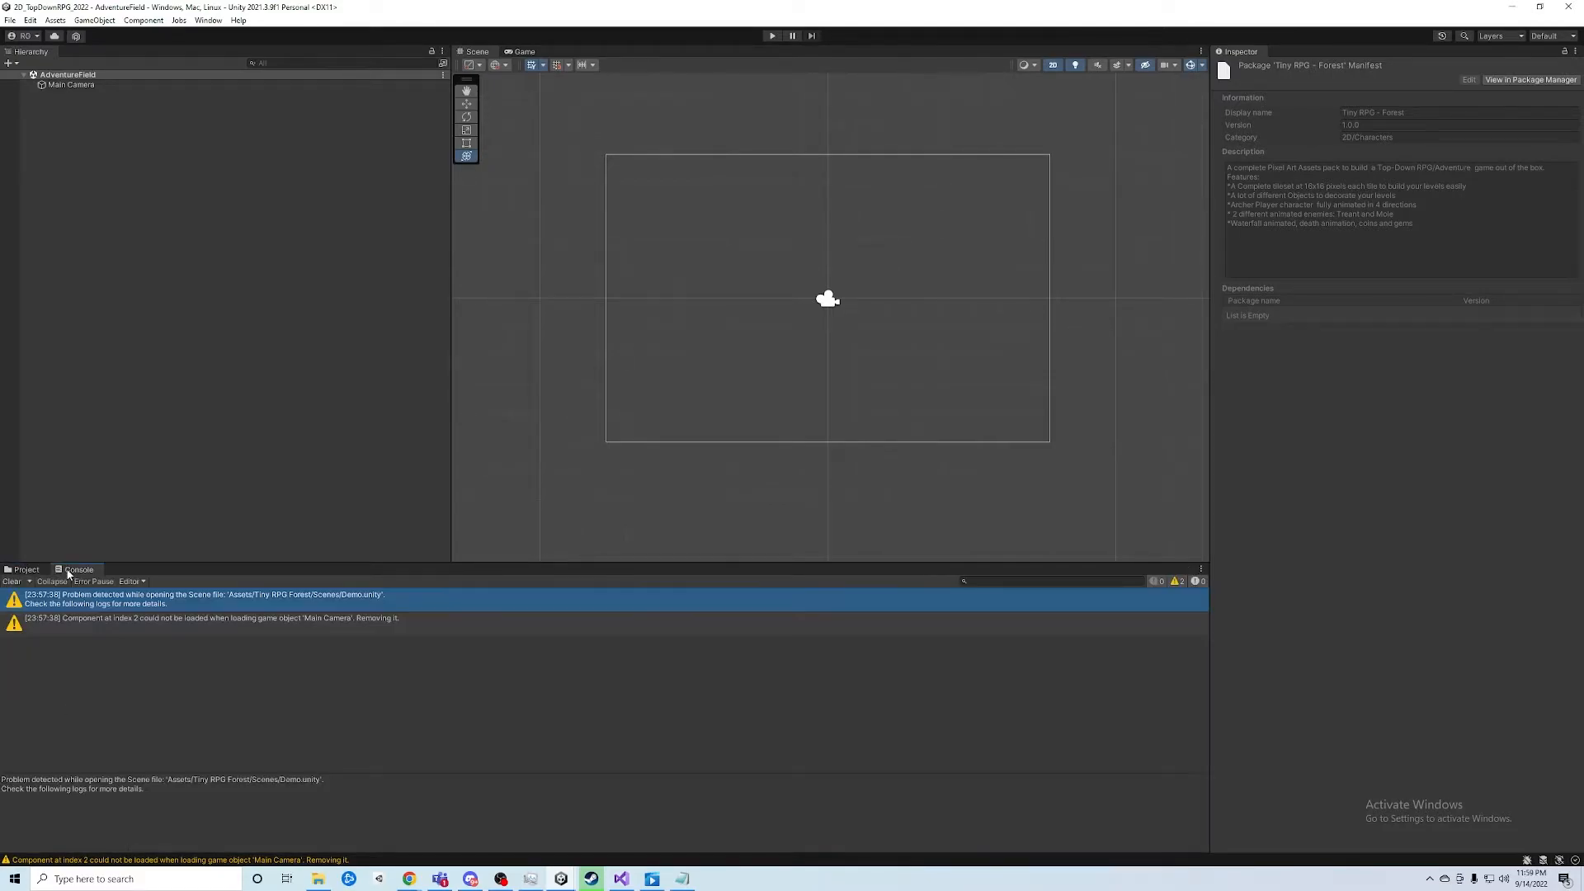
{"action": "left_click", "coordinate": [26, 570]}
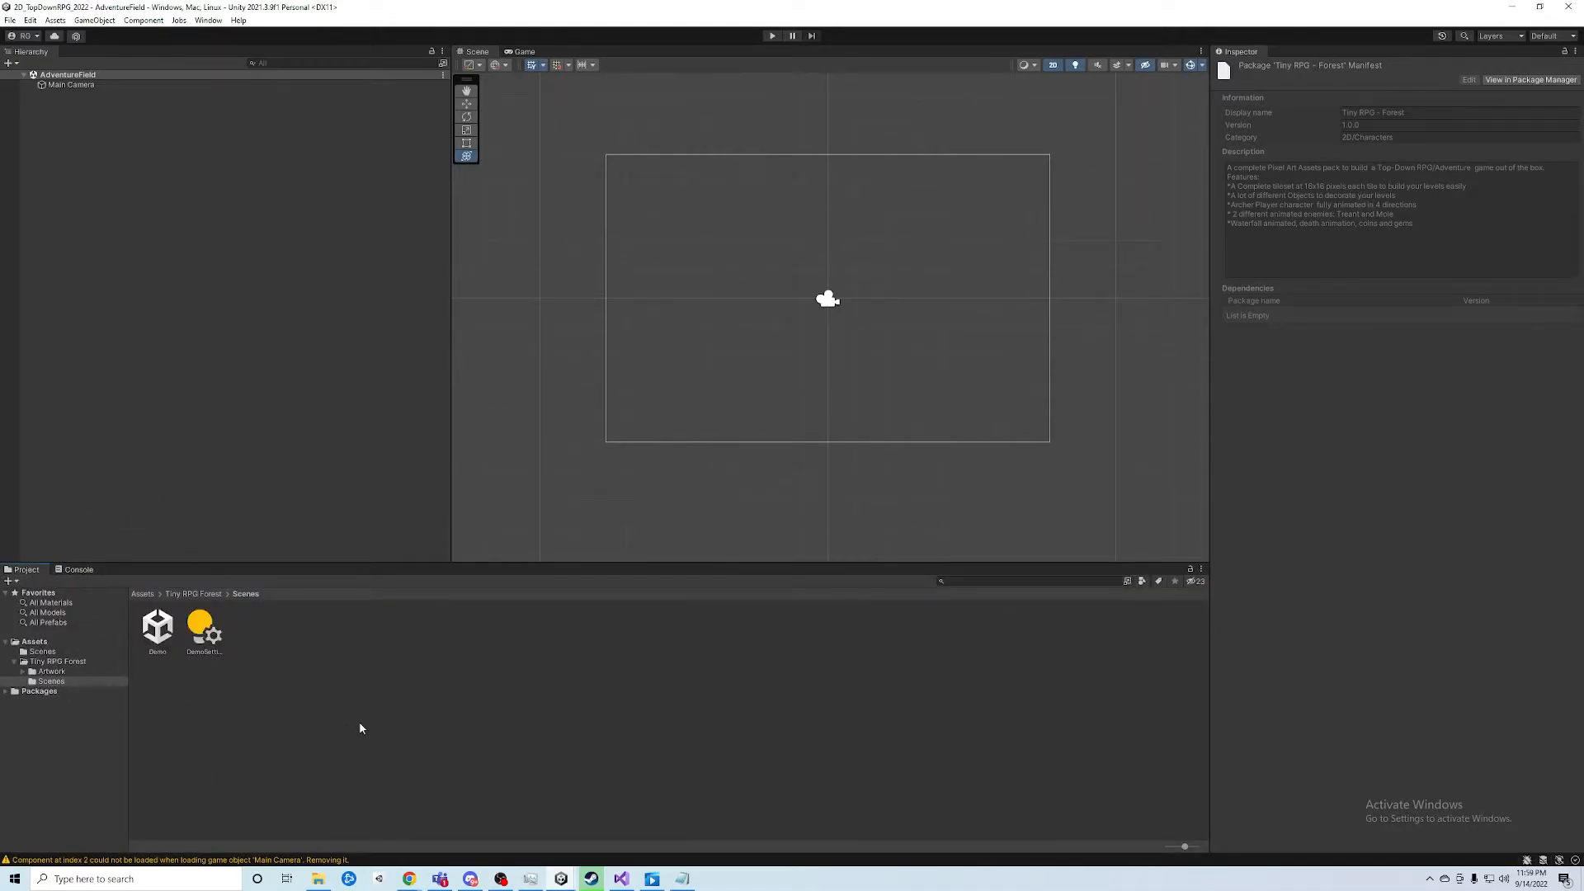
Resize the editor layout by narrowing the Hierarchy and adjusting the border between the Scene view and Project window
{"action": "left_click_drag", "start_coordinate": [301, 563], "coordinate": [334, 558]}
{"action": "left_click_drag", "start_coordinate": [449, 399], "coordinate": [350, 387]}
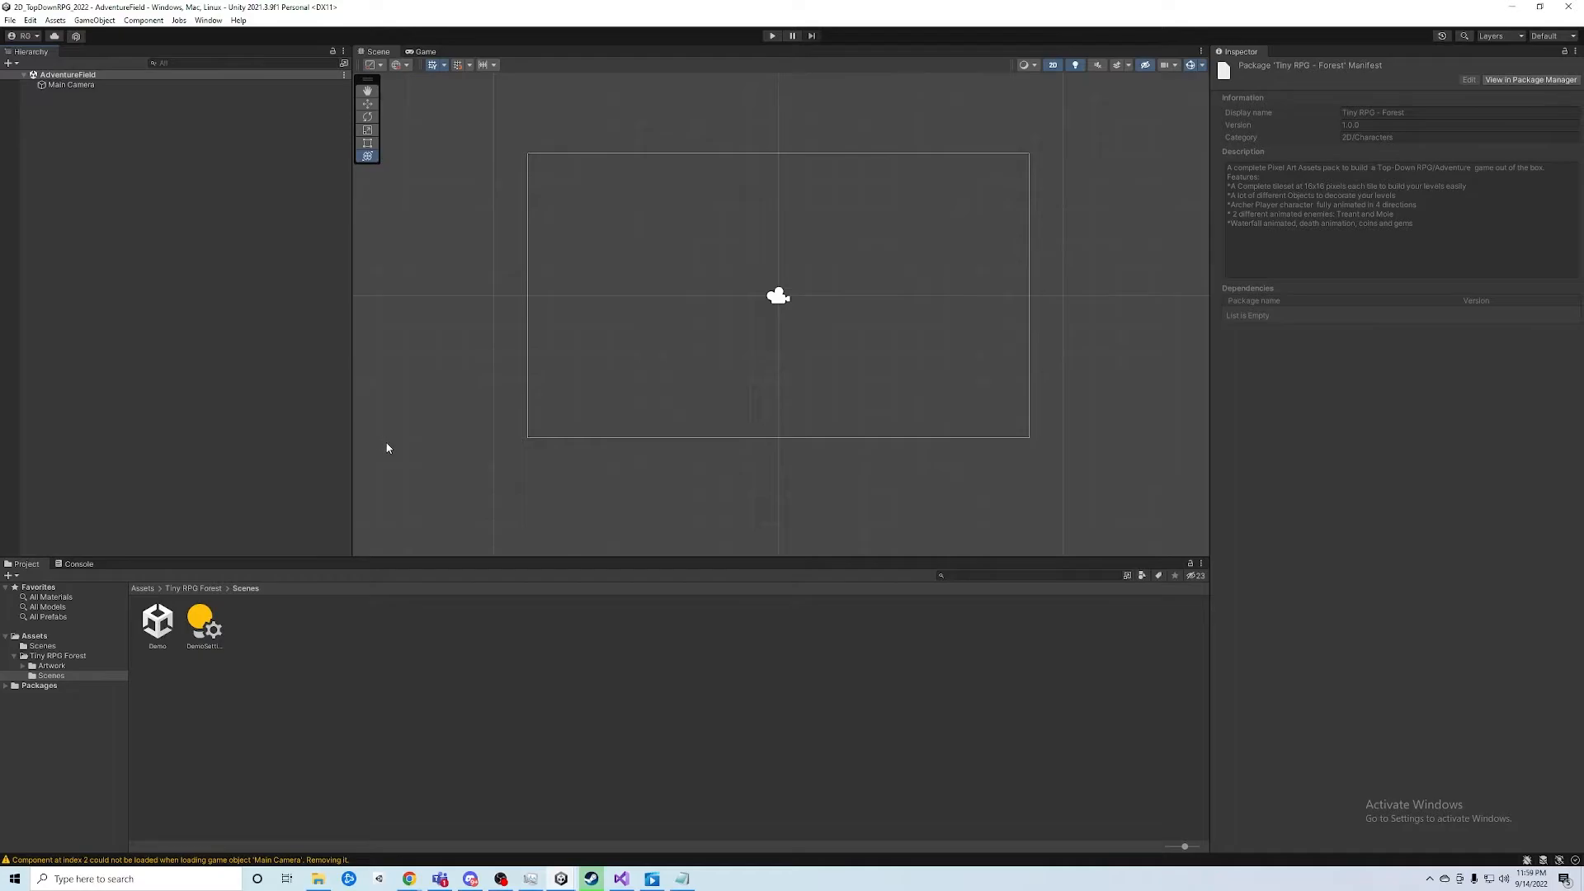
{"action": "left_click_drag", "start_coordinate": [400, 573], "coordinate": [441, 655]}
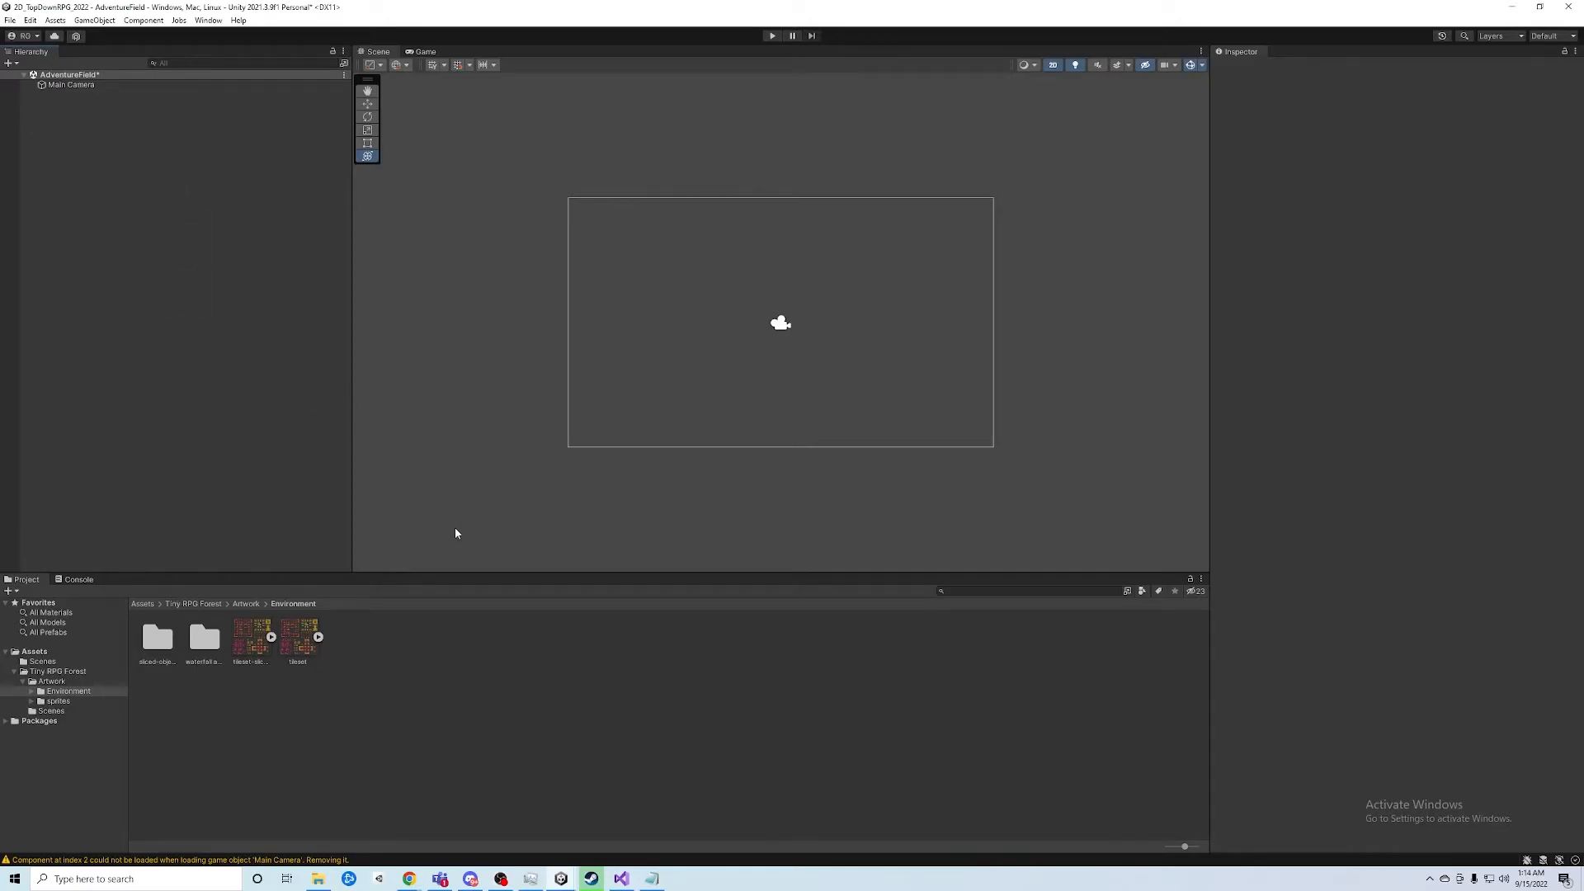
Browse from Assets through Tiny RPG Forest and Artwork to the Environment folder, and select the tileset-sliced texture
{"action": "left_click", "coordinate": [35, 654]}
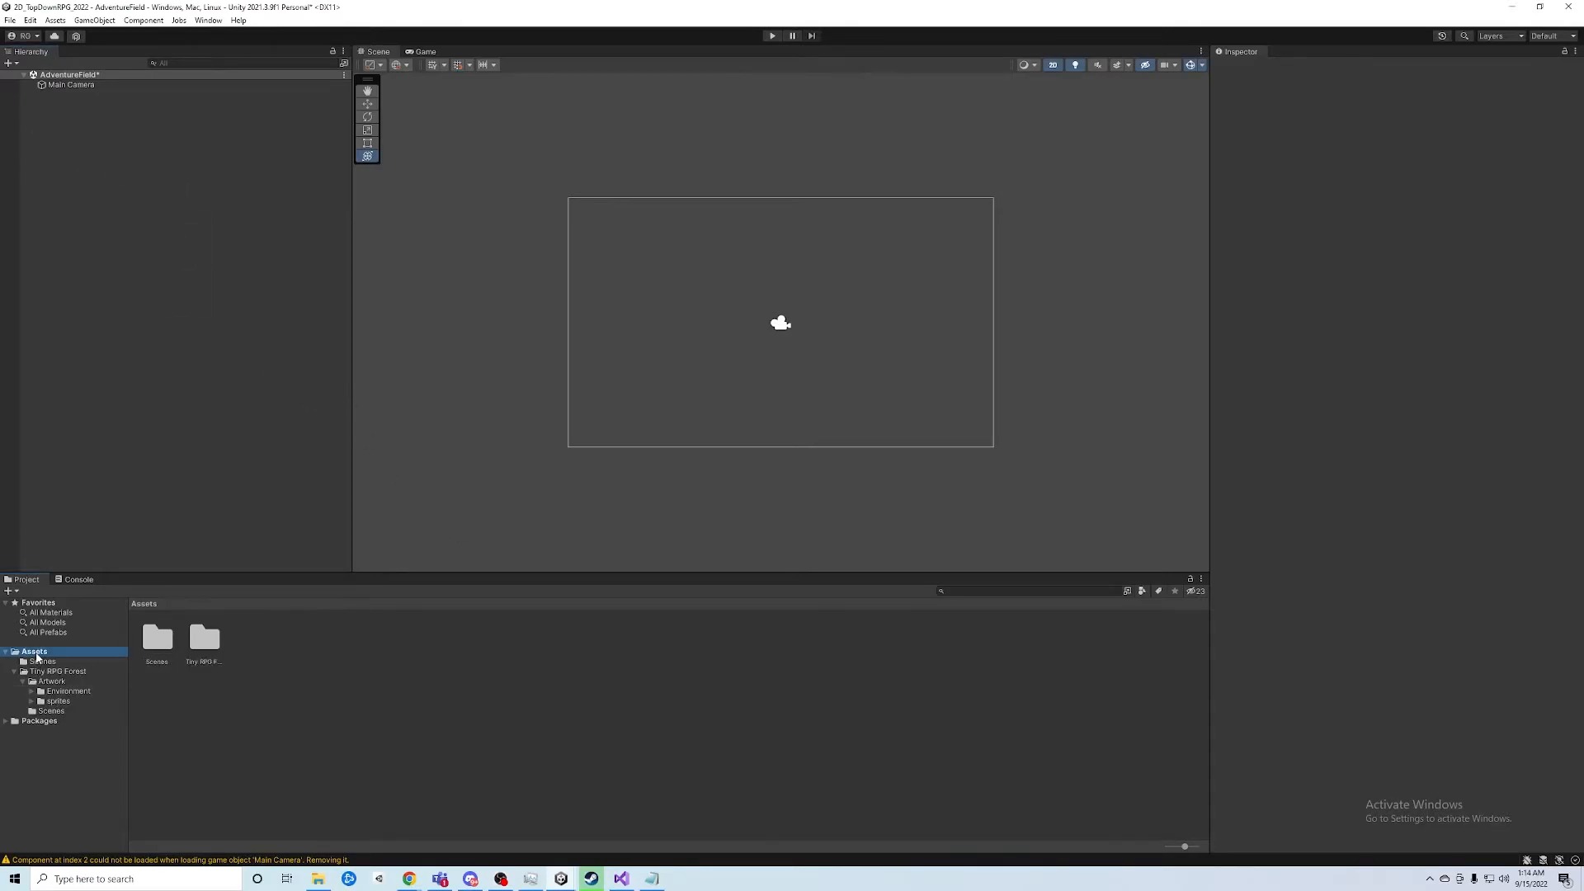
{"action": "left_click", "coordinate": [35, 672]}
{"action": "left_click", "coordinate": [202, 657]}
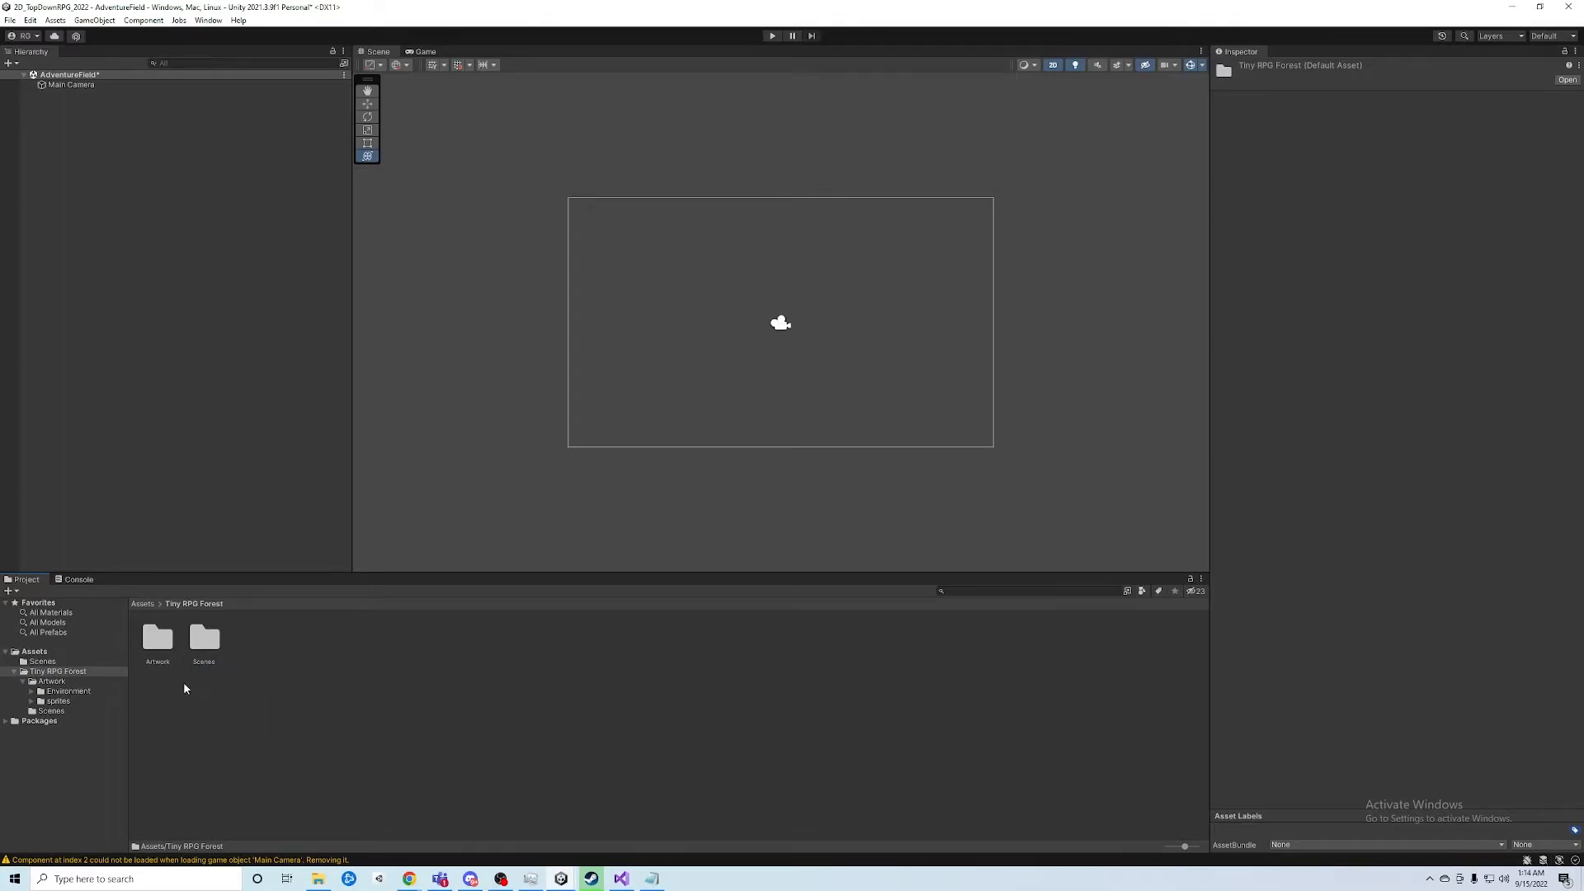
{"action": "double_click", "coordinate": [157, 642]}
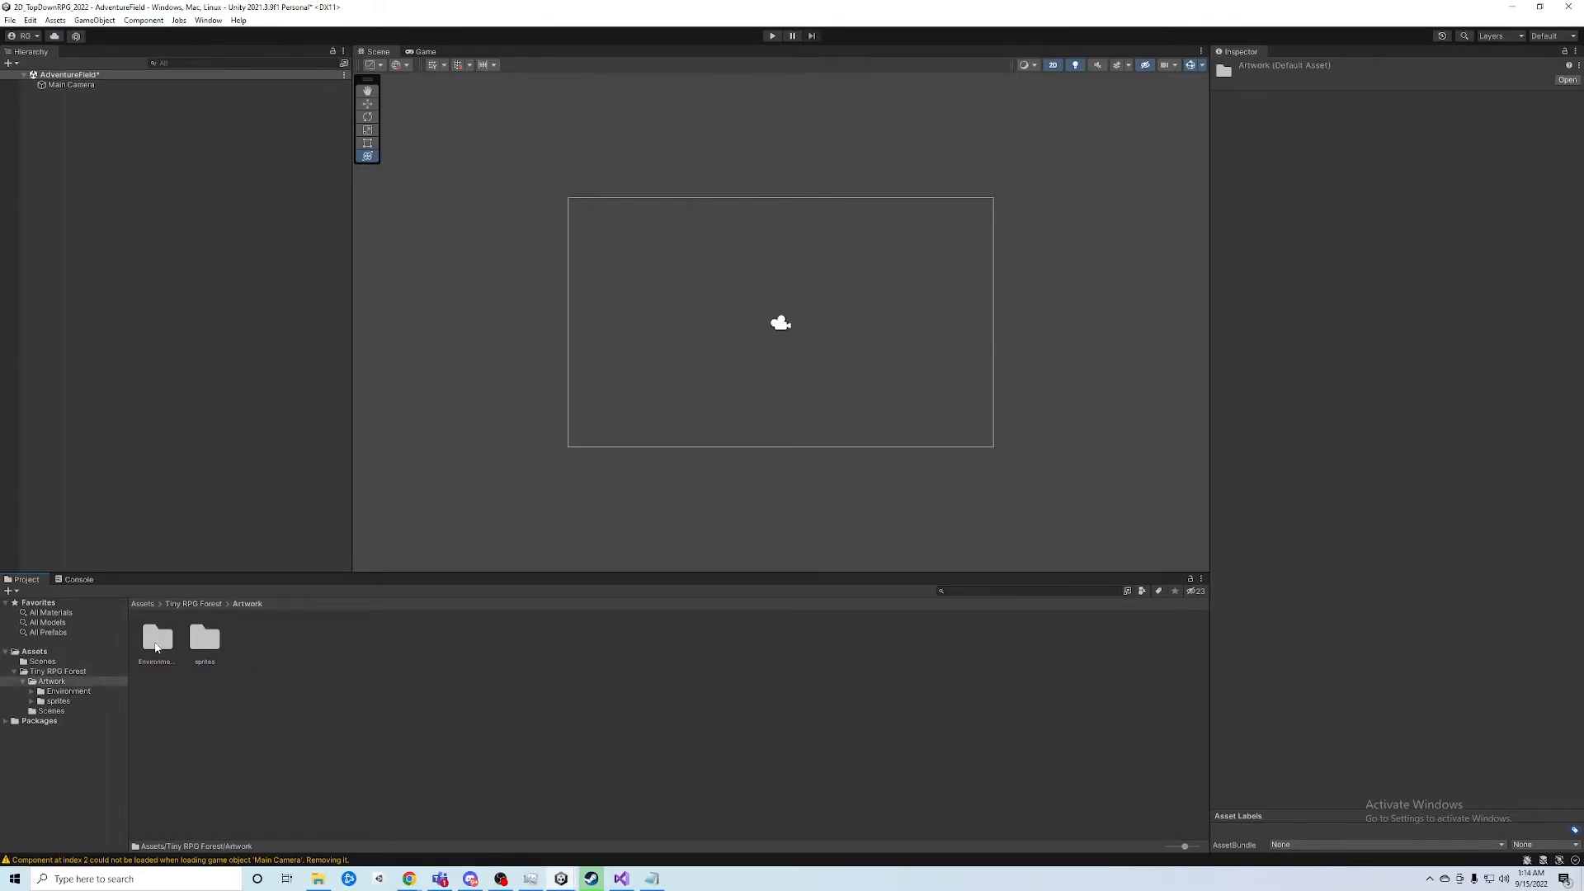
{"action": "double_click", "coordinate": [156, 641]}
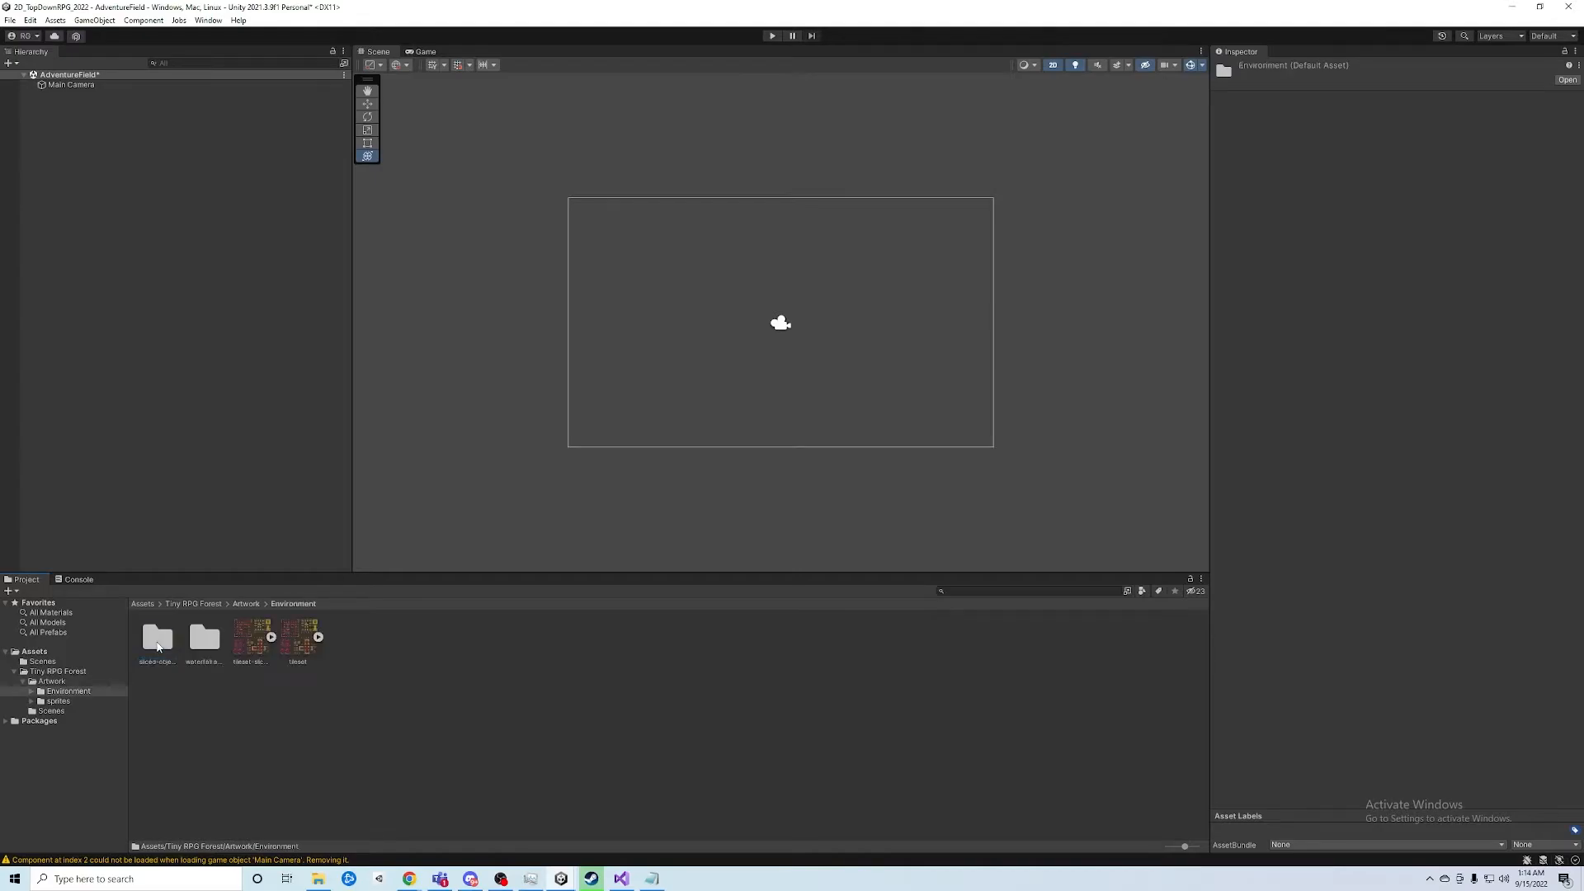
{"action": "left_click", "coordinate": [253, 652]}
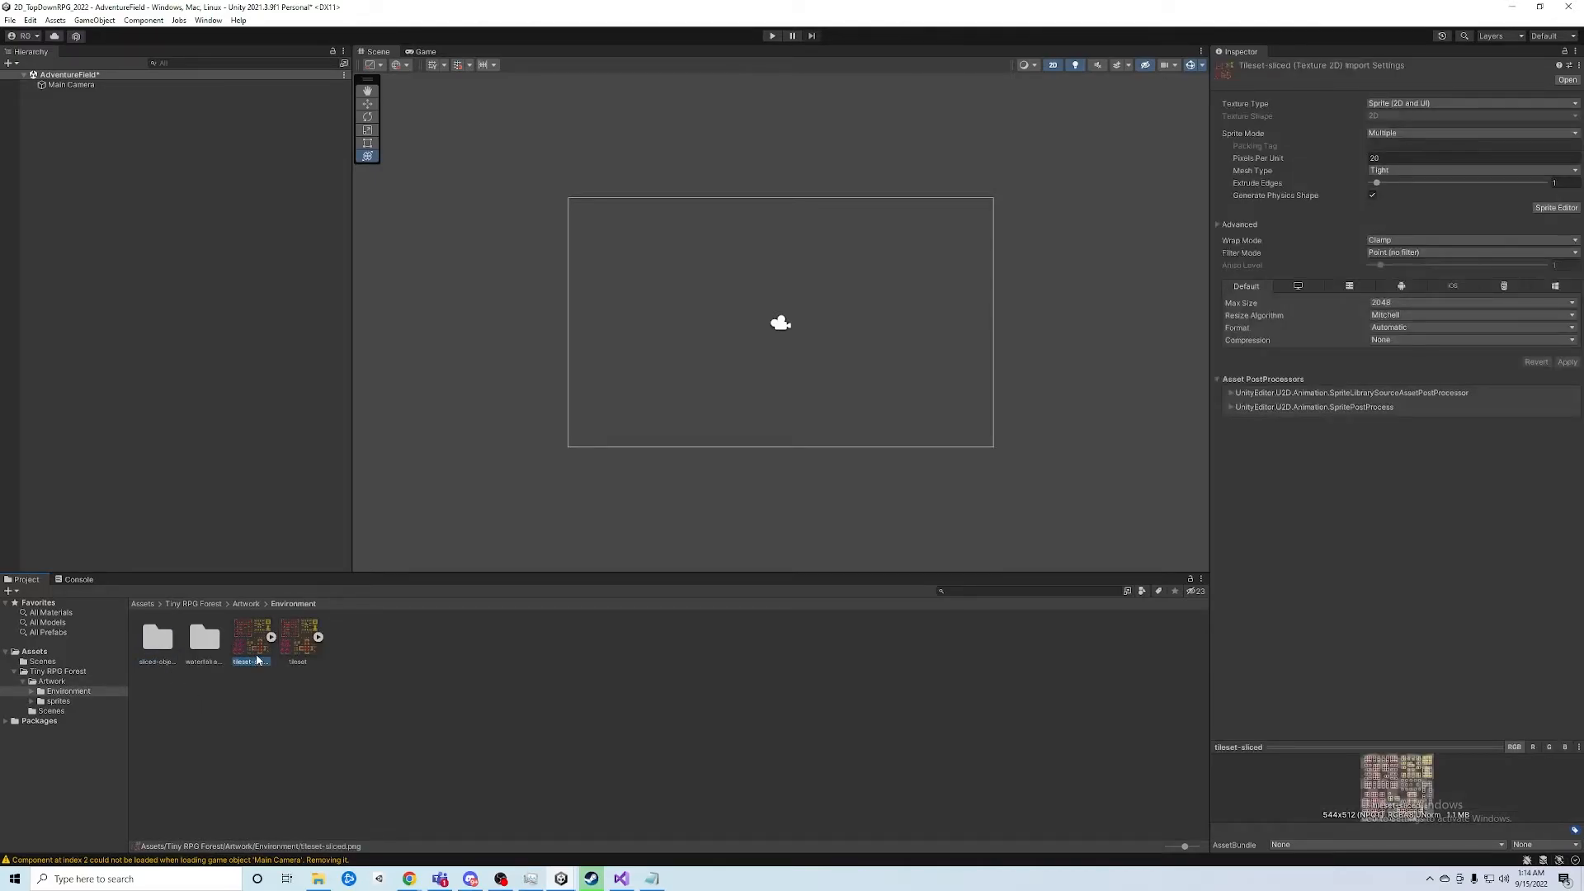
Try 100 for the tileset-sliced texture's Pixels Per Unit and set it back to 20
{"action": "left_click", "coordinate": [1383, 157]}
{"action": "double_click", "coordinate": [1384, 158]}
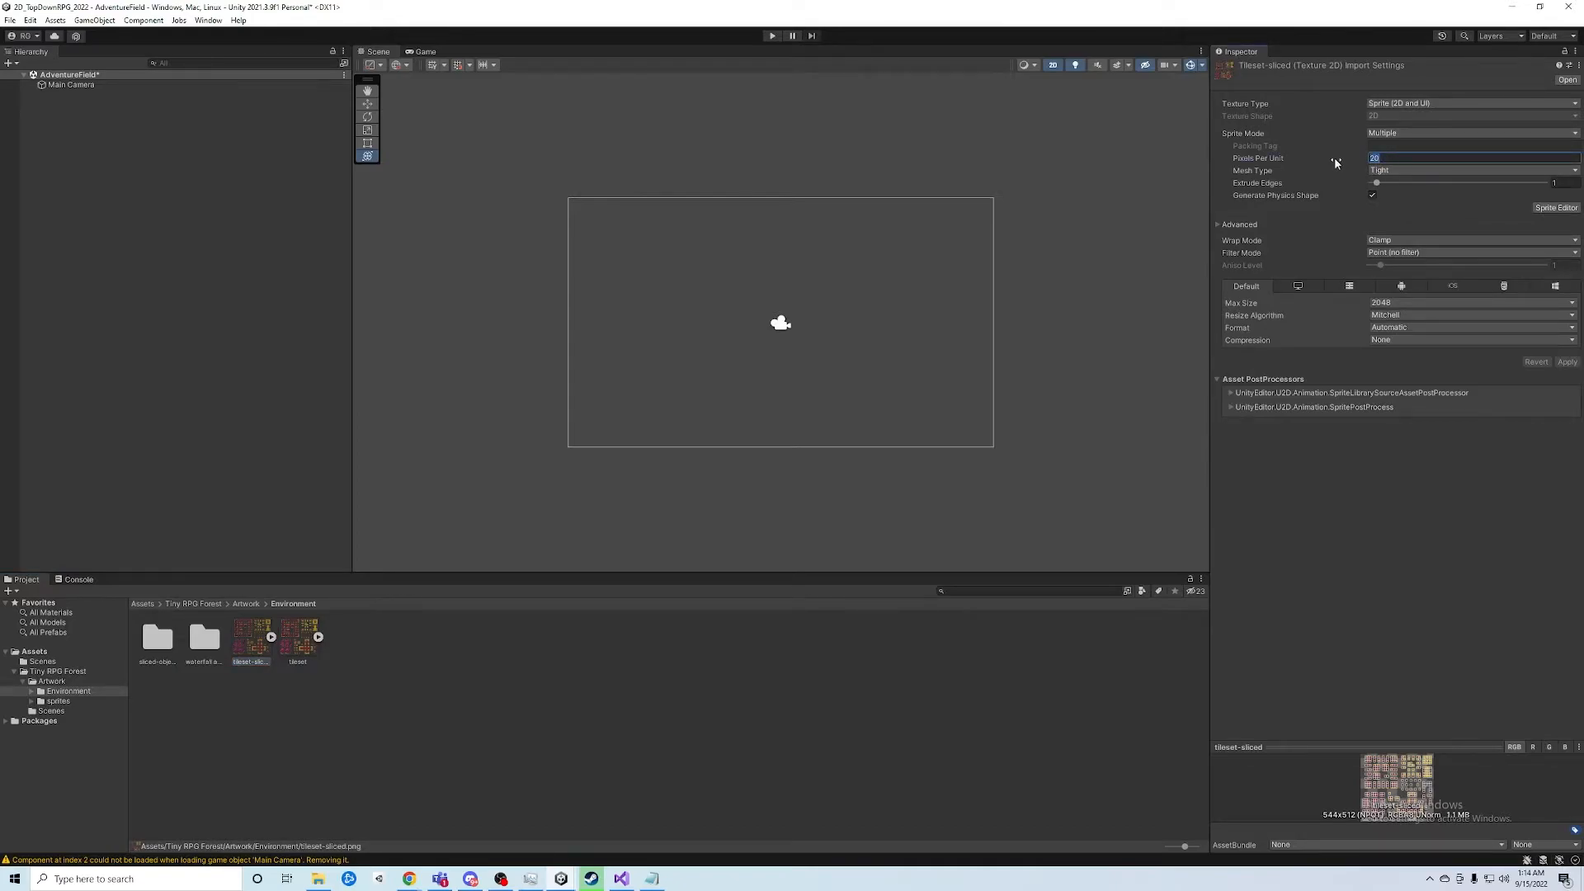
{"action": "type", "text": "100"}
{"action": "double_click", "coordinate": [1390, 157]}
{"action": "type", "text": "20"}
Add a rectangular 2D tilemap to the AdventureField scene
{"action": "right_click", "coordinate": [68, 105]}
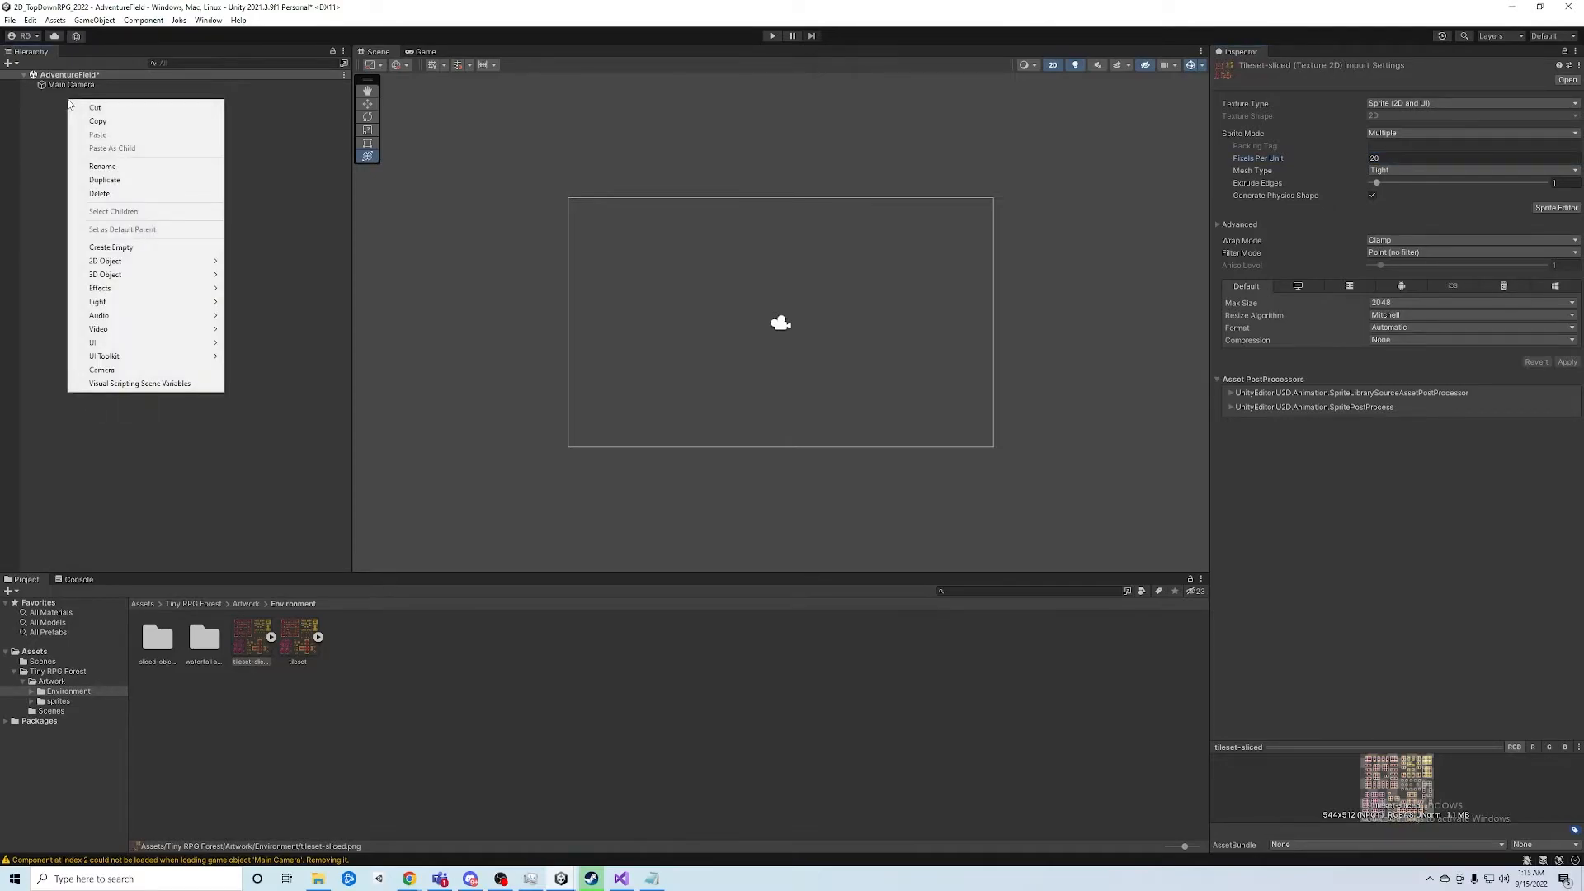
{"action": "mouse_move", "coordinate": [189, 261]}
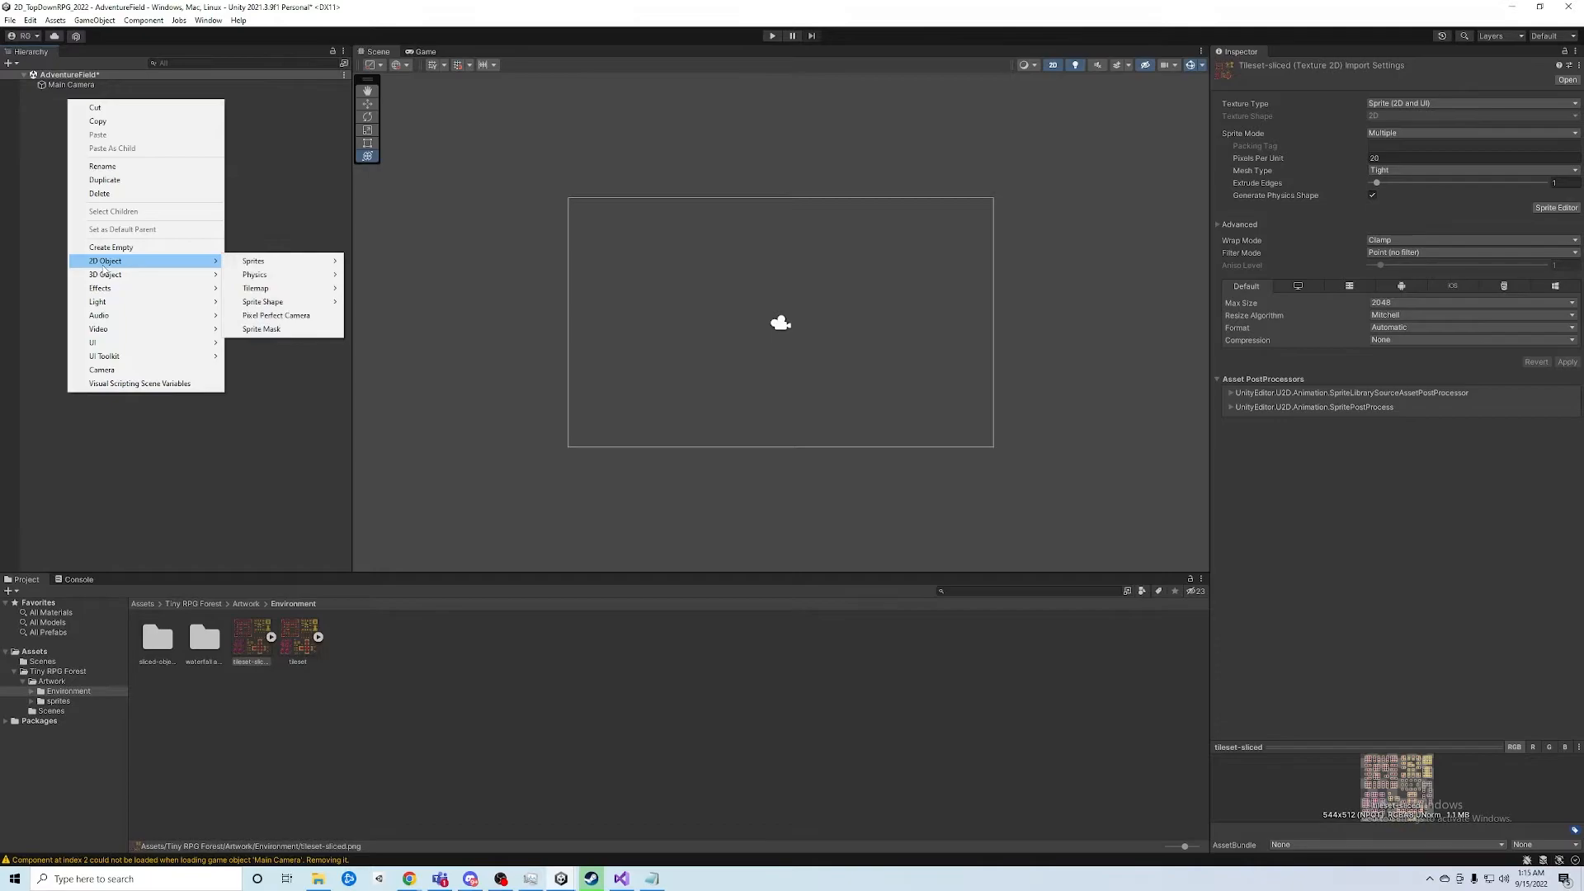
{"action": "mouse_move", "coordinate": [280, 289]}
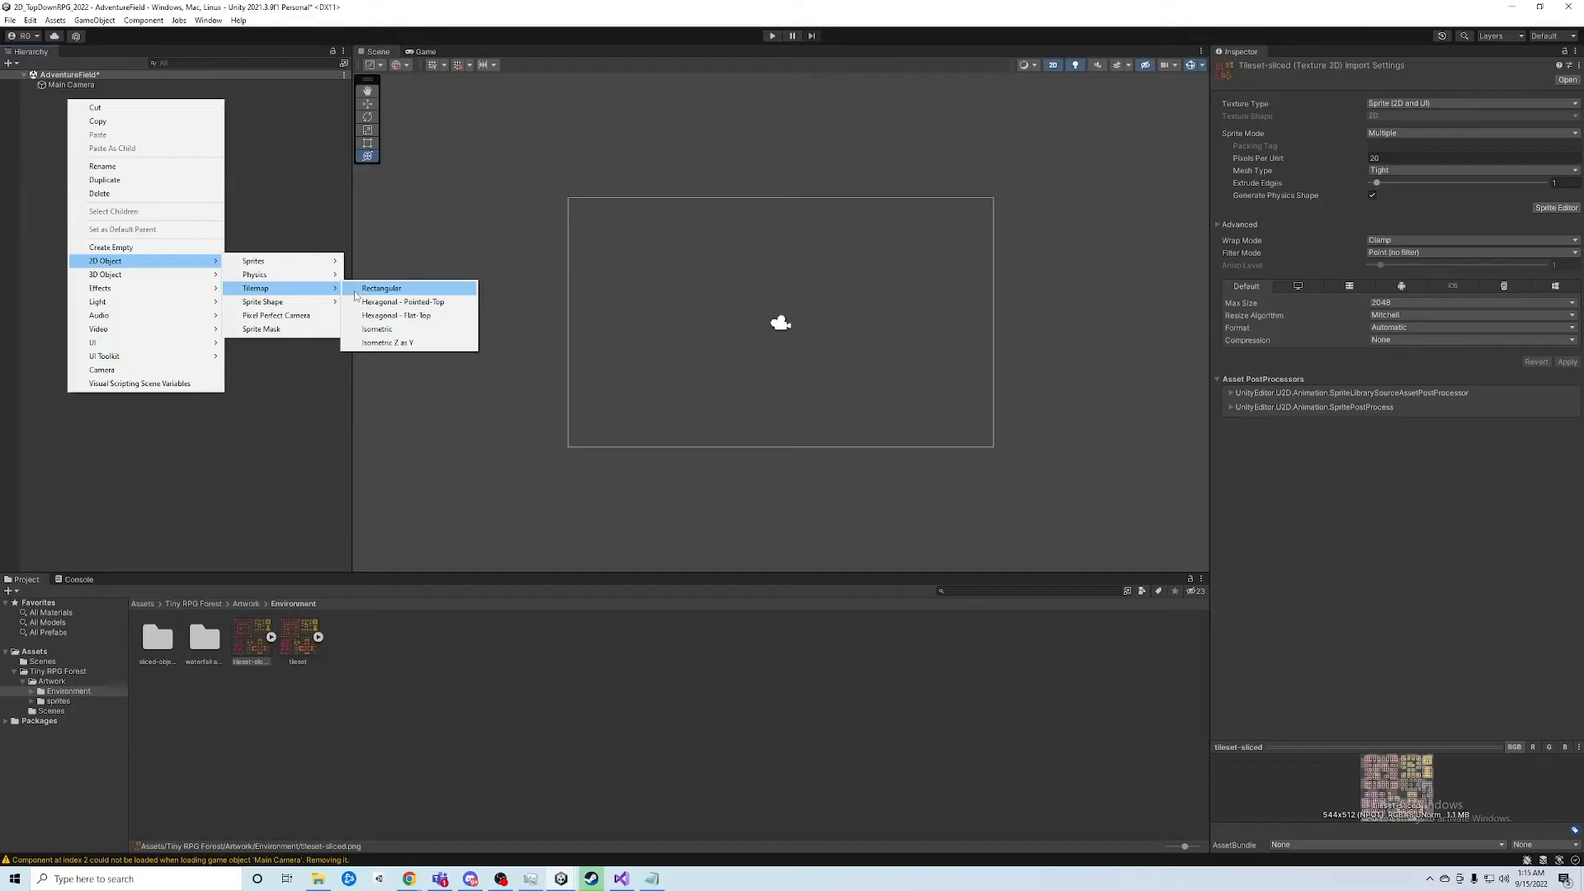
{"action": "left_click", "coordinate": [381, 289]}
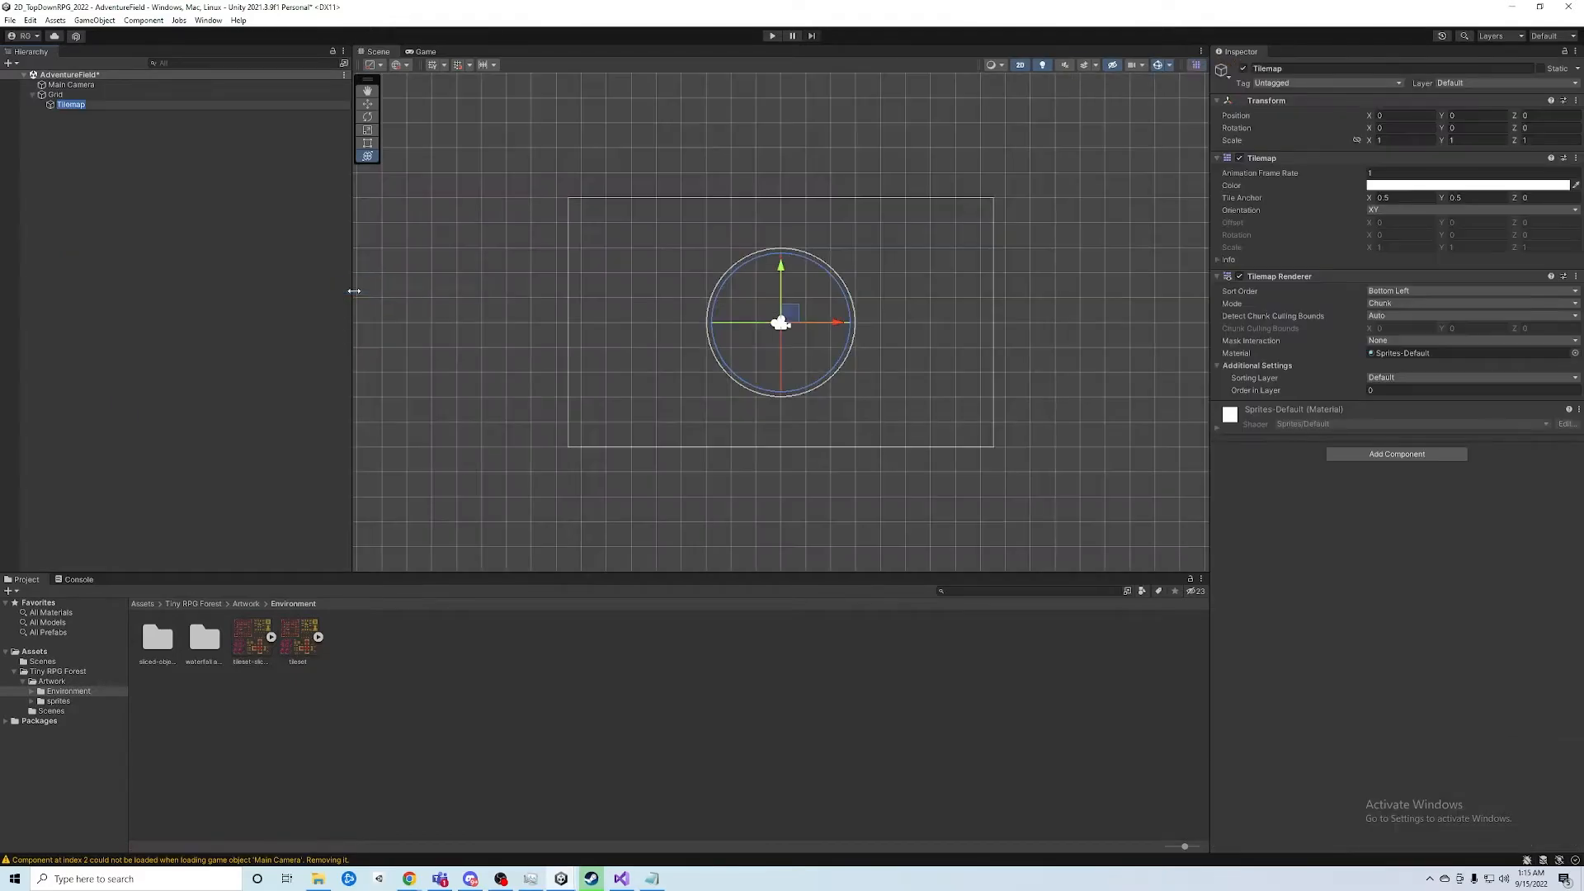
Examine the Grid component settings and the Tilemap object's name and Order in Layer setting
{"action": "left_click", "coordinate": [212, 255]}
{"action": "left_click", "coordinate": [70, 97]}
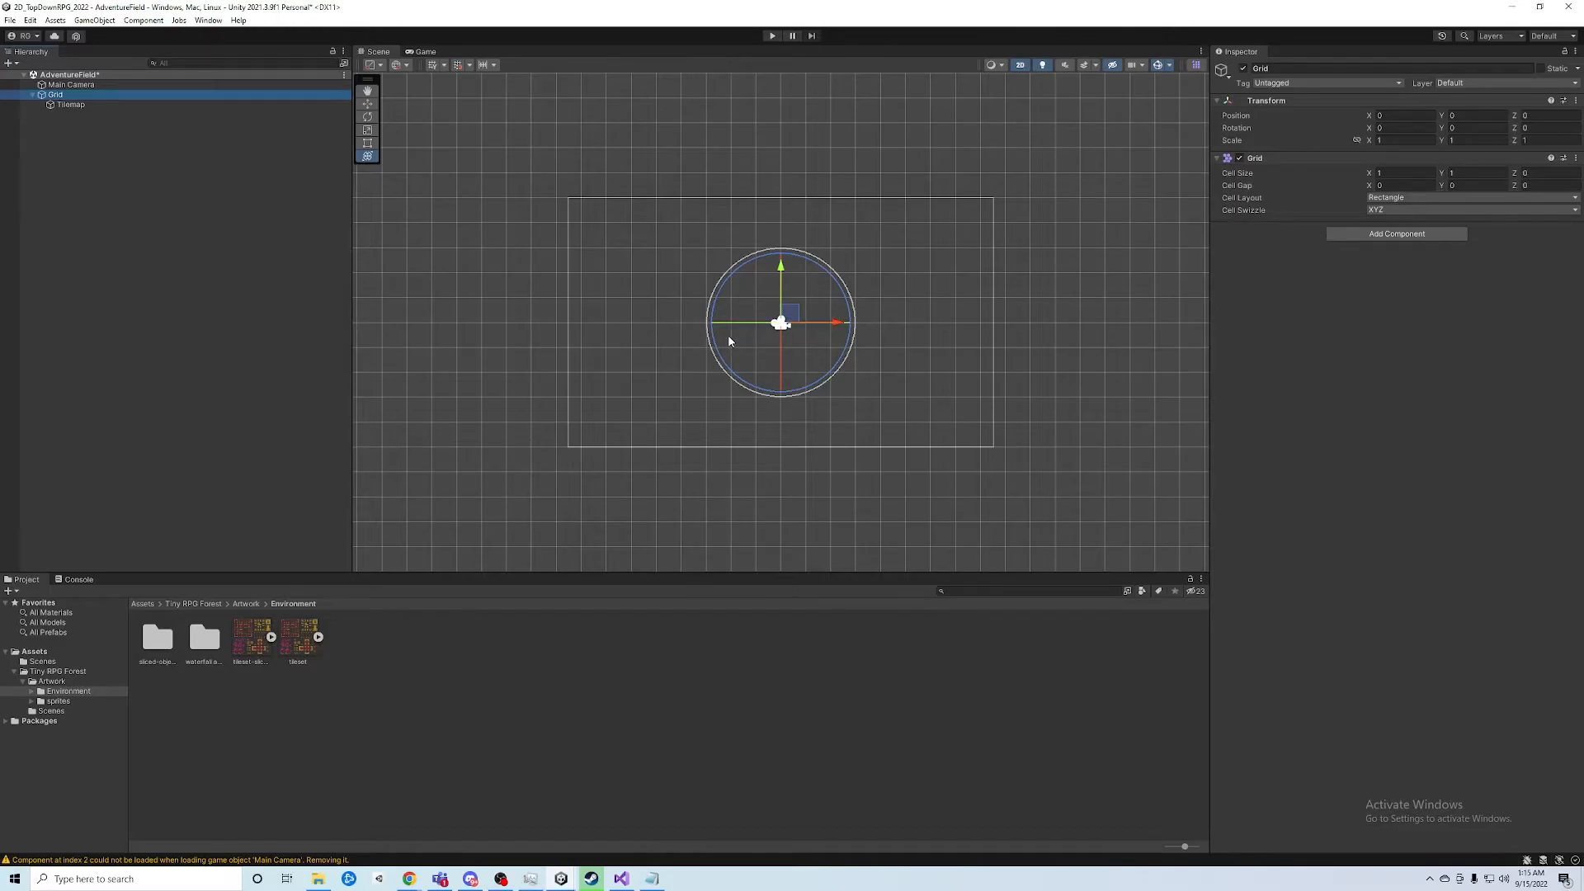
{"action": "scroll", "coordinate": [727, 334], "scroll_direction": "up", "scroll_amount": 2}
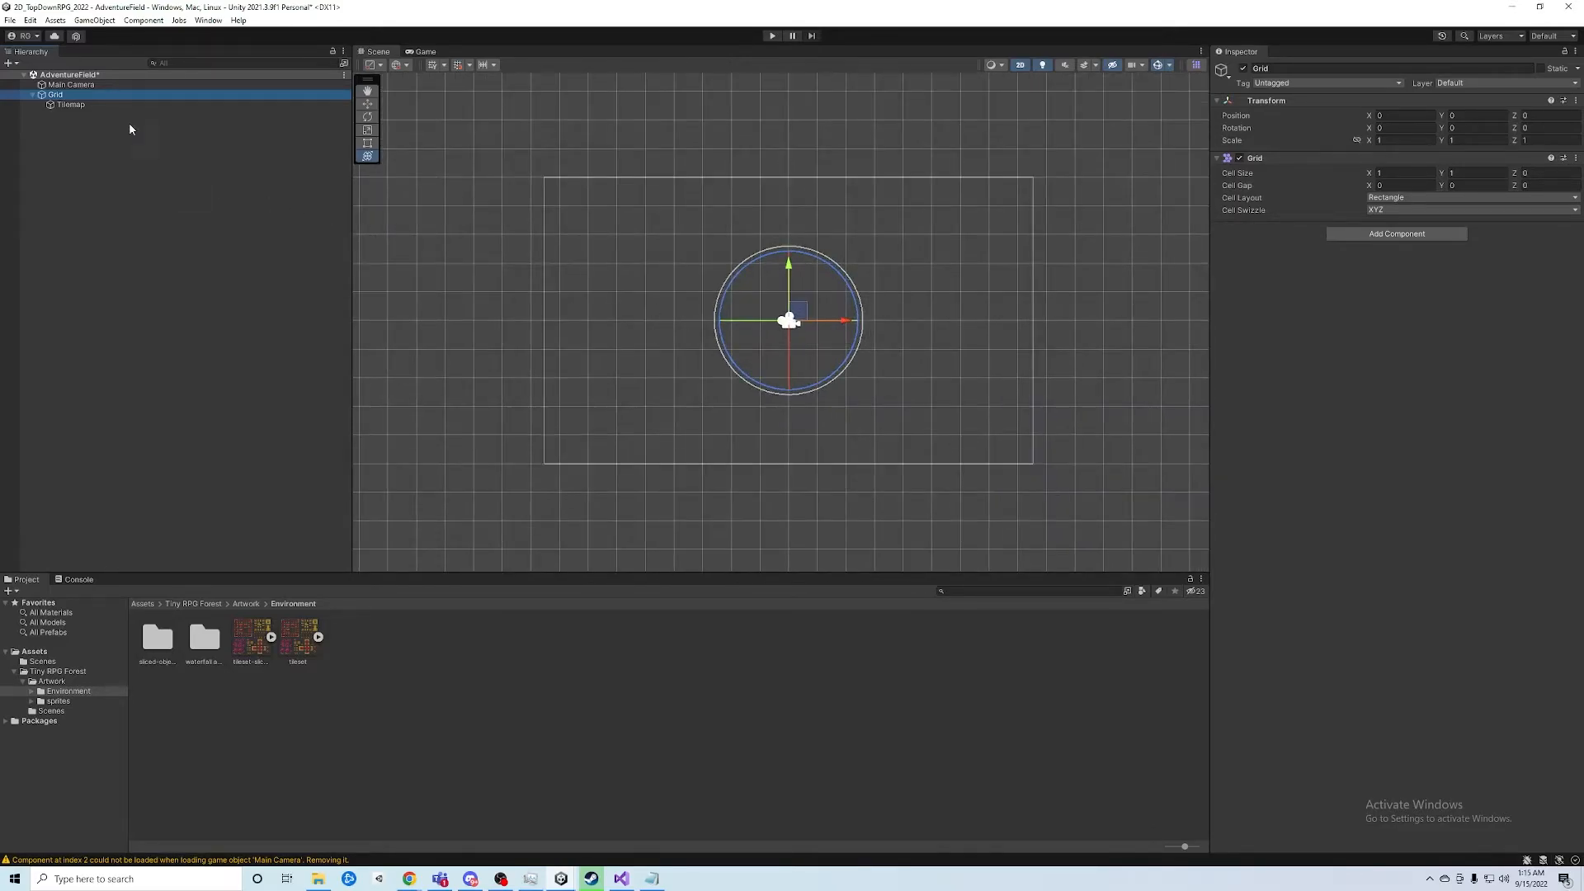
{"action": "left_click", "coordinate": [71, 105]}
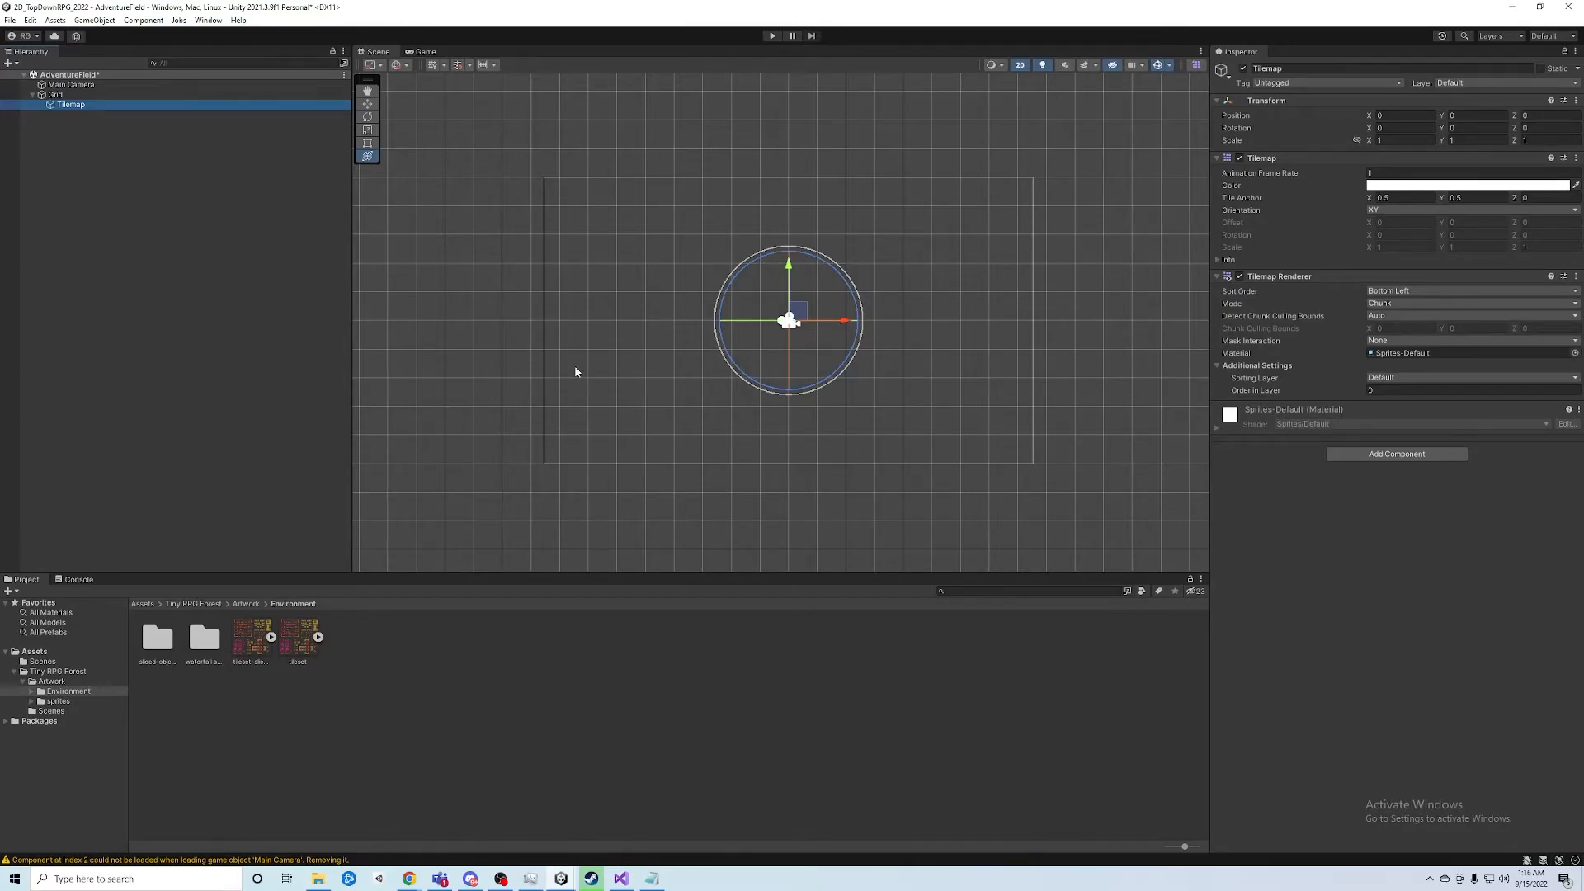
{"action": "left_click", "coordinate": [67, 107]}
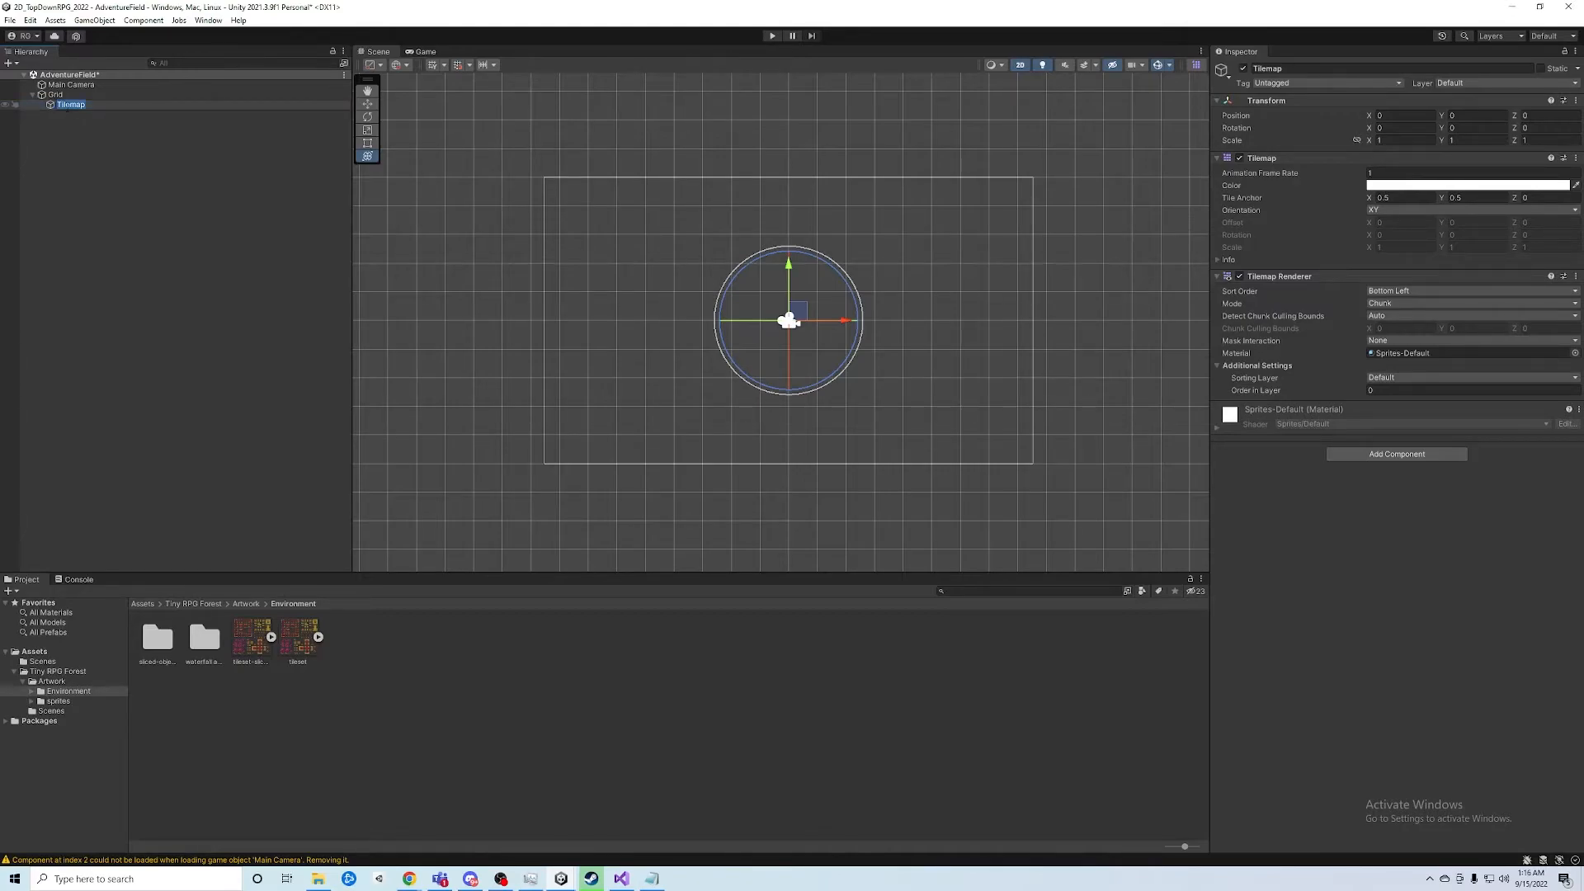
{"action": "left_click", "coordinate": [46, 106]}
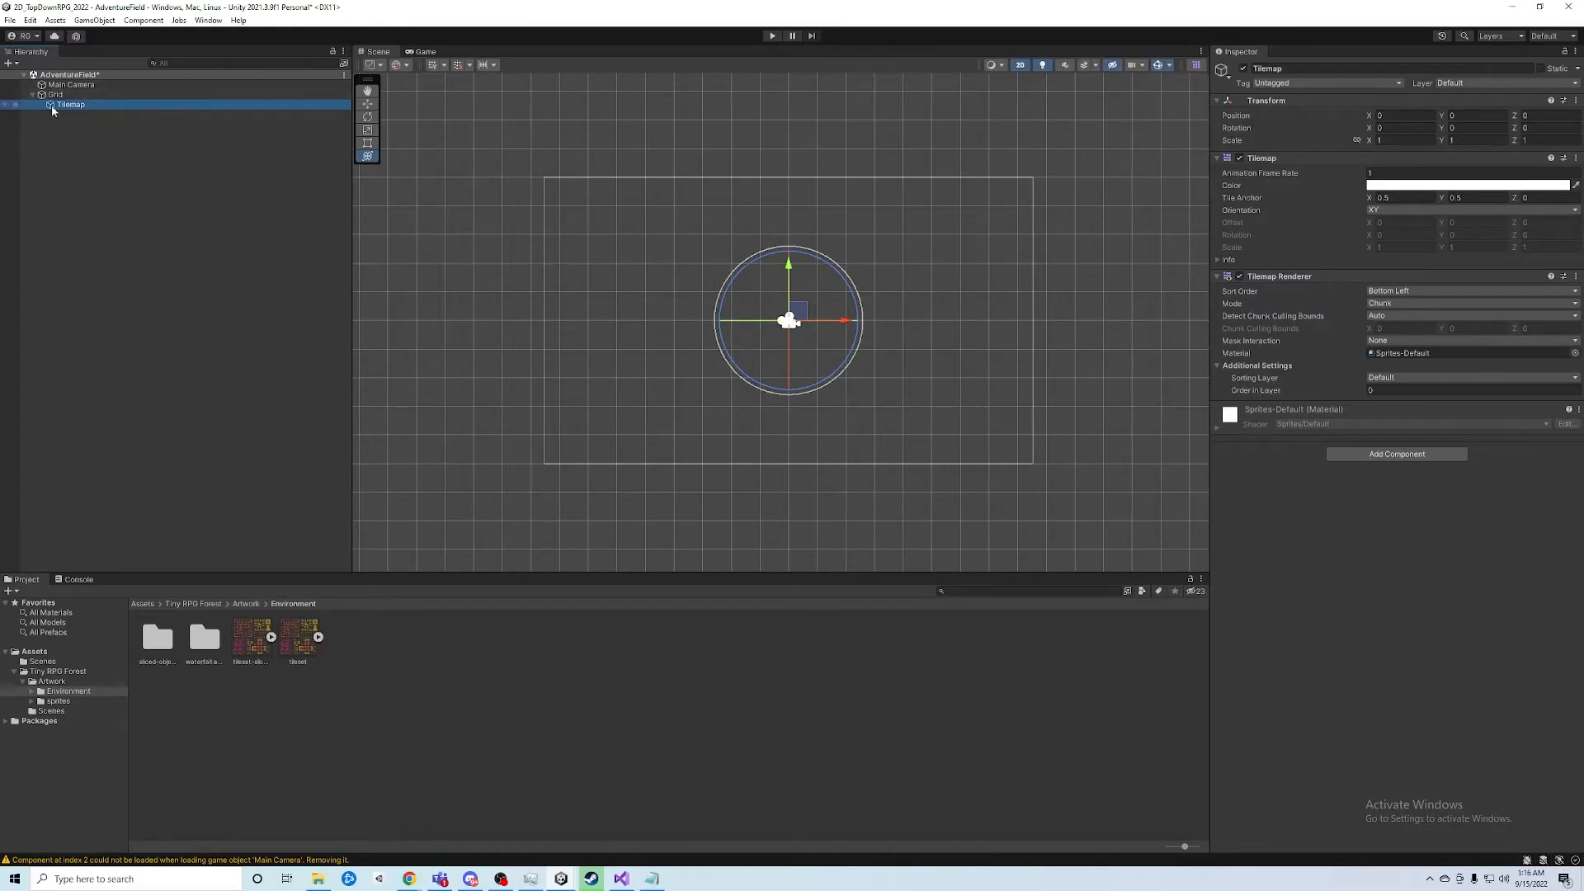
{"action": "key", "text": "F2"}
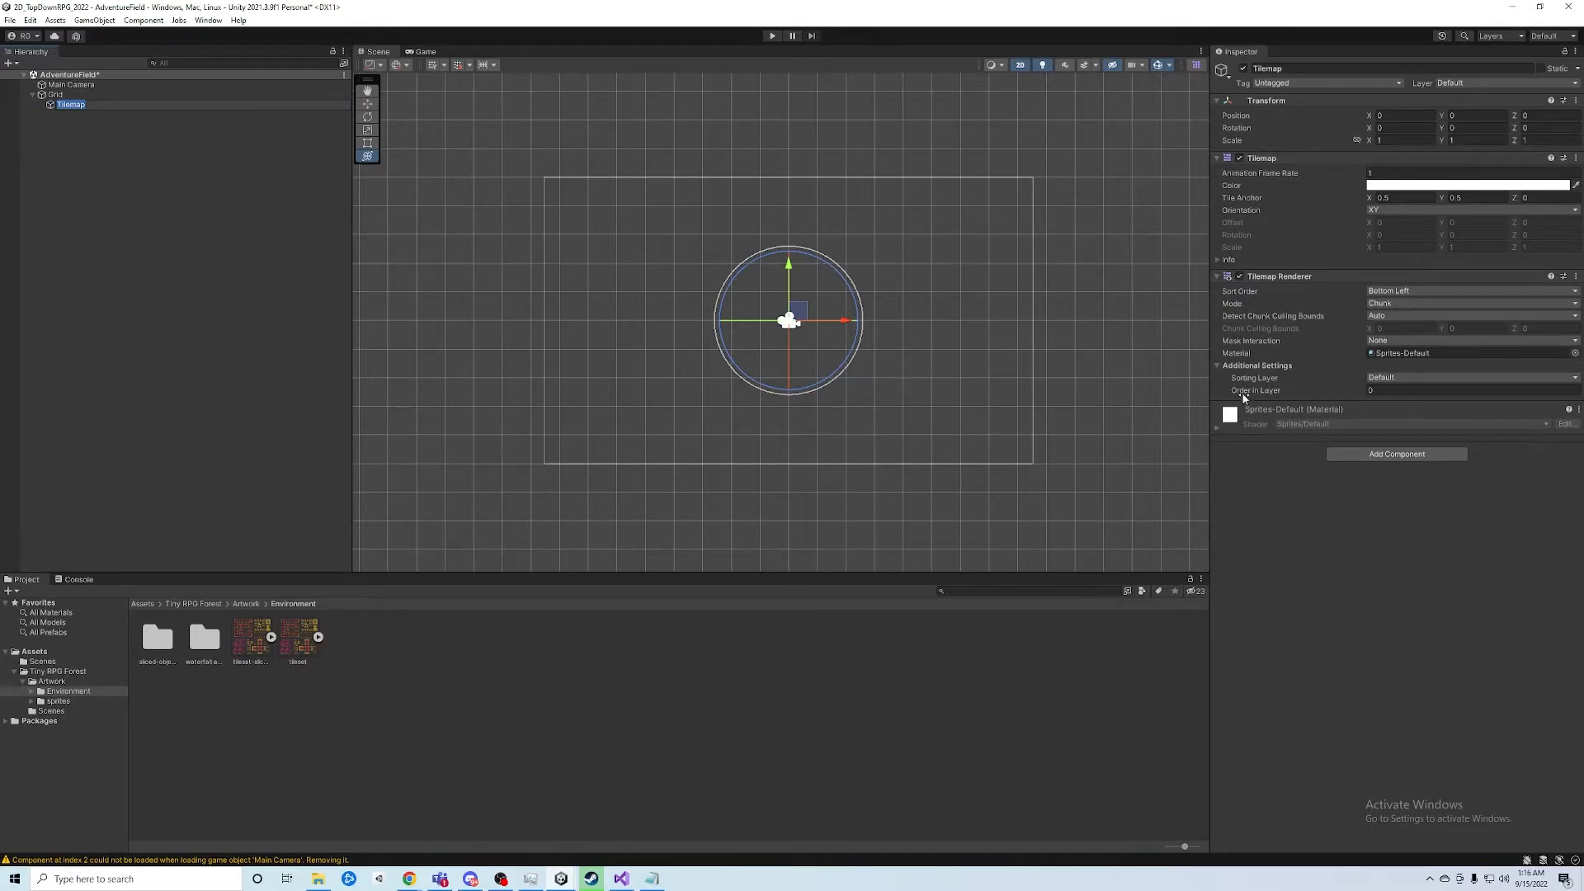
{"action": "left_click", "coordinate": [1353, 394]}
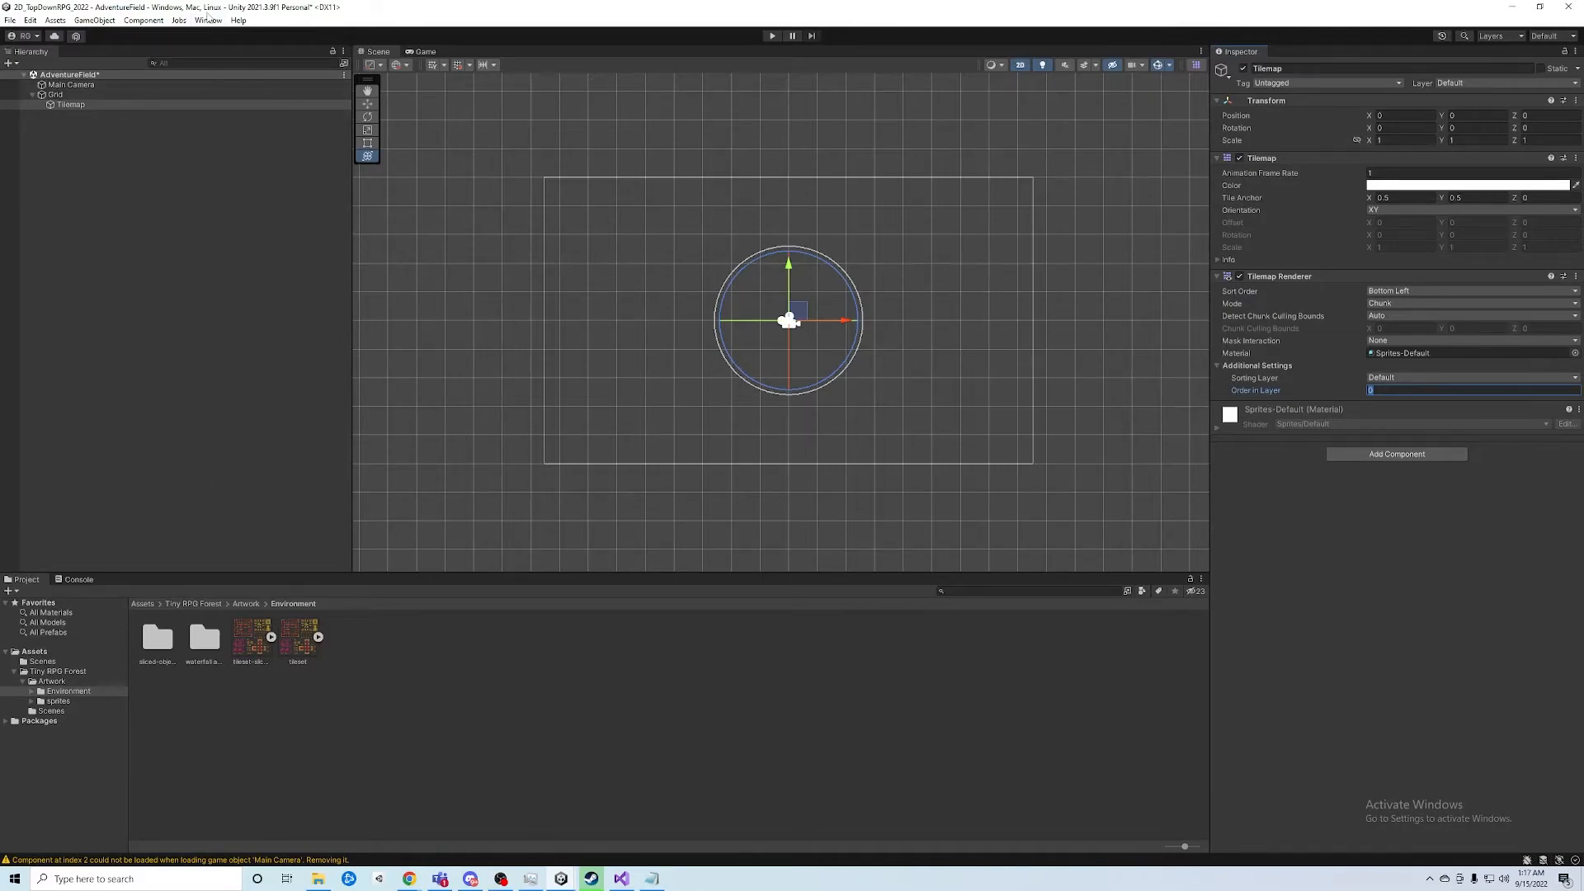
Open the 2D Tile Palette window
{"action": "left_click", "coordinate": [208, 20]}
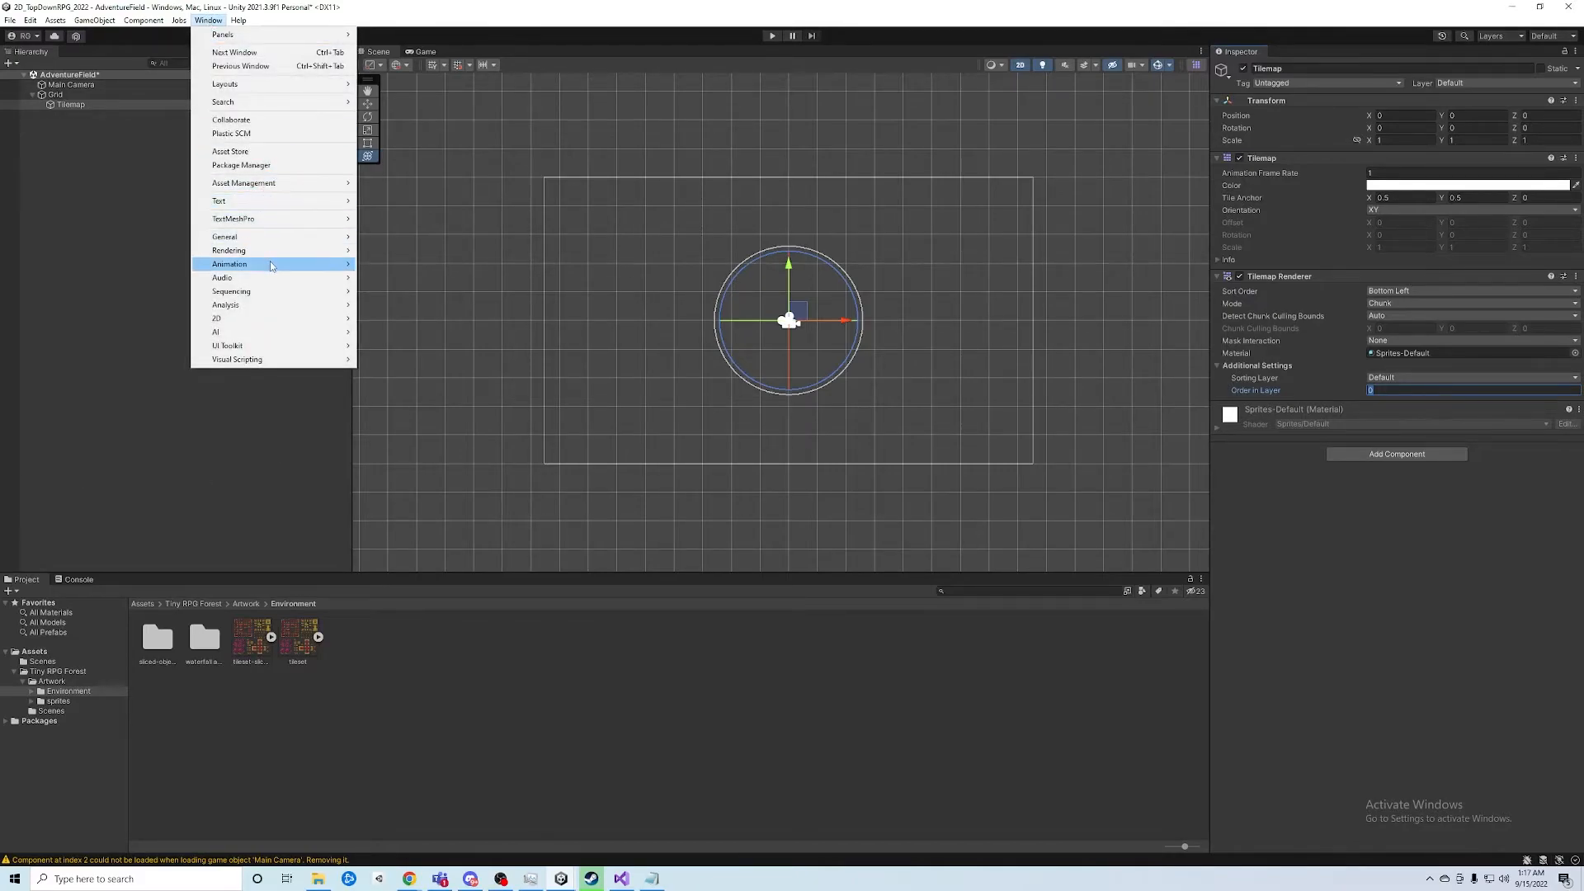
{"action": "mouse_move", "coordinate": [270, 265]}
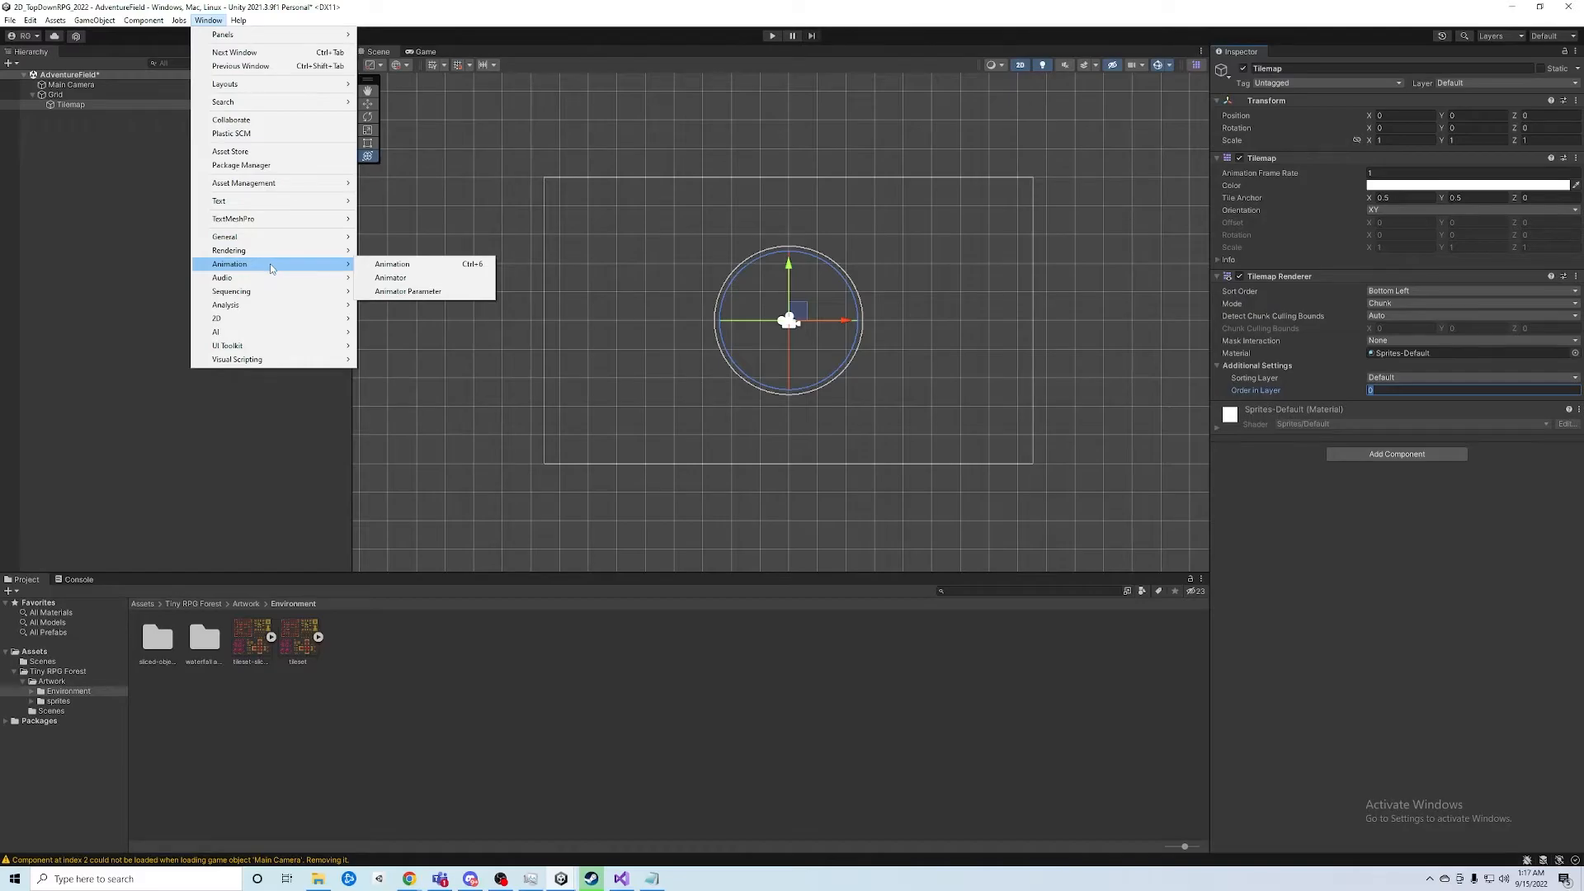
{"action": "mouse_move", "coordinate": [263, 325]}
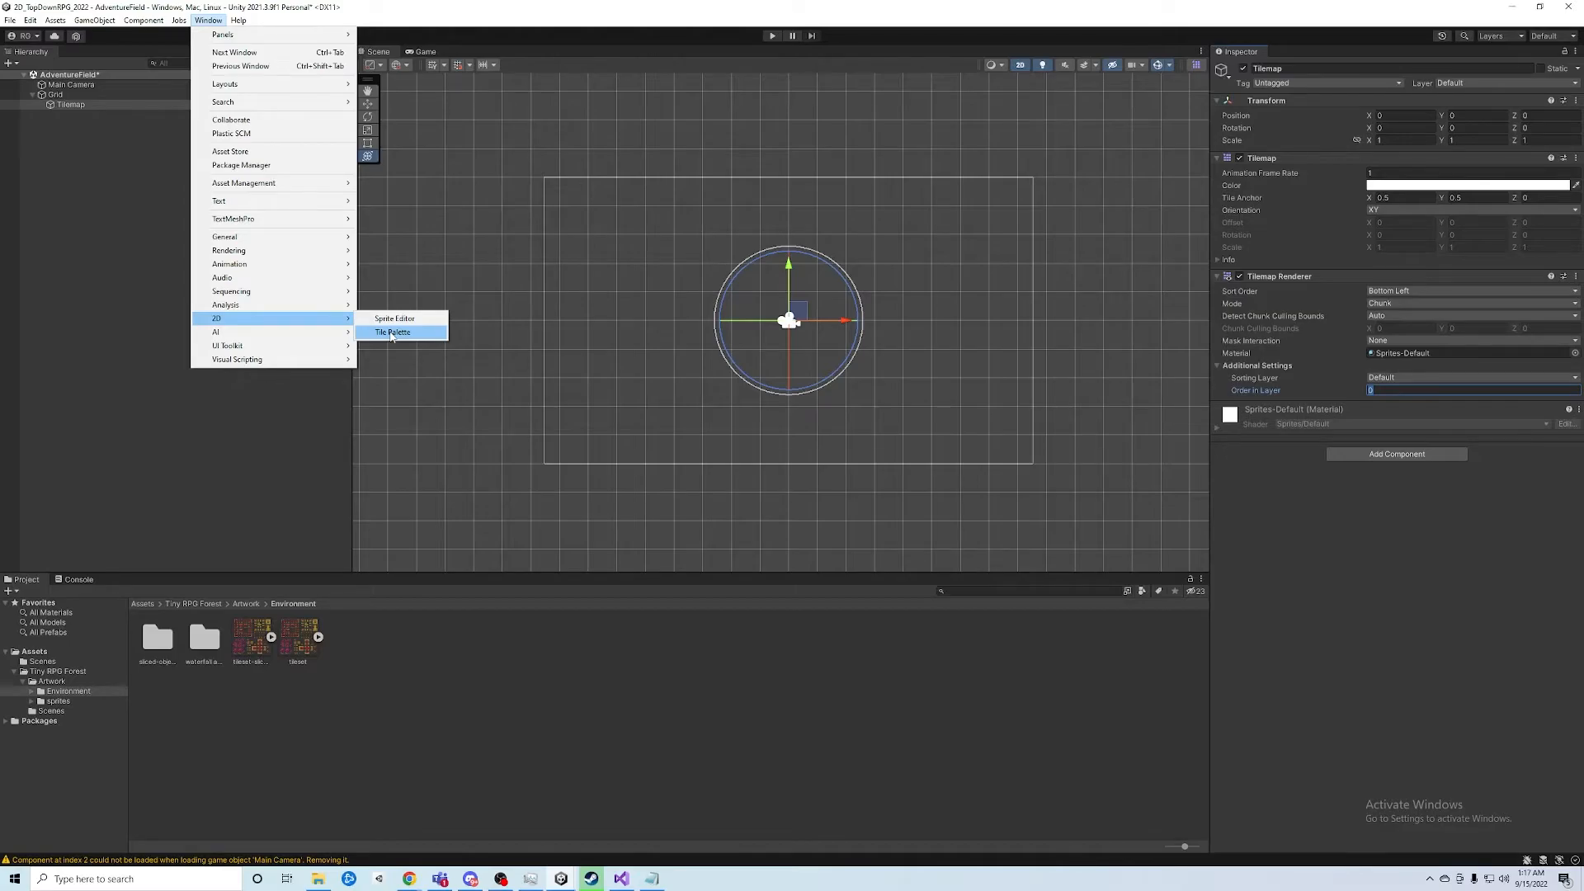
{"action": "left_click", "coordinate": [391, 332]}
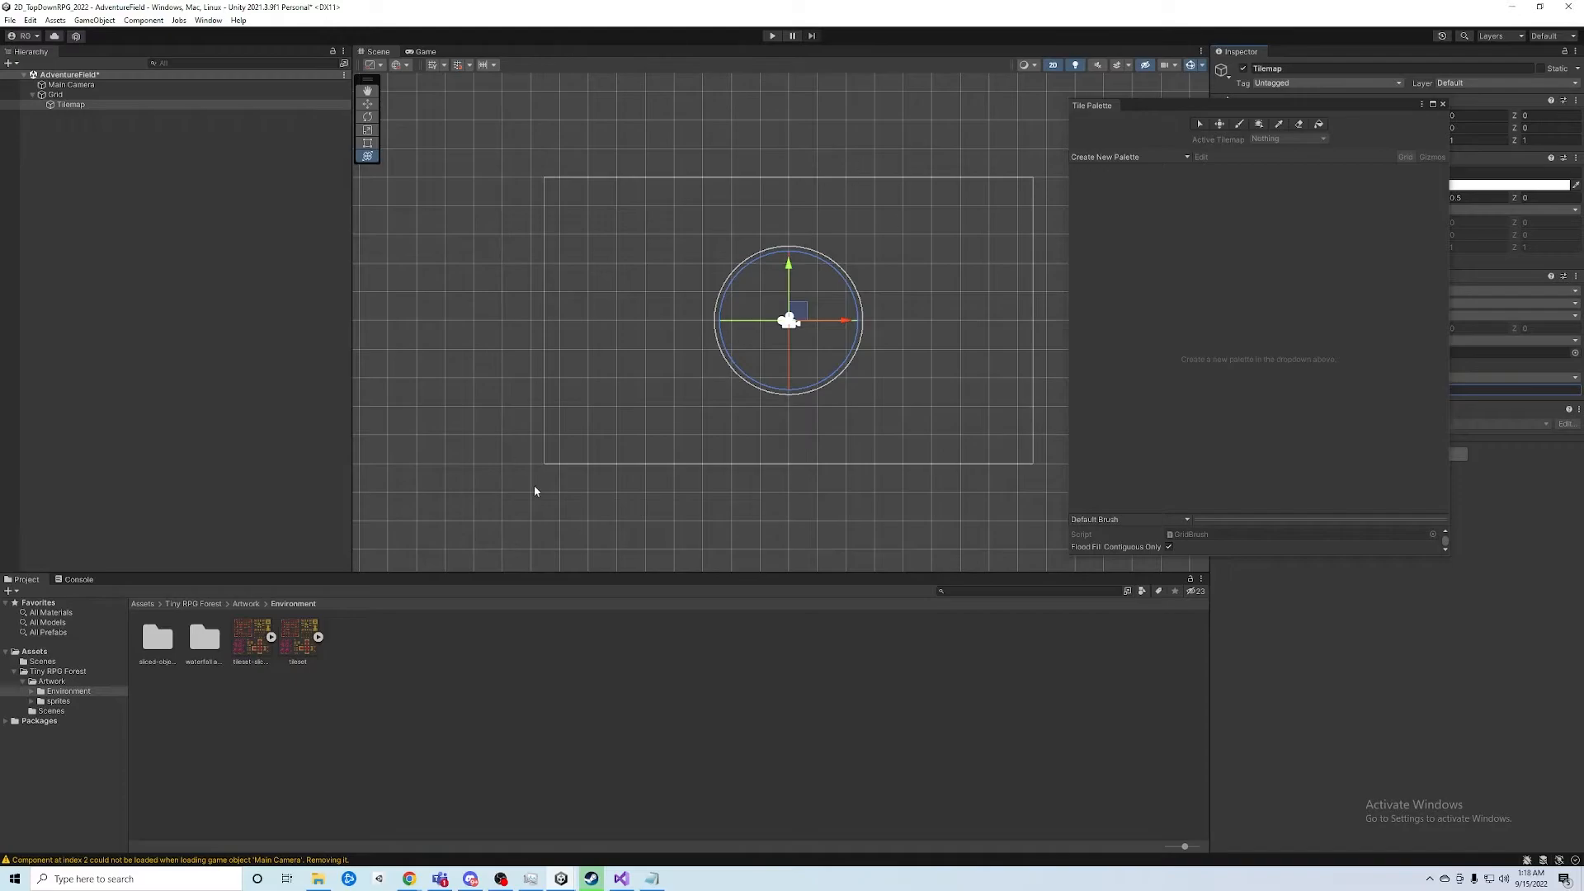
{"action": "left_click", "coordinate": [208, 21]}
{"action": "mouse_move", "coordinate": [235, 87]}
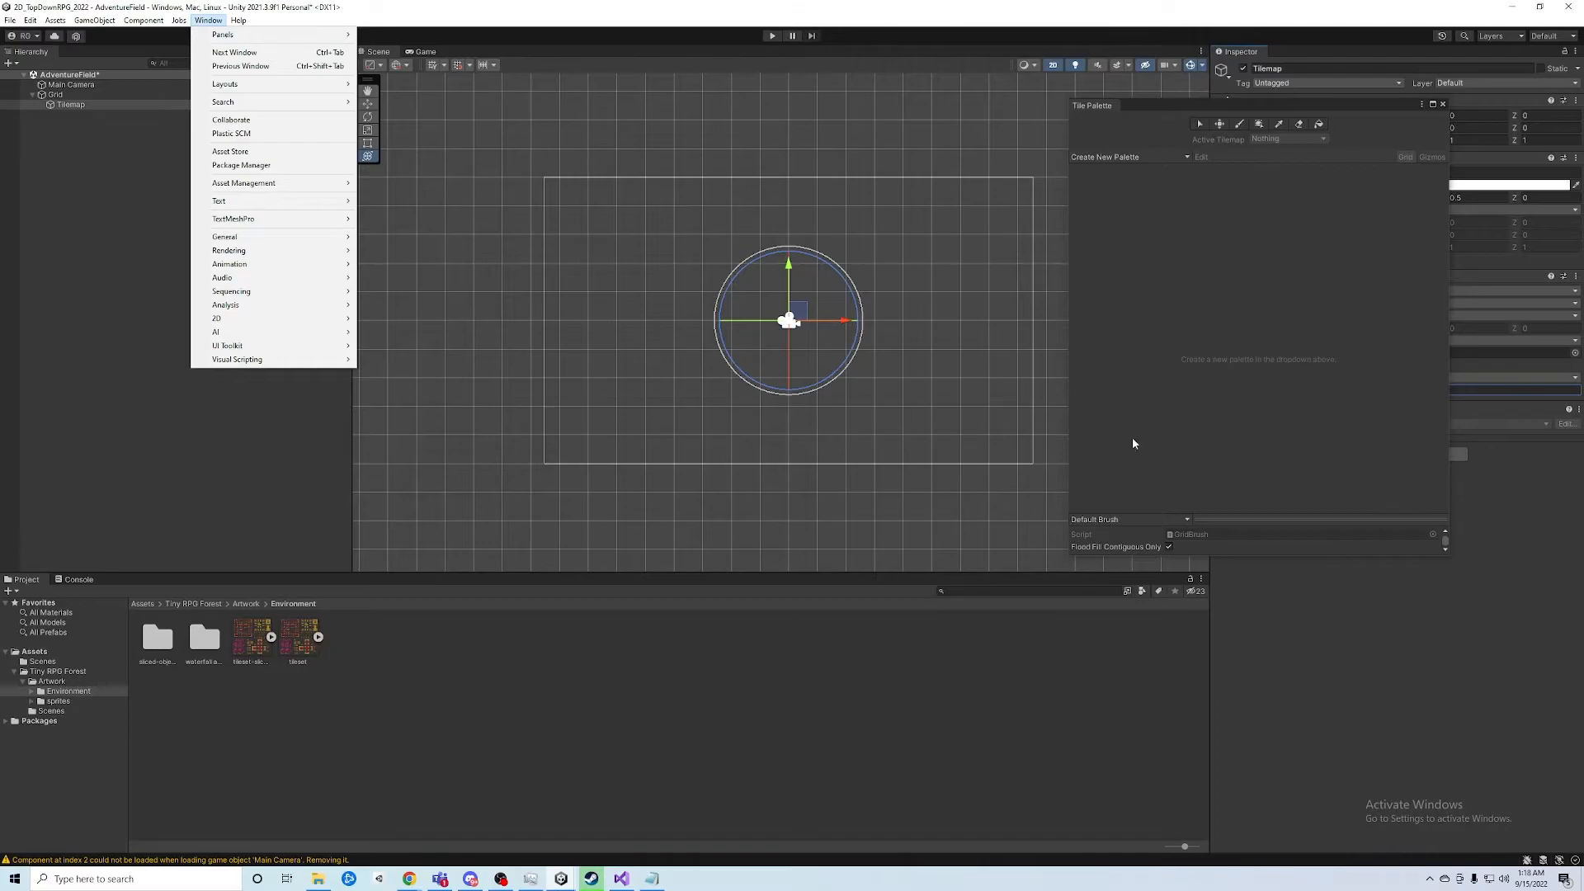
{"action": "left_click", "coordinate": [559, 6]}
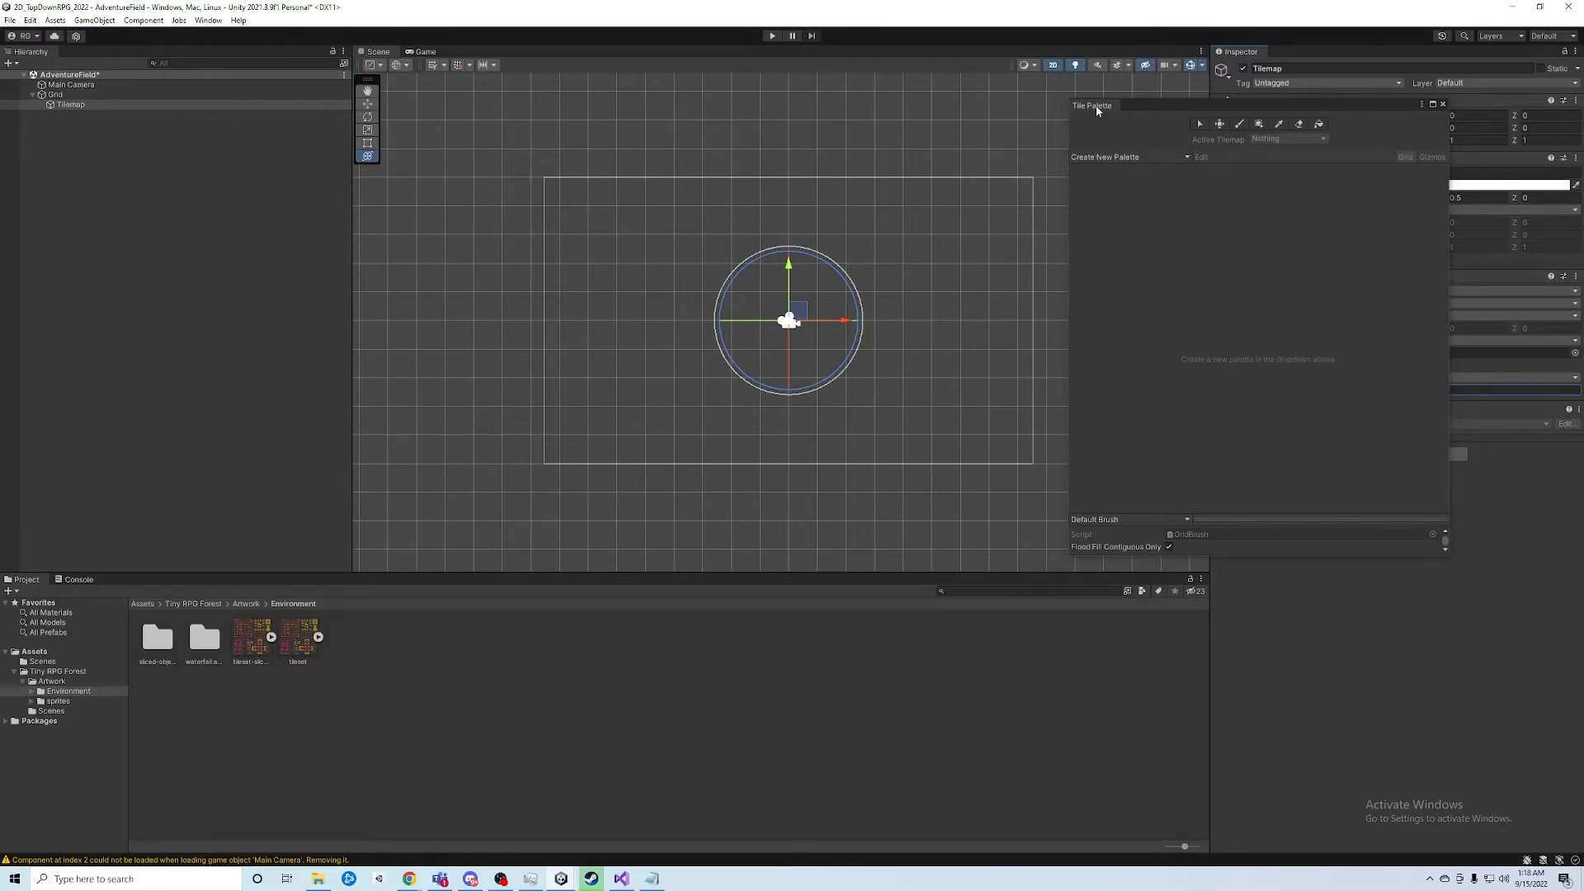
Dock the Tile Palette between the Scene view and the Inspector, and adjust the widths of the neighbouring panes
{"action": "left_click_drag", "start_coordinate": [1096, 106], "coordinate": [1057, 327]}
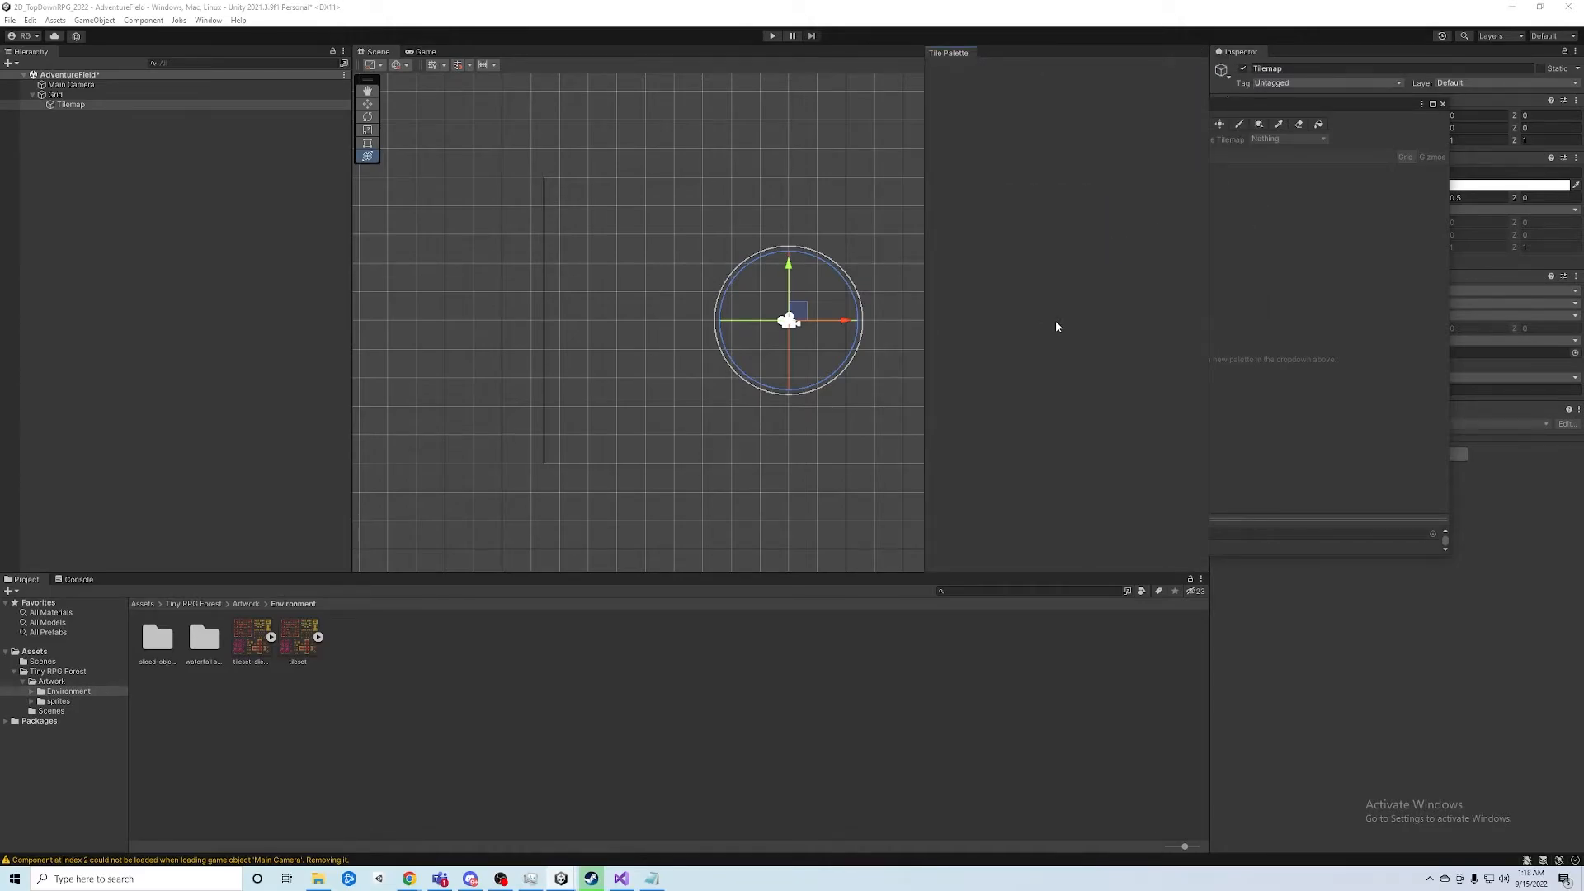
{"action": "left_click_drag", "start_coordinate": [924, 277], "coordinate": [960, 278]}
{"action": "left_click_drag", "start_coordinate": [1209, 223], "coordinate": [1341, 223]}
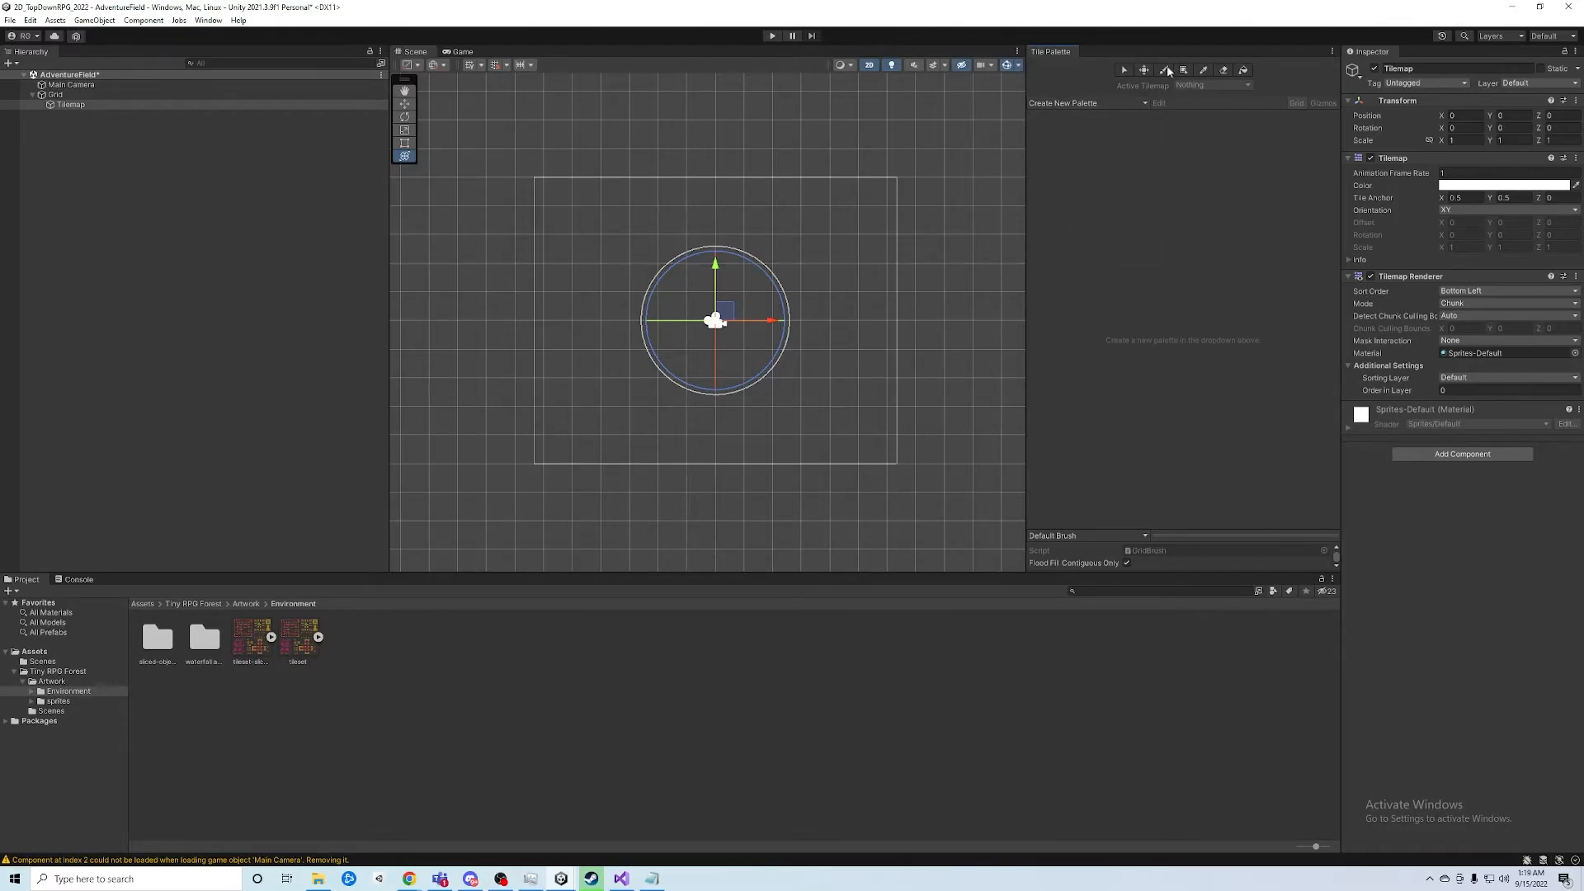
Create a new rectangular tile palette named Ground Tiles with automatic cell size
{"action": "left_click", "coordinate": [1142, 103]}
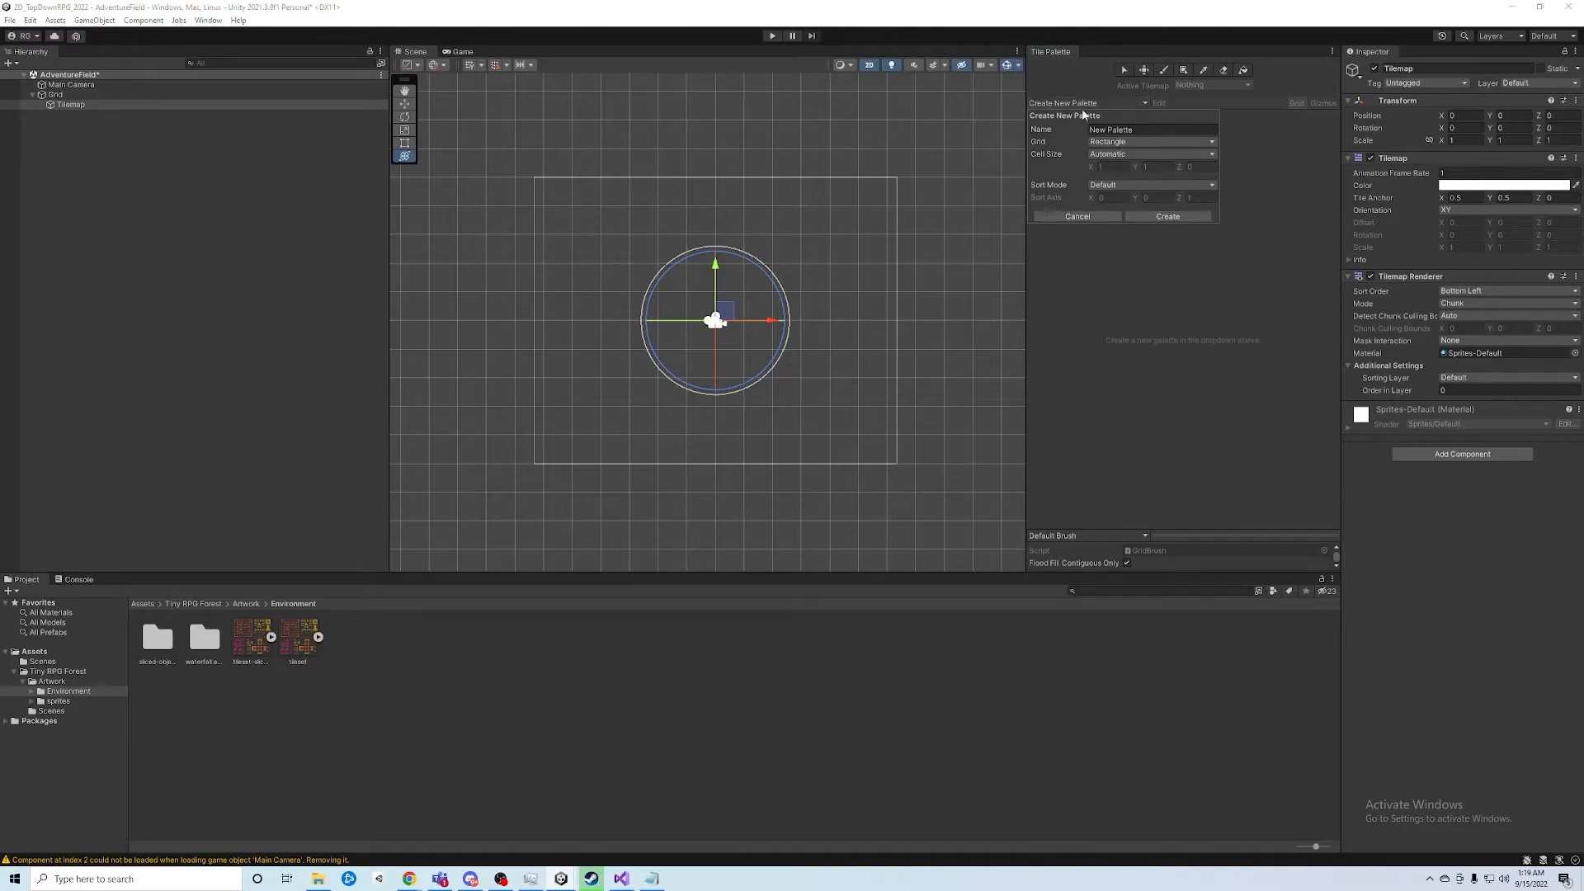
{"action": "left_click_drag", "start_coordinate": [1136, 130], "coordinate": [1012, 121]}
{"action": "type", "text": "Ground Tiles"}
{"action": "left_click", "coordinate": [1152, 217]}
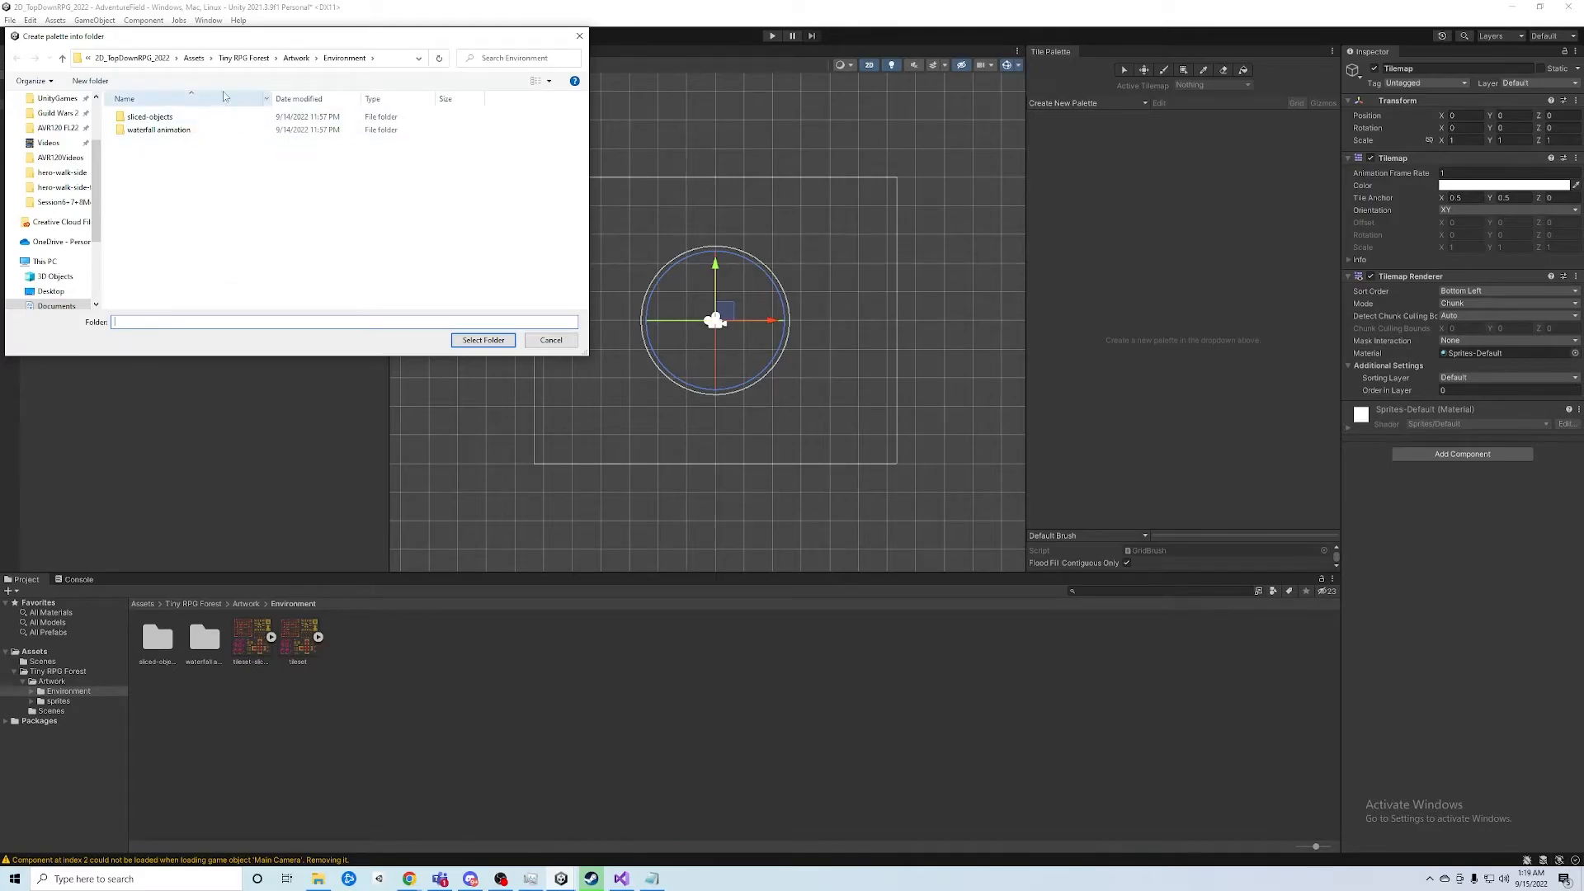
Create a Tilemap Palettes folder inside Assets and save the Ground Tiles palette into it
{"action": "left_click", "coordinate": [195, 61]}
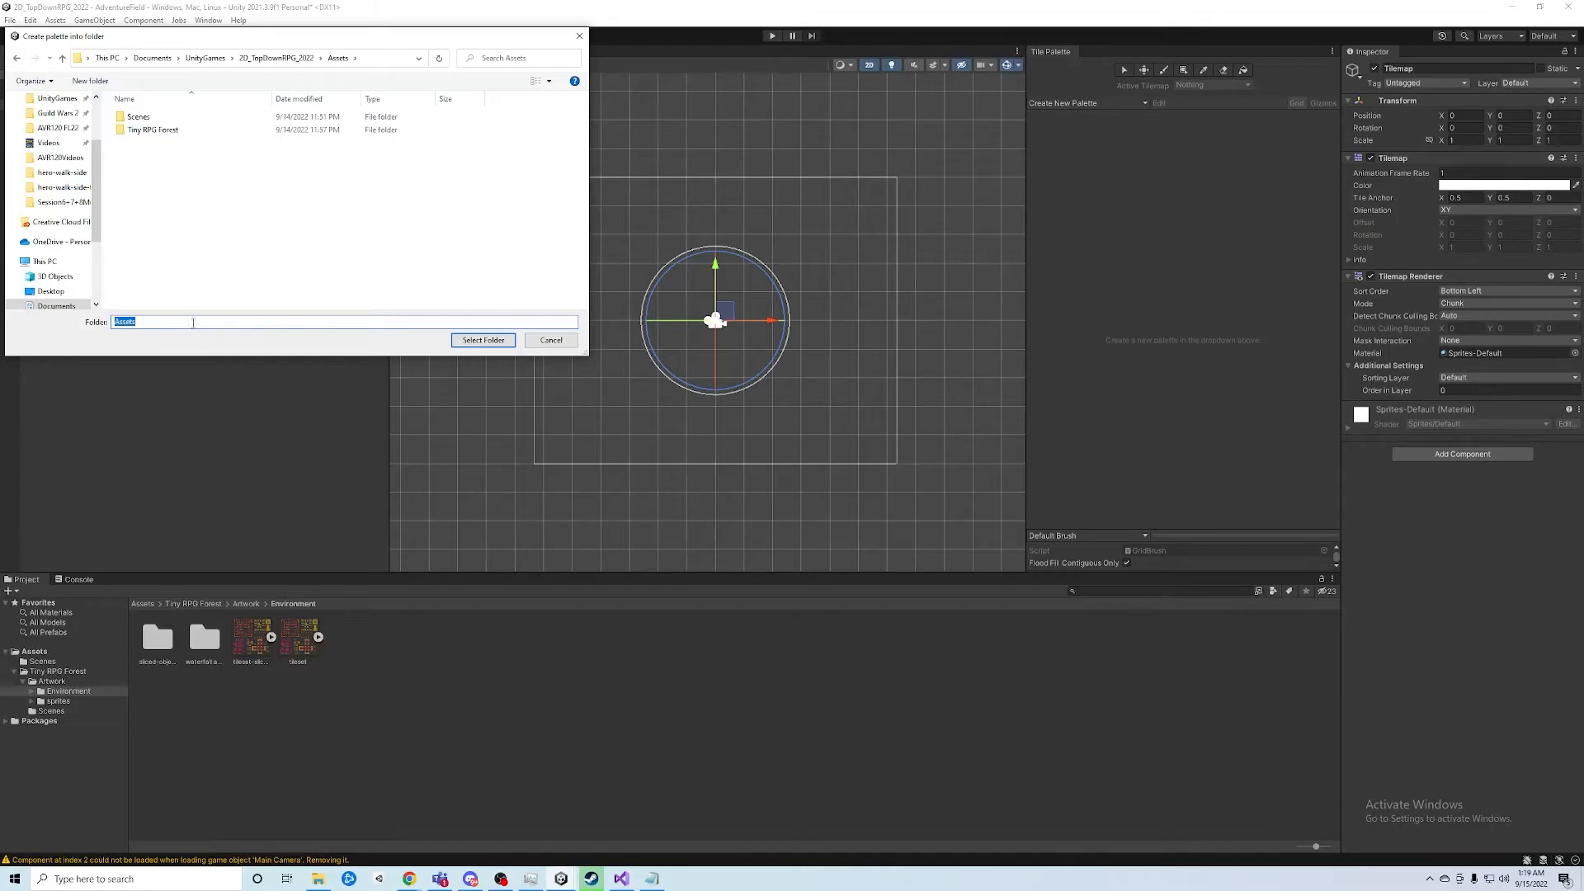
{"action": "right_click", "coordinate": [190, 163]}
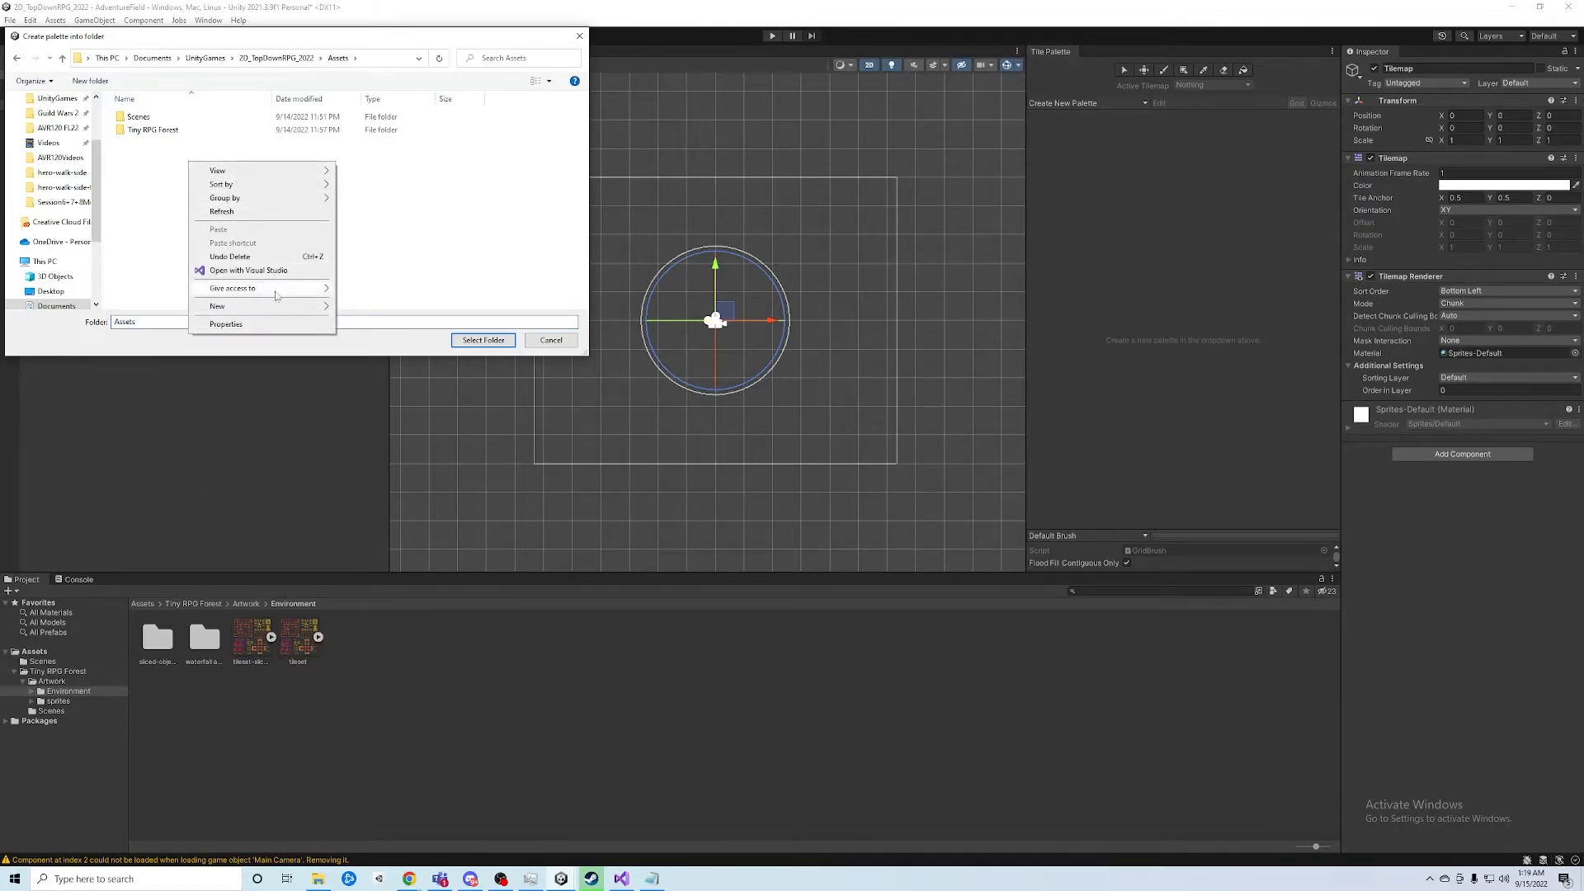
{"action": "mouse_move", "coordinate": [281, 306]}
{"action": "left_click", "coordinate": [364, 307]}
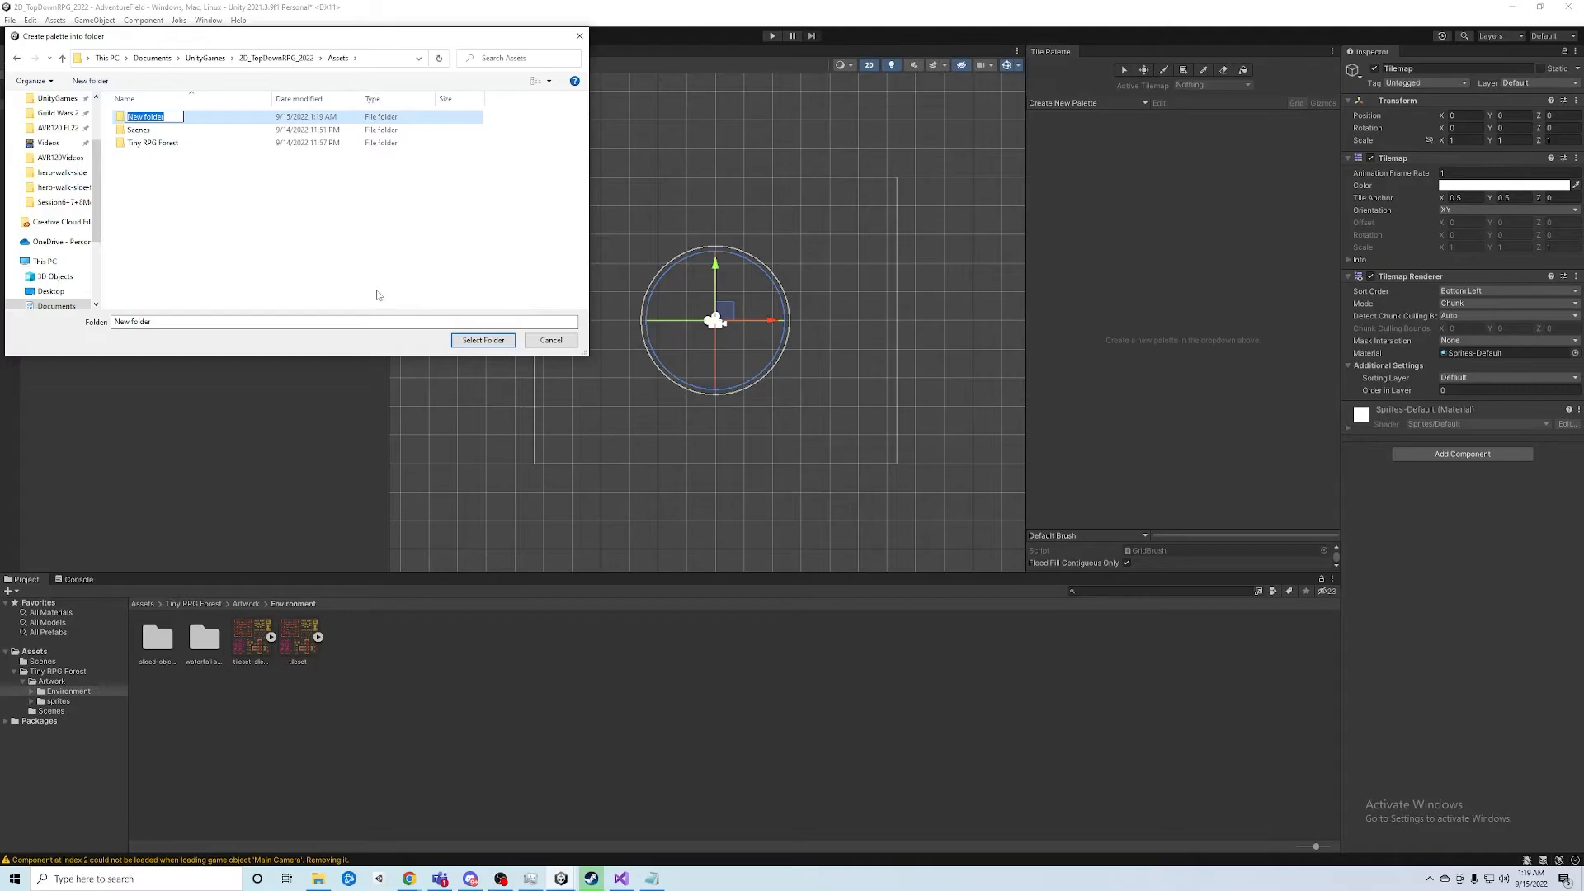
{"action": "type", "text": "Tilemap Palettes"}
{"action": "key", "text": "Return"}
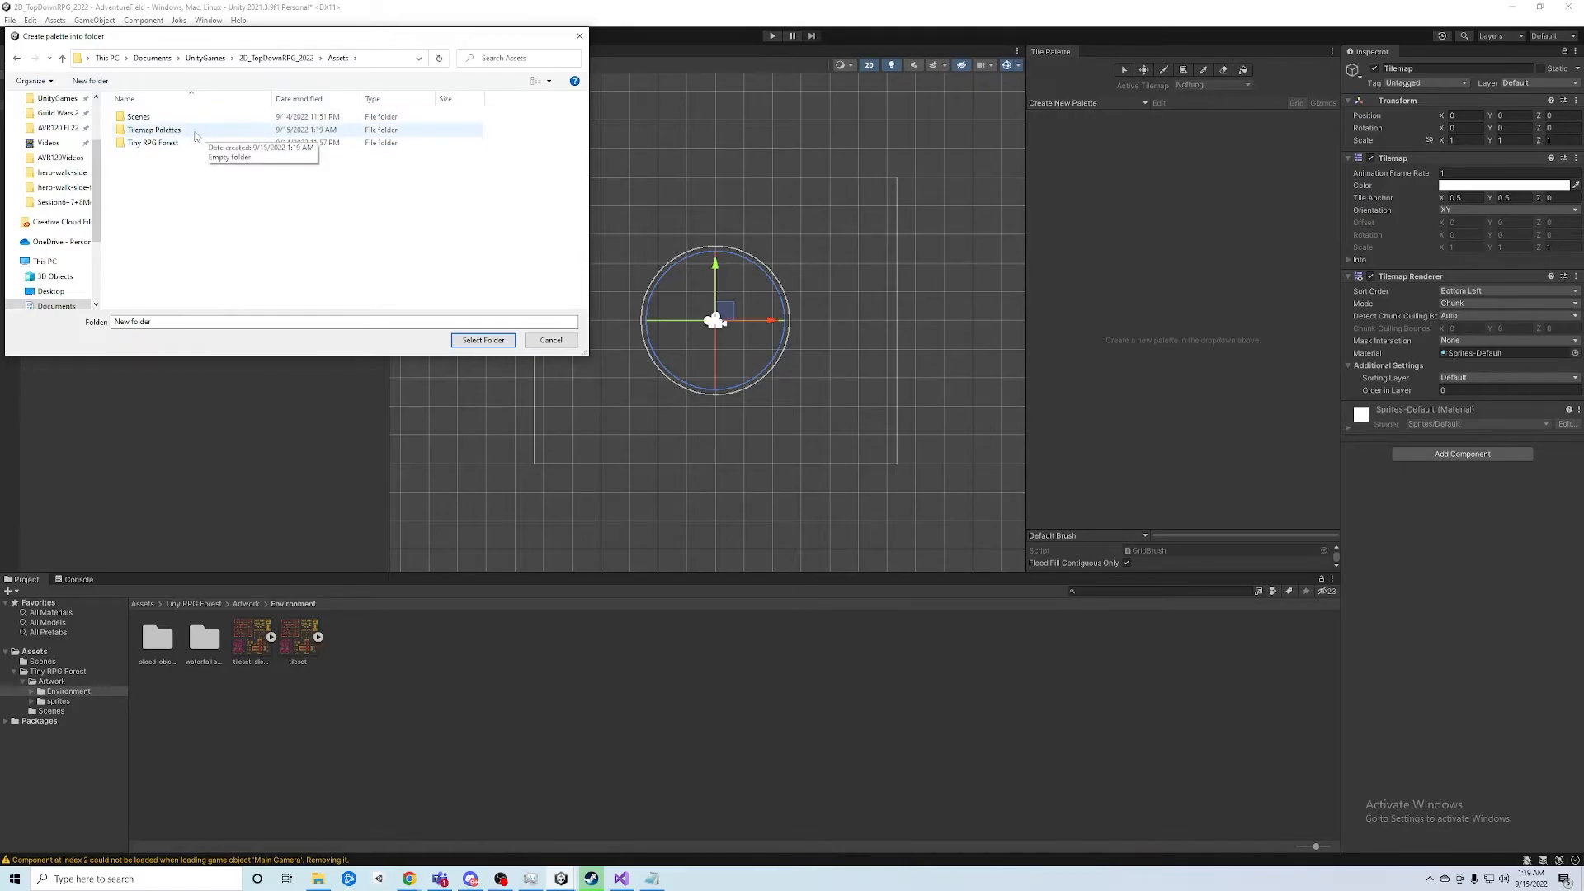
{"action": "double_click", "coordinate": [205, 130]}
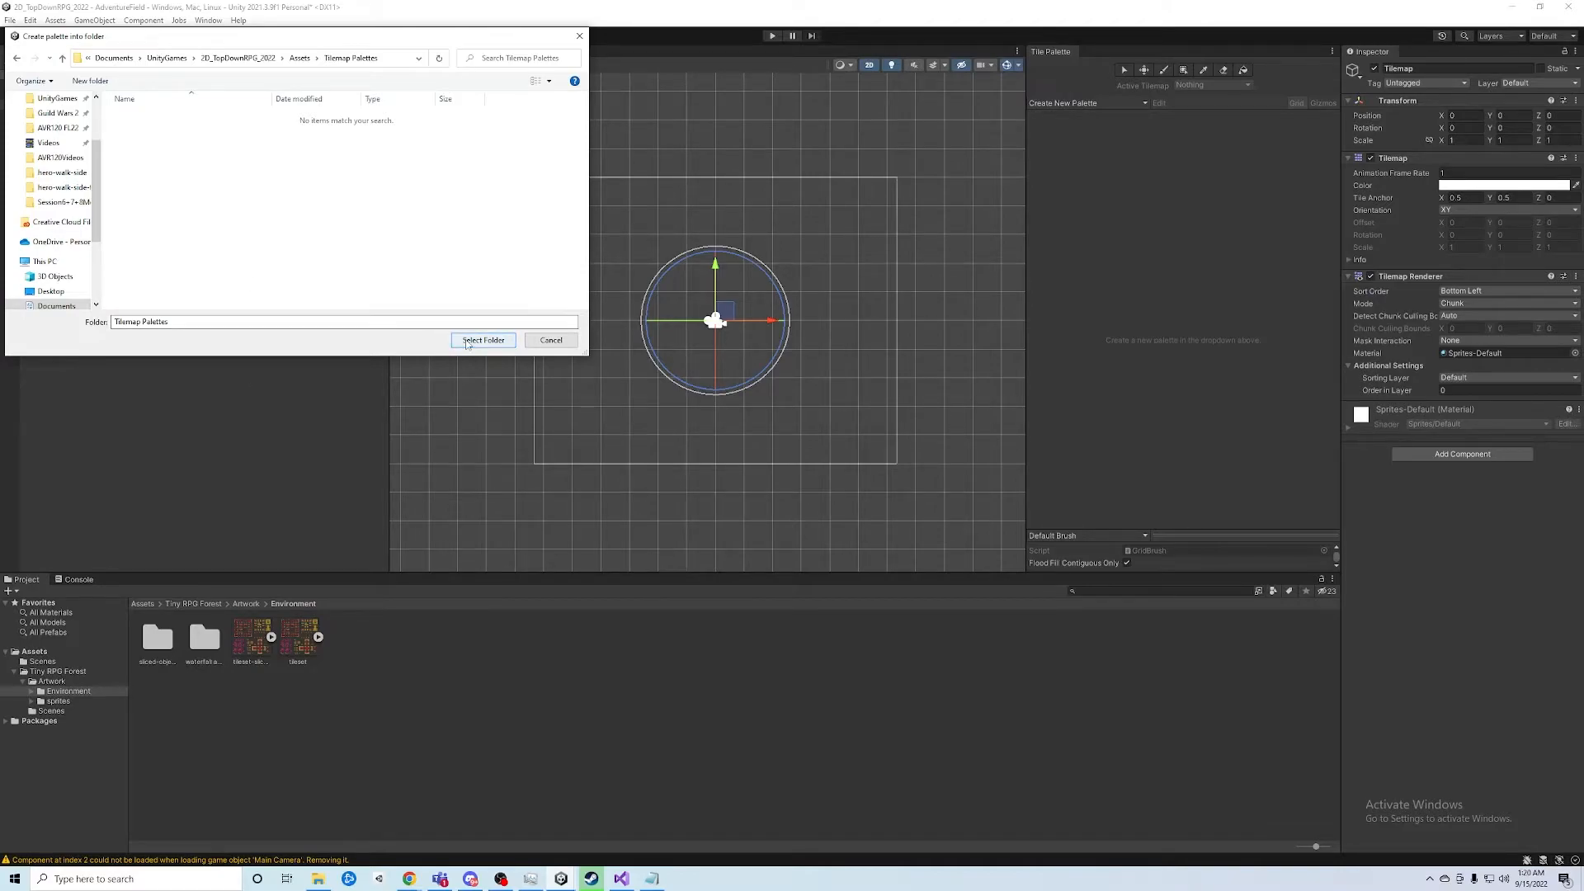
{"action": "right_click", "coordinate": [164, 164]}
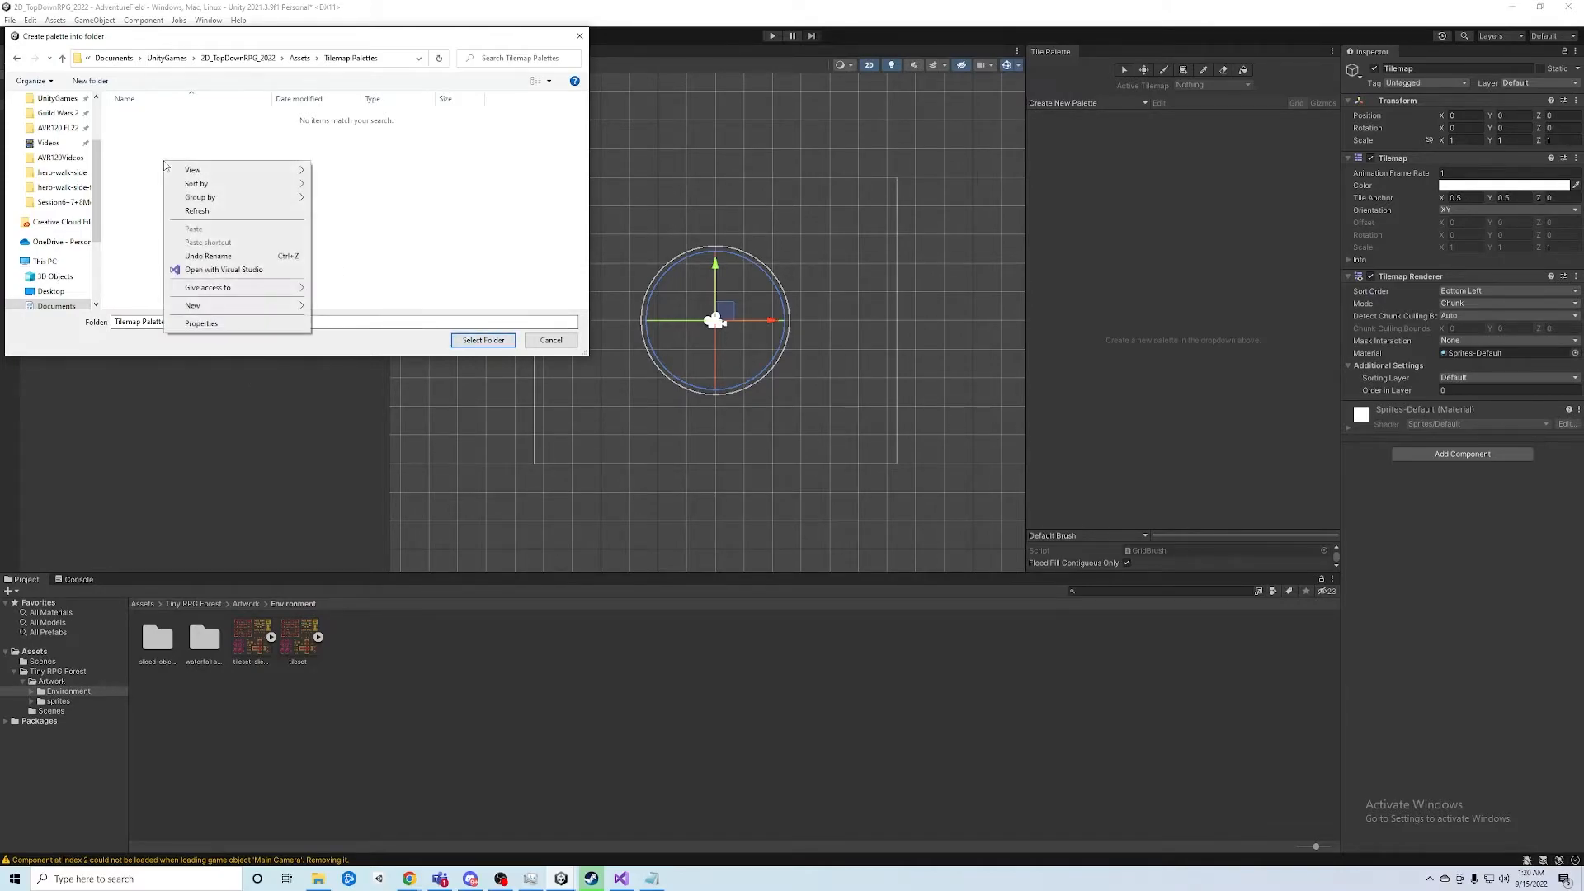
{"action": "left_click", "coordinate": [212, 143]}
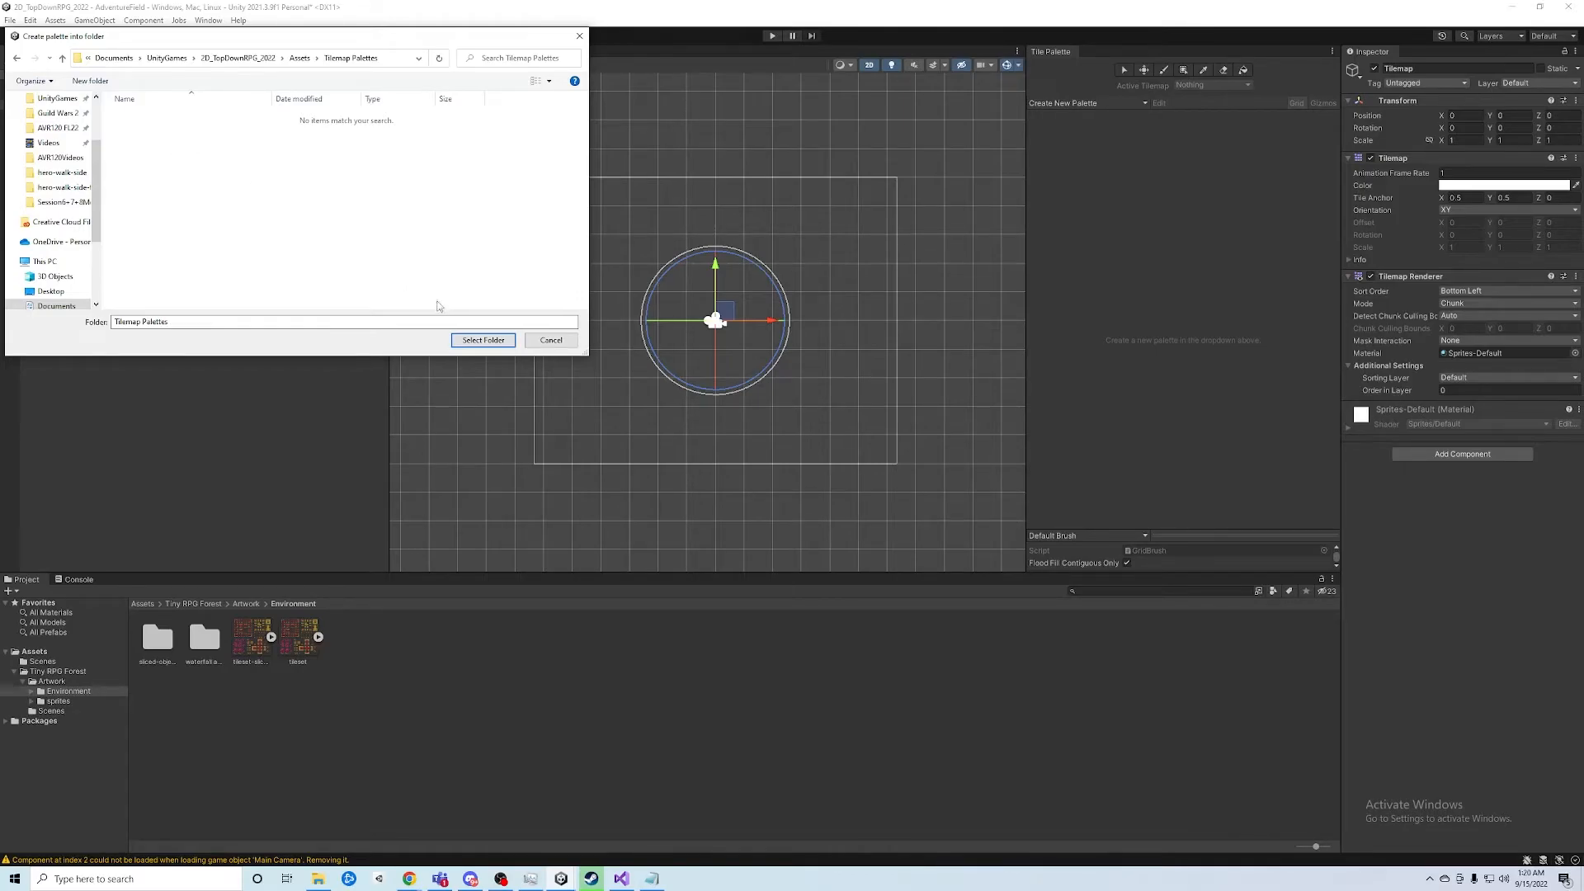
{"action": "left_click", "coordinate": [483, 339]}
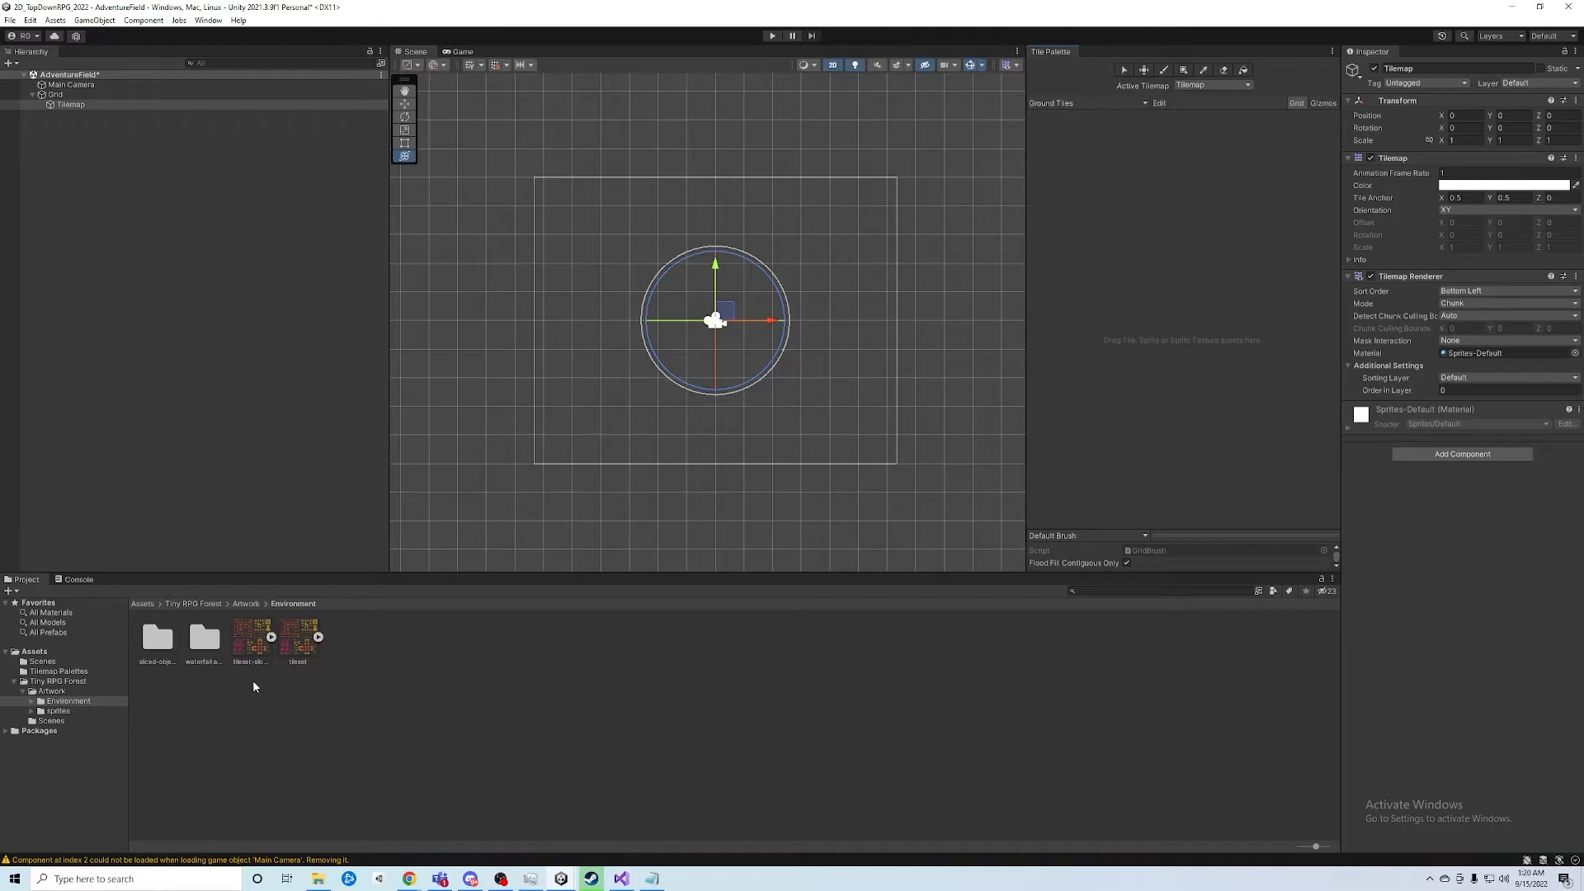
Add the tileset-sliced texture to the Ground Tiles palette and browse to the Assets folder for the generated tiles
{"action": "left_click_drag", "start_coordinate": [244, 648], "coordinate": [1050, 142]}
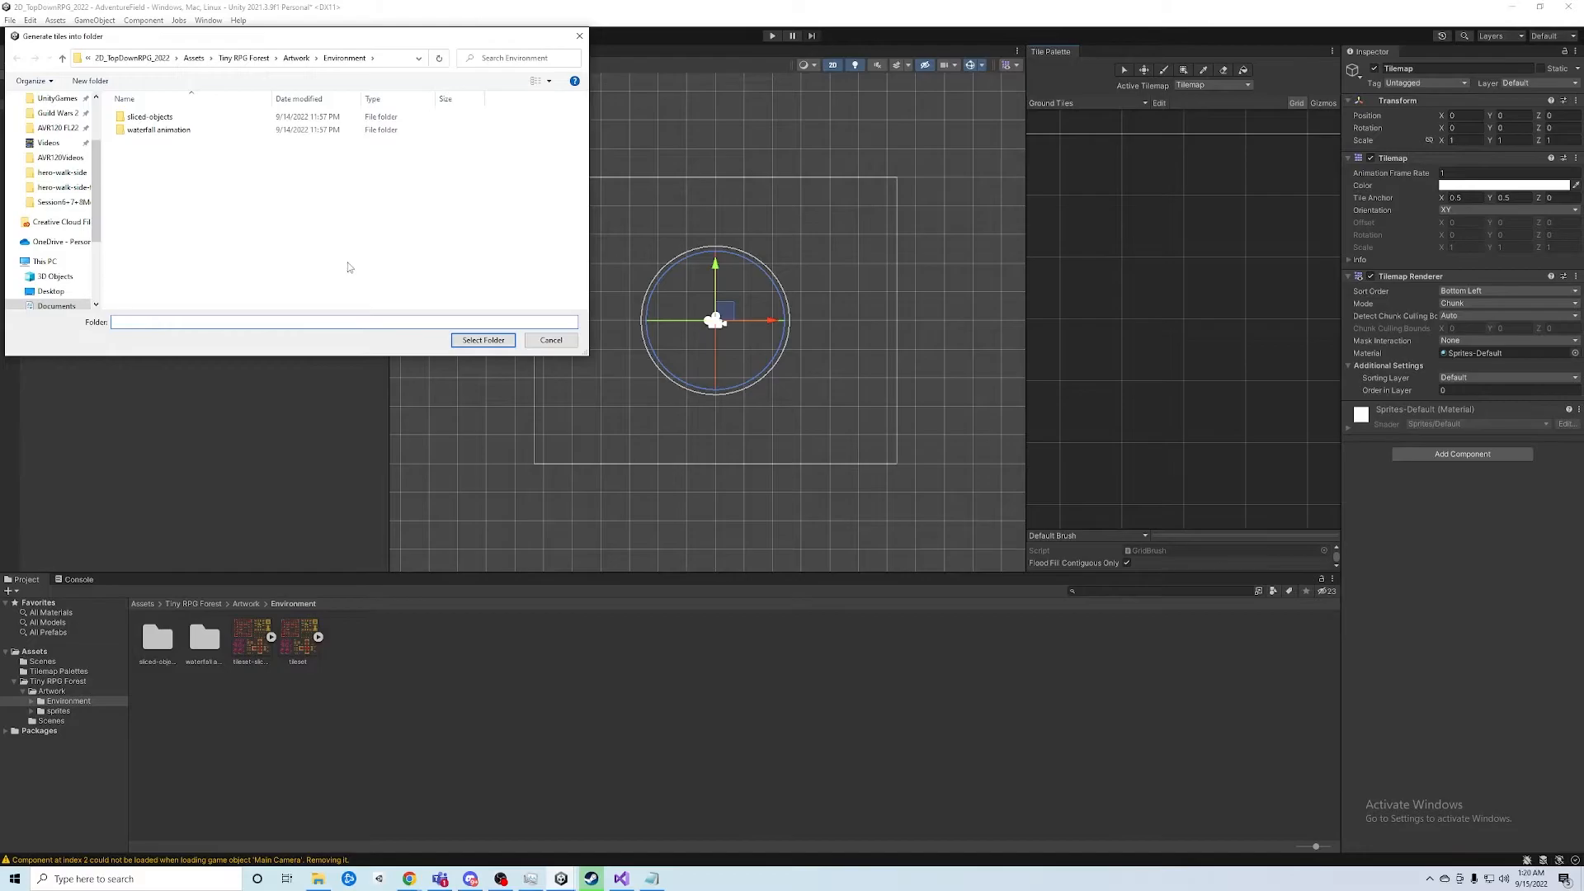
{"action": "left_click", "coordinate": [195, 59]}
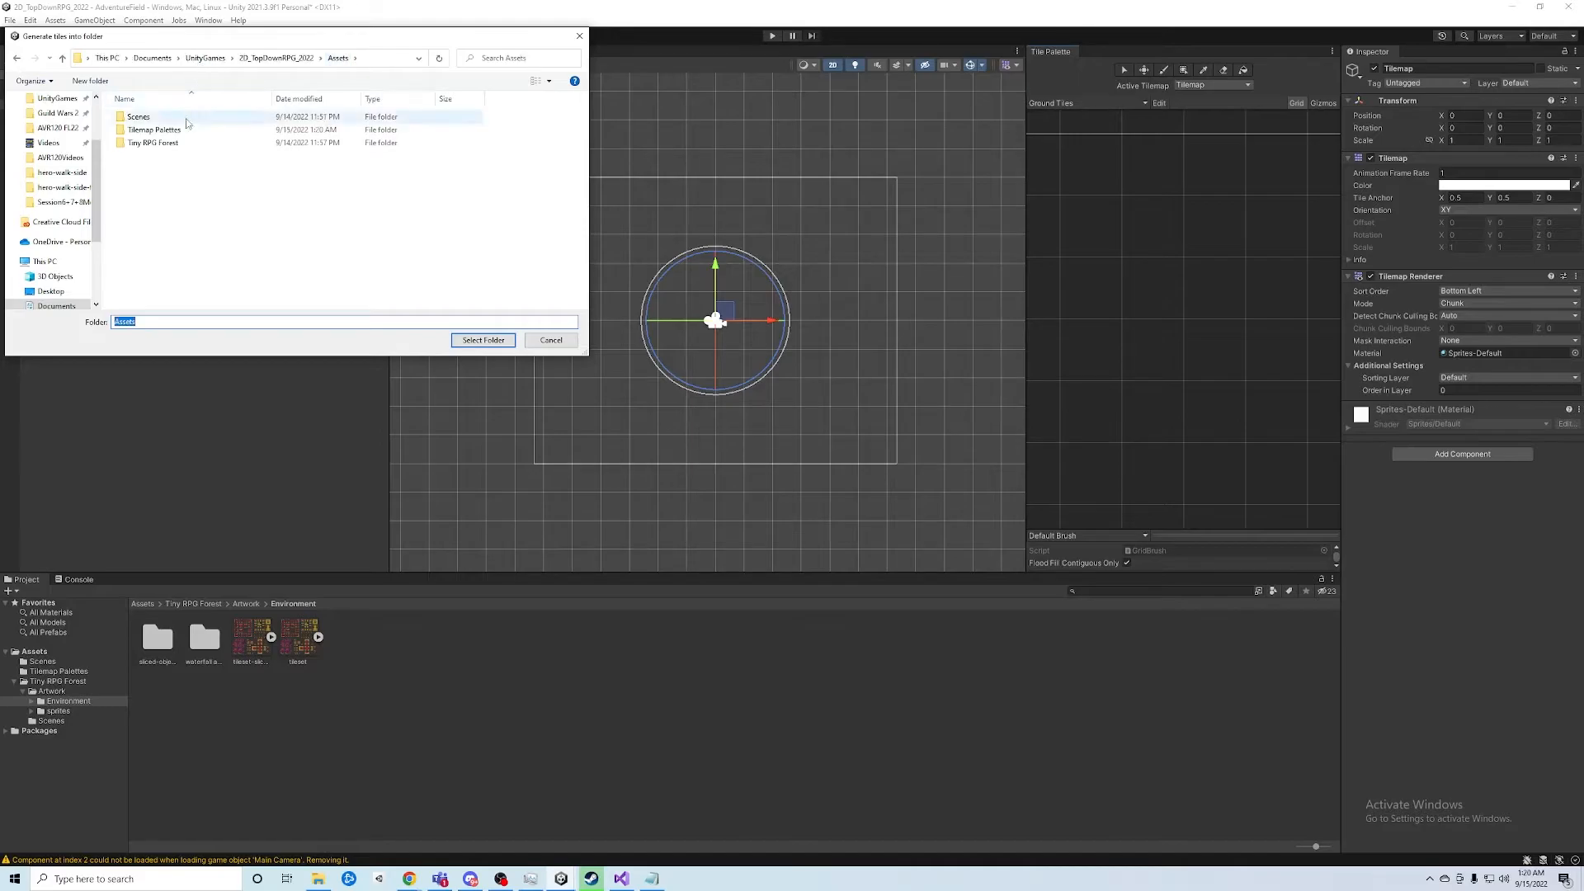
{"action": "right_click", "coordinate": [146, 168]}
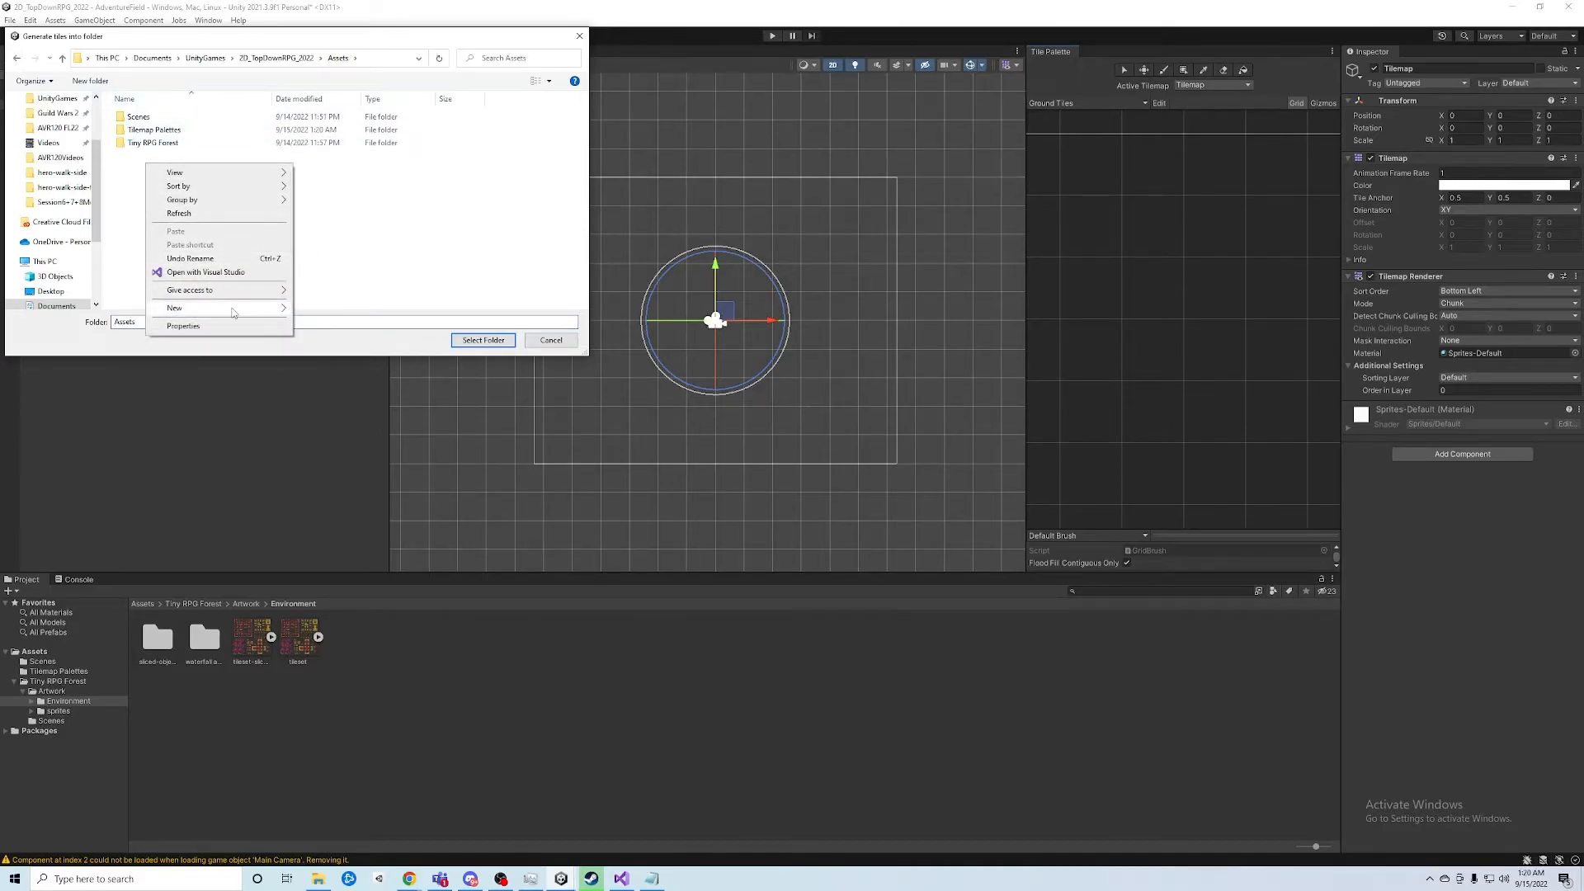
{"action": "mouse_move", "coordinate": [238, 312]}
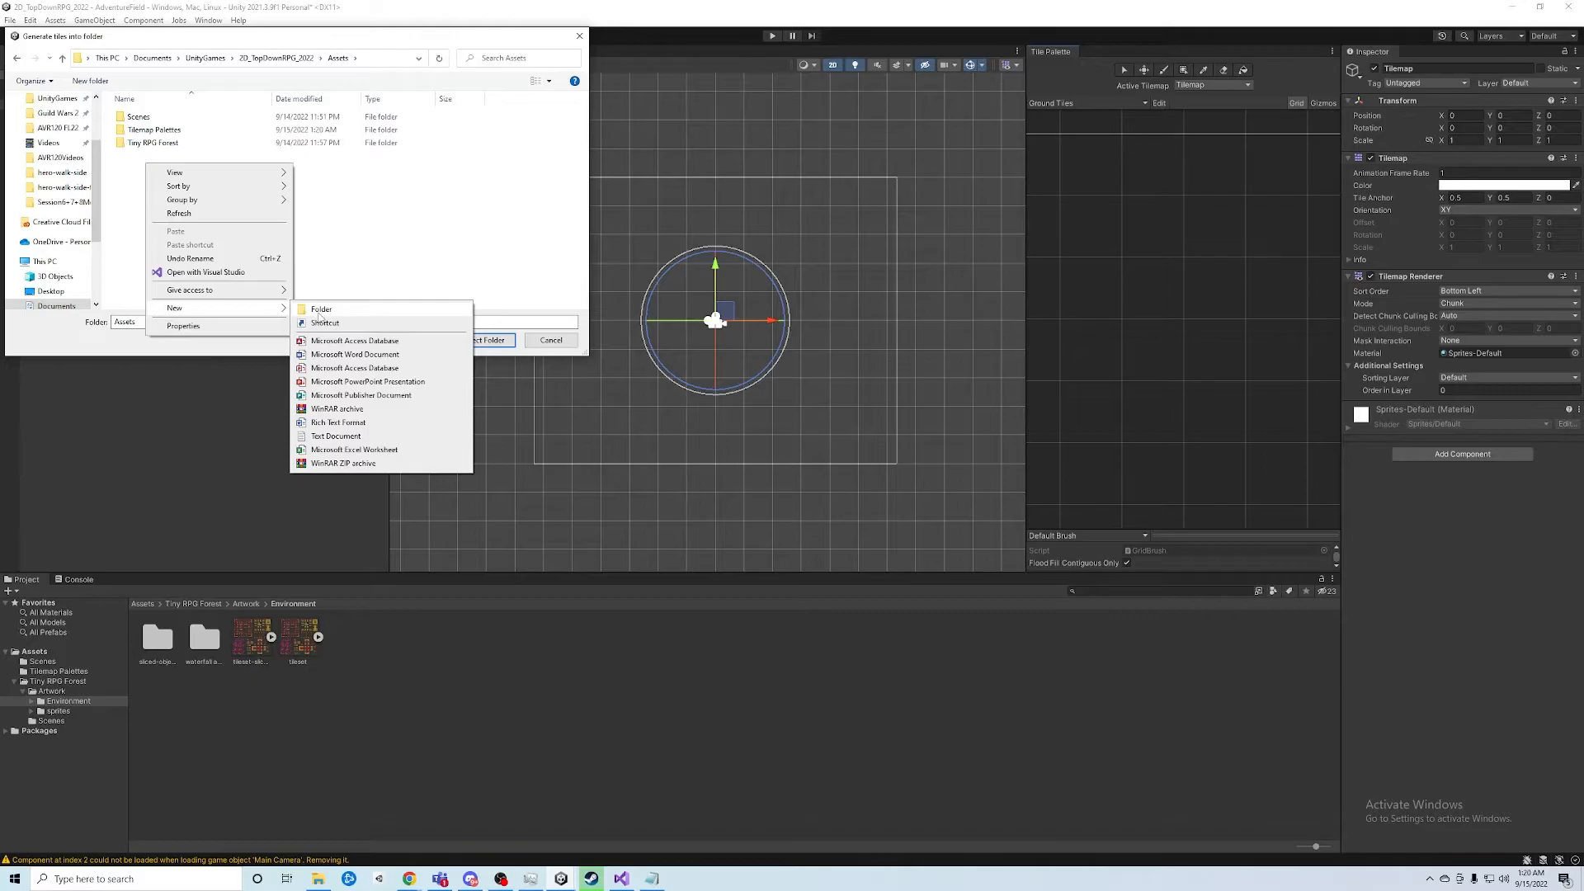
{"action": "left_click", "coordinate": [342, 278]}
{"action": "left_click", "coordinate": [20, 59]}
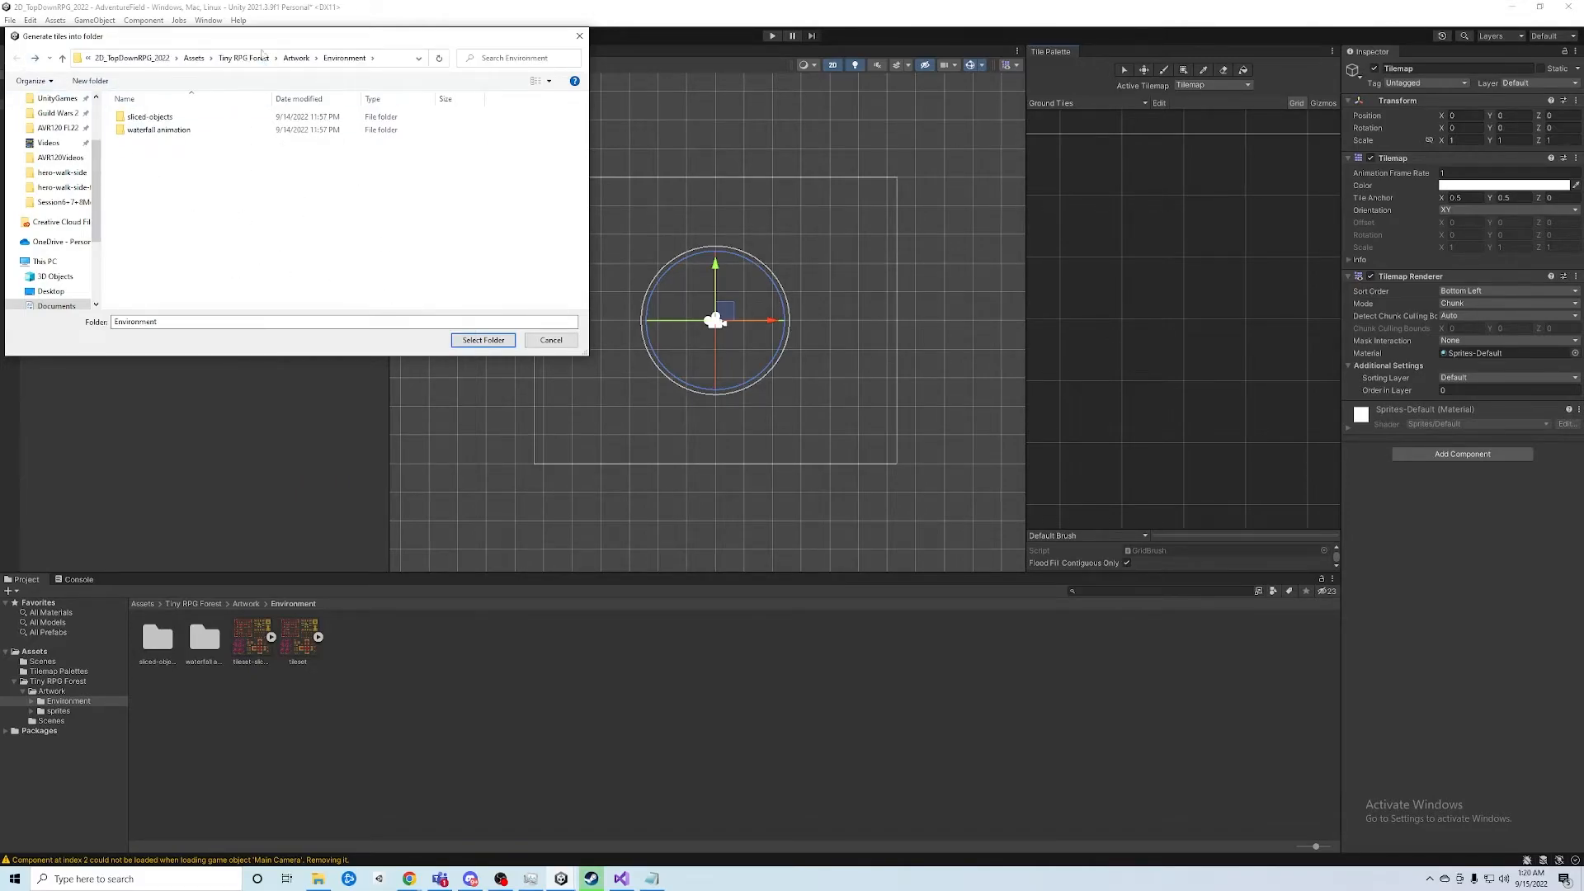
{"action": "left_click", "coordinate": [195, 59]}
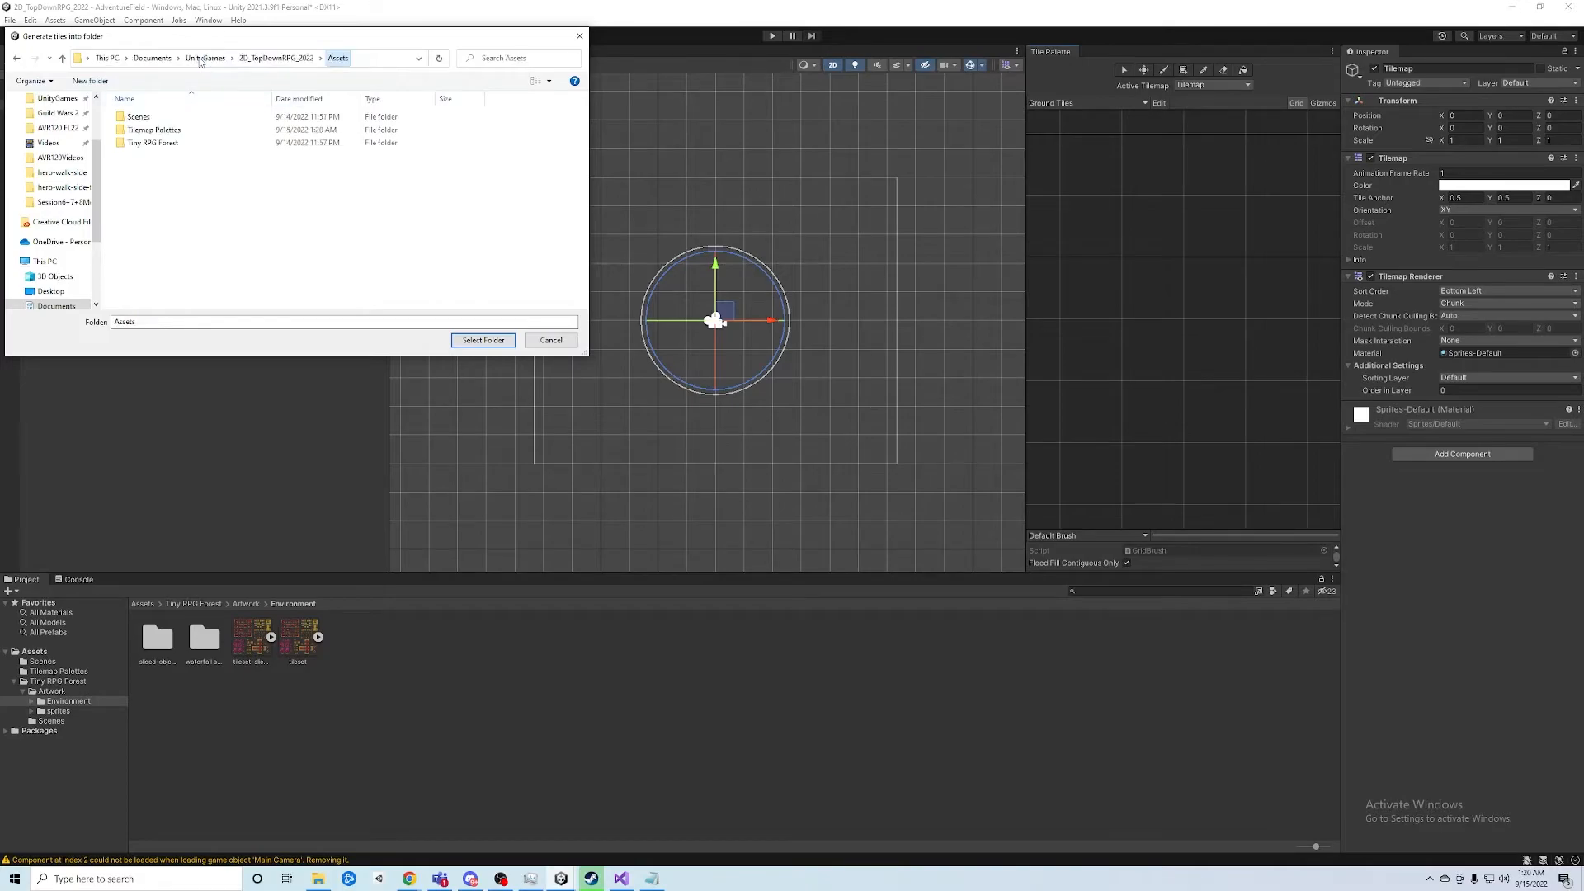
Create a Tiles folder inside Assets for the generated tiles and open it
{"action": "right_click", "coordinate": [158, 185]}
{"action": "mouse_move", "coordinate": [272, 329]}
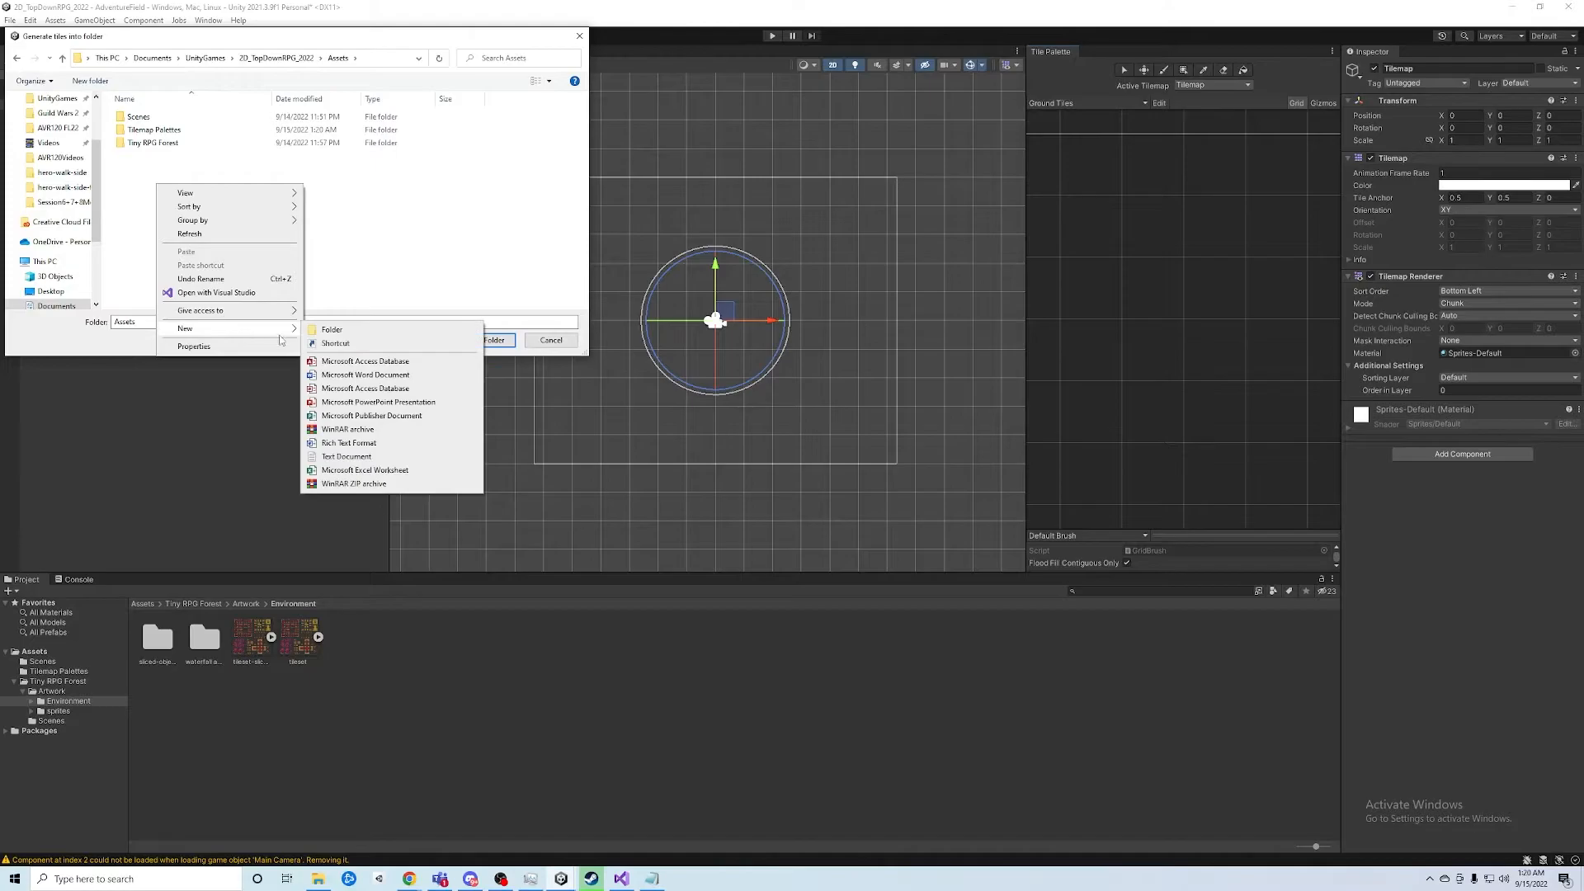
{"action": "left_click", "coordinate": [331, 329]}
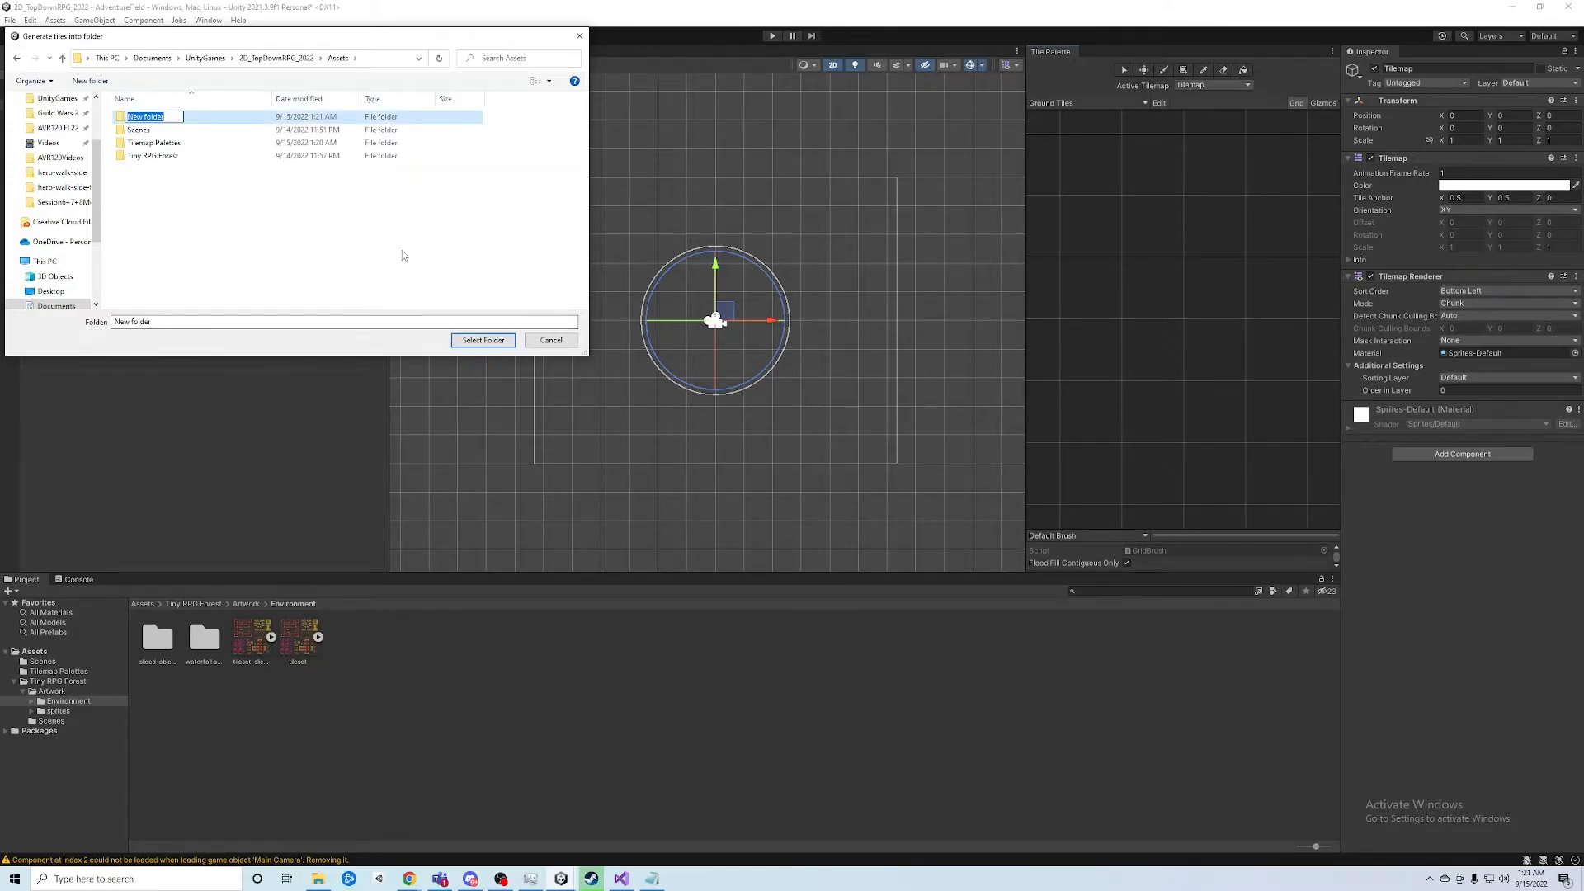
{"action": "type", "text": "Tiles"}
{"action": "key", "text": "Return"}
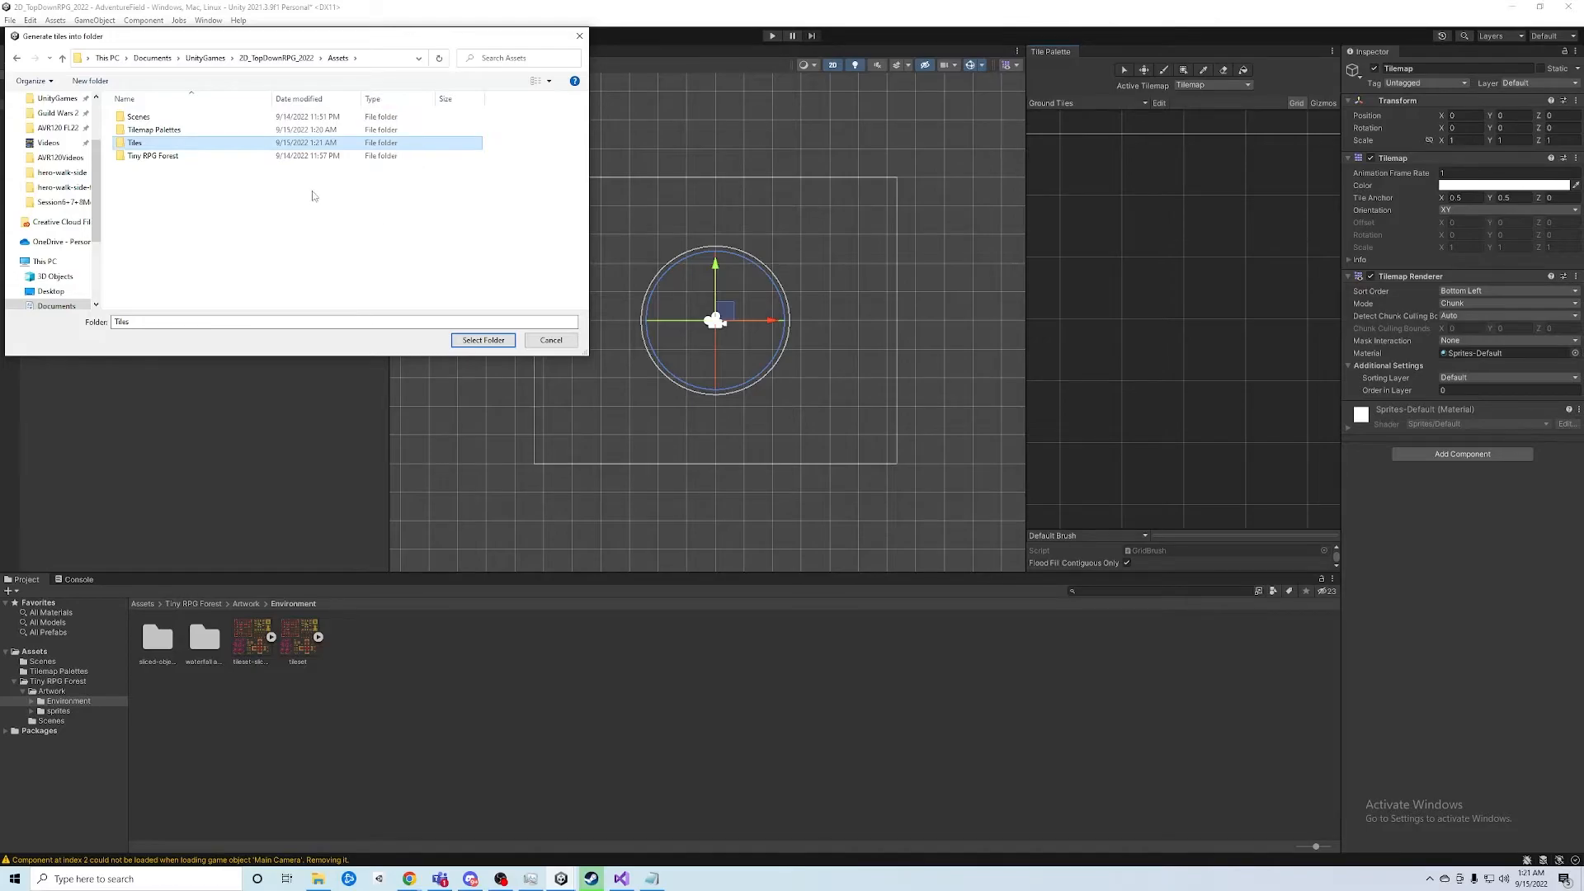
{"action": "double_click", "coordinate": [139, 144]}
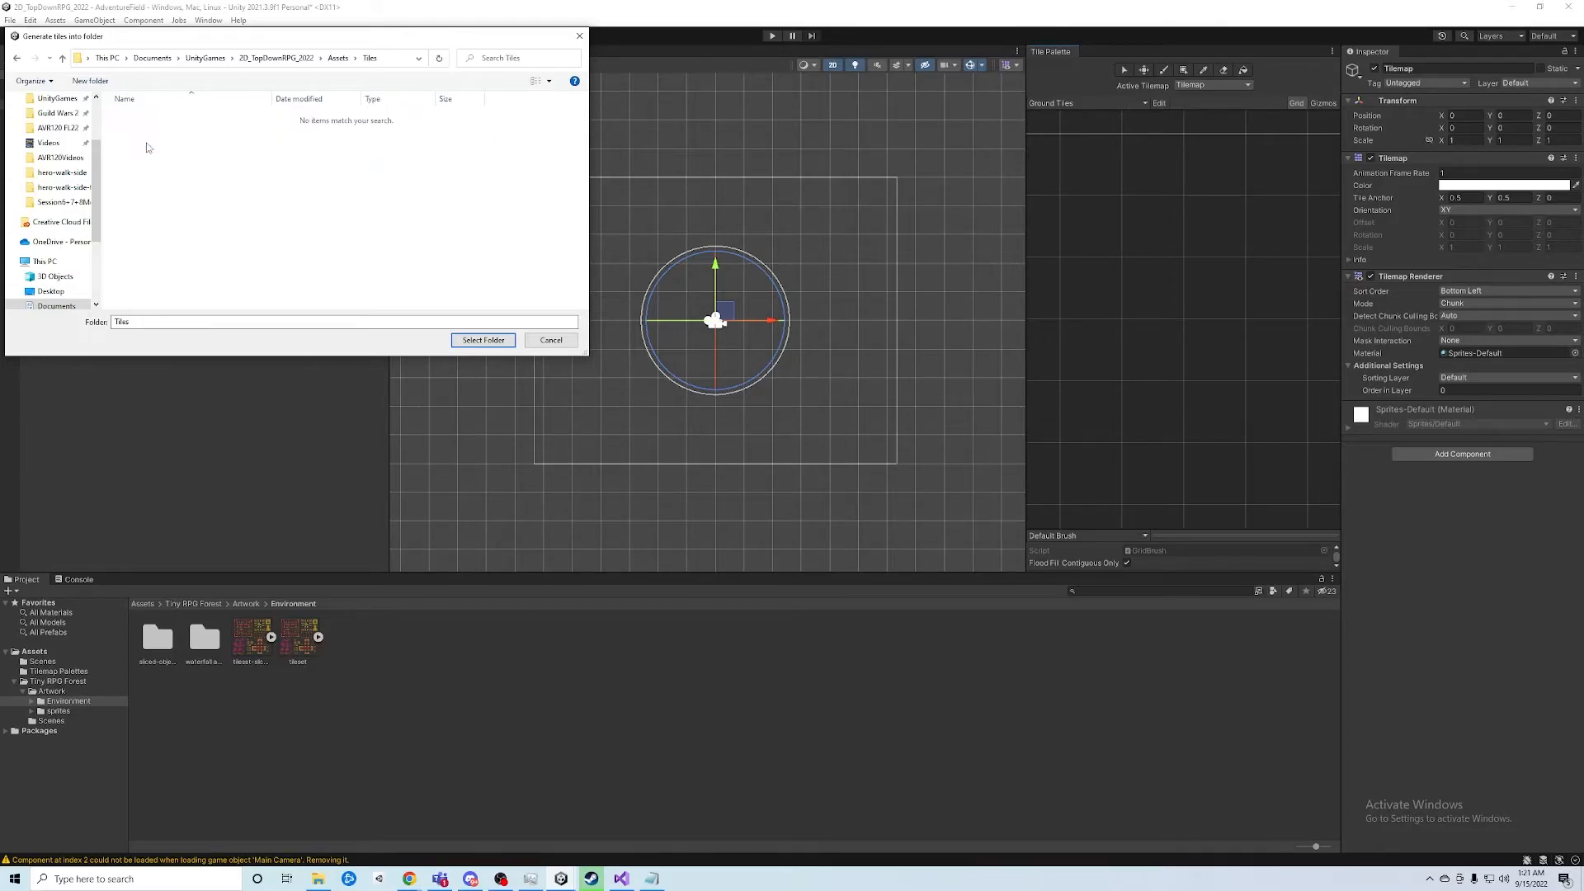
Create a Ground Tiles folder inside Tiles and generate the palette's tiles into it
{"action": "right_click", "coordinate": [187, 203]}
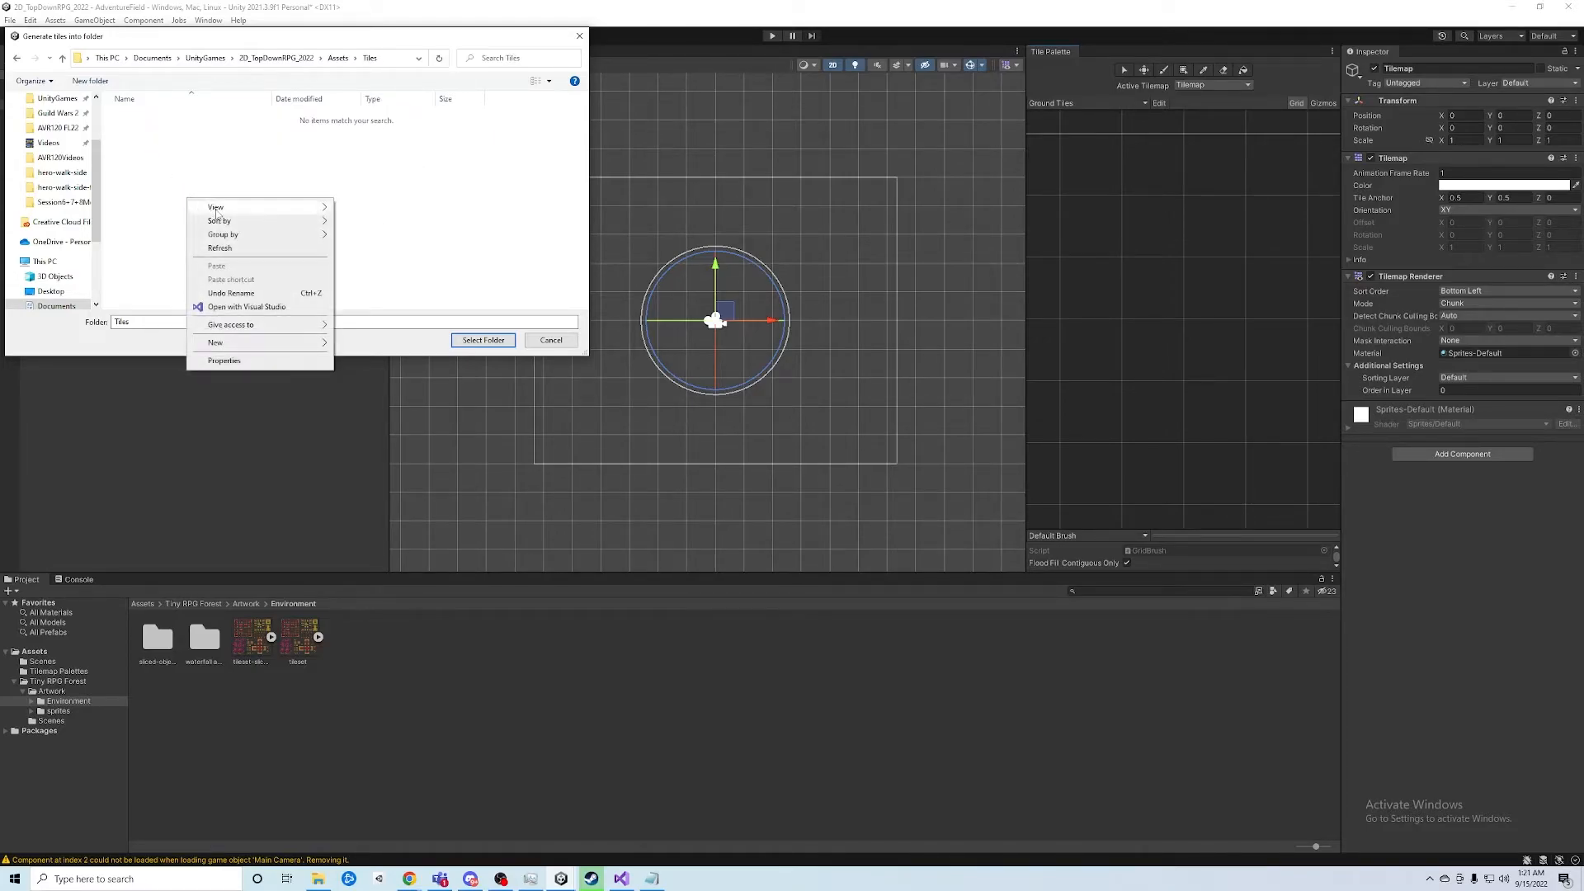
{"action": "left_click", "coordinate": [362, 343]}
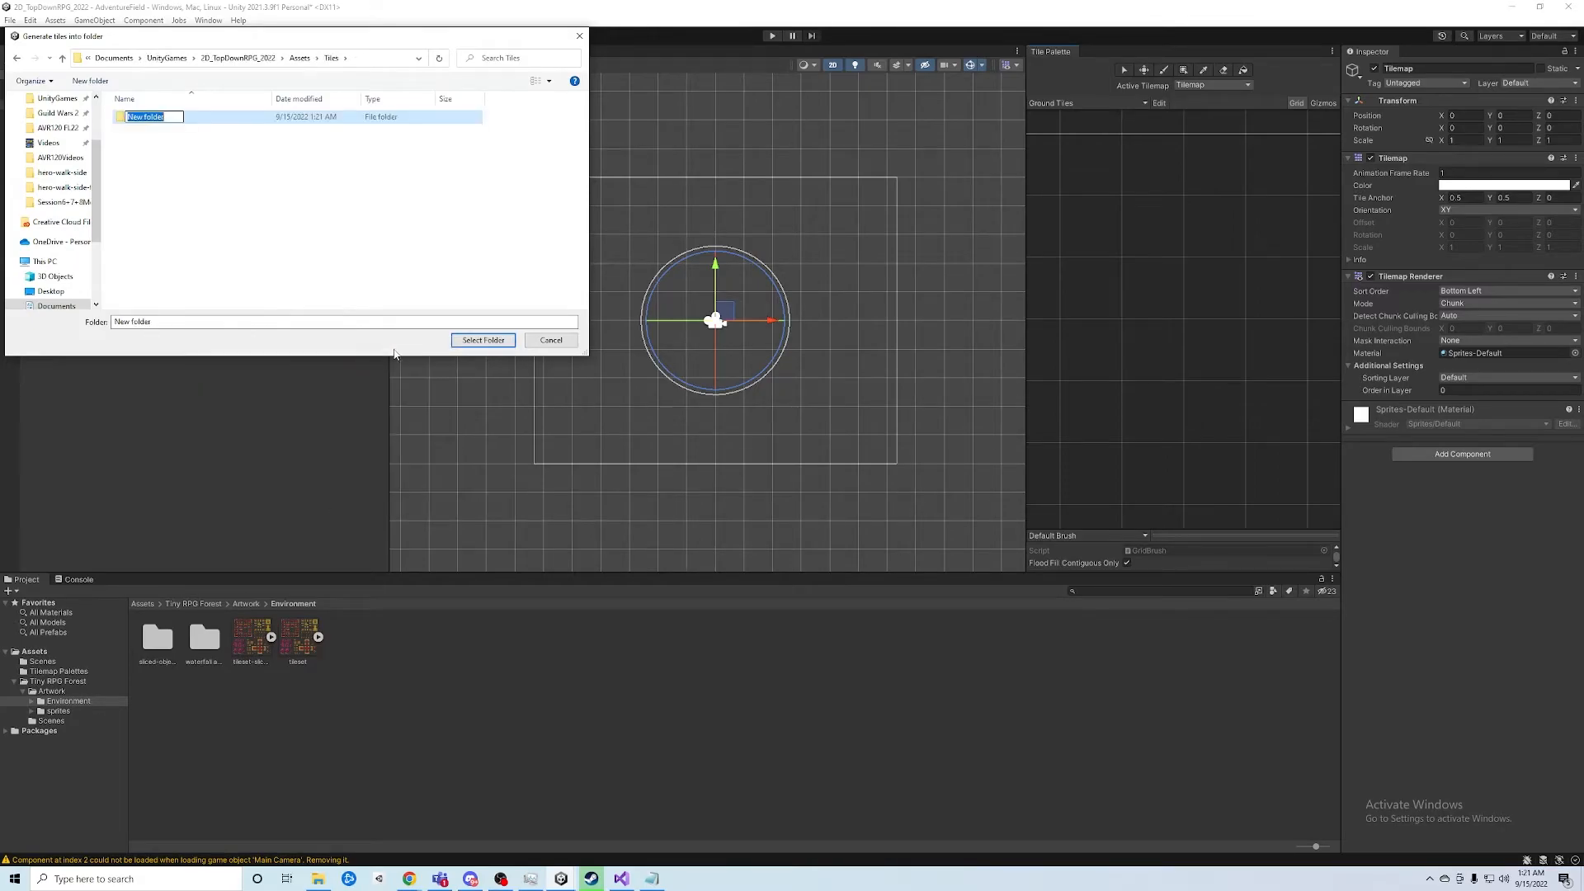
{"action": "type", "text": "Ground Tiles"}
{"action": "key", "text": "Return"}
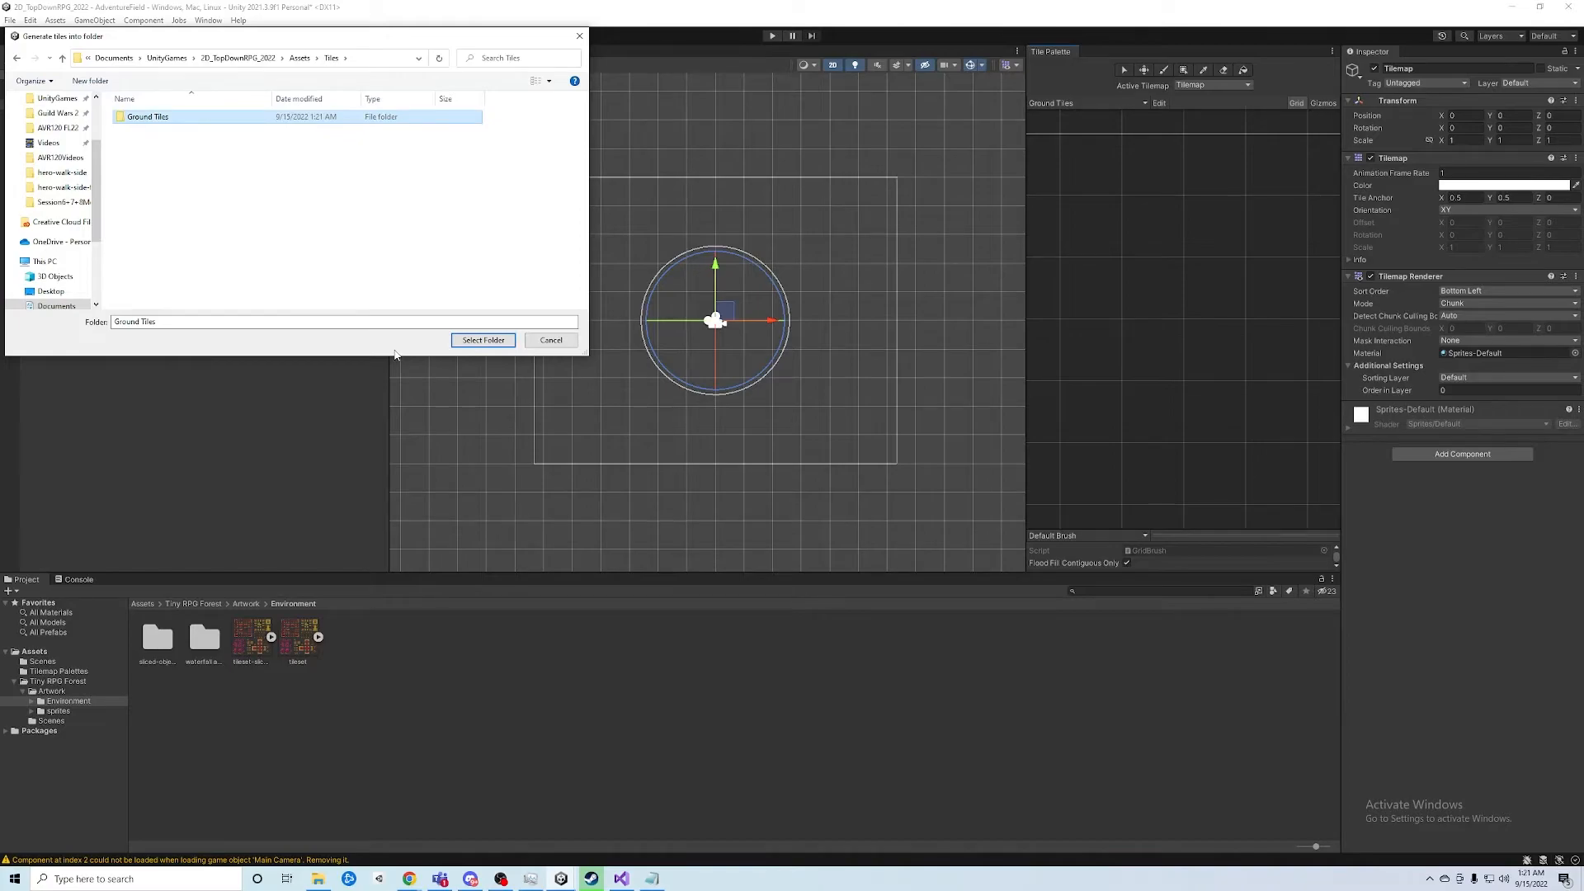
{"action": "key", "text": "Return"}
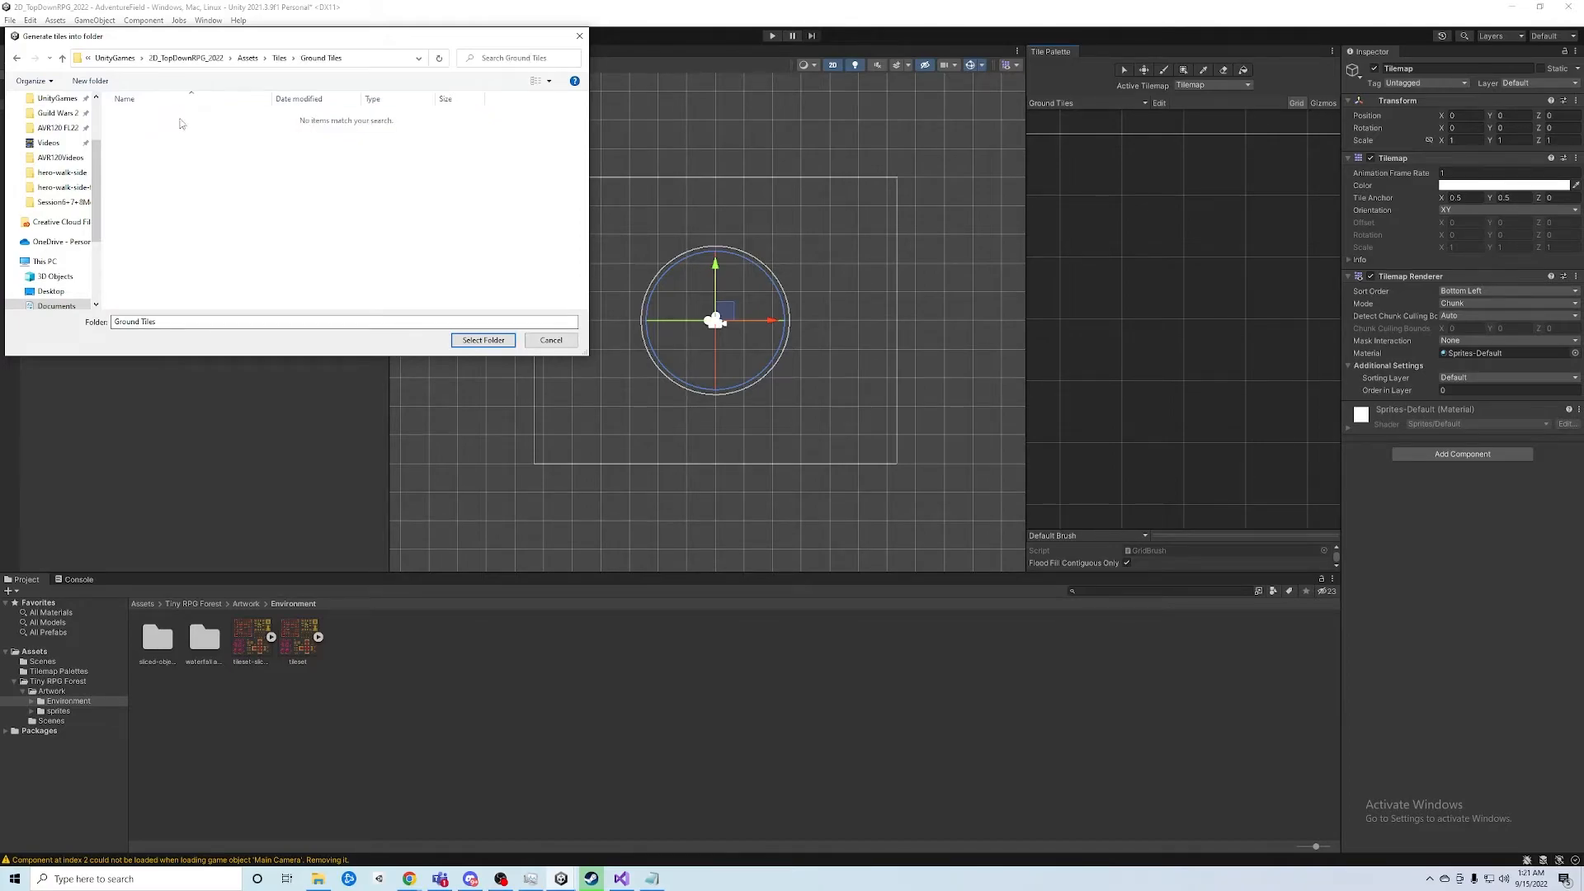
{"action": "left_click", "coordinate": [485, 341]}
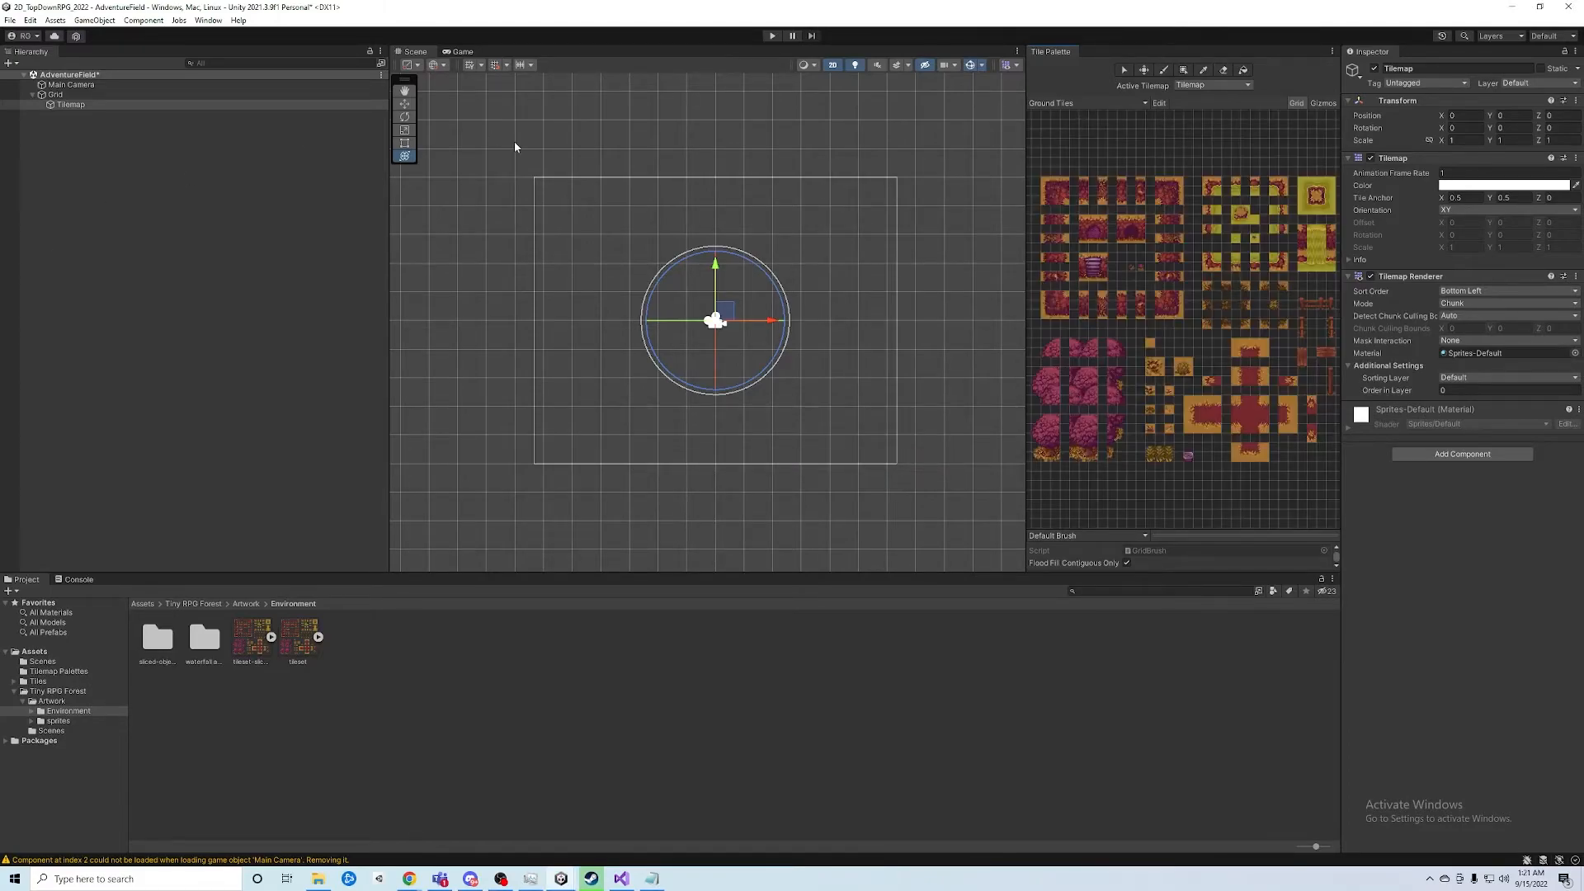
Widen the Tile Palette pane and pick the 2×2 block of plain red ground tiles for painting with the brush
{"action": "left_click_drag", "start_coordinate": [1023, 225], "coordinate": [990, 224]}
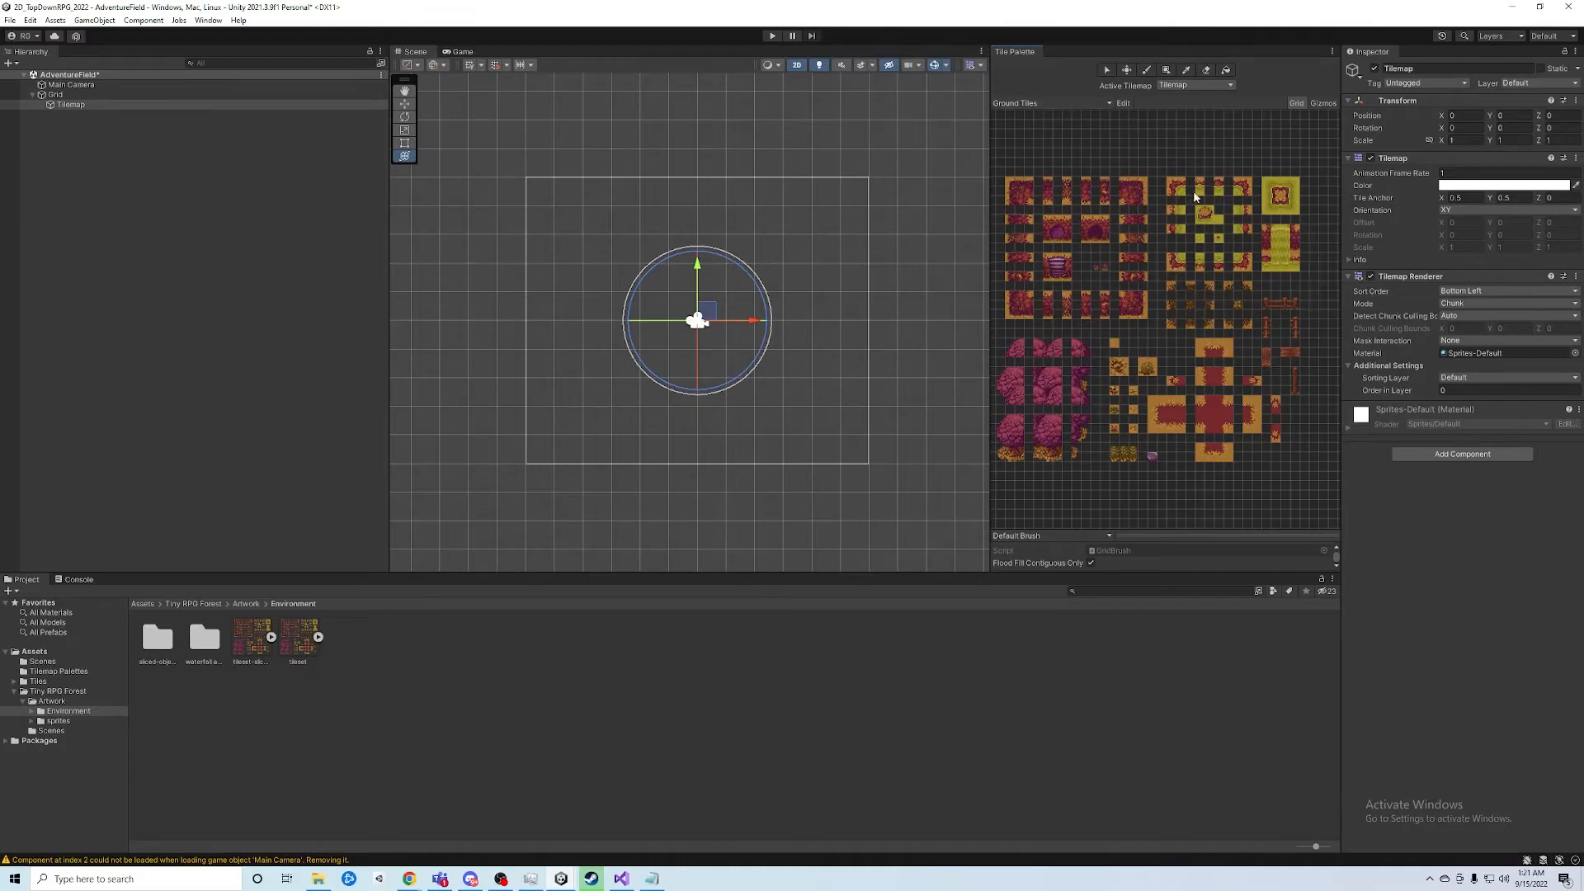
{"action": "left_click", "coordinate": [1104, 71]}
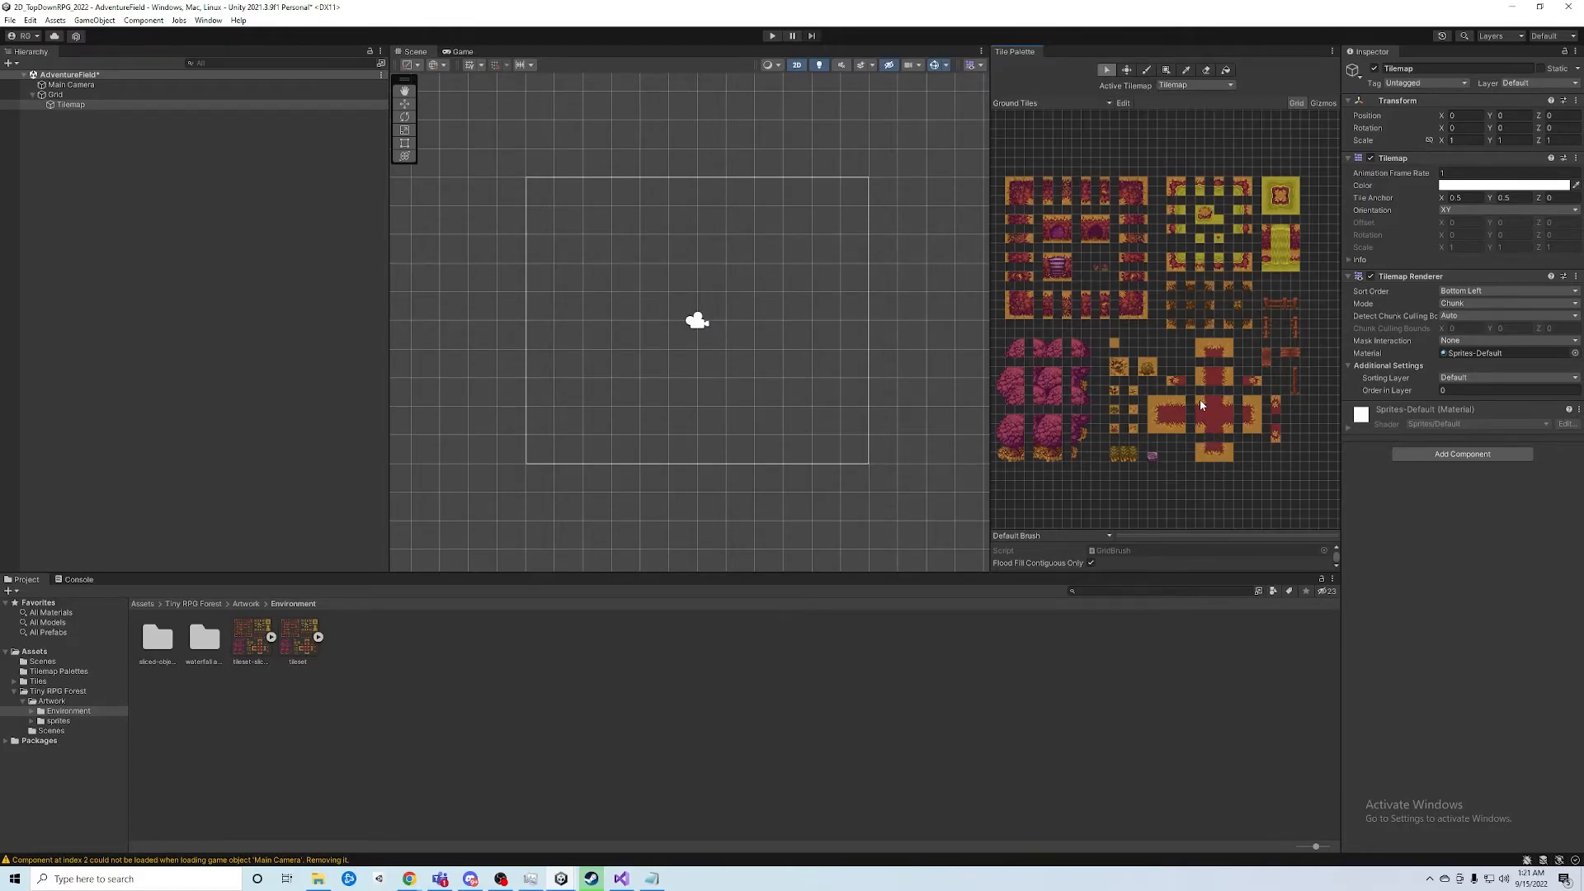
{"action": "key", "text": "y"}
{"action": "key", "text": "s"}
{"action": "left_click", "coordinate": [1210, 138]}
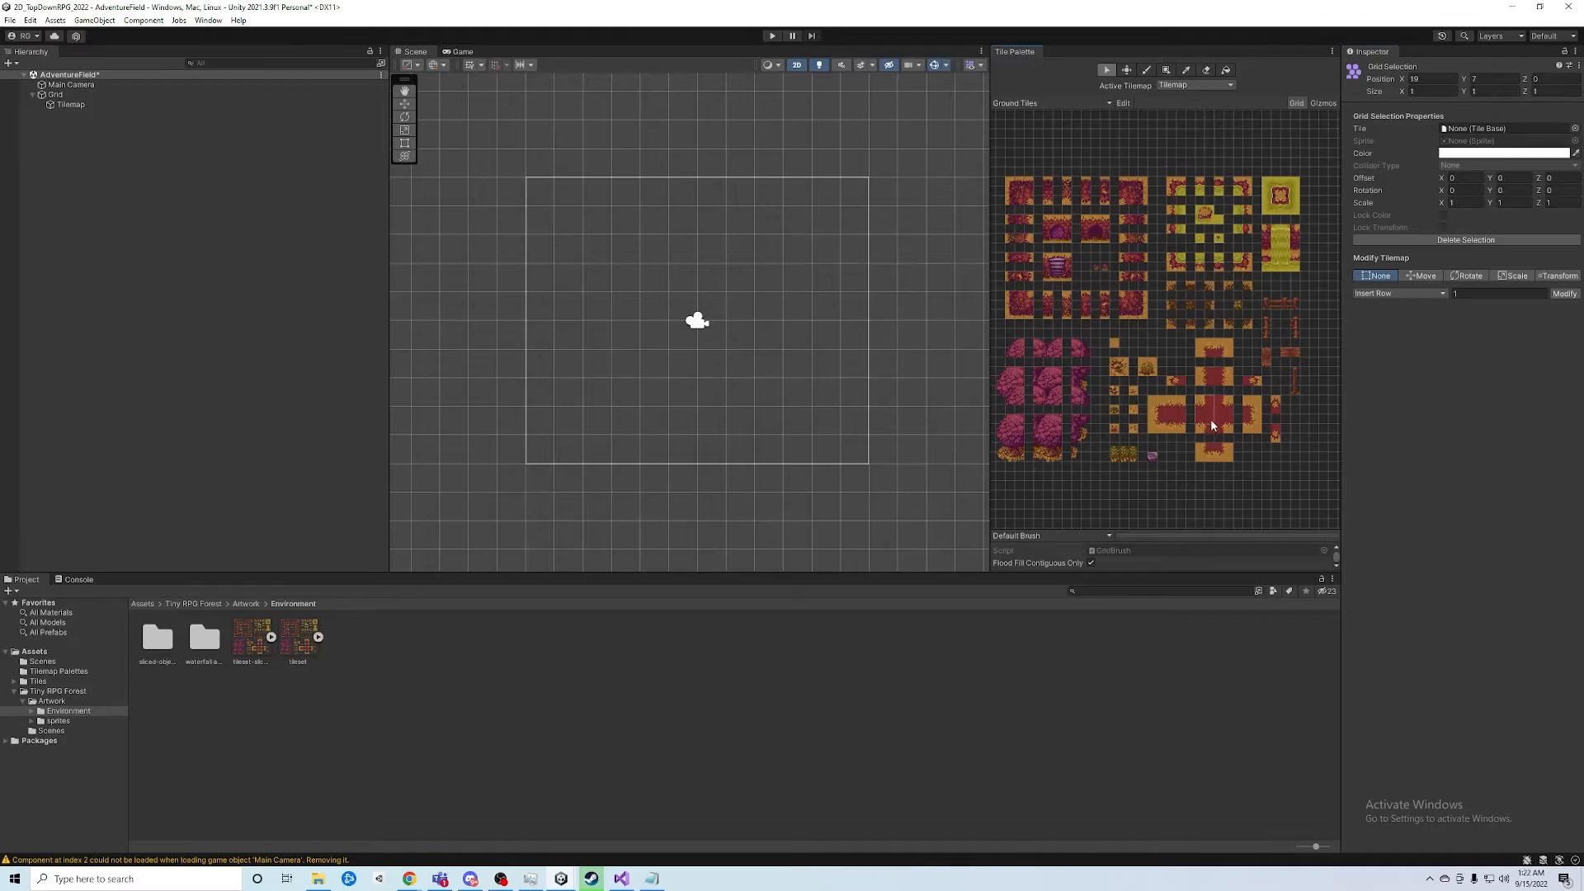
{"action": "left_click_drag", "start_coordinate": [1226, 437], "coordinate": [1205, 410]}
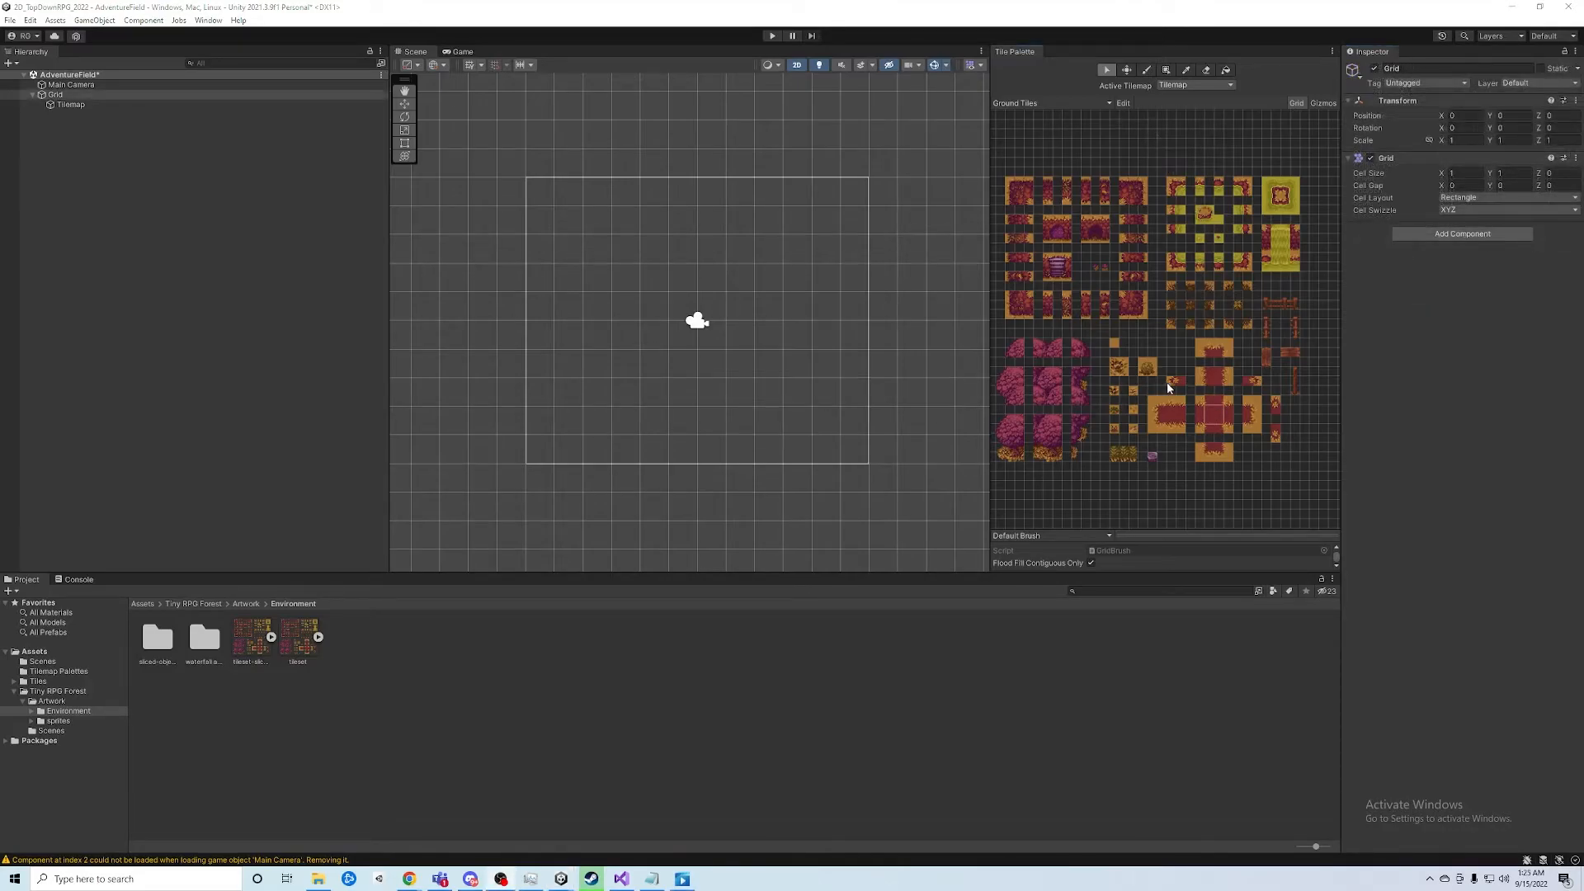
{"action": "left_click_drag", "start_coordinate": [1207, 399], "coordinate": [1213, 409]}
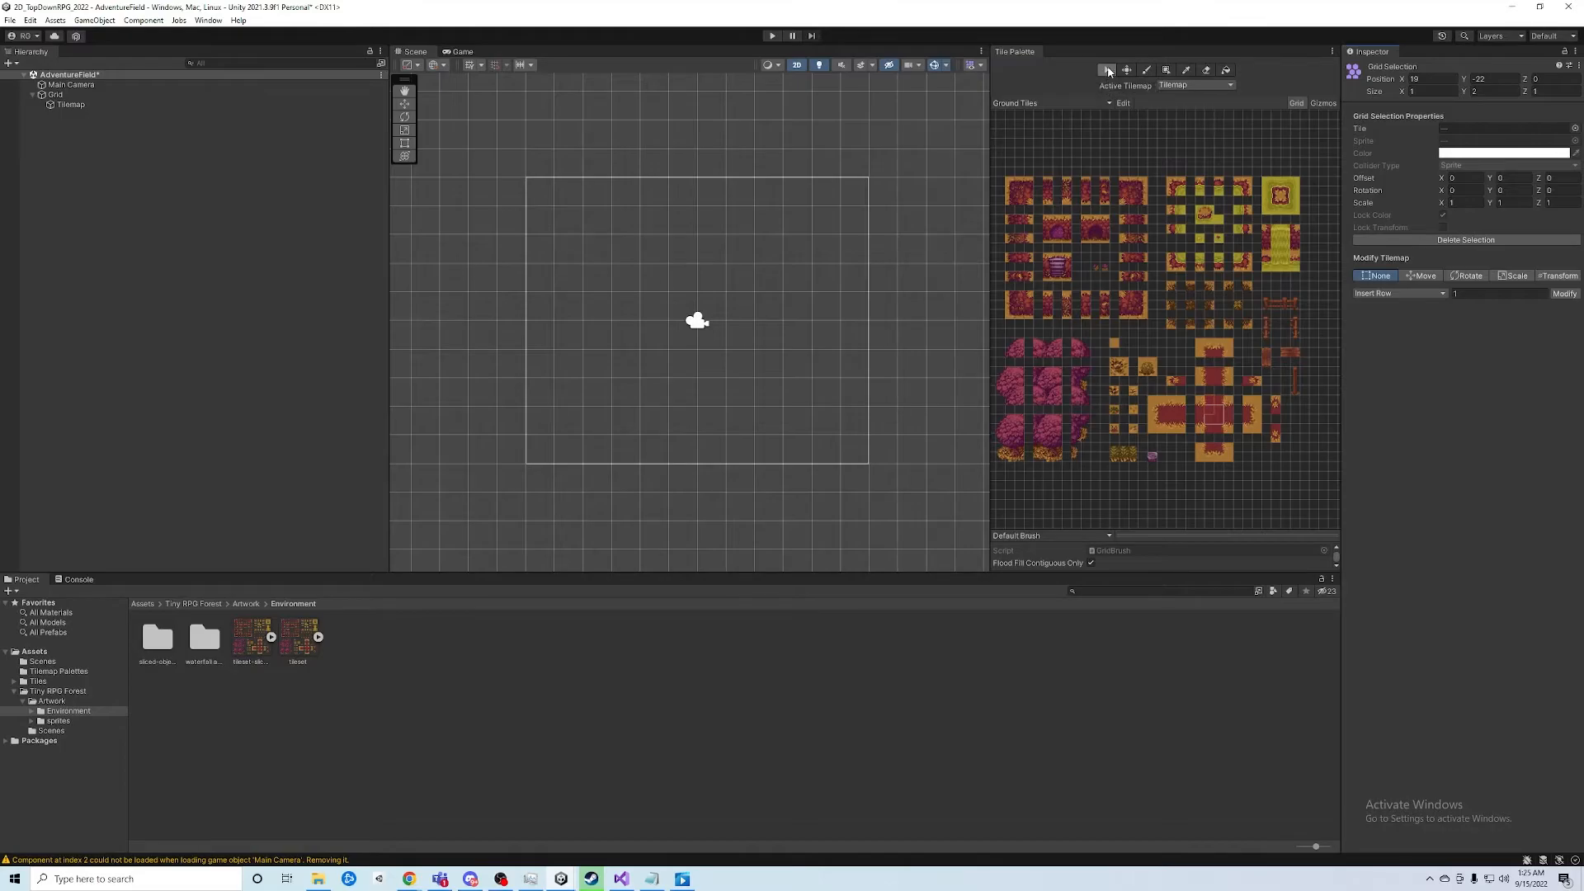
{"action": "left_click", "coordinate": [1219, 416]}
{"action": "left_click_drag", "start_coordinate": [1210, 409], "coordinate": [1219, 423]}
{"action": "left_click", "coordinate": [1145, 70]}
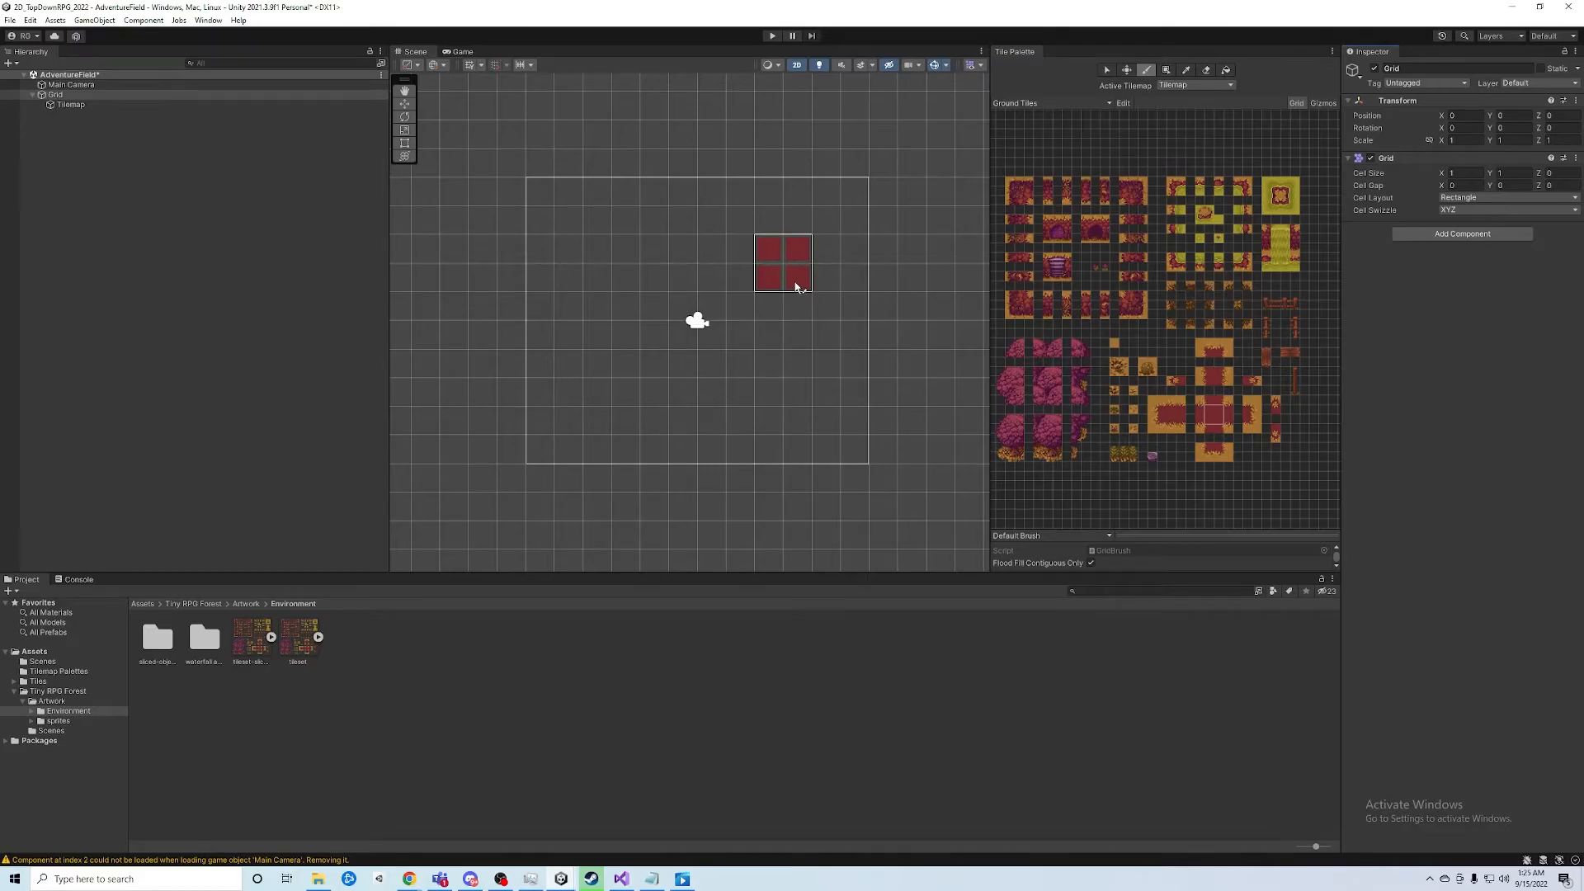
Set the Grid object's cell size to 0.75 in both X and Y
{"action": "left_click", "coordinate": [58, 96]}
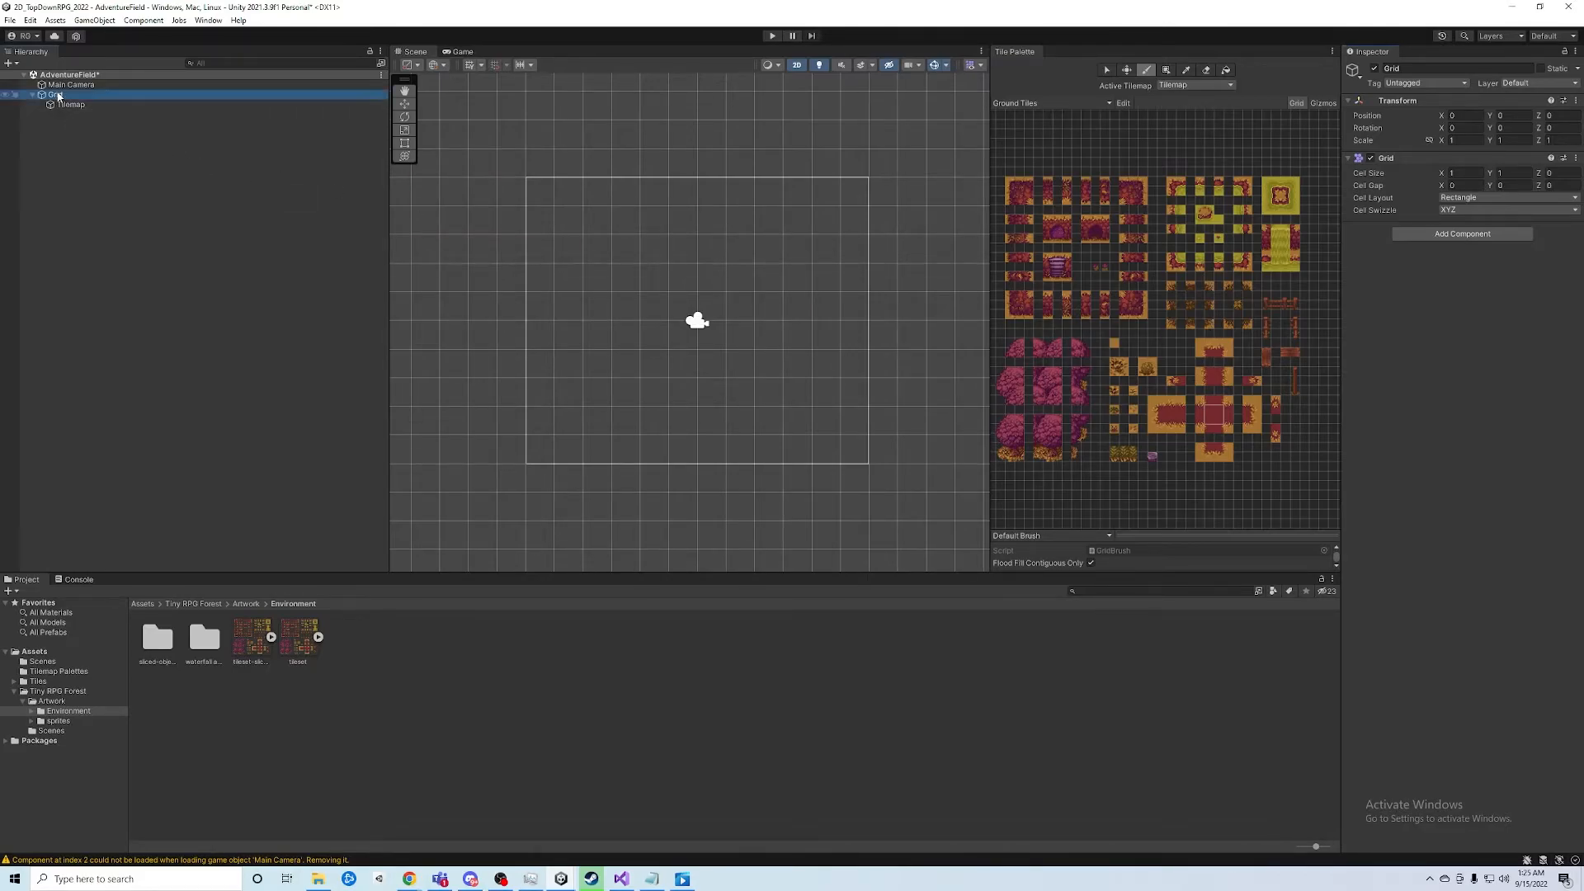
{"action": "left_click", "coordinate": [1460, 173]}
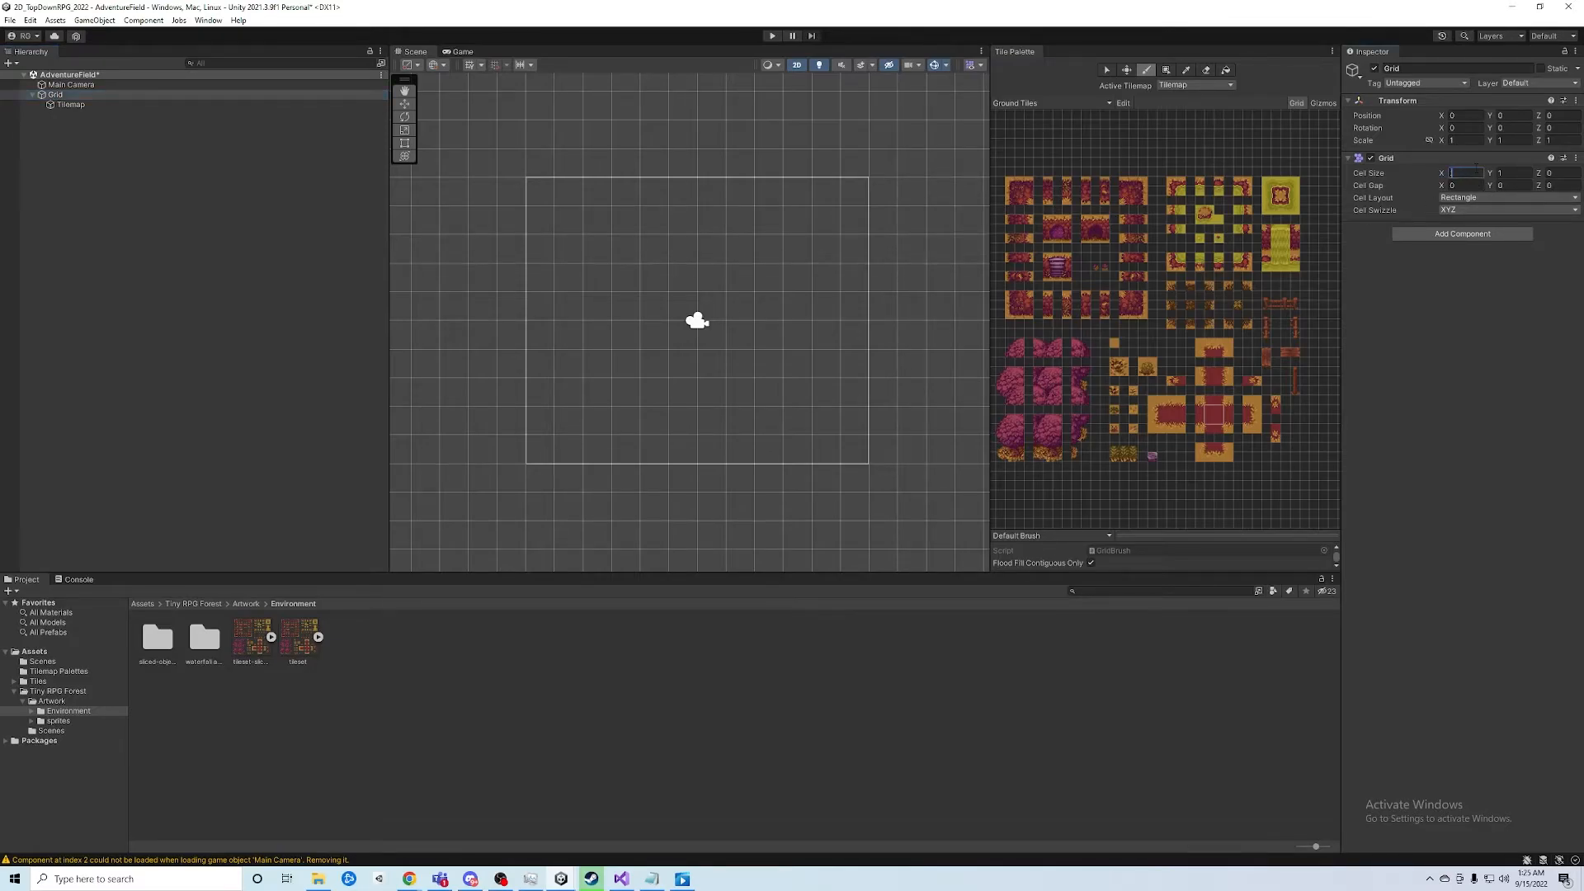
{"action": "type", "text": ".75"}
{"action": "key", "text": "Tab"}
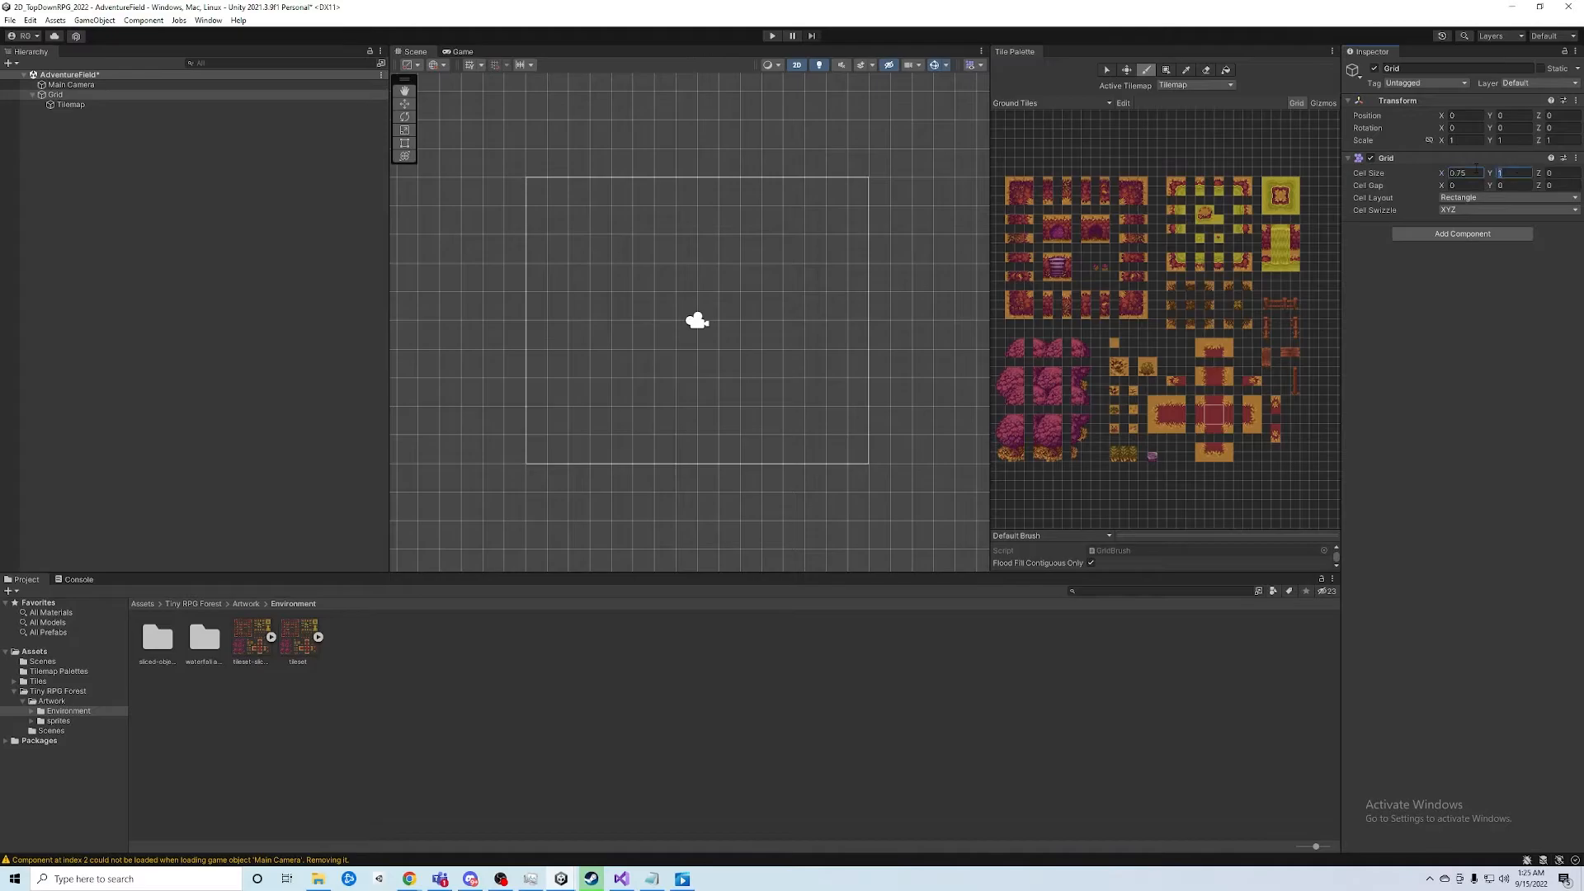
{"action": "type", "text": ".75"}
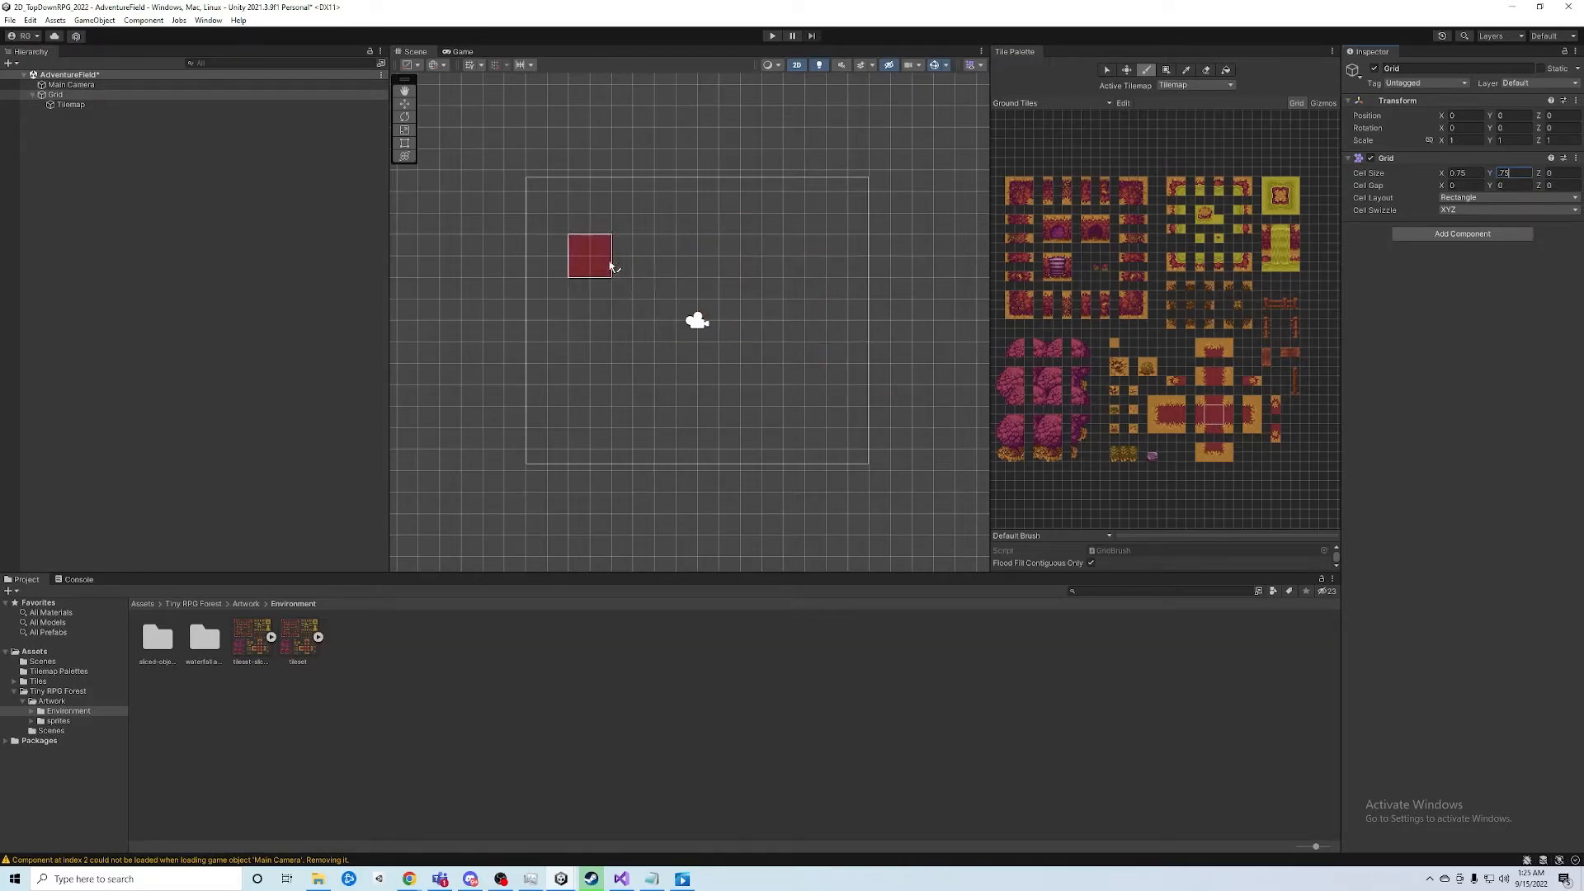
Paint a large area of plain red ground around the camera in the scene, using the palette's 2×2 red block
{"action": "left_click", "coordinate": [1214, 411]}
{"action": "left_click_drag", "start_coordinate": [1219, 415], "coordinate": [1211, 413]}
{"action": "left_click", "coordinate": [1214, 413]}
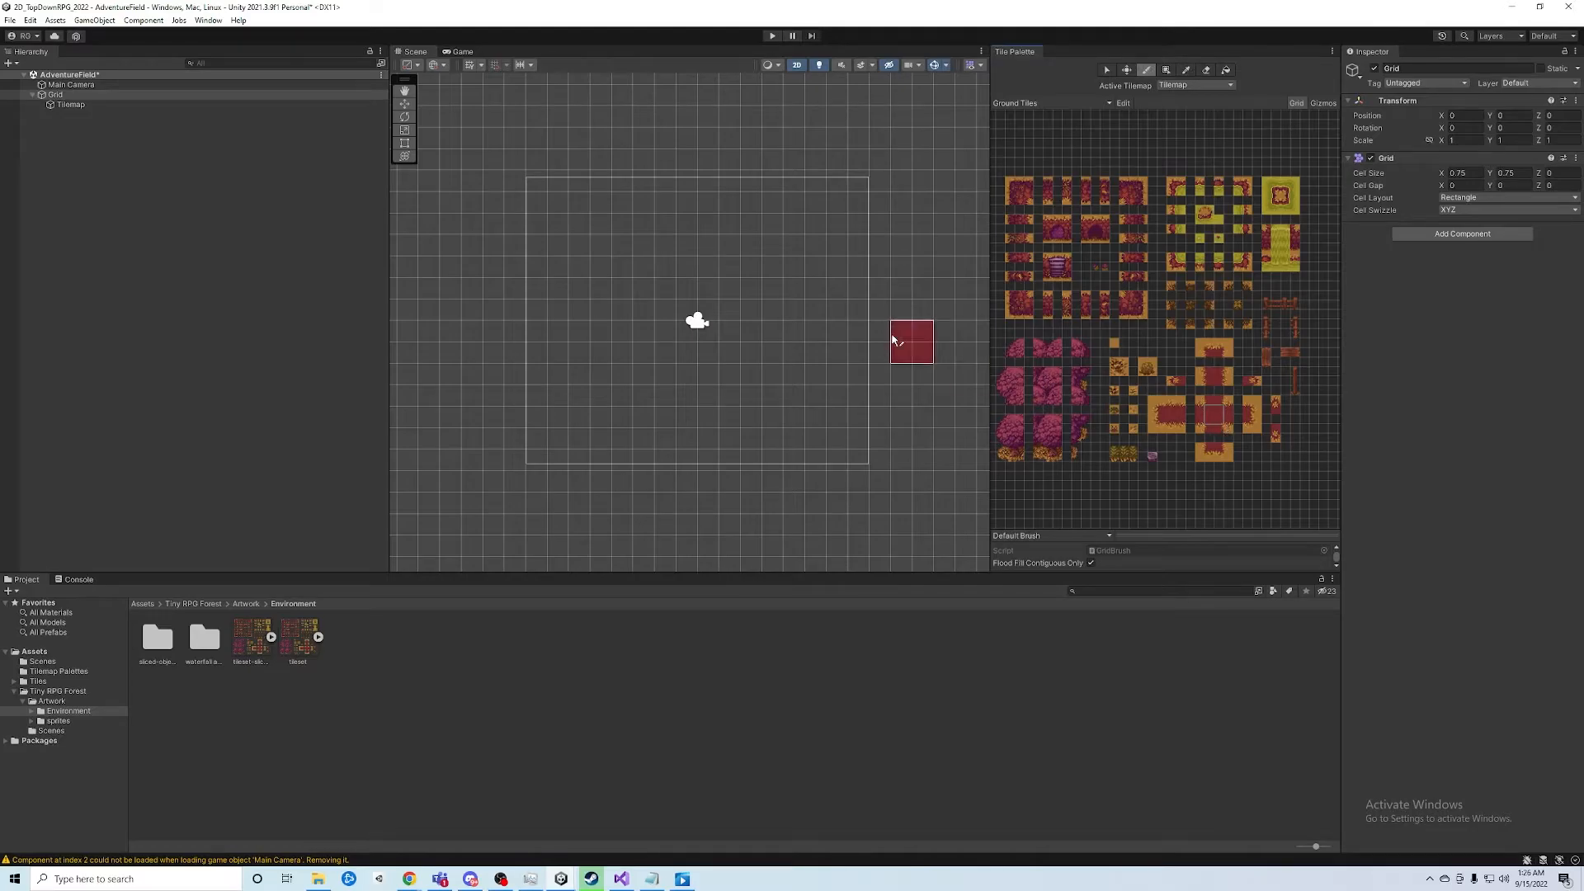
{"action": "mouse_move", "coordinate": [591, 246]}
{"action": "left_mouse_down"}
{"action": "mouse_move", "coordinate": [753, 247]}
{"action": "mouse_move", "coordinate": [809, 318]}
{"action": "mouse_move", "coordinate": [809, 435]}
{"action": "mouse_move", "coordinate": [612, 434]}
{"action": "mouse_move", "coordinate": [607, 316]}
{"action": "mouse_move", "coordinate": [589, 421]}
{"action": "mouse_move", "coordinate": [616, 444]}
{"action": "mouse_move", "coordinate": [671, 275]}
{"action": "mouse_move", "coordinate": [714, 264]}
{"action": "mouse_move", "coordinate": [739, 388]}
{"action": "mouse_move", "coordinate": [778, 338]}
{"action": "left_mouse_up"}
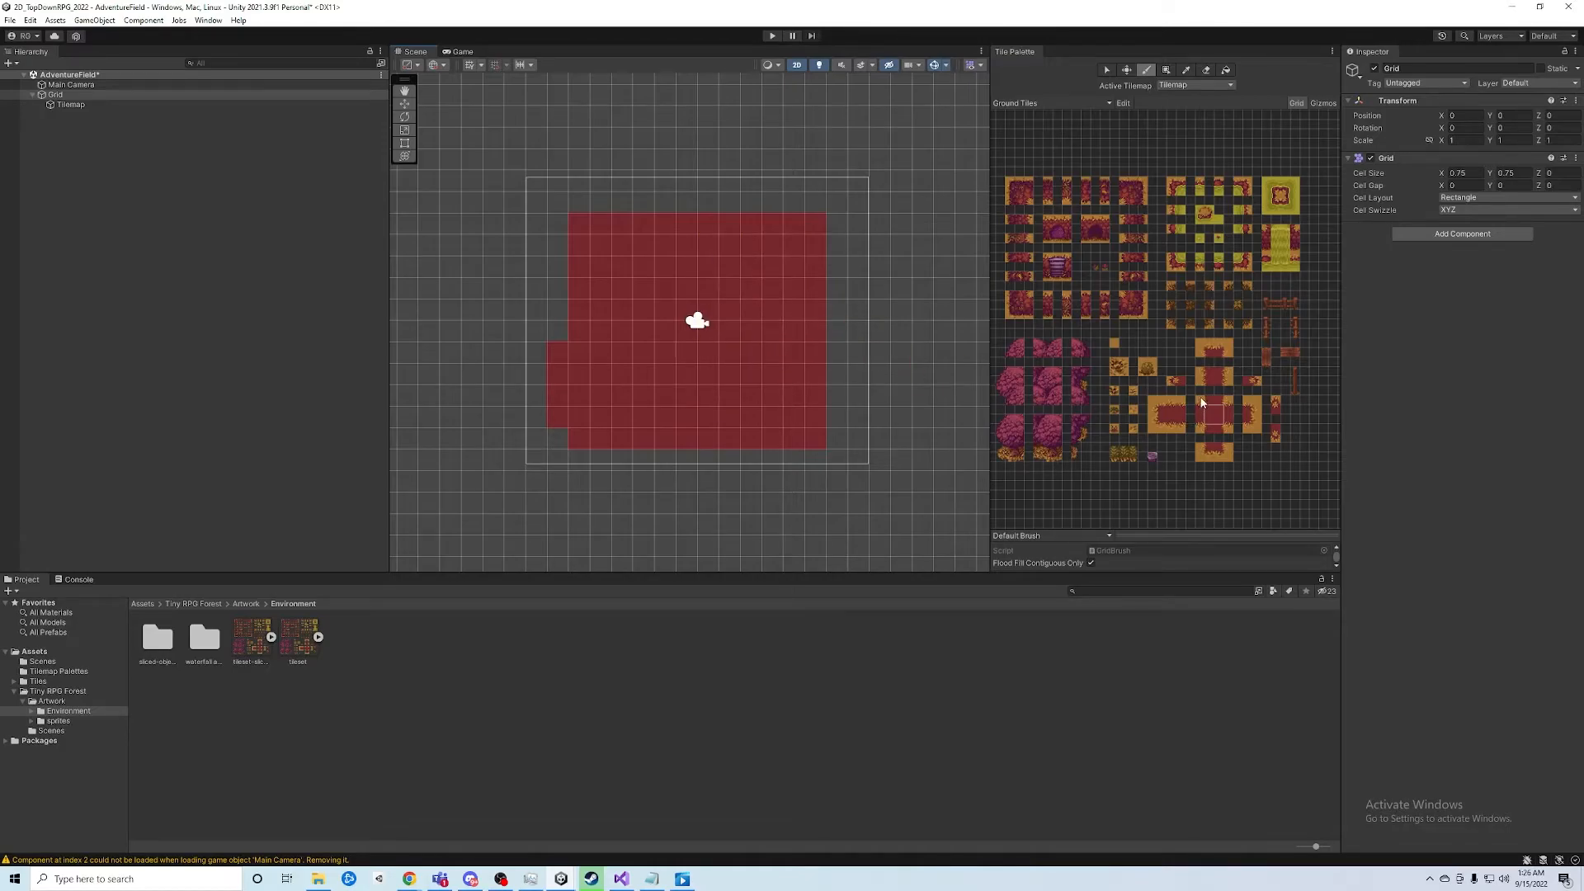
Pick the four-tile-high orange edge column from the palette and paint it repeatedly down the left side of the red ground
{"action": "key", "text": "i"}
{"action": "left_click_drag", "start_coordinate": [1155, 434], "coordinate": [1154, 398]}
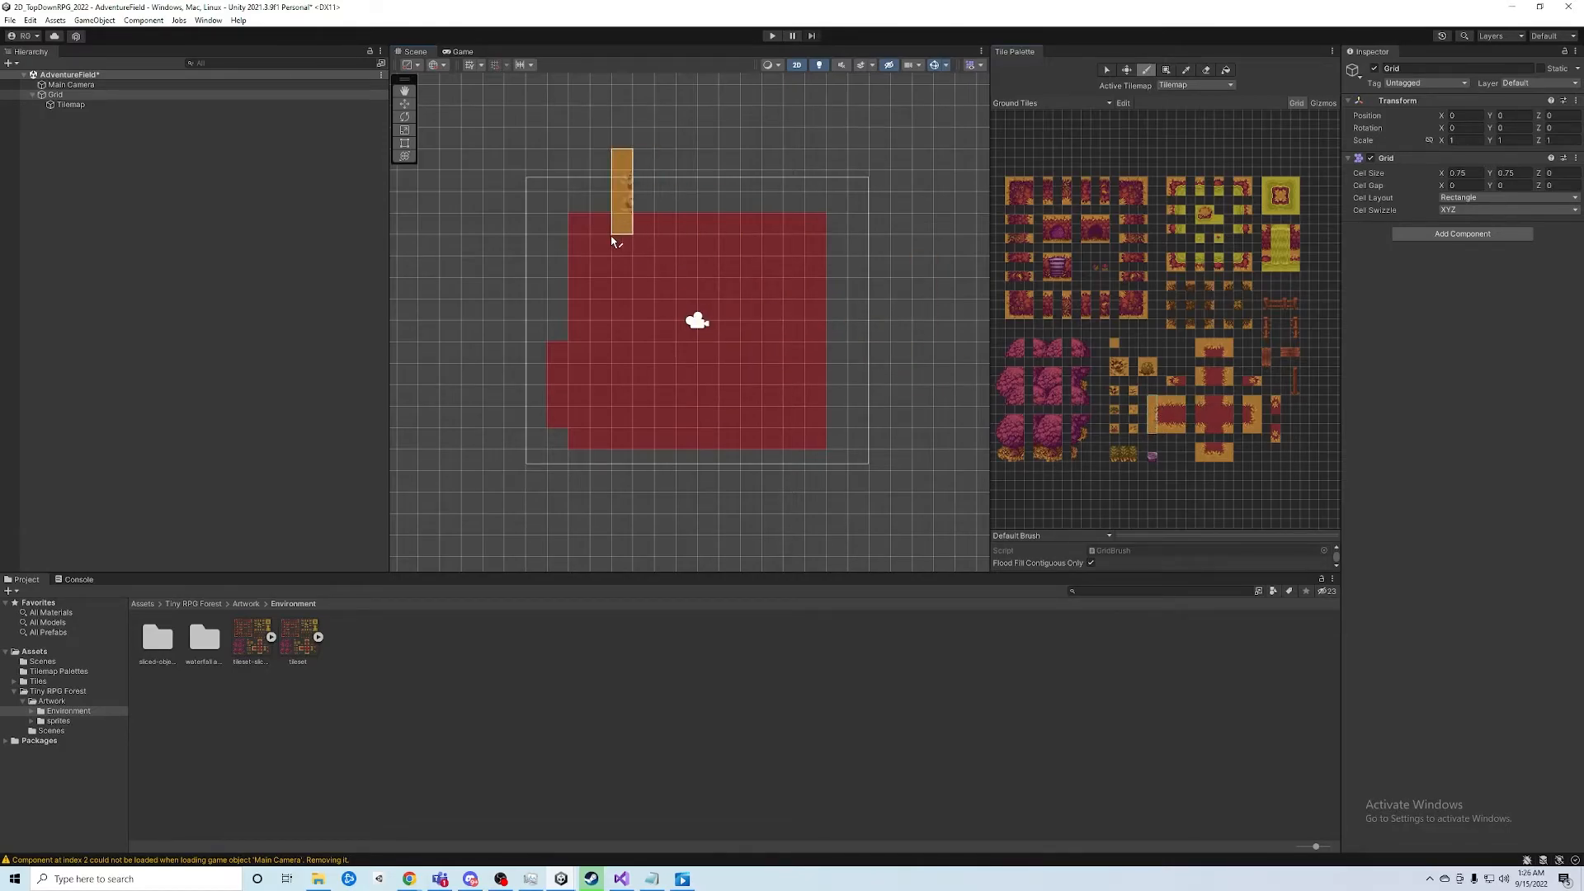
{"action": "left_click", "coordinate": [535, 250]}
{"action": "left_click", "coordinate": [532, 339]}
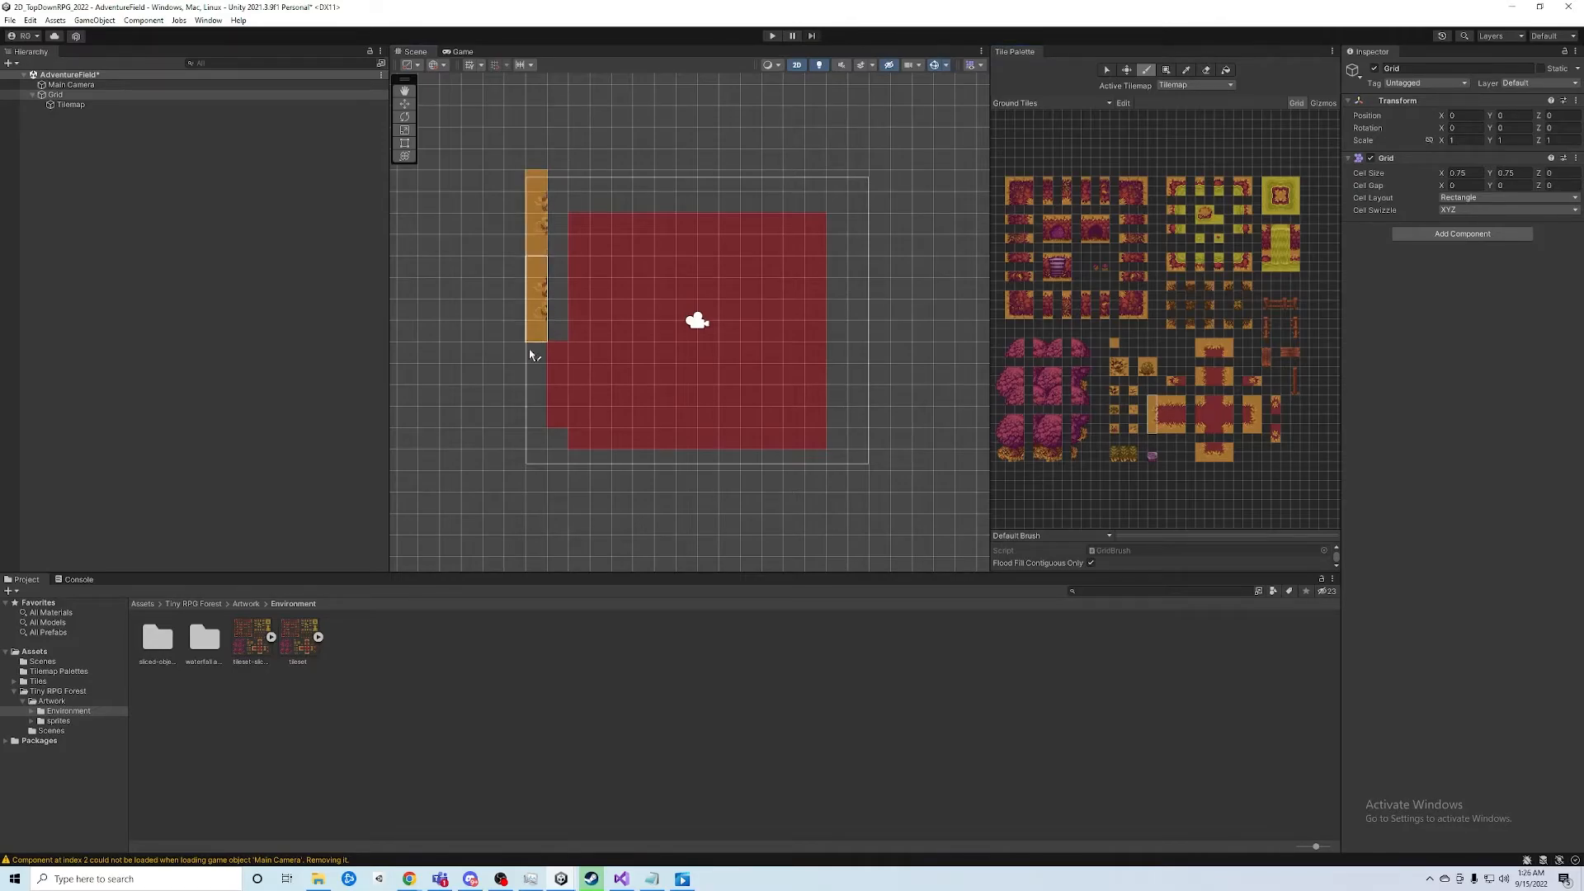
Extend the field's left orange border downward and paint a row of grass-to-orange edge tiles along the bottom side
{"action": "left_click", "coordinate": [537, 424]}
{"action": "left_click", "coordinate": [540, 505]}
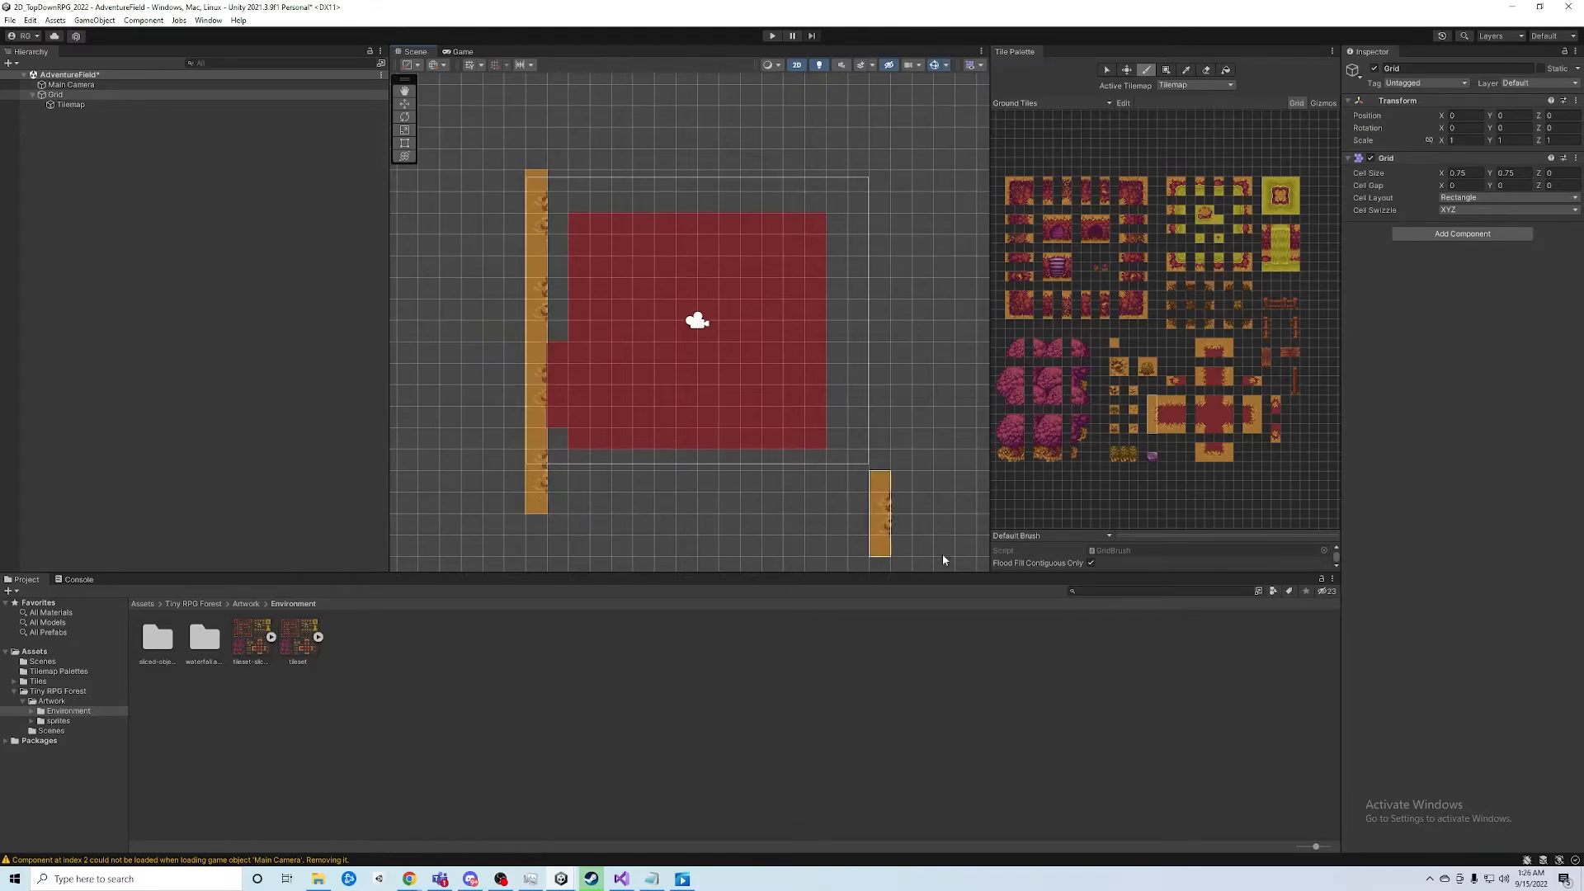
{"action": "mouse_move", "coordinate": [1155, 429]}
{"action": "left_mouse_down"}
{"action": "mouse_move", "coordinate": [1196, 435]}
{"action": "mouse_move", "coordinate": [1183, 427]}
{"action": "left_mouse_up"}
{"action": "left_click", "coordinate": [602, 498]}
{"action": "left_click_drag", "start_coordinate": [1164, 421], "coordinate": [1181, 429]}
{"action": "left_click", "coordinate": [659, 500]}
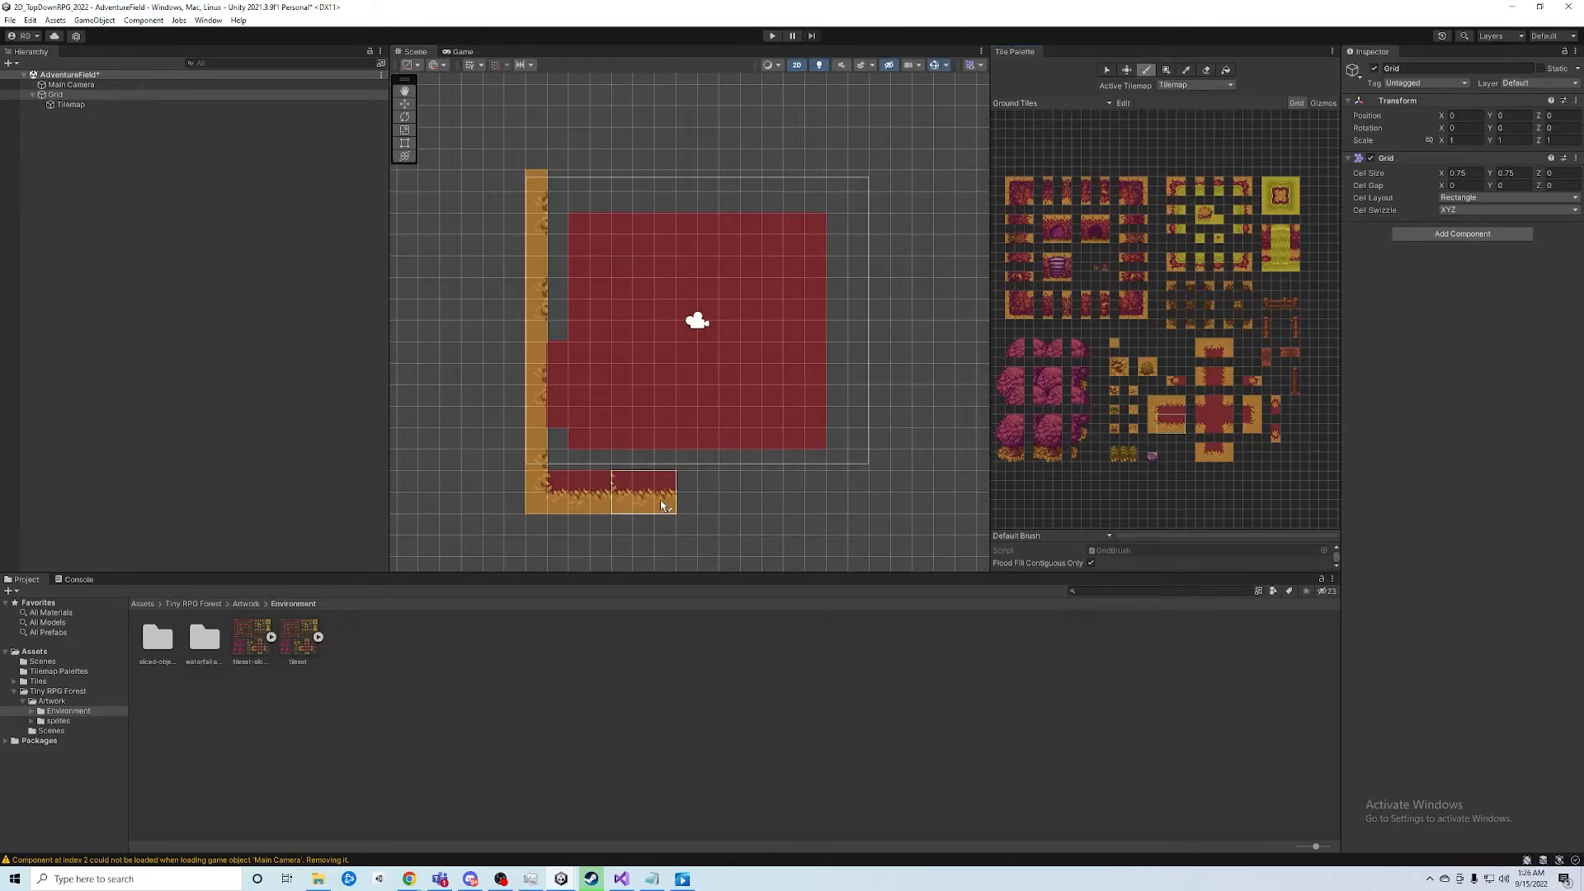
{"action": "left_click", "coordinate": [729, 510]}
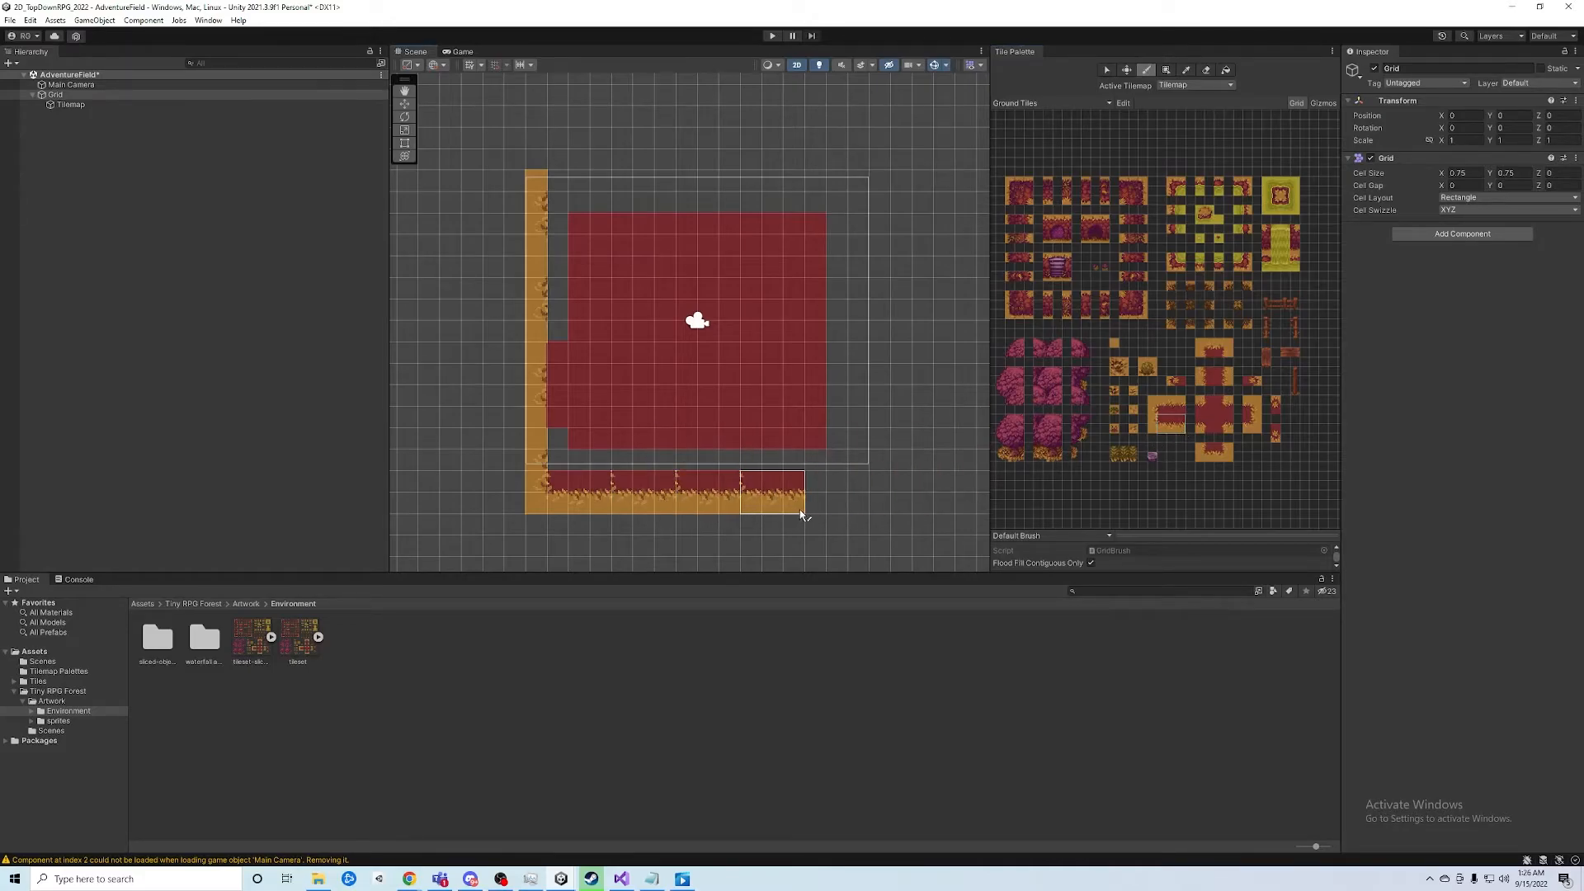
{"action": "left_click", "coordinate": [793, 505]}
{"action": "left_click", "coordinate": [866, 506]}
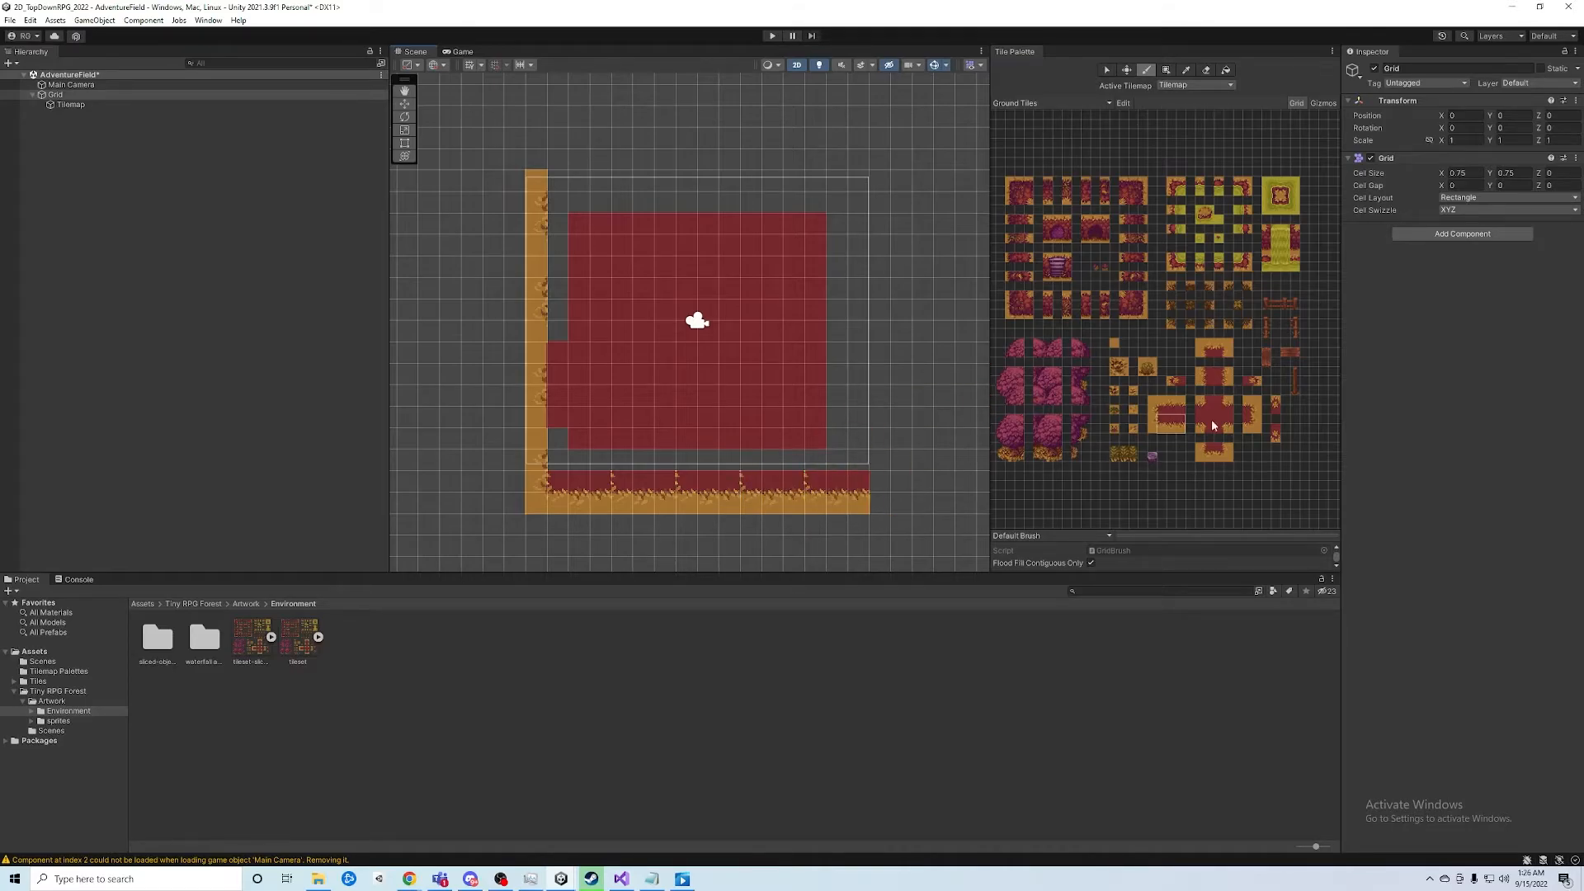
Place the lower-right corner tiles and paint a plain orange column up the field's right side to the top of the map
{"action": "key", "text": "i"}
{"action": "left_click", "coordinate": [1258, 429]}
{"action": "left_click", "coordinate": [898, 505]}
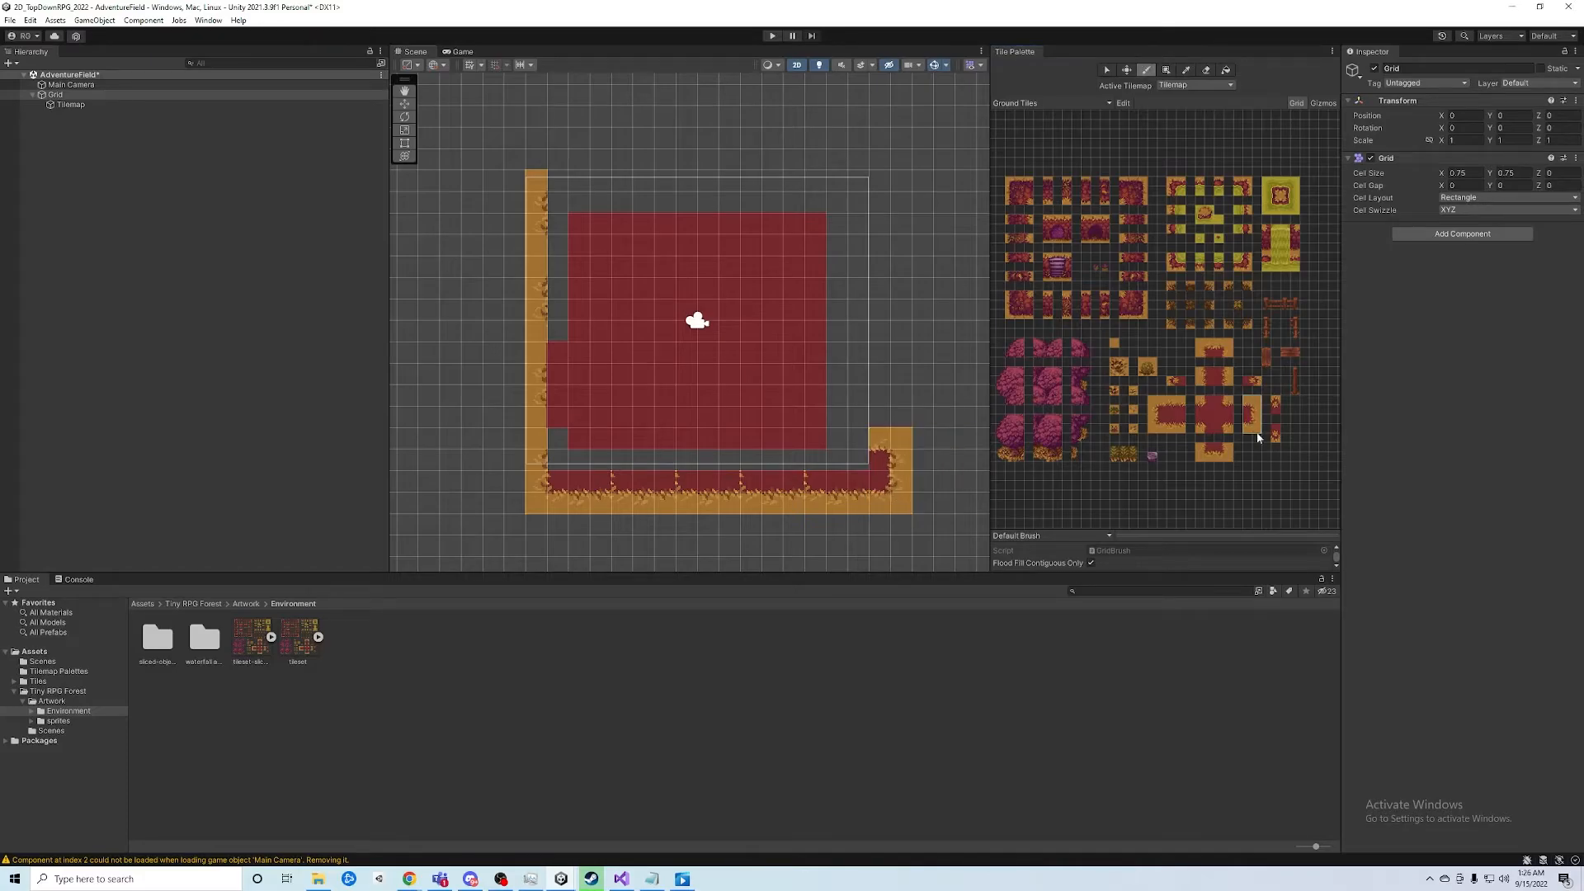
{"action": "left_click", "coordinate": [1250, 403]}
{"action": "left_click_drag", "start_coordinate": [1149, 404], "coordinate": [1153, 431]}
{"action": "left_click_drag", "start_coordinate": [906, 415], "coordinate": [919, 330]}
{"action": "left_click_drag", "start_coordinate": [901, 179], "coordinate": [898, 349]}
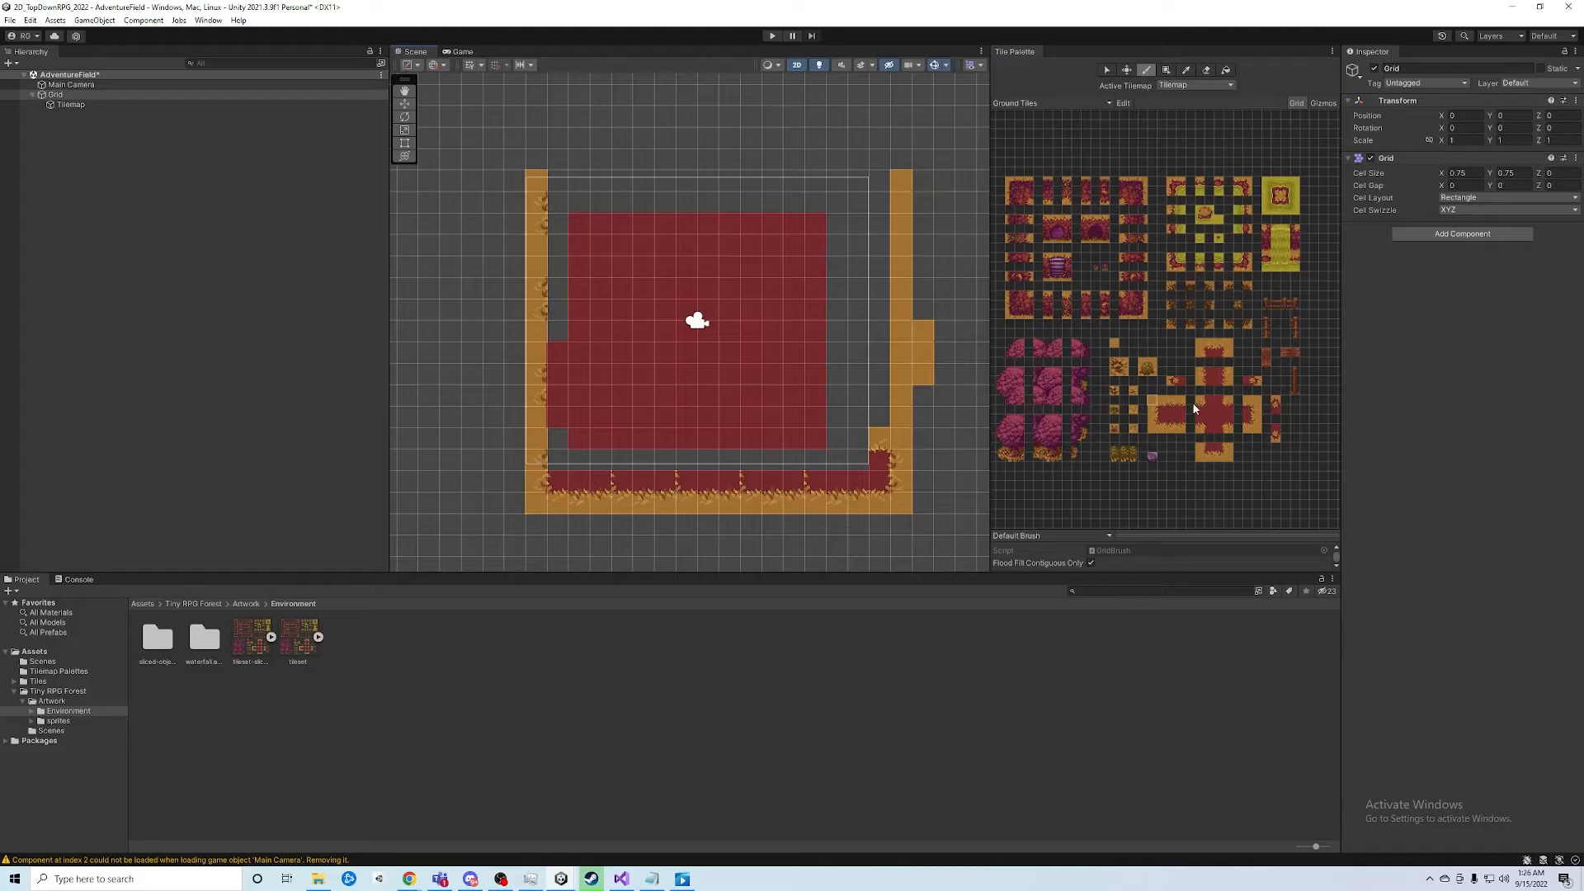
Paint shrub-edged orange tiles along the inner side of the right border, from the corner piece up to the top
{"action": "key", "text": "i"}
{"action": "left_click_drag", "start_coordinate": [1254, 430], "coordinate": [1255, 401]}
{"action": "left_click", "coordinate": [880, 448]}
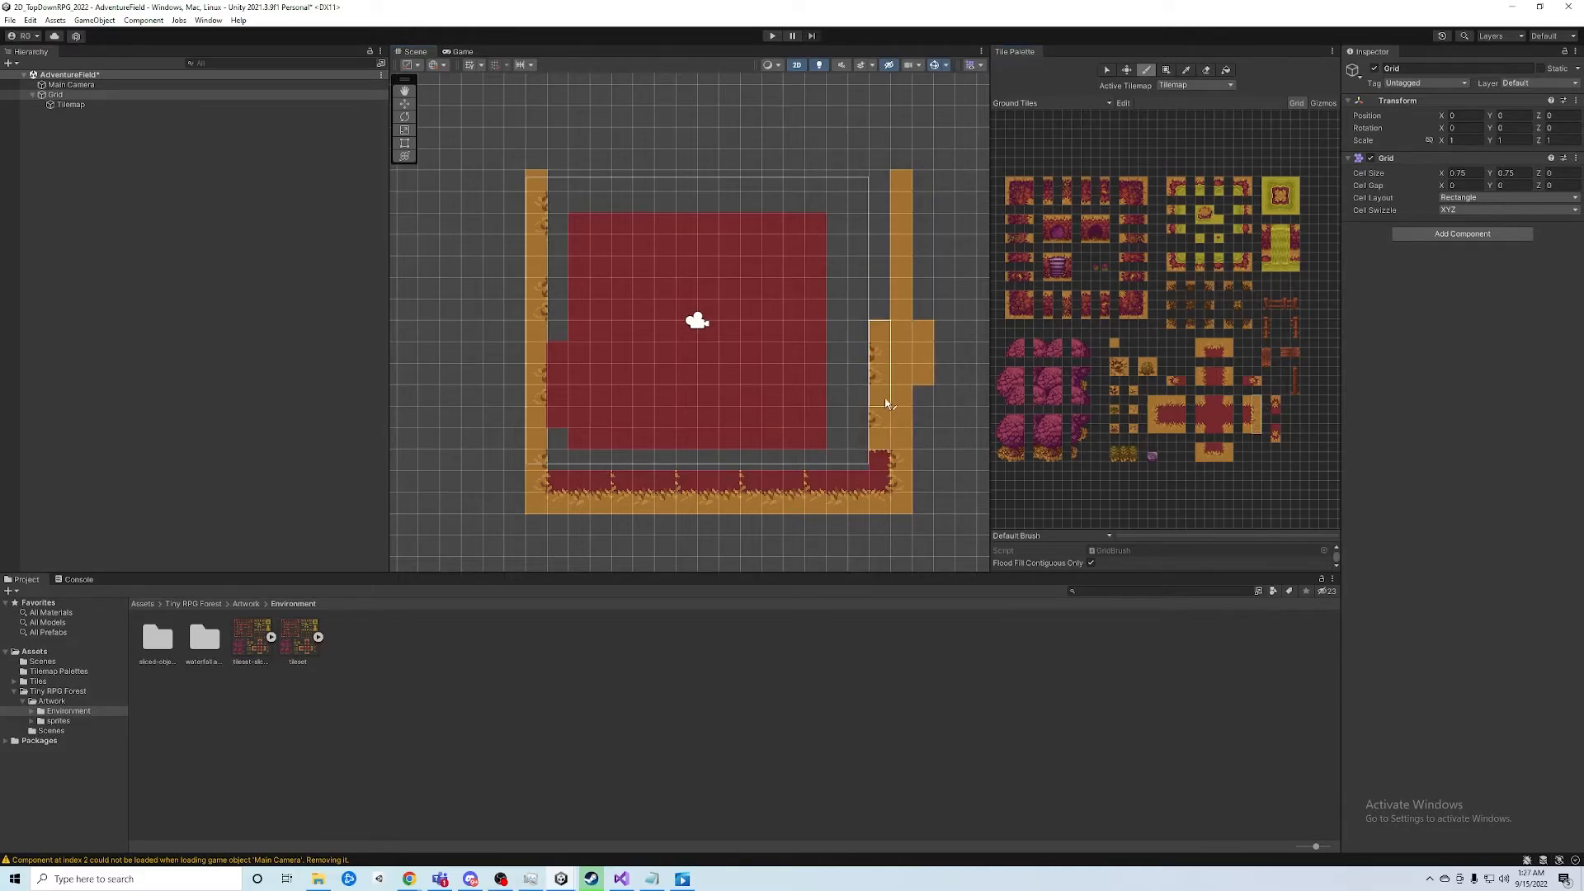
{"action": "left_click_drag", "start_coordinate": [881, 354], "coordinate": [876, 246]}
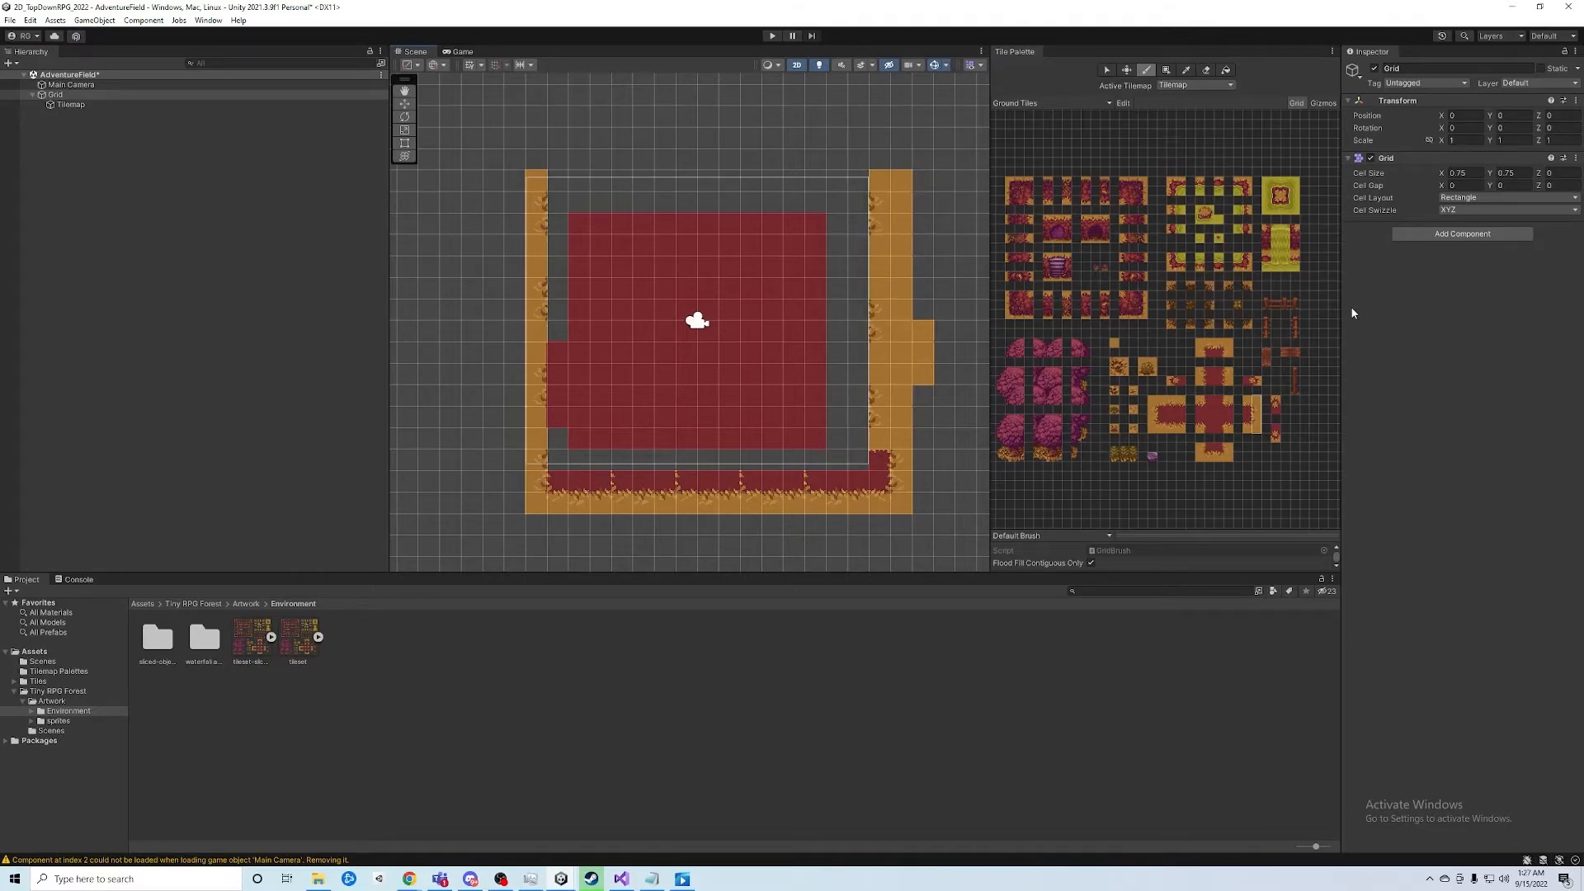
Paint shrub-edged orange tiles across the field's top border and a row of red grass transition tiles directly beneath it
{"action": "left_click_drag", "start_coordinate": [1206, 348], "coordinate": [1229, 350]}
{"action": "left_click_drag", "start_coordinate": [624, 177], "coordinate": [880, 191]}
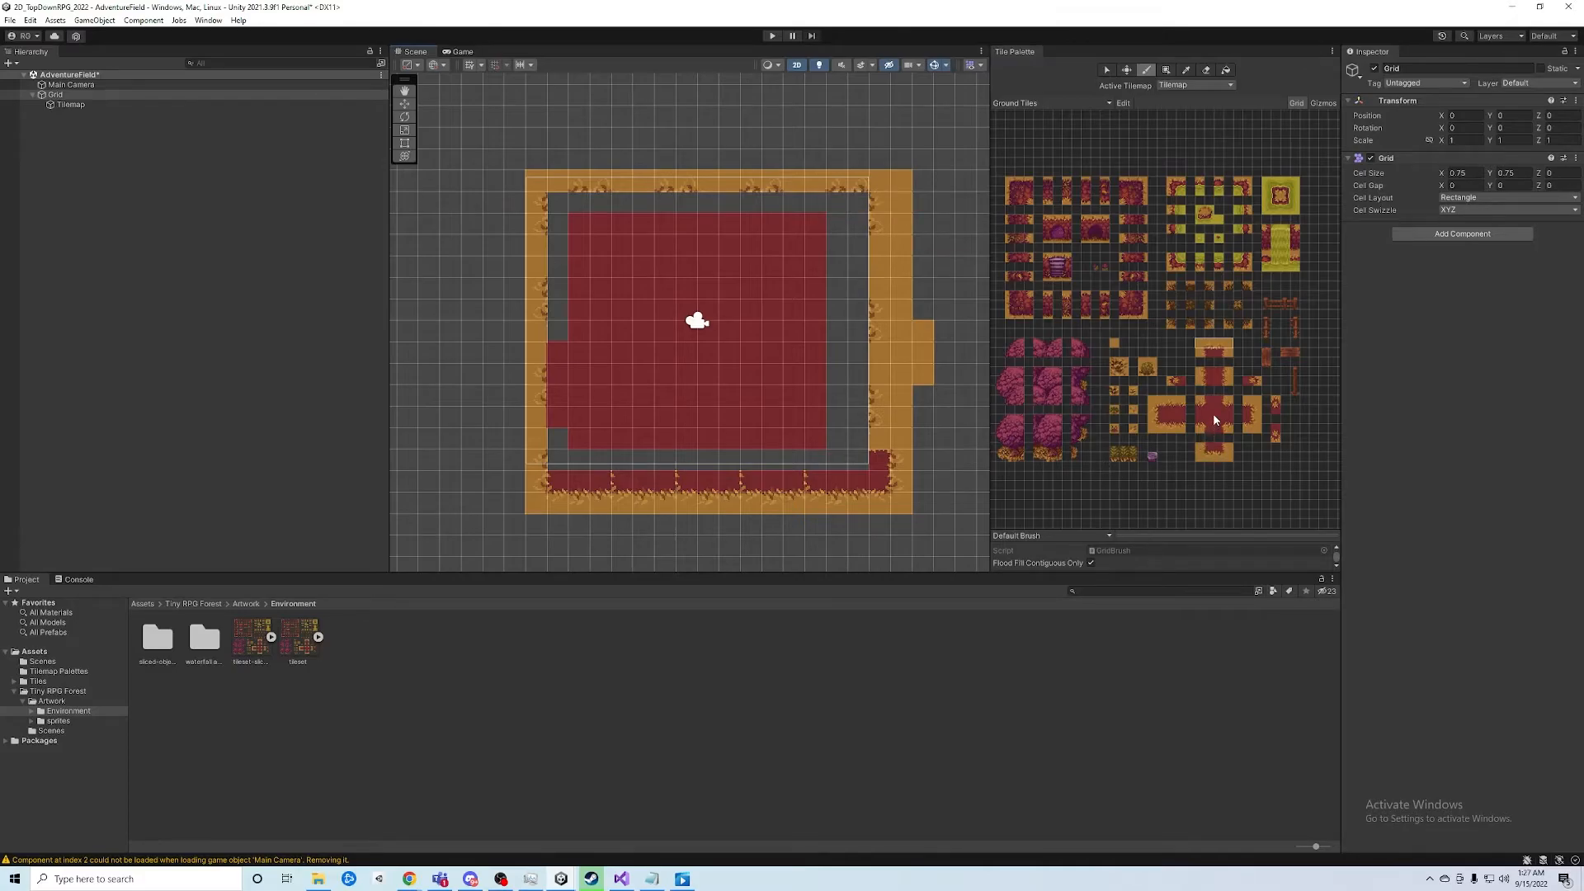
{"action": "left_click_drag", "start_coordinate": [1162, 406], "coordinate": [1179, 408]}
{"action": "left_click_drag", "start_coordinate": [581, 206], "coordinate": [855, 205]}
Paint red transition tiles inside the right border and fill the remaining interior gaps with plain red ground tiles
{"action": "left_click_drag", "start_coordinate": [1247, 411], "coordinate": [1248, 420]}
{"action": "left_click_drag", "start_coordinate": [864, 241], "coordinate": [863, 404]}
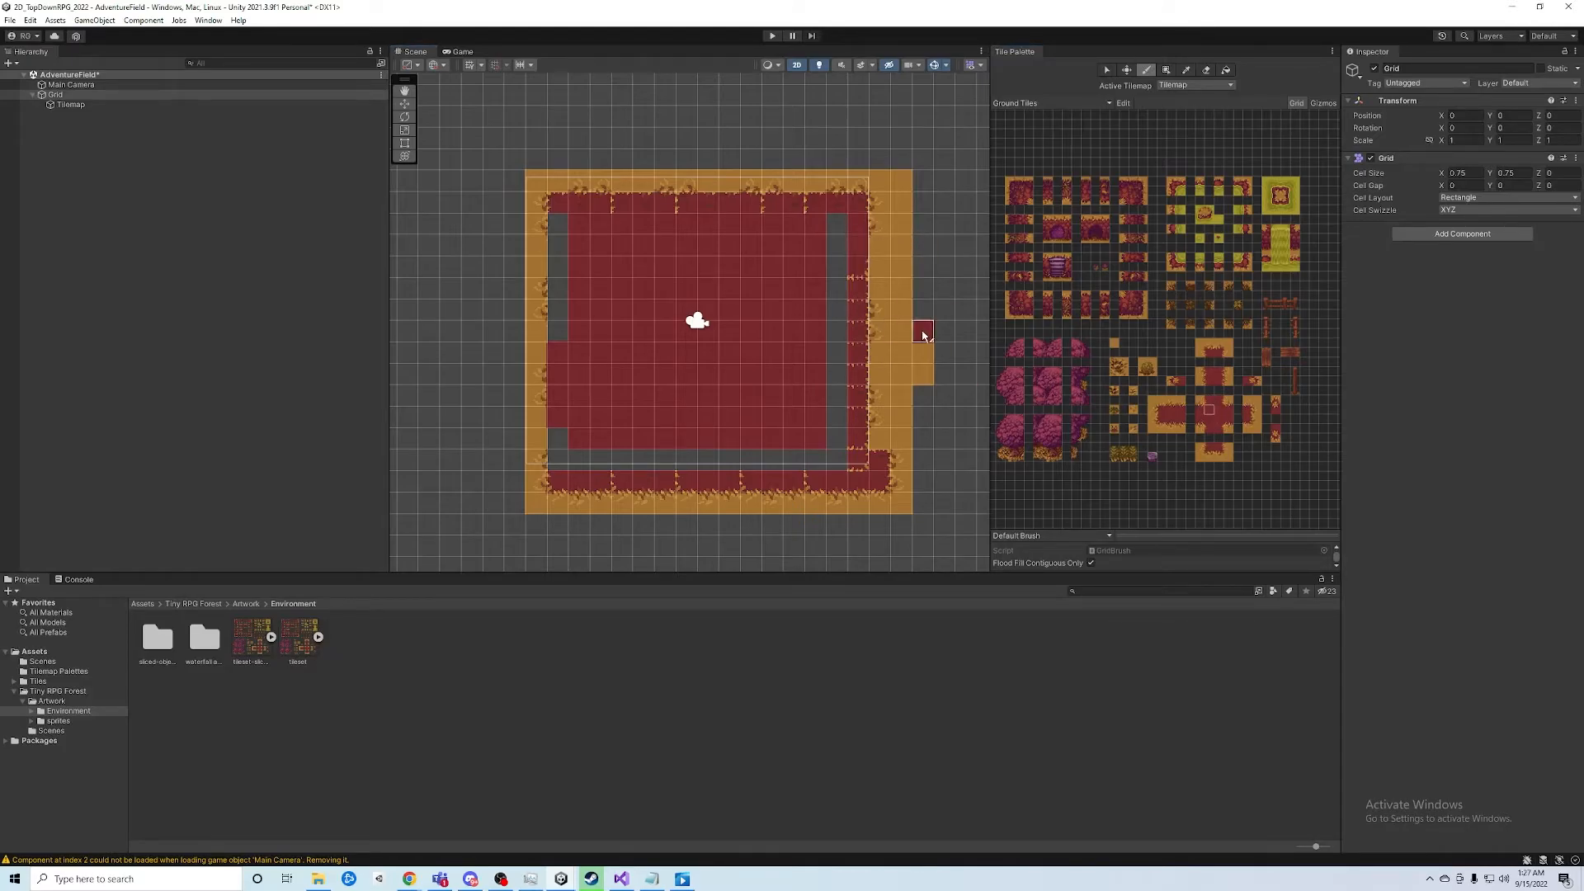
{"action": "left_click", "coordinate": [856, 291]}
{"action": "mouse_move", "coordinate": [858, 313]}
{"action": "left_mouse_down"}
{"action": "mouse_move", "coordinate": [848, 467]}
{"action": "mouse_move", "coordinate": [558, 455]}
{"action": "mouse_move", "coordinate": [555, 219]}
{"action": "mouse_move", "coordinate": [827, 219]}
{"action": "mouse_move", "coordinate": [836, 445]}
{"action": "left_mouse_up"}
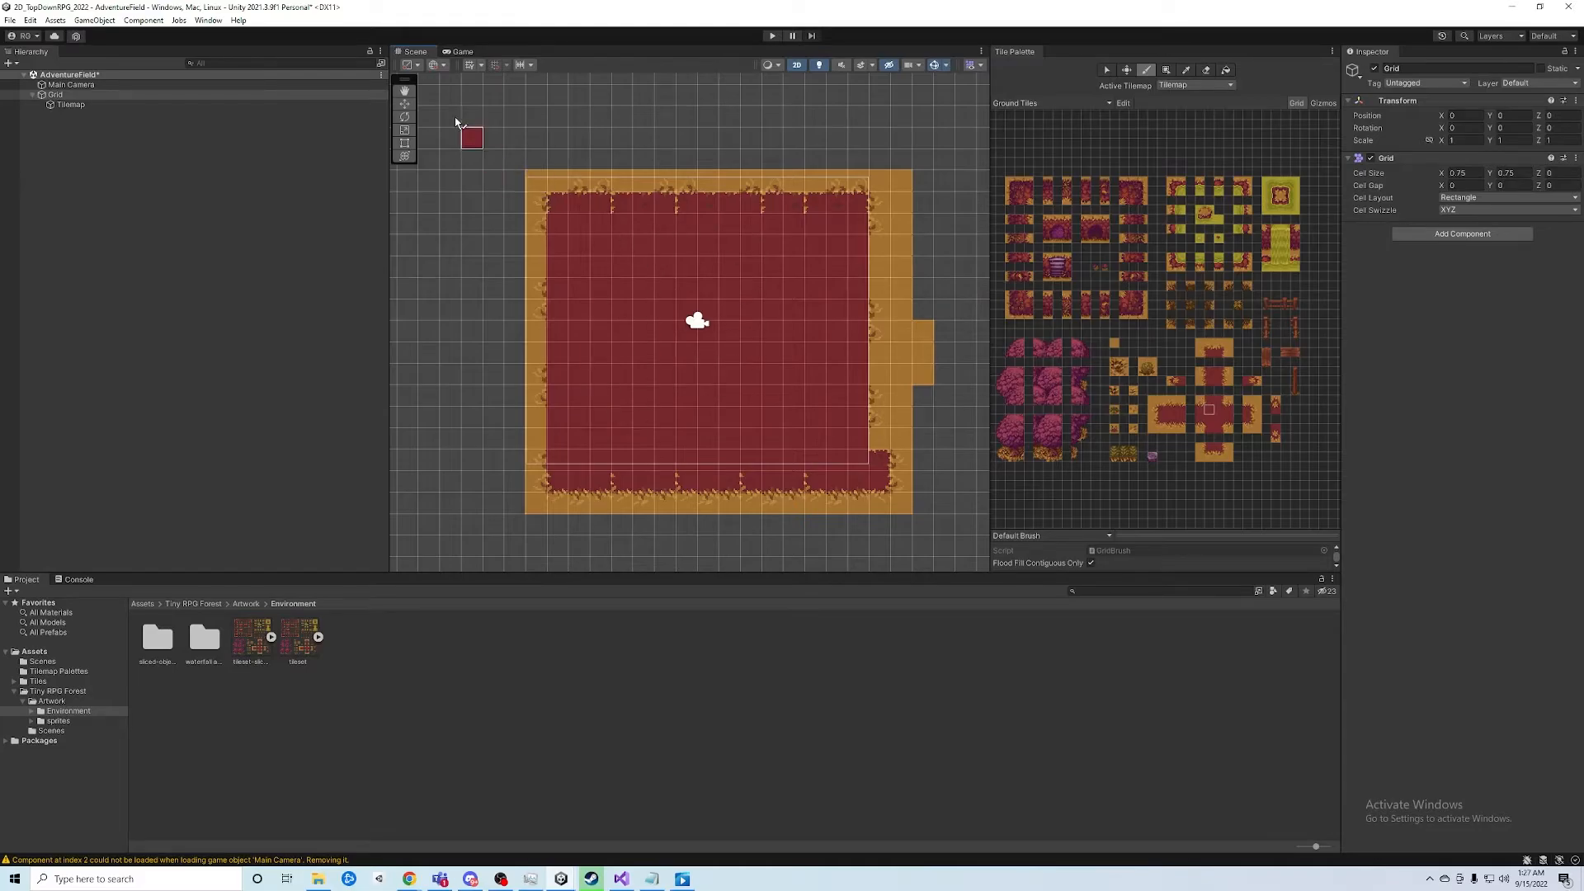
{"action": "left_click", "coordinate": [460, 52]}
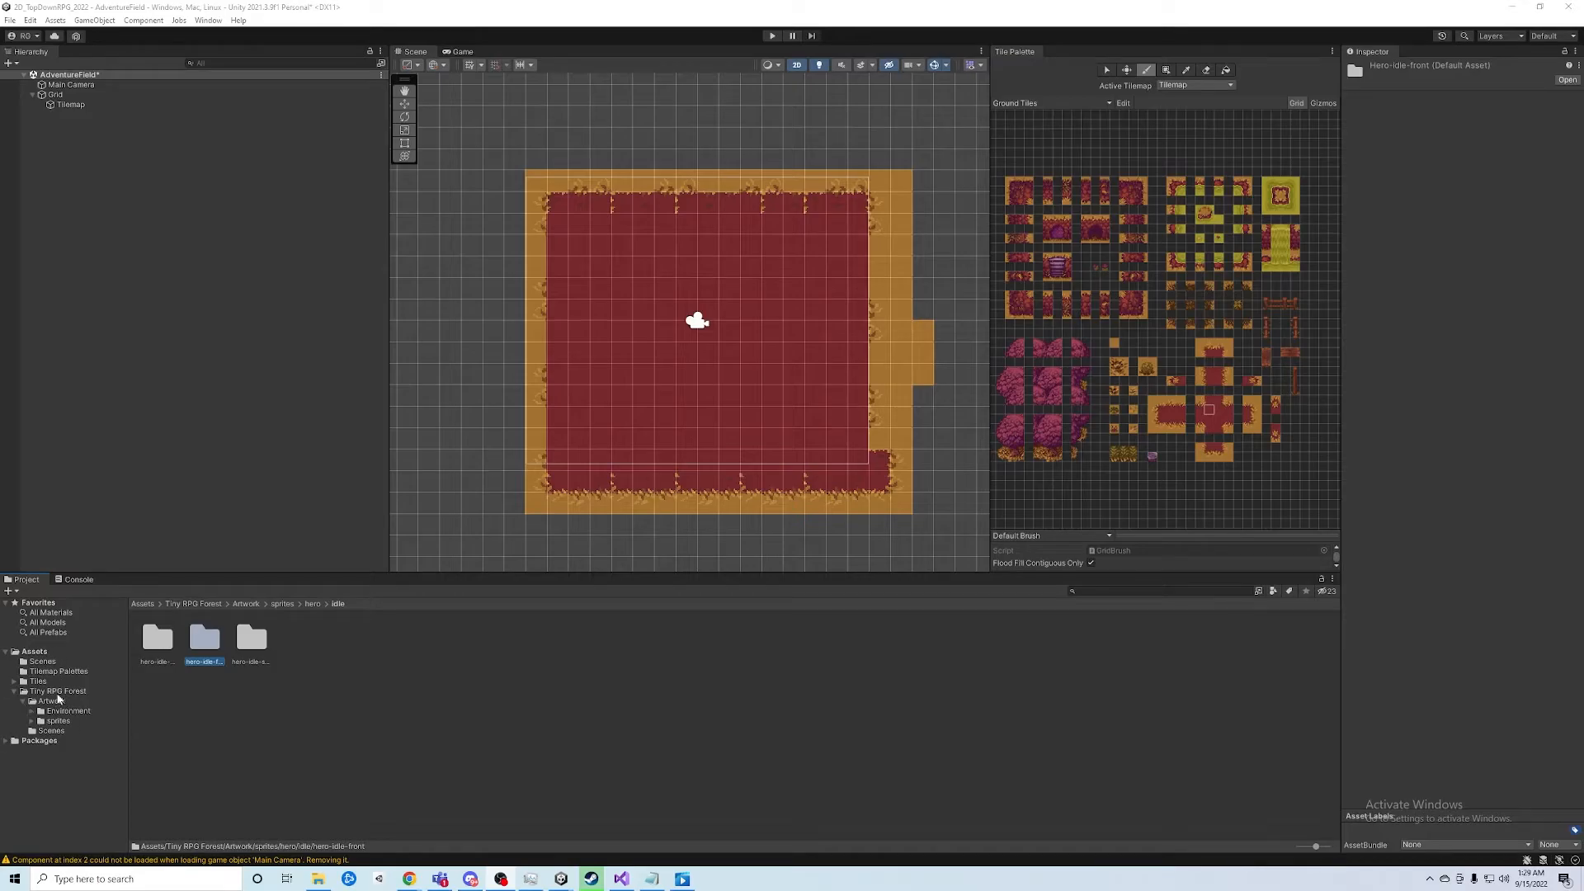
Open the hero-idle-front folder in the Tiny RPG Forest sprites, under hero and idle
{"action": "left_click", "coordinate": [58, 692]}
{"action": "left_click", "coordinate": [56, 701]}
{"action": "left_click", "coordinate": [58, 722]}
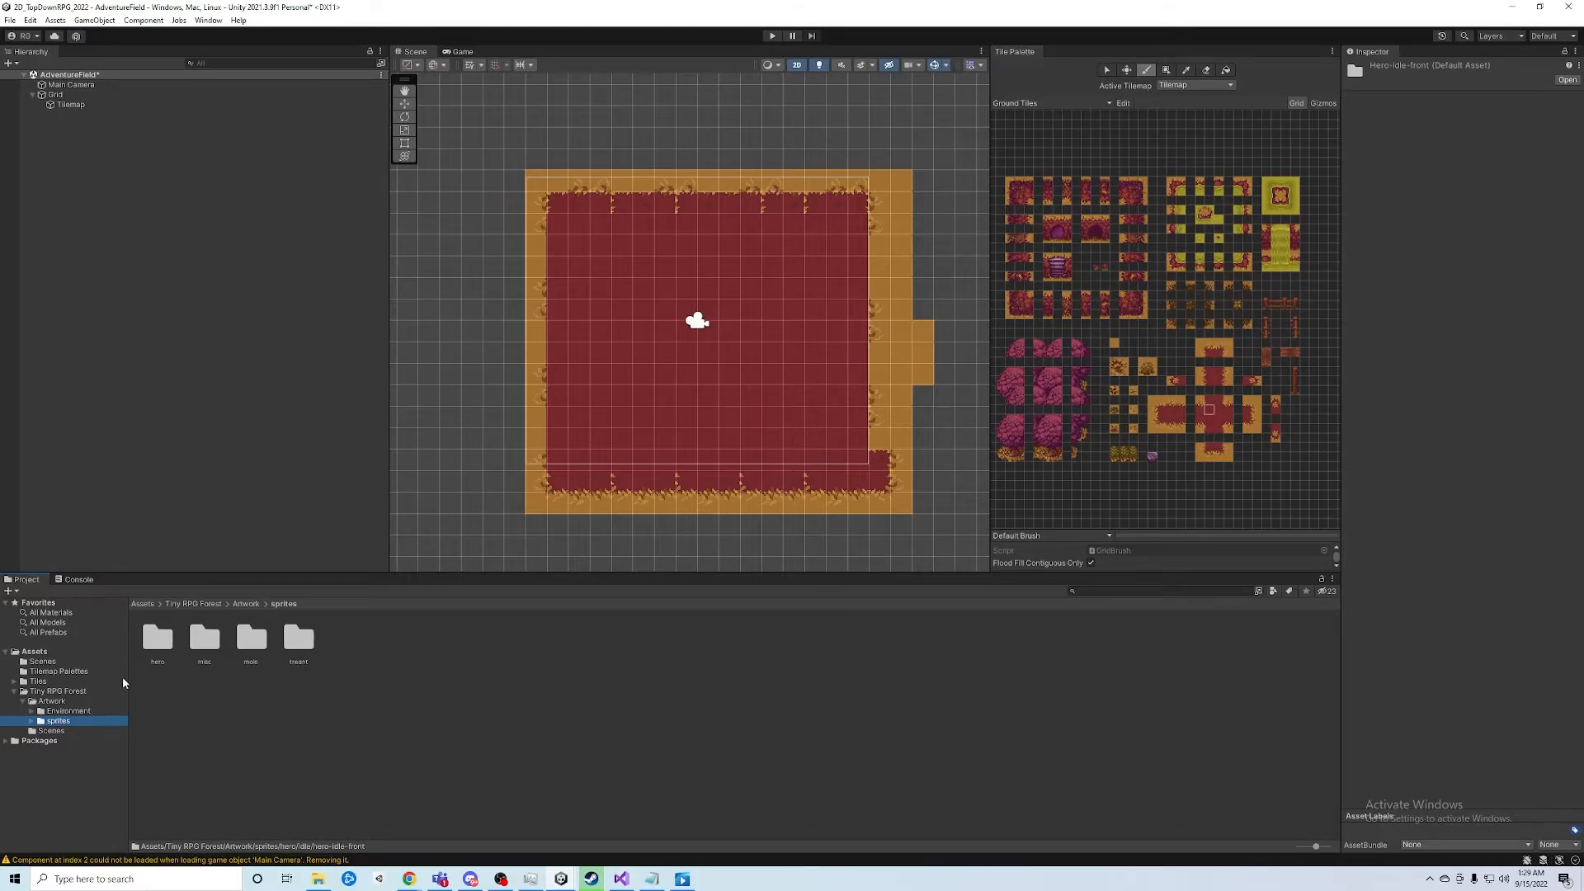
{"action": "left_click", "coordinate": [160, 644]}
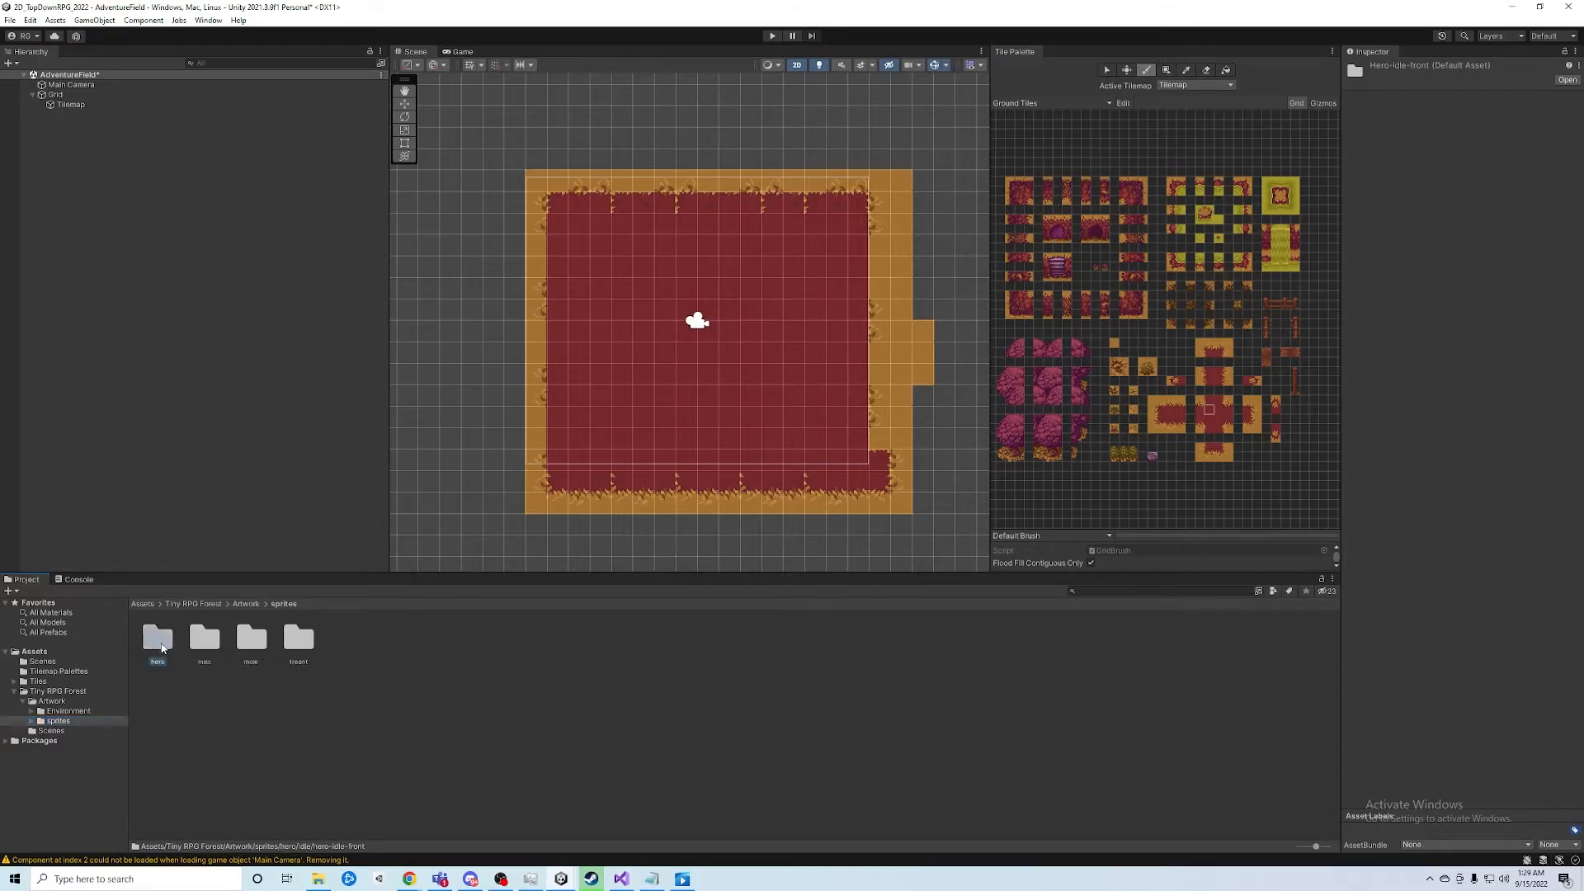
{"action": "double_click", "coordinate": [159, 643]}
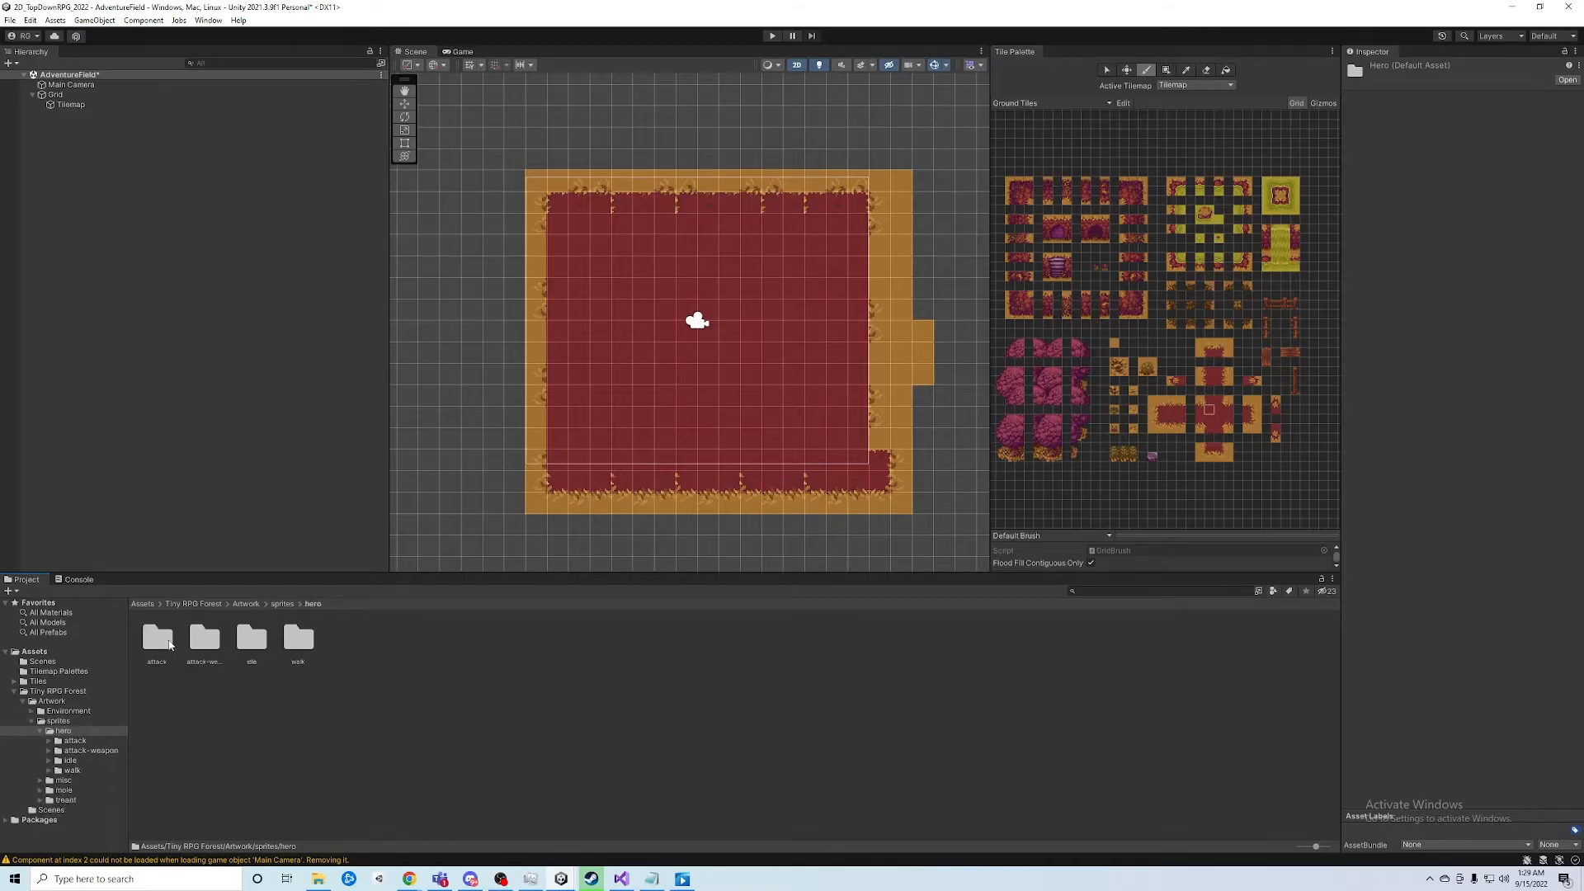
{"action": "double_click", "coordinate": [252, 640]}
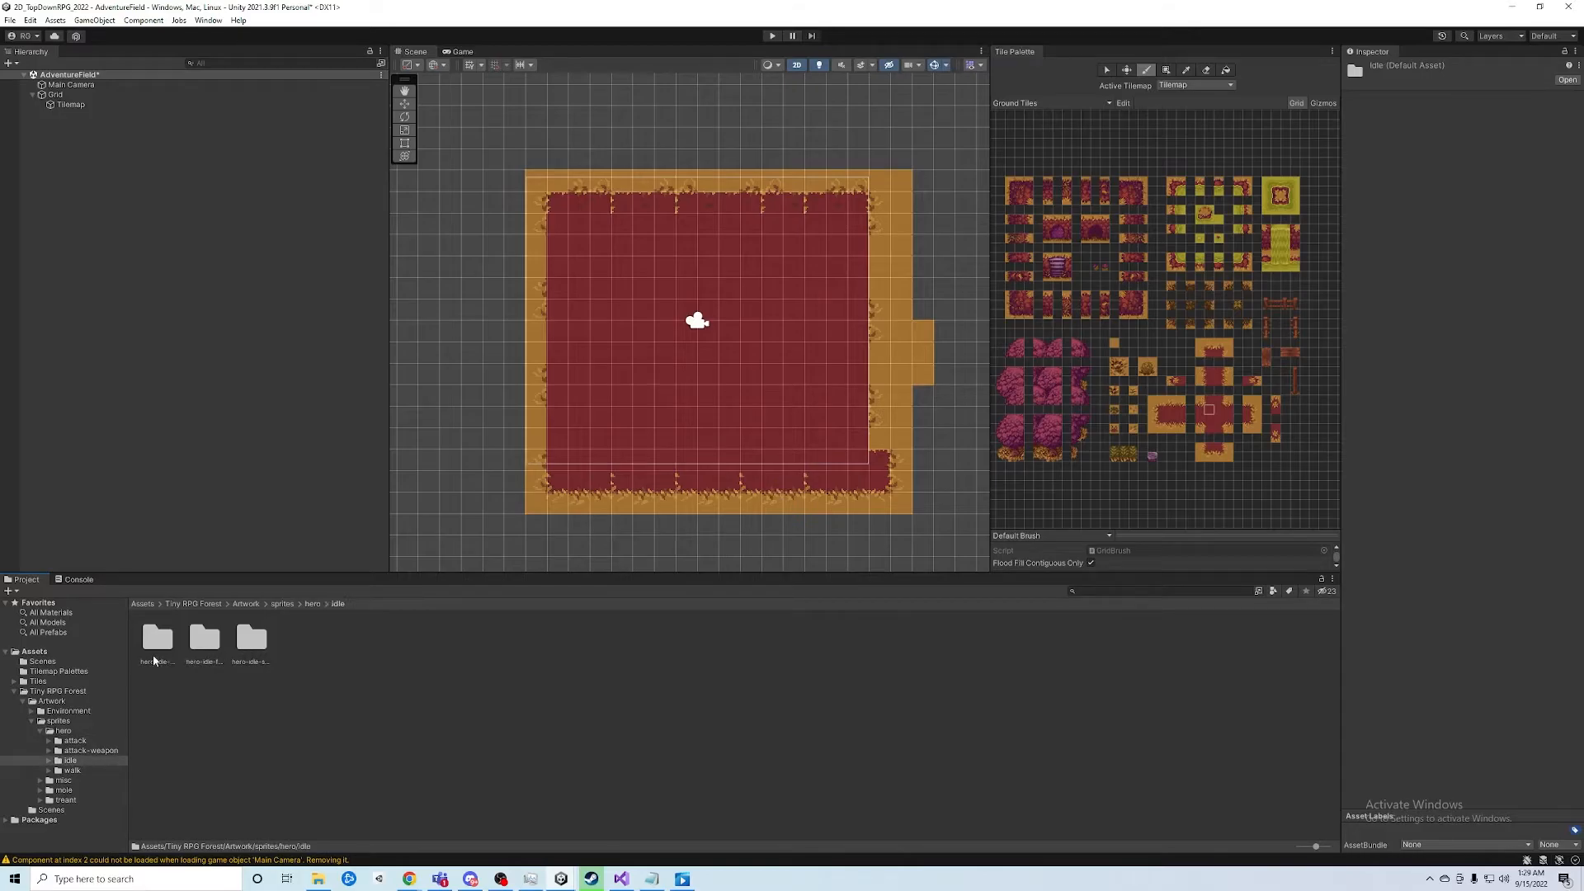
{"action": "left_click", "coordinate": [196, 651]}
{"action": "double_click", "coordinate": [203, 648]}
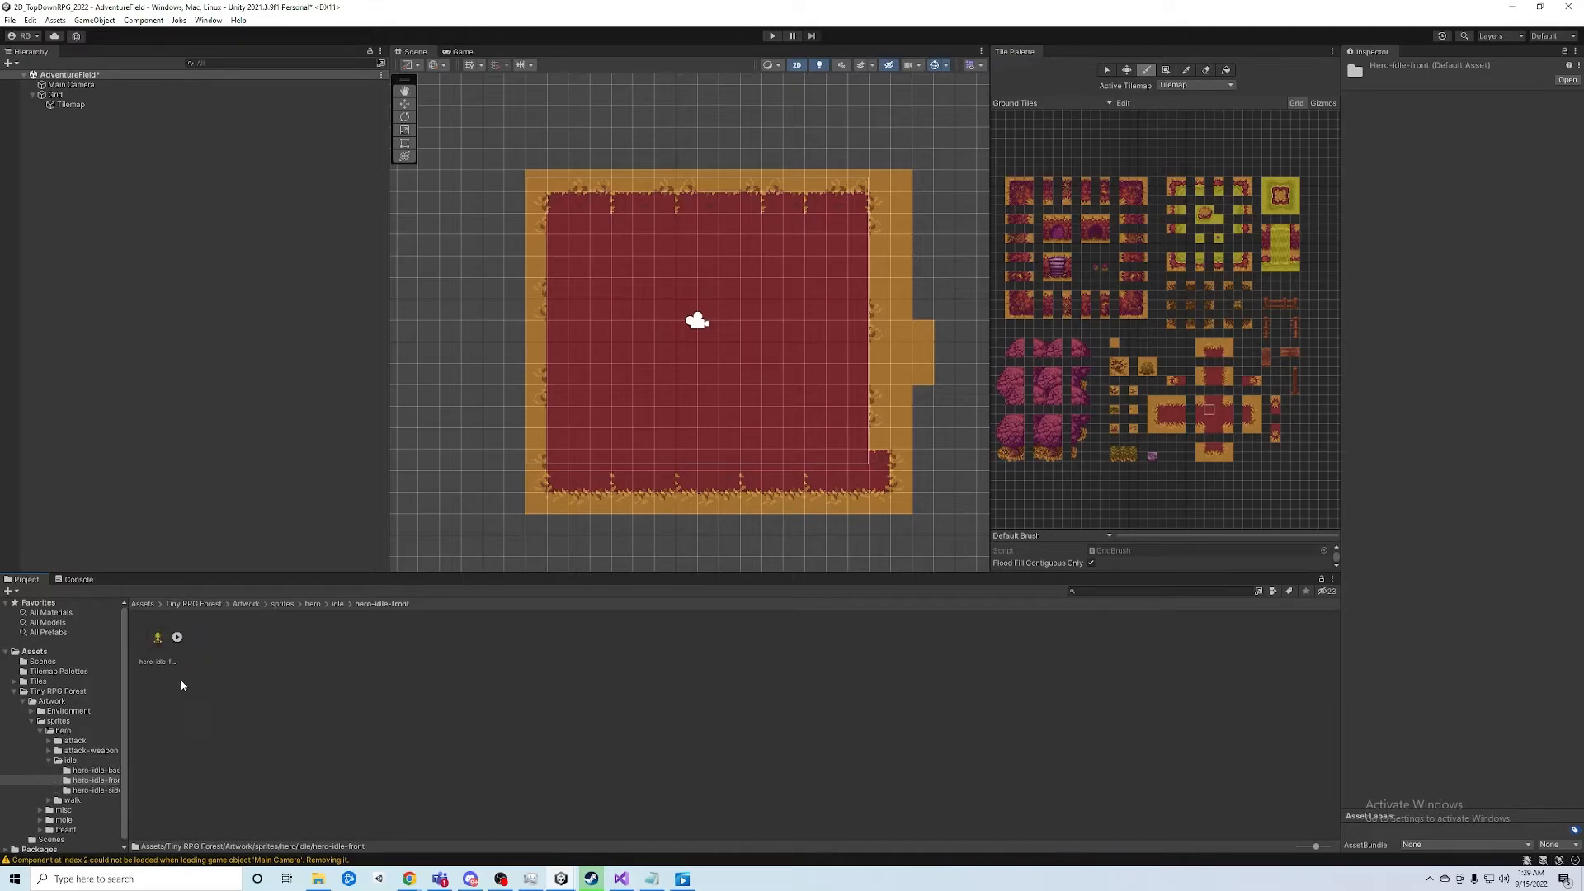
Add the hero-idle-front sprite to the scene as a game object and set its Order in Layer to 1
{"action": "left_click", "coordinate": [178, 638]}
{"action": "left_click", "coordinate": [180, 639]}
{"action": "left_click", "coordinate": [158, 644]}
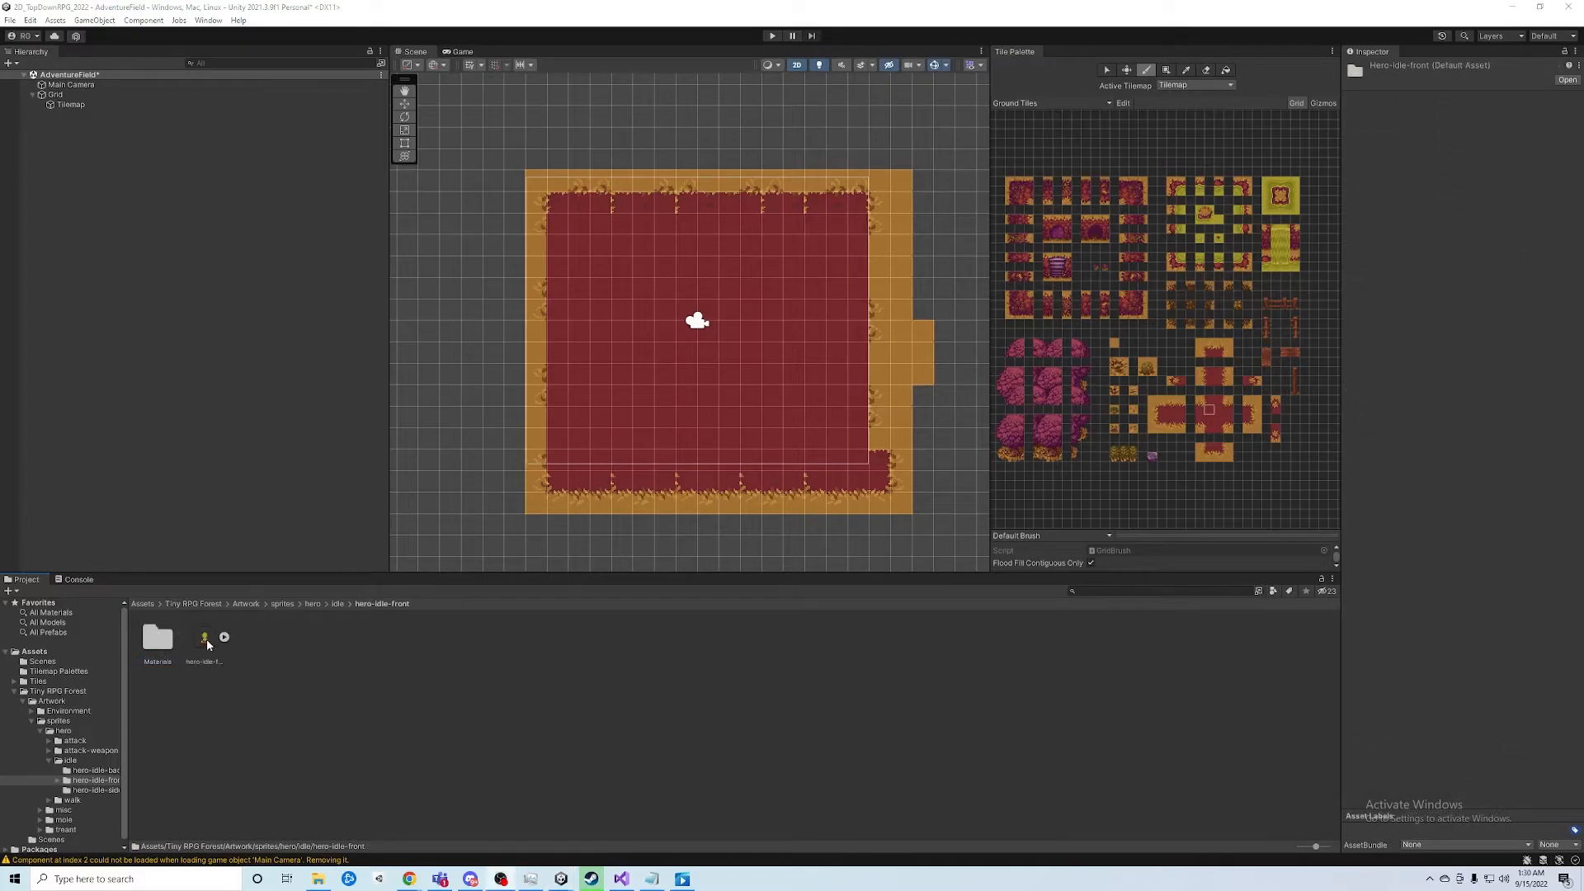
{"action": "left_click_drag", "start_coordinate": [206, 638], "coordinate": [93, 190]}
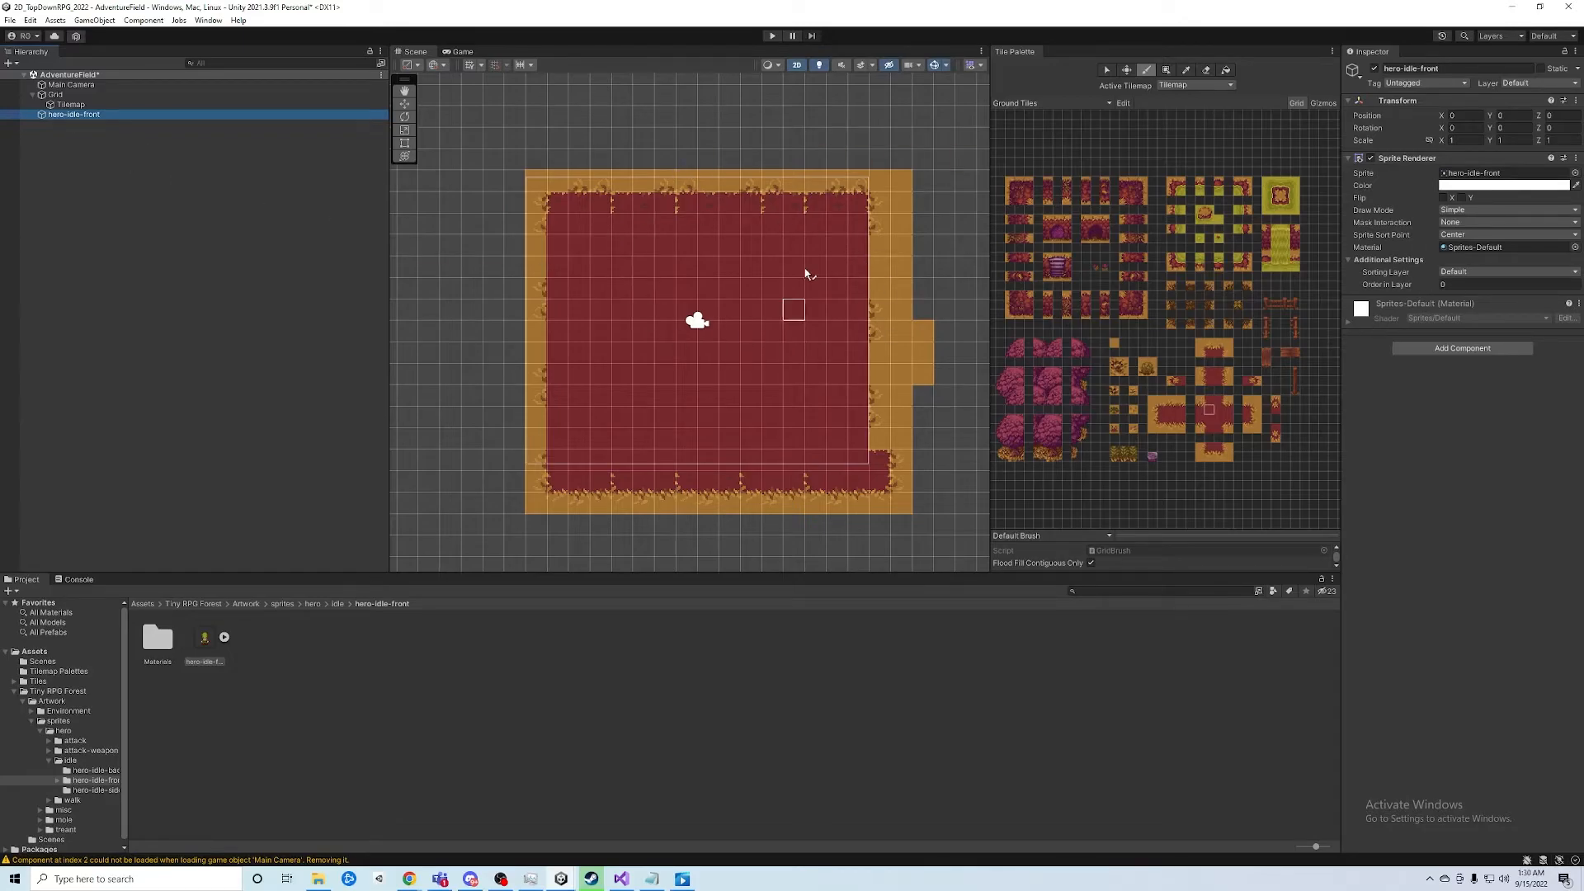
{"action": "left_click", "coordinate": [1494, 285]}
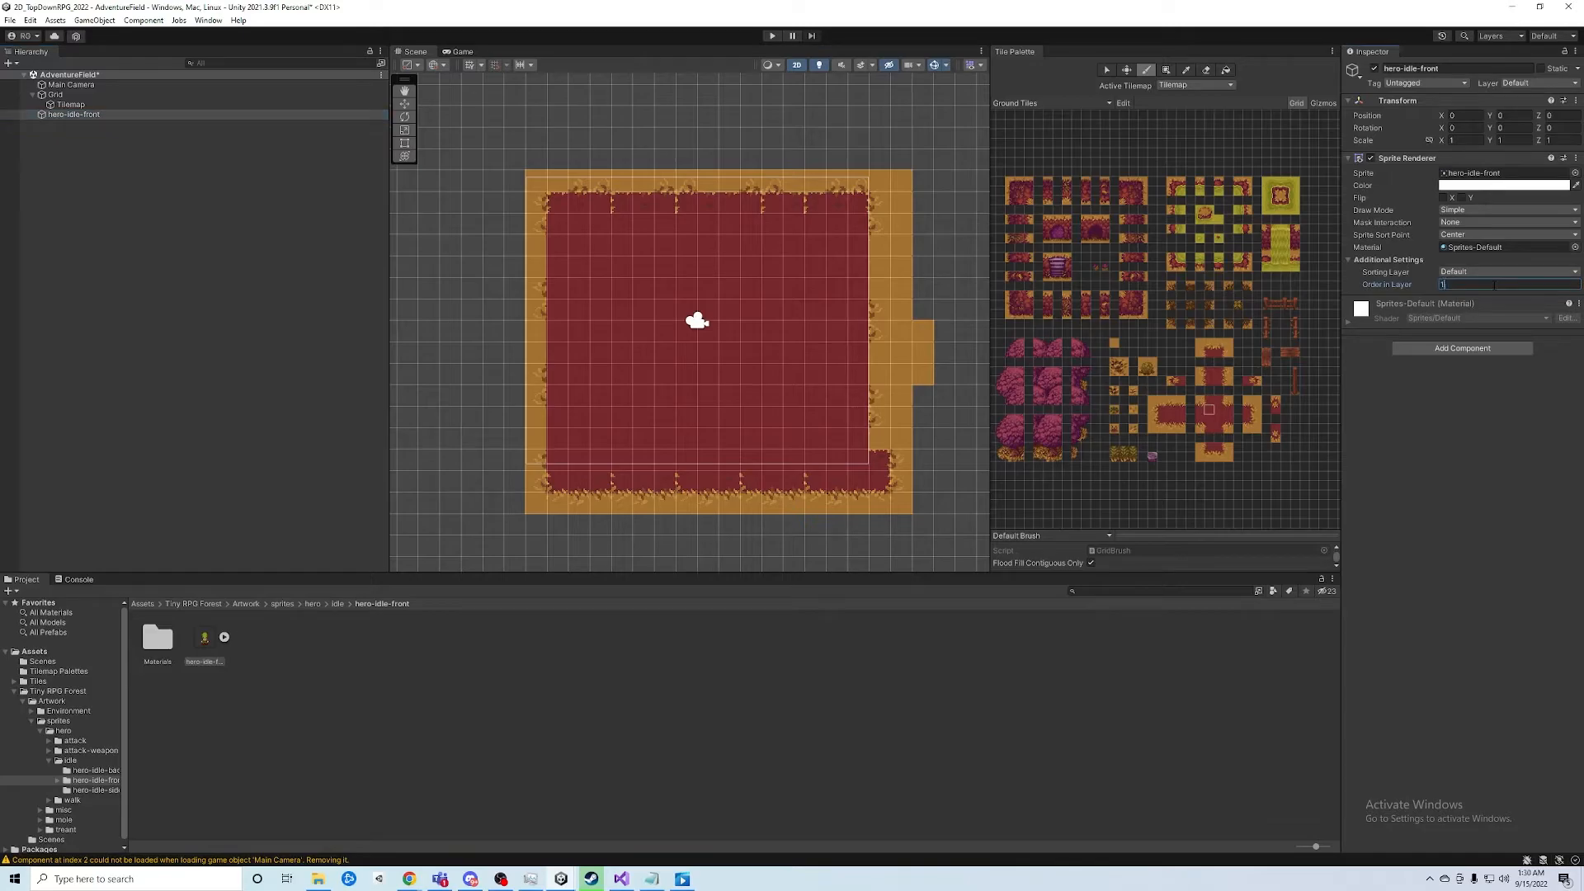
Move the hero-idle-front object left of the camera to an X position of about -1.8
{"action": "left_click", "coordinate": [105, 114]}
{"action": "key", "text": "w"}
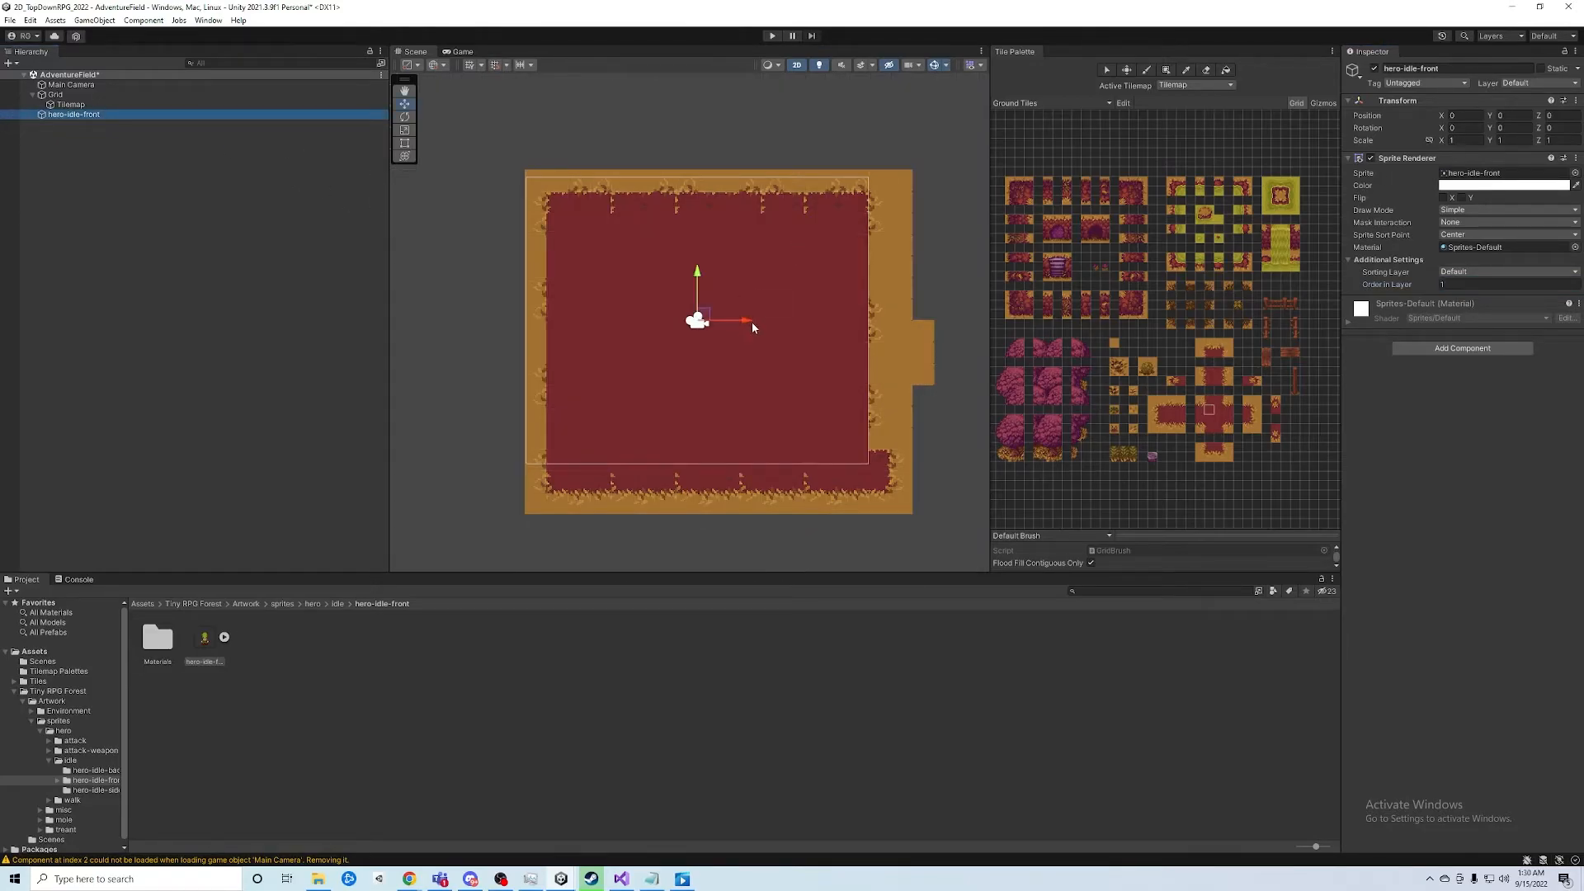
{"action": "scroll", "coordinate": [741, 322], "scroll_direction": "up", "scroll_amount": 5}
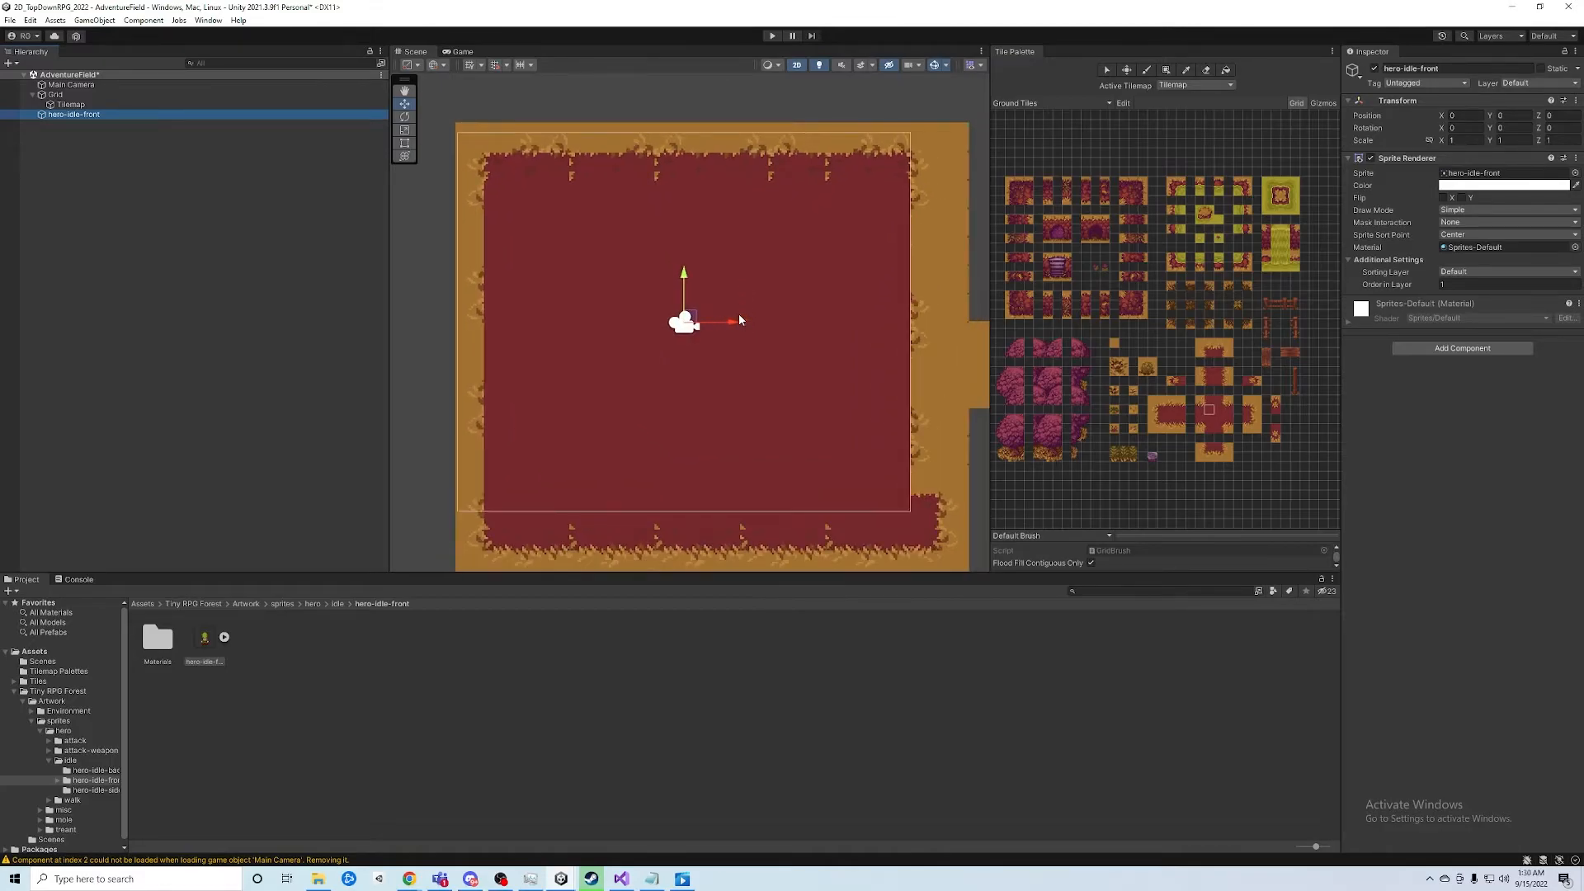
{"action": "left_click_drag", "start_coordinate": [735, 323], "coordinate": [667, 339]}
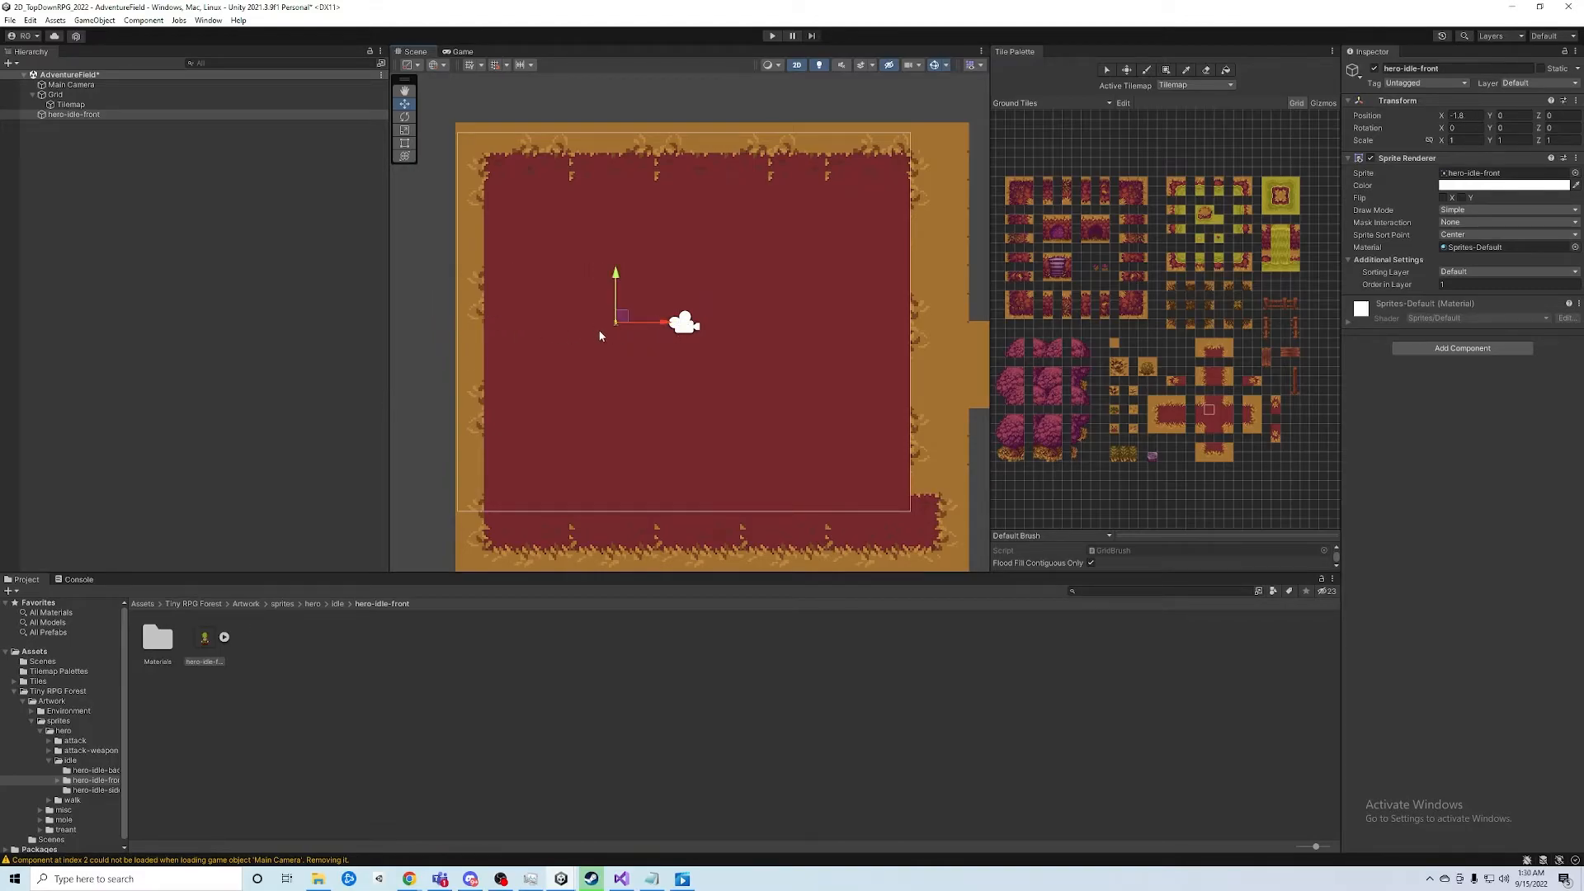
{"action": "scroll", "coordinate": [600, 335], "scroll_direction": "up", "scroll_amount": 6}
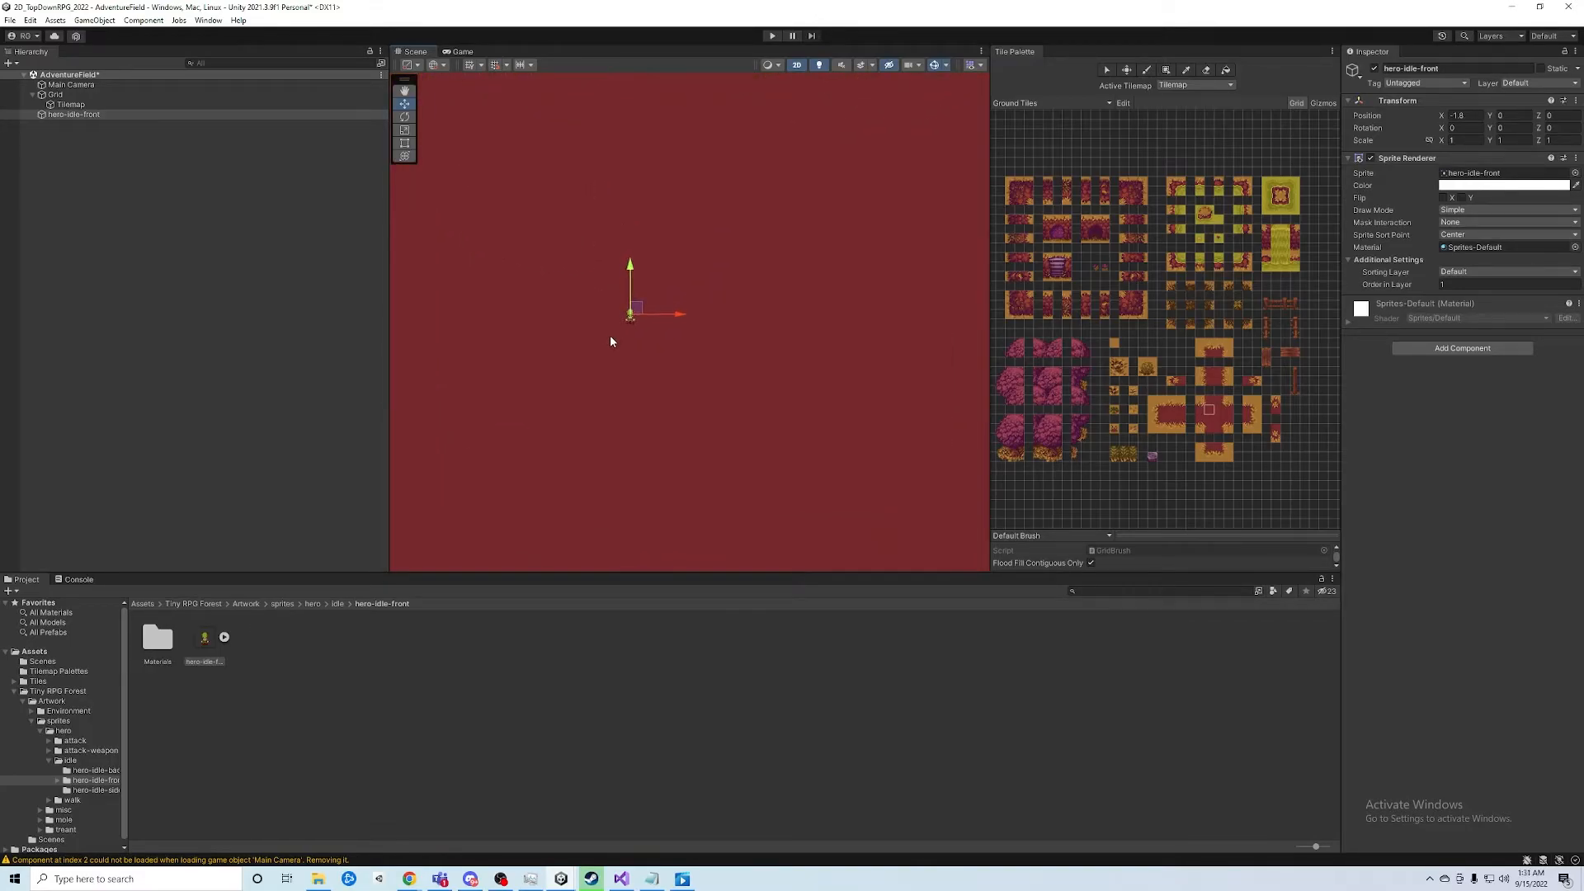
{"action": "scroll", "coordinate": [610, 335], "scroll_direction": "down", "scroll_amount": 5}
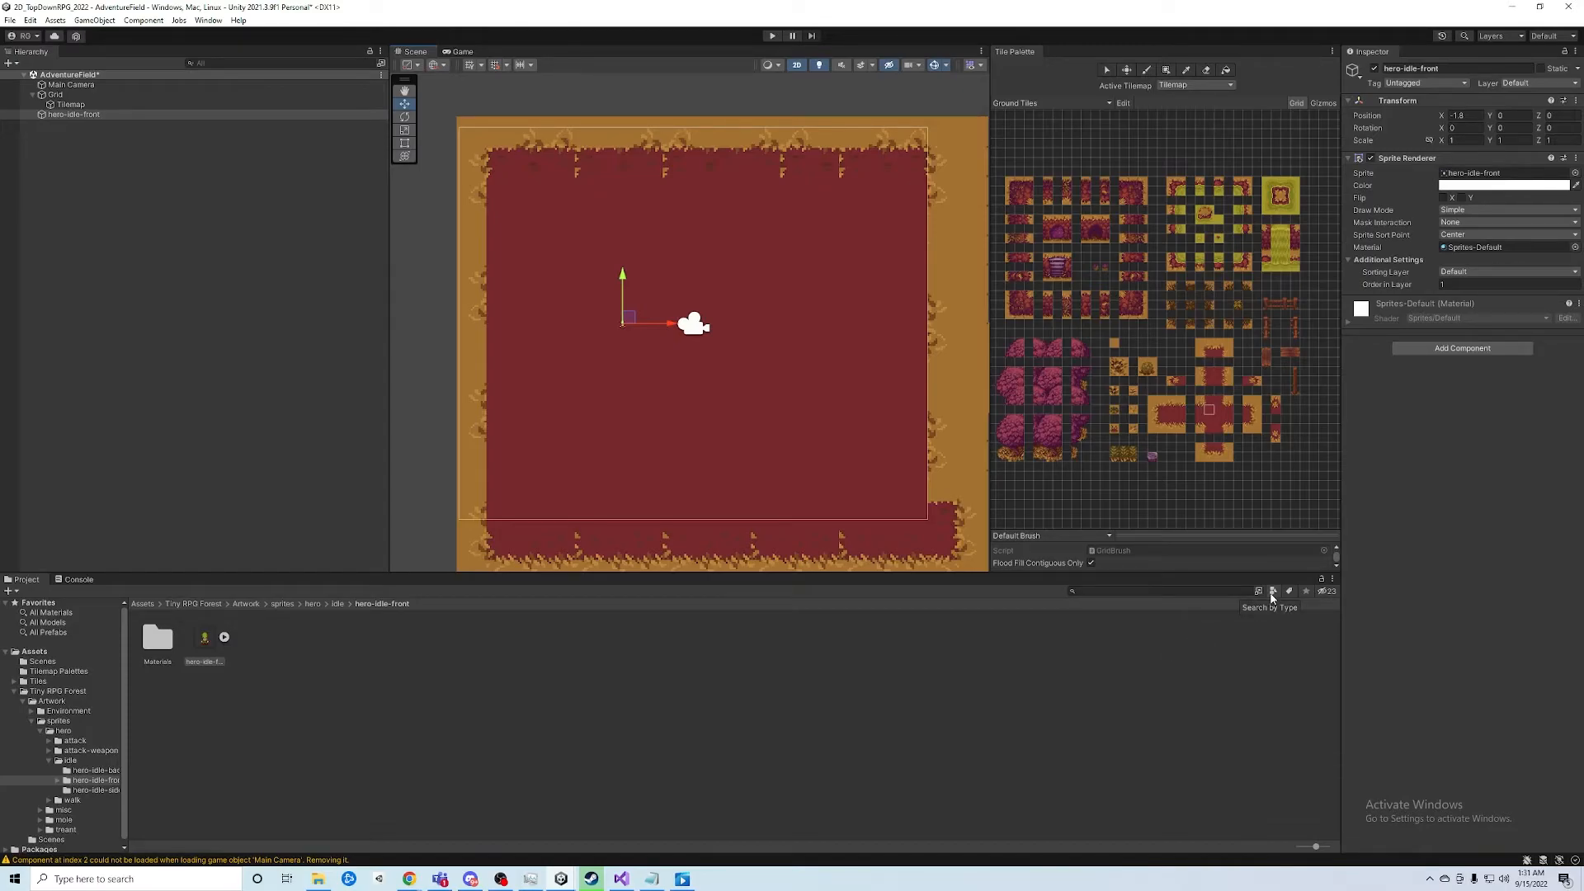
Filter the project assets by the Texture type and select every texture from arrow to the last waterfall sprite
{"action": "left_click", "coordinate": [1273, 591]}
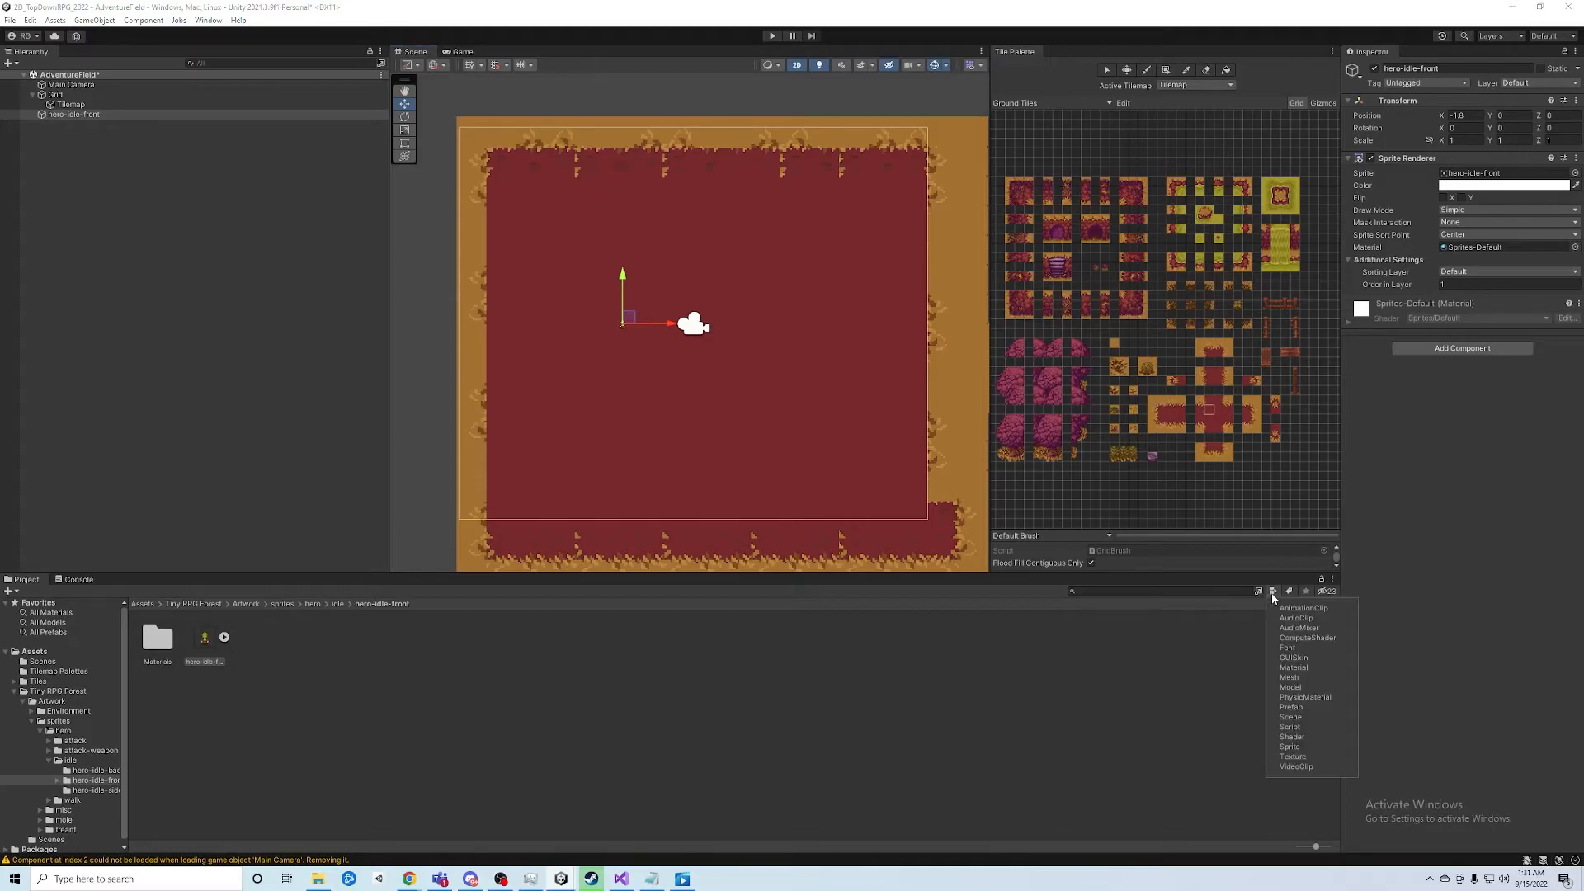
{"action": "left_click", "coordinate": [1295, 761]}
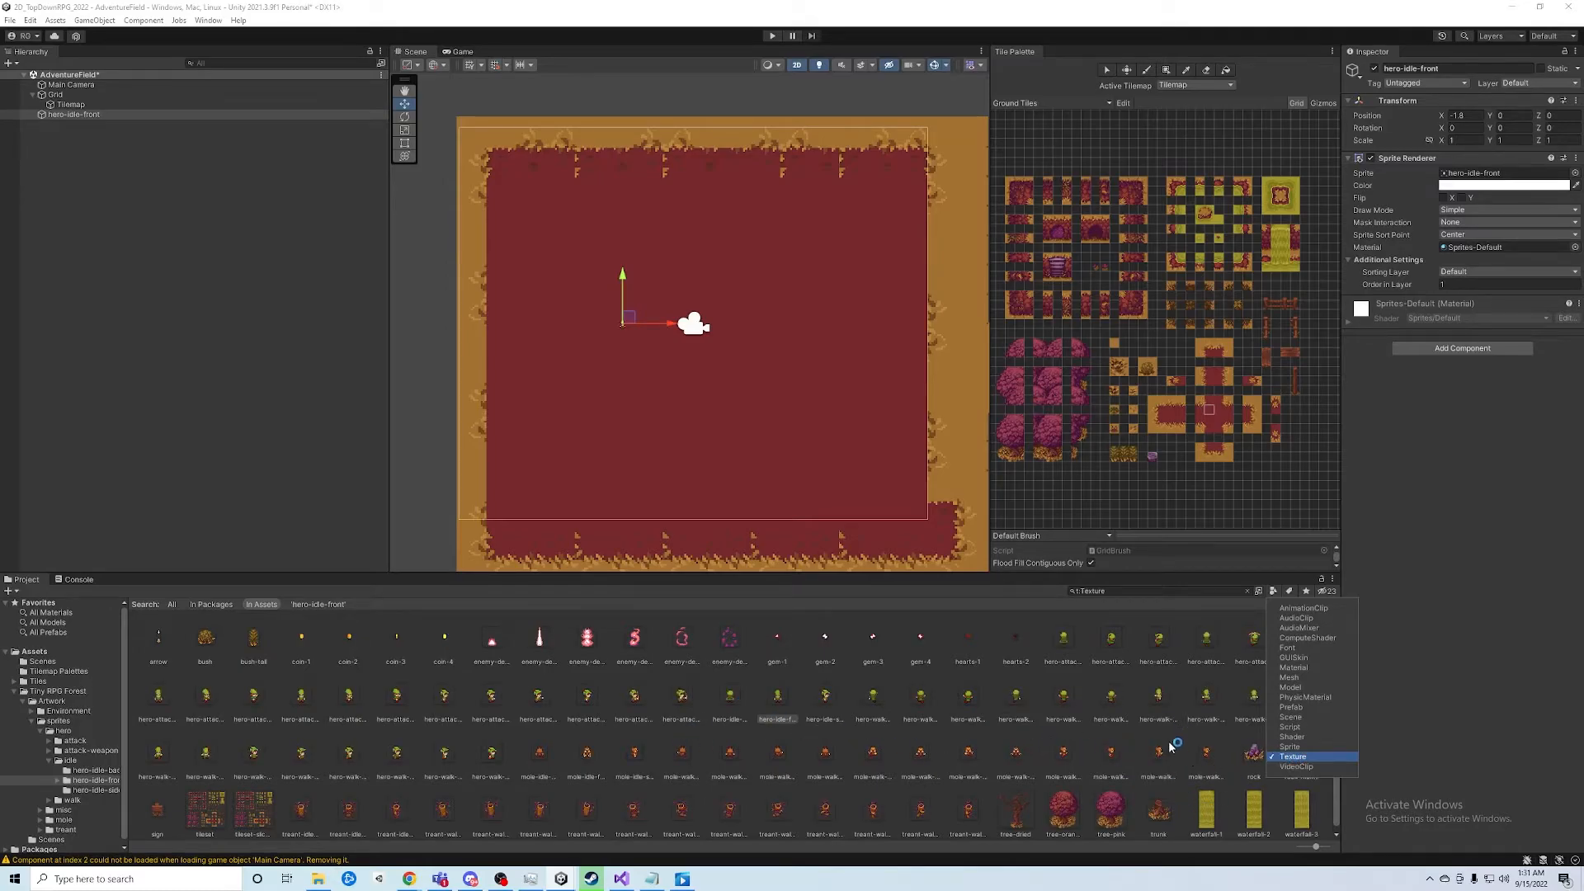
{"action": "left_click", "coordinate": [161, 640]}
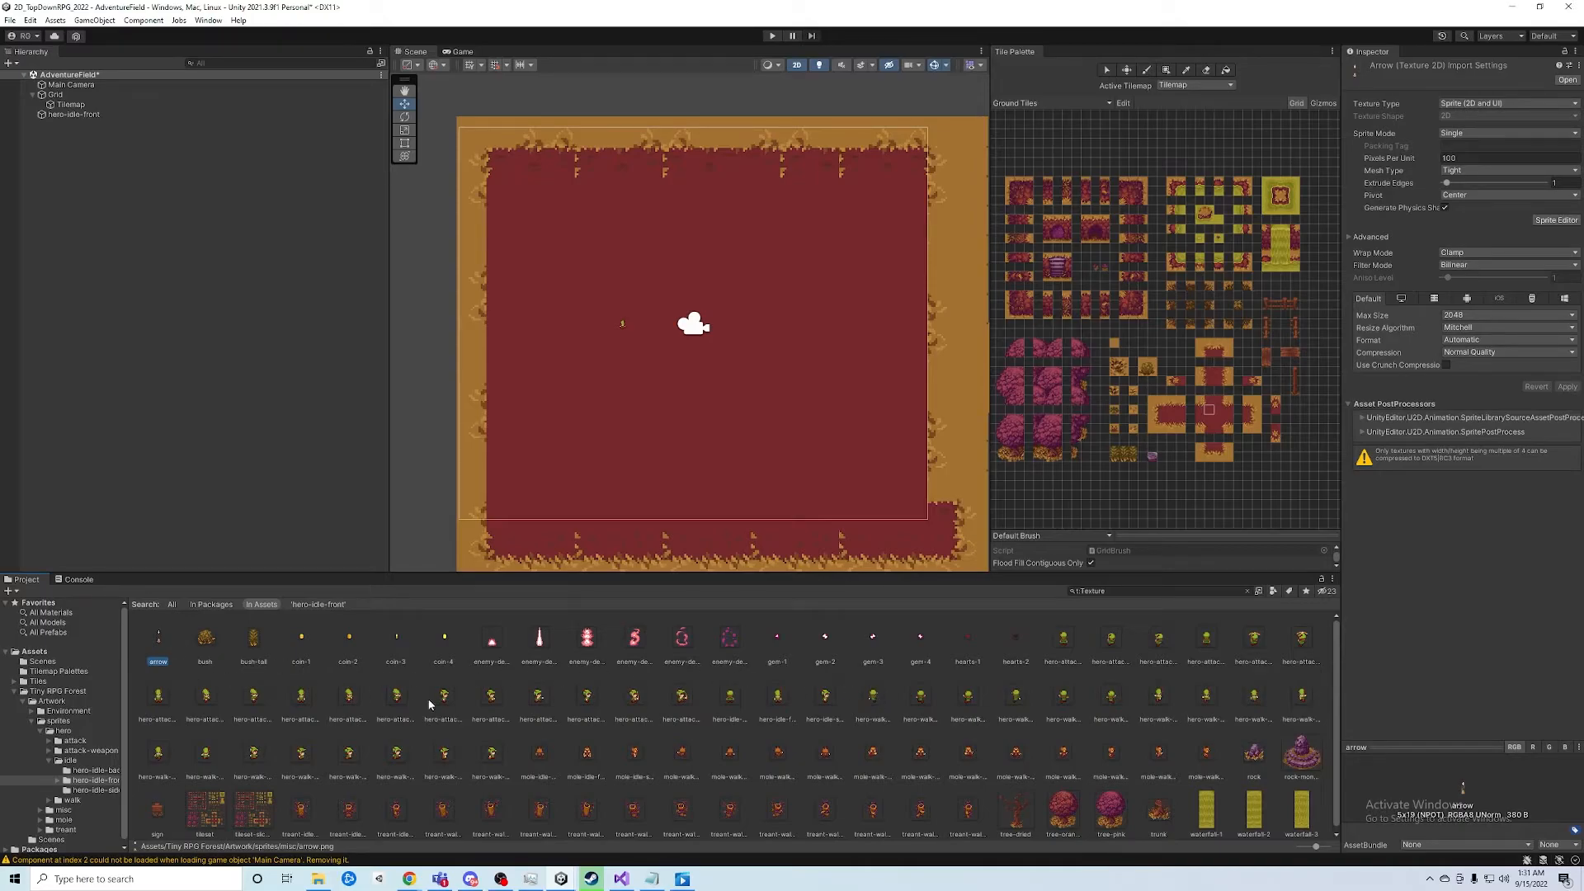
{"action": "scroll", "coordinate": [1014, 729], "scroll_direction": "down", "scroll_amount": 1}
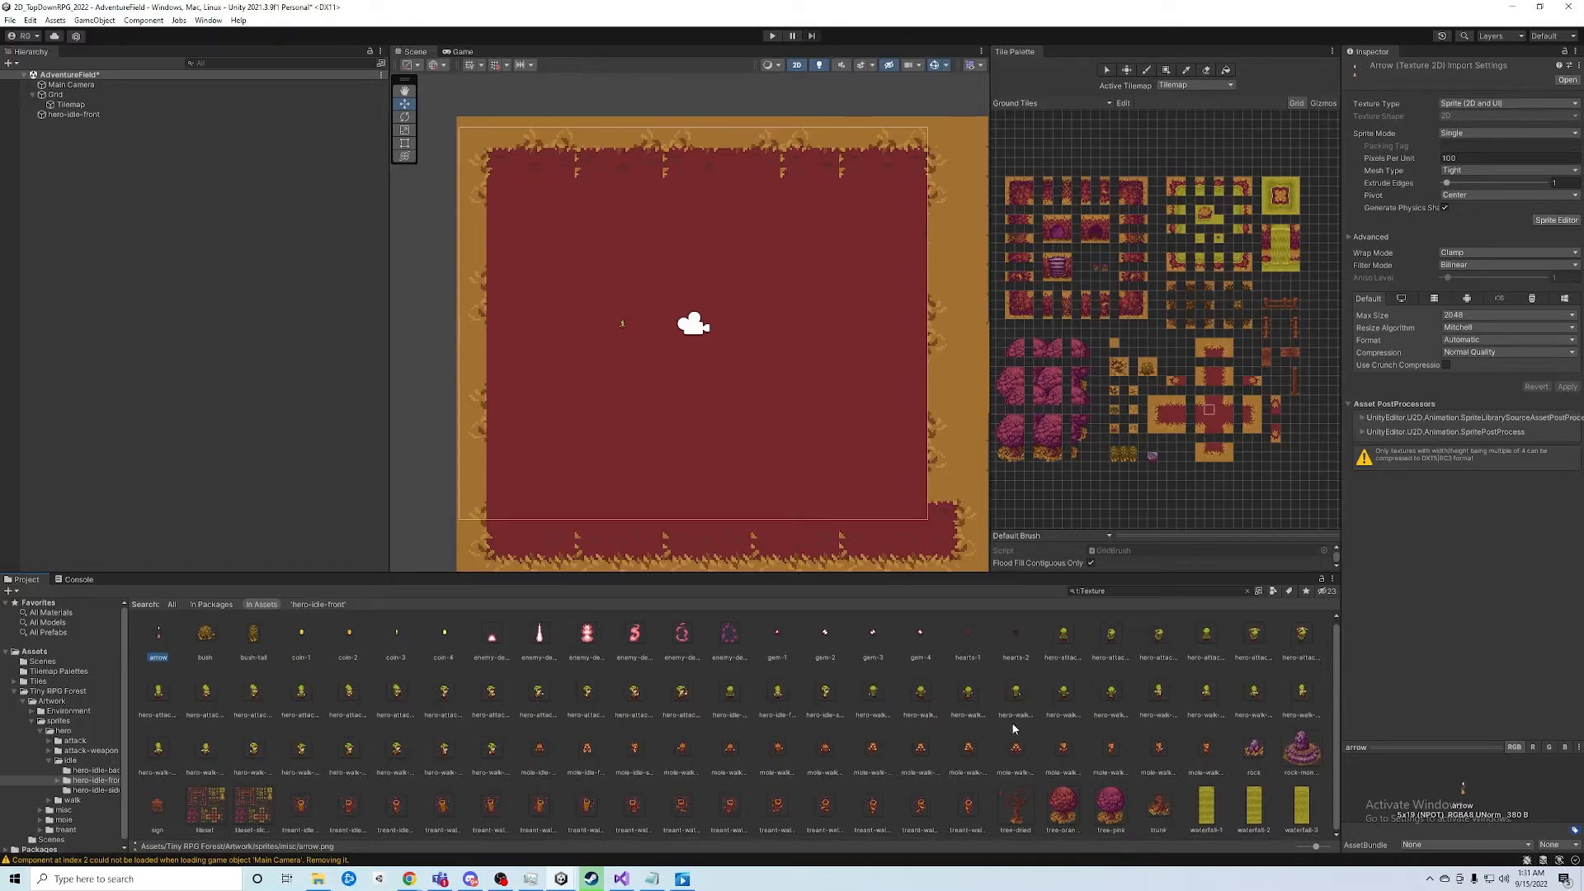
{"action": "left_click", "coordinate": [1307, 821], "text": "shift"}
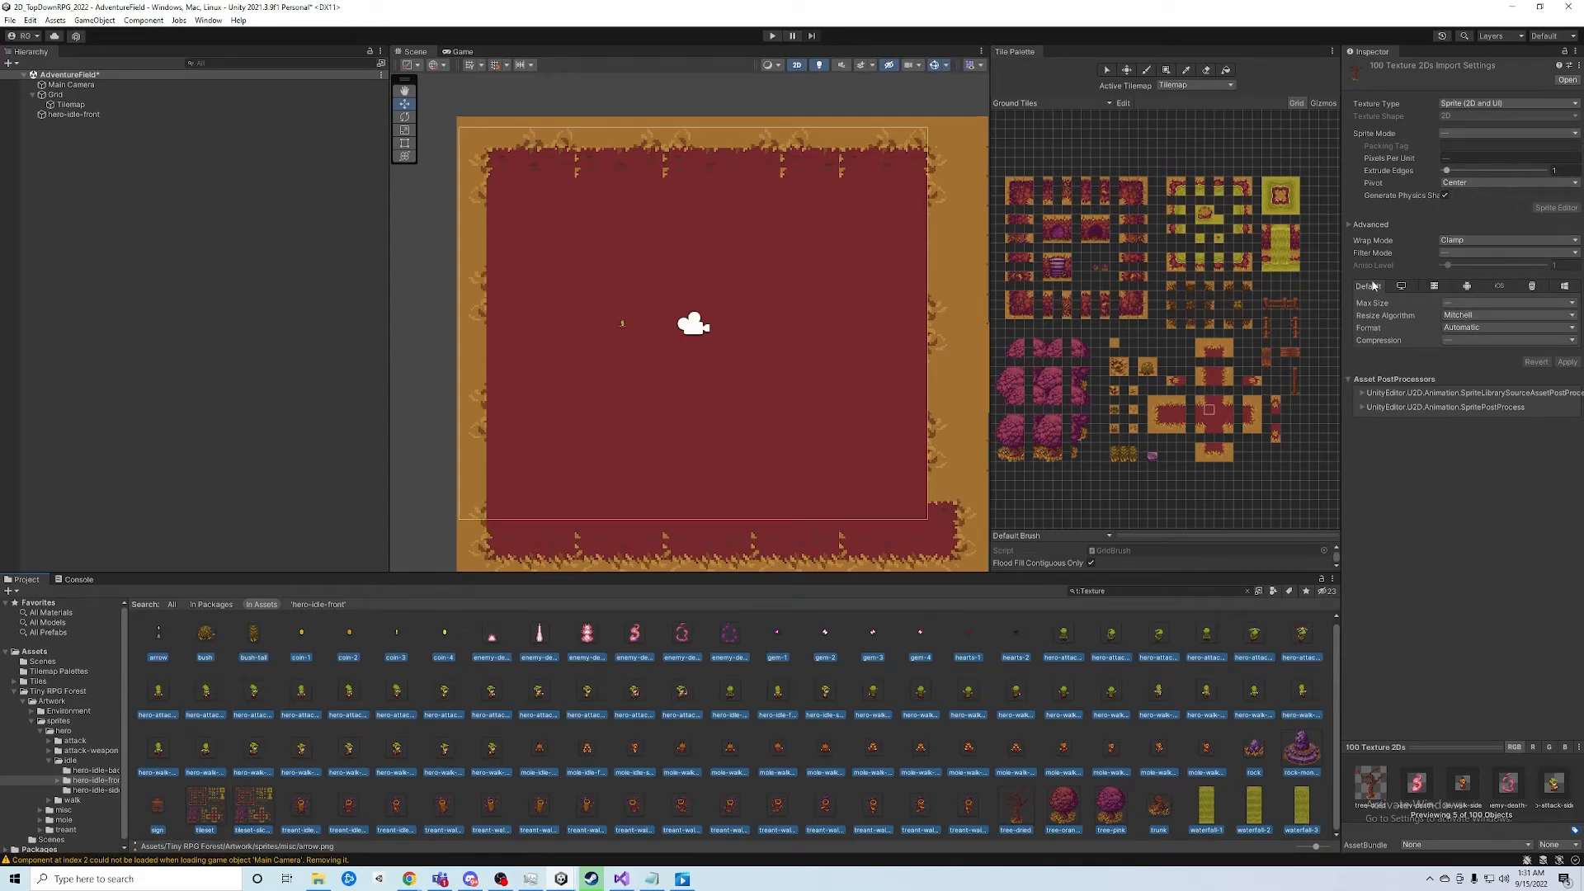
Set Pixels Per Unit to 20 for all selected textures and apply the import settings
{"action": "left_click", "coordinate": [1485, 158]}
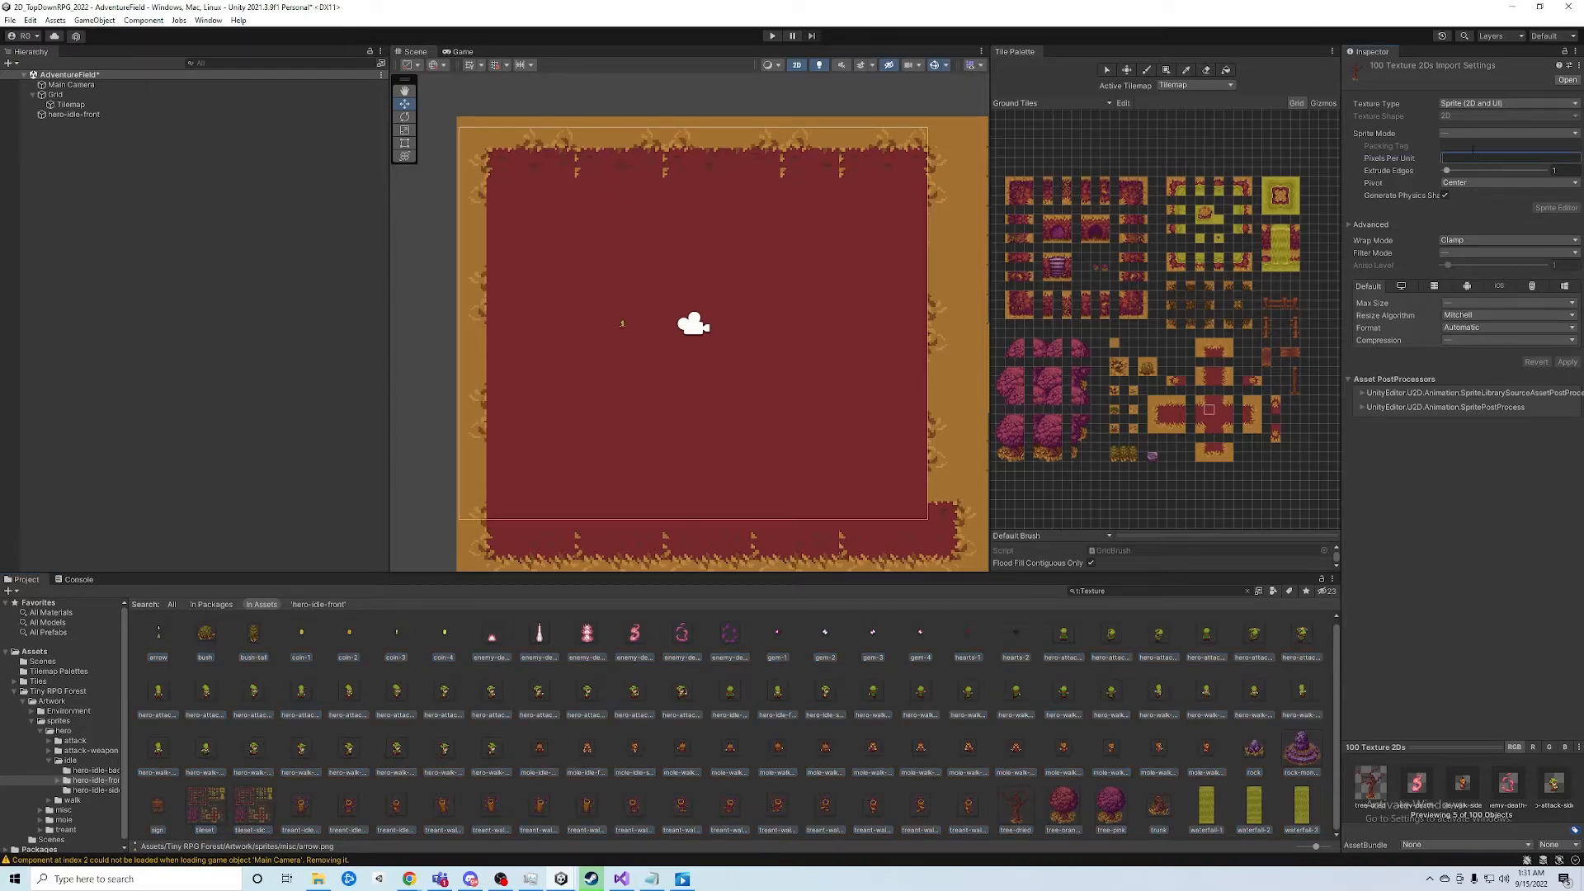
{"action": "type", "text": "20"}
{"action": "left_click", "coordinate": [1567, 362]}
Move the hero-idle-front object to an X position of about -1.41 and bring up the Tilemap object's renderer settings
{"action": "left_click", "coordinate": [72, 114]}
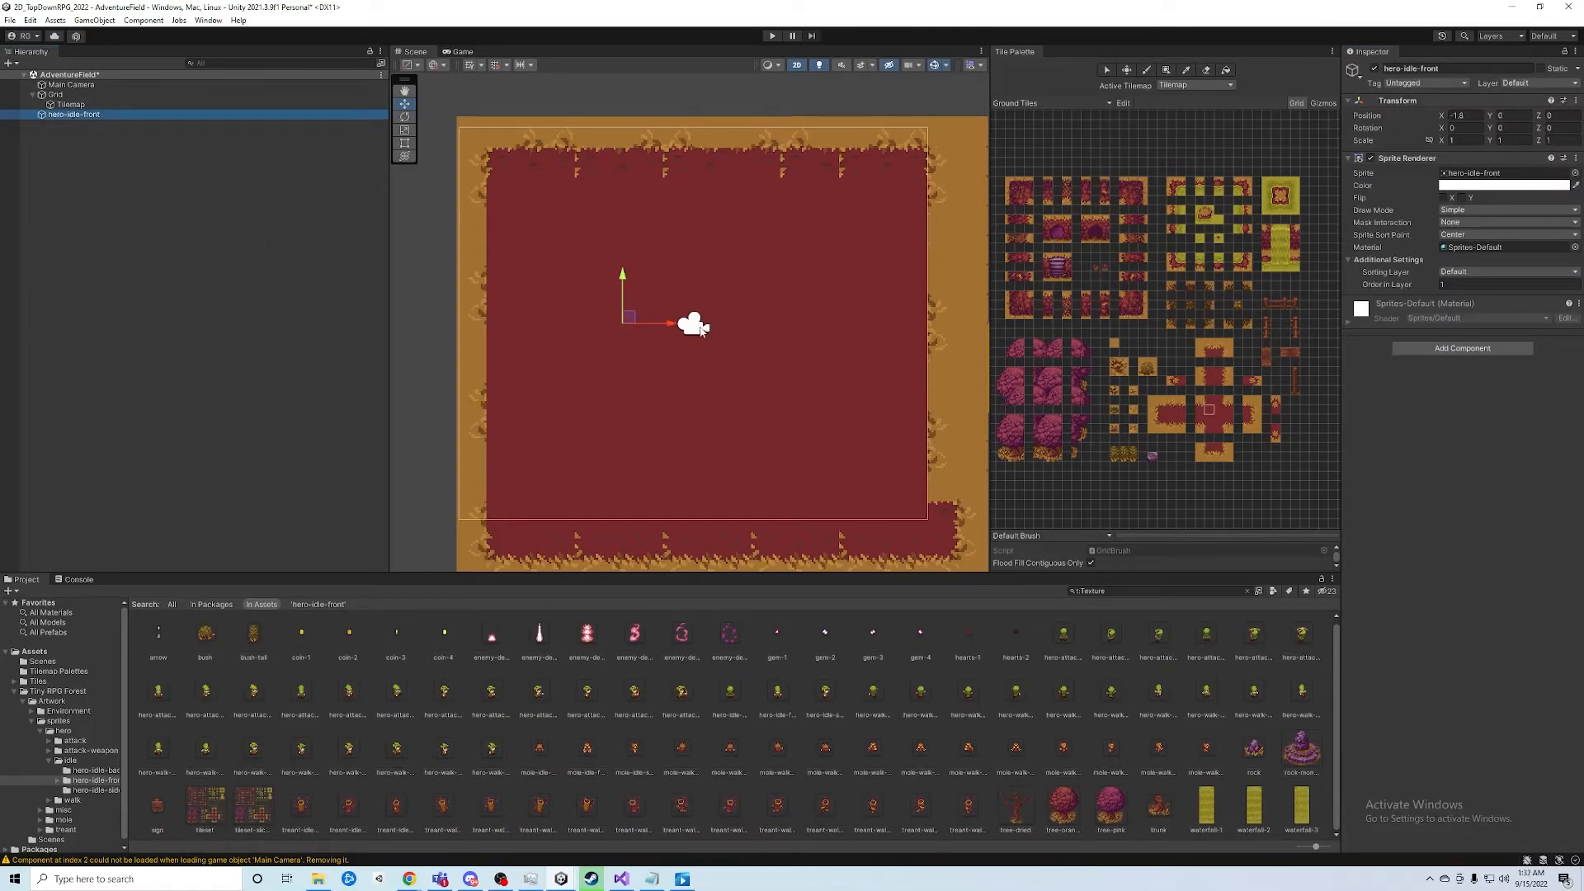
{"action": "left_click_drag", "start_coordinate": [663, 324], "coordinate": [688, 366]}
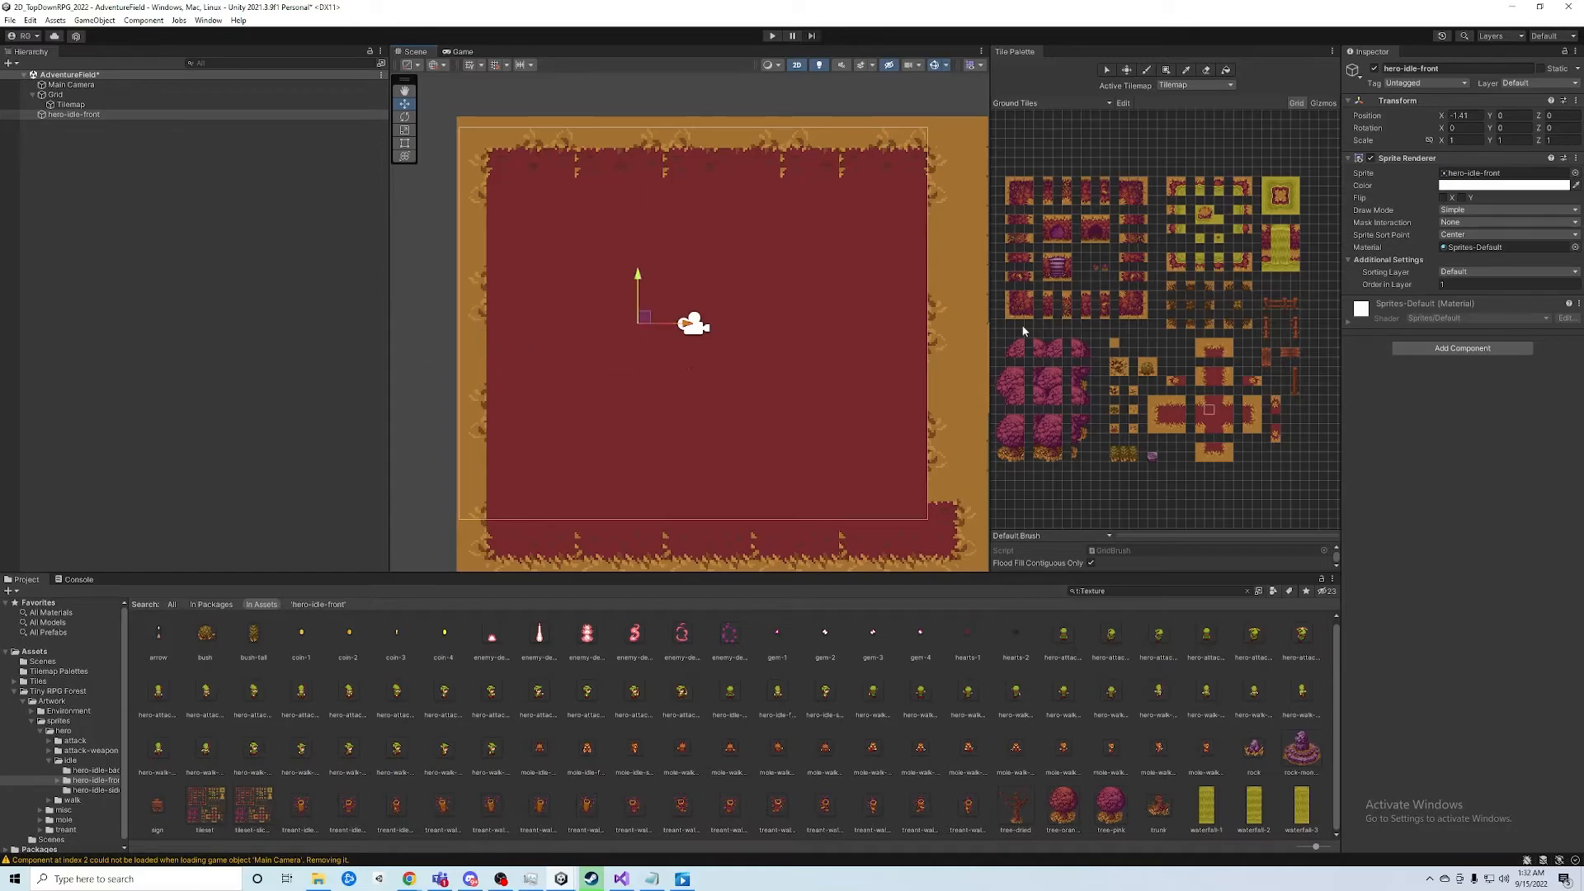
{"action": "left_click", "coordinate": [78, 104]}
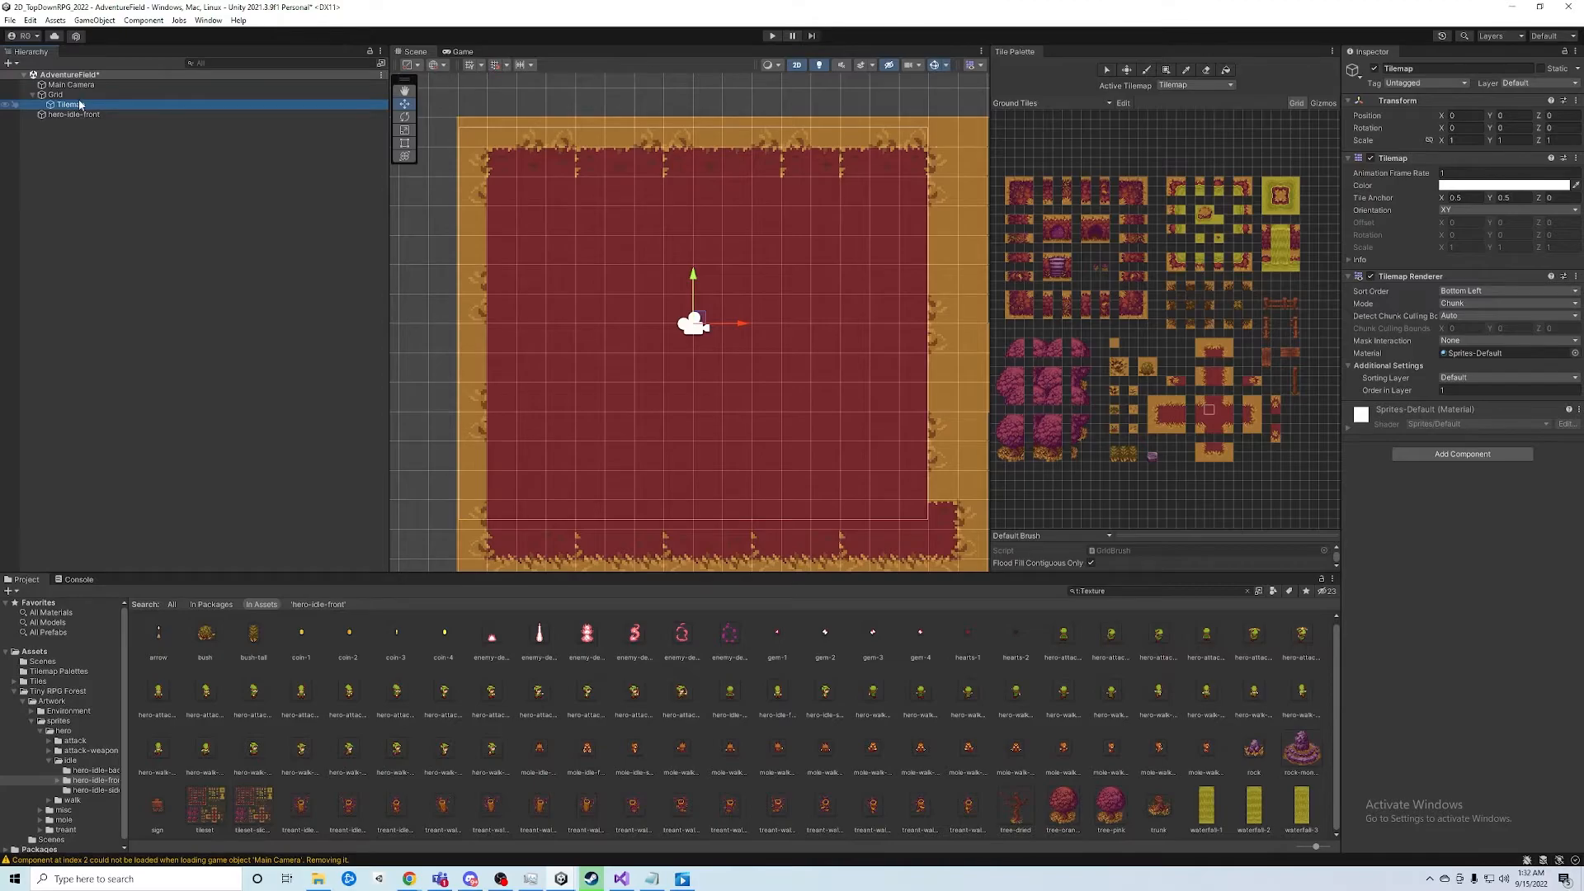
{"action": "left_click", "coordinate": [66, 96]}
{"action": "left_click", "coordinate": [68, 106]}
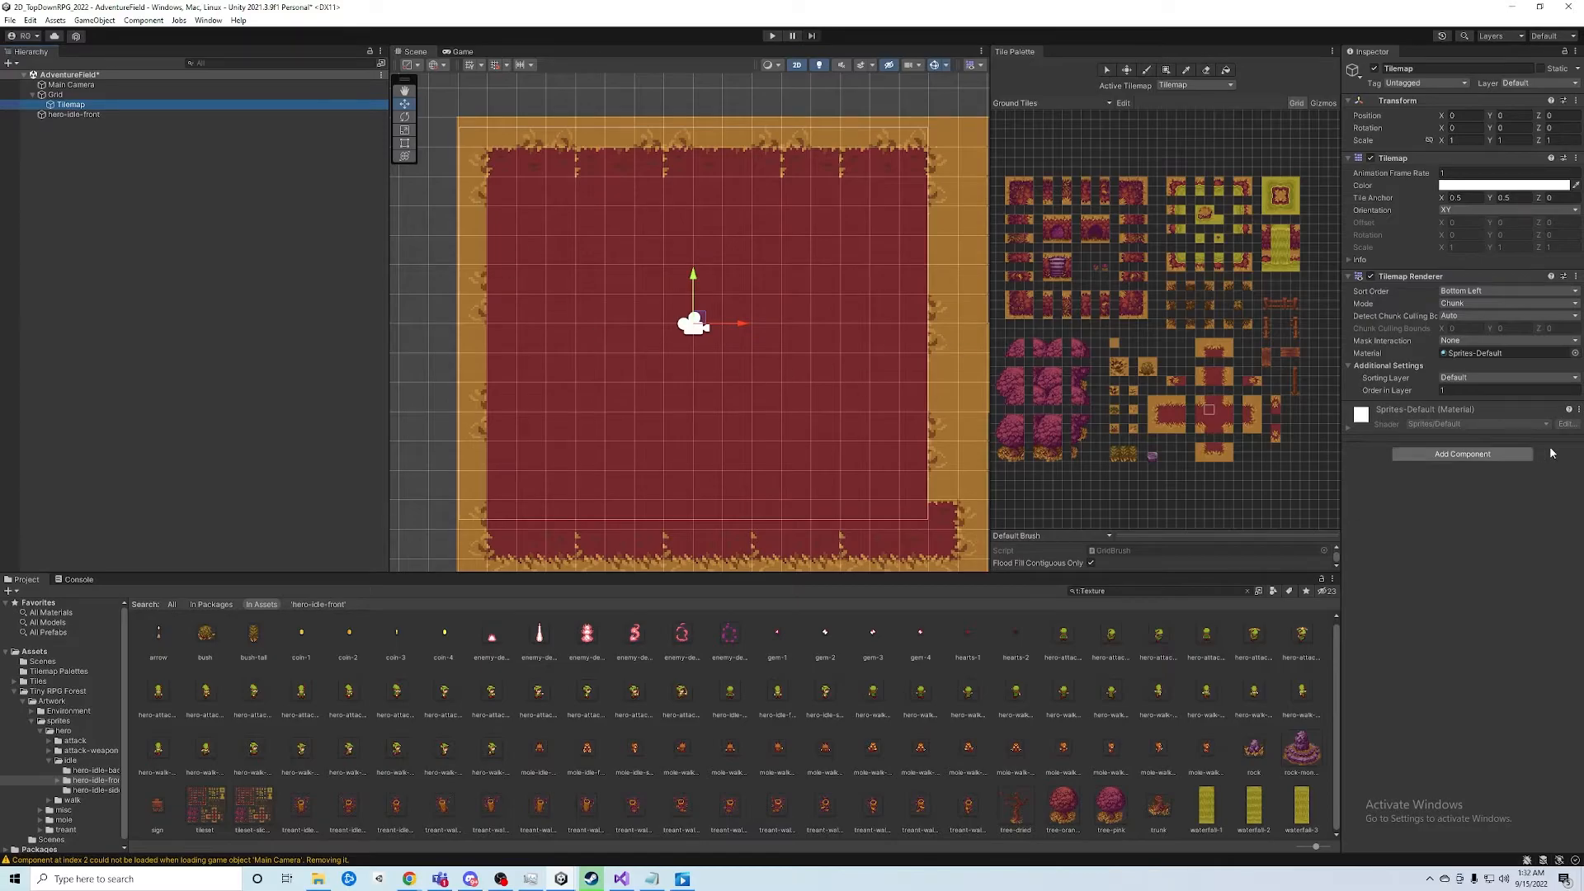
Set the Tilemap's Order in Layer to 0, and check hero-idle-front's layer order and its appearance in the Game view
{"action": "left_click", "coordinate": [1510, 391]}
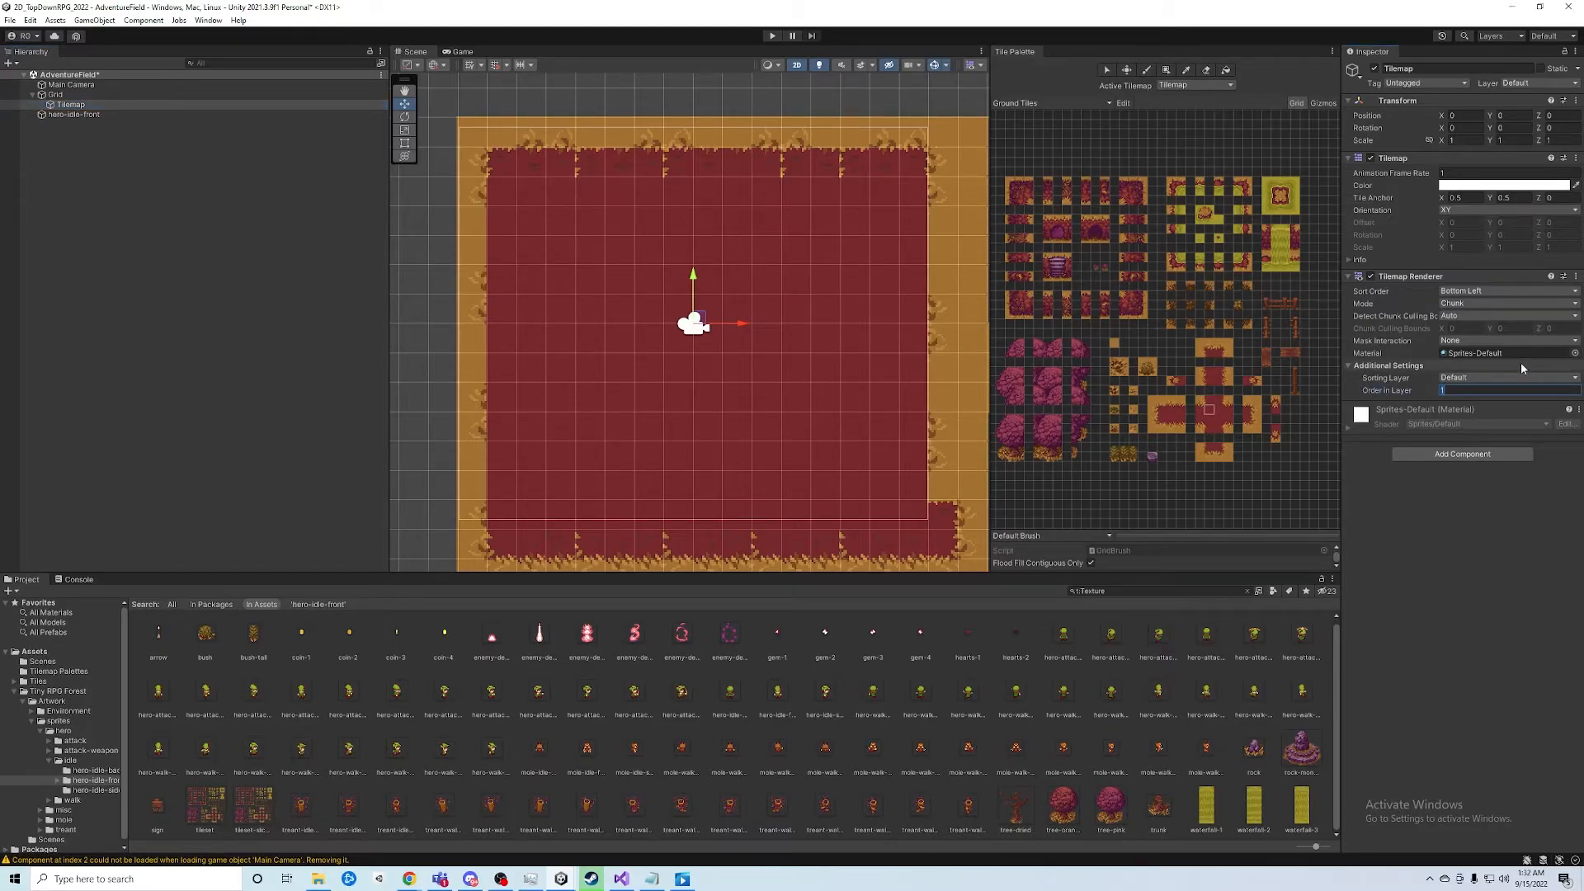
{"action": "type", "text": "0"}
{"action": "left_click", "coordinate": [66, 117]}
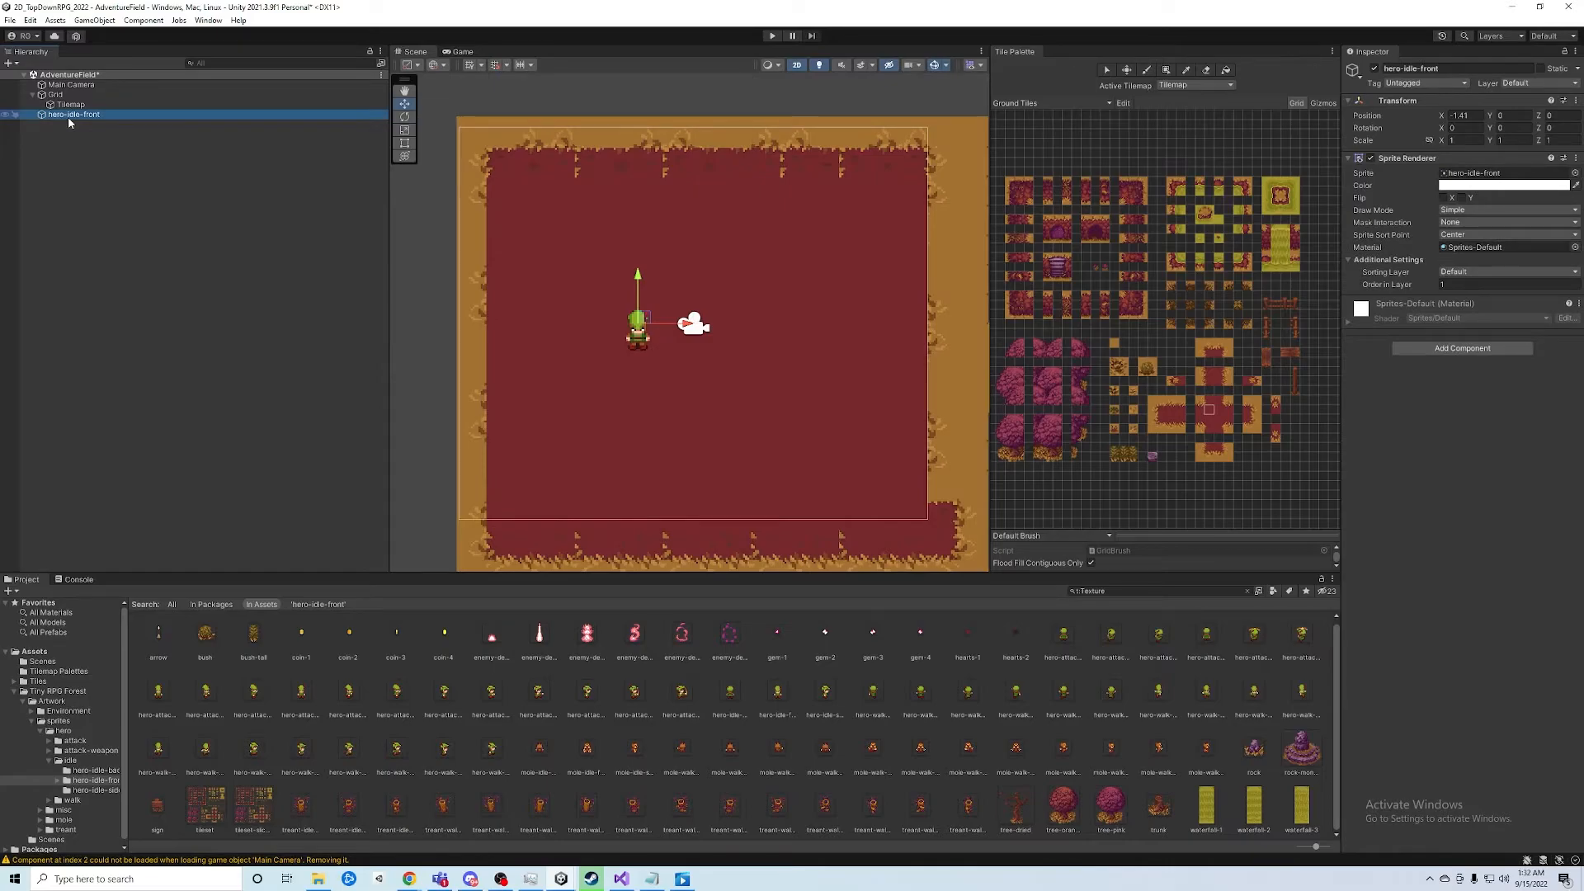
{"action": "left_click", "coordinate": [1467, 282]}
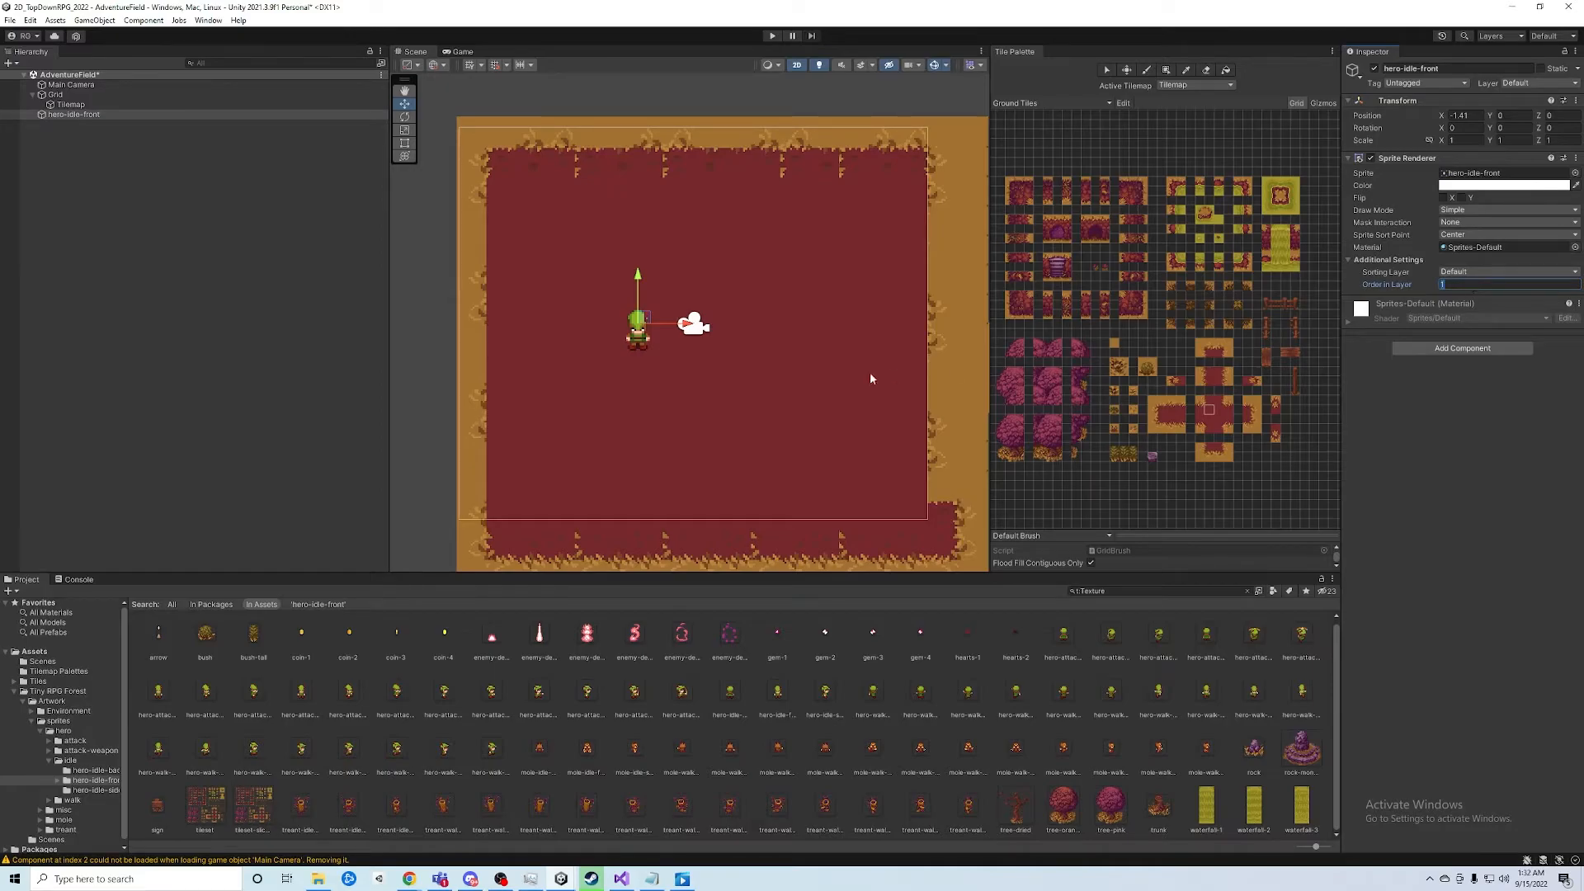
{"action": "left_click", "coordinate": [85, 116]}
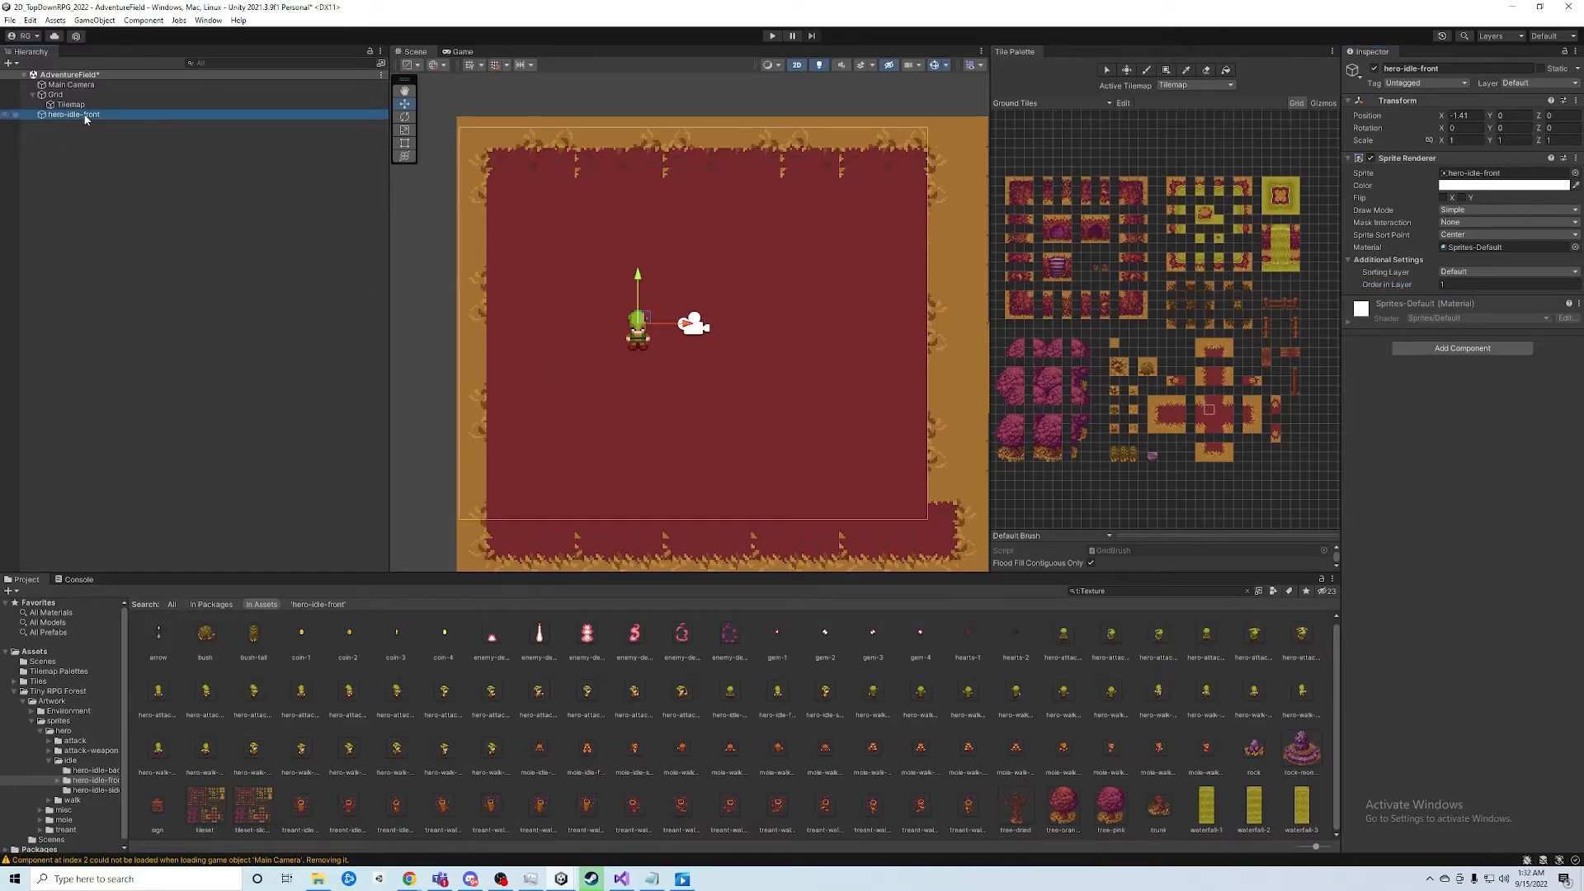
{"action": "left_click", "coordinate": [462, 51]}
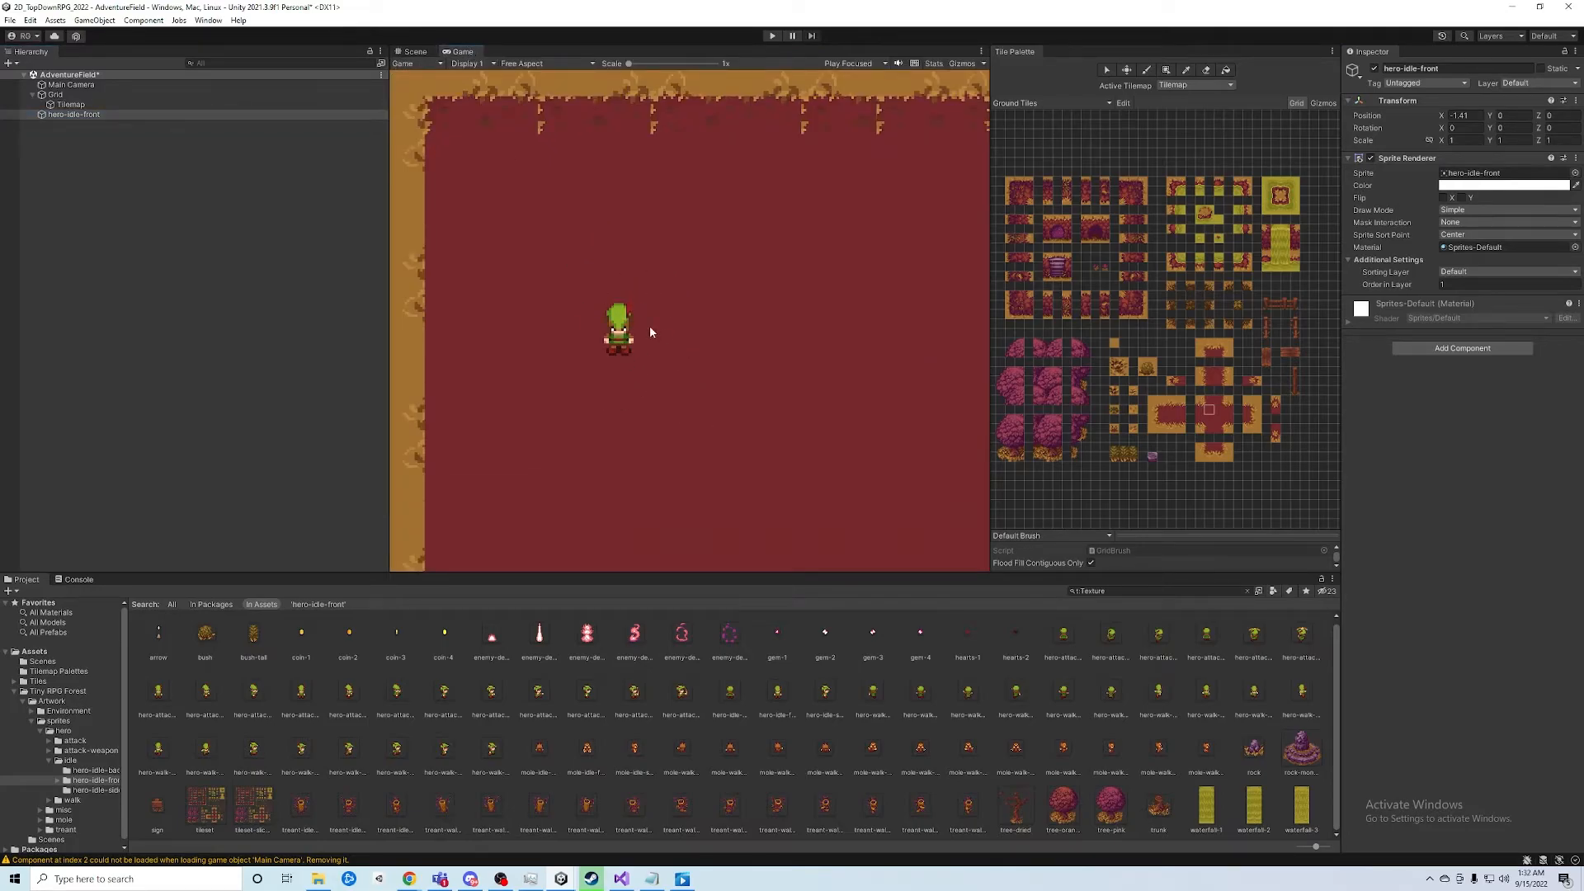
{"action": "left_click", "coordinate": [412, 51]}
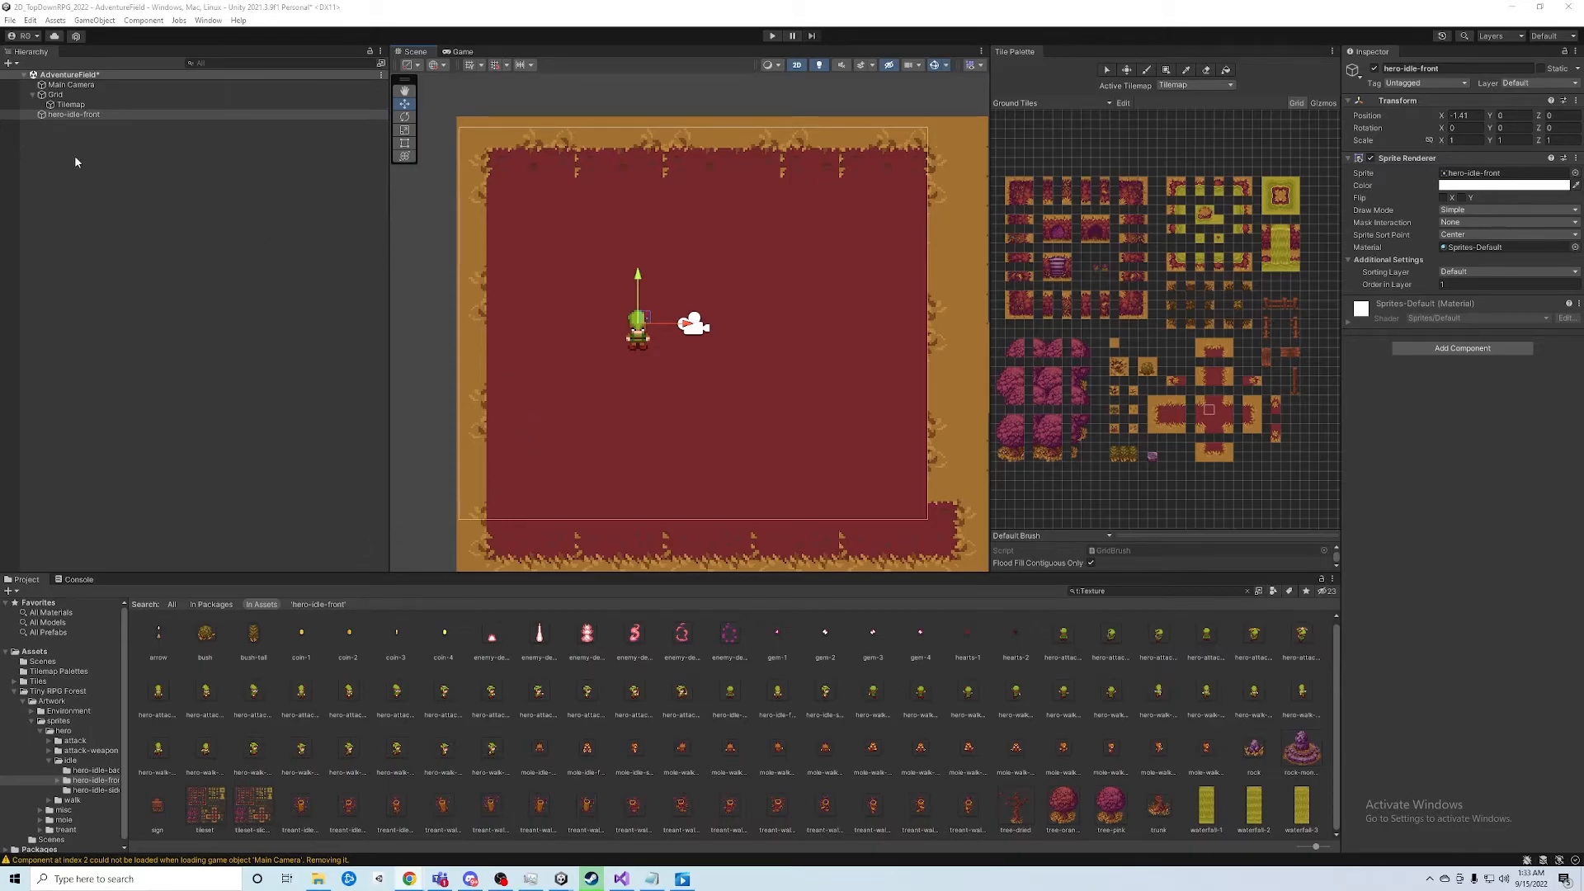
Rename the hero-idle-front object in the scene as hero
{"action": "left_click", "coordinate": [65, 115]}
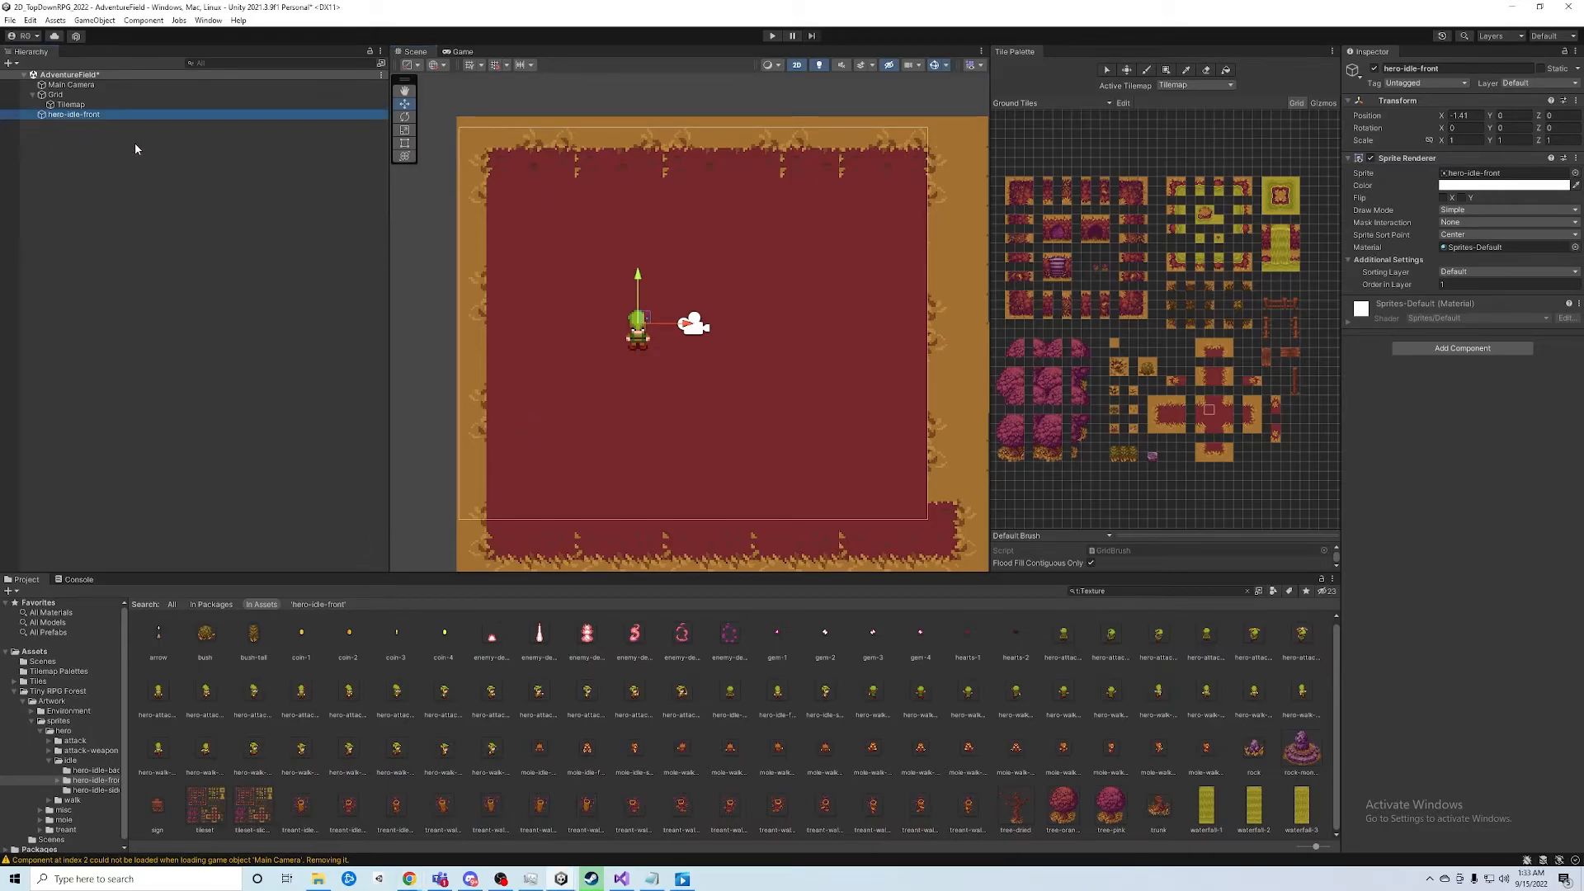
{"action": "key", "text": "F2"}
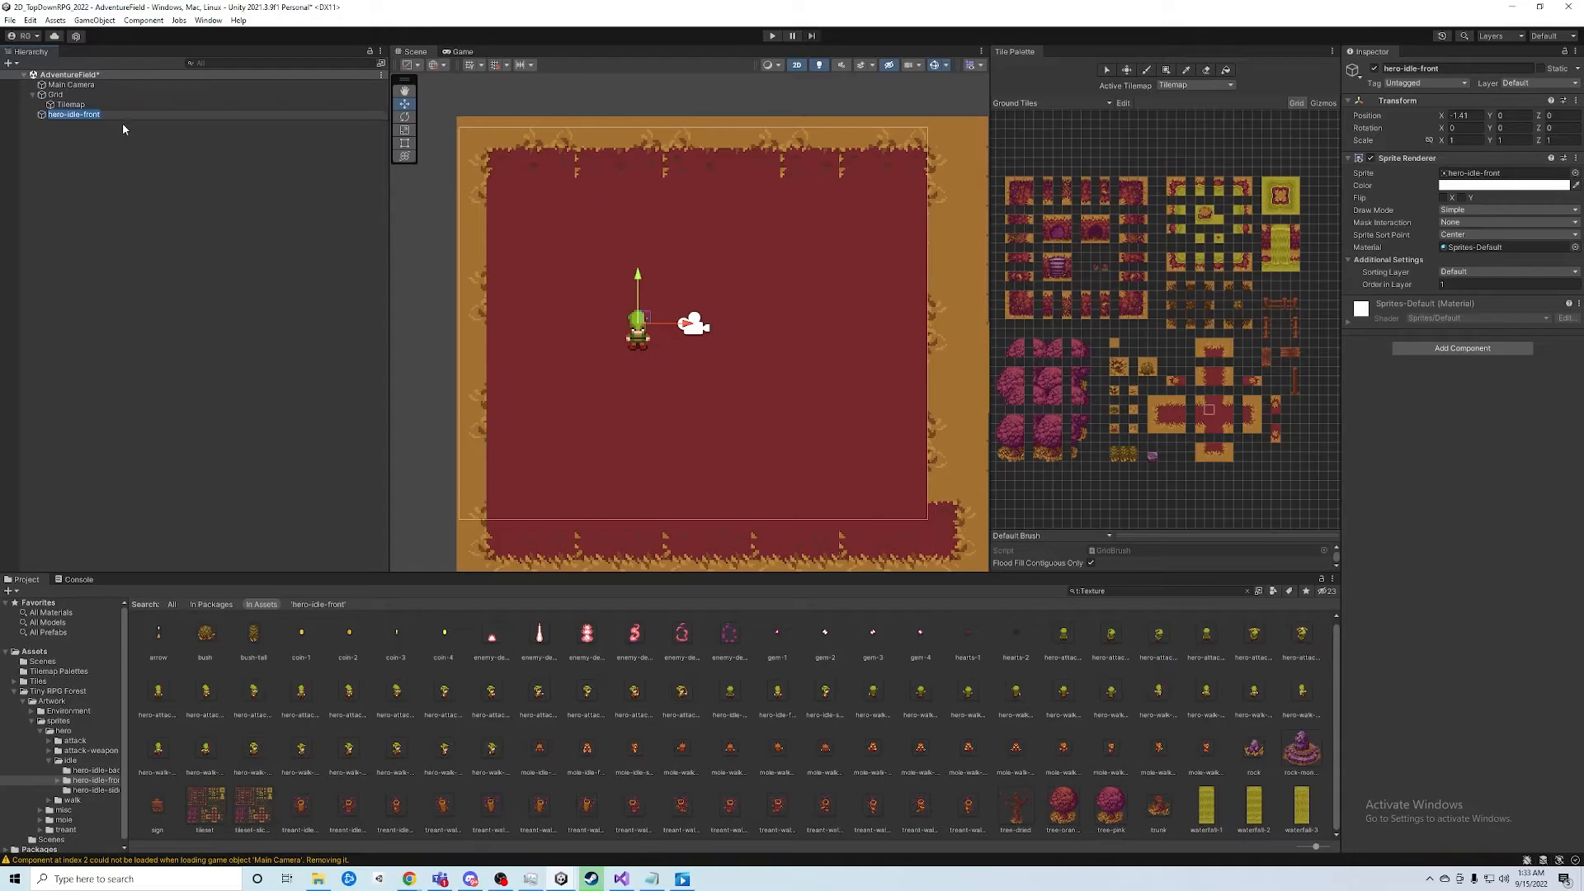
{"action": "type", "text": "hero"}
{"action": "key", "text": "Return"}
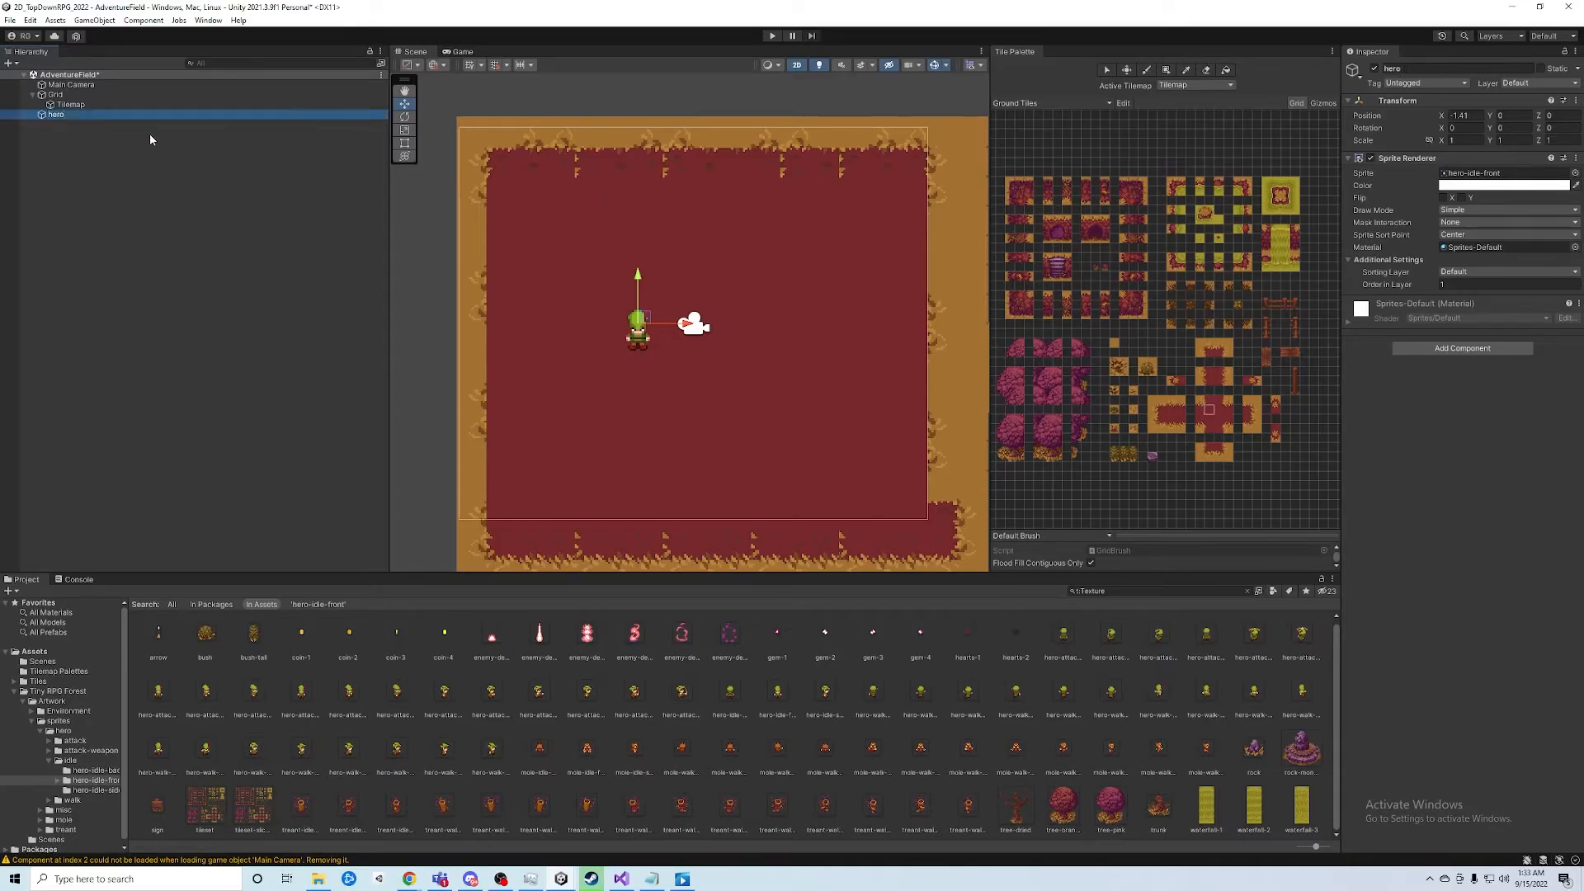
Add a Rigidbody 2D component to the hero object
{"action": "left_click", "coordinate": [69, 116]}
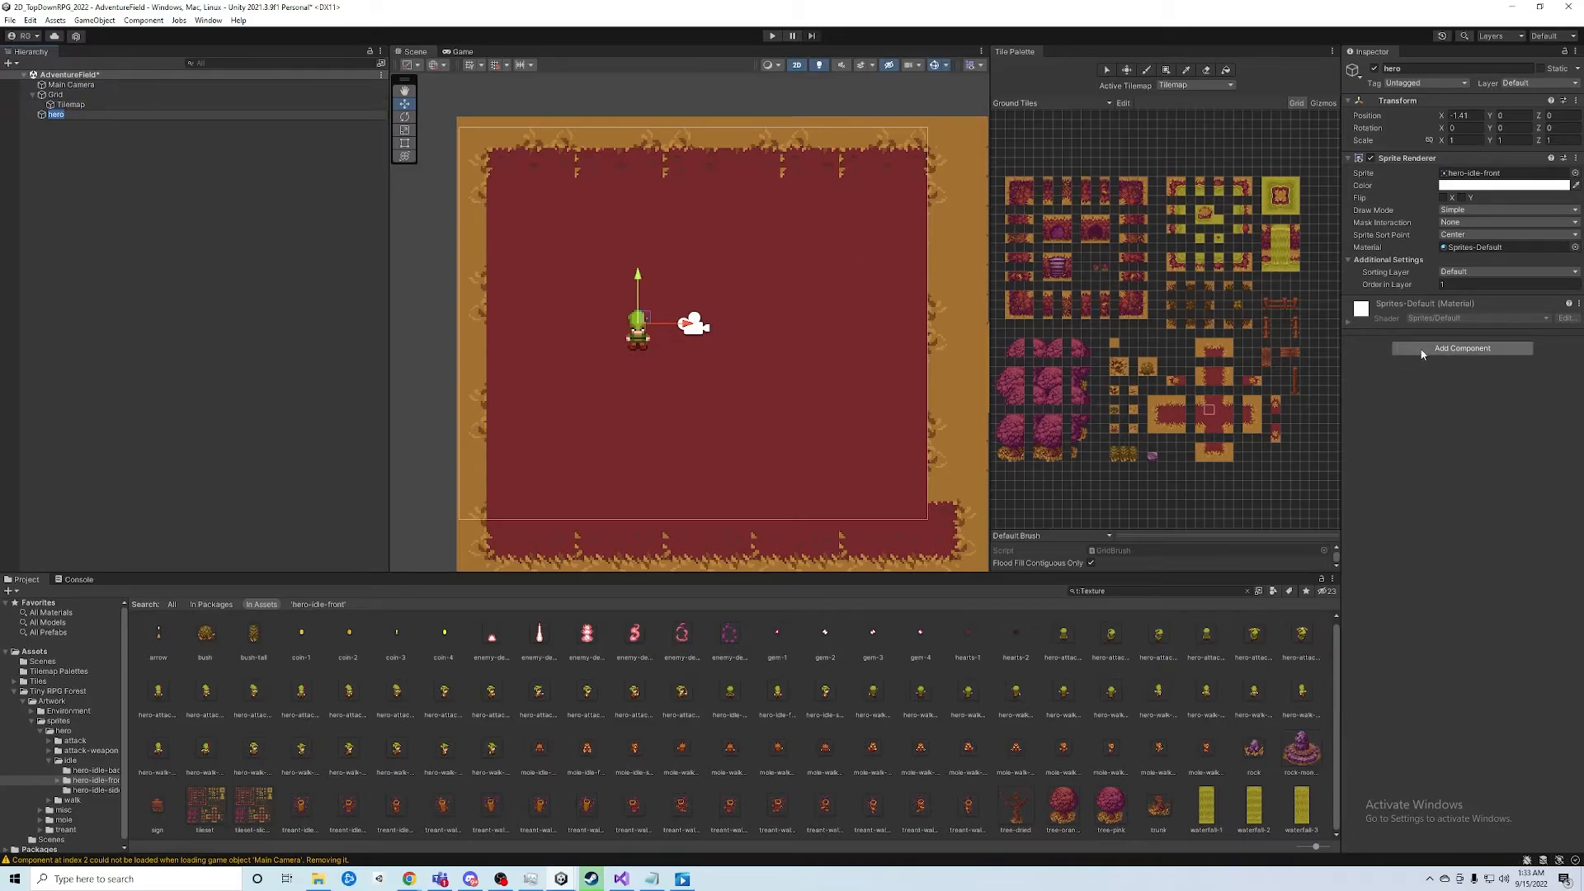
{"action": "left_click", "coordinate": [1421, 349]}
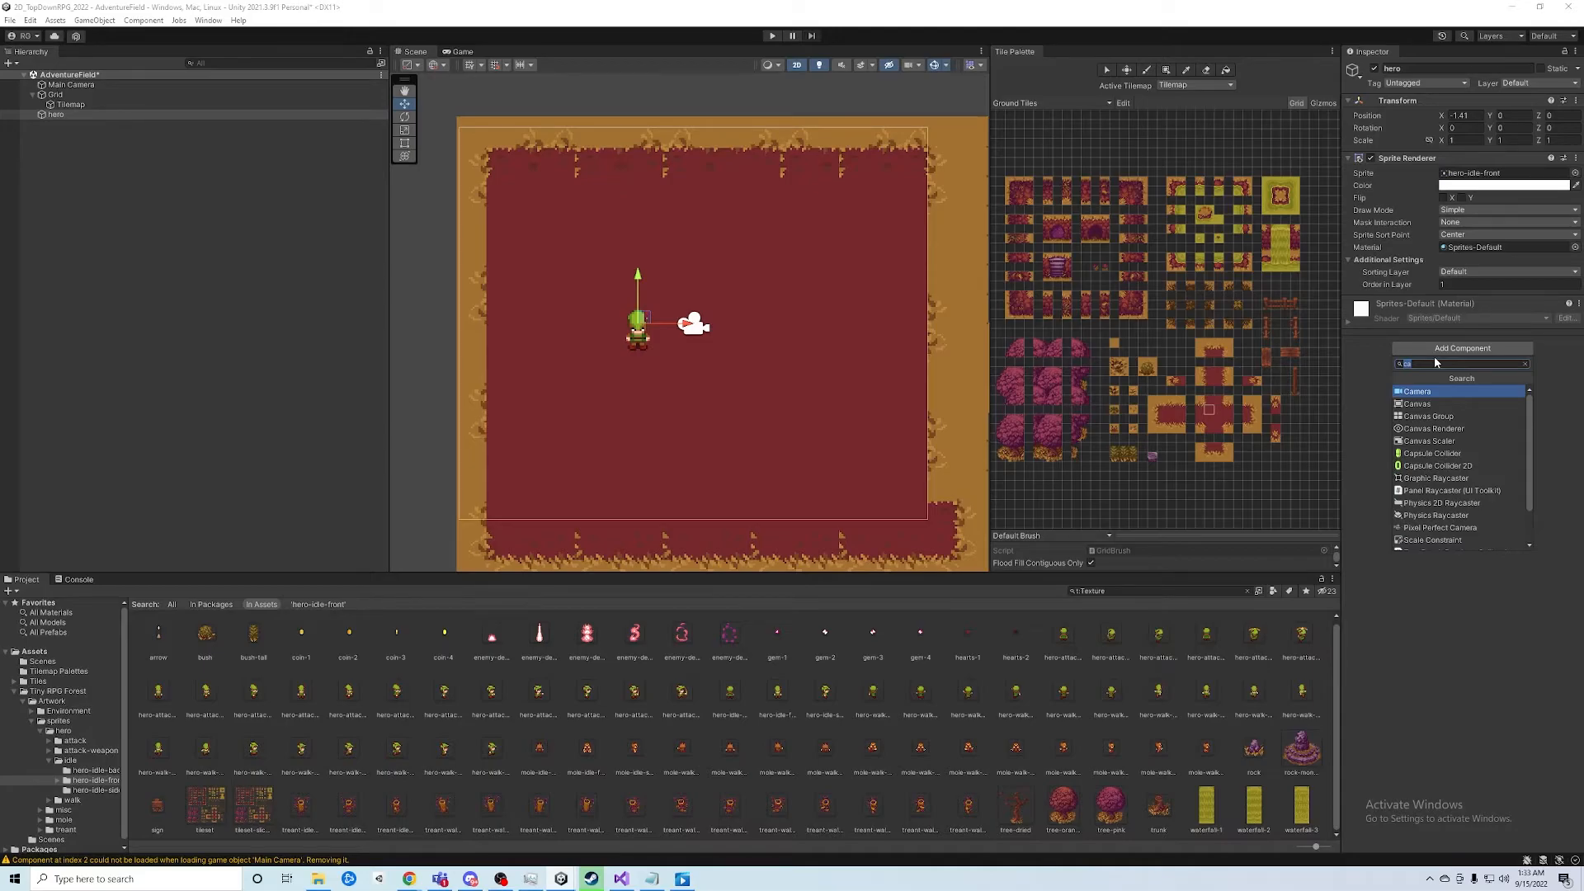
{"action": "type", "text": "rigid"}
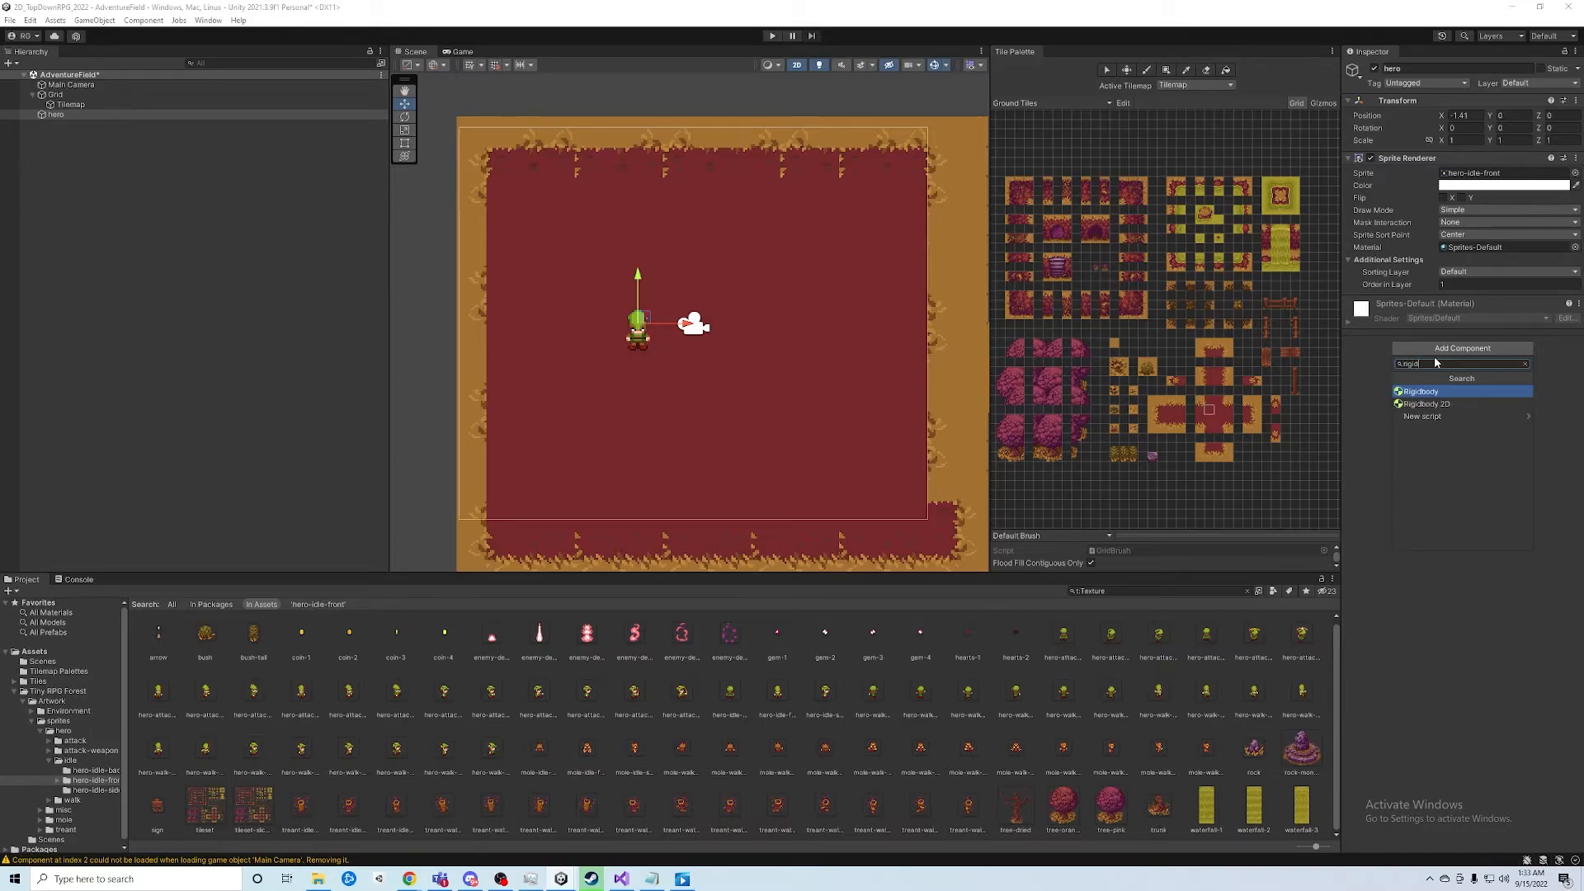
{"action": "left_click", "coordinate": [1467, 404]}
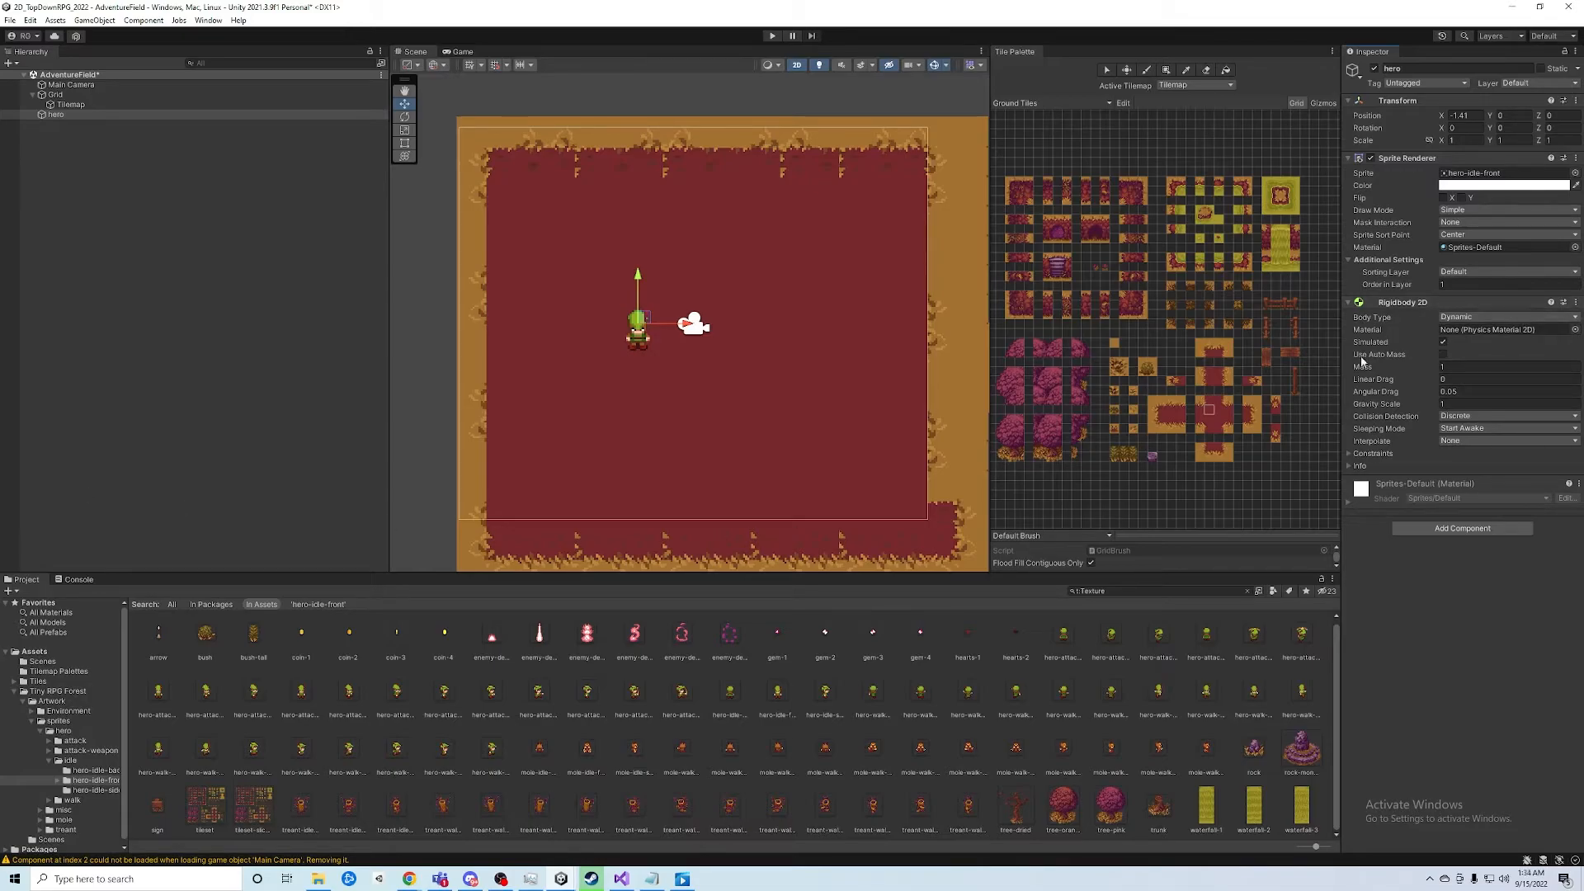
Set the hero Rigidbody 2D's Gravity Scale to 0 and freeze its rotation on Z
{"action": "left_click", "coordinate": [57, 115]}
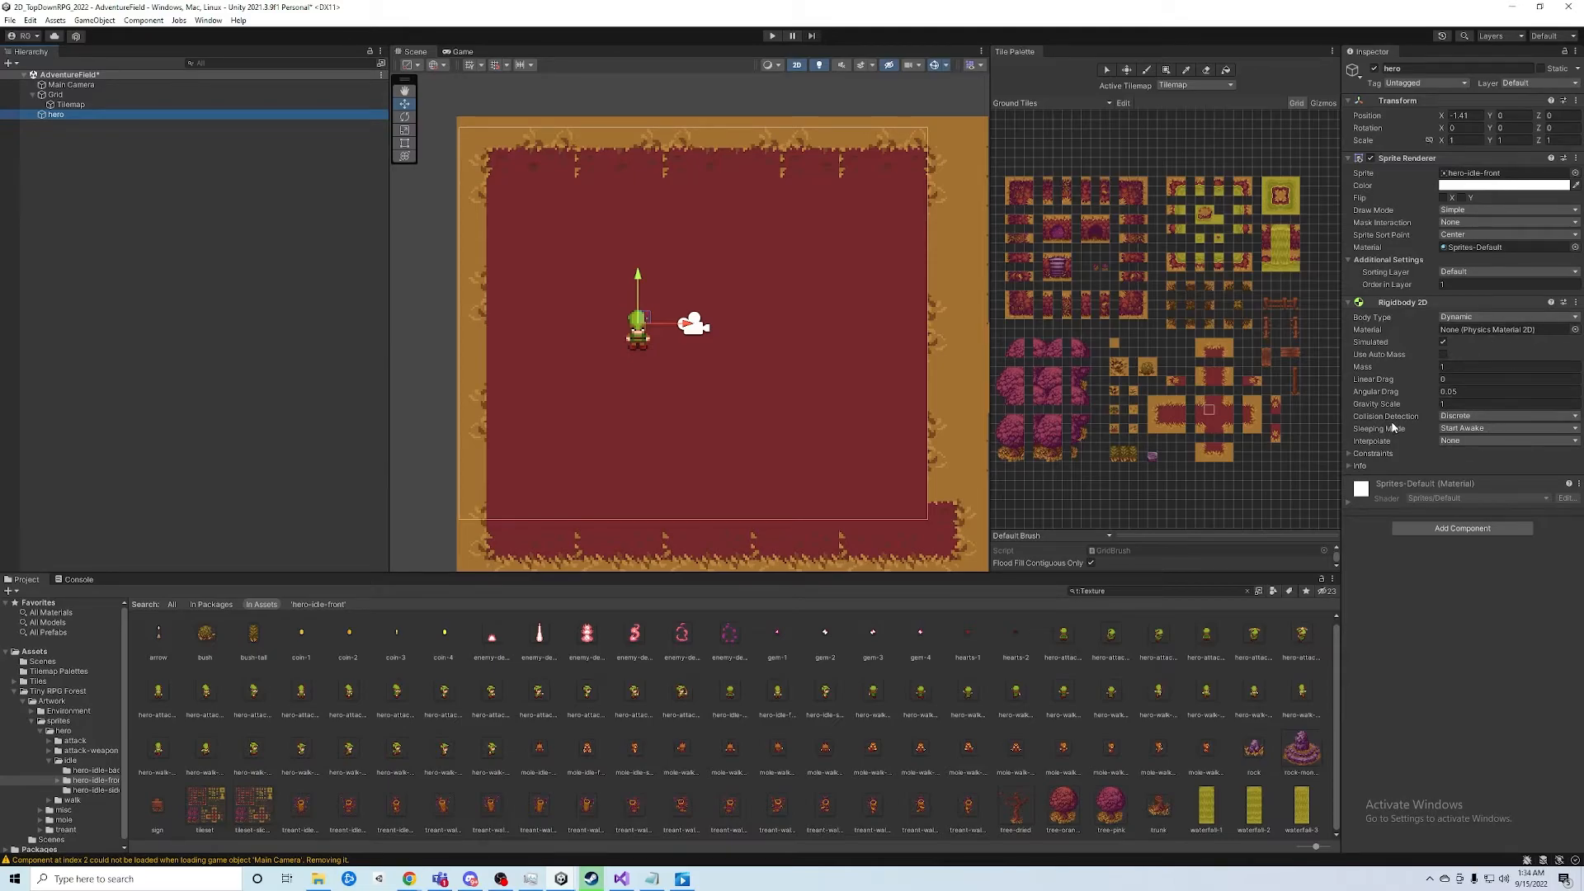
{"action": "left_click", "coordinate": [1454, 405]}
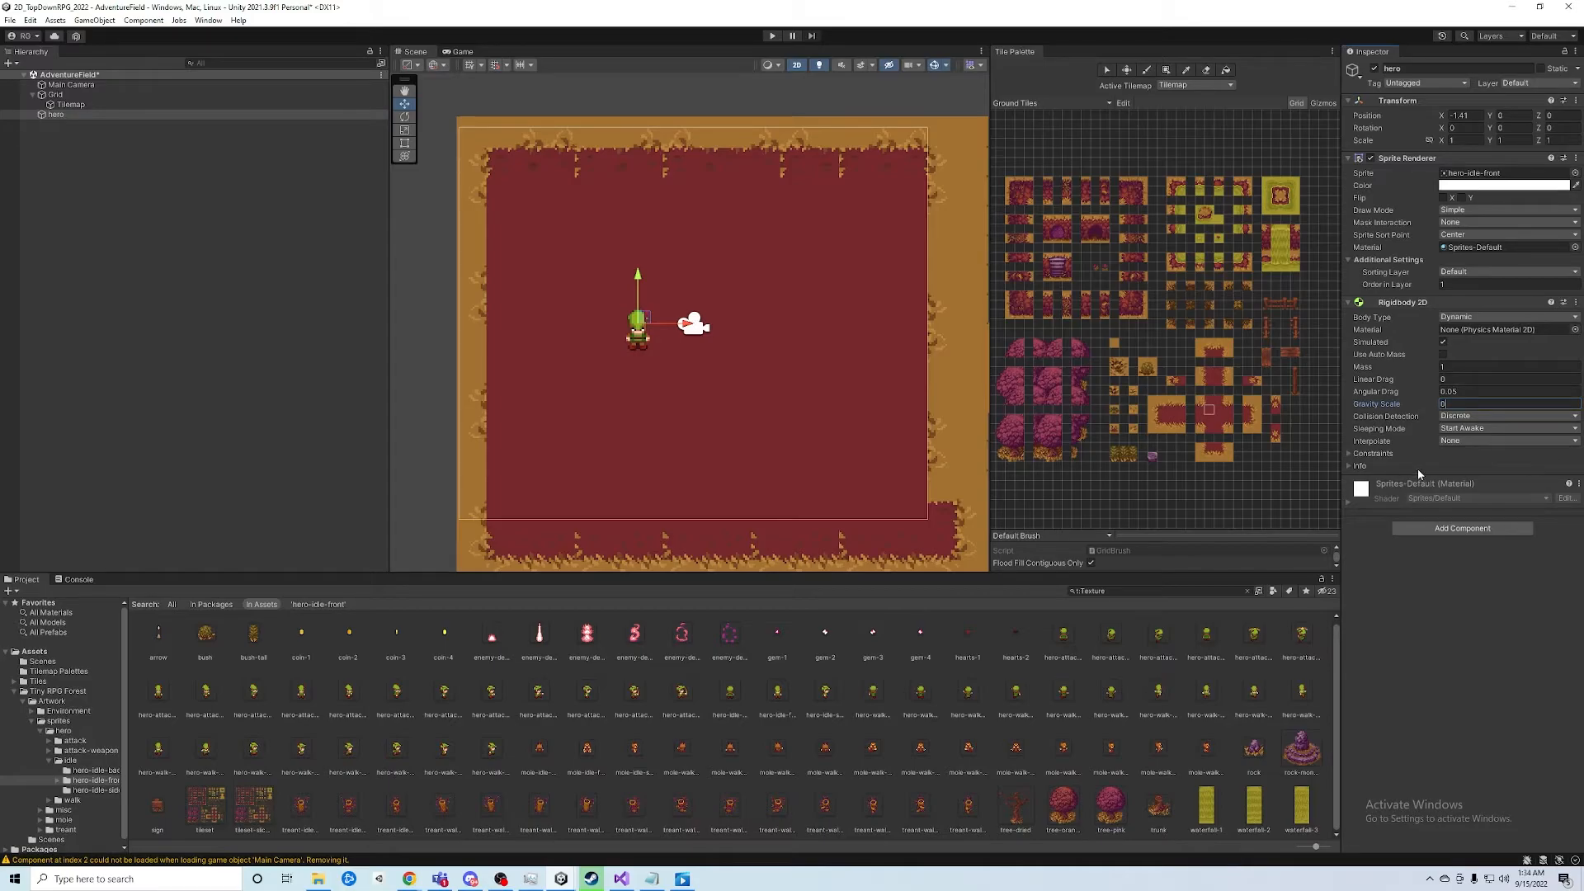
{"action": "left_click", "coordinate": [1349, 453]}
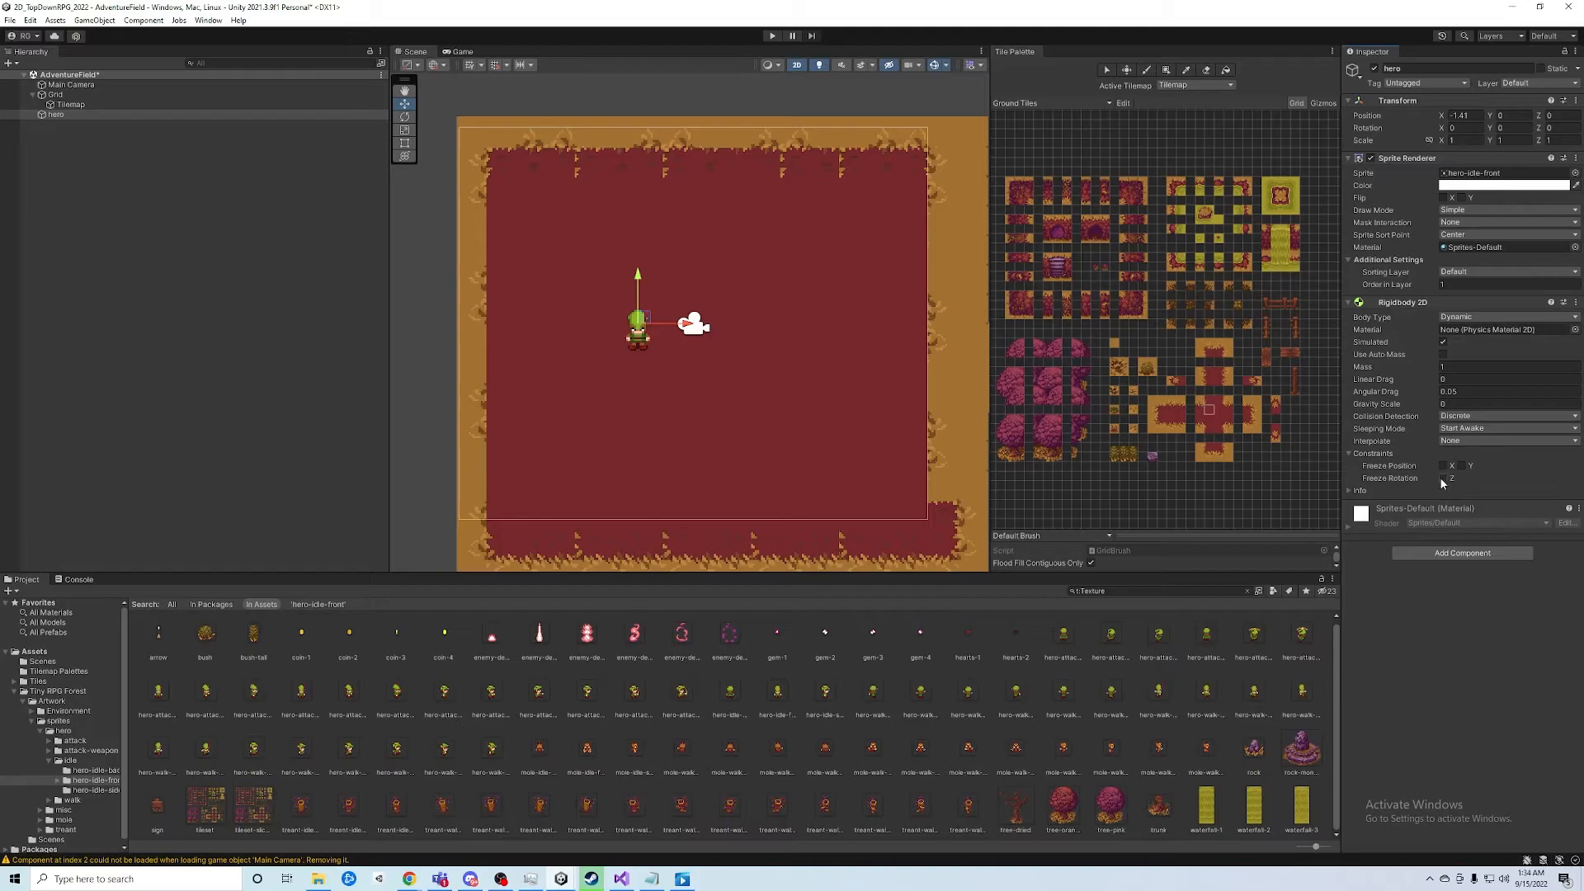
{"action": "left_click", "coordinate": [1350, 453]}
{"action": "left_click", "coordinate": [1350, 454]}
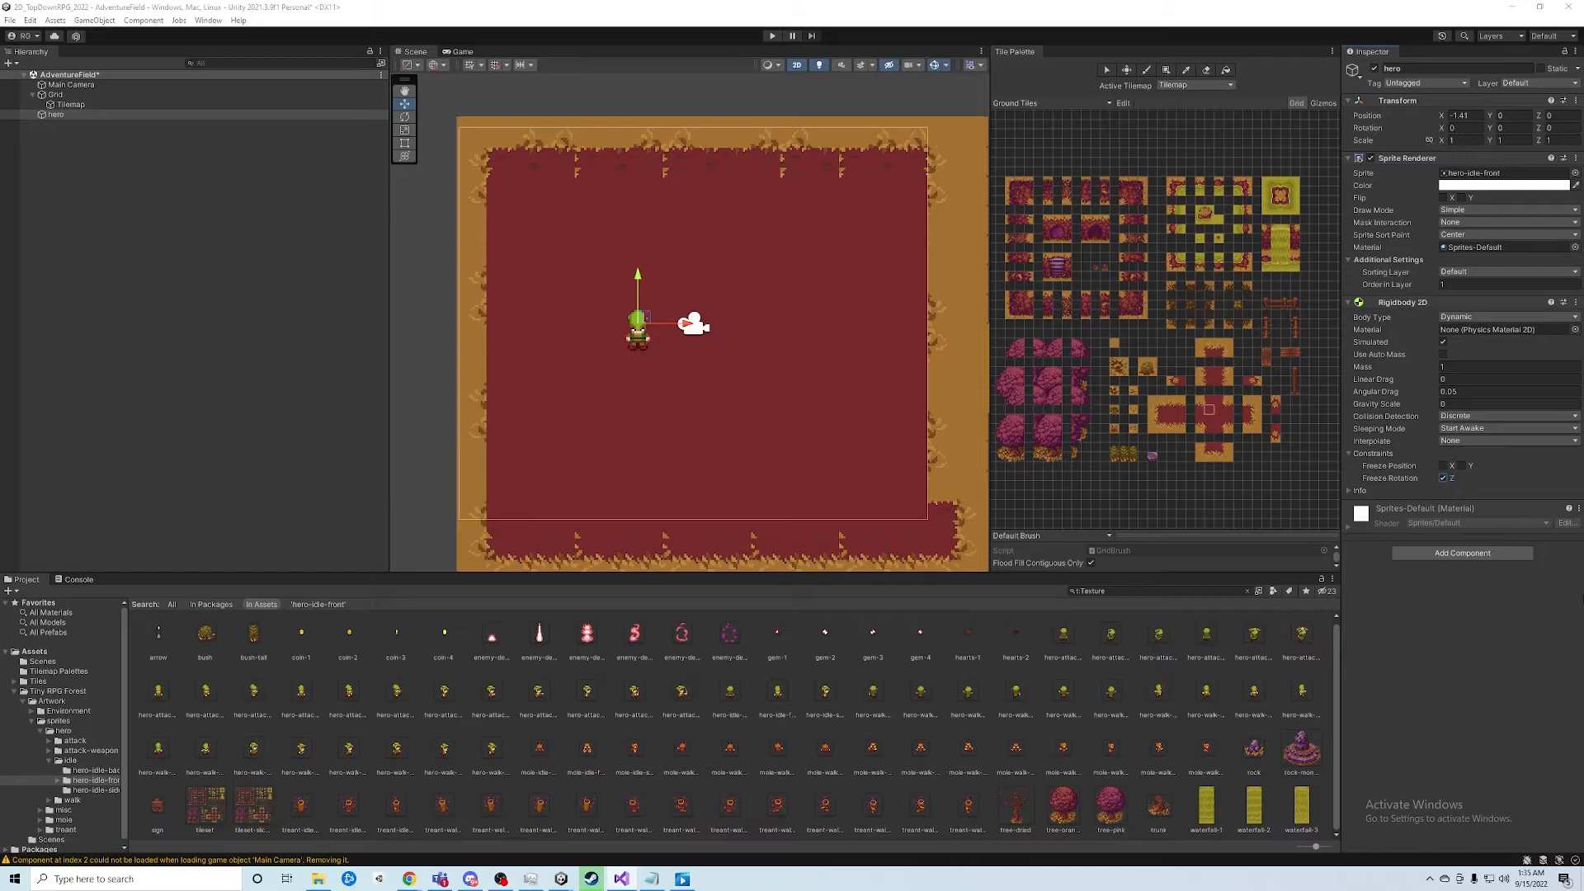
Create a new script named PlayerMovement and add it to the hero object as a component
{"action": "left_click", "coordinate": [77, 115]}
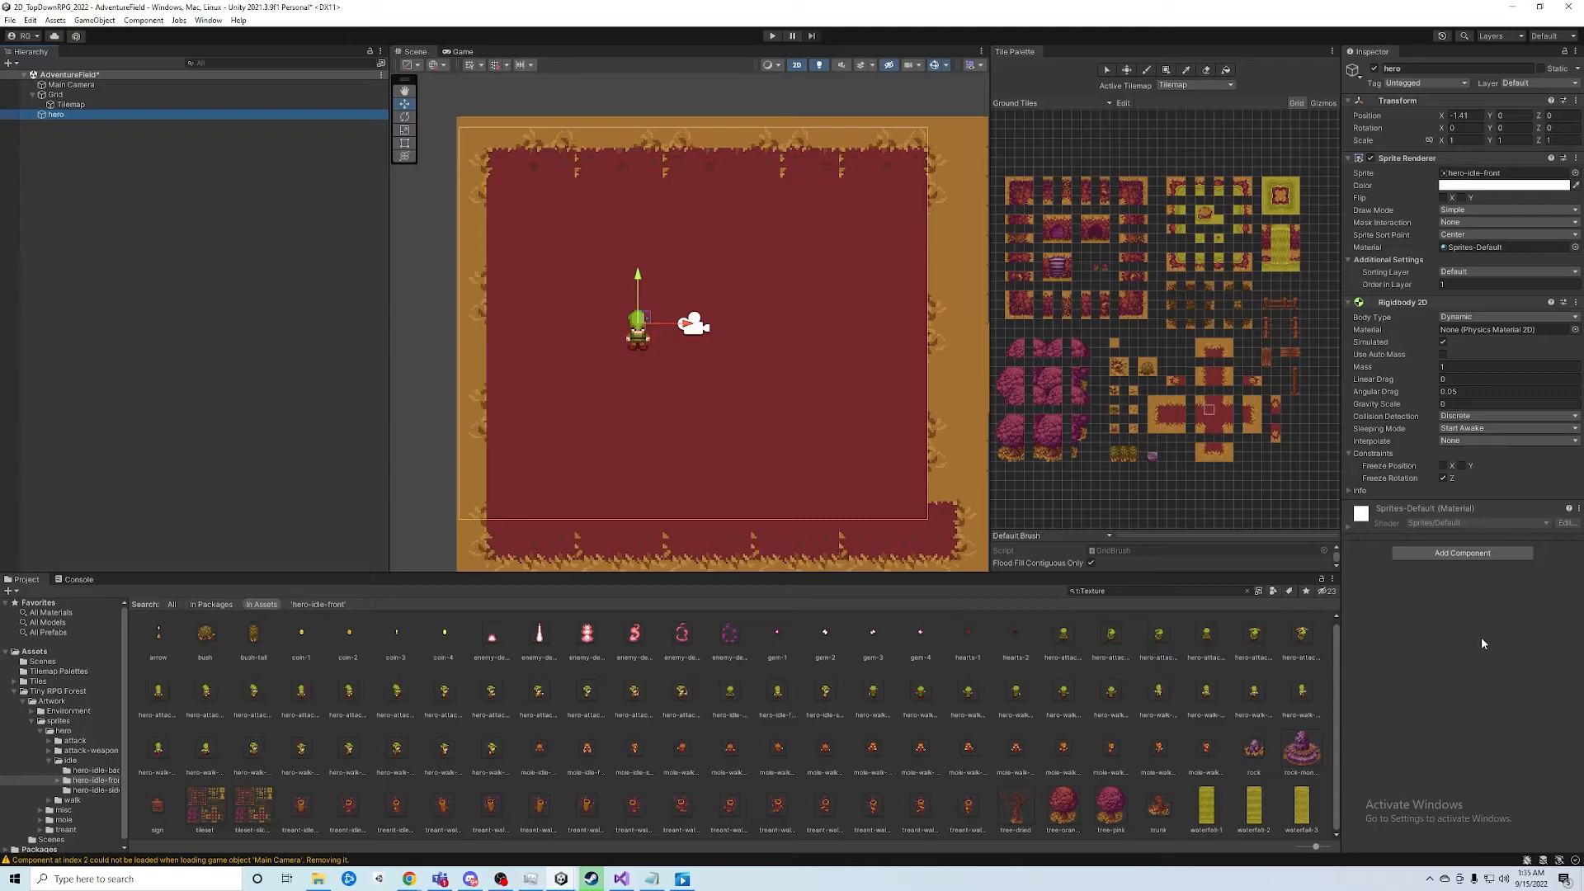
{"action": "left_click", "coordinate": [1433, 557]}
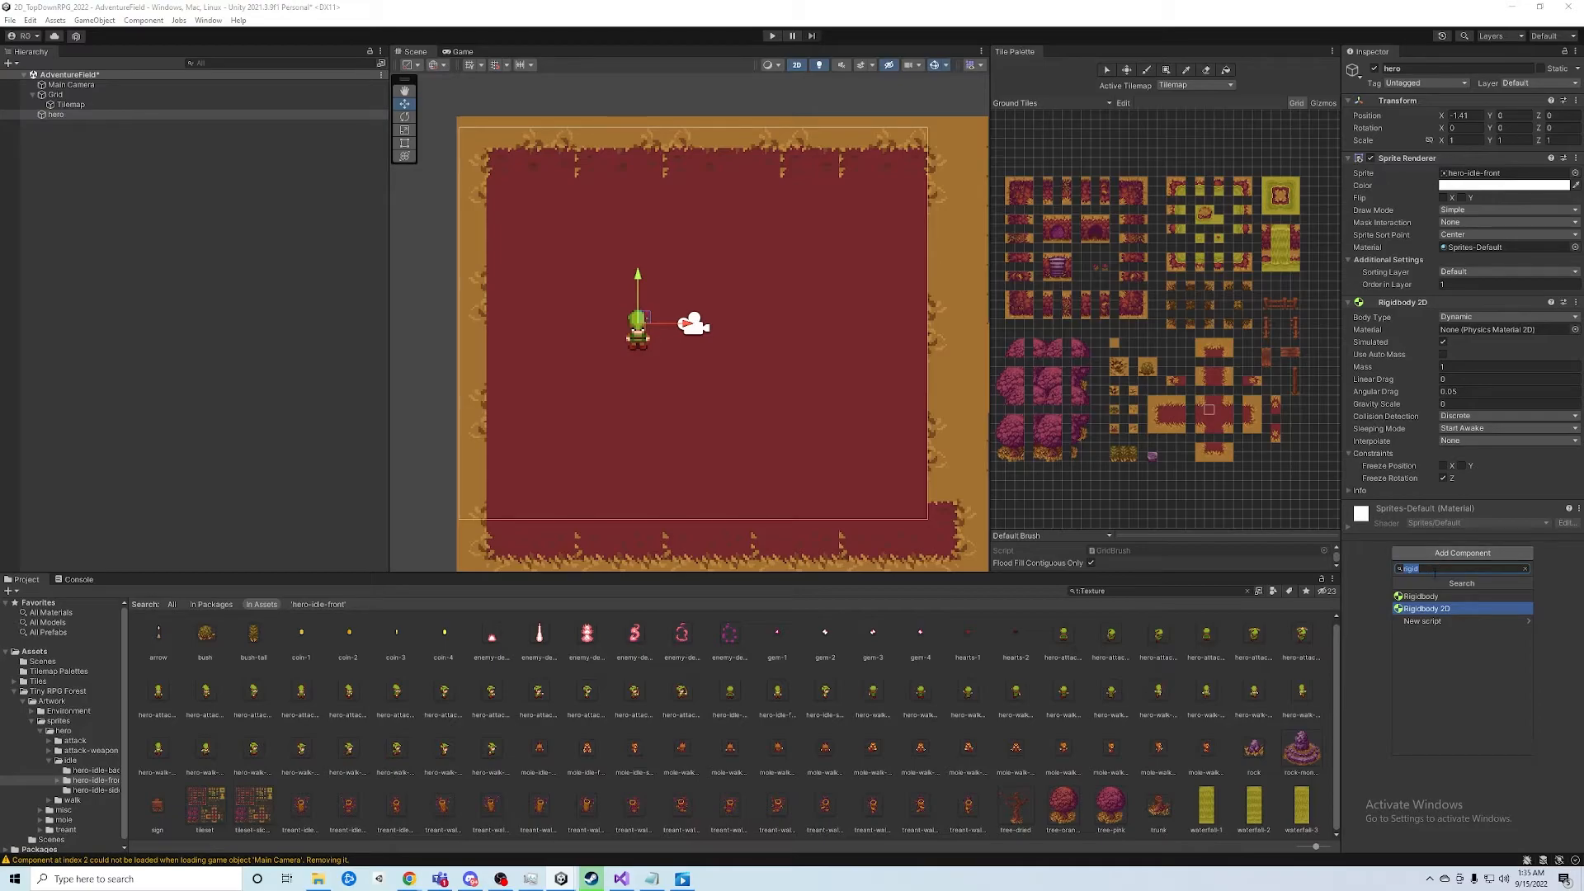
{"action": "left_click", "coordinate": [1446, 623]}
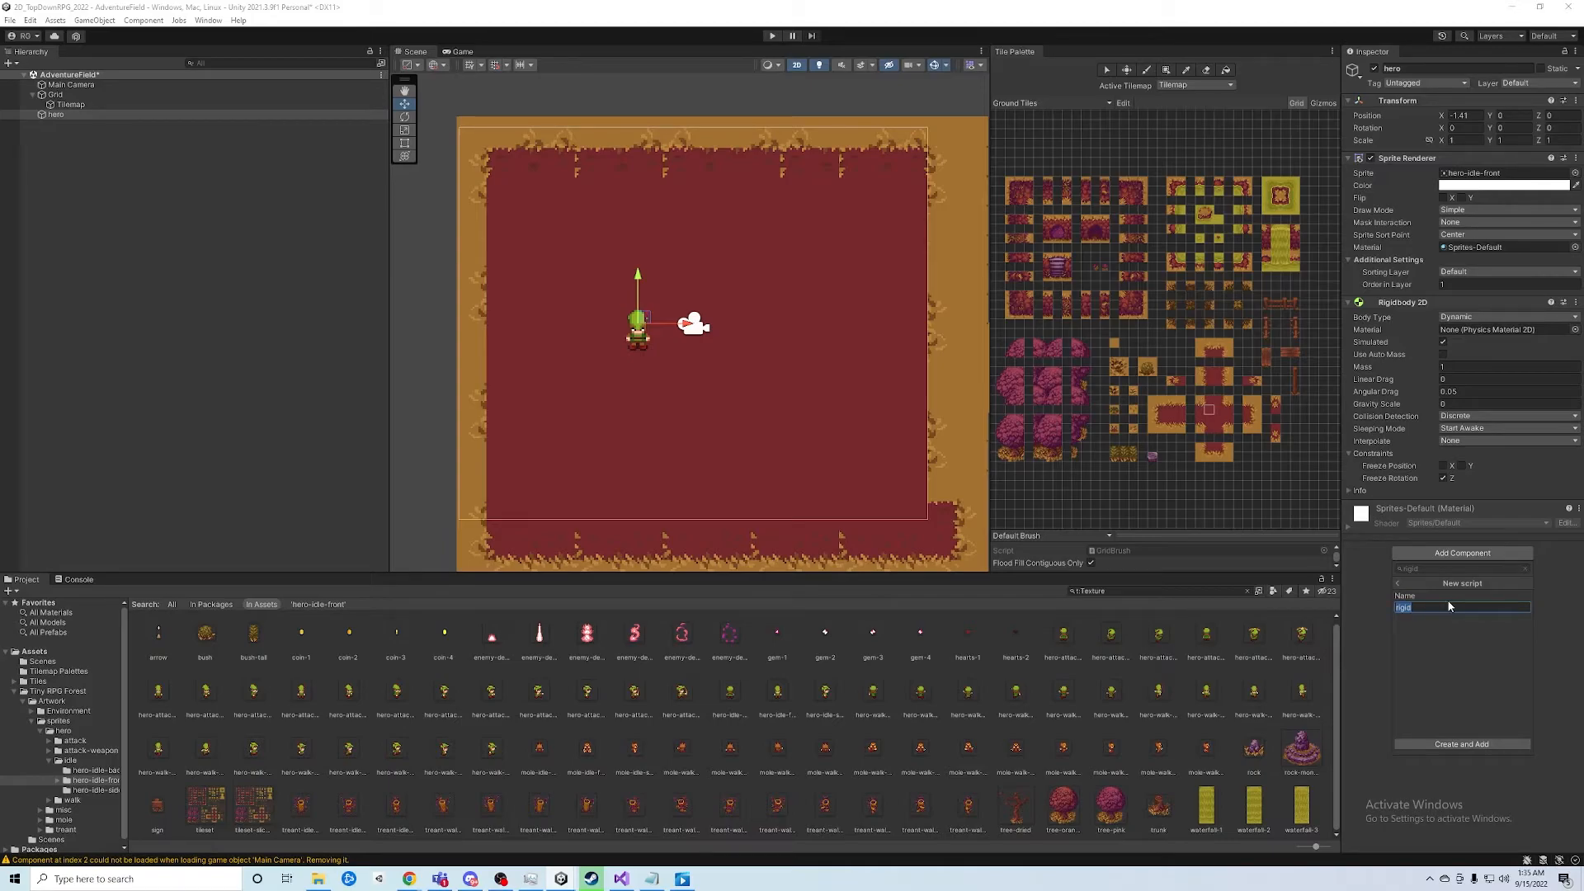
{"action": "type", "text": "PlayerMovement"}
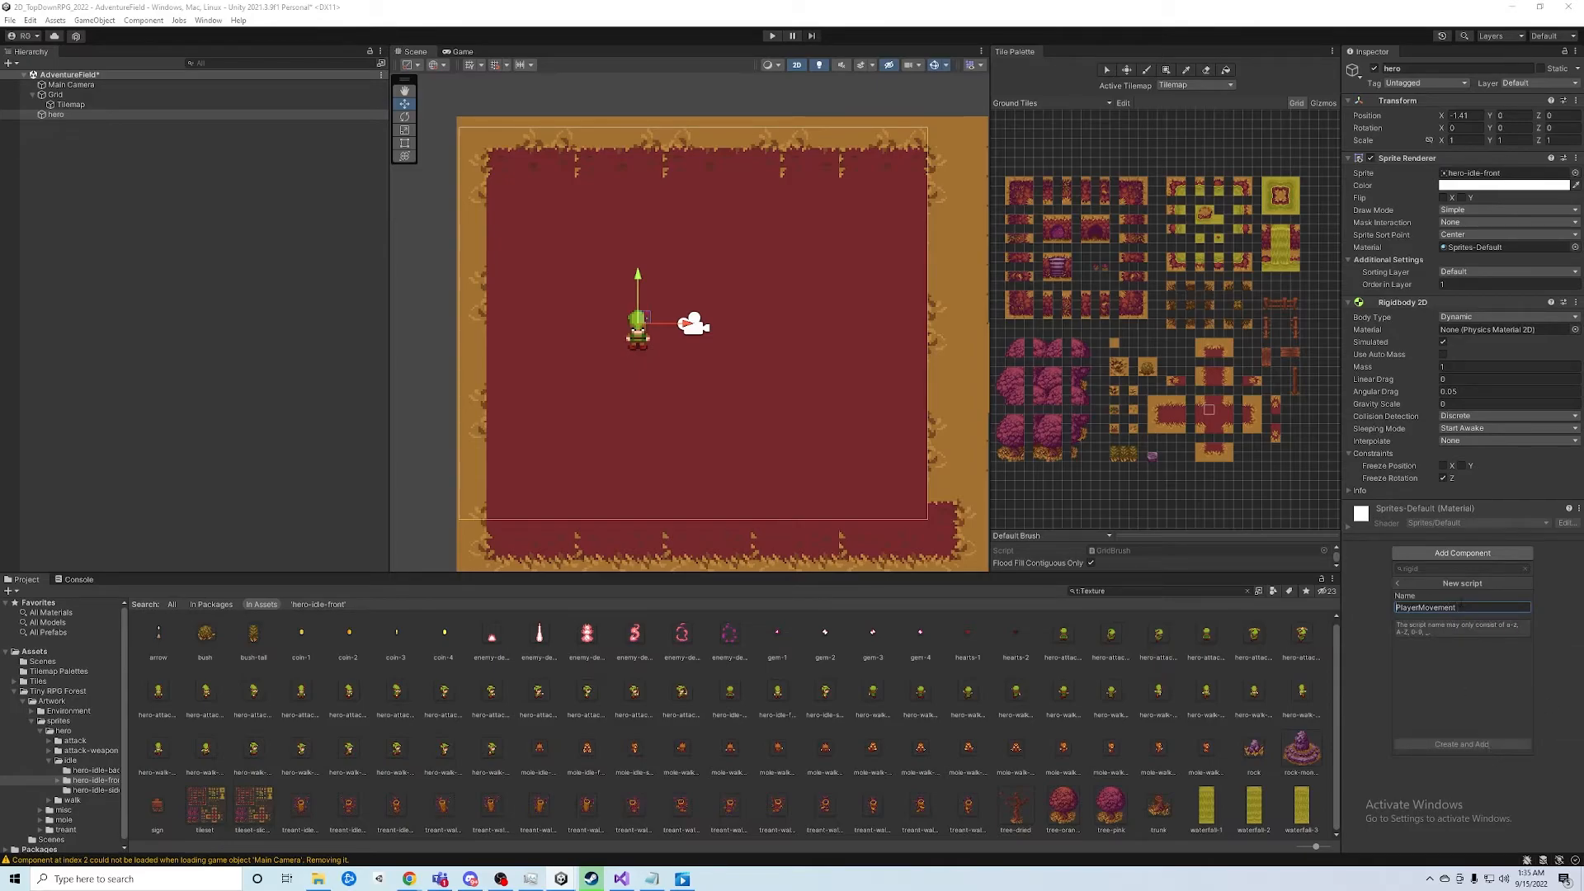
{"action": "key", "text": "BackSpace"}
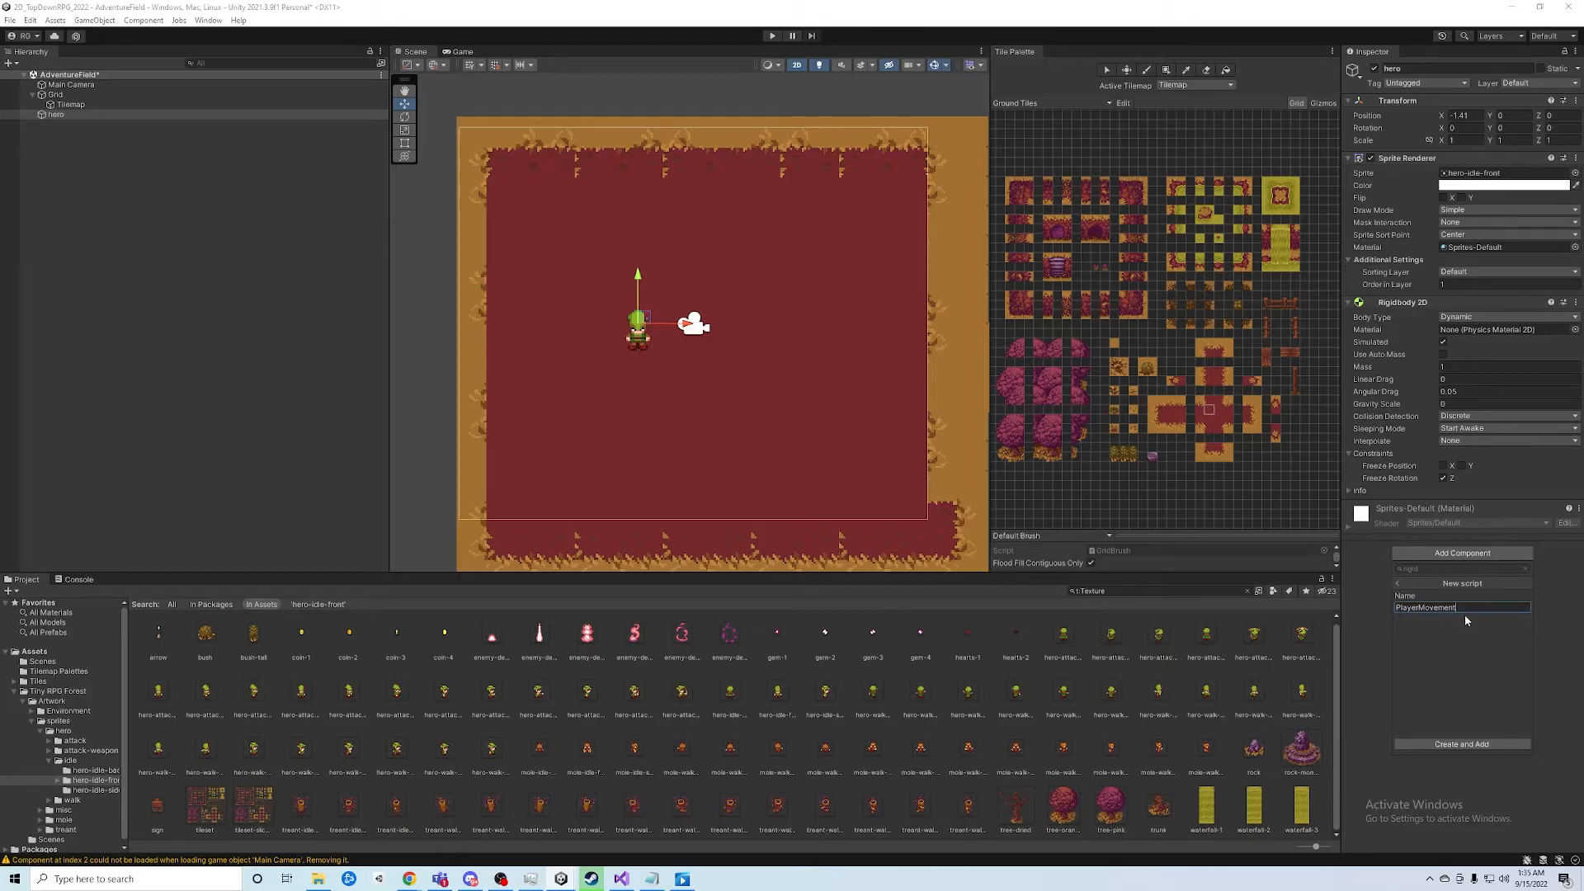
{"action": "left_click", "coordinate": [1468, 746]}
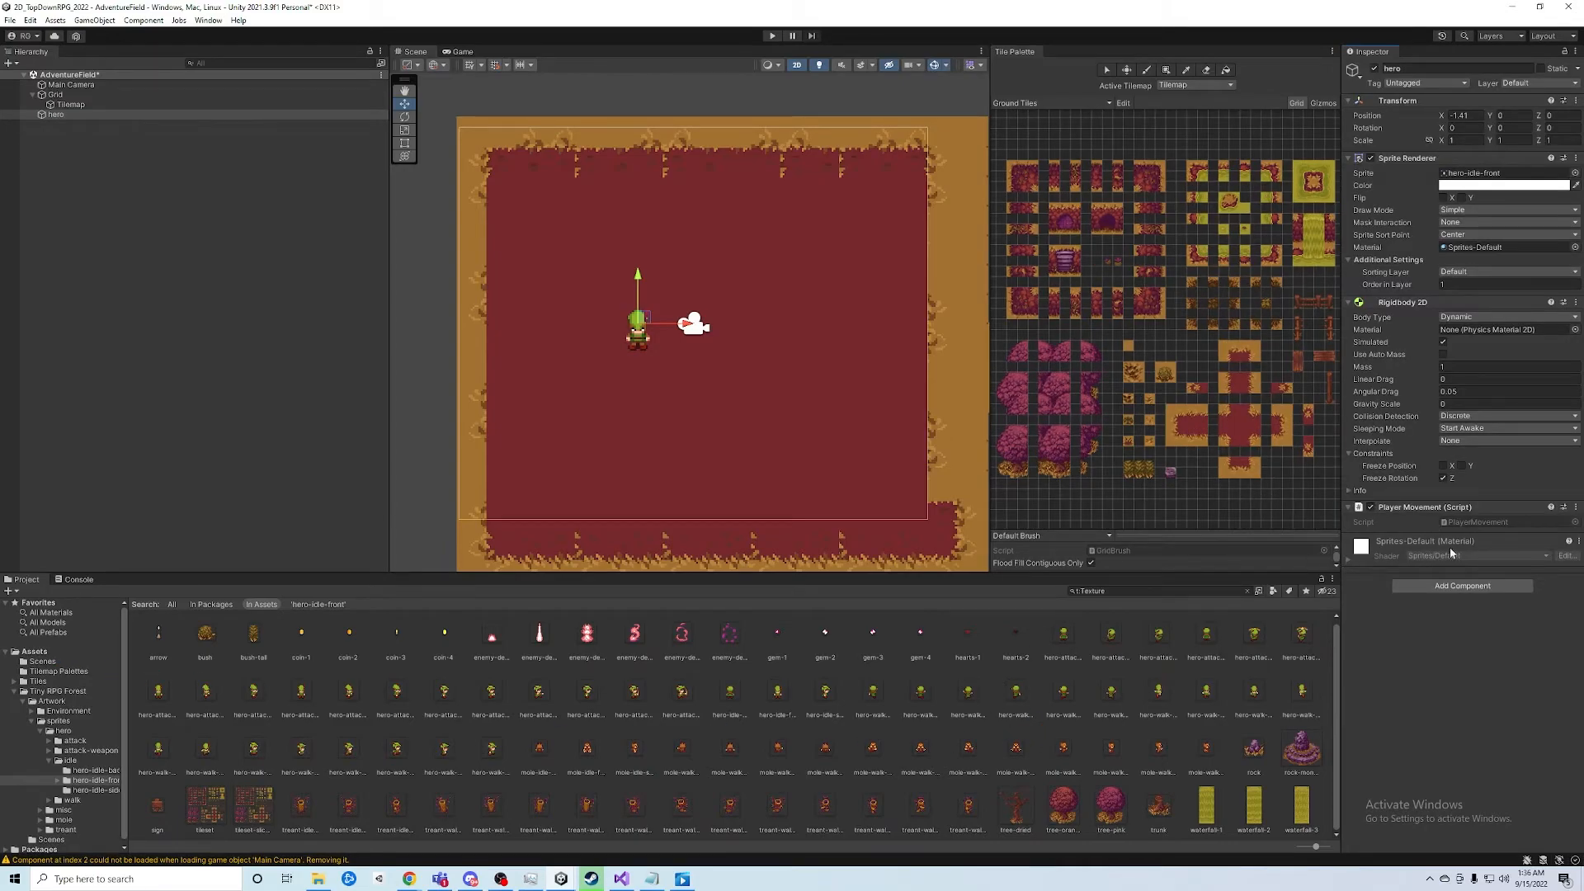
Create a Scripts folder in the project's Assets and move the PlayerMovement script into it
{"action": "left_click", "coordinate": [42, 656]}
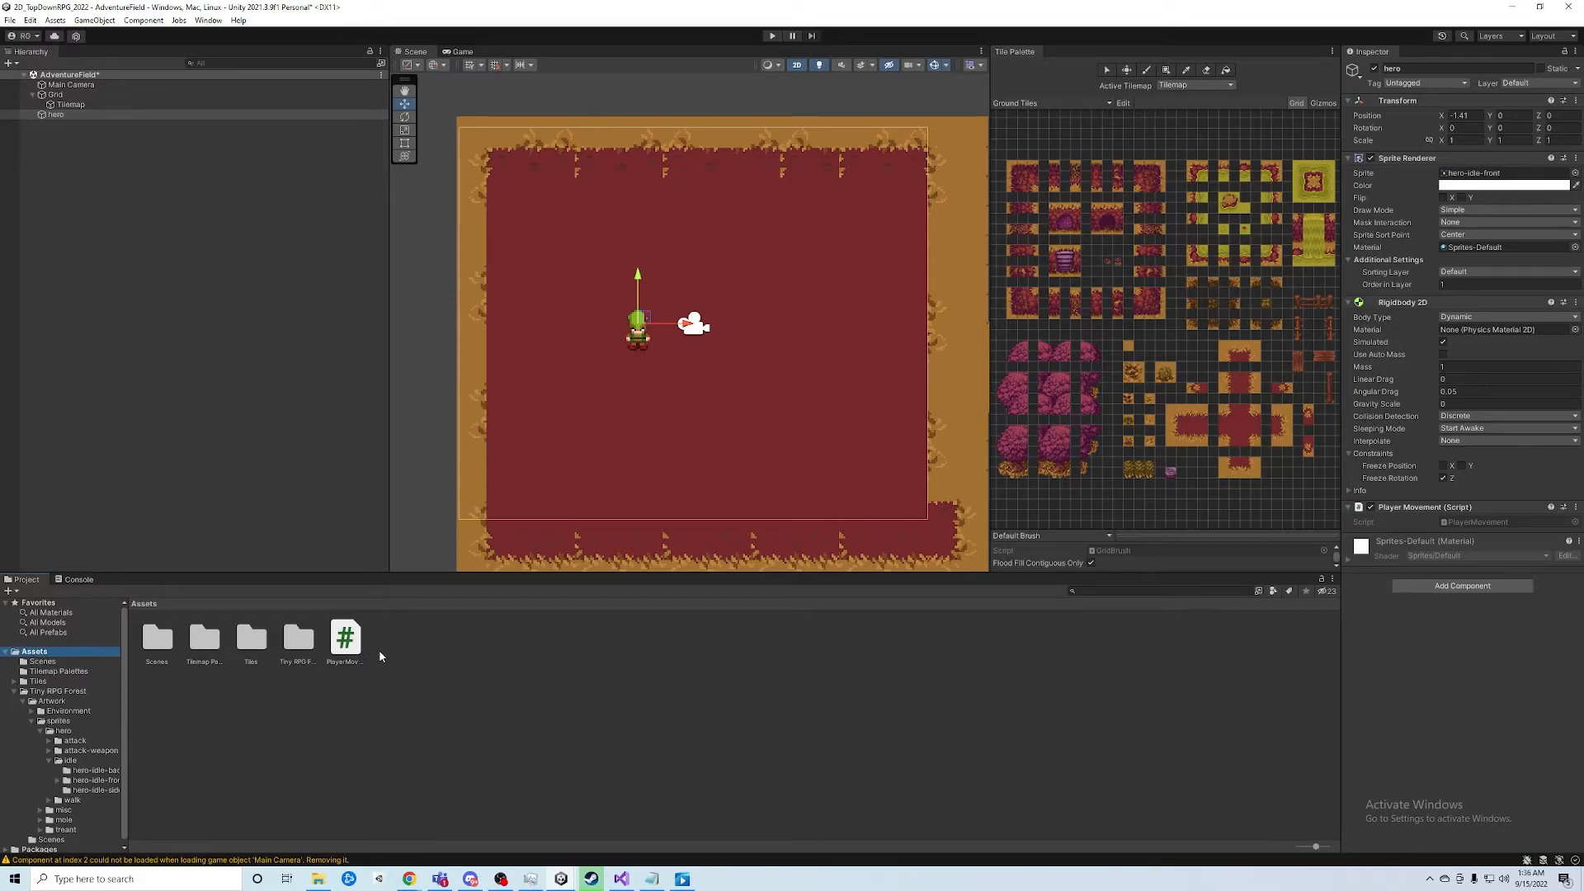
{"action": "left_click", "coordinate": [347, 642]}
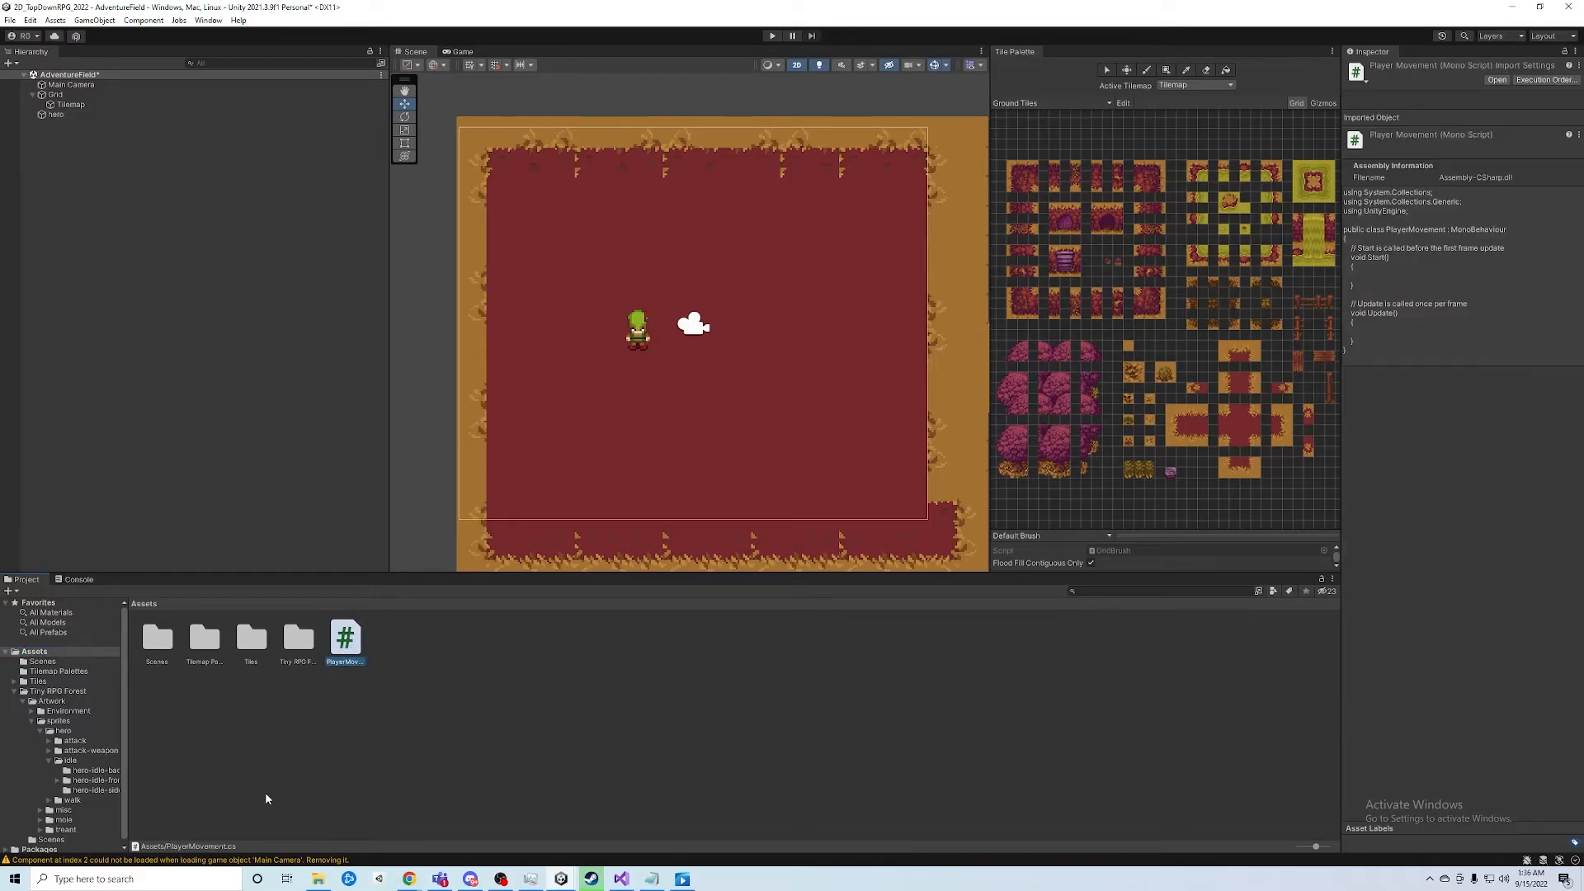
{"action": "right_click", "coordinate": [246, 705]}
{"action": "left_click", "coordinate": [219, 717]}
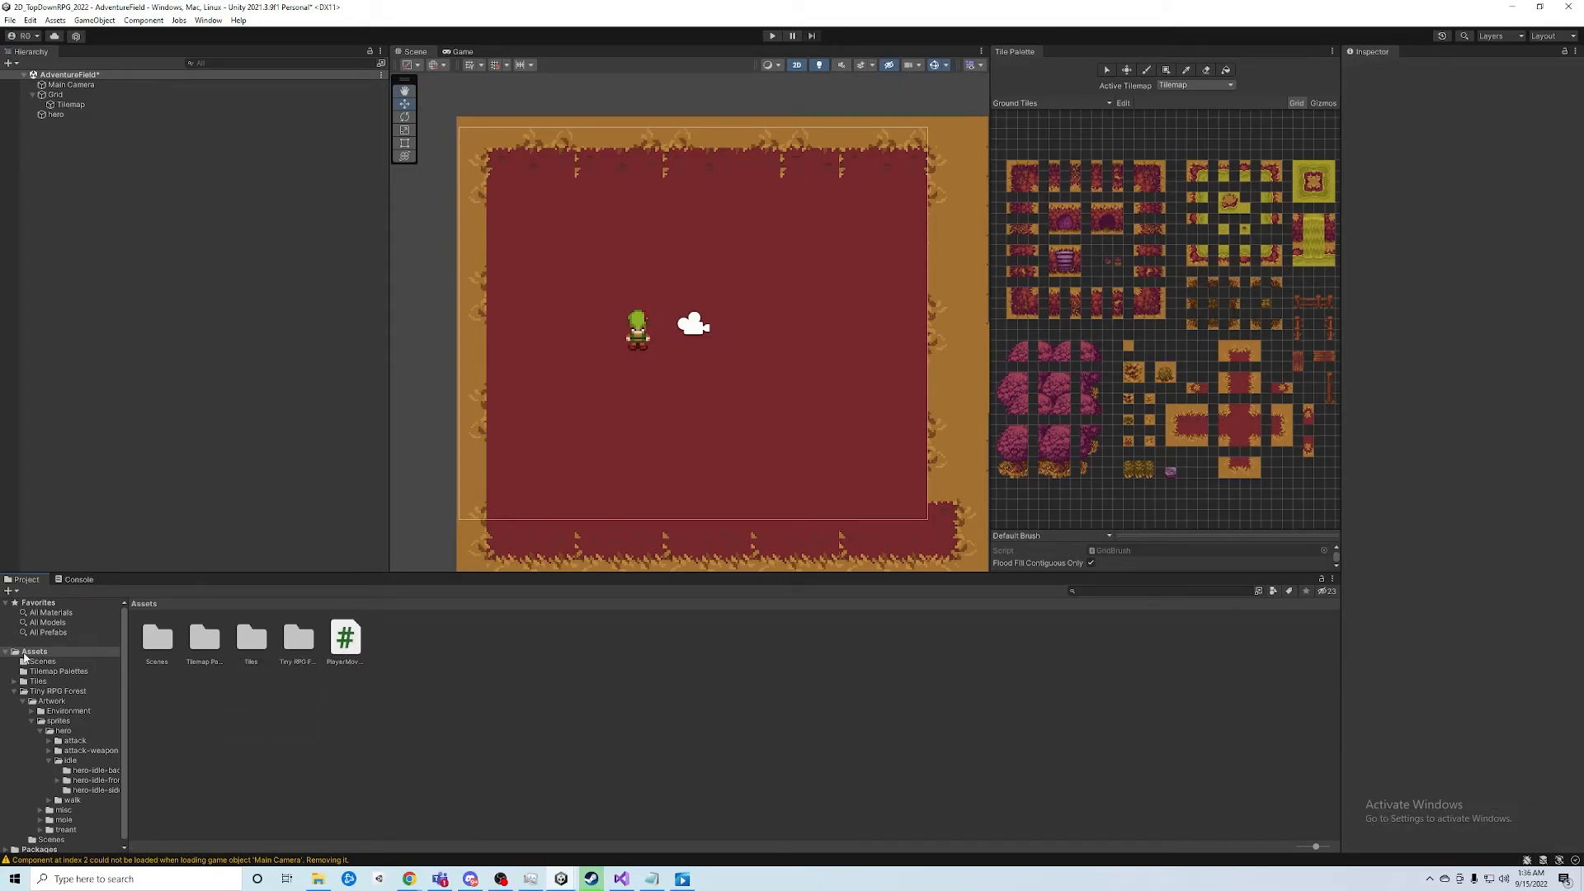
{"action": "right_click", "coordinate": [325, 718]}
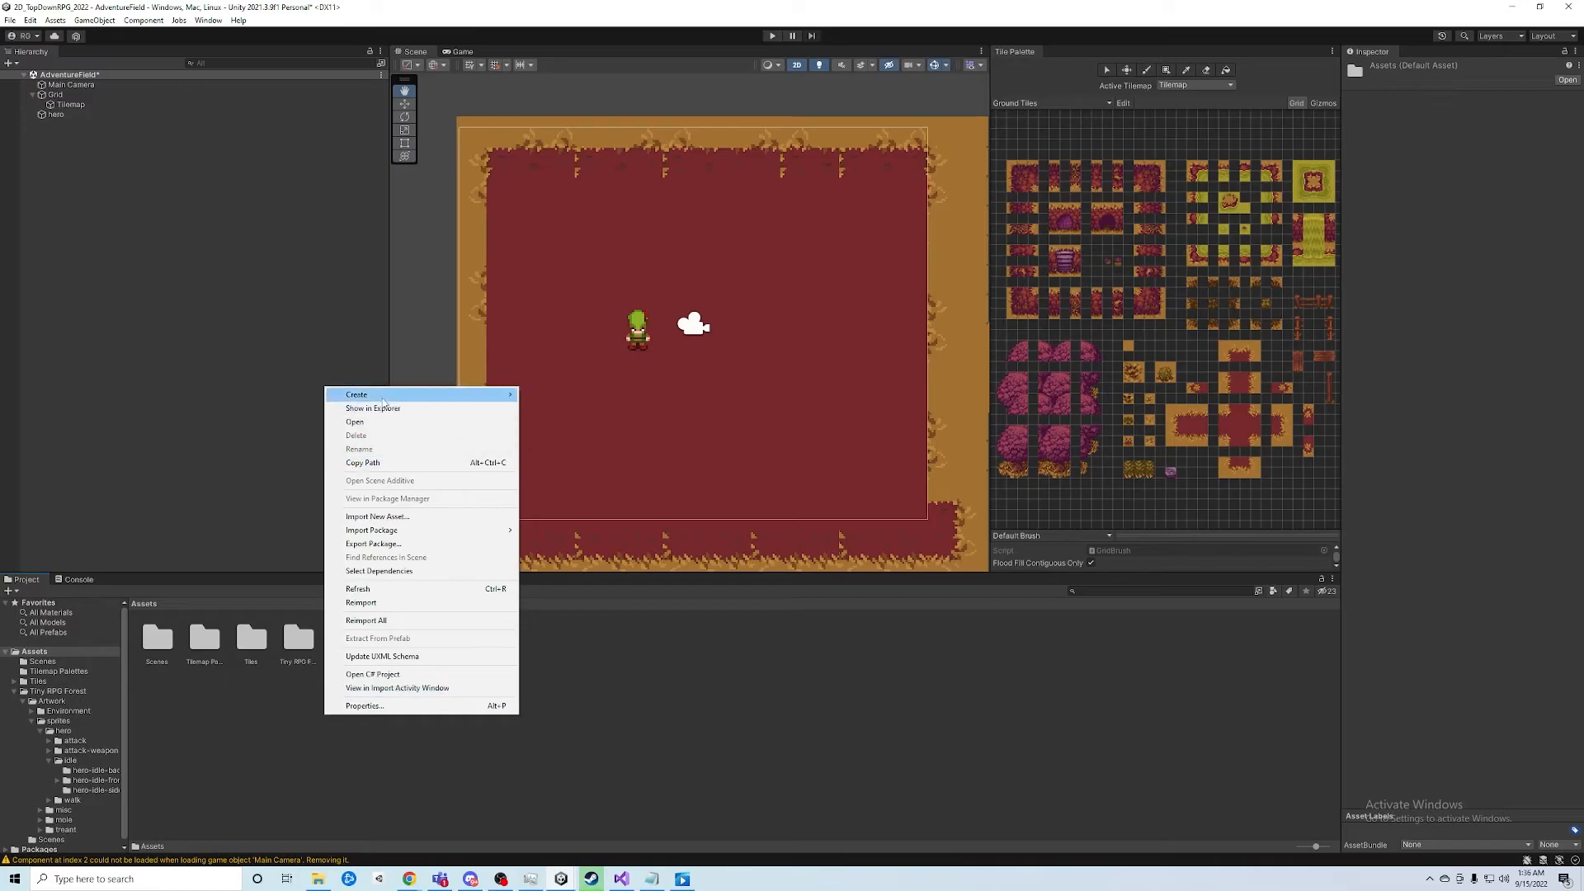
{"action": "mouse_move", "coordinate": [462, 395]}
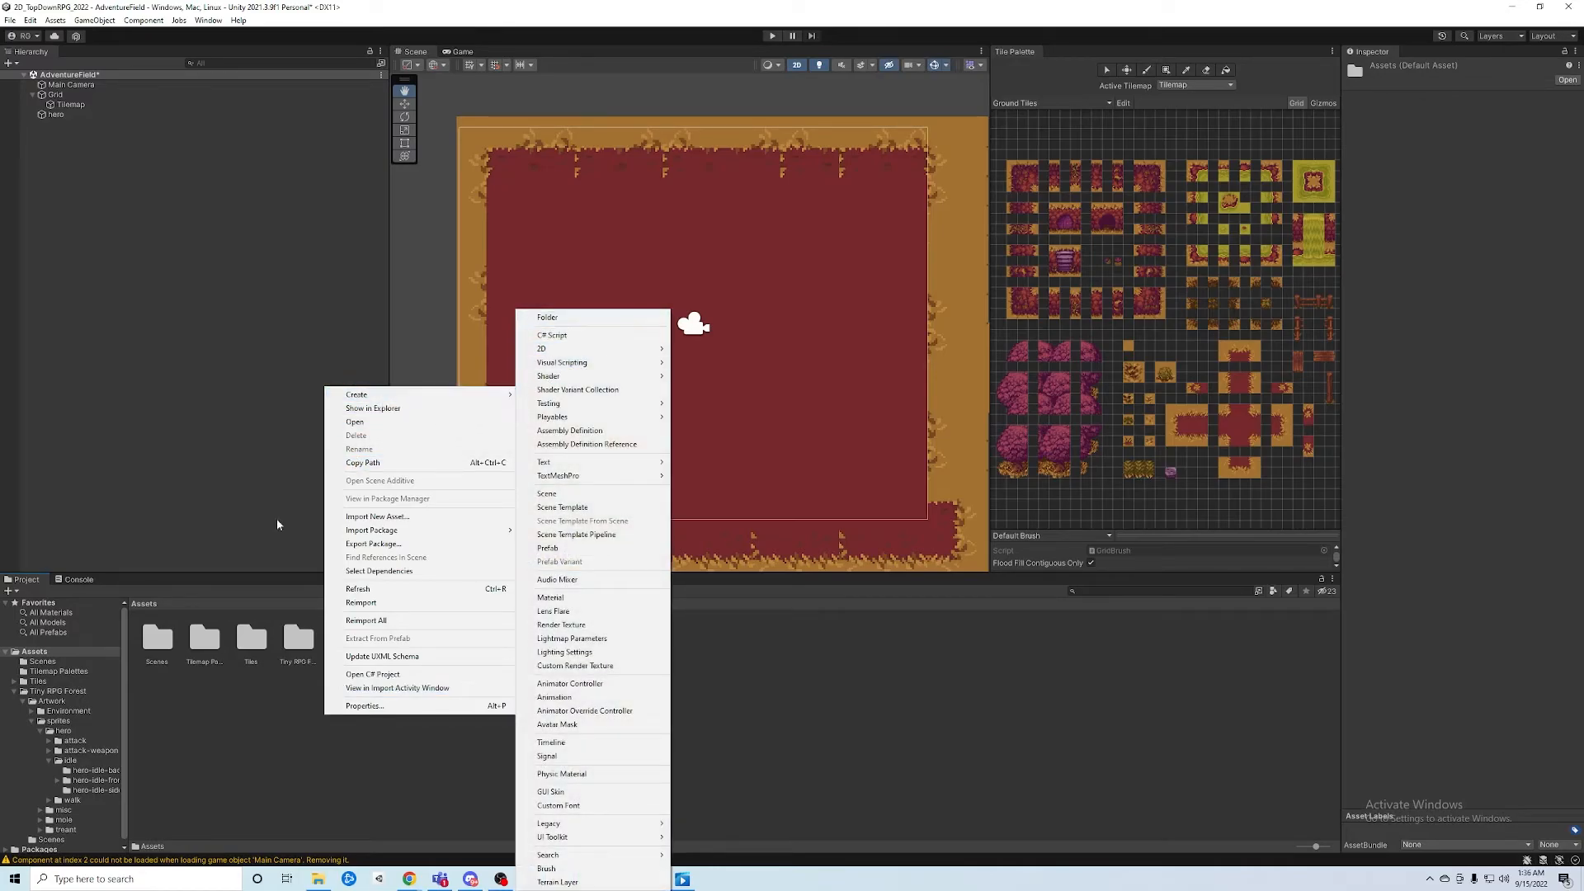
{"action": "left_click", "coordinate": [226, 731]}
{"action": "right_click", "coordinate": [253, 716]}
{"action": "mouse_move", "coordinate": [363, 395]}
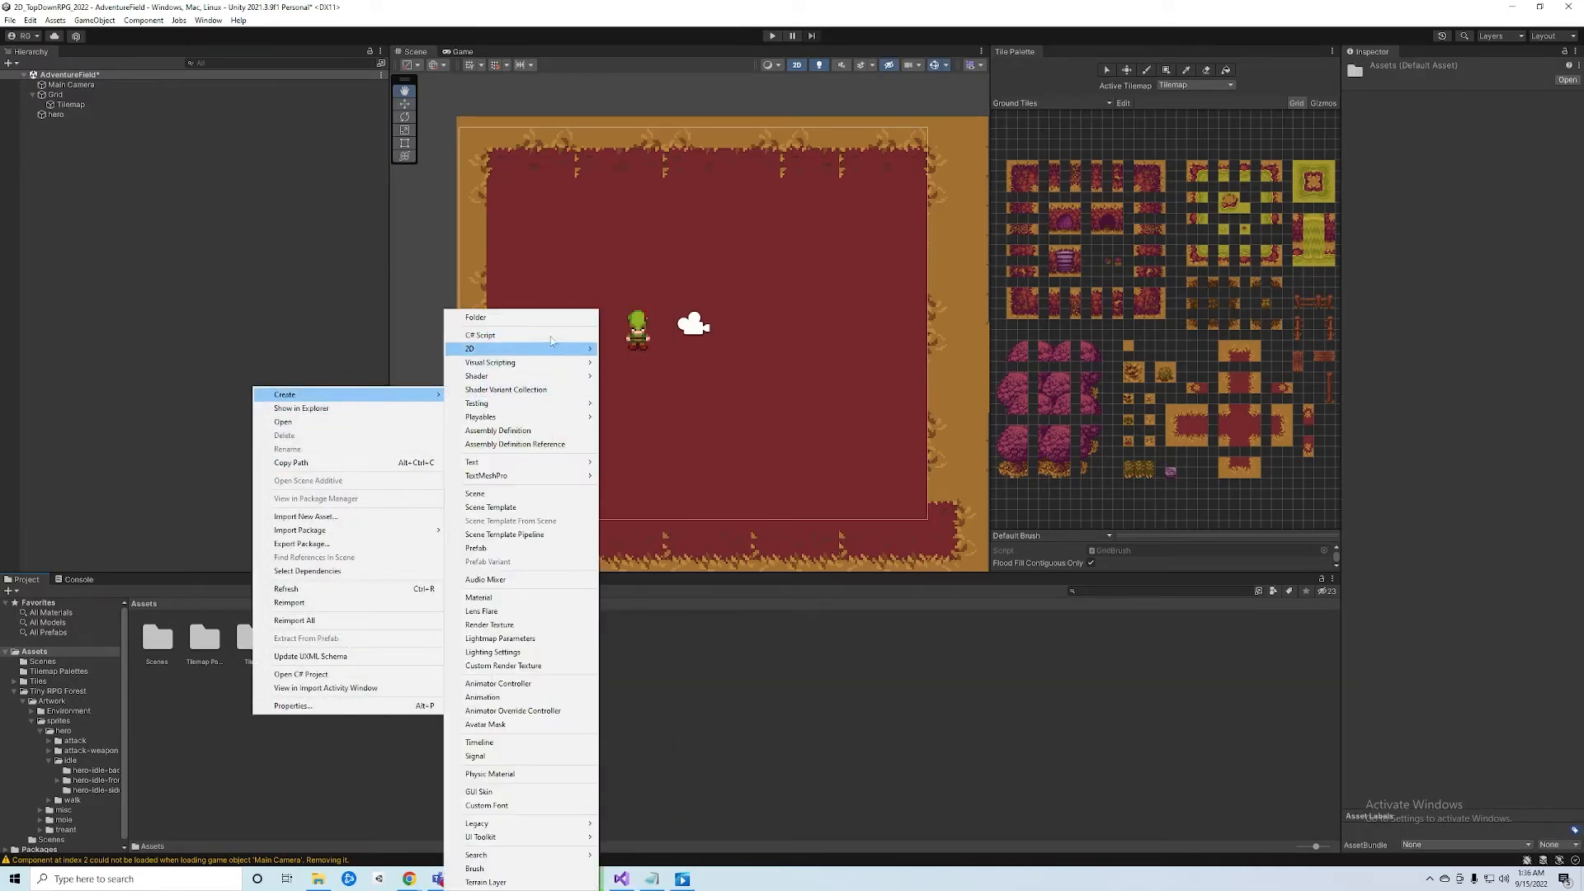
{"action": "left_click", "coordinate": [470, 318]}
{"action": "type", "text": "Scripts"}
{"action": "key", "text": "Return"}
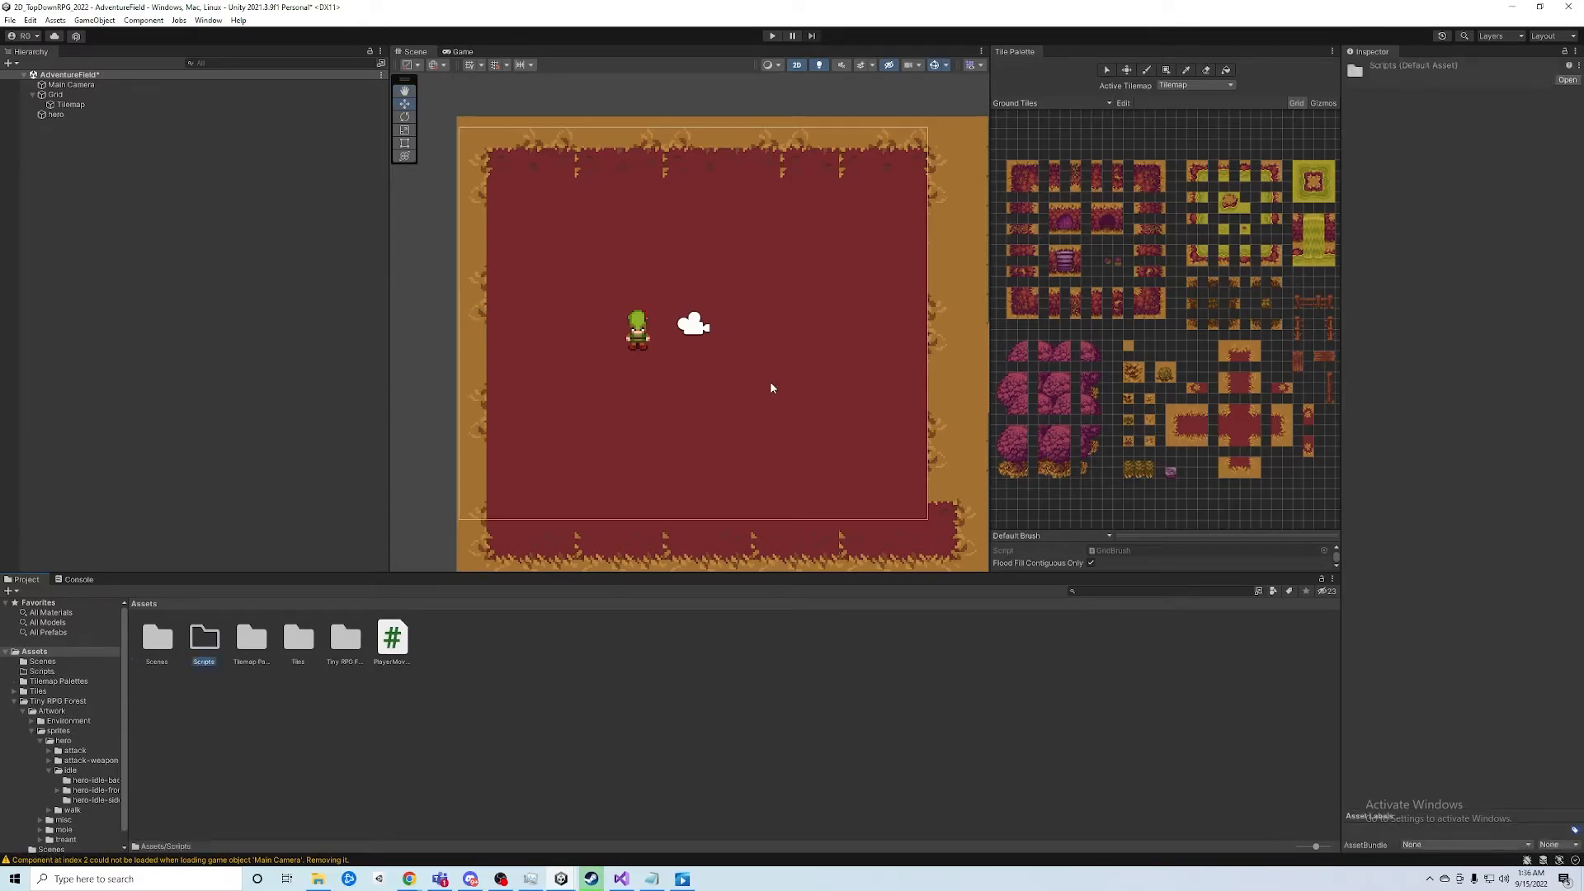
{"action": "left_click_drag", "start_coordinate": [385, 652], "coordinate": [205, 640]}
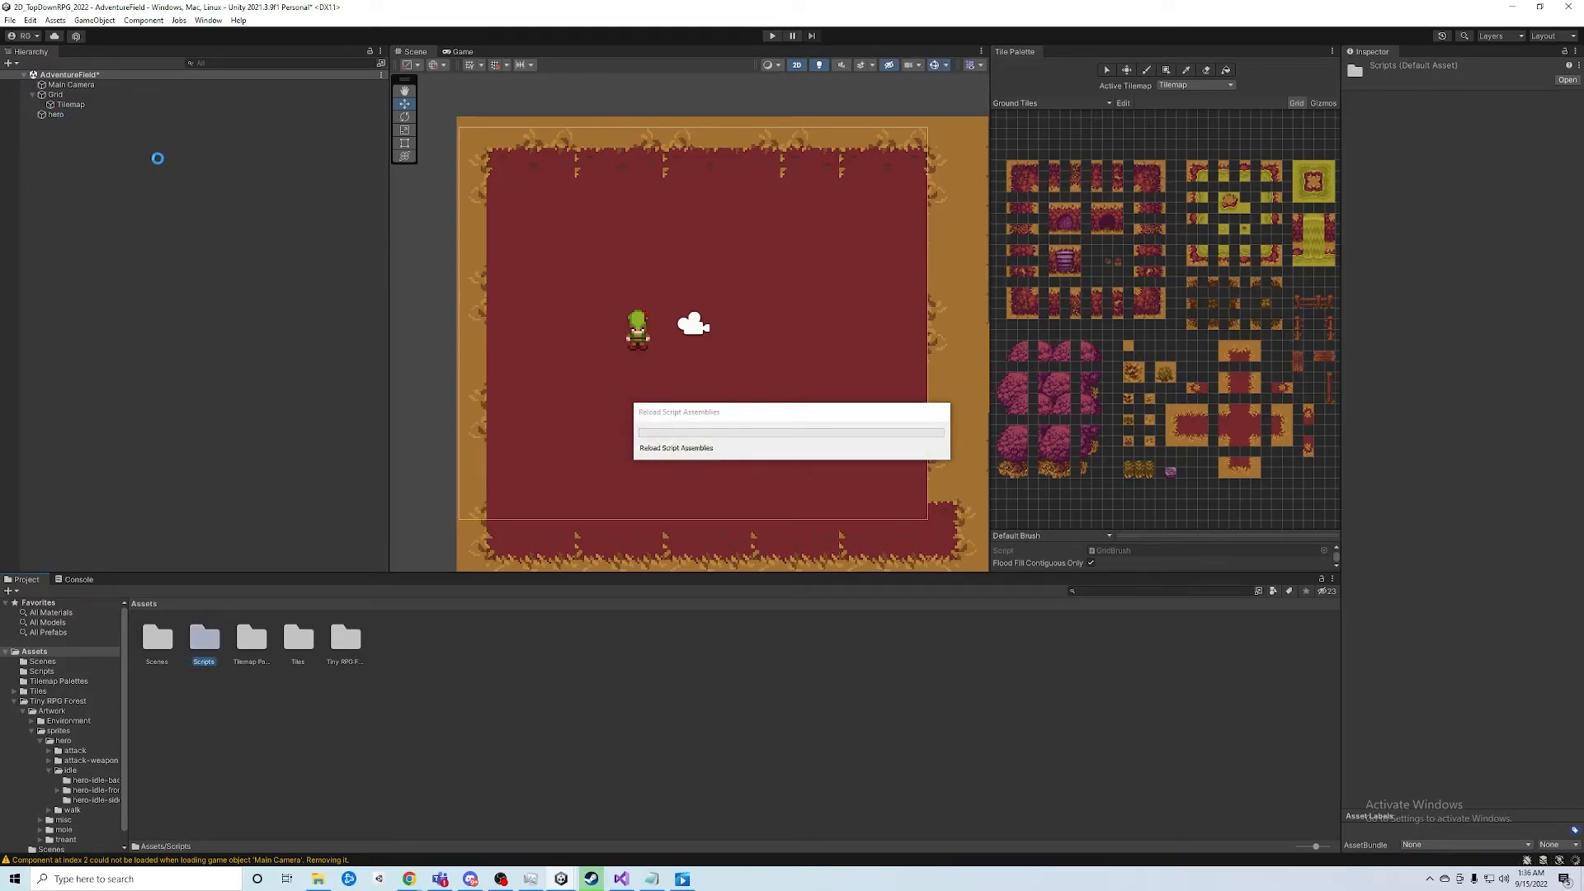
Open the hero's PlayerMovement script in Visual Studio to view its code, and return to Unity
{"action": "left_click", "coordinate": [83, 115]}
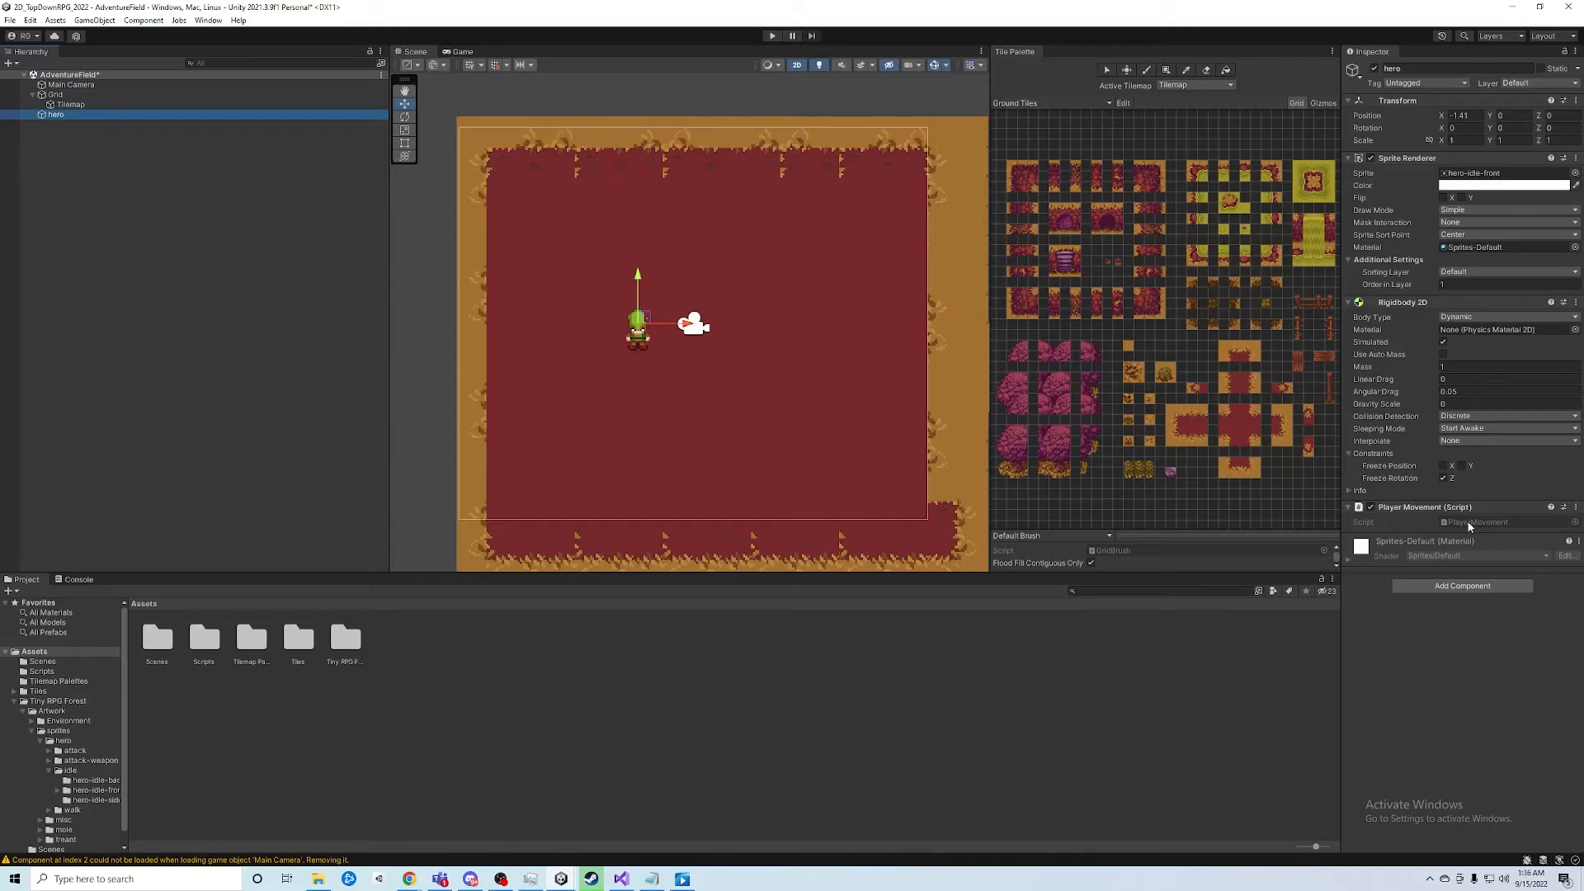
{"action": "double_click", "coordinate": [1469, 522]}
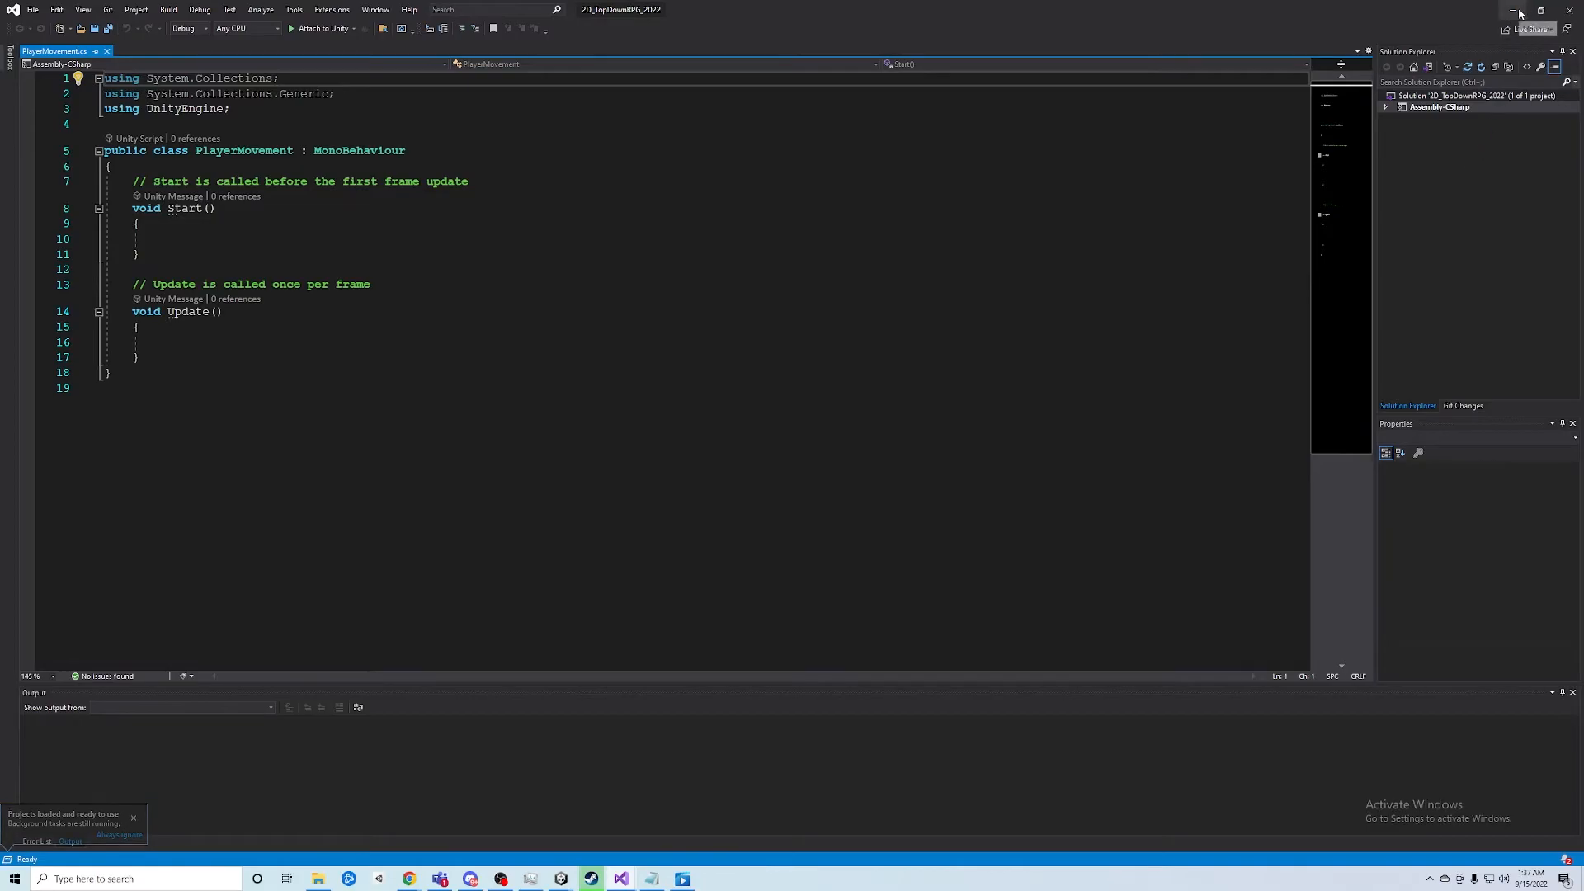
{"action": "left_click", "coordinate": [1512, 10]}
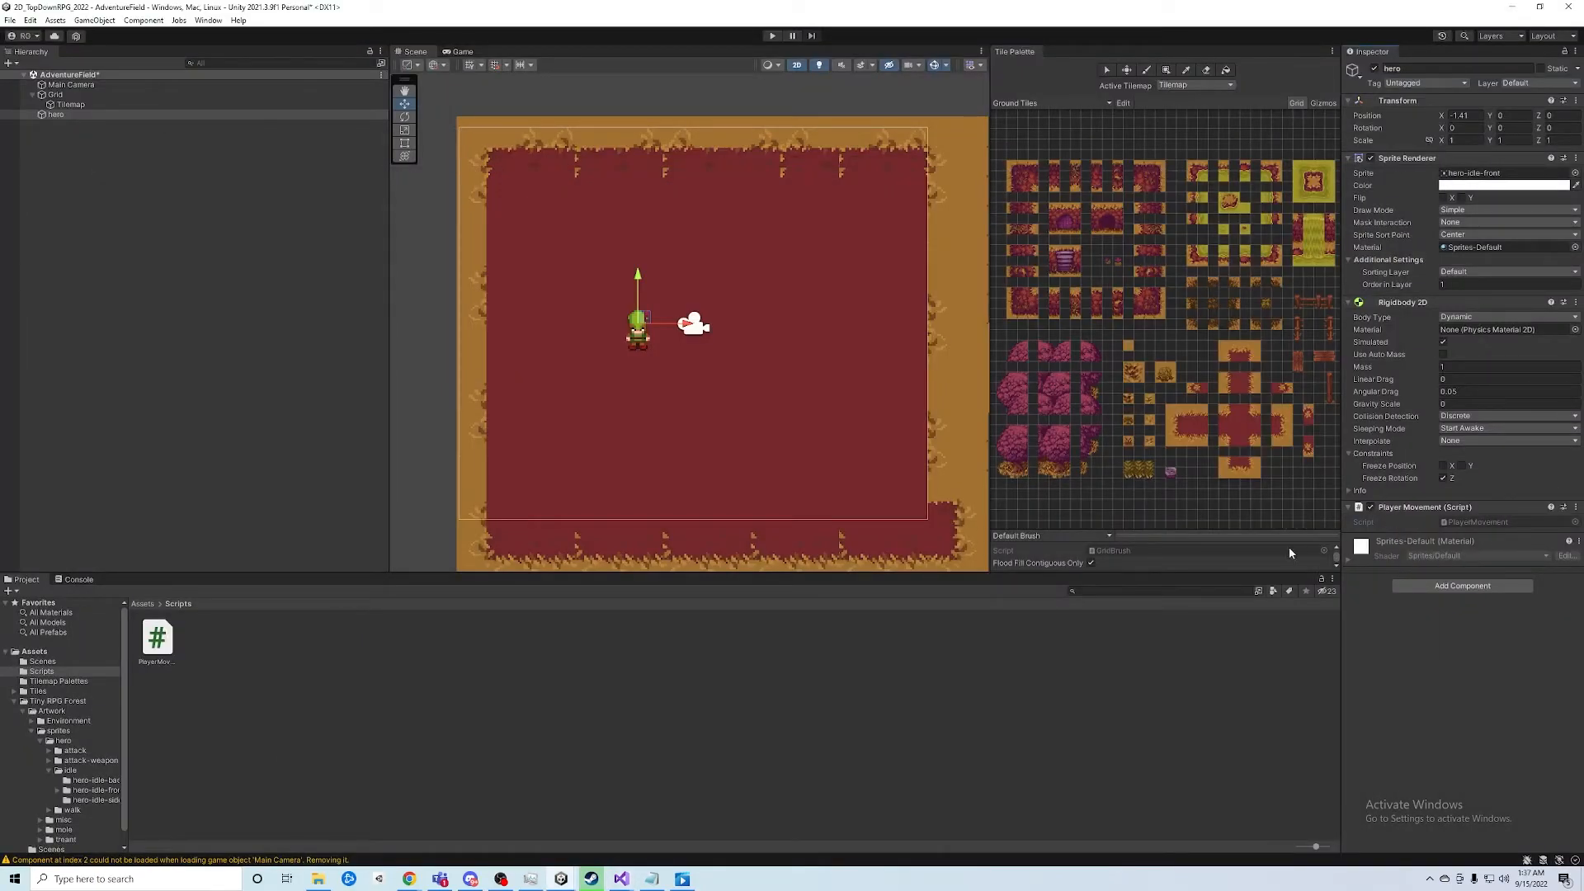
Check which External Script Editor is set in the External Tools preferences, then close the preferences
{"action": "left_click", "coordinate": [31, 20]}
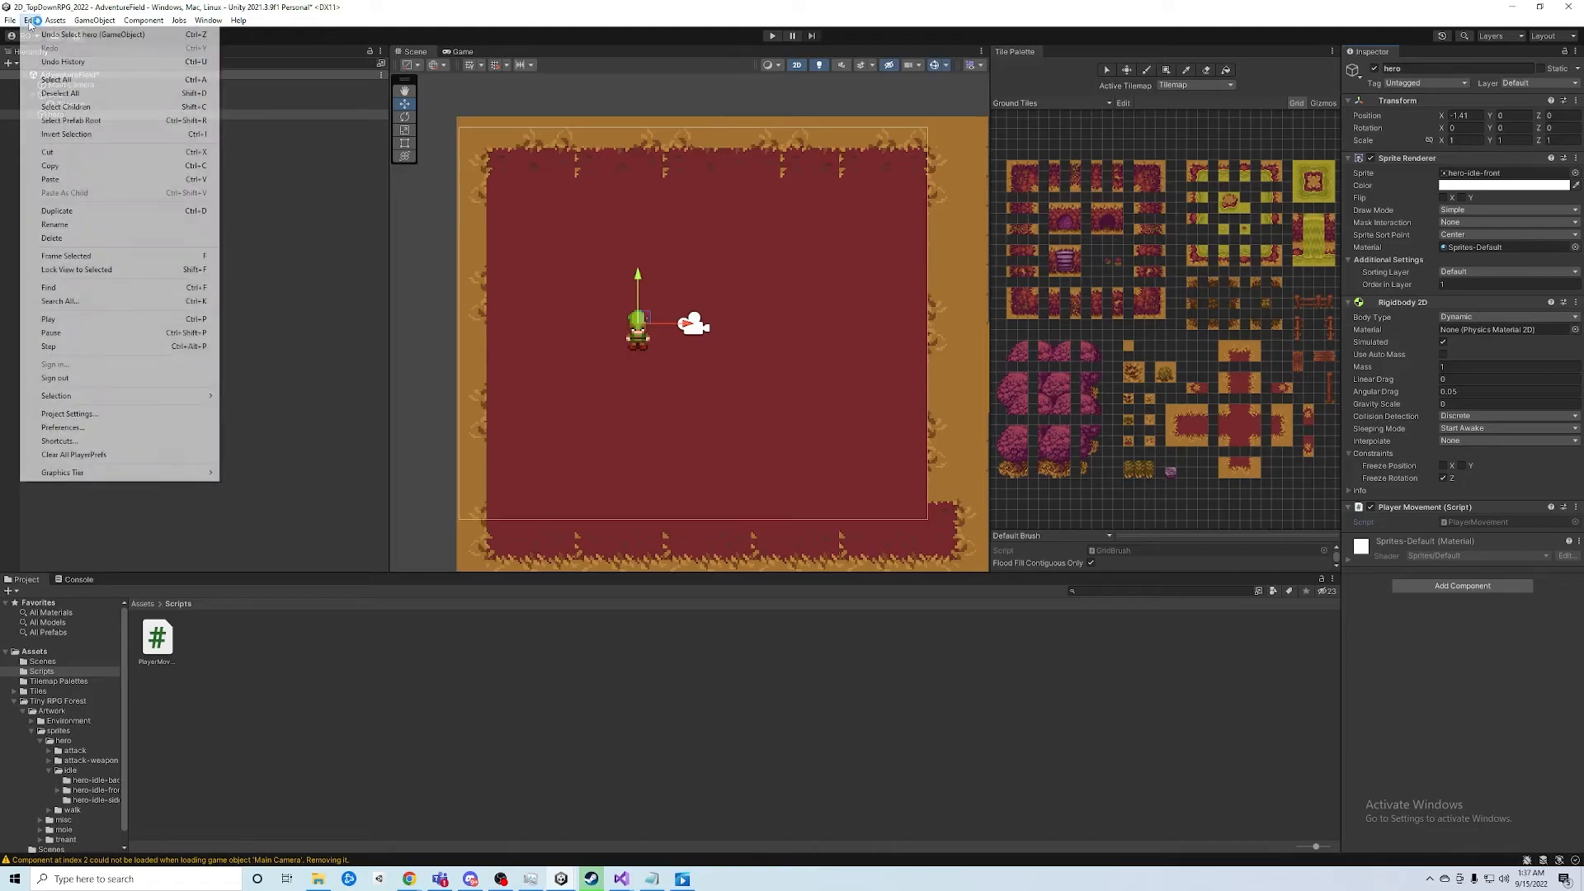
{"action": "left_click", "coordinate": [94, 429]}
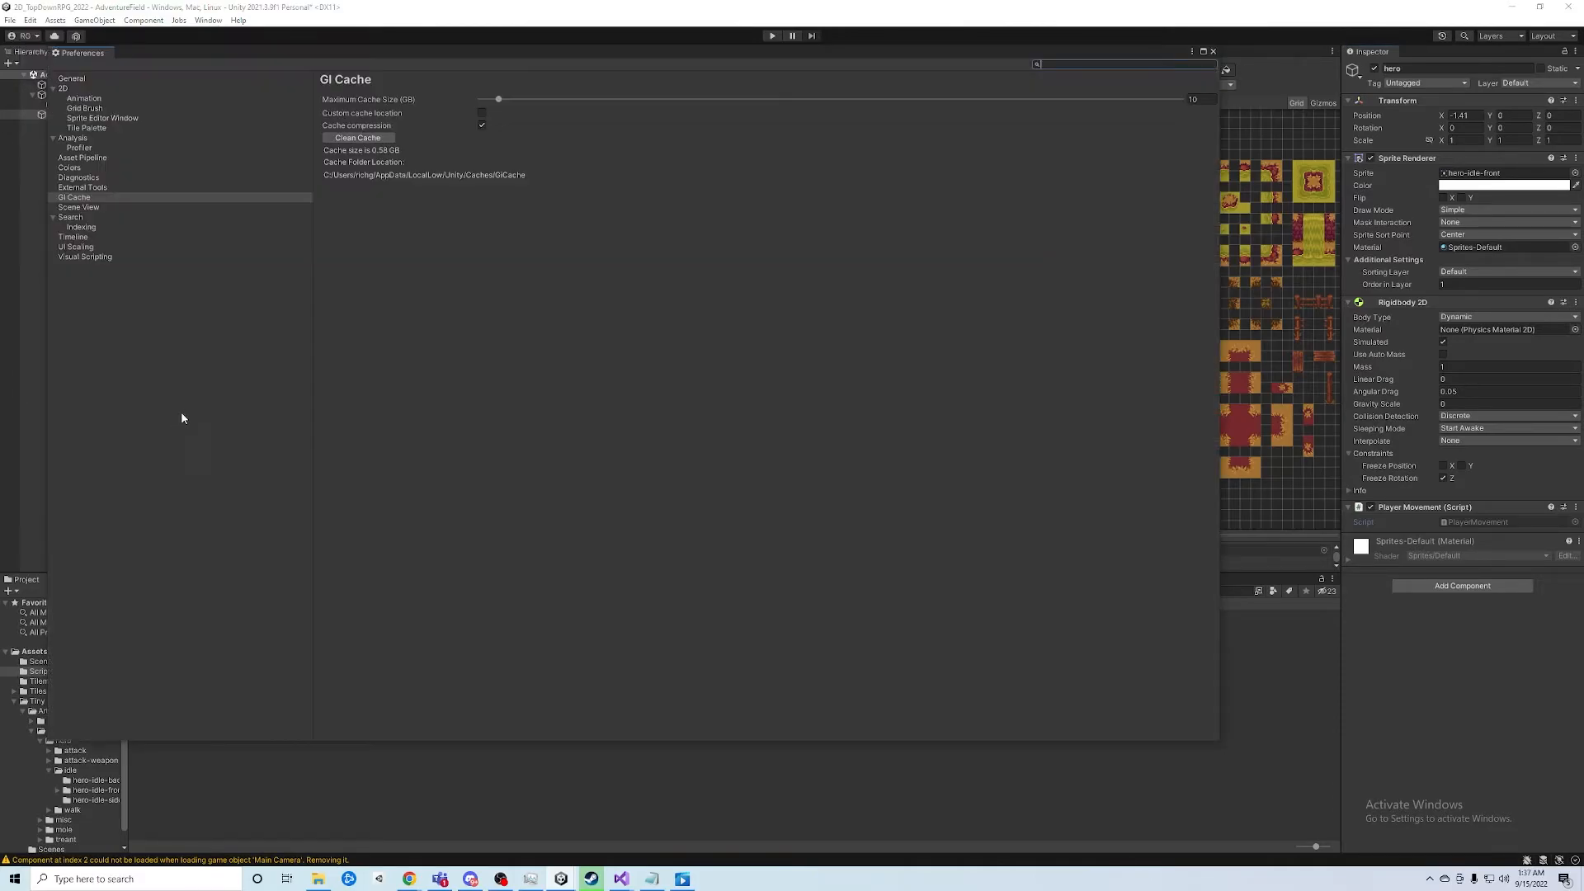
{"action": "left_click", "coordinate": [78, 188]}
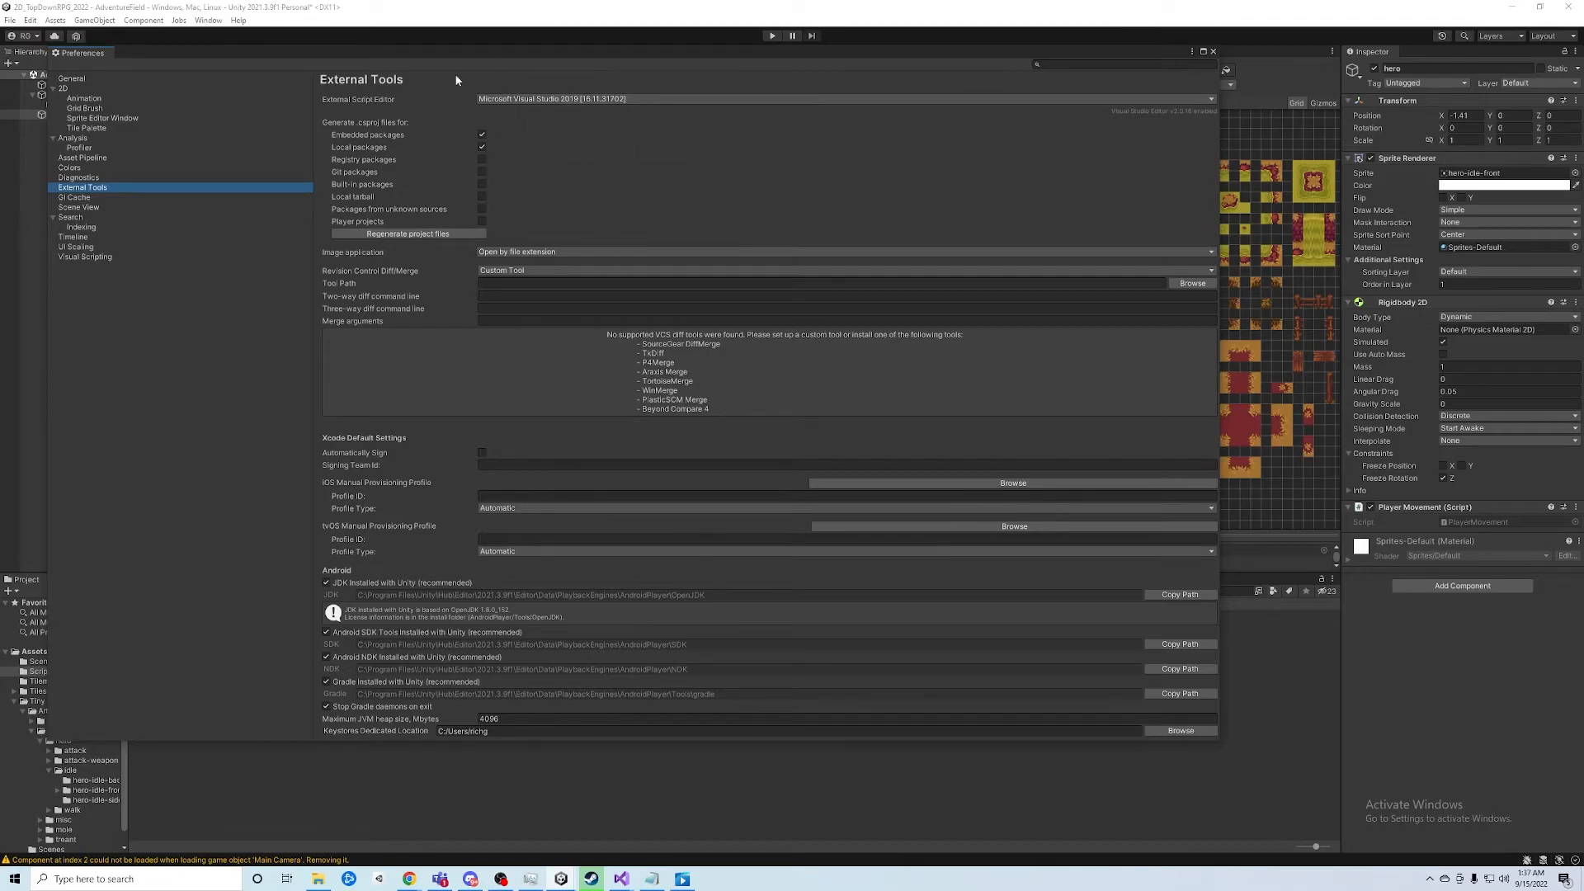
{"action": "left_click", "coordinate": [674, 98]}
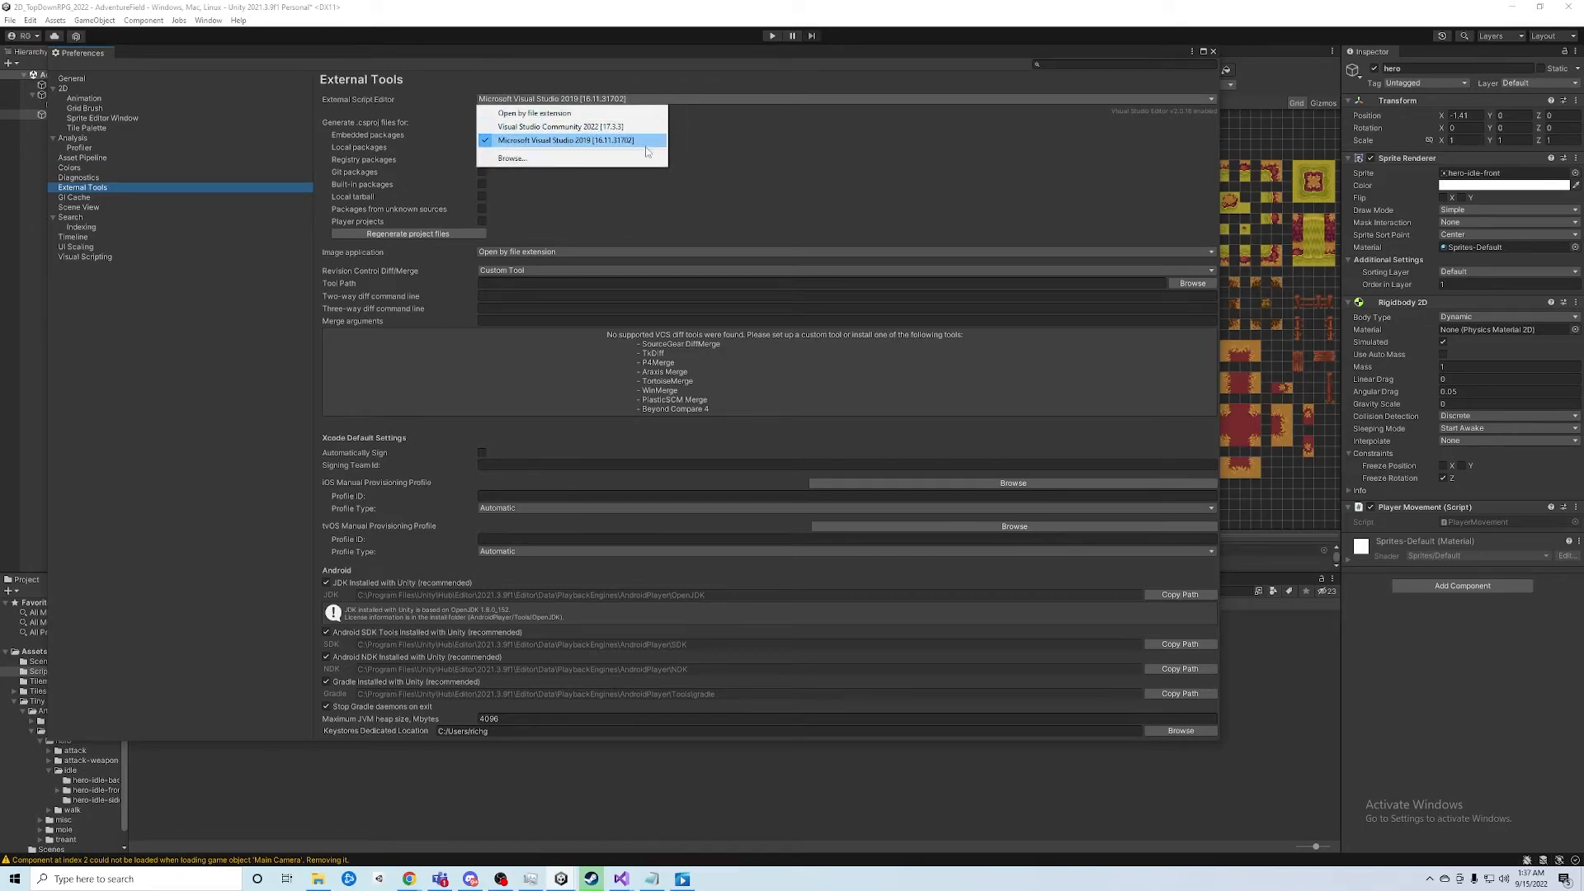
{"action": "left_click", "coordinate": [659, 82]}
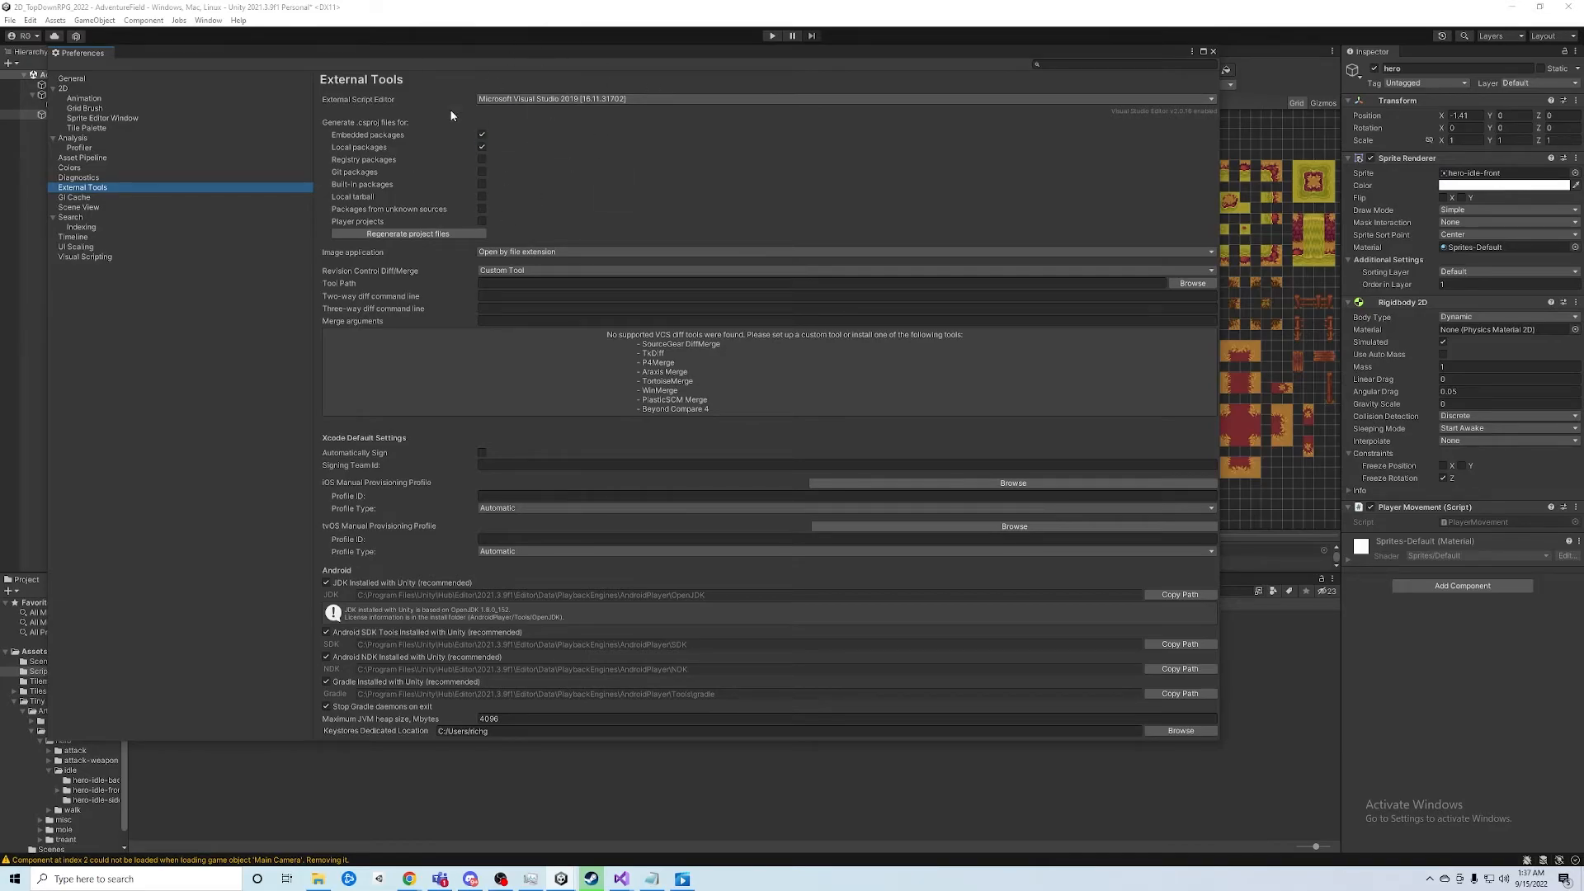
{"action": "left_click", "coordinate": [1212, 51]}
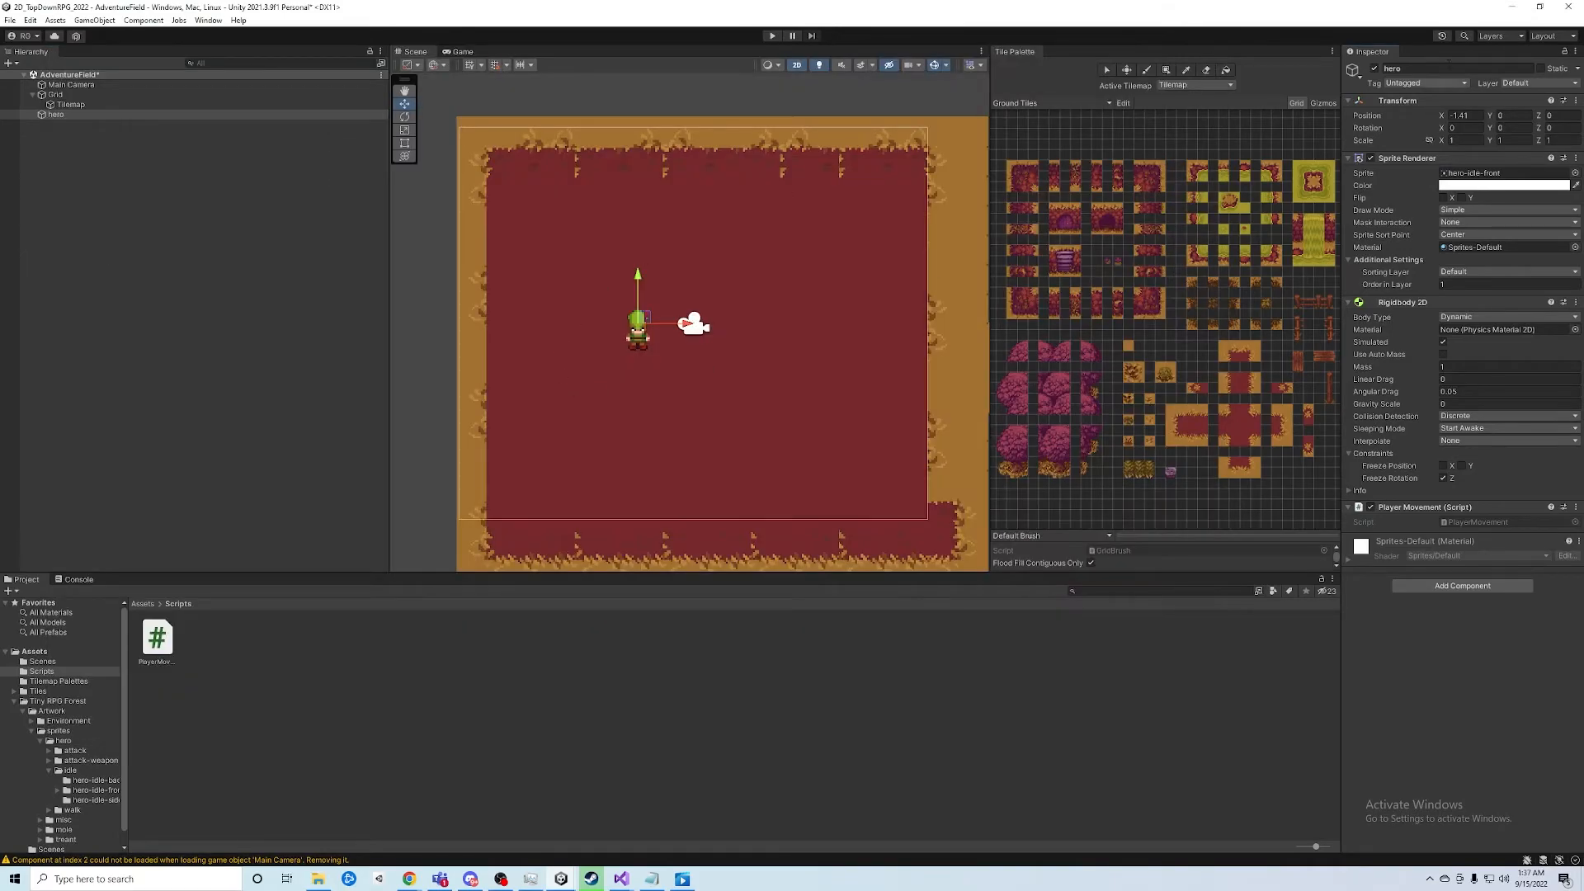
Switch to Visual Studio and examine the Start method in the PlayerMovement script
{"action": "left_click", "coordinate": [1508, 8]}
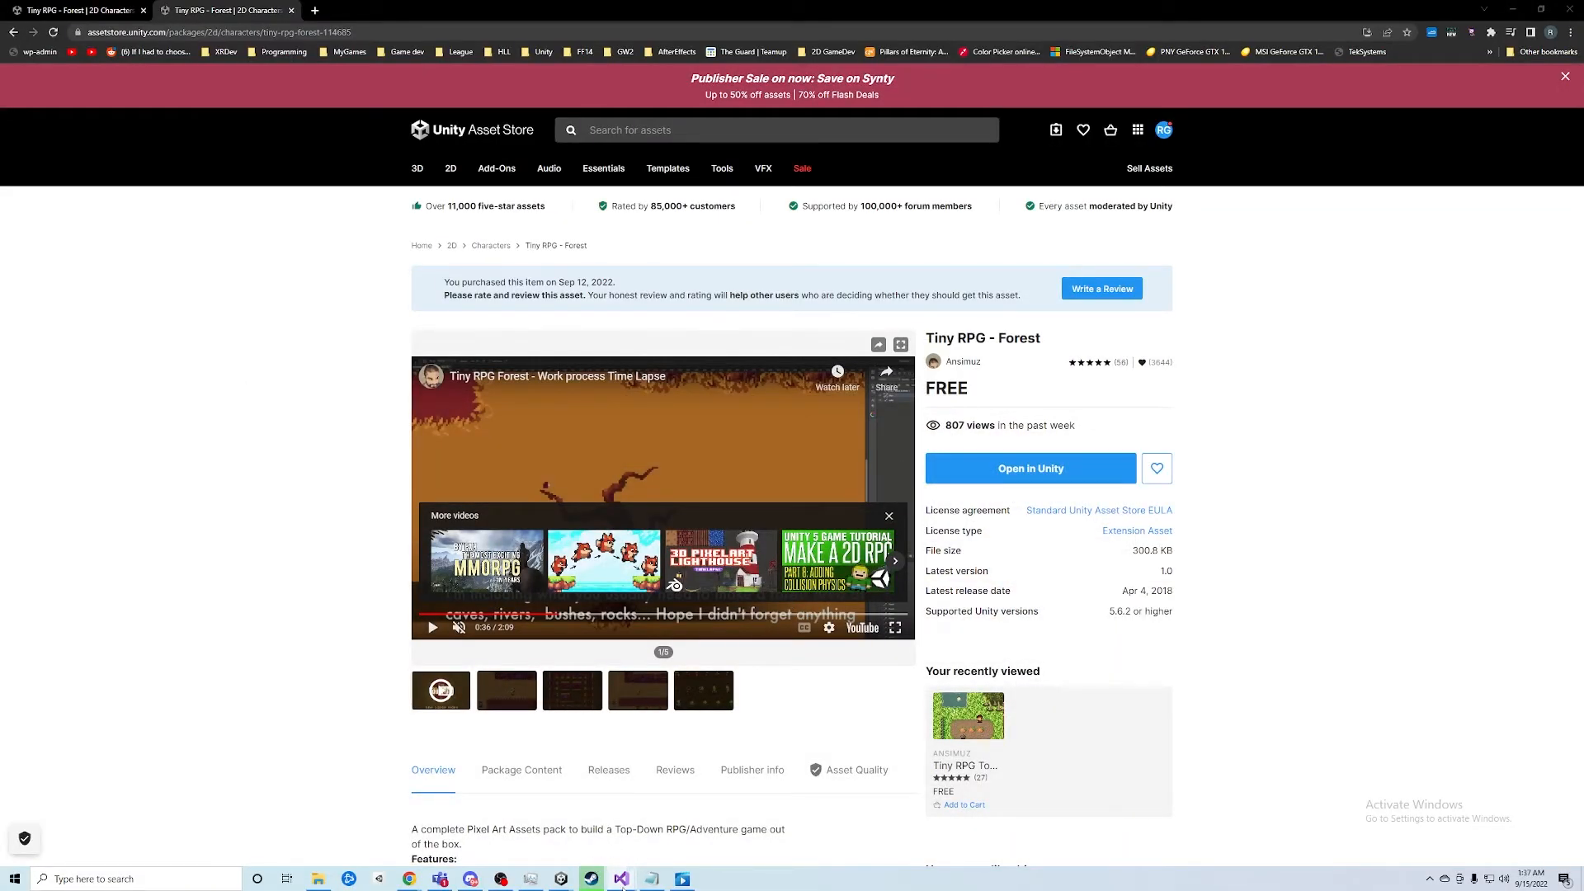
{"action": "mouse_move", "coordinate": [632, 873]}
{"action": "left_click", "coordinate": [670, 833]}
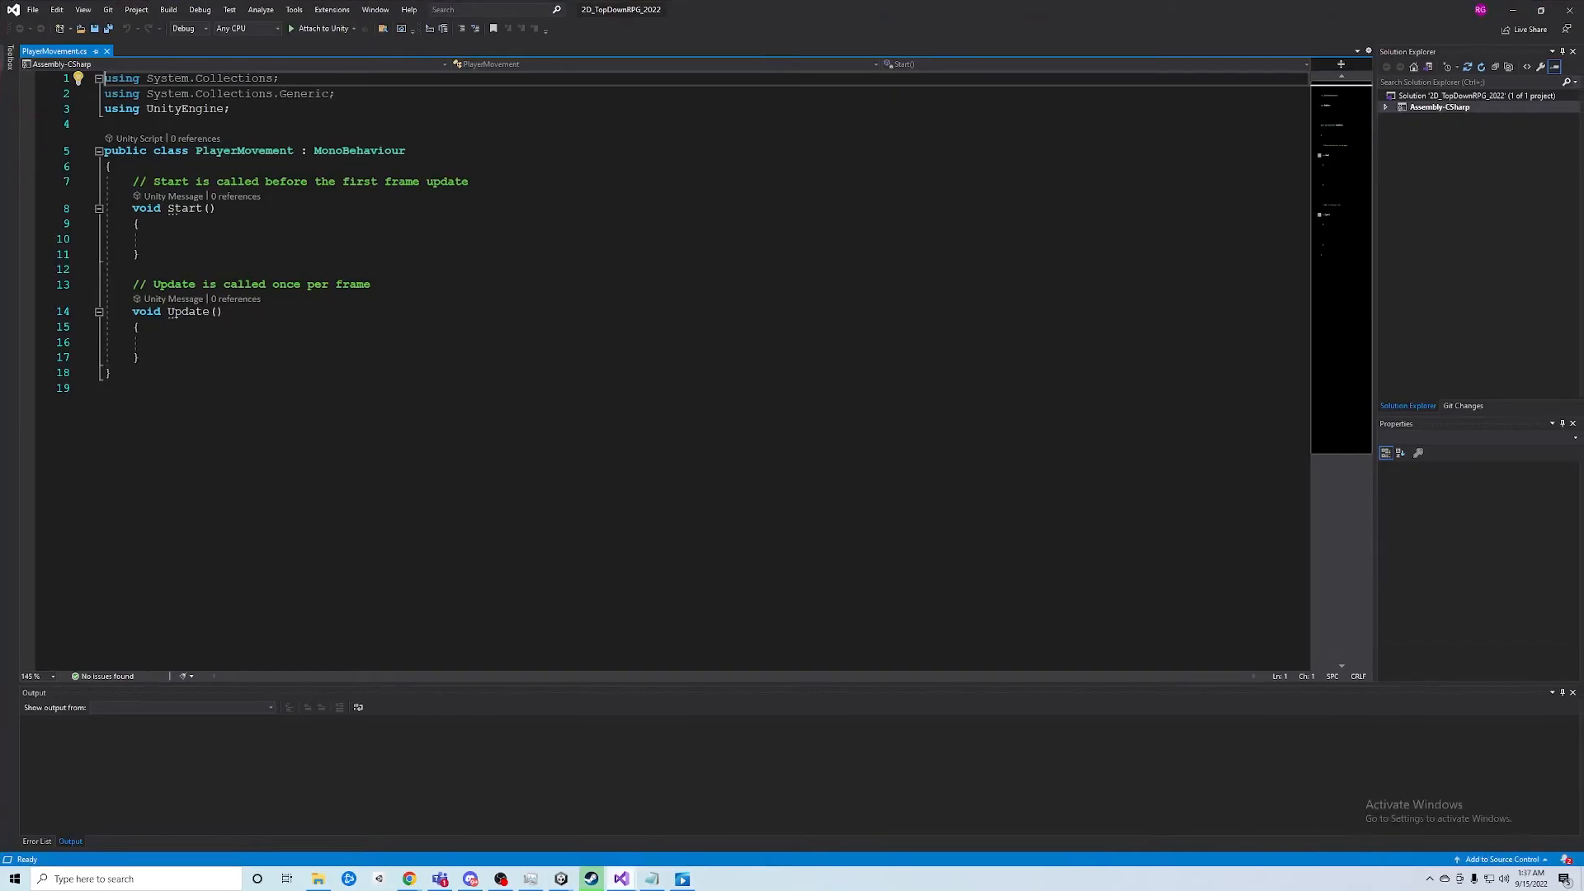
{"action": "left_click", "coordinate": [450, 270]}
{"action": "left_click", "coordinate": [437, 238]}
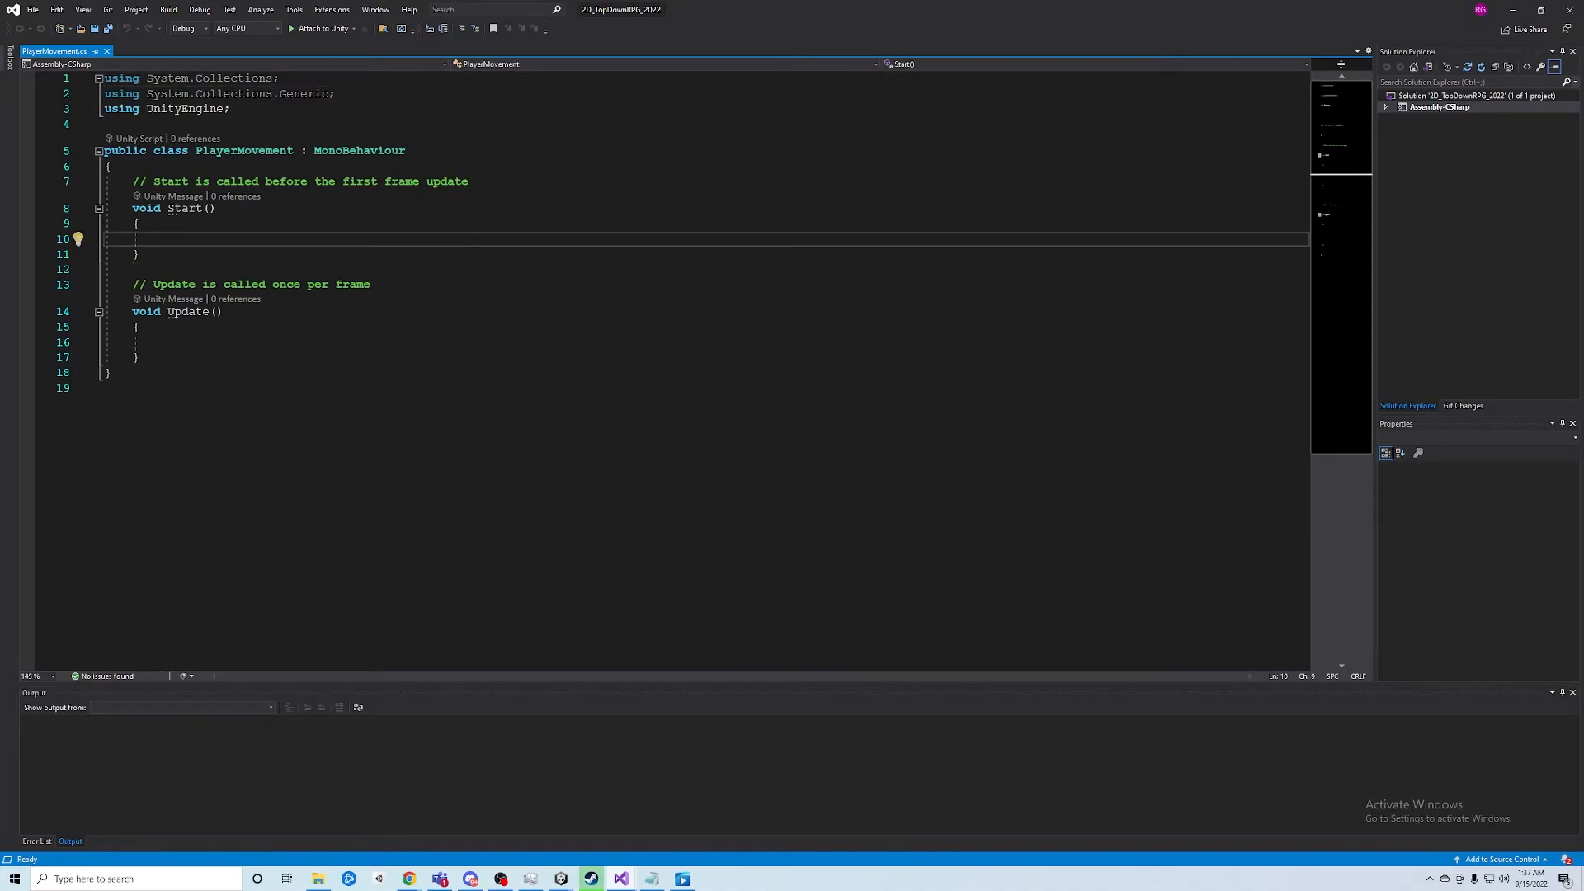
{"action": "left_click_drag", "start_coordinate": [156, 254], "coordinate": [105, 182]}
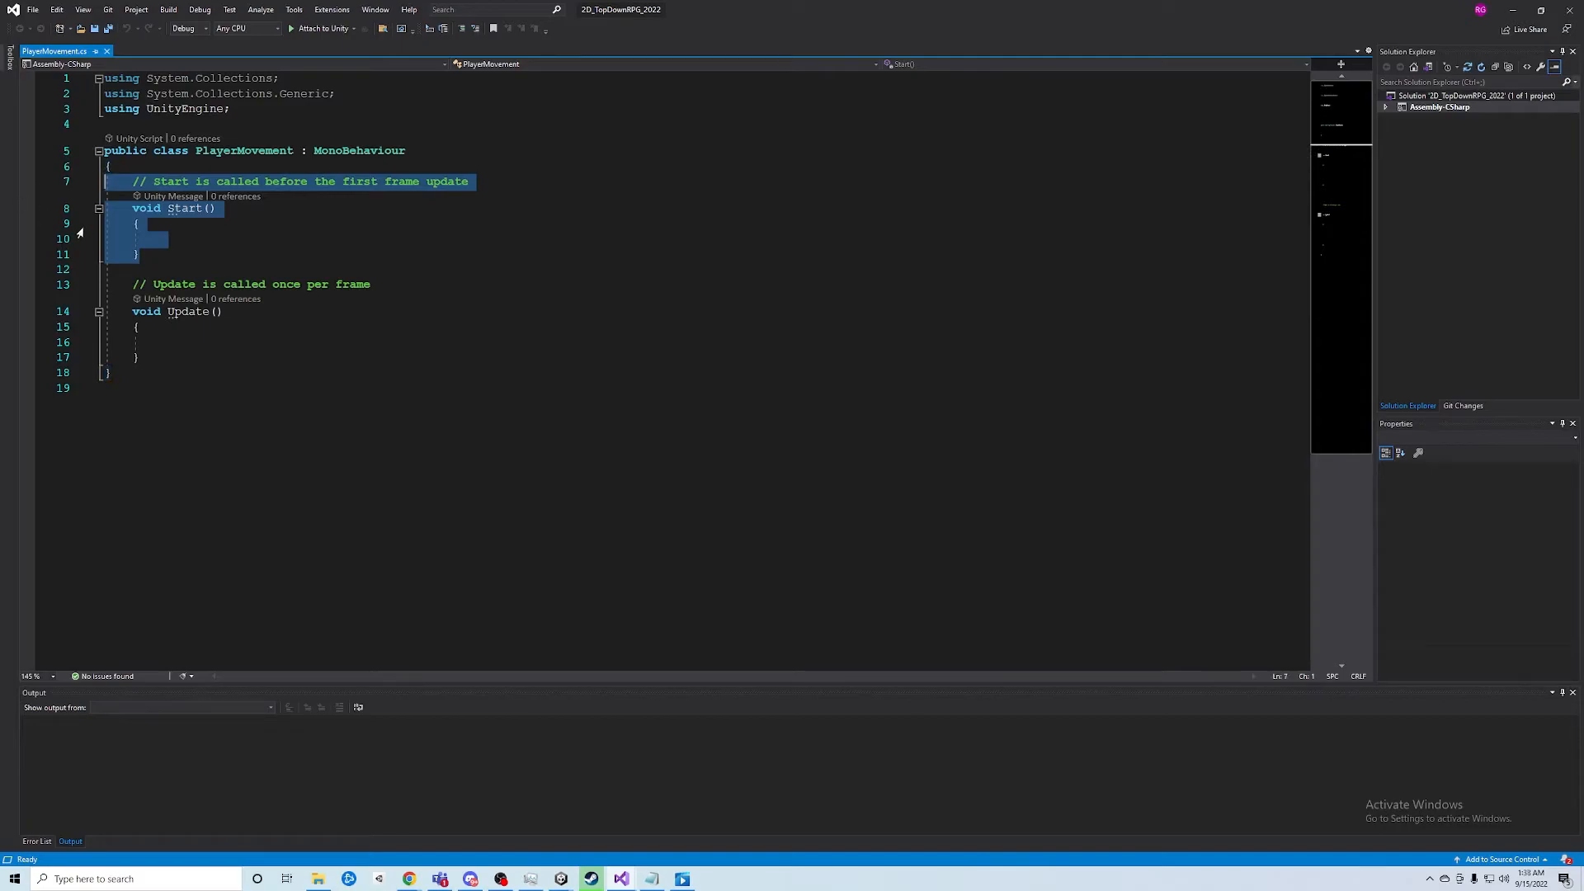
{"action": "key", "text": "Left"}
{"action": "key", "text": "Left"}
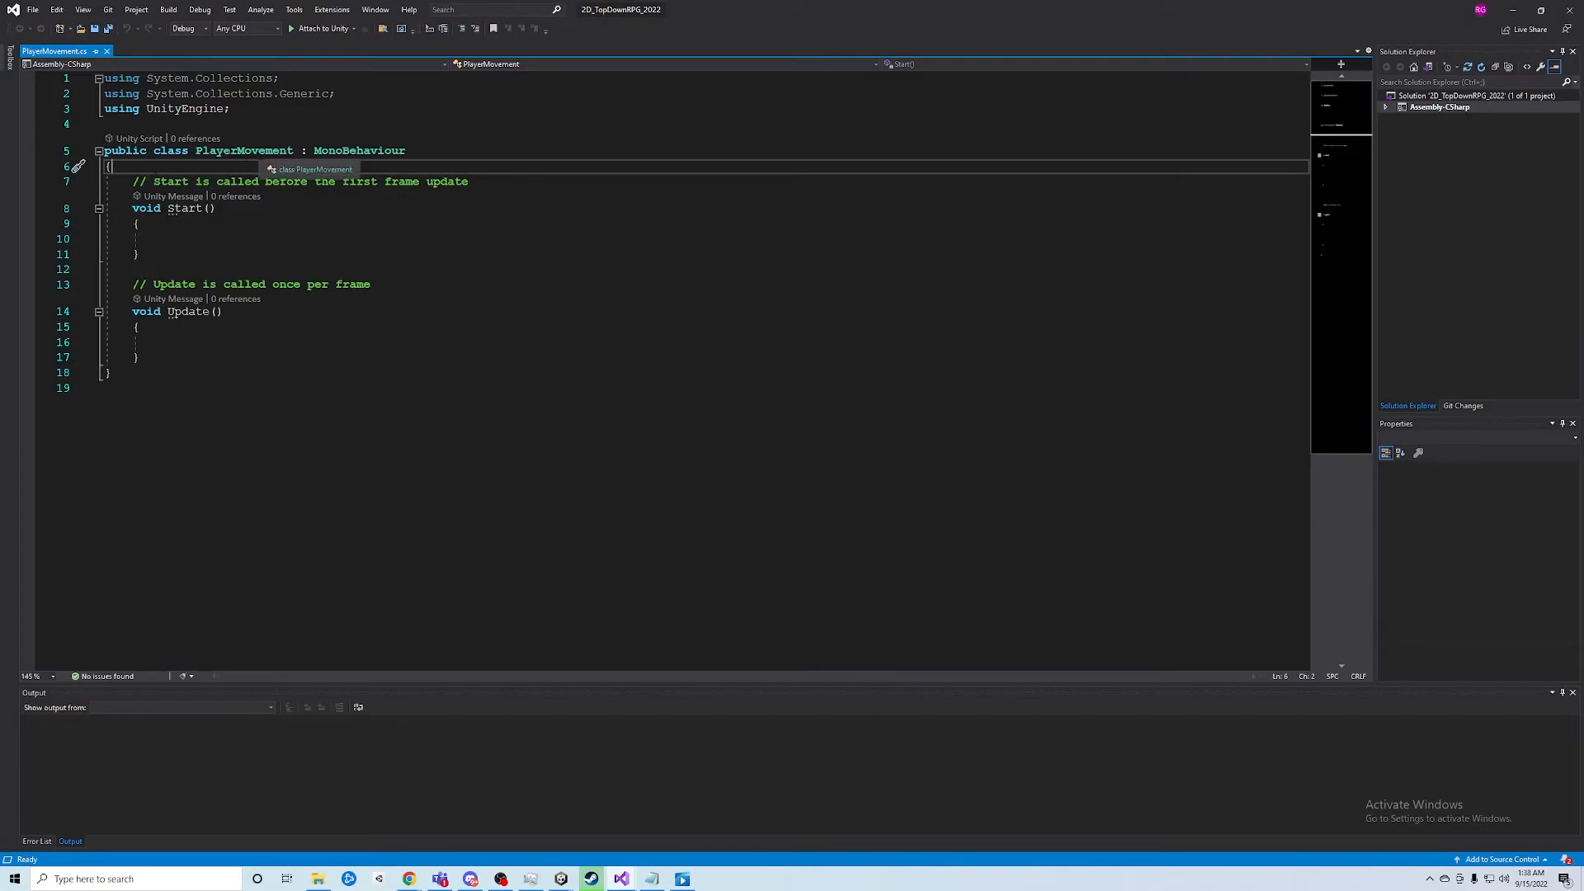
Examine the class declaration, including the PlayerMovement name and its MonoBehaviour base class
{"action": "left_click_drag", "start_coordinate": [196, 152], "coordinate": [316, 153]}
{"action": "left_click", "coordinate": [300, 152]}
{"action": "left_click", "coordinate": [411, 151]}
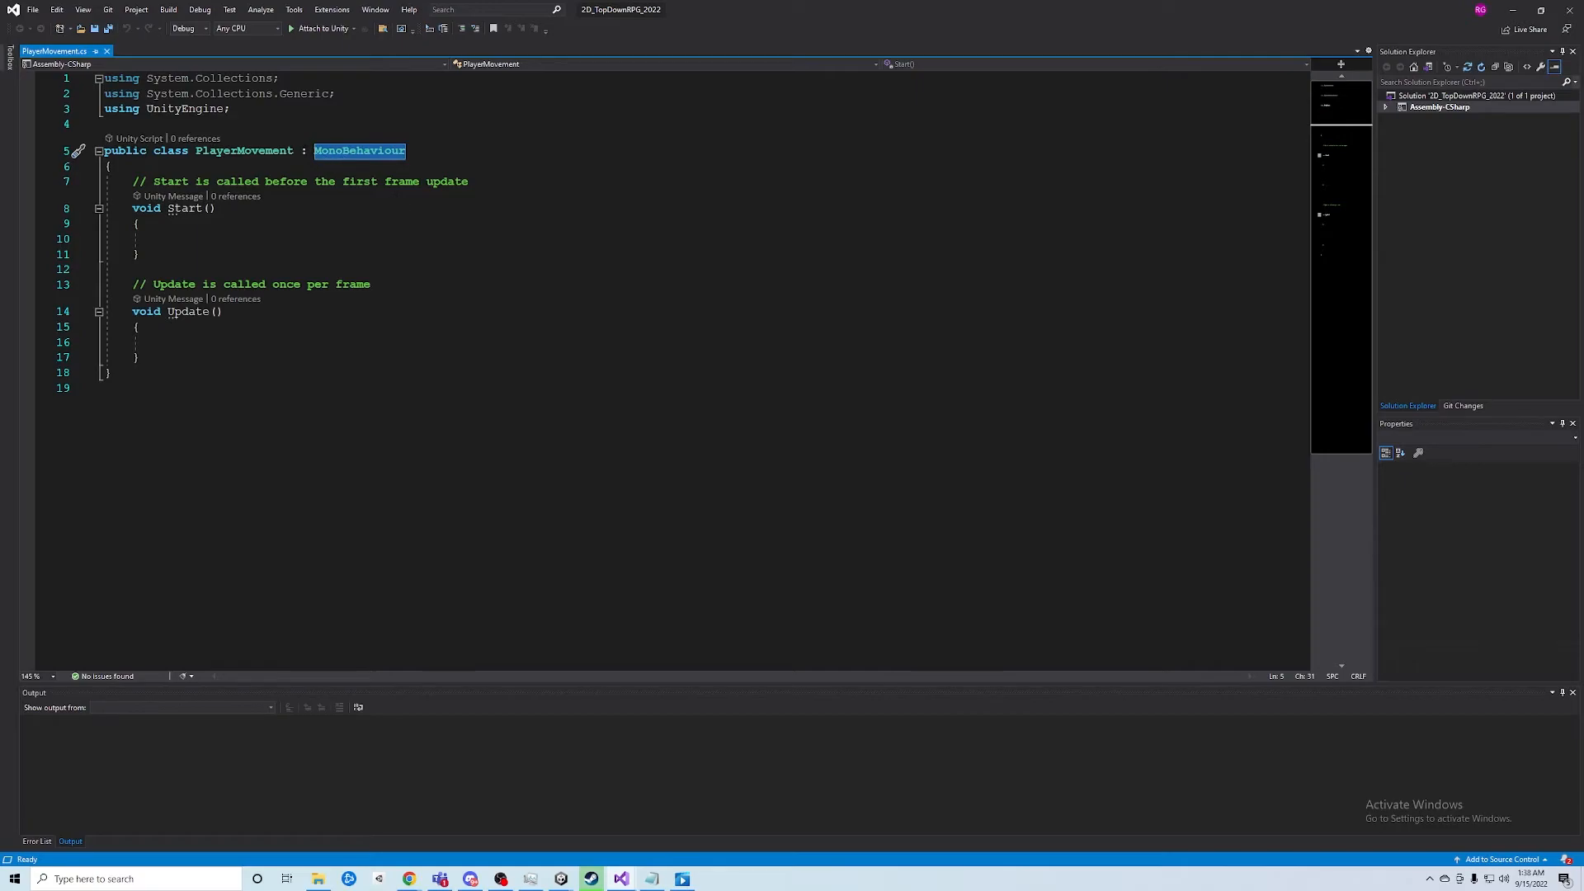
{"action": "left_click", "coordinate": [293, 151]}
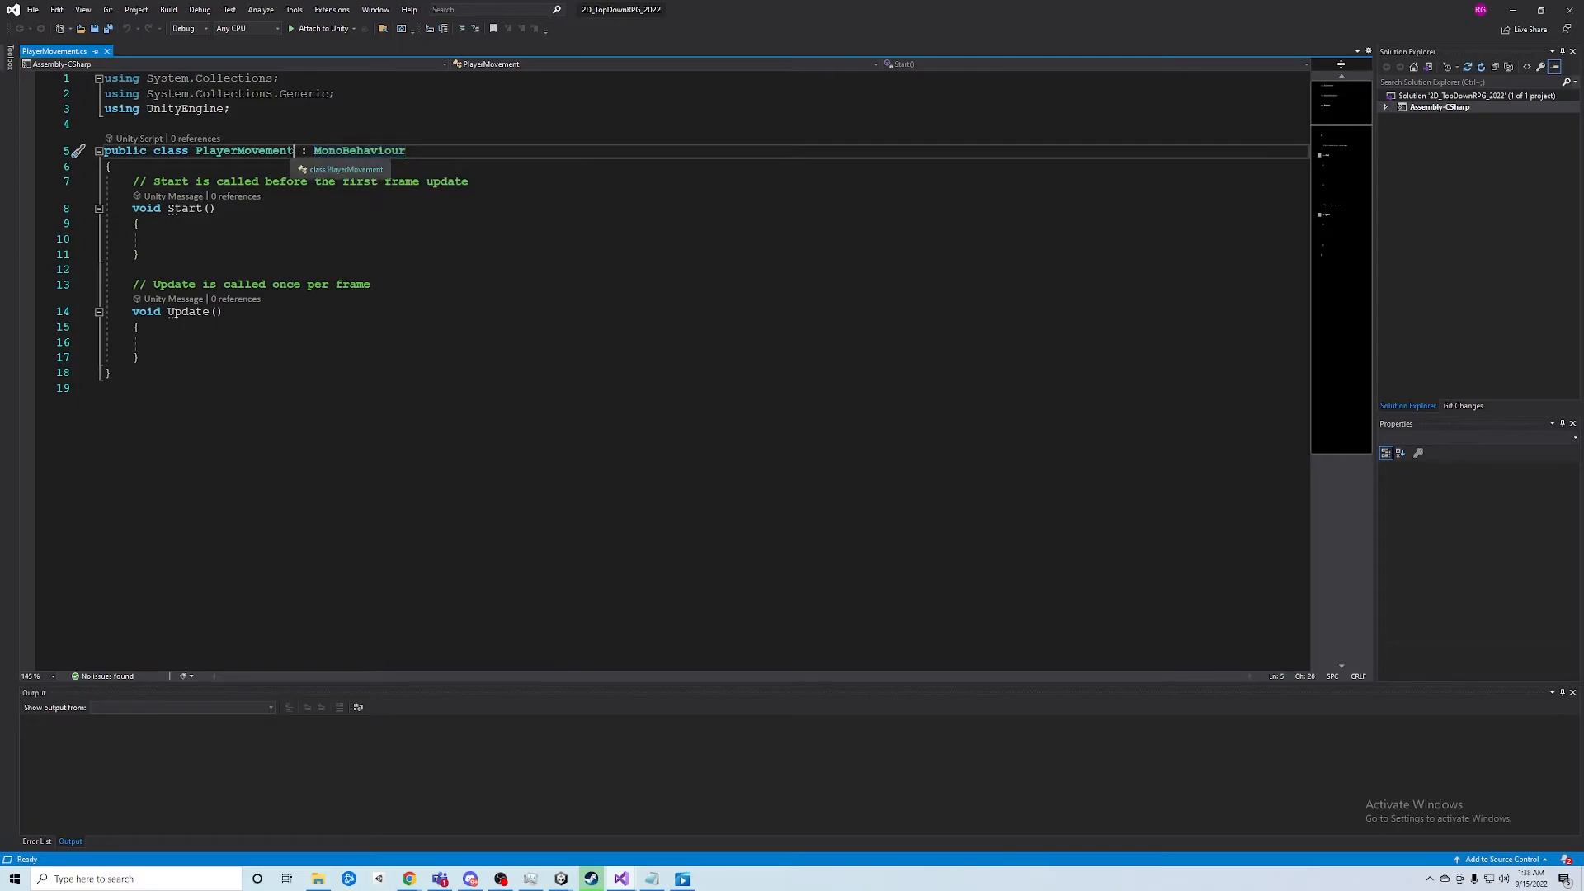
{"action": "left_click_drag", "start_coordinate": [198, 152], "coordinate": [413, 152]}
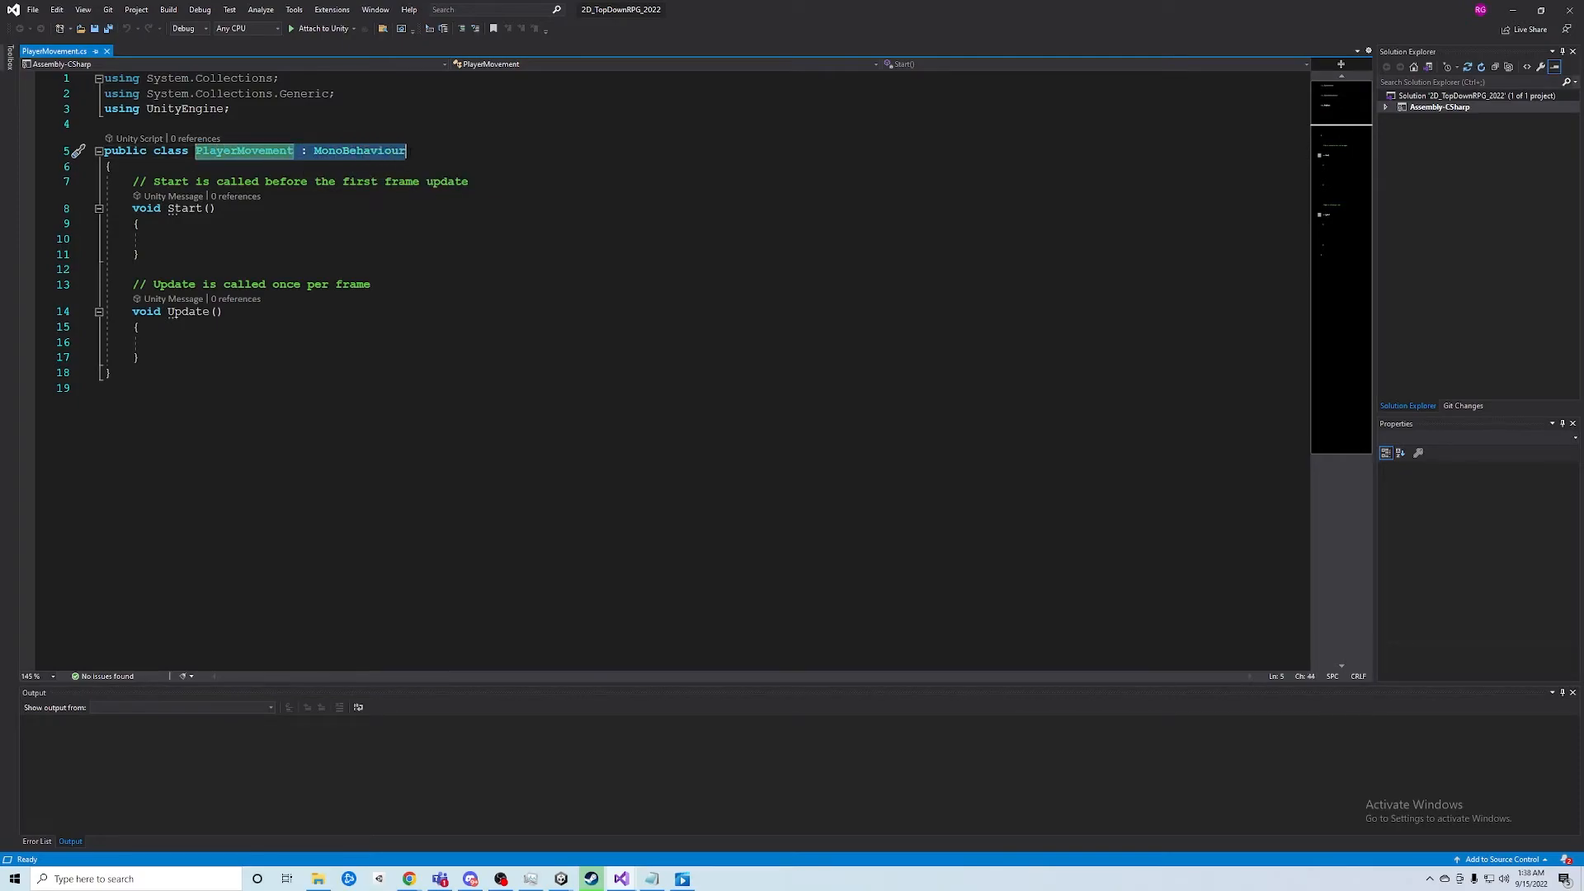
{"action": "left_click", "coordinate": [415, 152]}
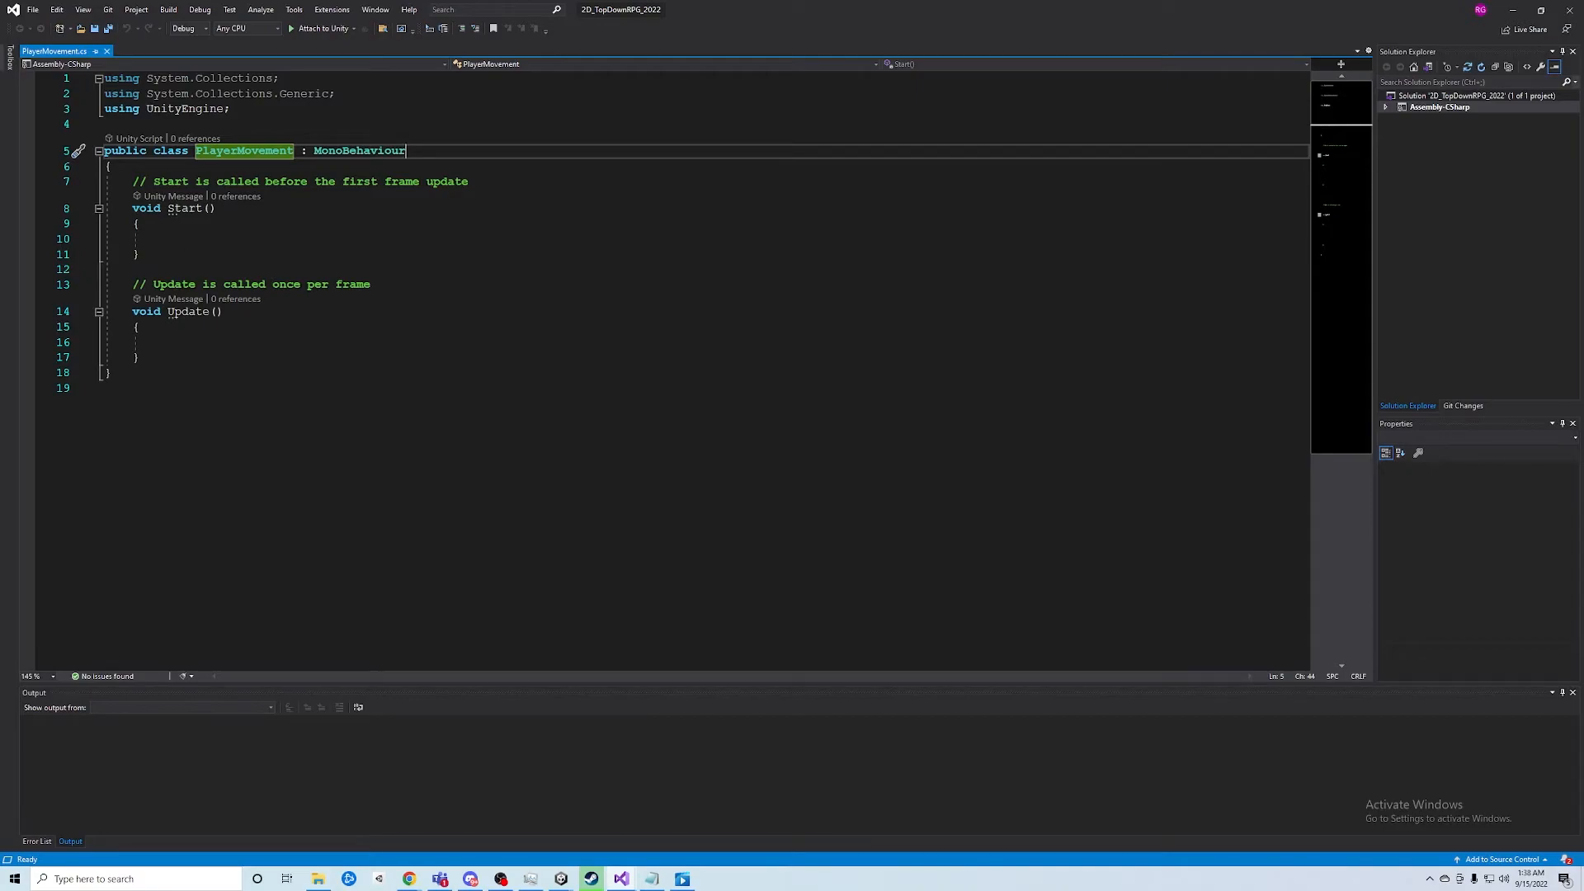
Examine the script's Start and Update methods together with the comments above them
{"action": "left_click_drag", "start_coordinate": [205, 168], "coordinate": [477, 183]}
{"action": "left_click", "coordinate": [381, 240]}
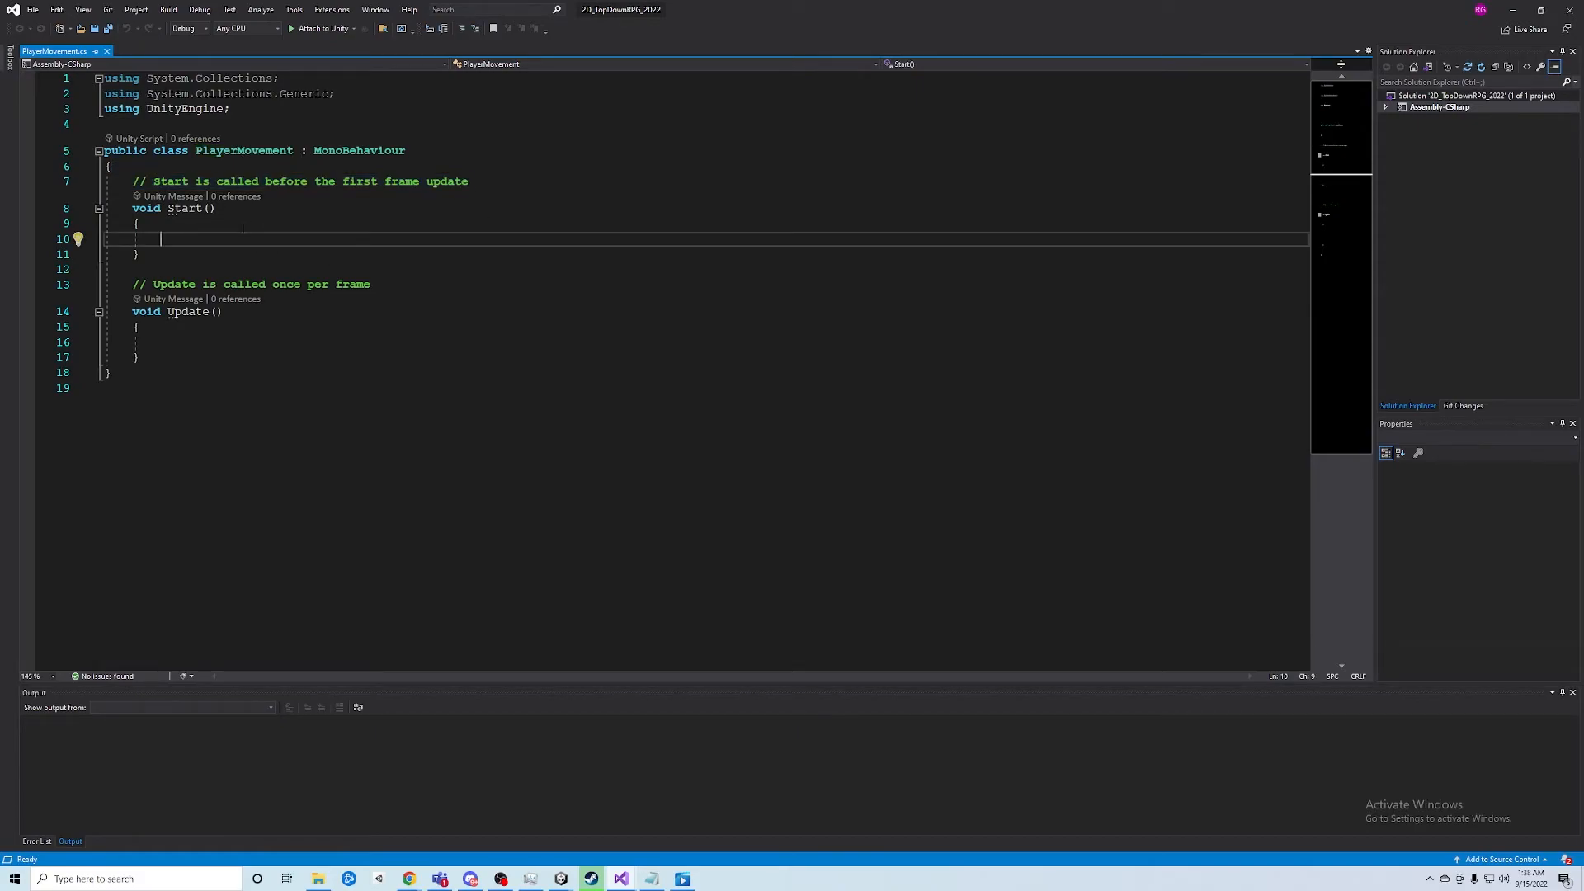
{"action": "left_click_drag", "start_coordinate": [141, 255], "coordinate": [106, 181]}
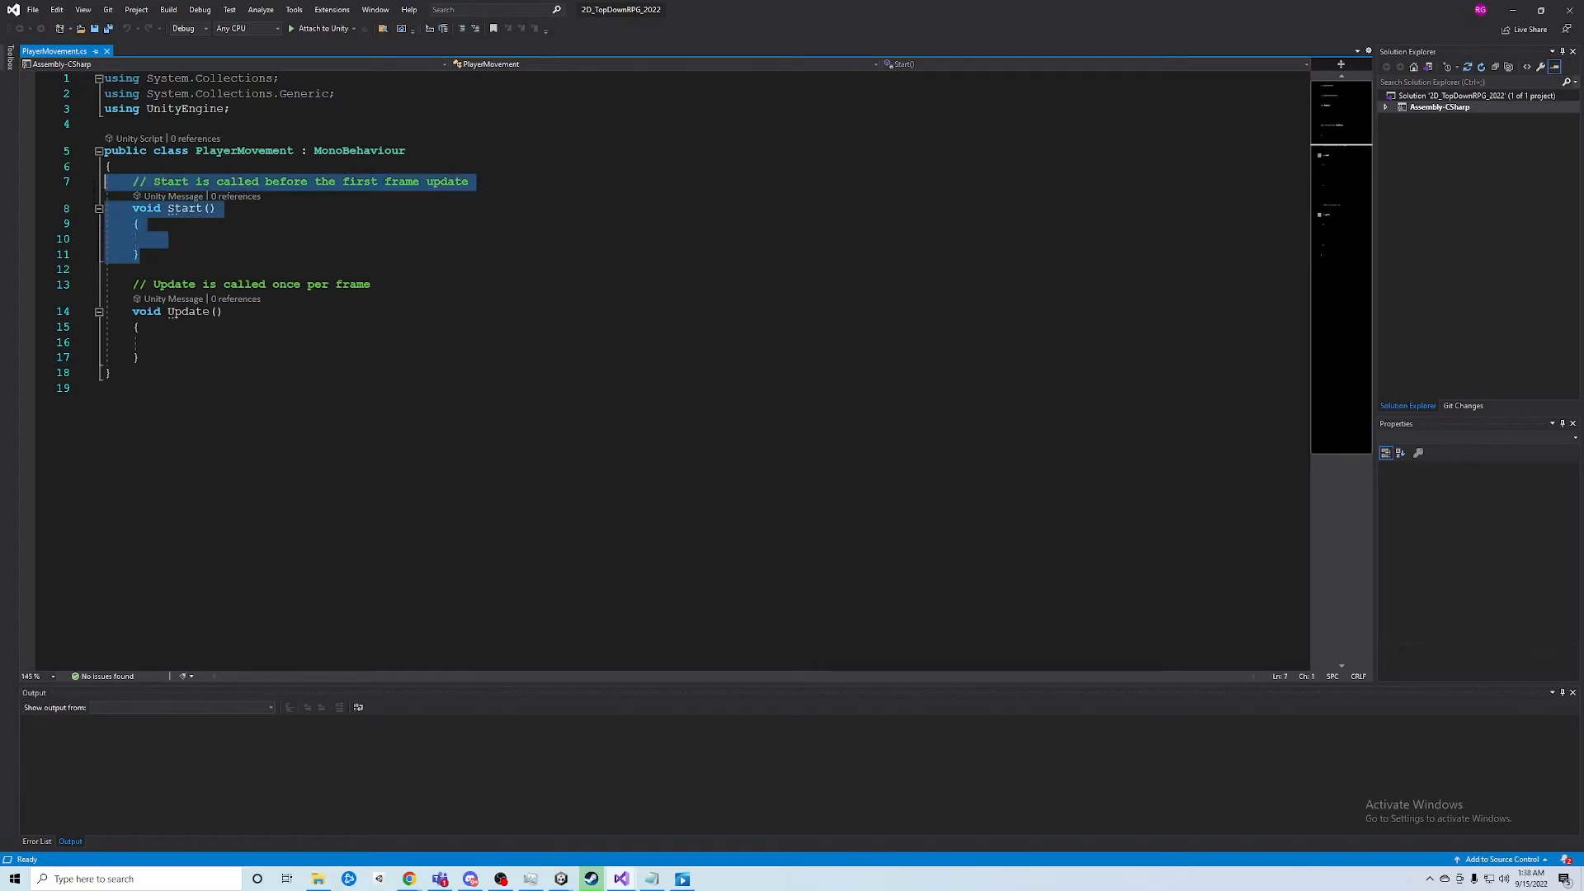
{"action": "left_click", "coordinate": [200, 253]}
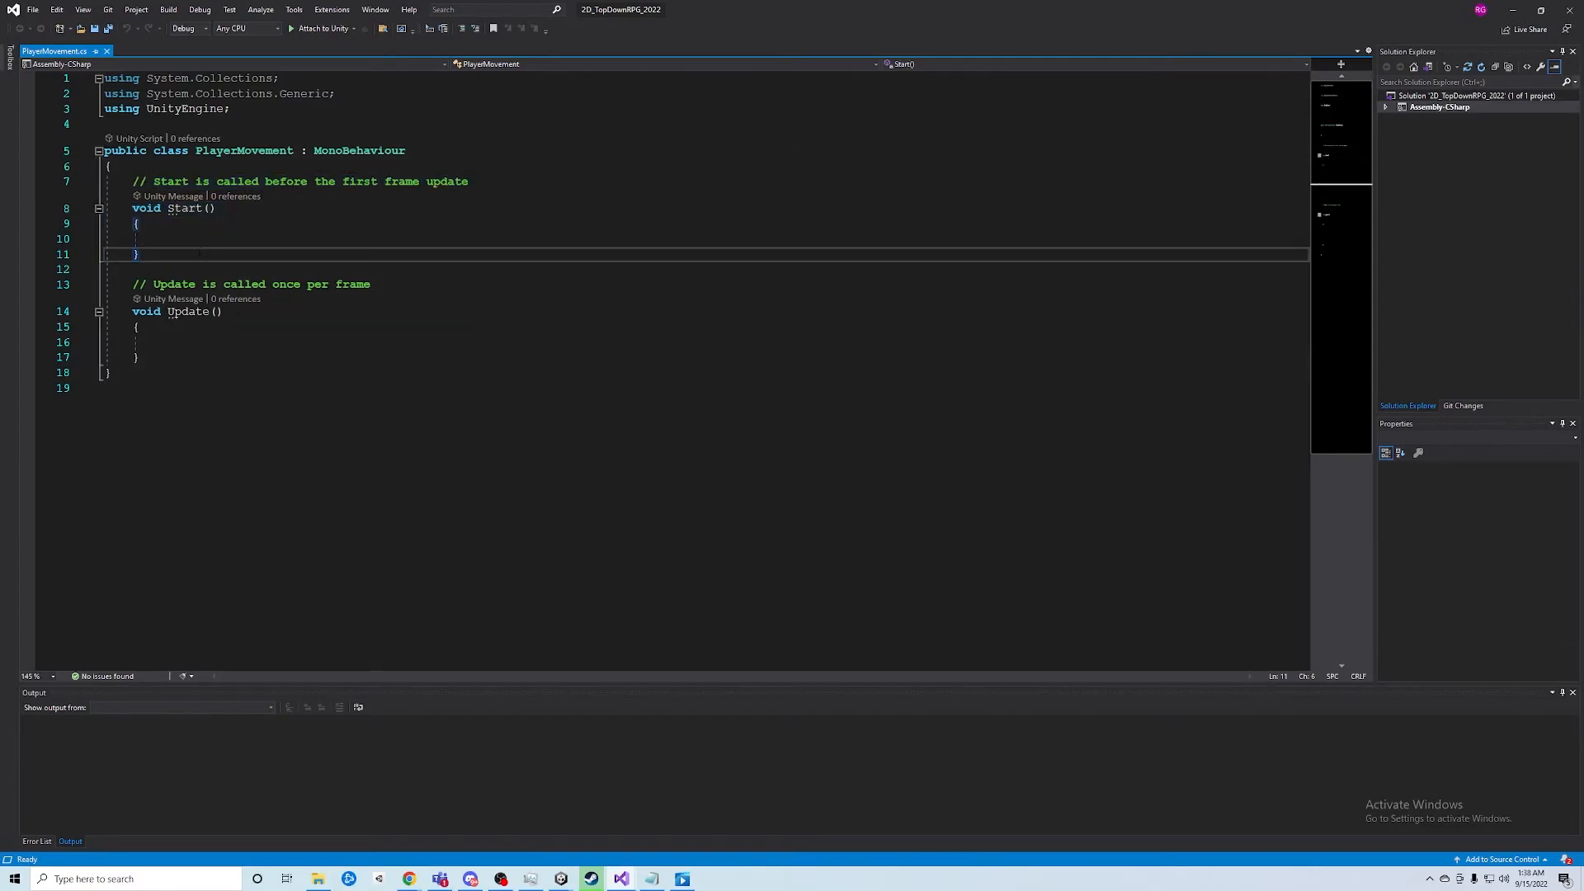
{"action": "left_click_drag", "start_coordinate": [190, 371], "coordinate": [159, 286]}
{"action": "left_click", "coordinate": [153, 329]}
{"action": "left_click", "coordinate": [127, 286]}
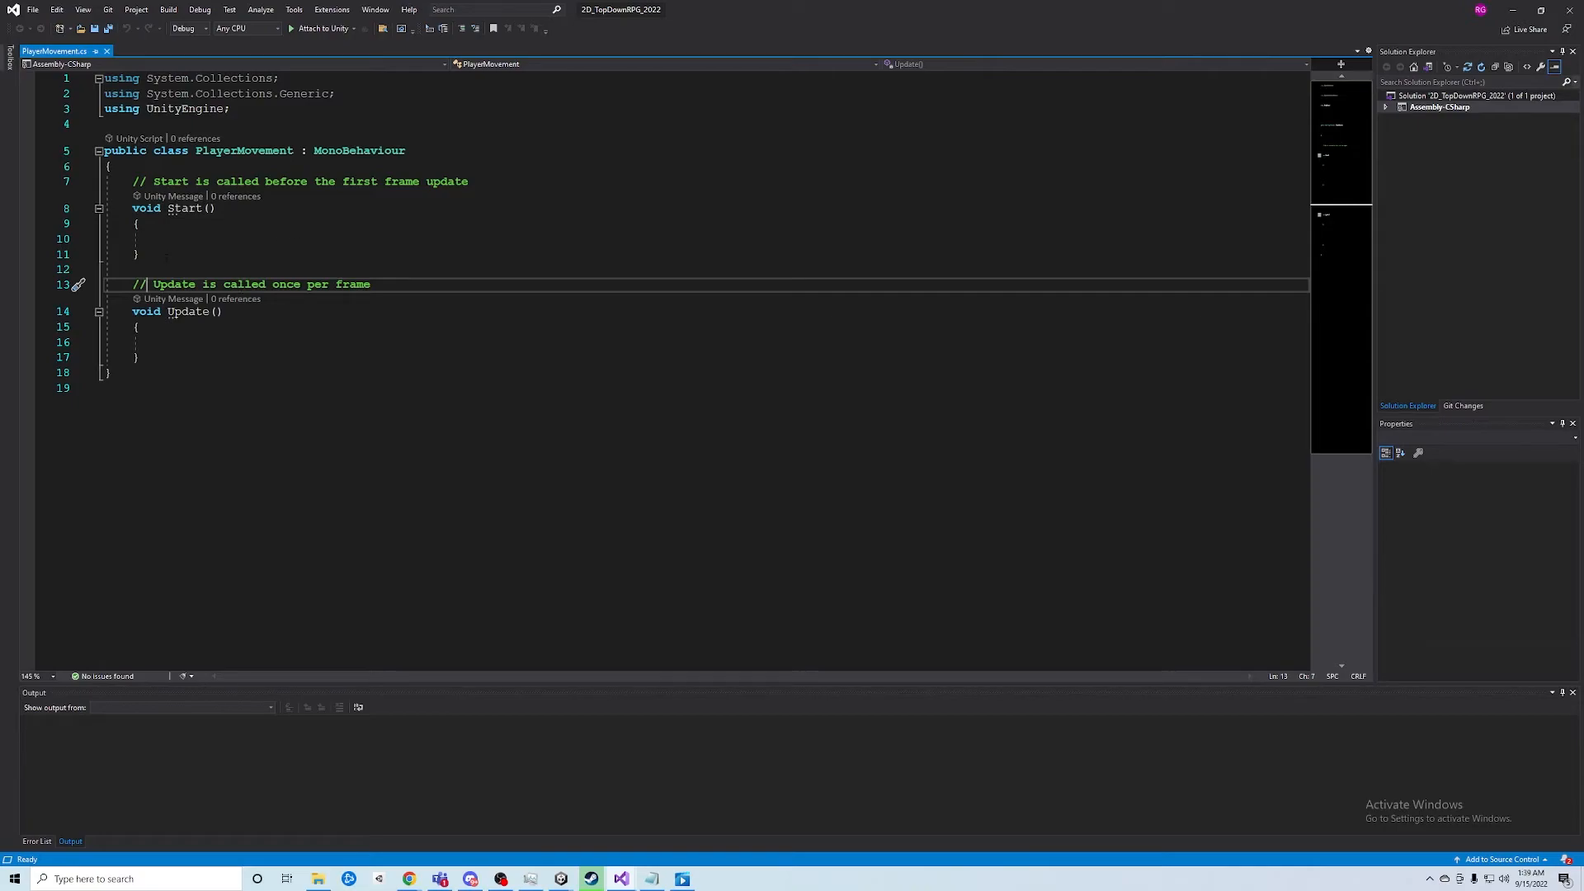
Replace the Start method and its comment with the field declaration "public float moveSpeed = 5f;"
{"action": "left_click_drag", "start_coordinate": [167, 258], "coordinate": [6, 185]}
{"action": "key", "text": "Delete"}
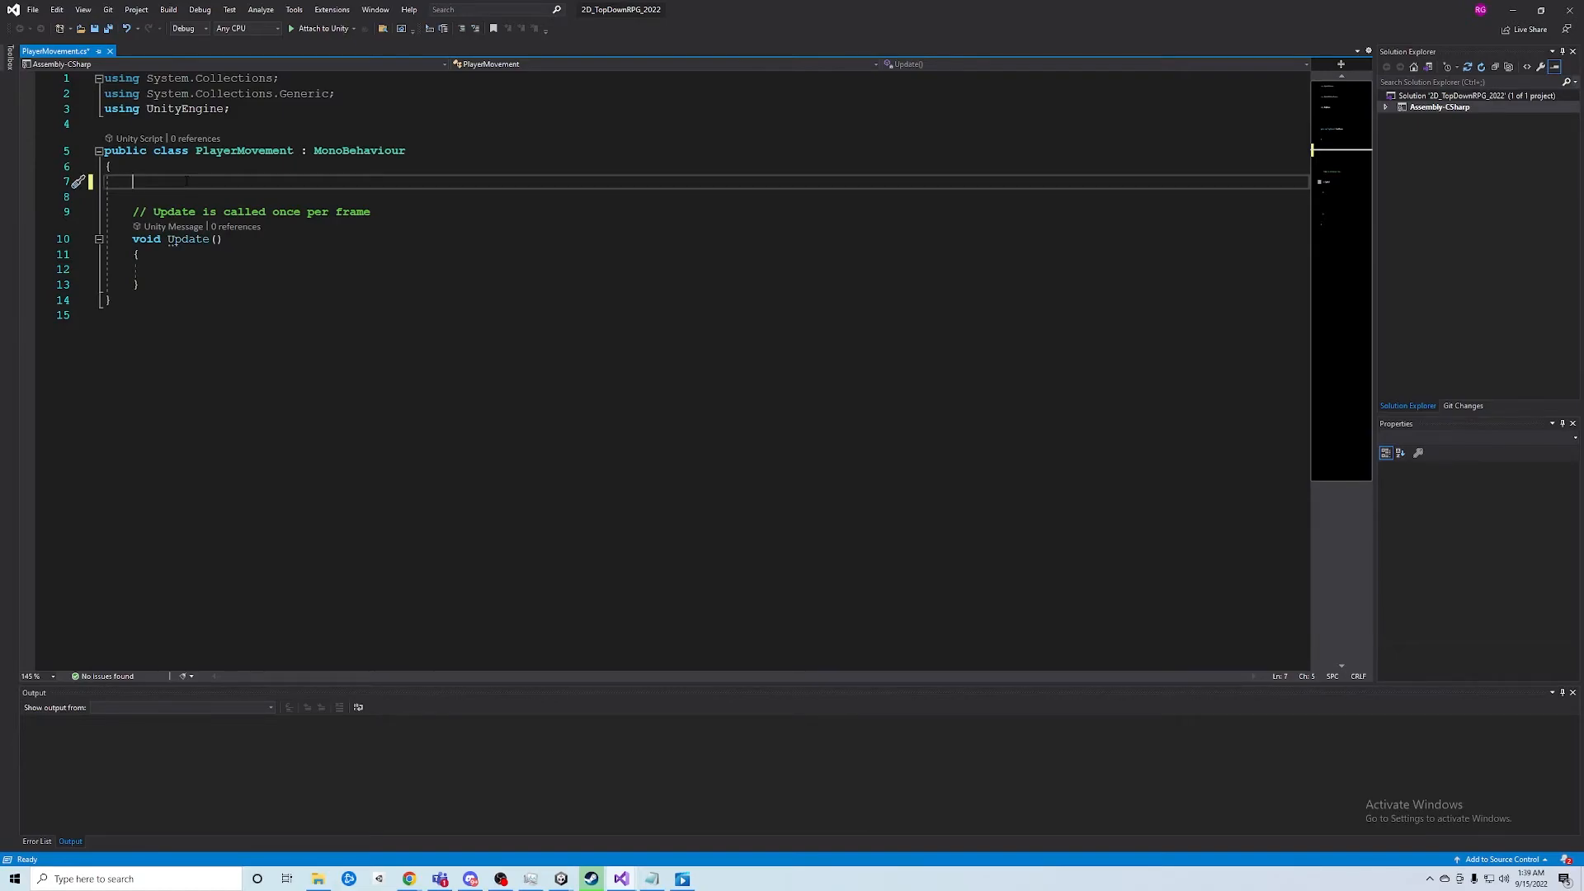
{"action": "type", "text": "public float"}
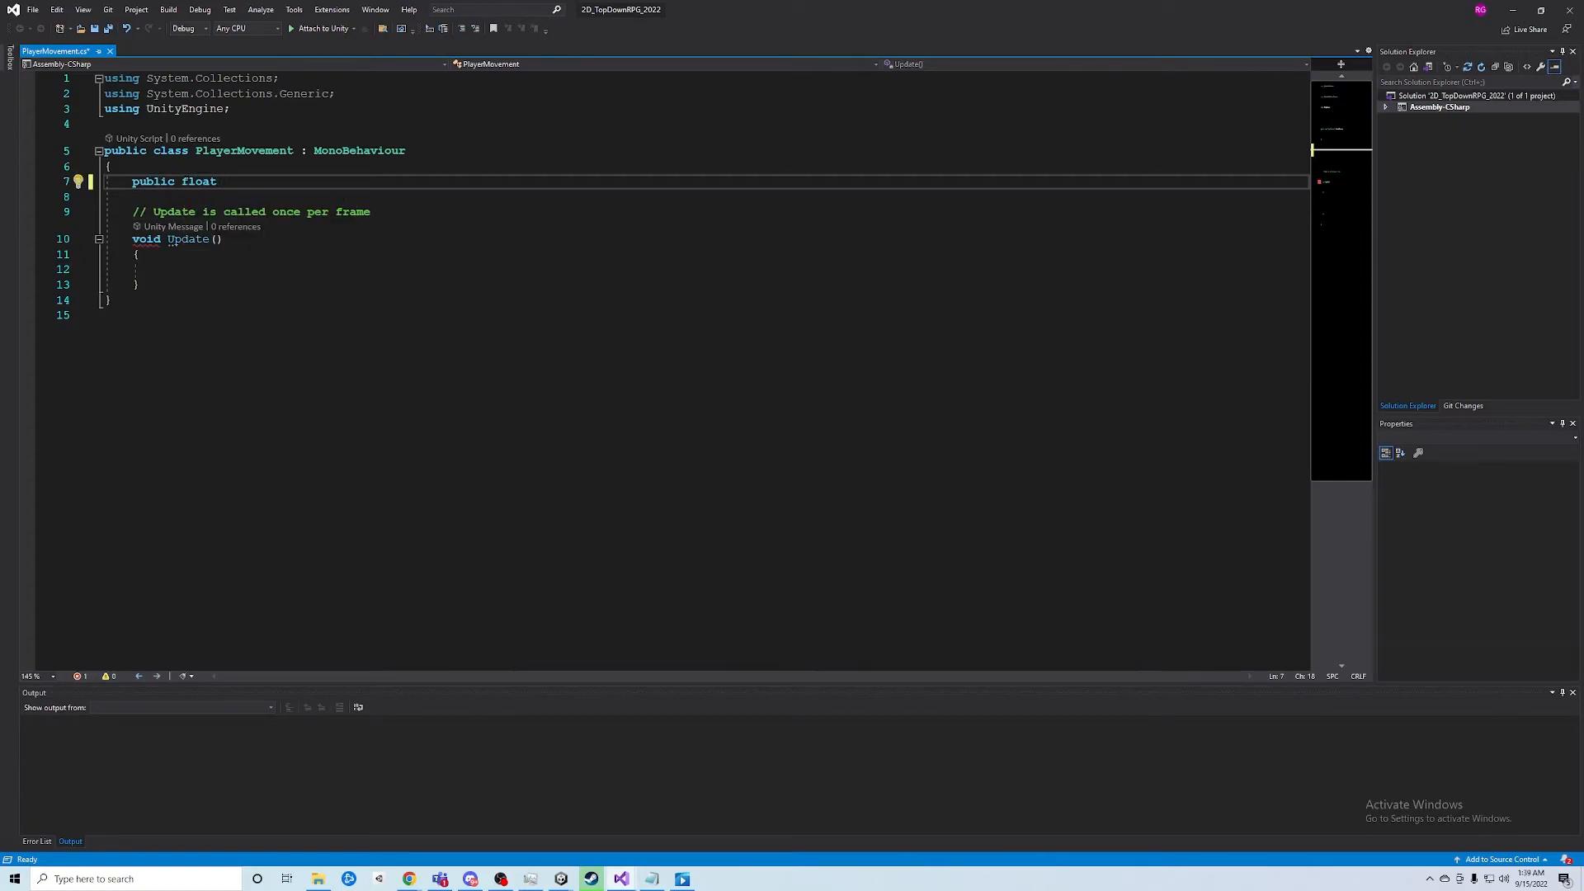
{"action": "scroll", "coordinate": [660, 330], "scroll_direction": "up", "scroll_amount": 2, "text": "ctrl"}
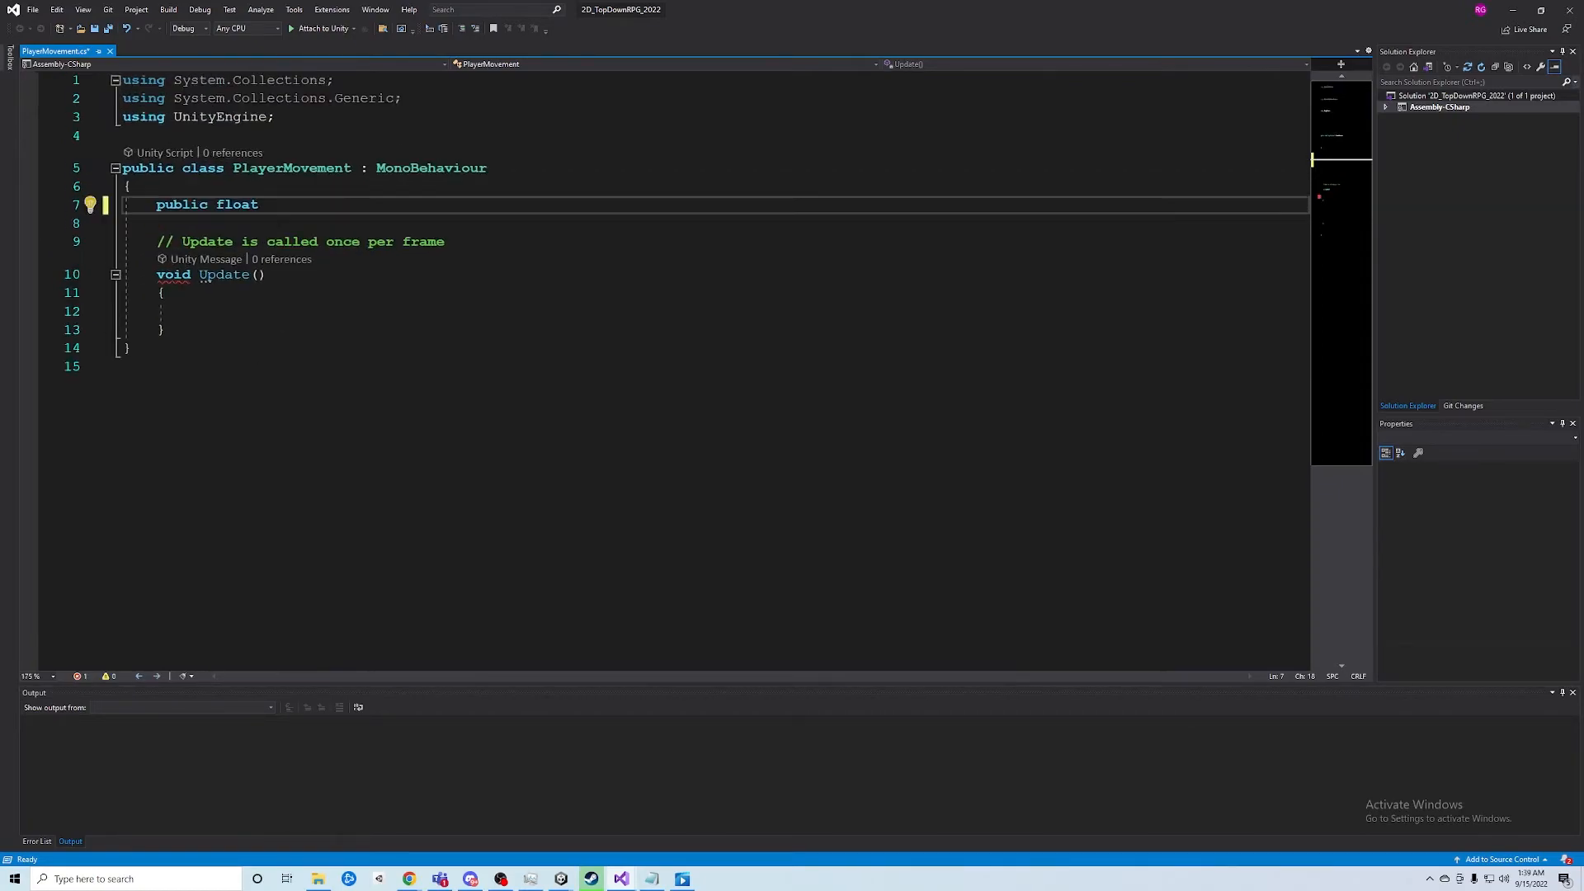
{"action": "type", "text": "moveSpeed = 5f;"}
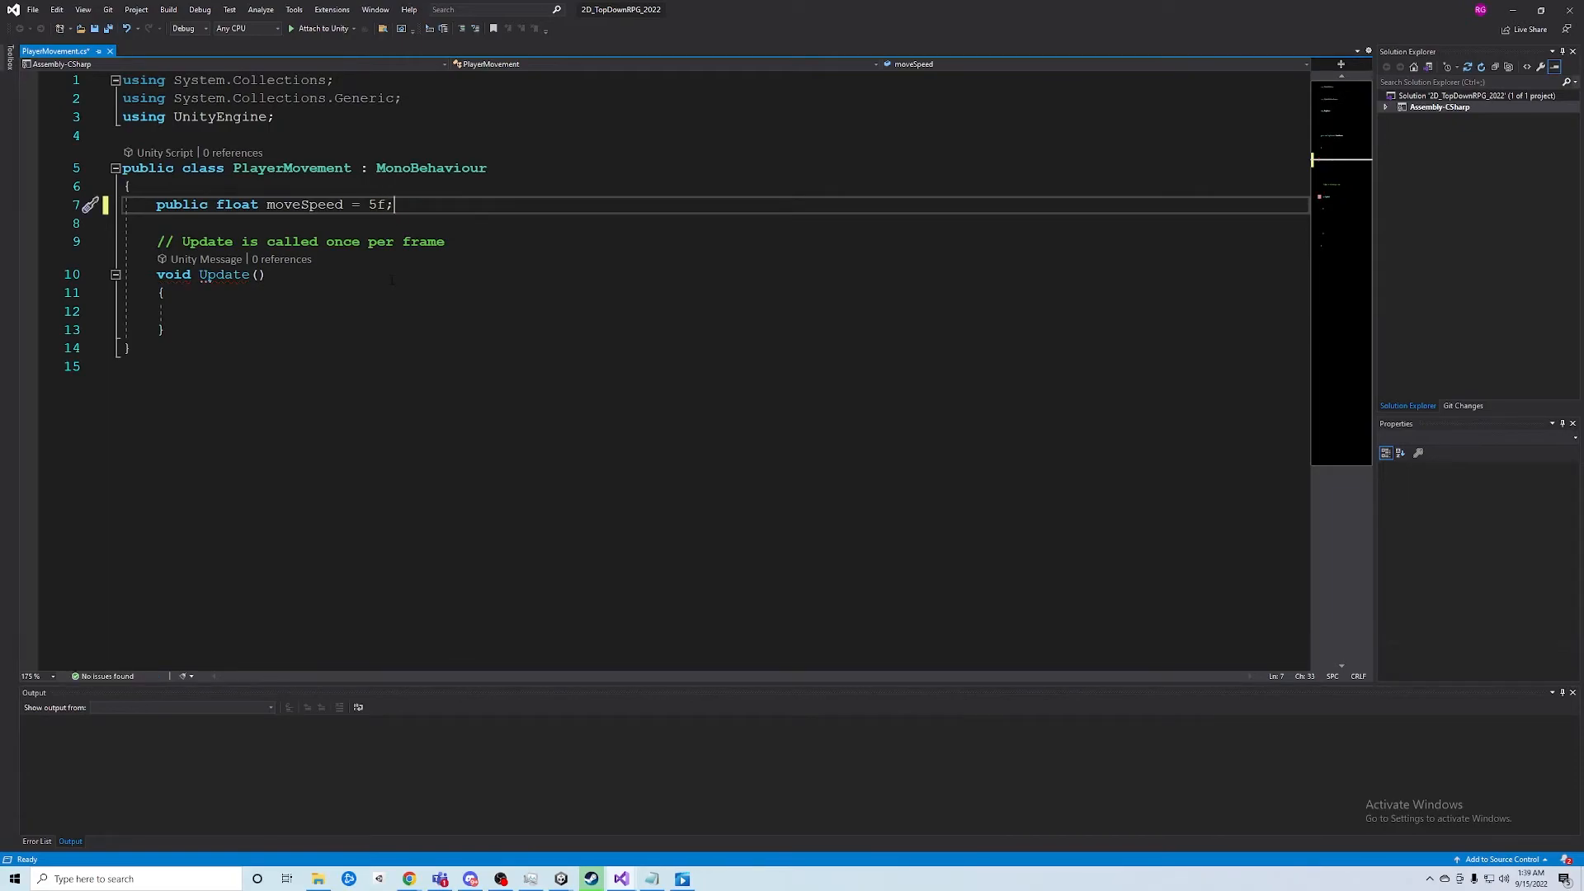
Add the comment "//variable to control move speed of player" above the moveSpeed declaration, with a blank line before it
{"action": "key", "text": "Home"}
{"action": "key", "text": "Return"}
{"action": "key", "text": "Return"}
{"action": "key", "text": "Up"}
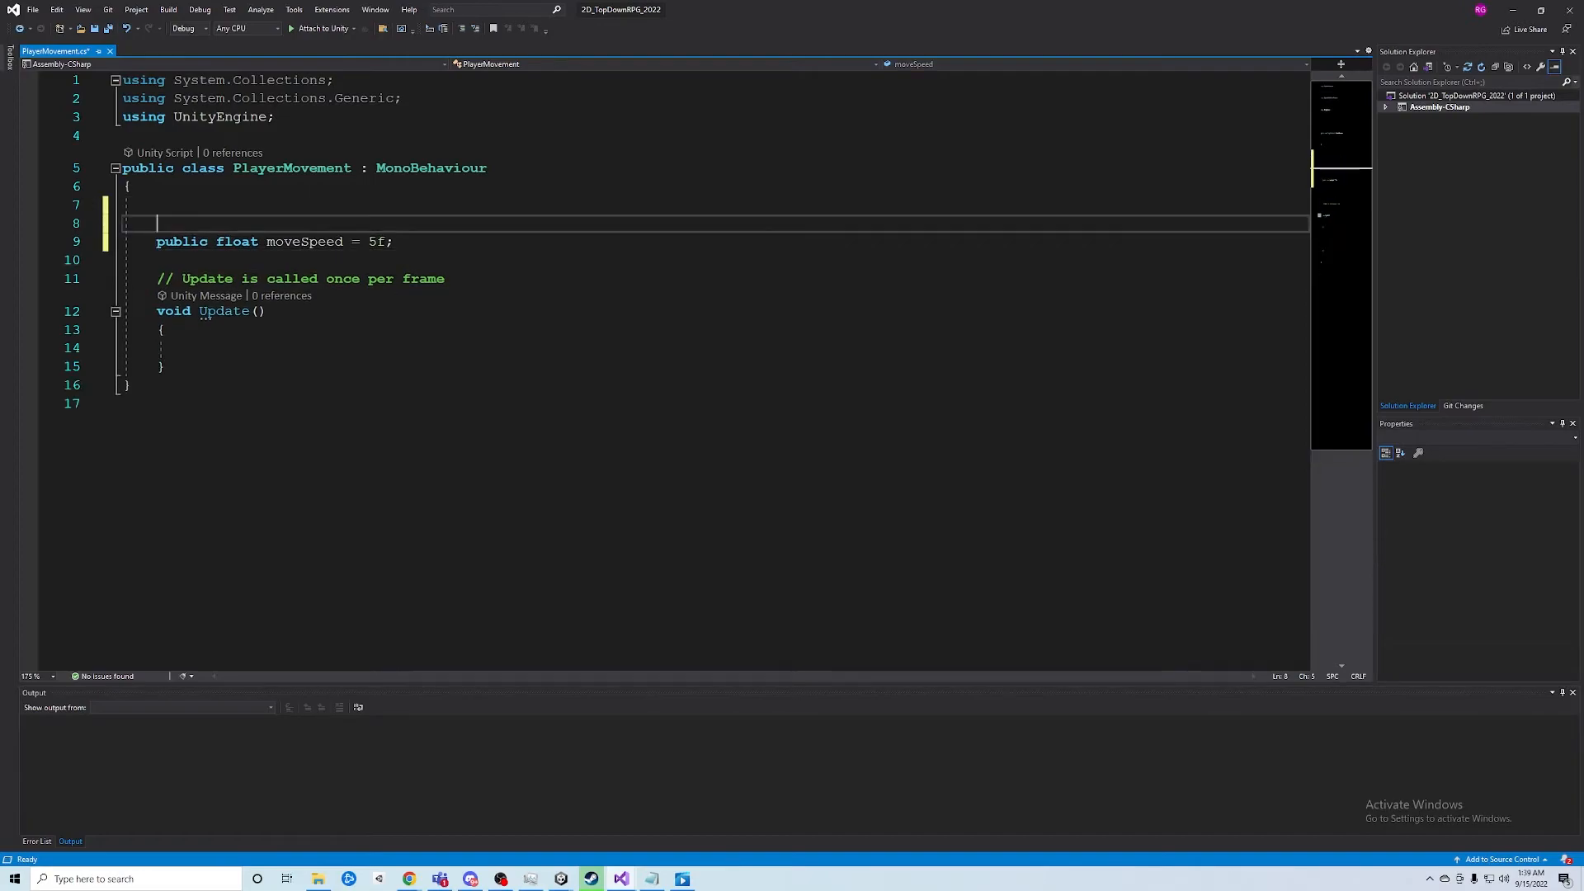
{"action": "type", "text": "//variable to control move speed of player"}
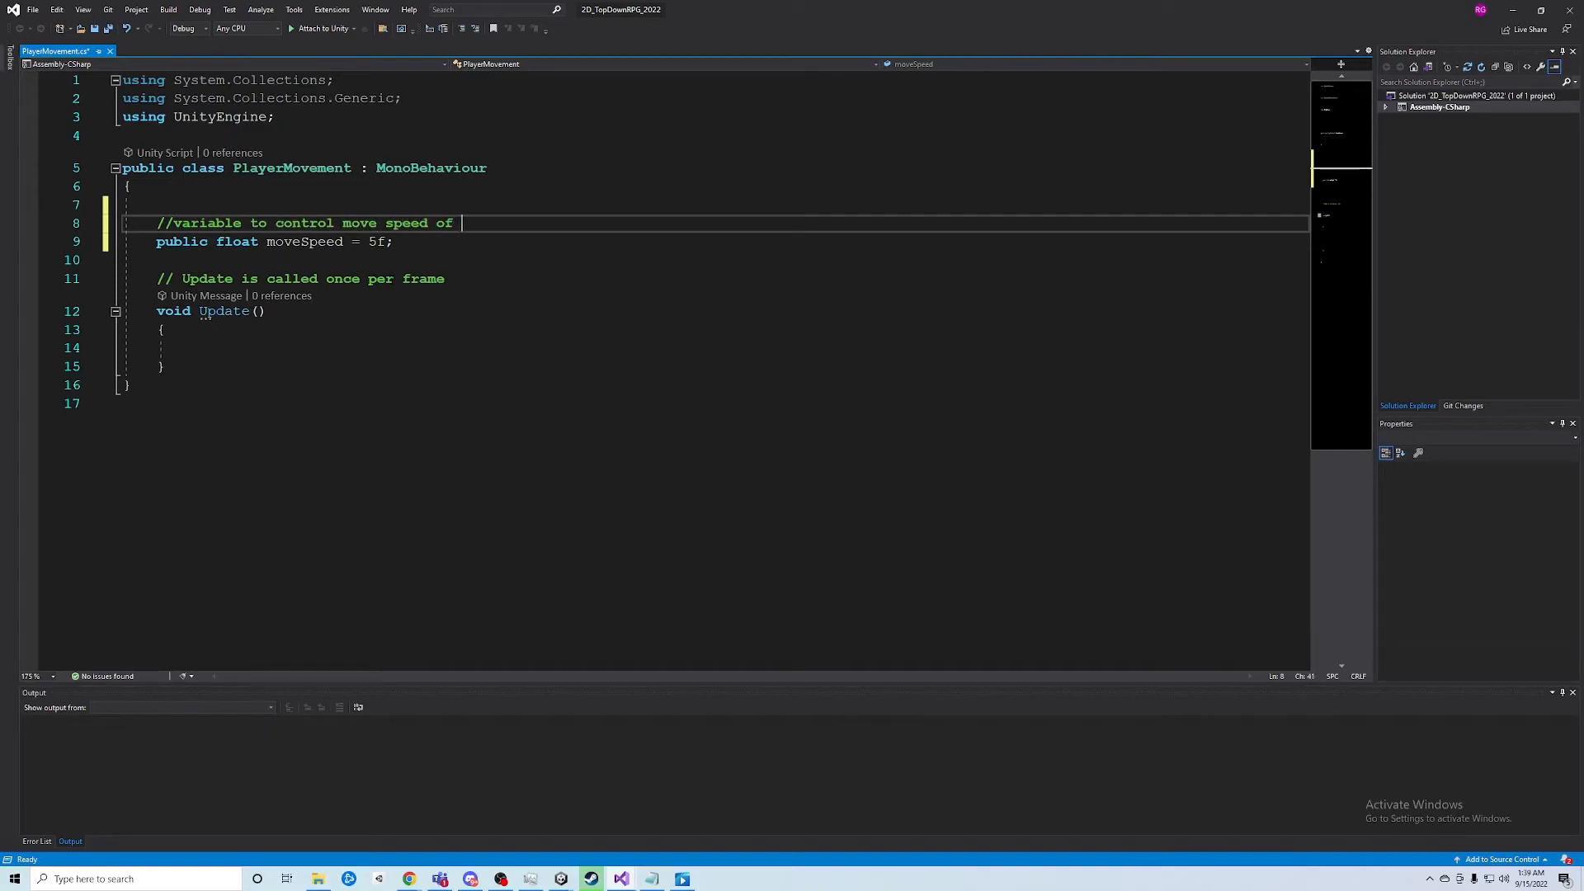
Declare "public Rigidbody2D rb;" below moveSpeed, separated by a blank line
{"action": "key", "text": "Down"}
{"action": "key", "text": "Return"}
{"action": "key", "text": "Return"}
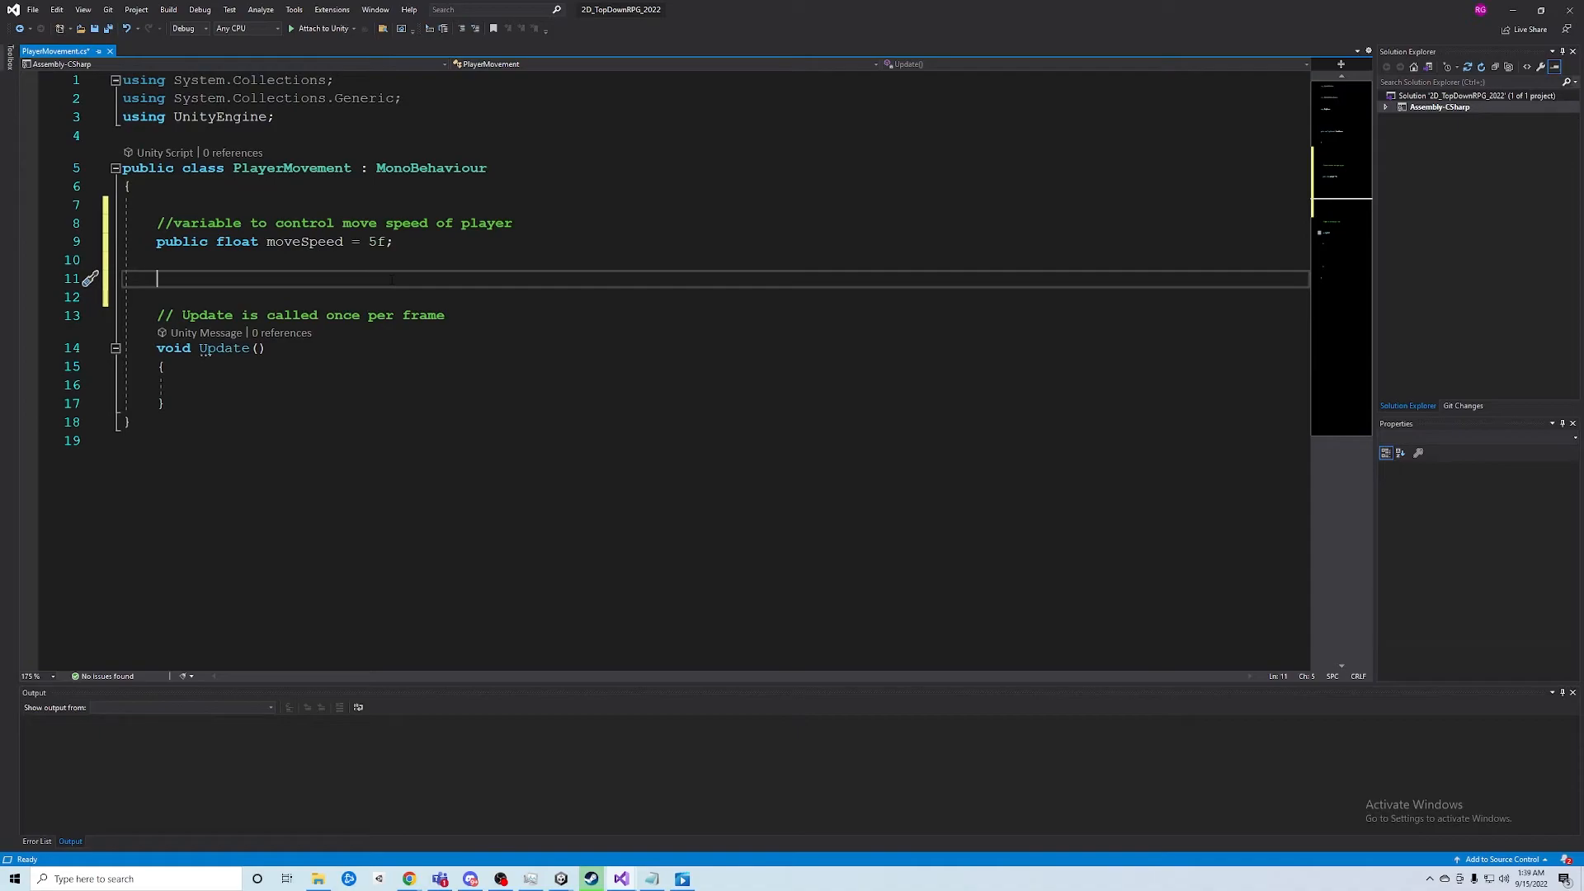
{"action": "type", "text": "public Rigi"}
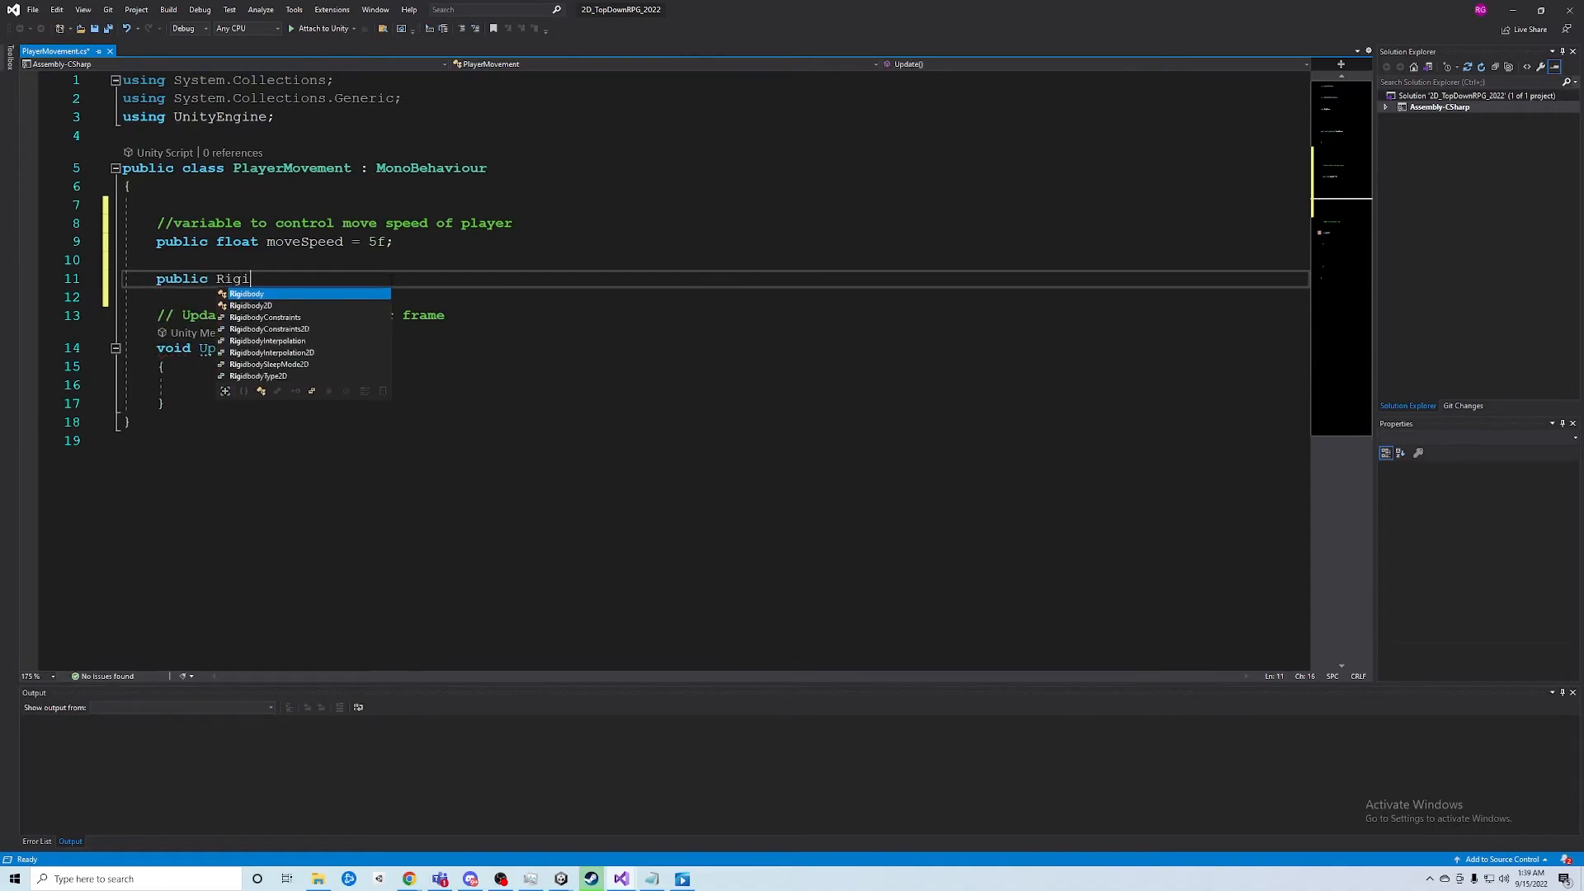
{"action": "key", "text": "Down"}
{"action": "key", "text": "space"}
{"action": "type", "text": "rb"}
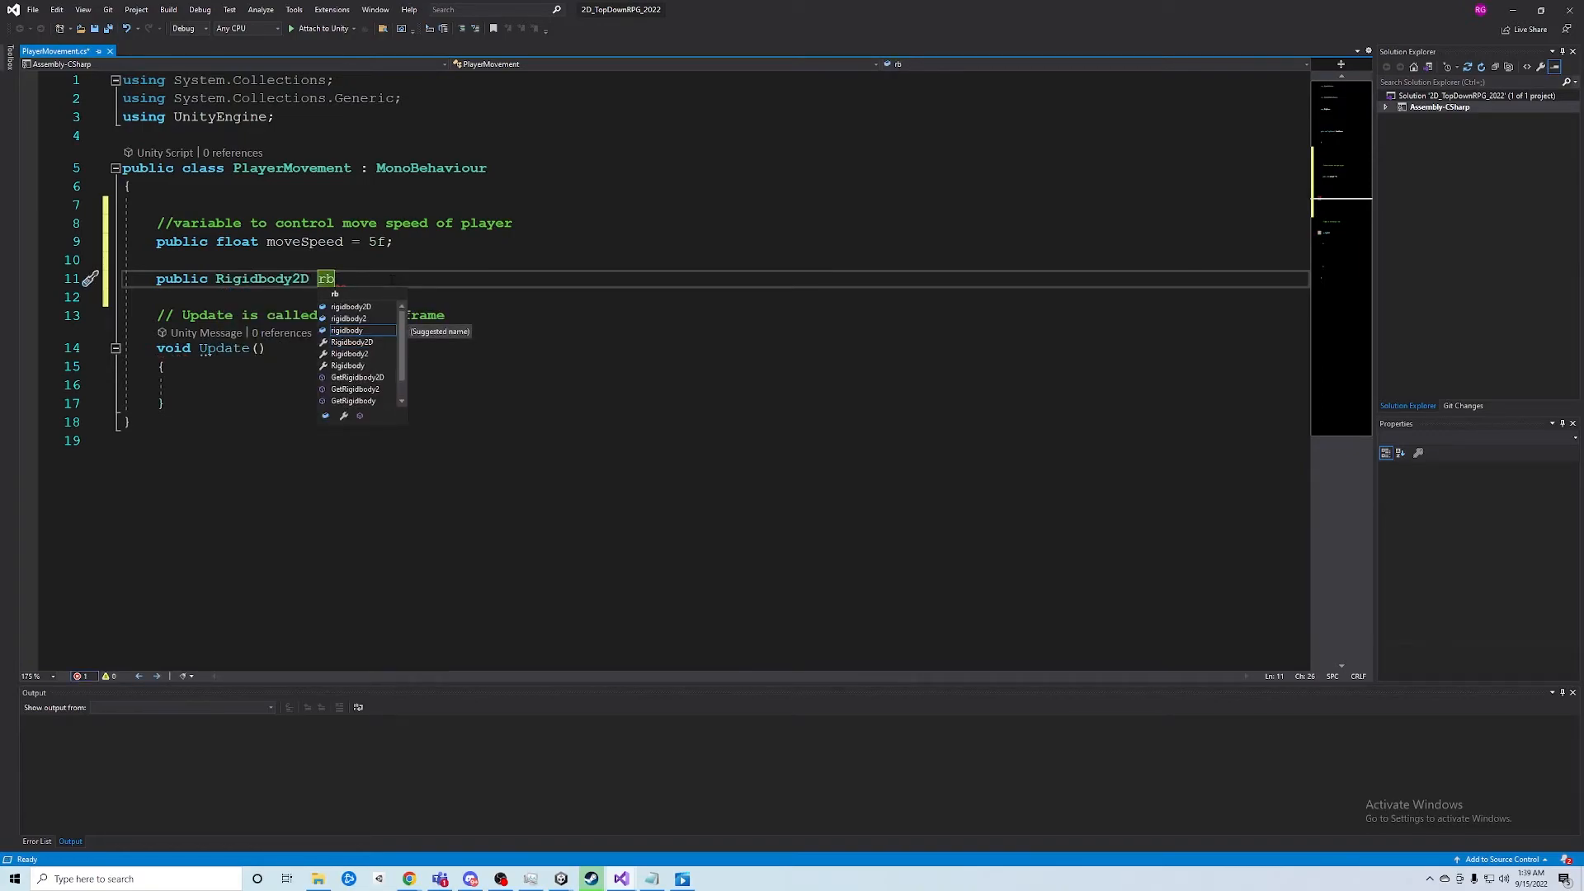
{"action": "type", "text": ";"}
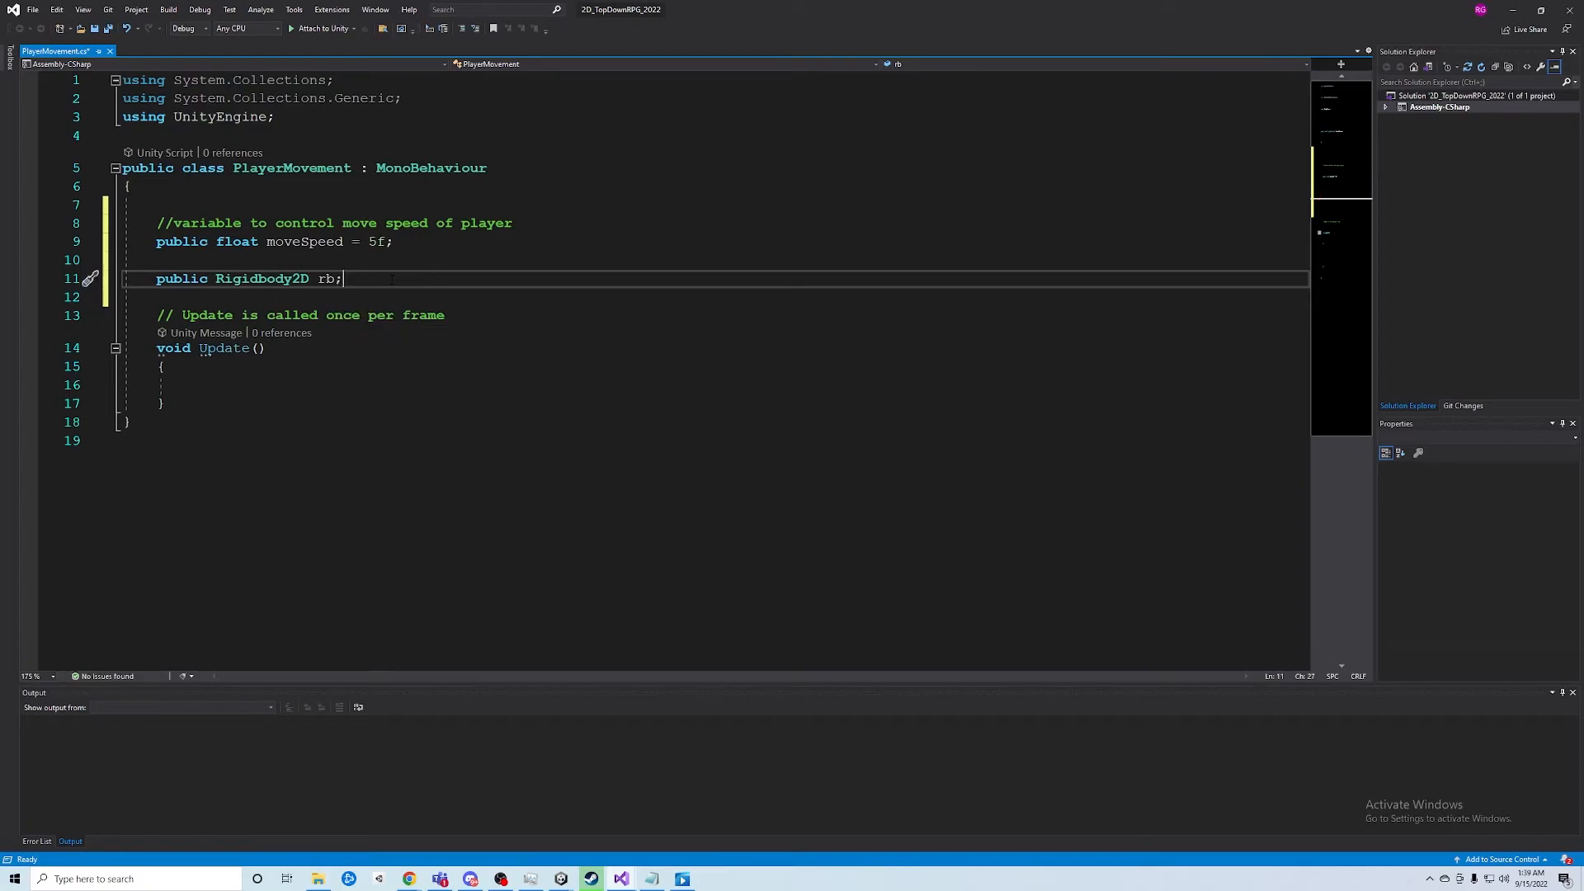
Add the comment "//reference to our players rigidbody" directly above the rb declaration
{"action": "key", "text": "Up"}
{"action": "key", "text": "Return"}
{"action": "type", "text": "//"}
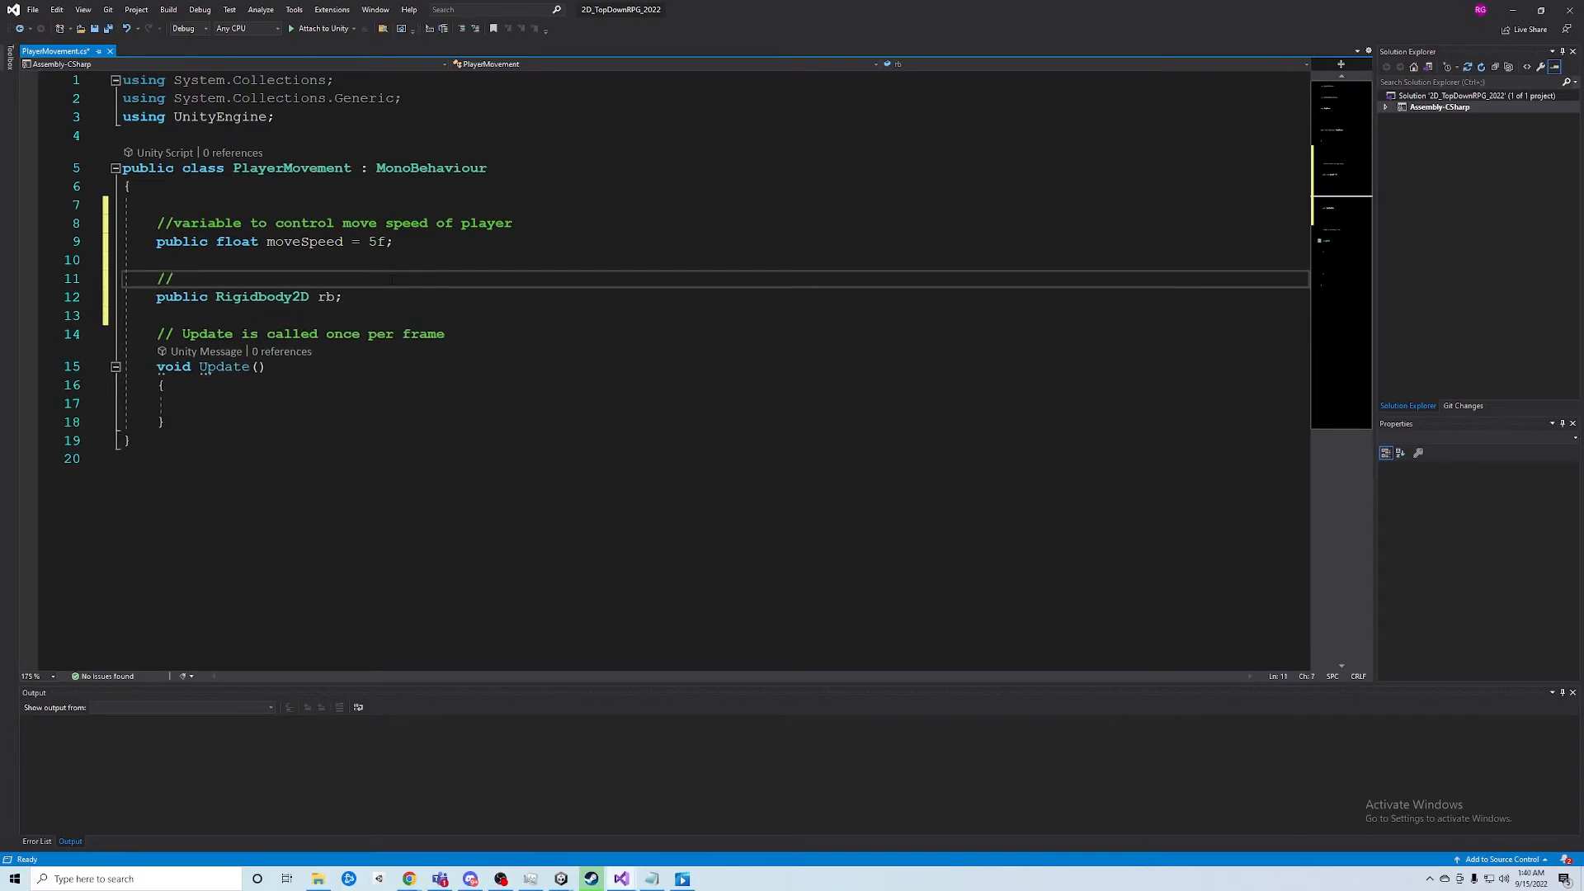
{"action": "type", "text": "reference to our playe"}
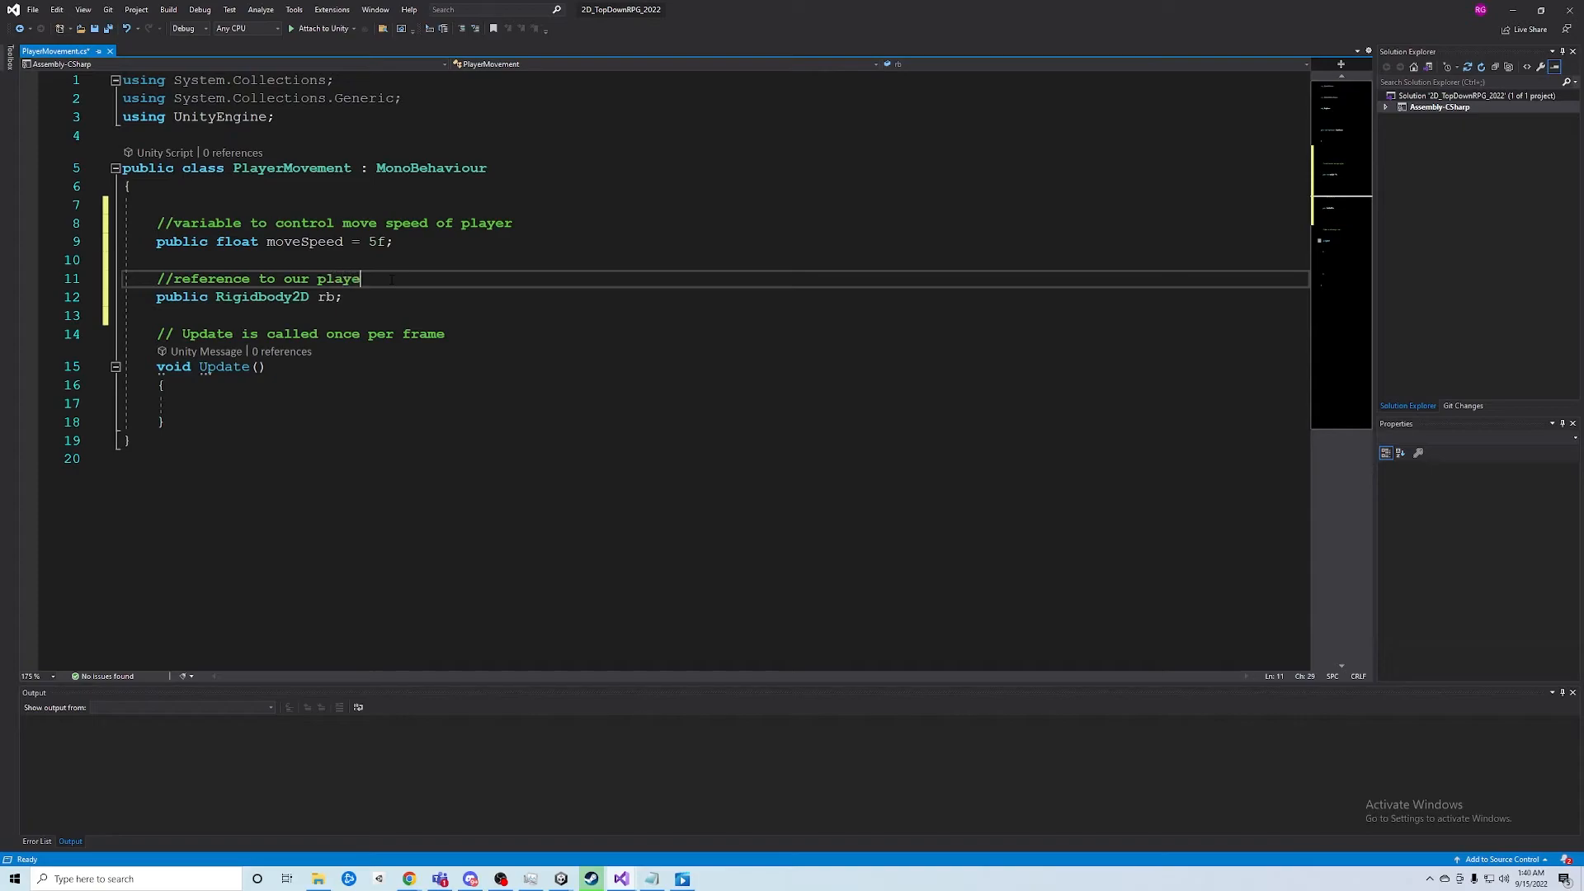
{"action": "type", "text": "rs rigidbody"}
Declare the field "Vector2 movement;" below the rb declaration, with a blank line before and after it
{"action": "key", "text": "Down"}
{"action": "key", "text": "Down"}
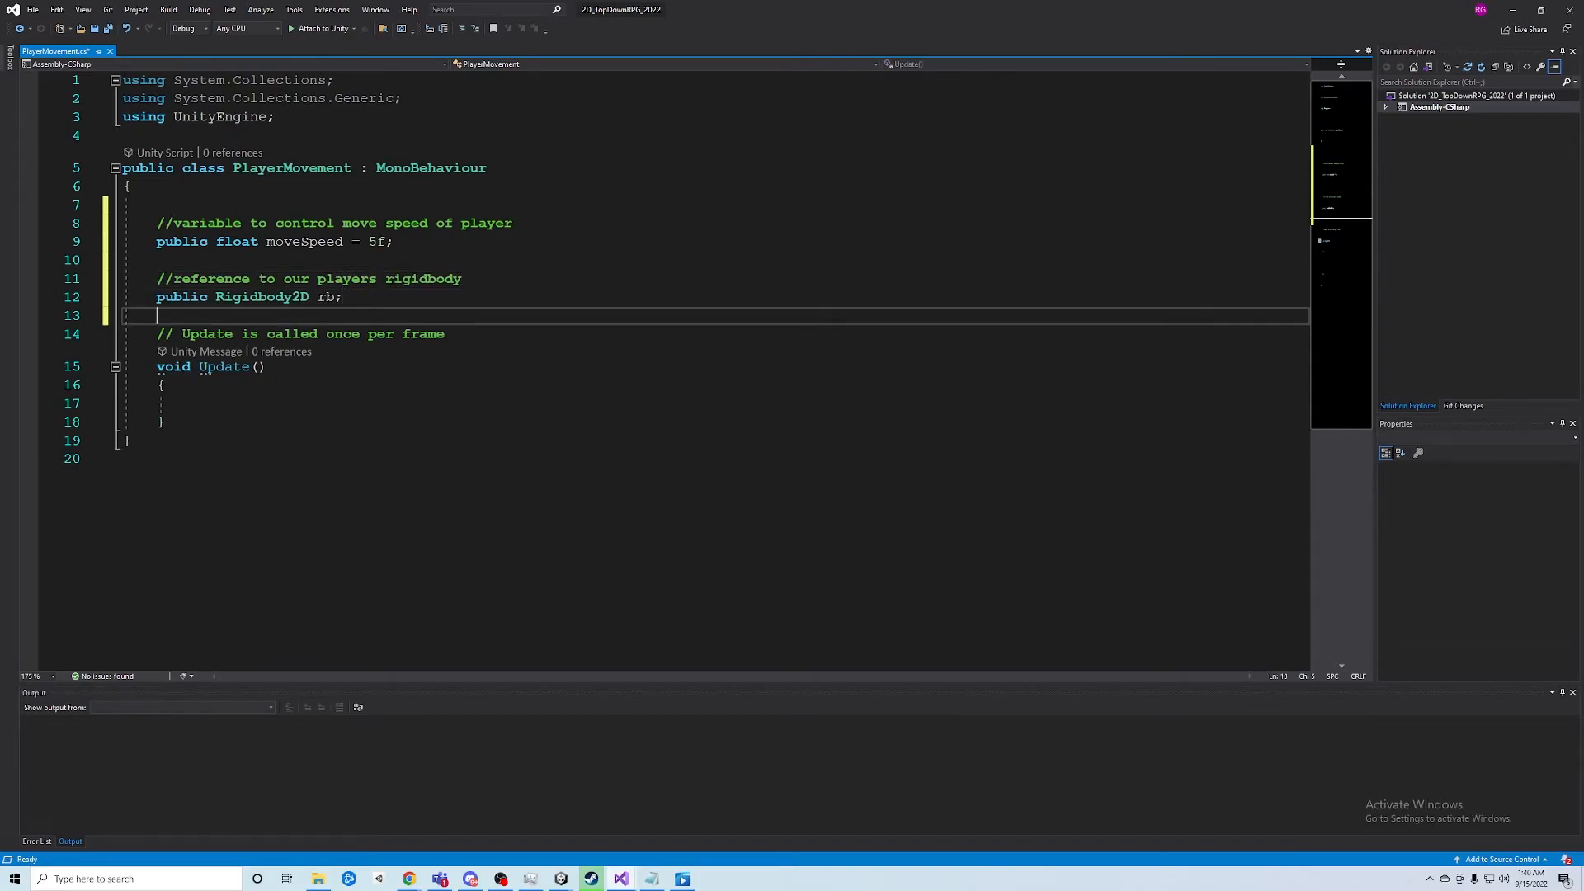
{"action": "key", "text": "Return"}
{"action": "key", "text": "Return"}
{"action": "key", "text": "Up"}
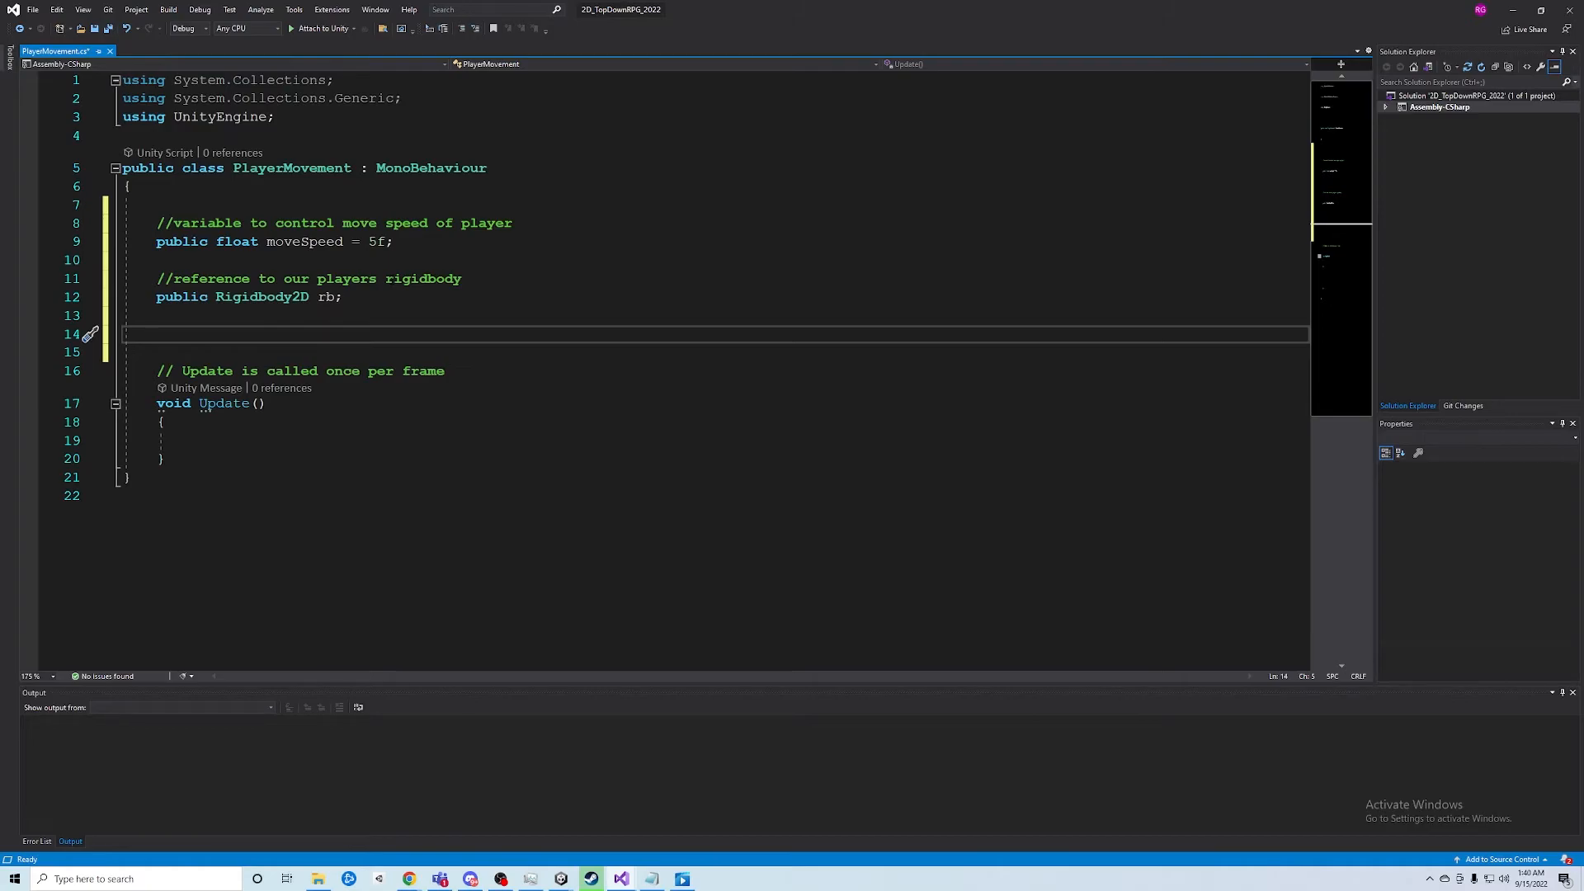
{"action": "type", "text": "Vecto"}
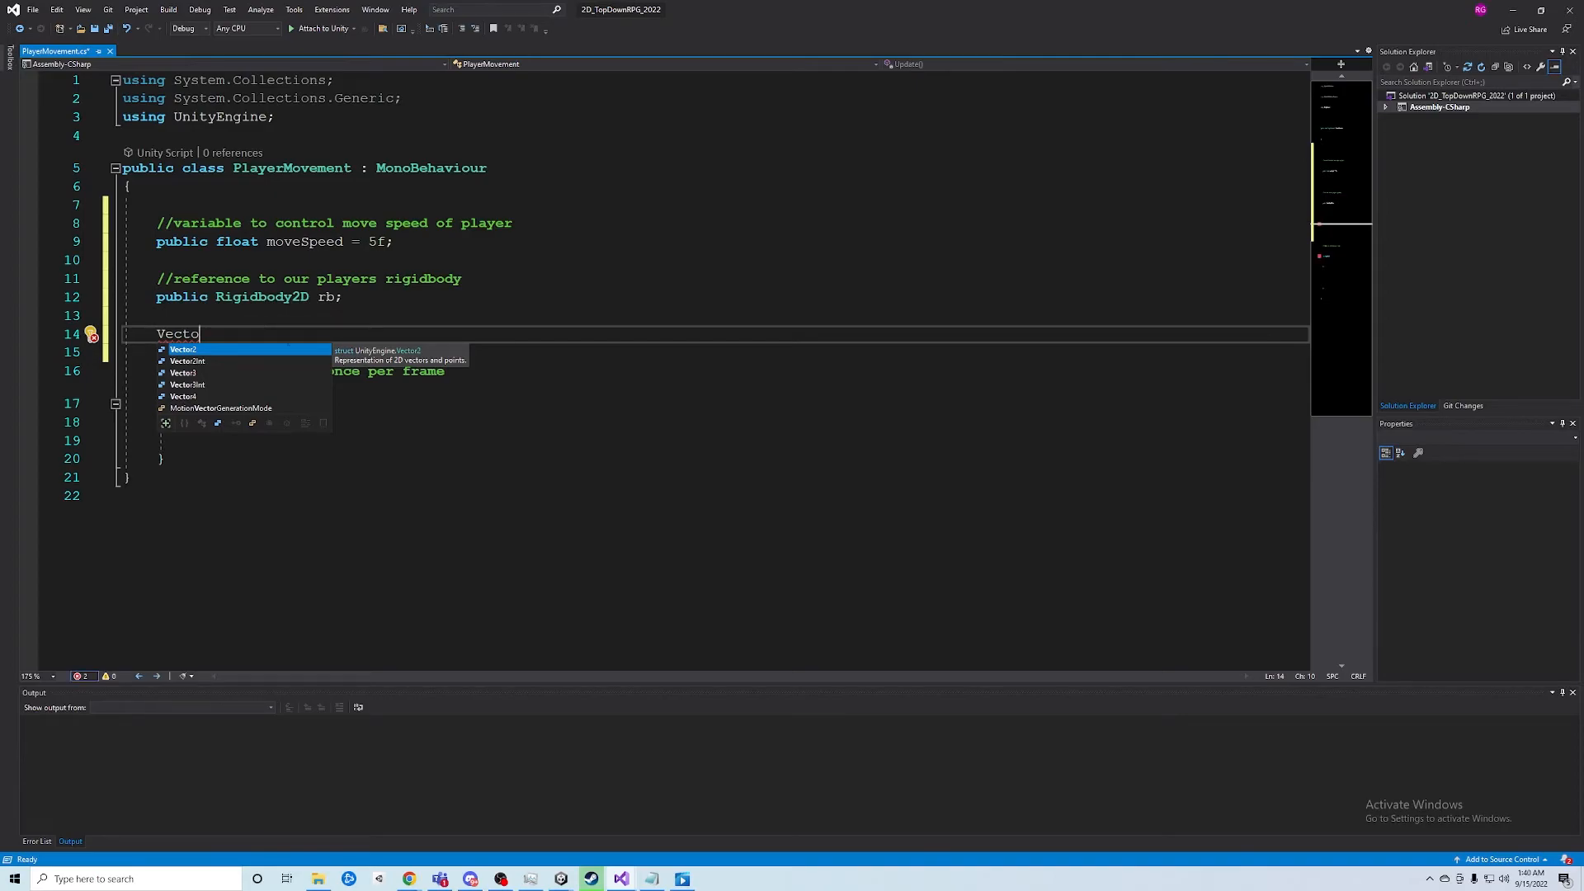
{"action": "type", "text": "r2 "}
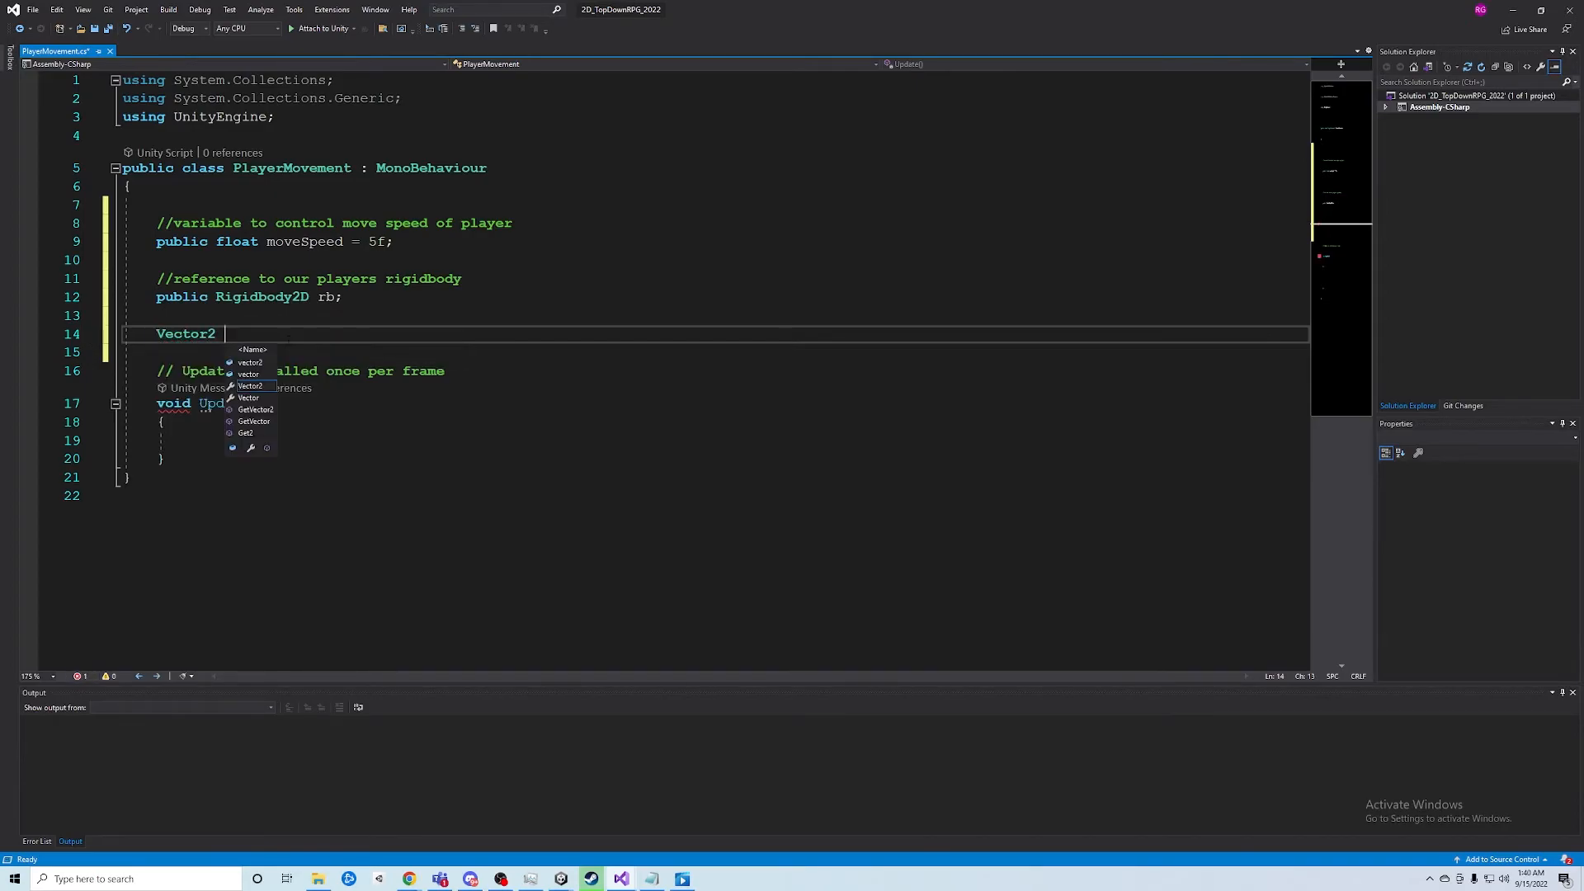
{"action": "type", "text": "movement;"}
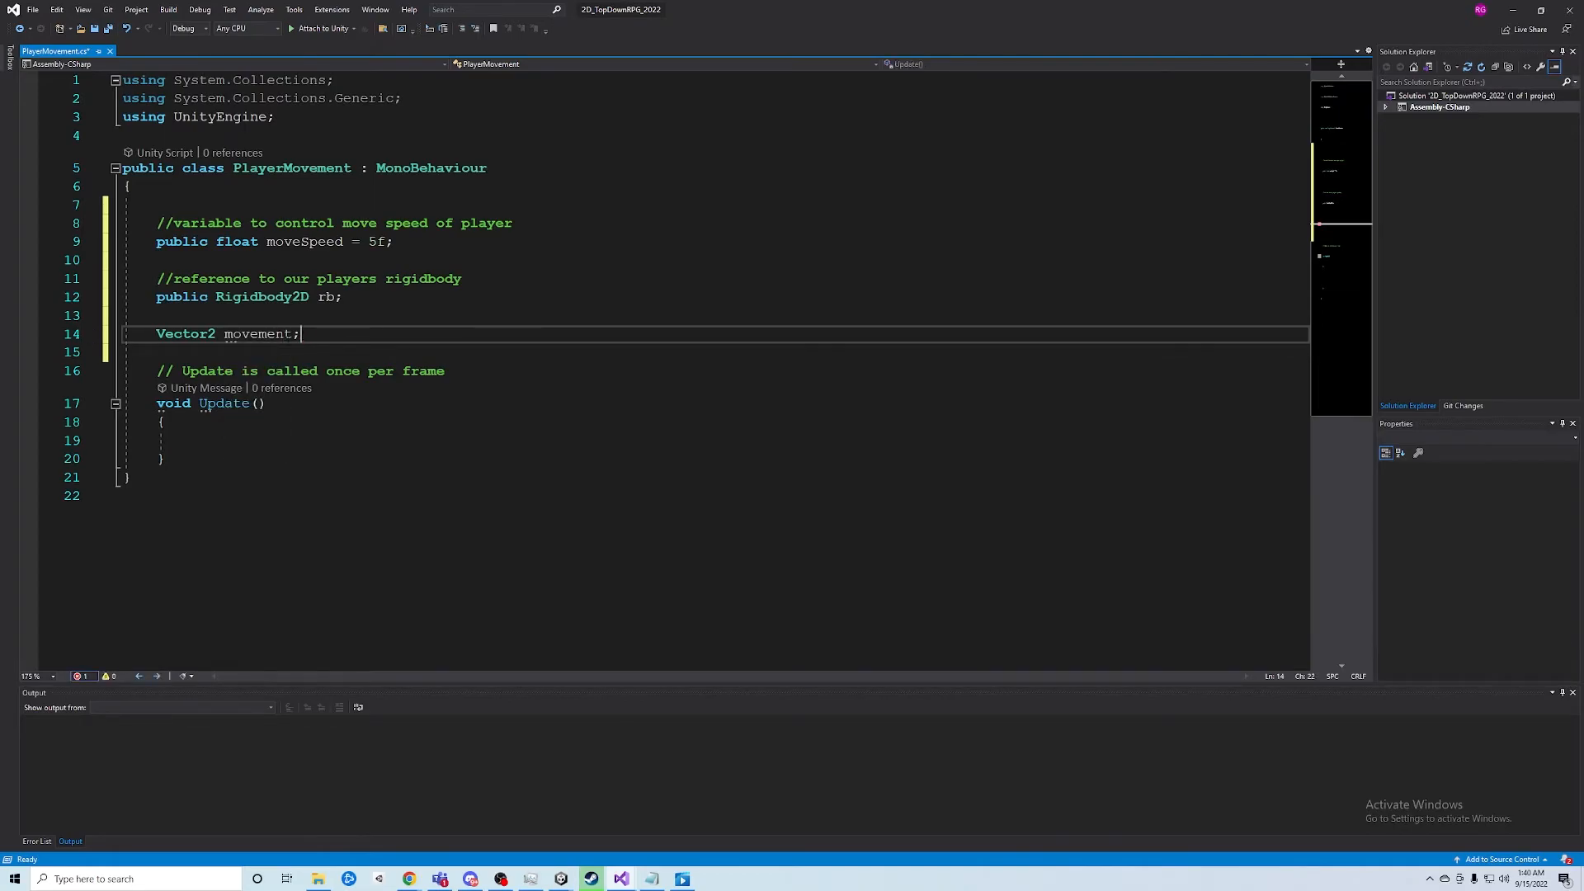
Add above the movement declaration the comment "//will store our movement. Going to use this to pass movement input to fixed update to actually move the character."
{"action": "key", "text": "Home"}
{"action": "key", "text": "Return"}
{"action": "key", "text": "Up"}
{"action": "type", "text": "//will "}
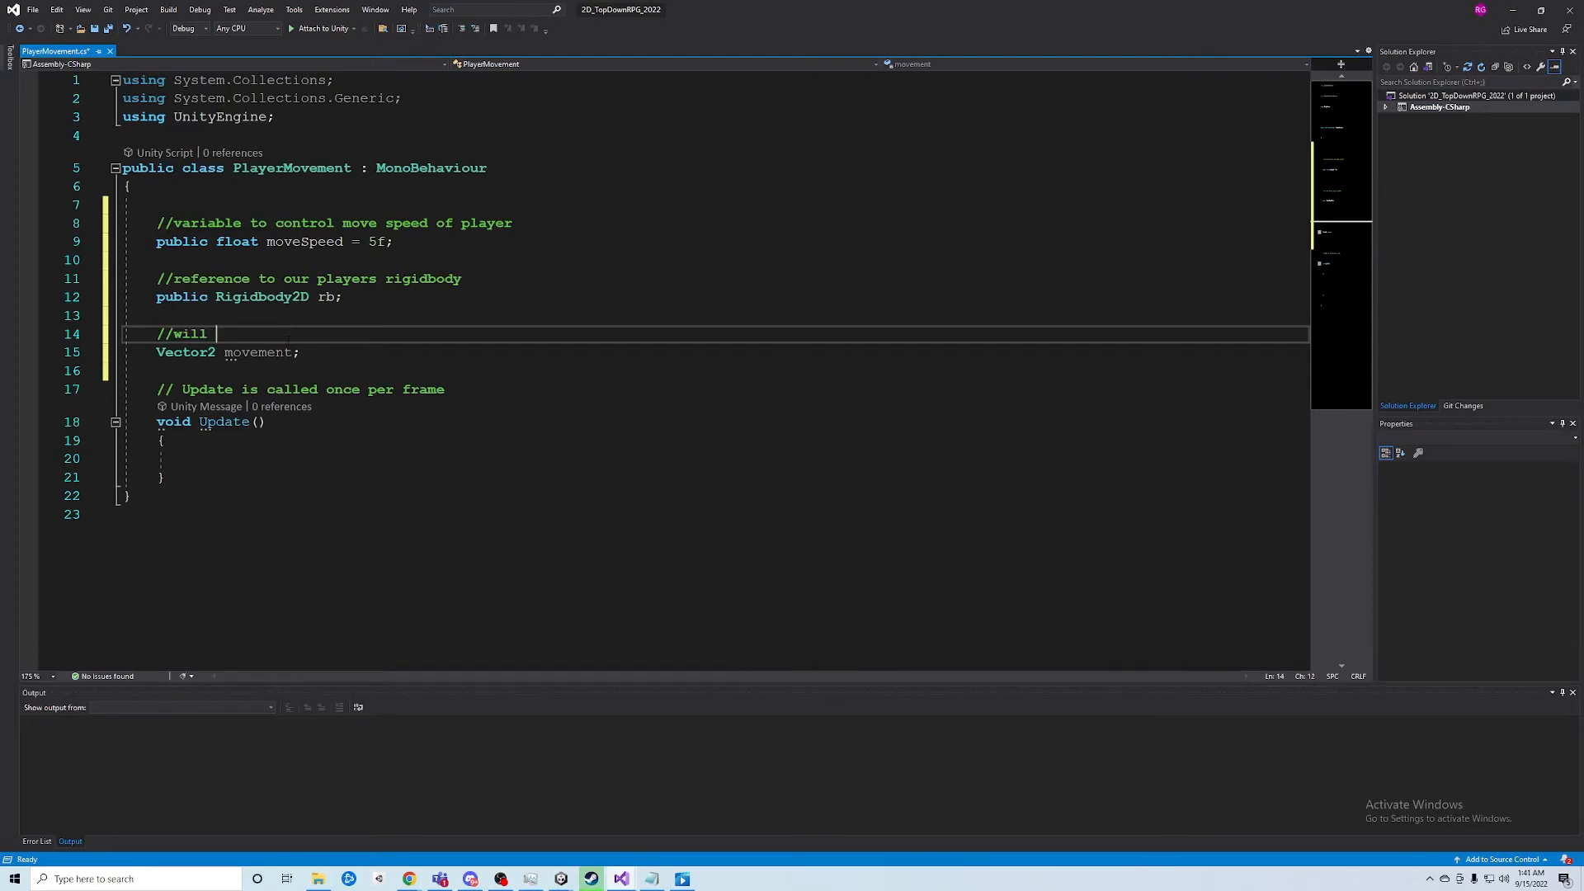
{"action": "type", "text": "stor eour p"}
{"action": "key", "text": "BackSpace"}
{"action": "key", "text": "BackSpace"}
{"action": "key", "text": "BackSpace"}
{"action": "key", "text": "BackSpace"}
{"action": "key", "text": "BackSpace"}
{"action": "key", "text": "BackSpace"}
{"action": "key", "text": "BackSpace"}
{"action": "type", "text": "e our movement. Going to use this "}
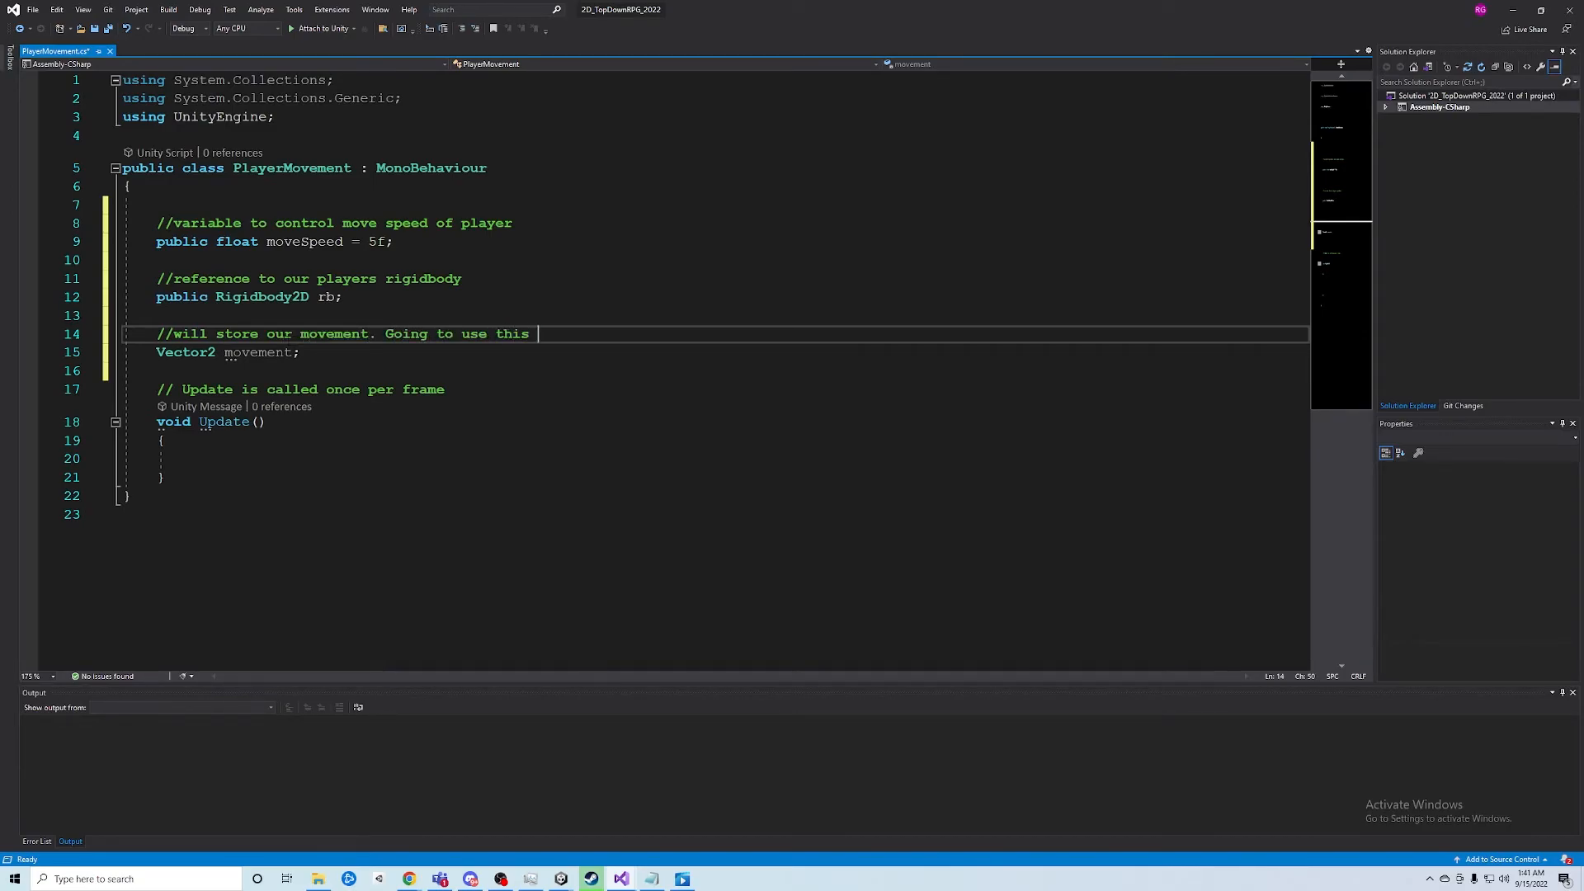
{"action": "type", "text": "to pass movement input to fixed update"}
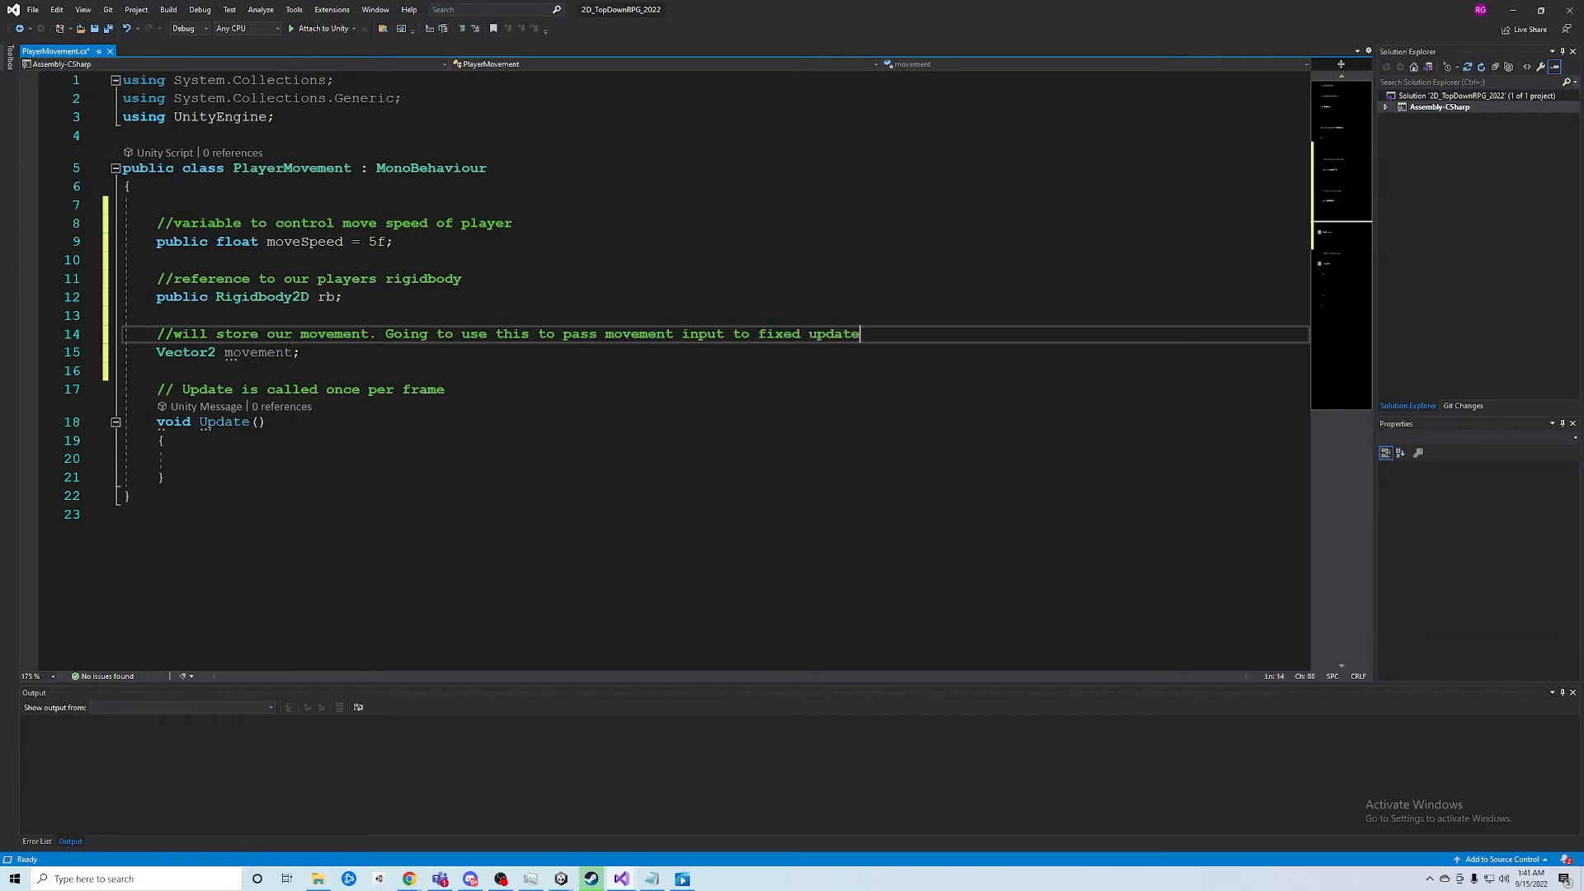
{"action": "type", "text": " to actually move the cha5ra"}
{"action": "key", "text": "BackSpace"}
{"action": "key", "text": "BackSpace"}
{"action": "key", "text": "BackSpace"}
{"action": "type", "text": "racter."}
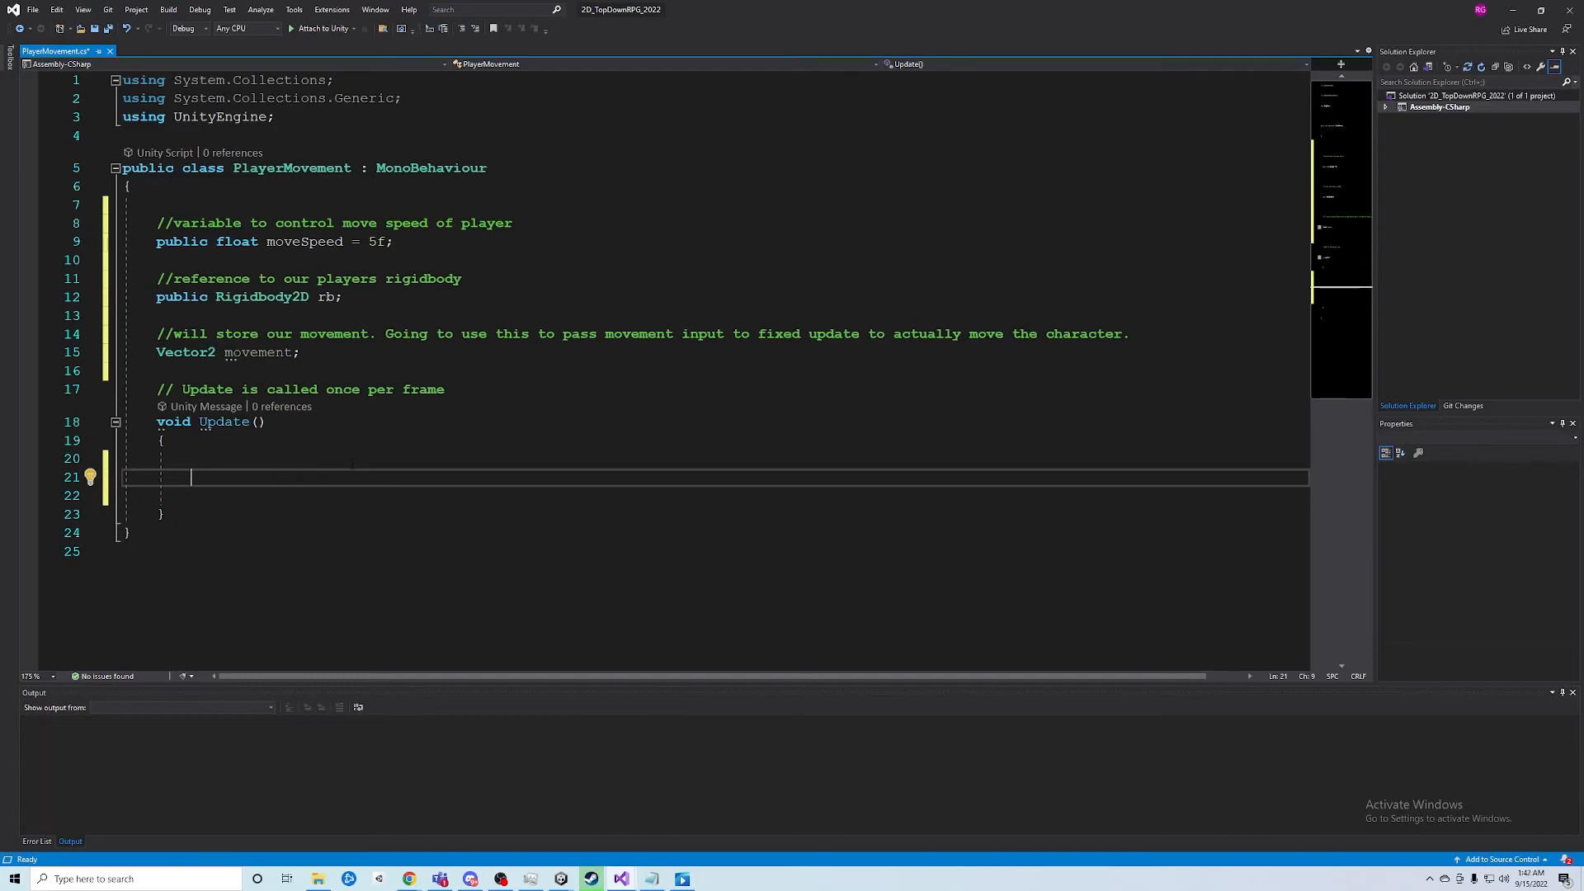
Add the statement Input.GetAxisRaw("Horizontal"); inside the Update method's body and start a new line below it
{"action": "type", "text": "Input"}
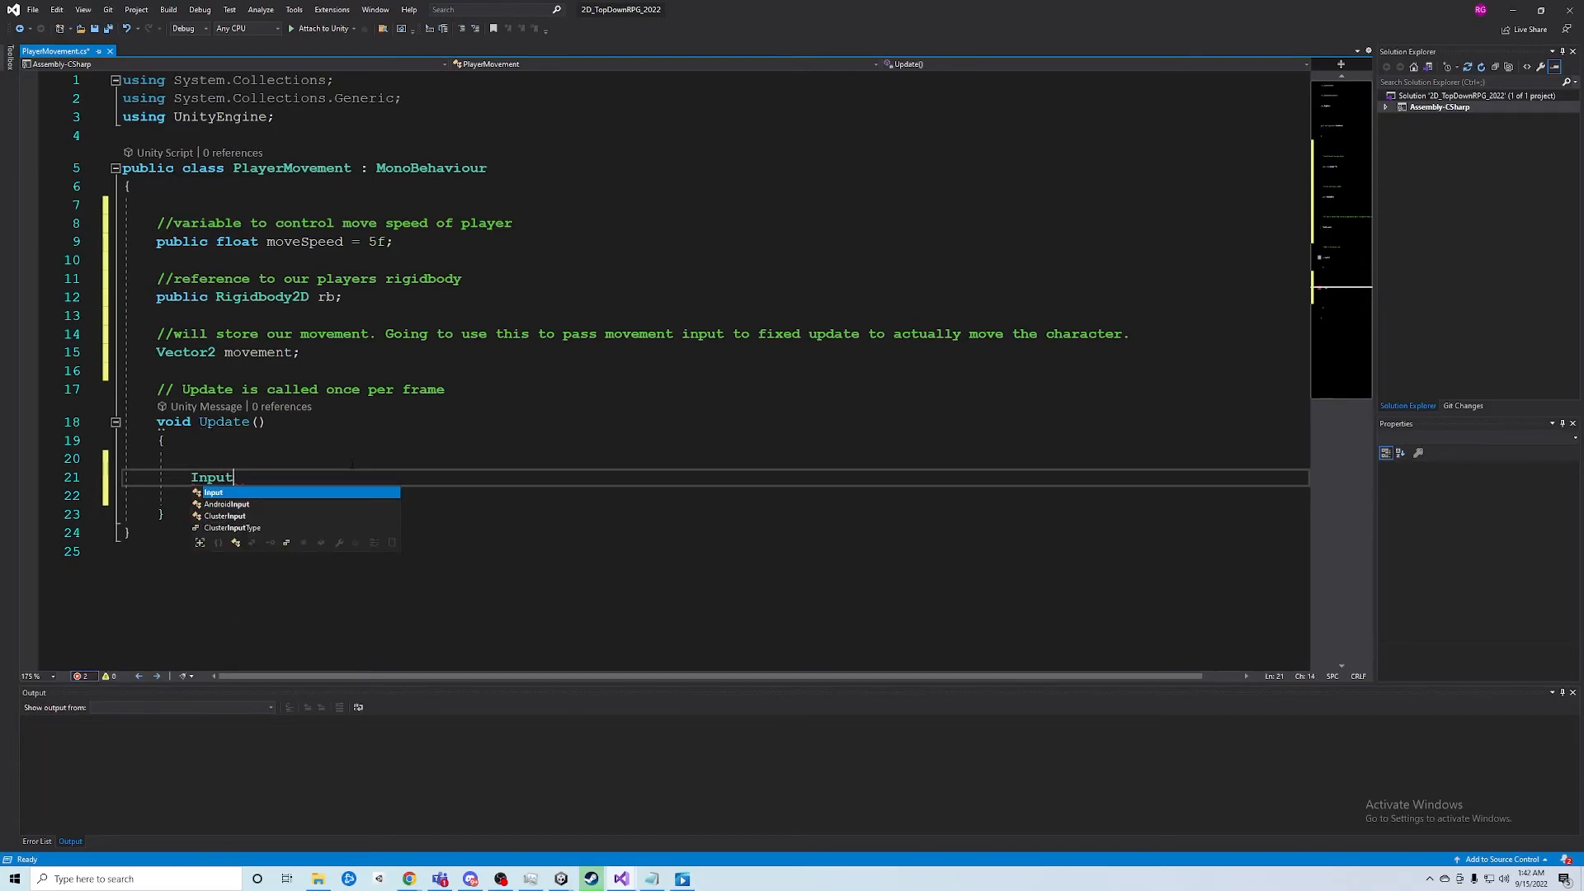
{"action": "type", "text": ".G"}
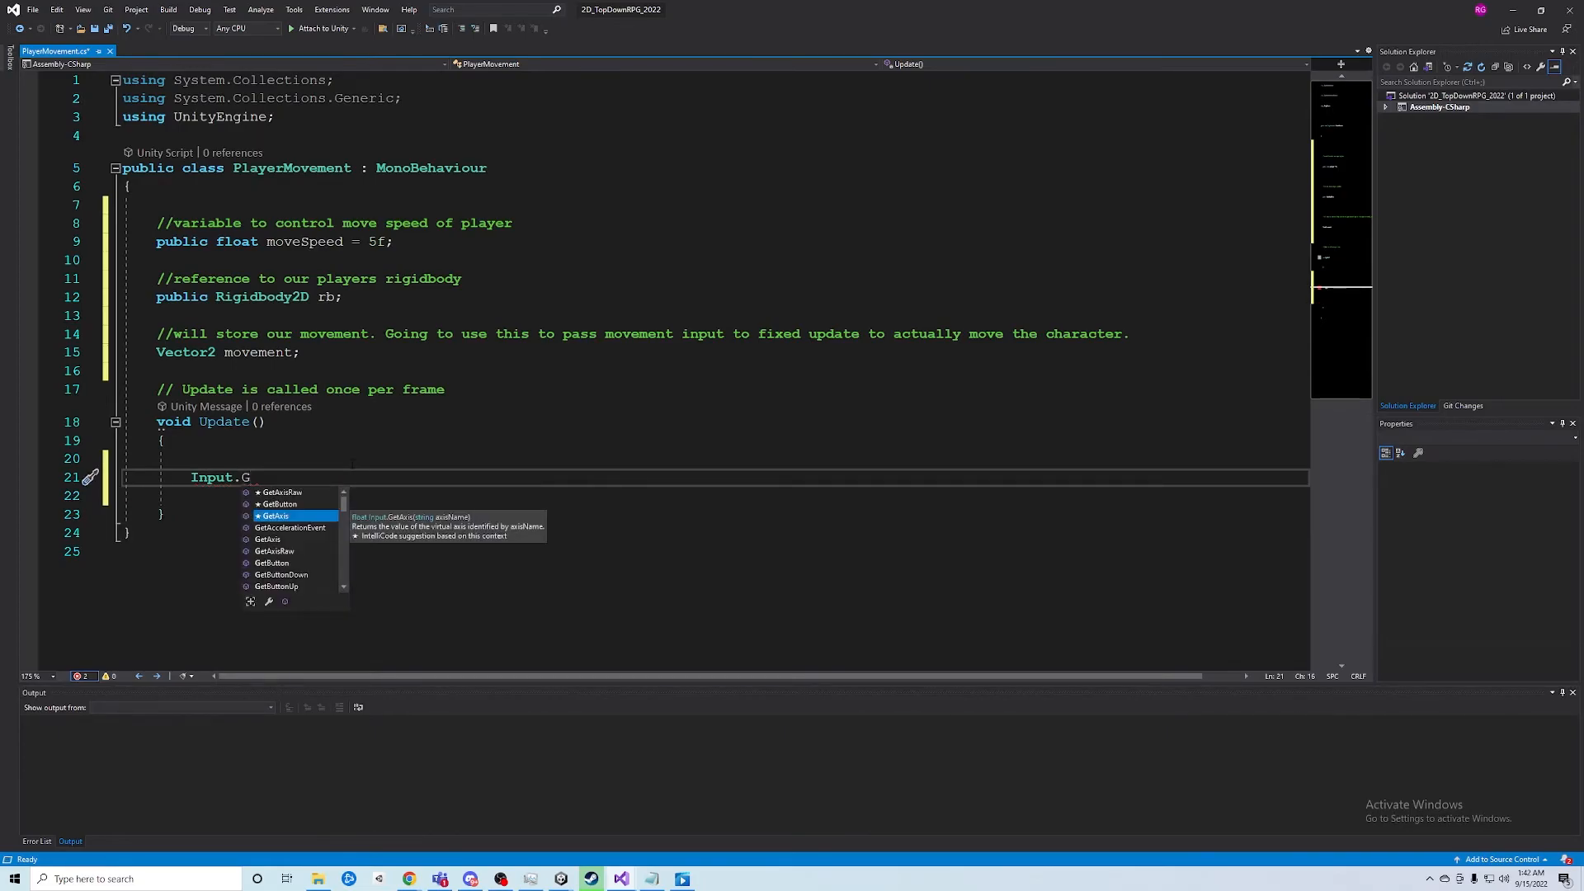
{"action": "key", "text": "BackSpace"}
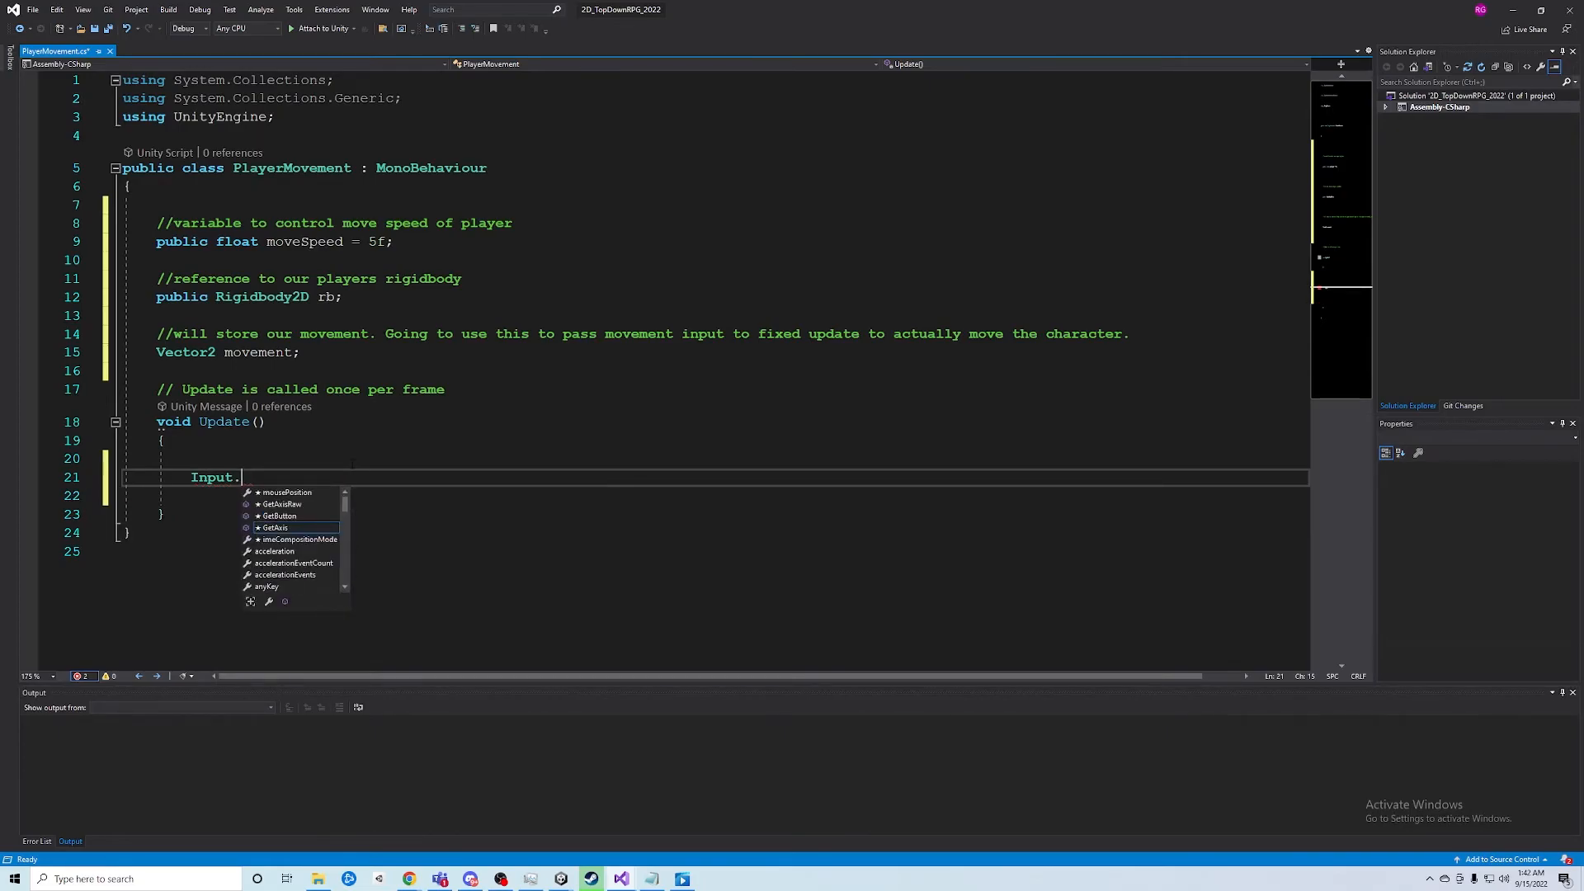
{"action": "type", "text": "Get"}
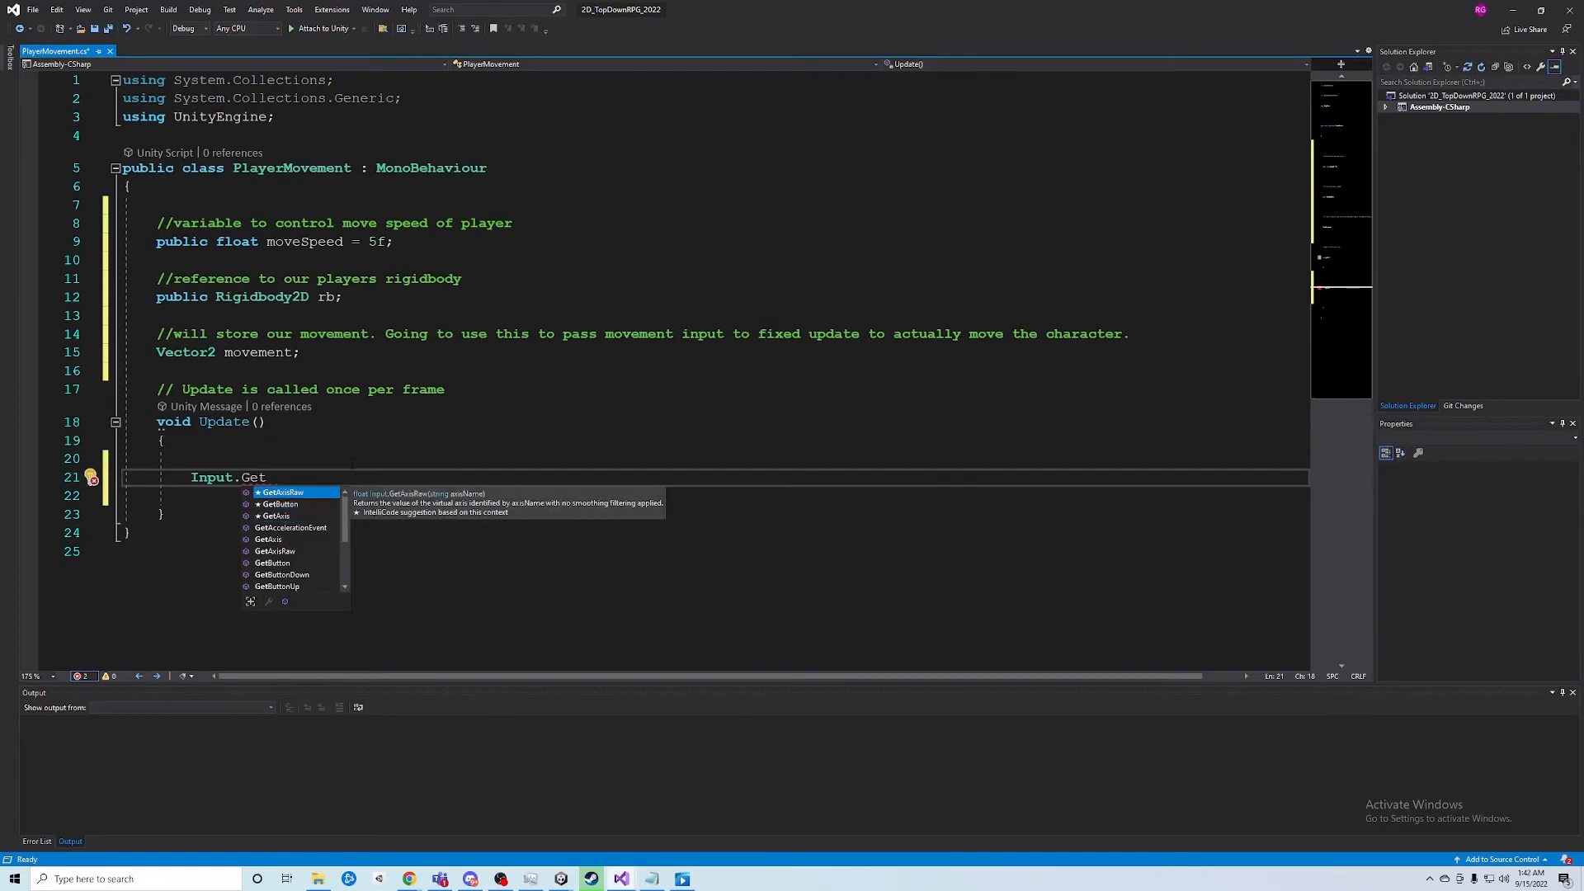
{"action": "key", "text": "Tab"}
{"action": "type", "text": "(\"\");"}
{"action": "key", "text": "Return"}
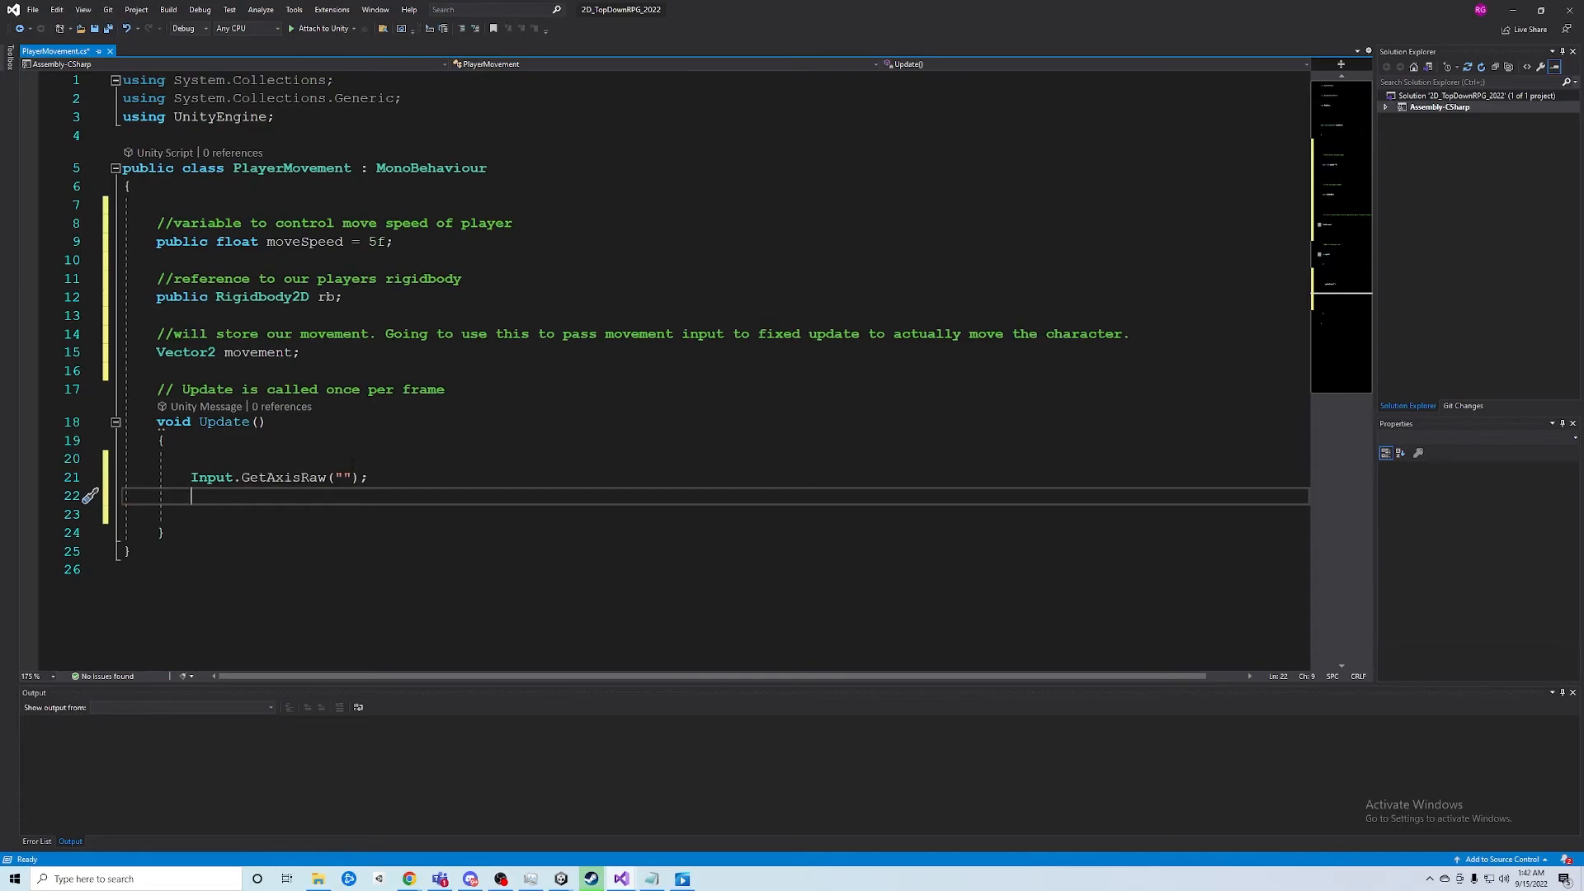
{"action": "left_click", "coordinate": [341, 477]}
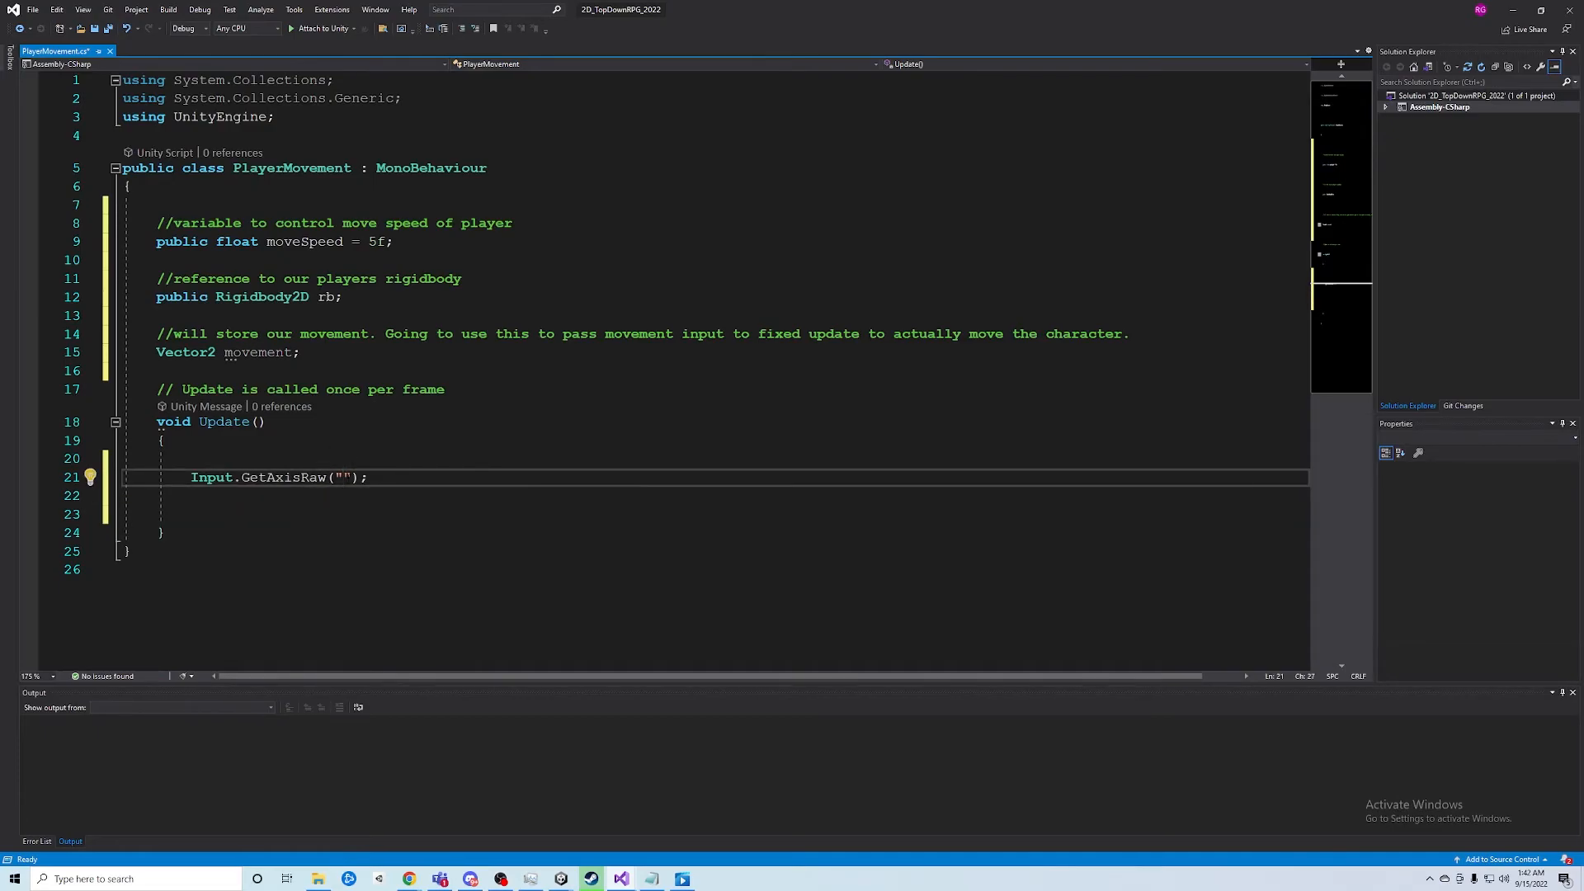
{"action": "type", "text": "Horizontal"}
{"action": "key", "text": "Right"}
{"action": "key", "text": "Right"}
{"action": "key", "text": "End"}
{"action": "key", "text": "Return"}
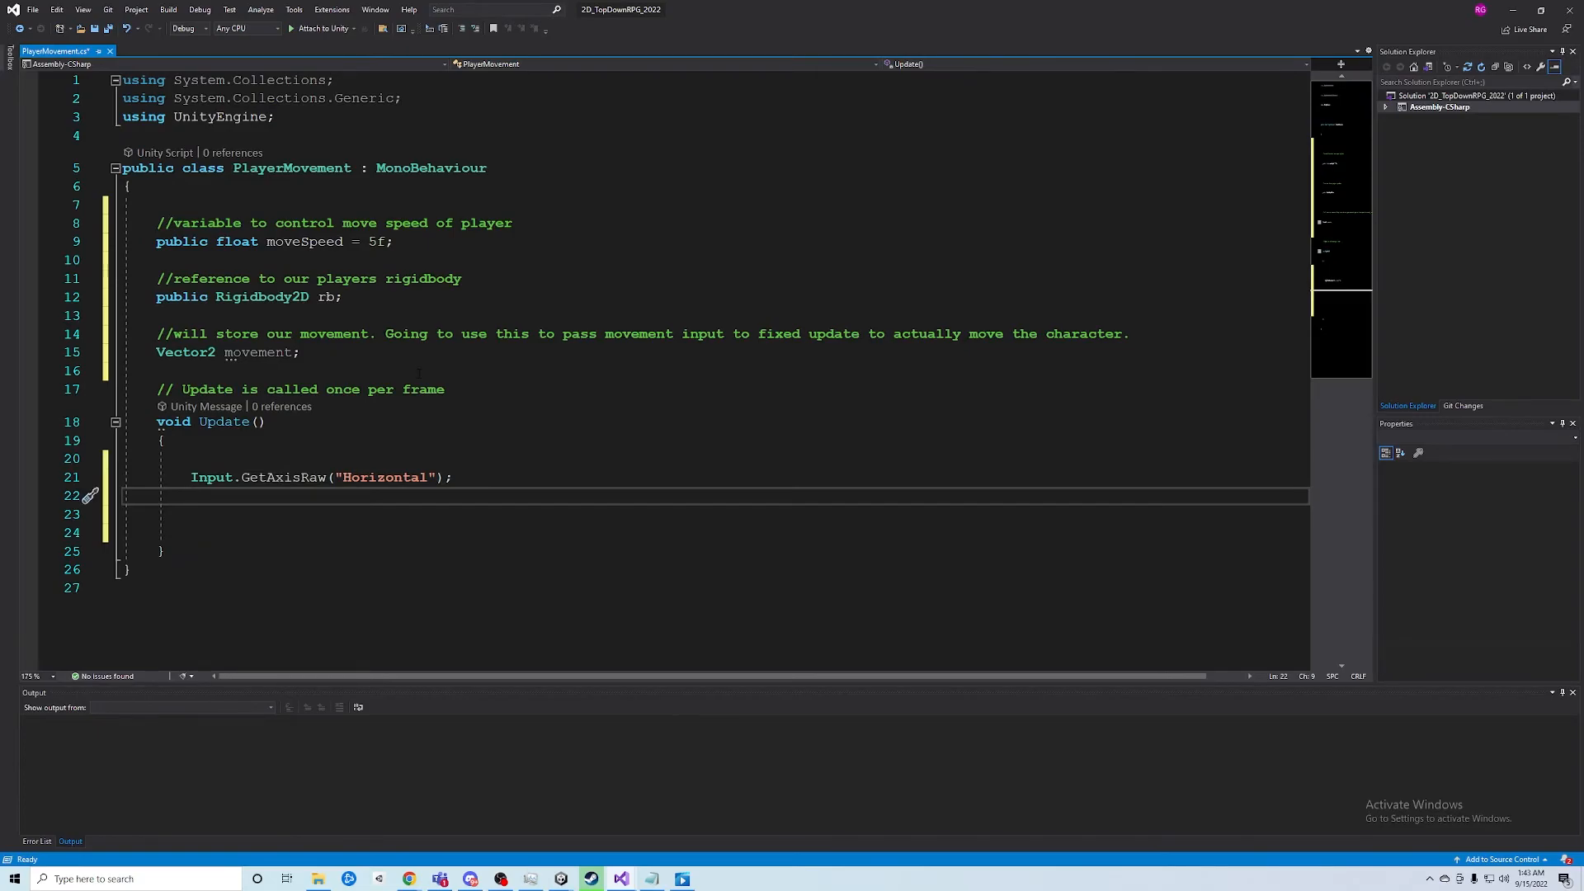
Add the statement Input.GetAxisRaw("Vertical"); directly below the horizontal axis call in Update
{"action": "type", "text": "Input"}
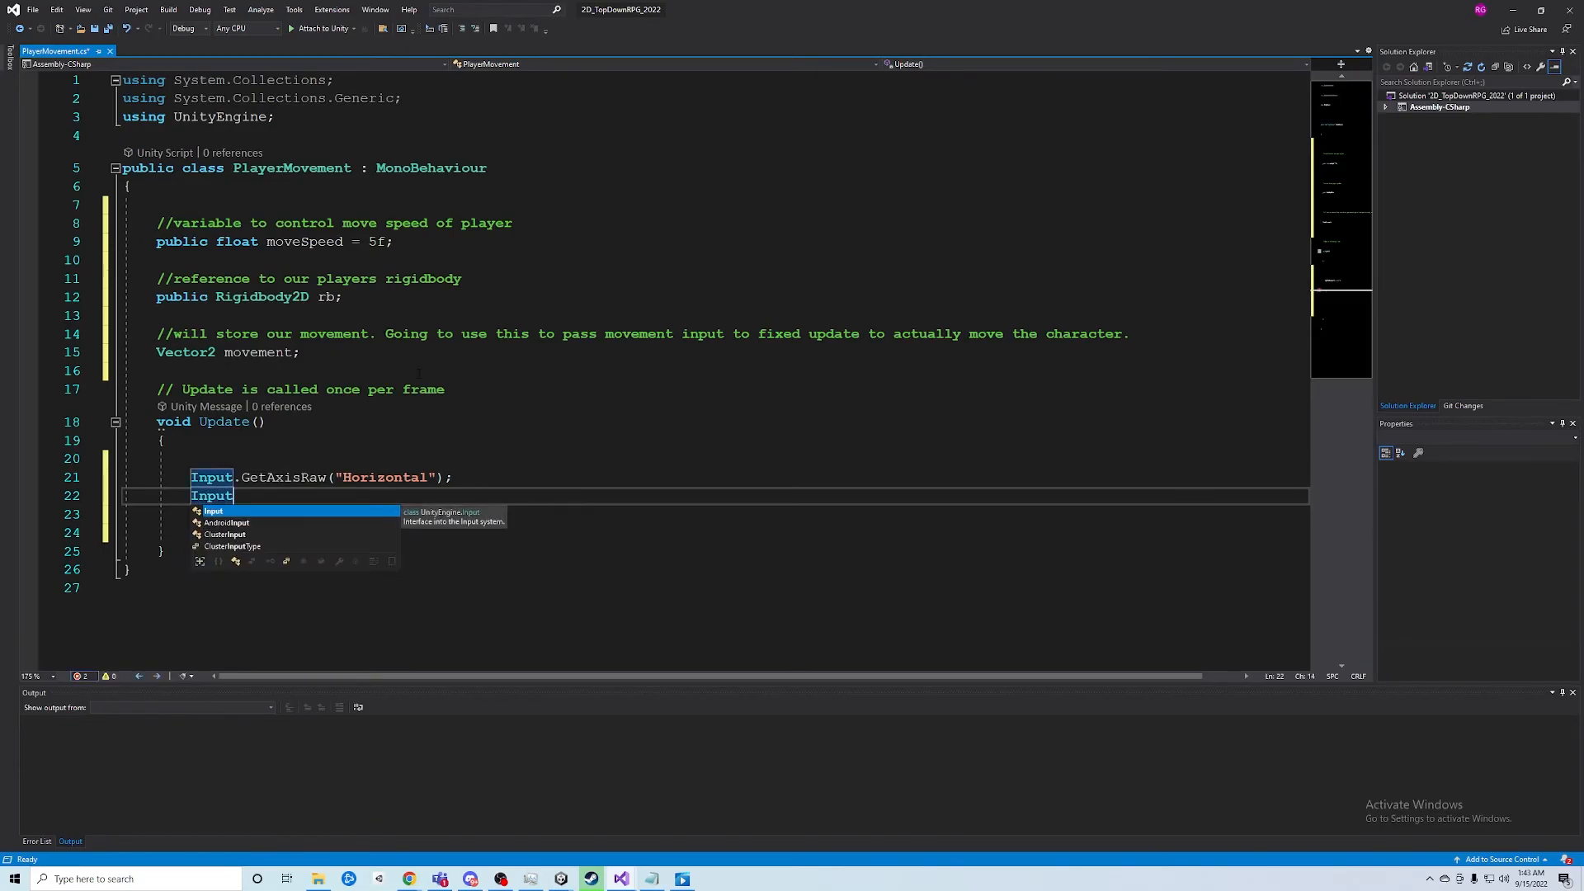
{"action": "type", "text": ".Get"}
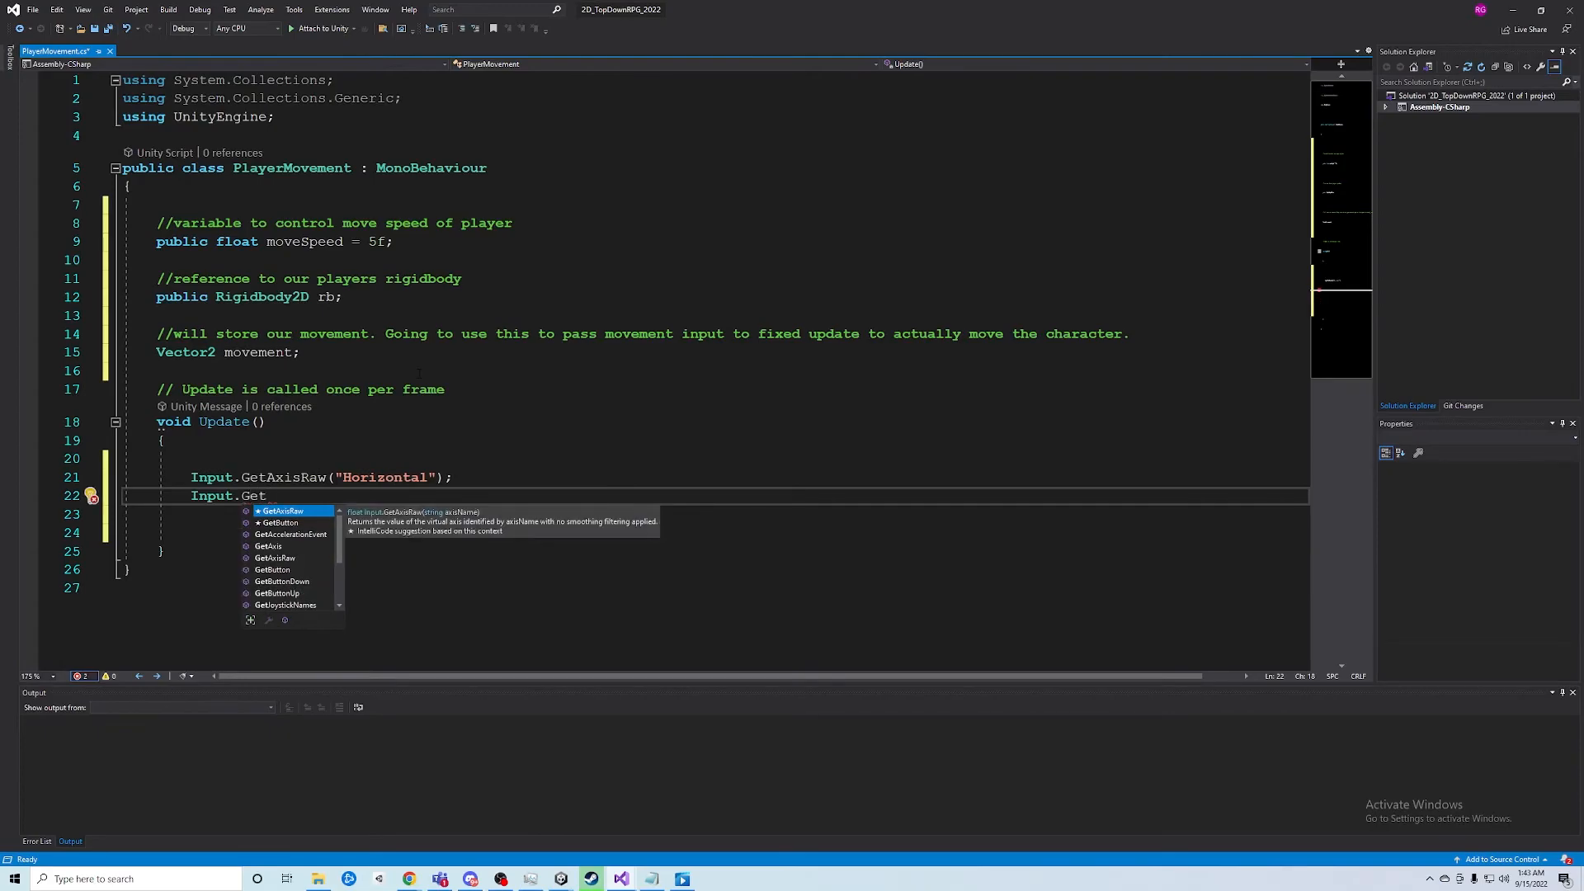
{"action": "key", "text": "Tab"}
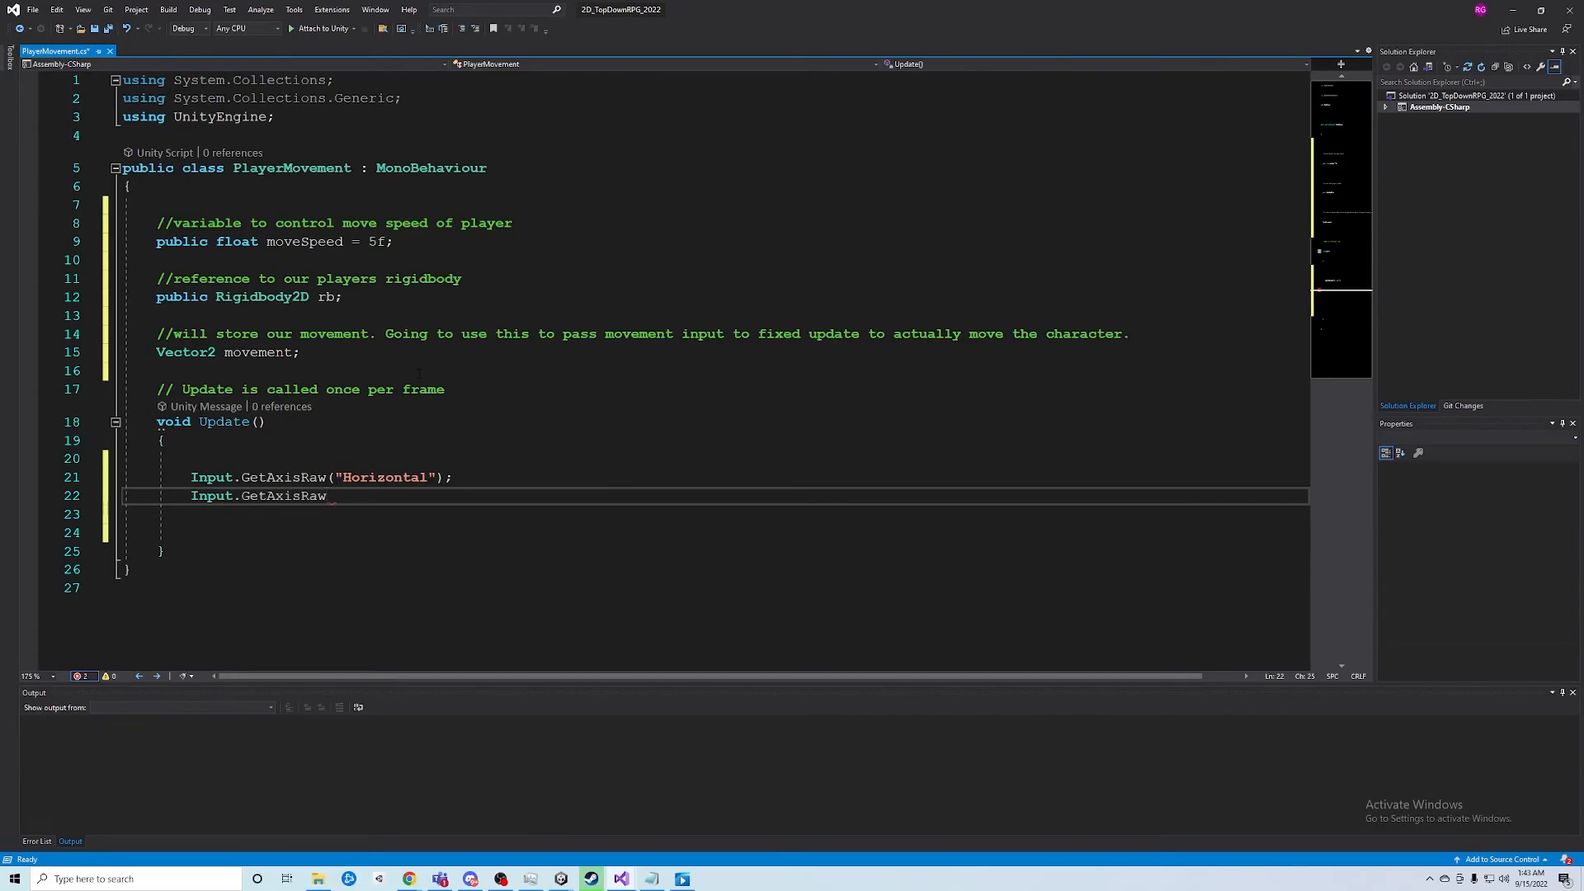
{"action": "type", "text": "(\"Vertical"}
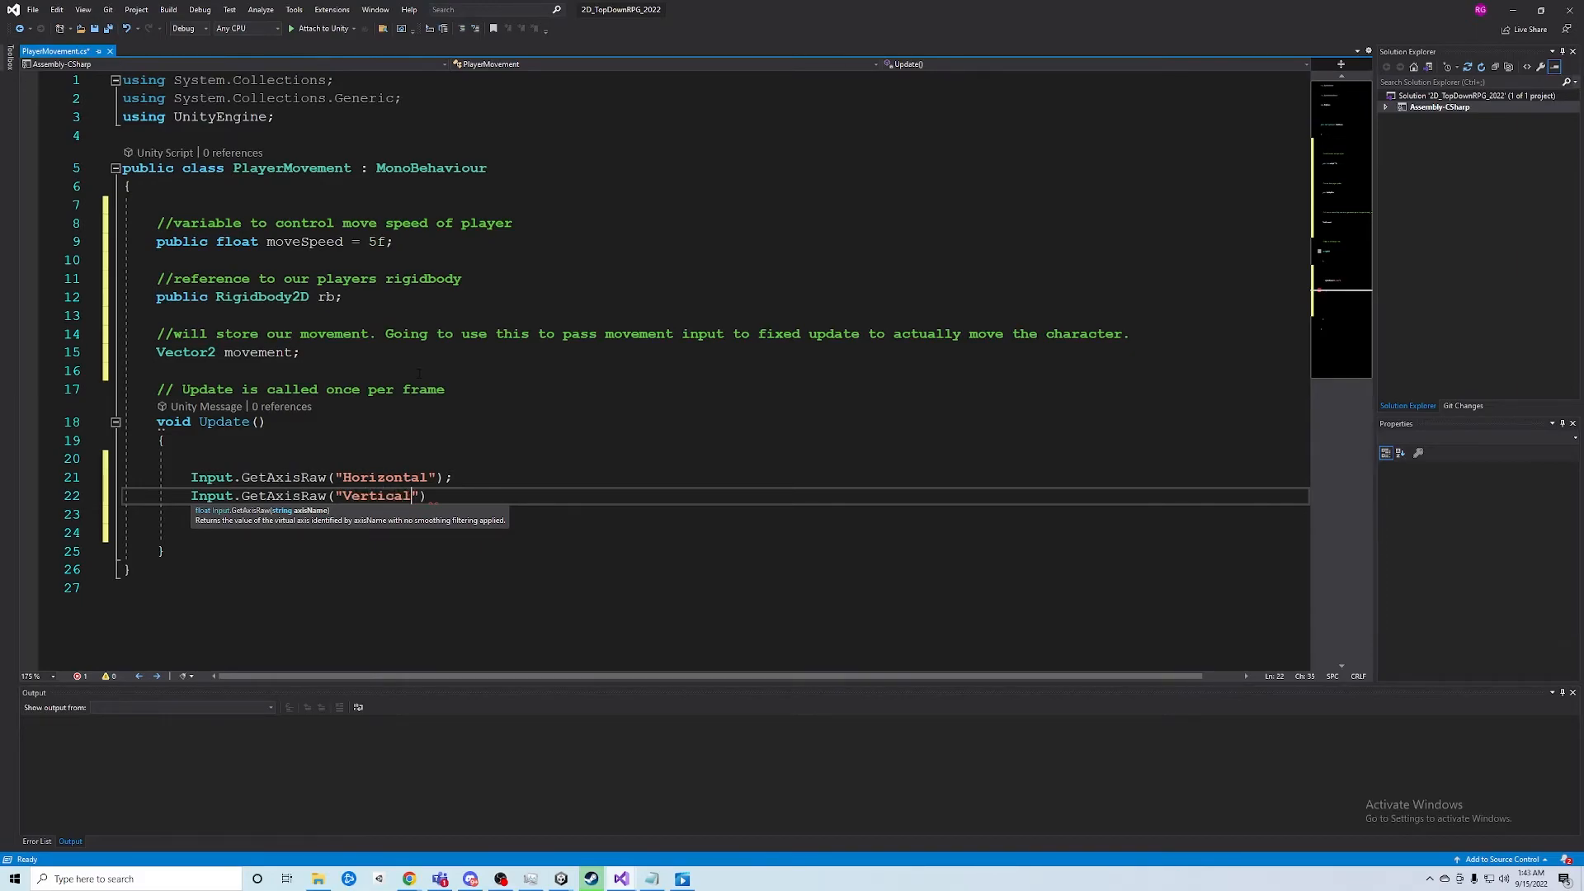
{"action": "type", "text": "\");"}
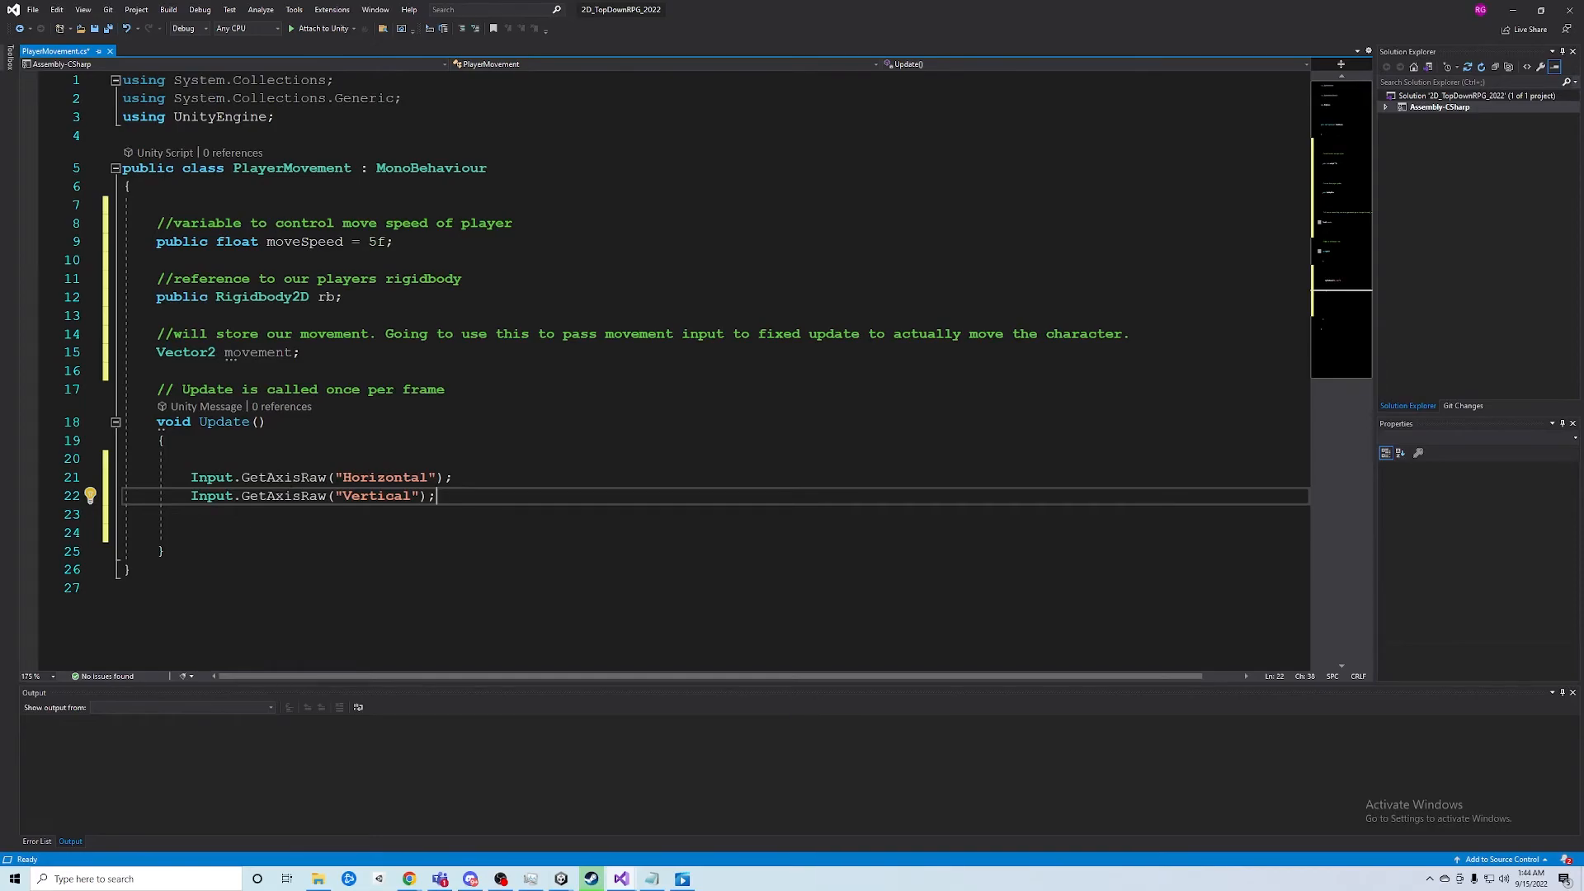
Review the horizontal and vertical GetAxisRaw calls alongside the Rigidbody2D rb and Vector2 movement declarations
{"action": "mouse_move", "coordinate": [190, 478]}
{"action": "left_mouse_down"}
{"action": "mouse_move", "coordinate": [454, 480]}
{"action": "mouse_move", "coordinate": [174, 495]}
{"action": "left_mouse_up"}
{"action": "left_click", "coordinate": [461, 500]}
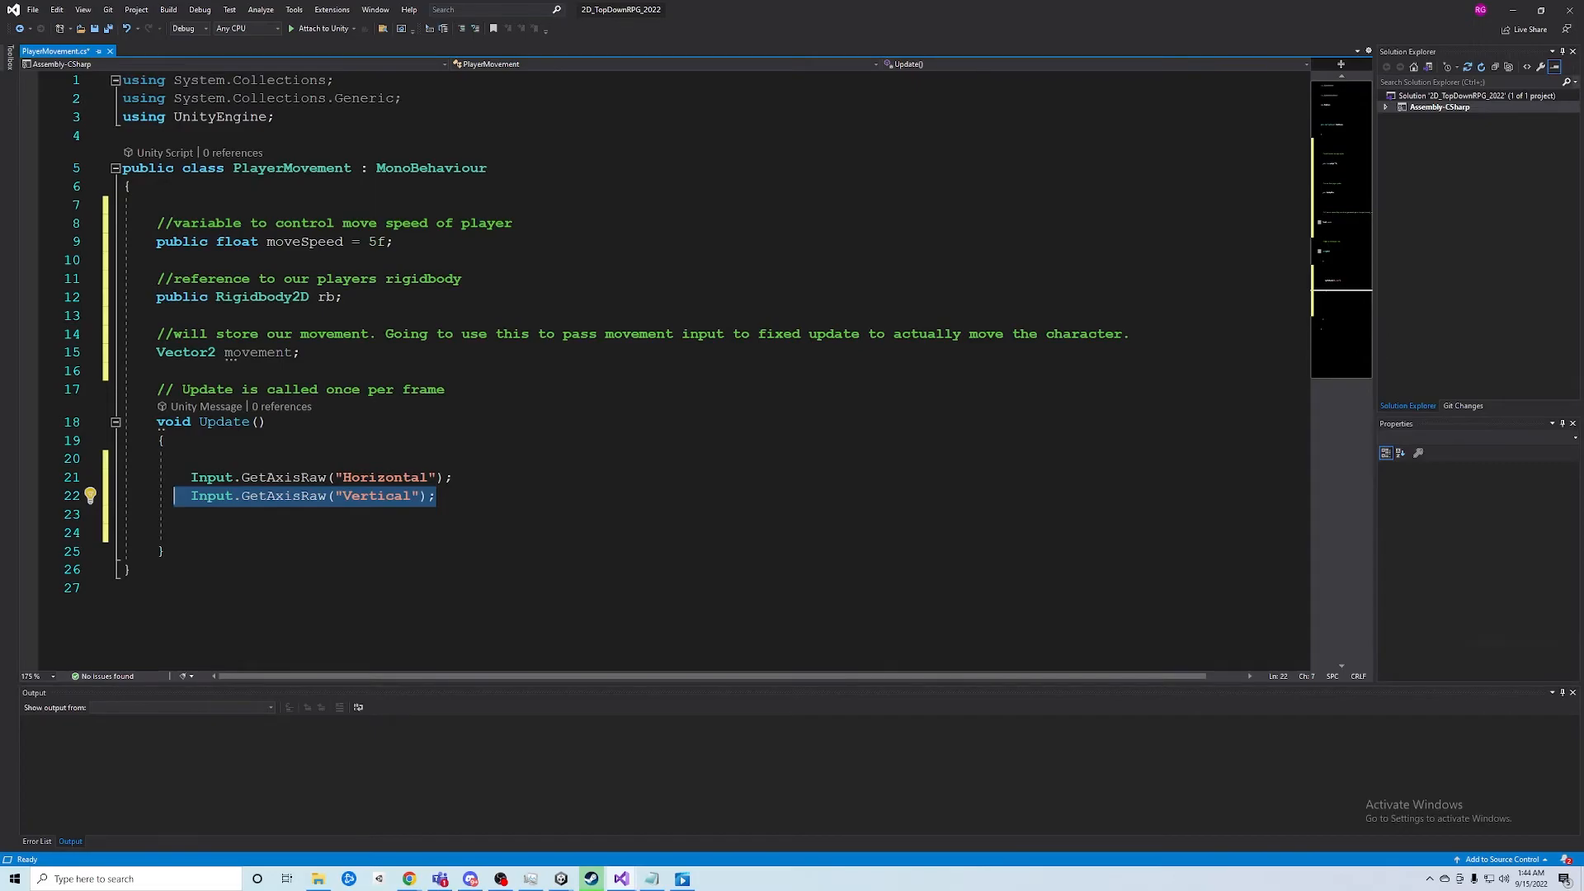
{"action": "left_click", "coordinate": [190, 479]}
{"action": "left_click_drag", "start_coordinate": [191, 479], "coordinate": [464, 484]}
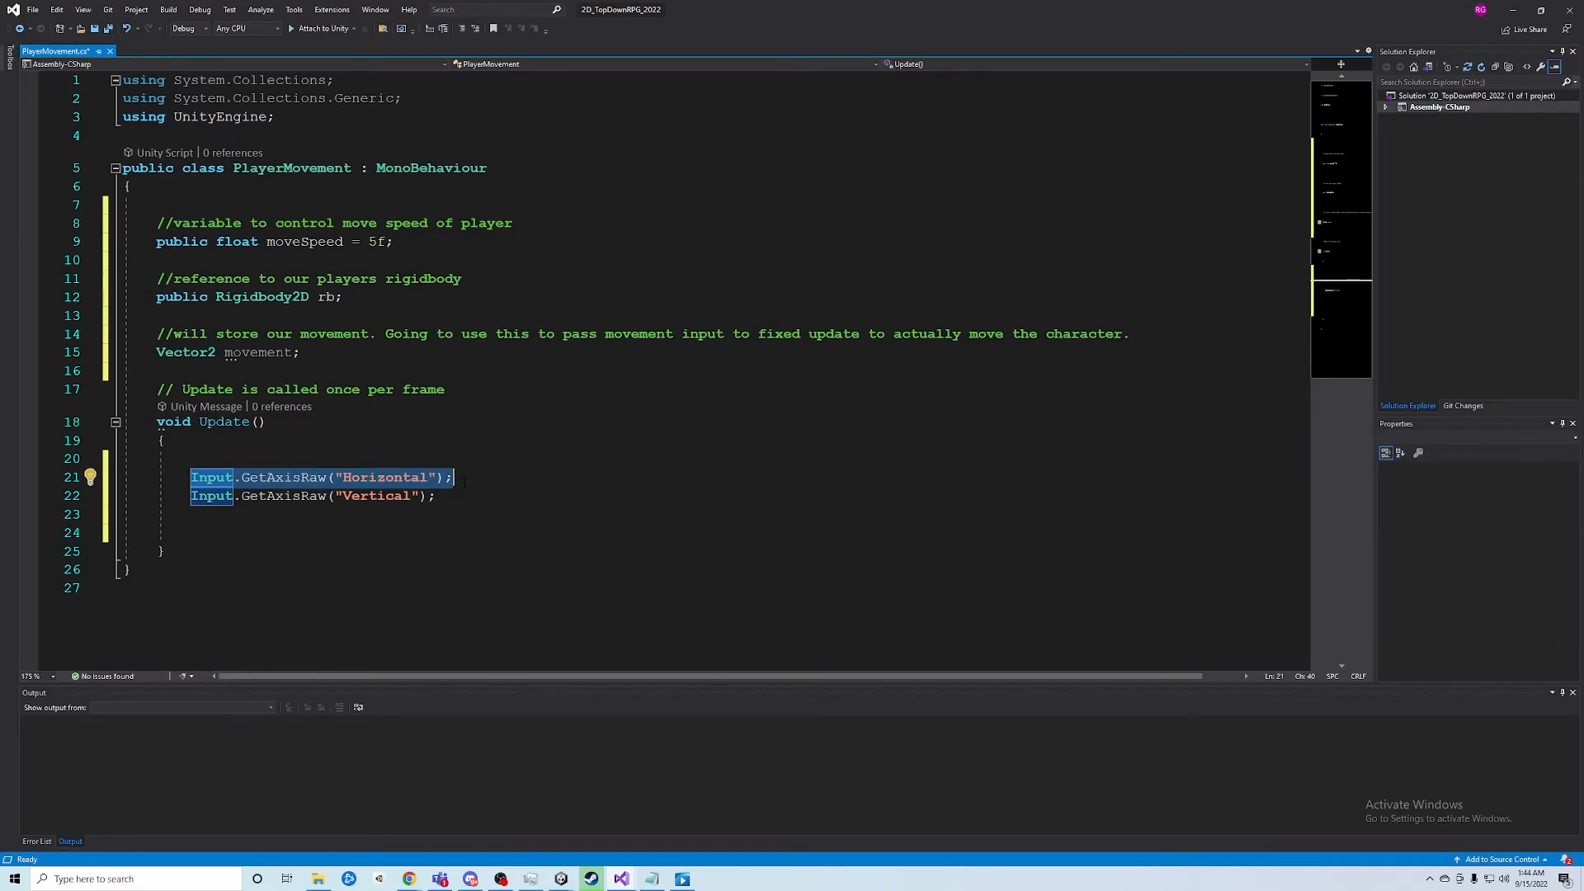
{"action": "left_click_drag", "start_coordinate": [341, 297], "coordinate": [89, 297]}
{"action": "left_click", "coordinate": [342, 478]}
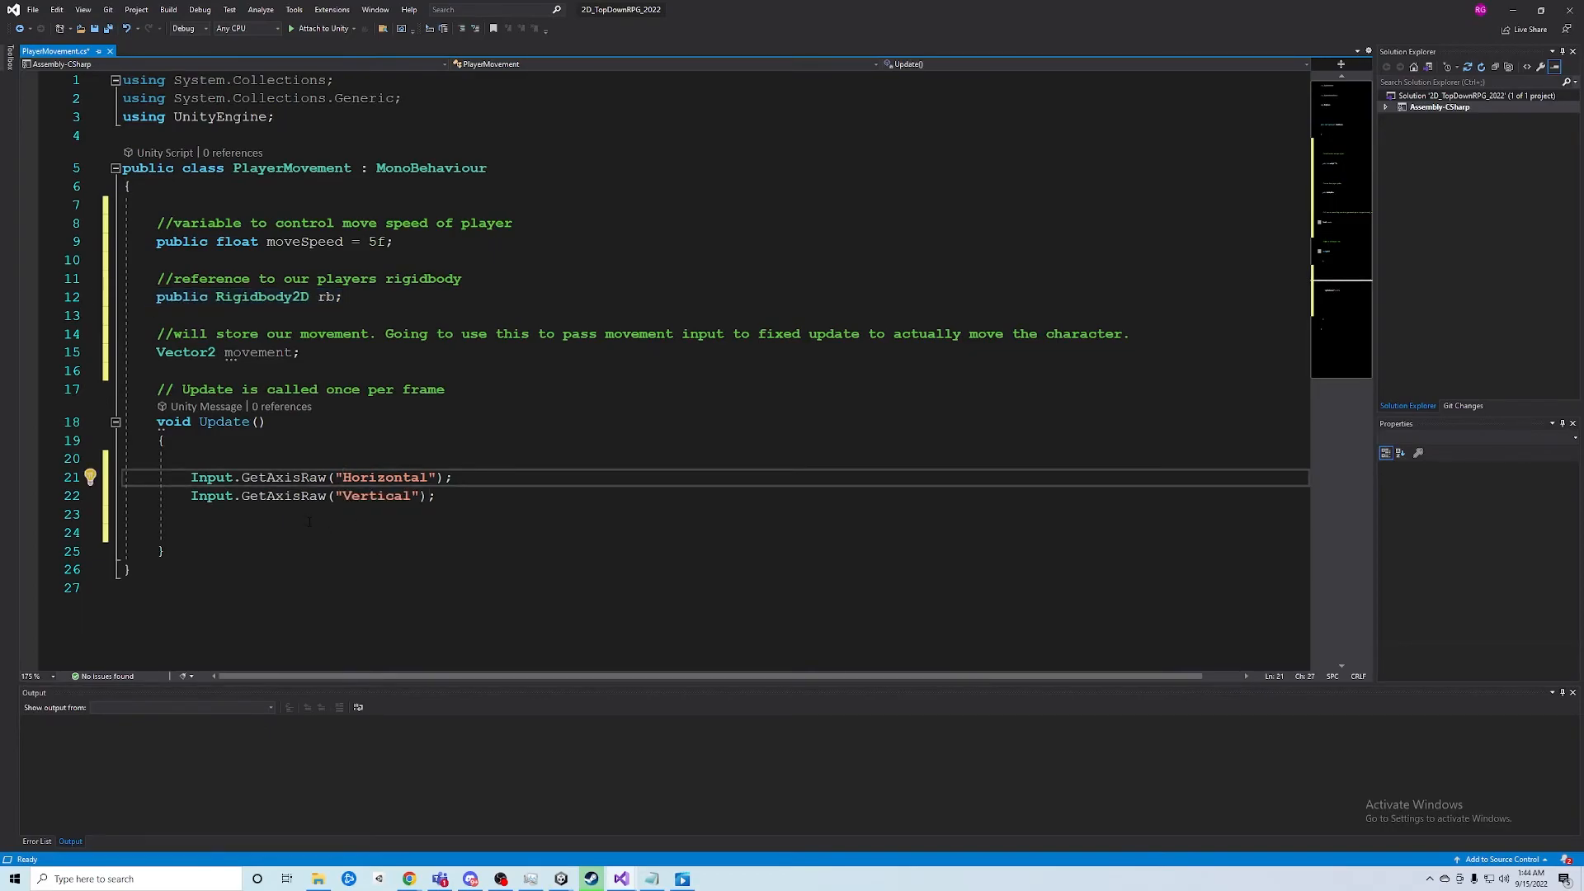
{"action": "left_click_drag", "start_coordinate": [343, 297], "coordinate": [89, 297]}
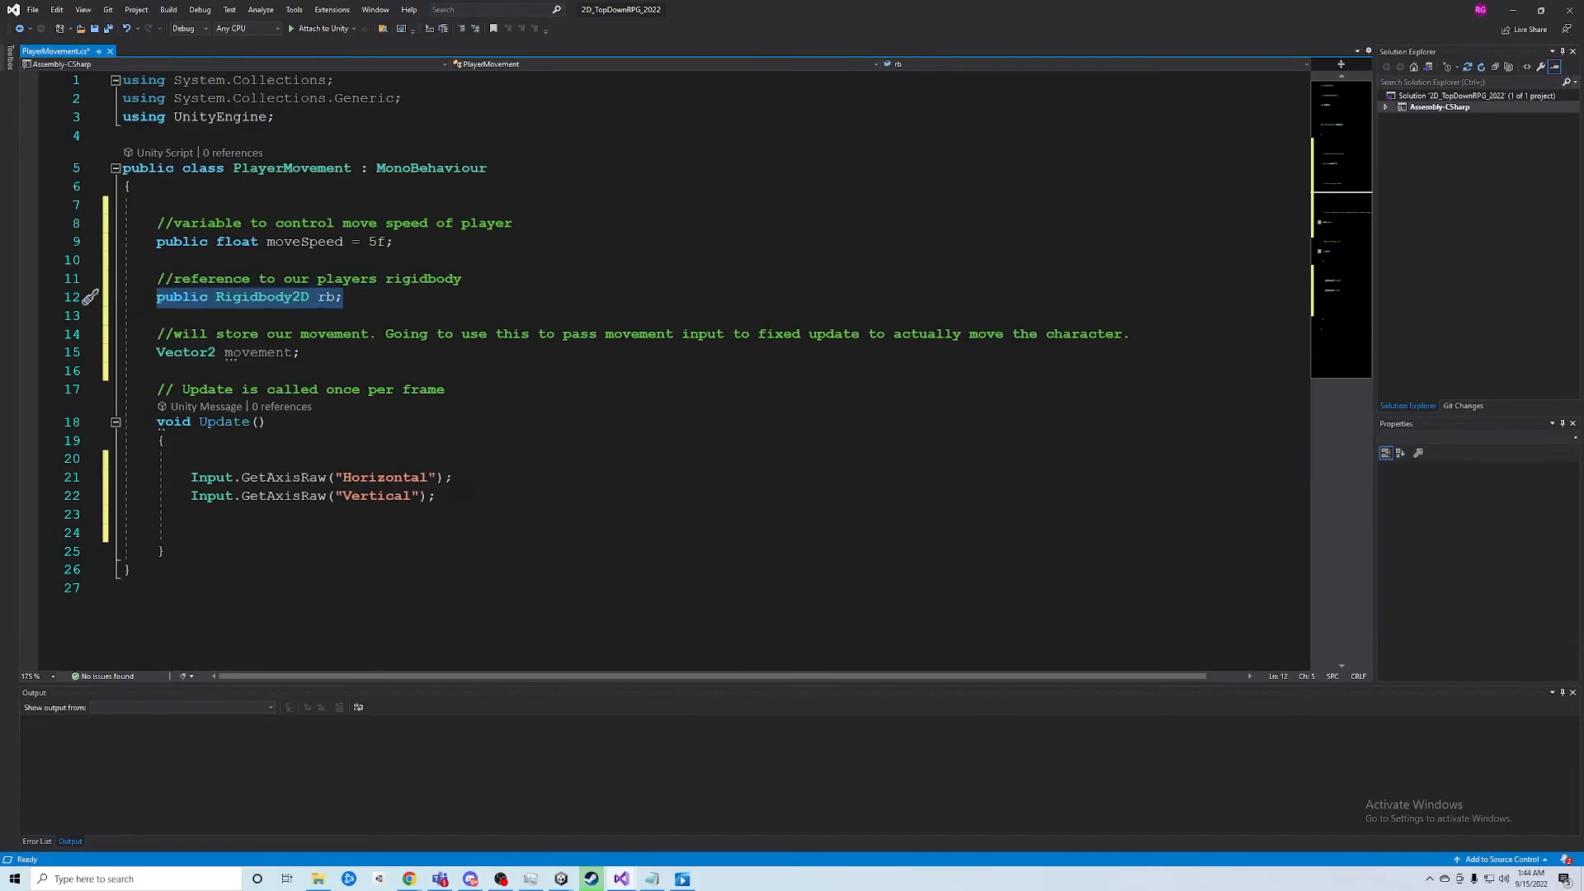
{"action": "left_click", "coordinate": [342, 298]}
{"action": "left_click_drag", "start_coordinate": [342, 297], "coordinate": [157, 298]}
{"action": "left_click_drag", "start_coordinate": [190, 478], "coordinate": [454, 478]}
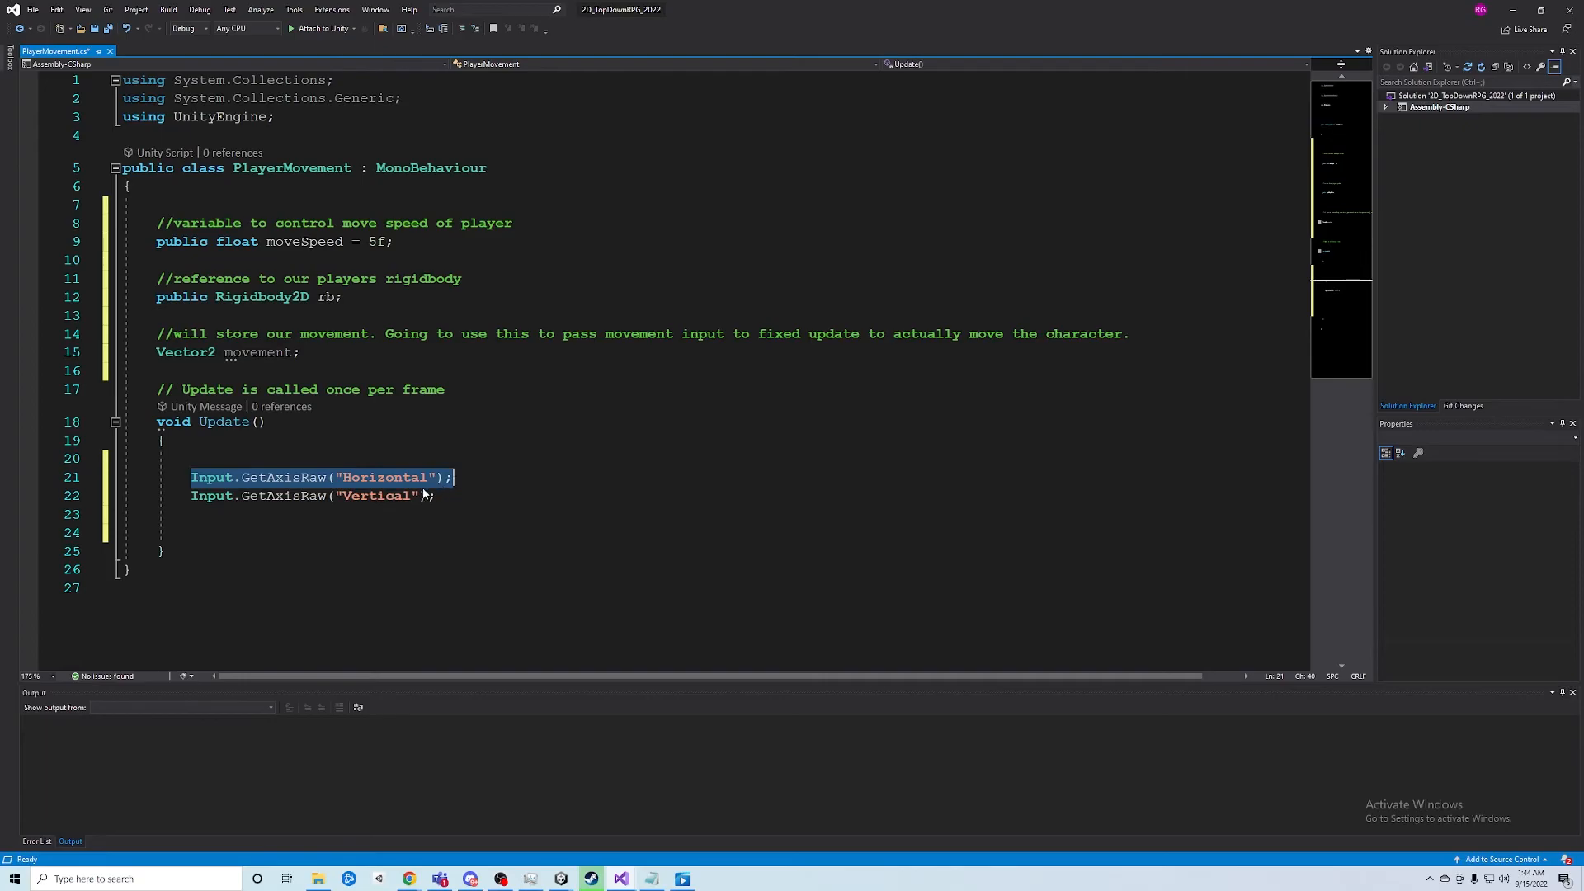
{"action": "left_click_drag", "start_coordinate": [191, 495], "coordinate": [450, 502]}
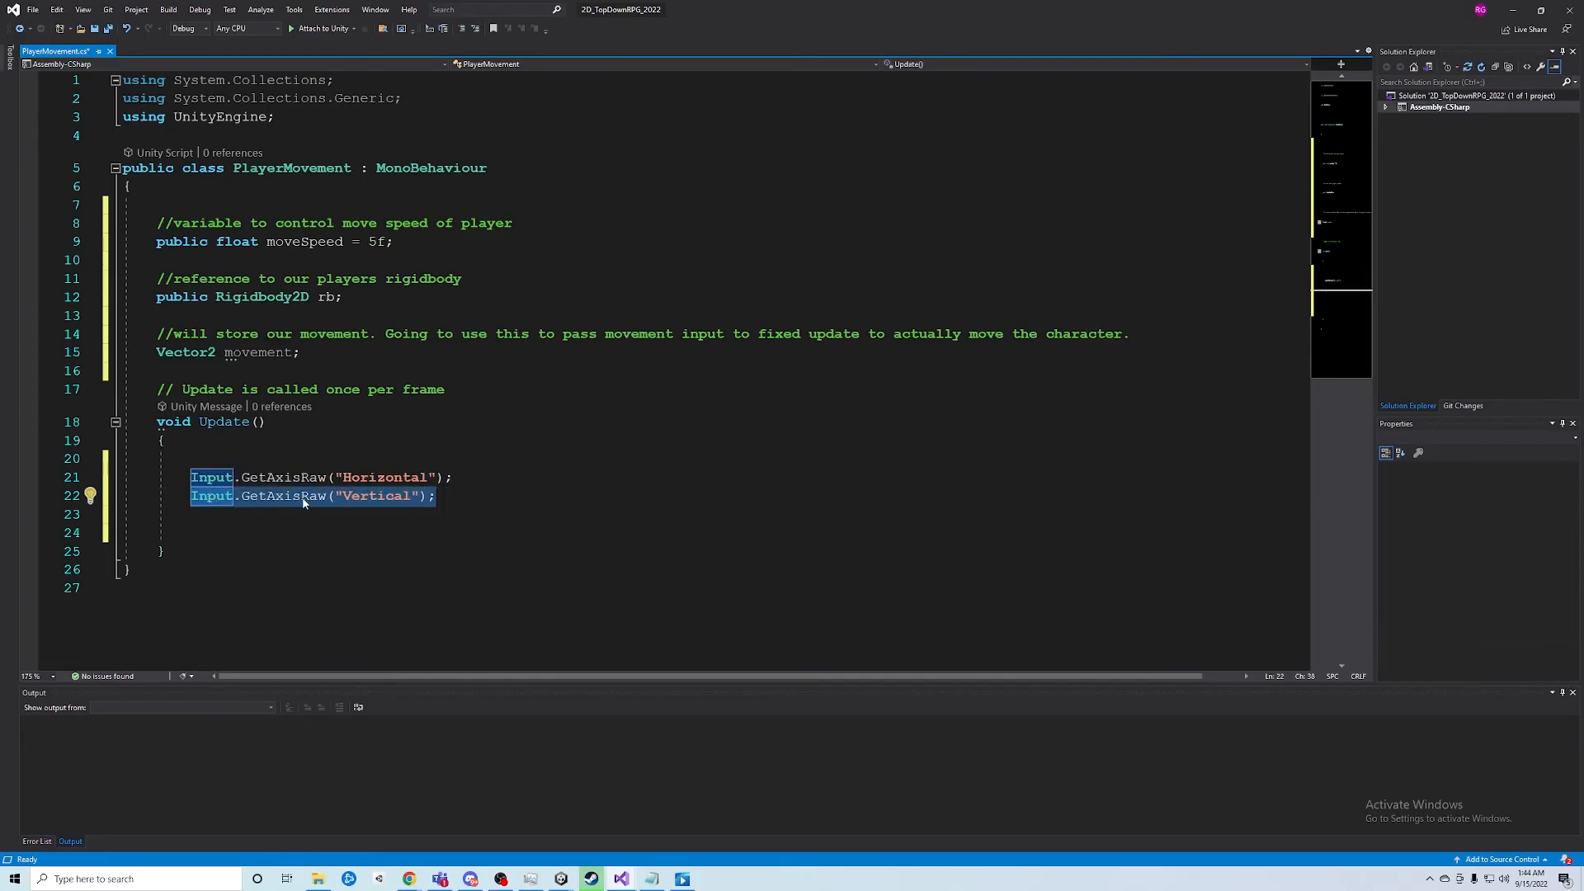
{"action": "left_click", "coordinate": [261, 353]}
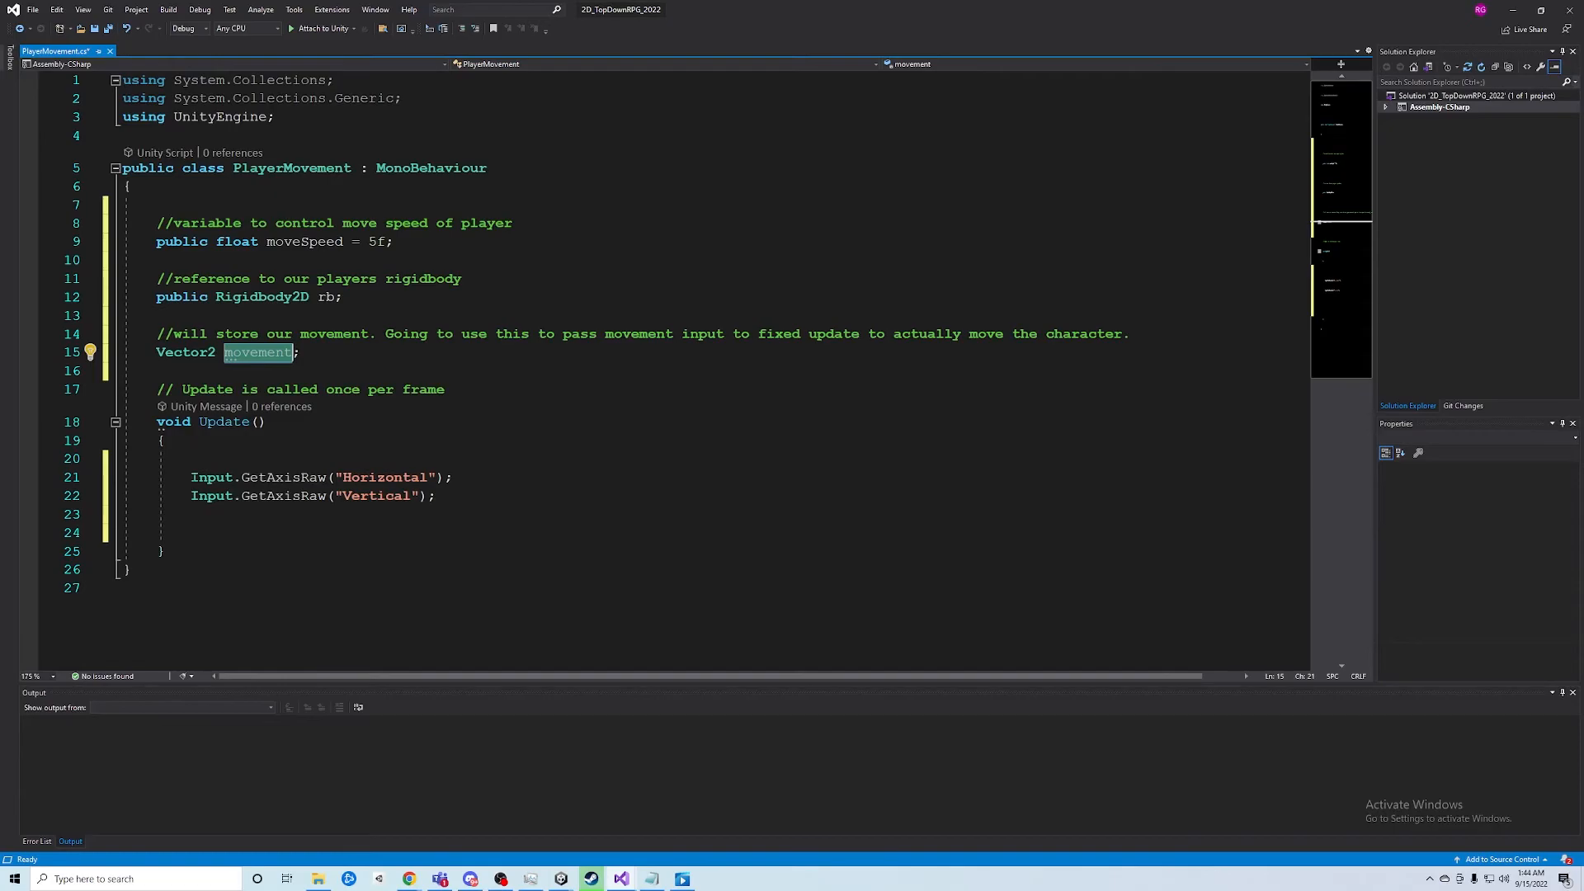
Assign the horizontal axis input to the movement vector by putting "movement.x =" before its GetAxisRaw call
{"action": "left_click", "coordinate": [191, 478]}
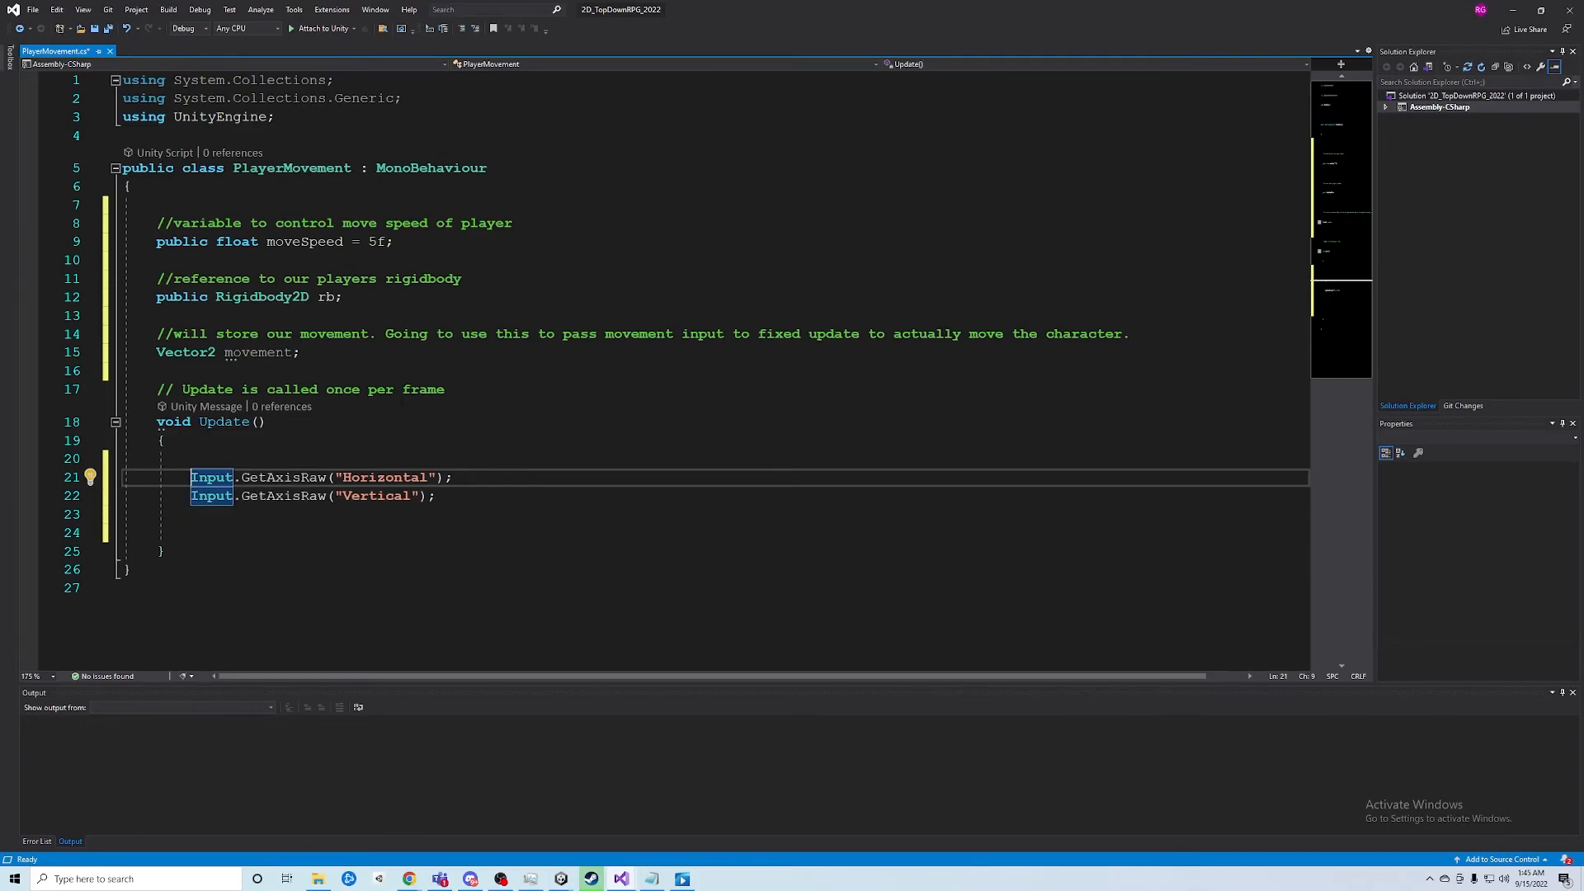
{"action": "type", "text": "movement.x"}
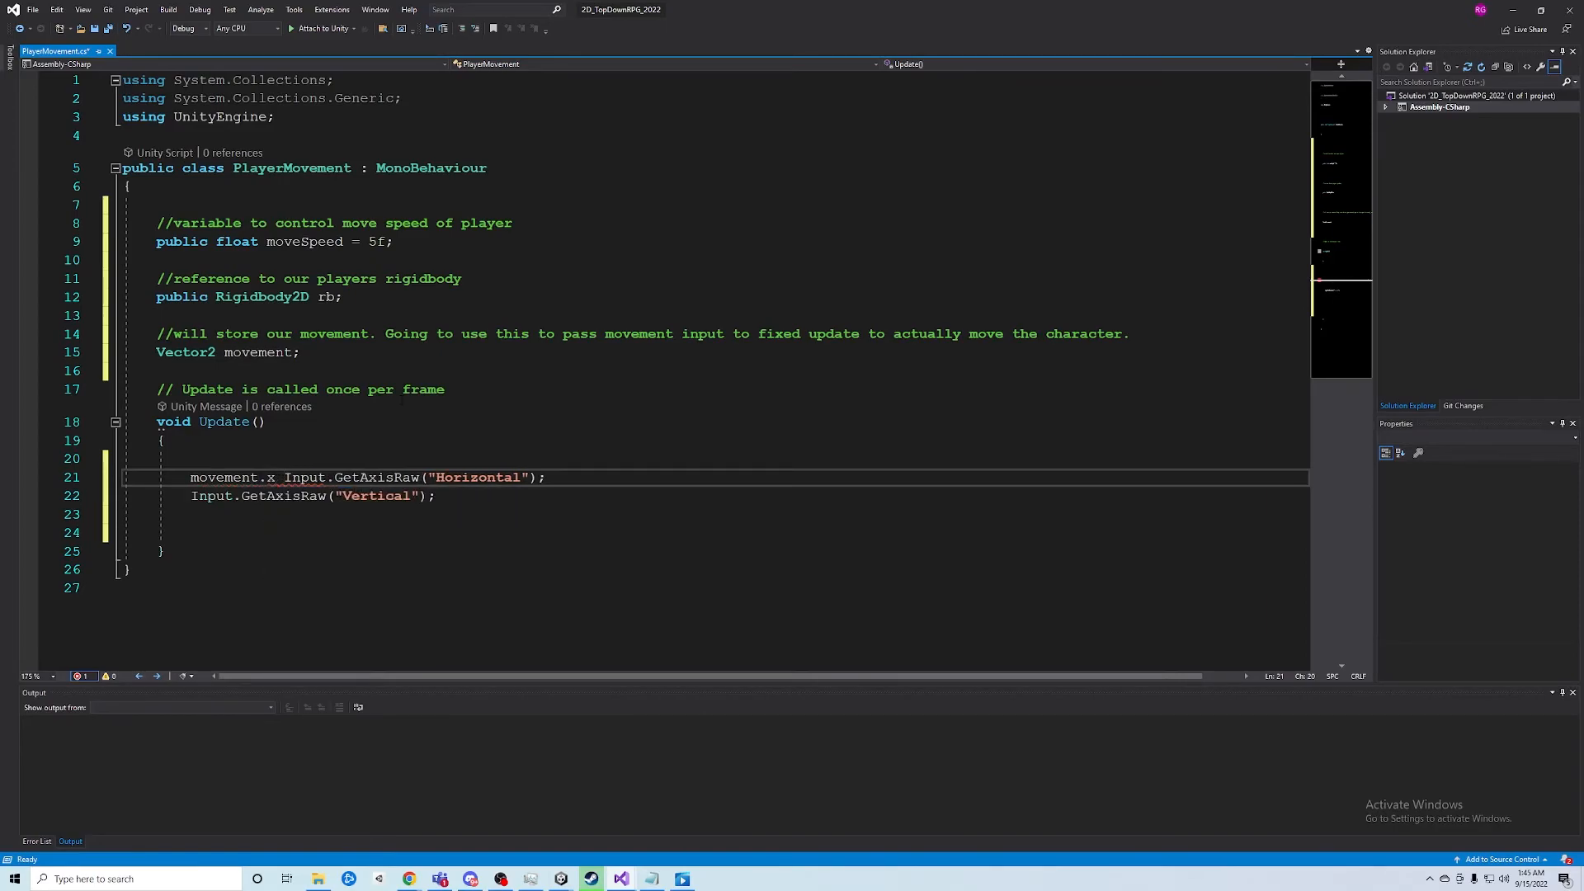
{"action": "type", "text": " ="}
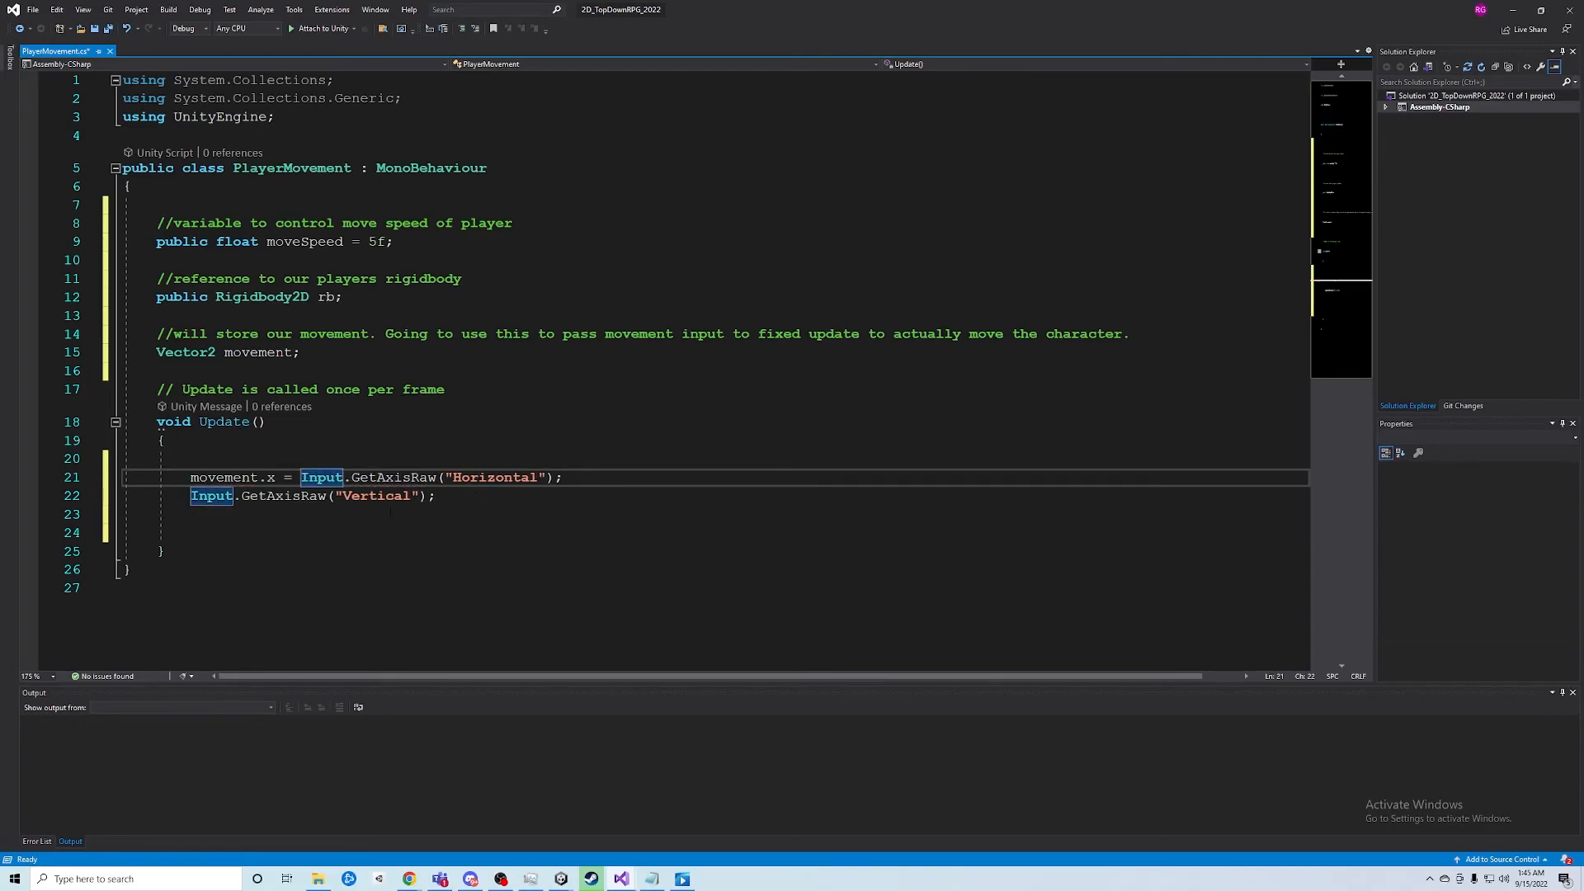
Assign the vertical axis input to the movement vector by putting "movement.y =" before its GetAxisRaw call
{"action": "key", "text": "Down"}
{"action": "key", "text": "Home"}
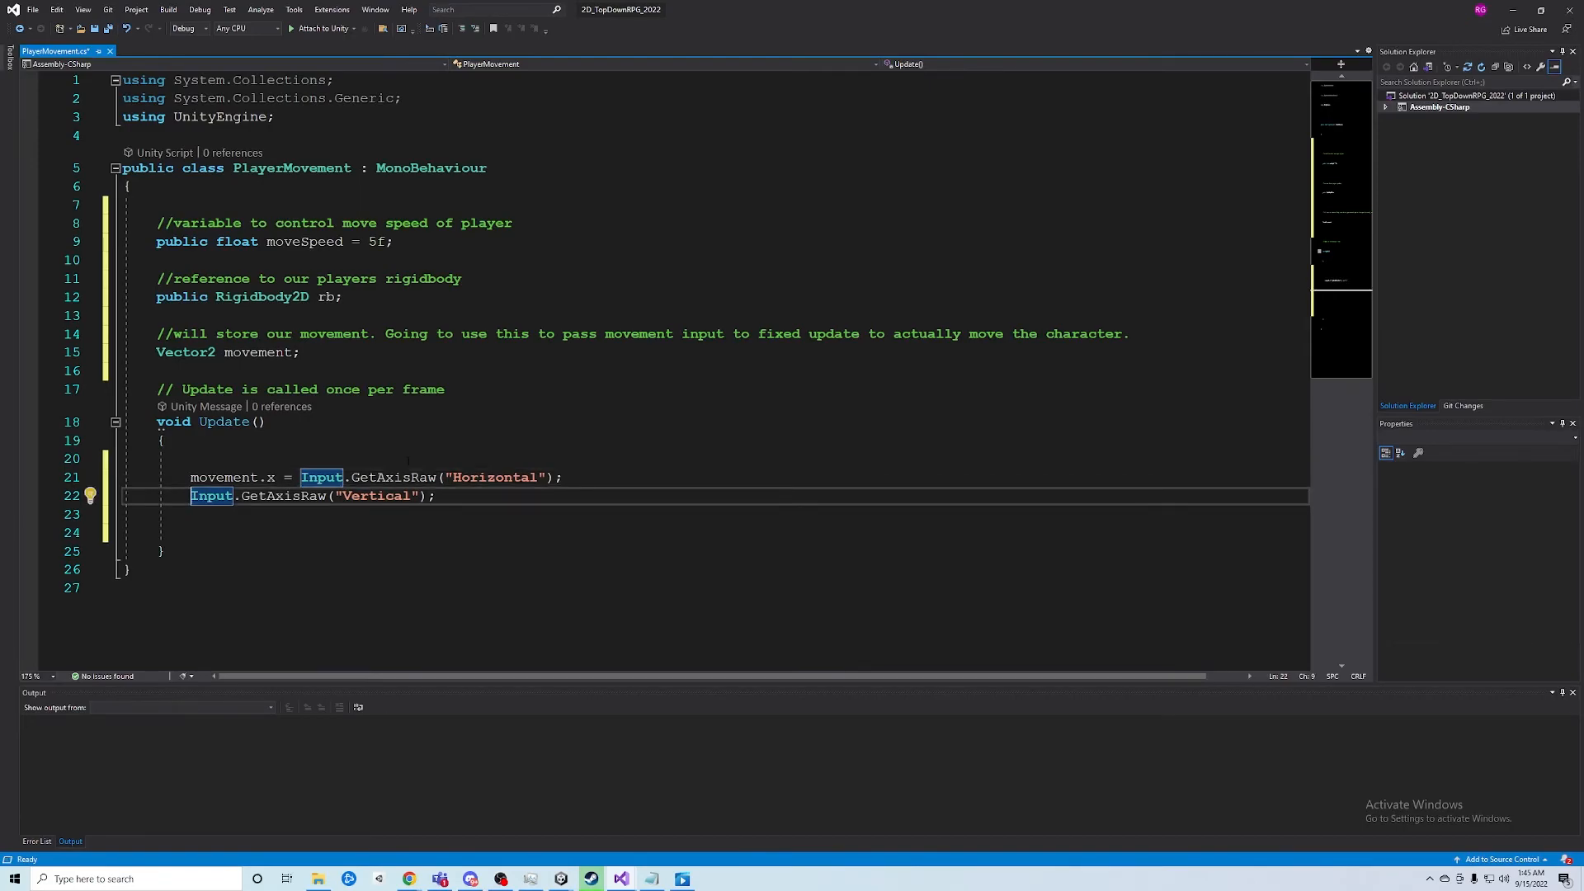
{"action": "type", "text": "movemen"}
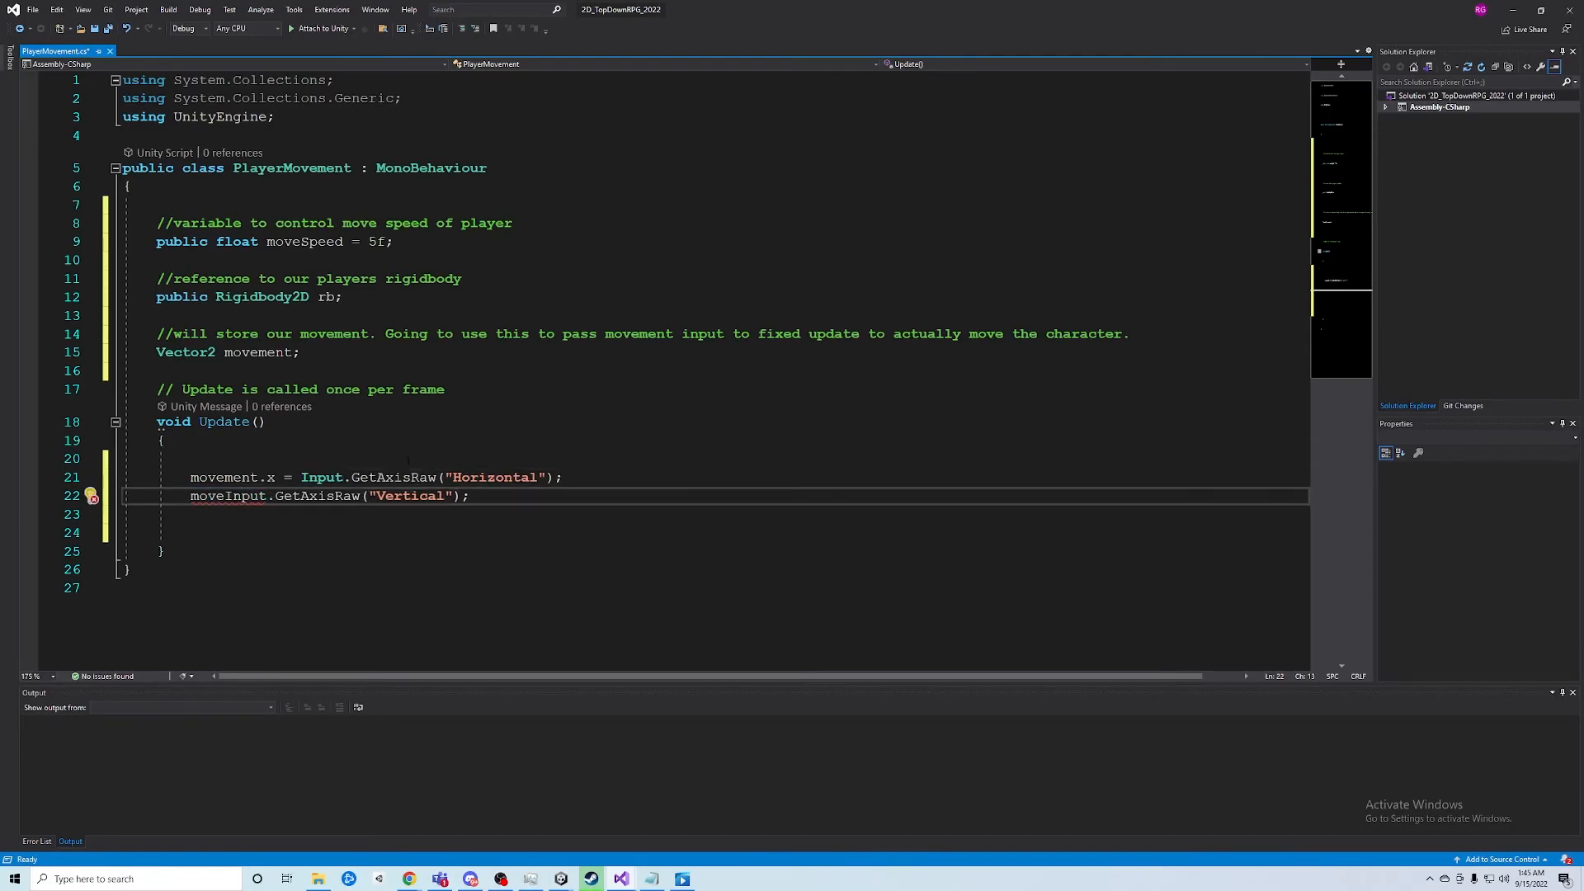
{"action": "type", "text": "t.y "}
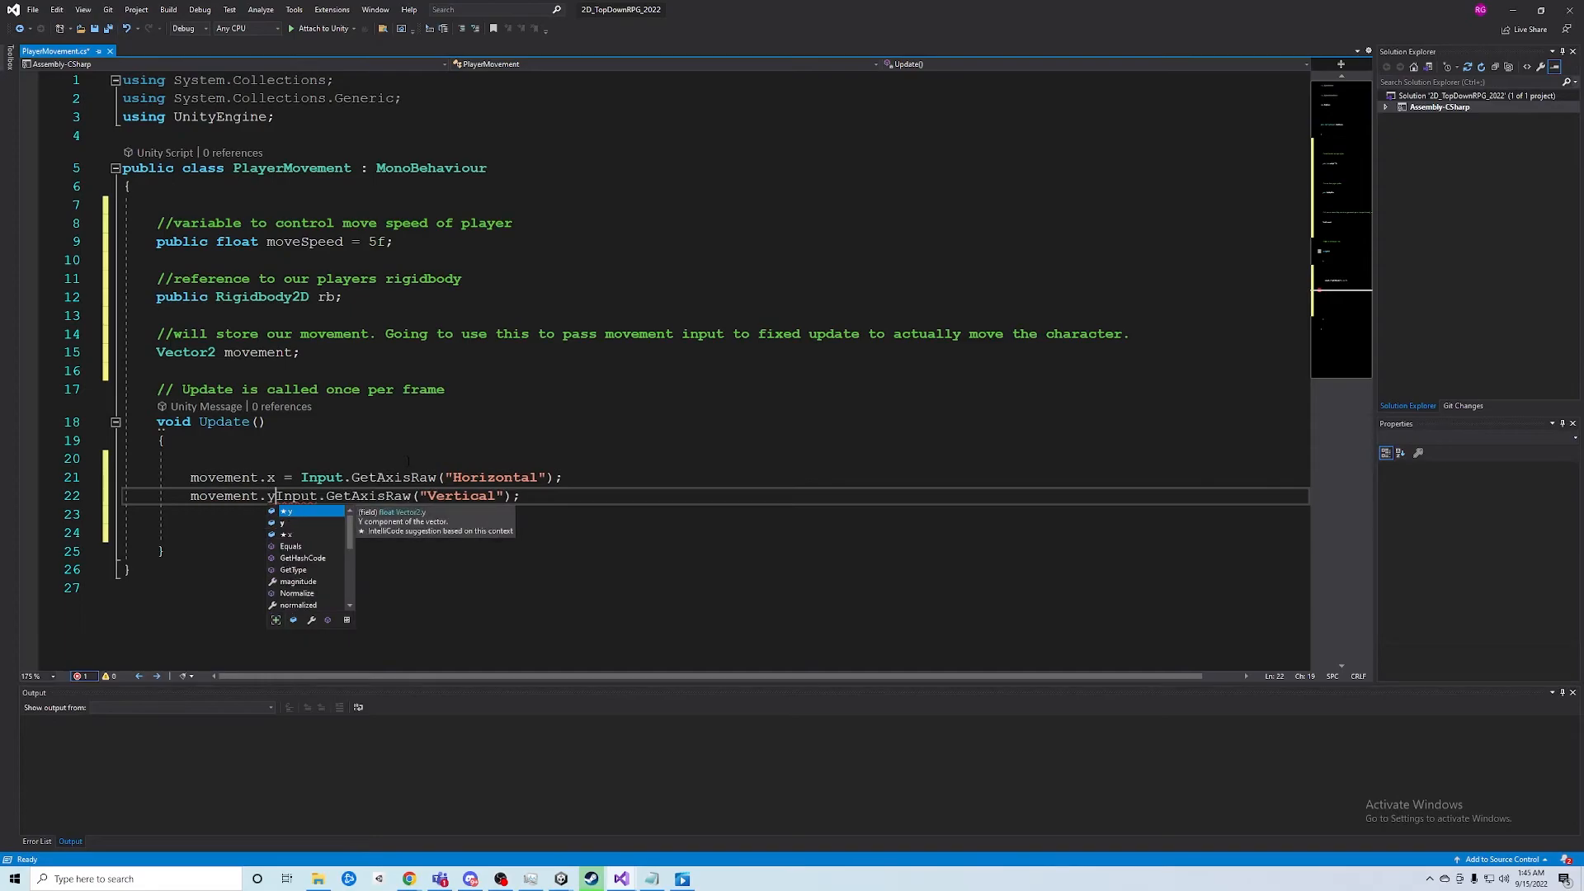
{"action": "type", "text": "="}
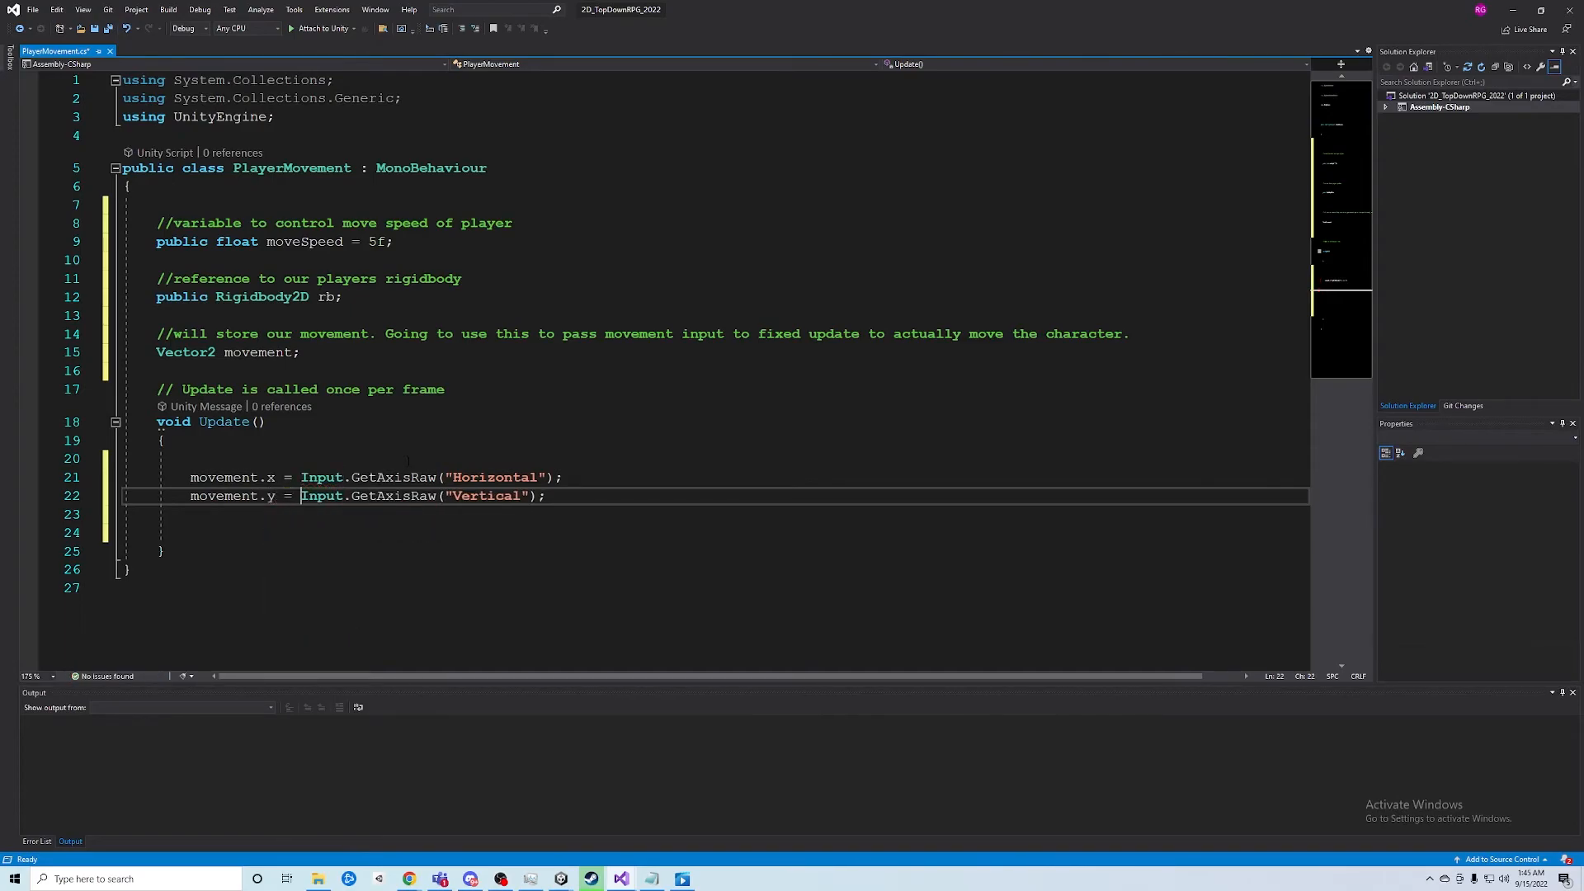
Save the PlayerMovement script and switch to the Unity editor with the AdventureField scene
{"action": "left_click", "coordinate": [553, 502]}
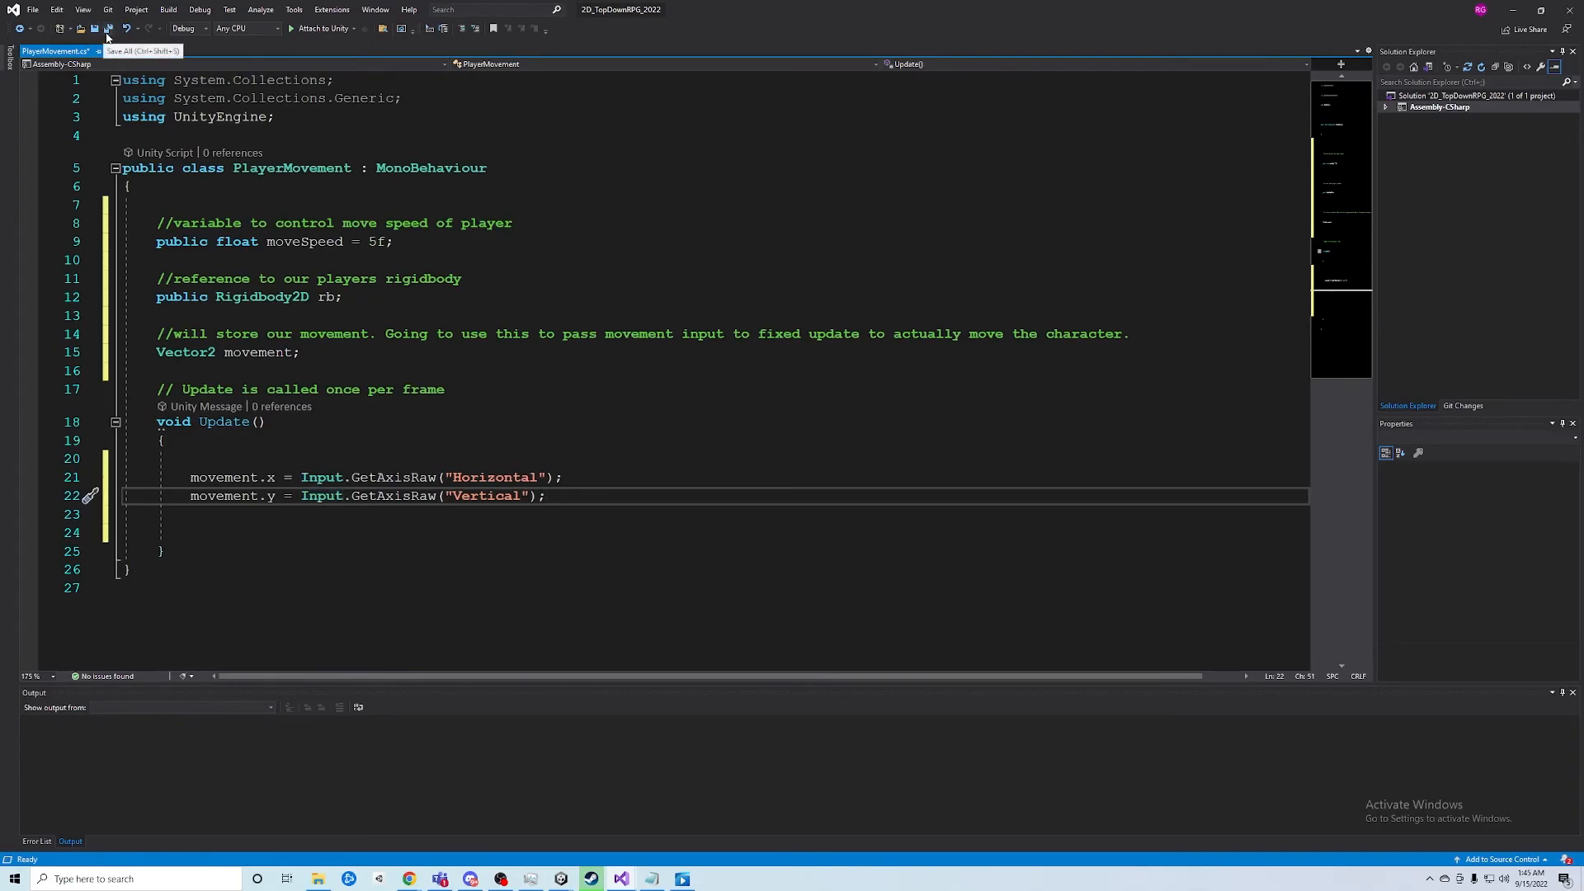
{"action": "left_click", "coordinate": [107, 33]}
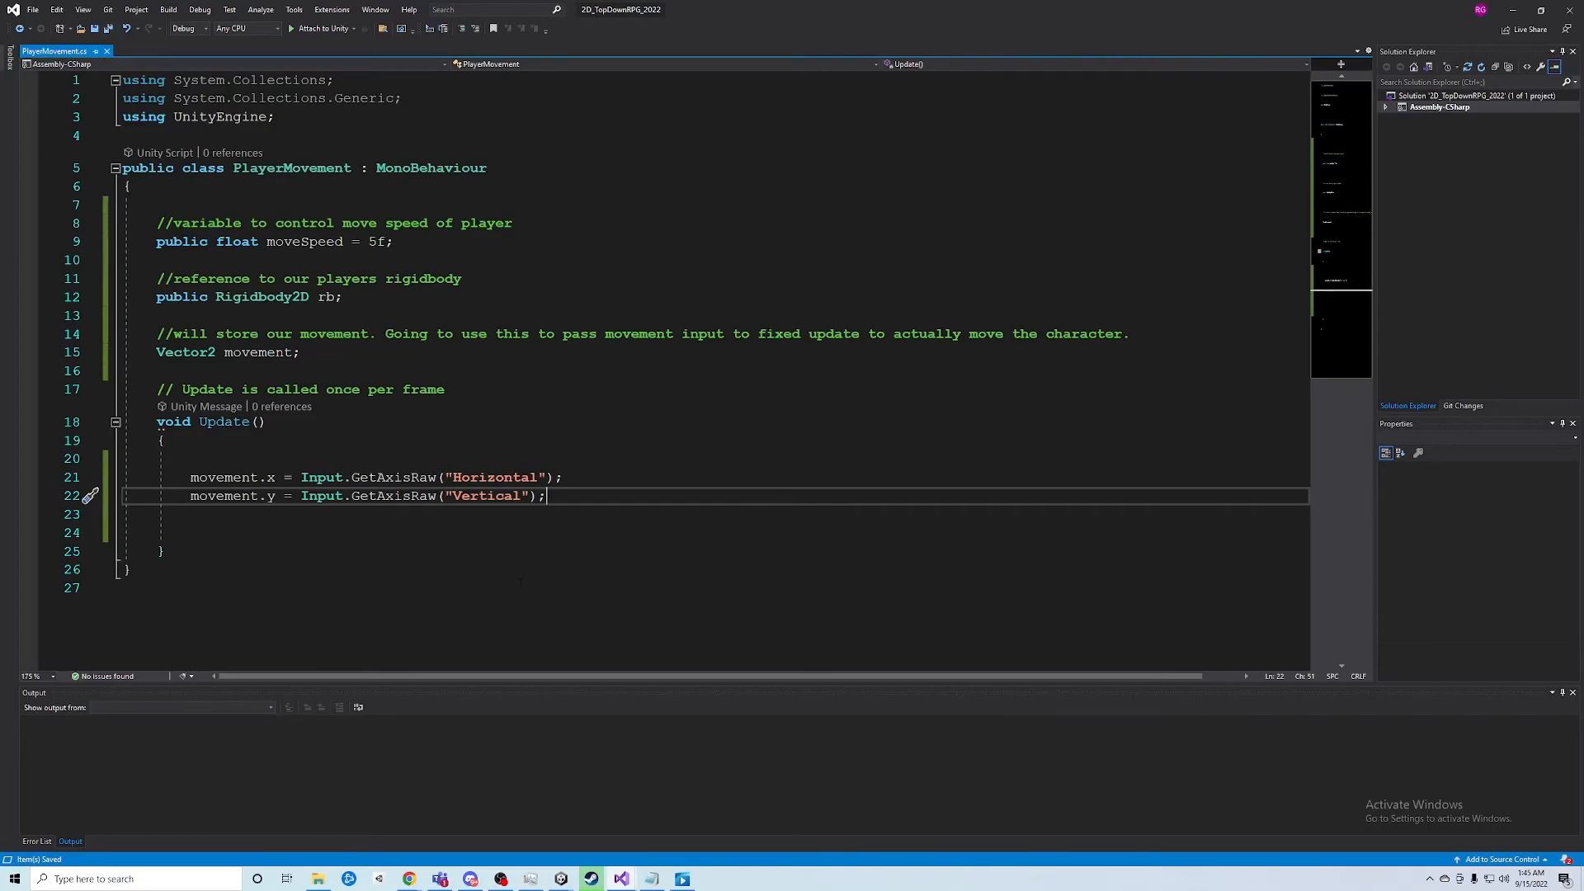
{"action": "left_click_drag", "start_coordinate": [301, 477], "coordinate": [554, 477]}
{"action": "left_click_drag", "start_coordinate": [293, 495], "coordinate": [521, 495]}
{"action": "left_click", "coordinate": [548, 495]}
{"action": "left_click", "coordinate": [569, 882]}
{"action": "left_click", "coordinate": [613, 829]}
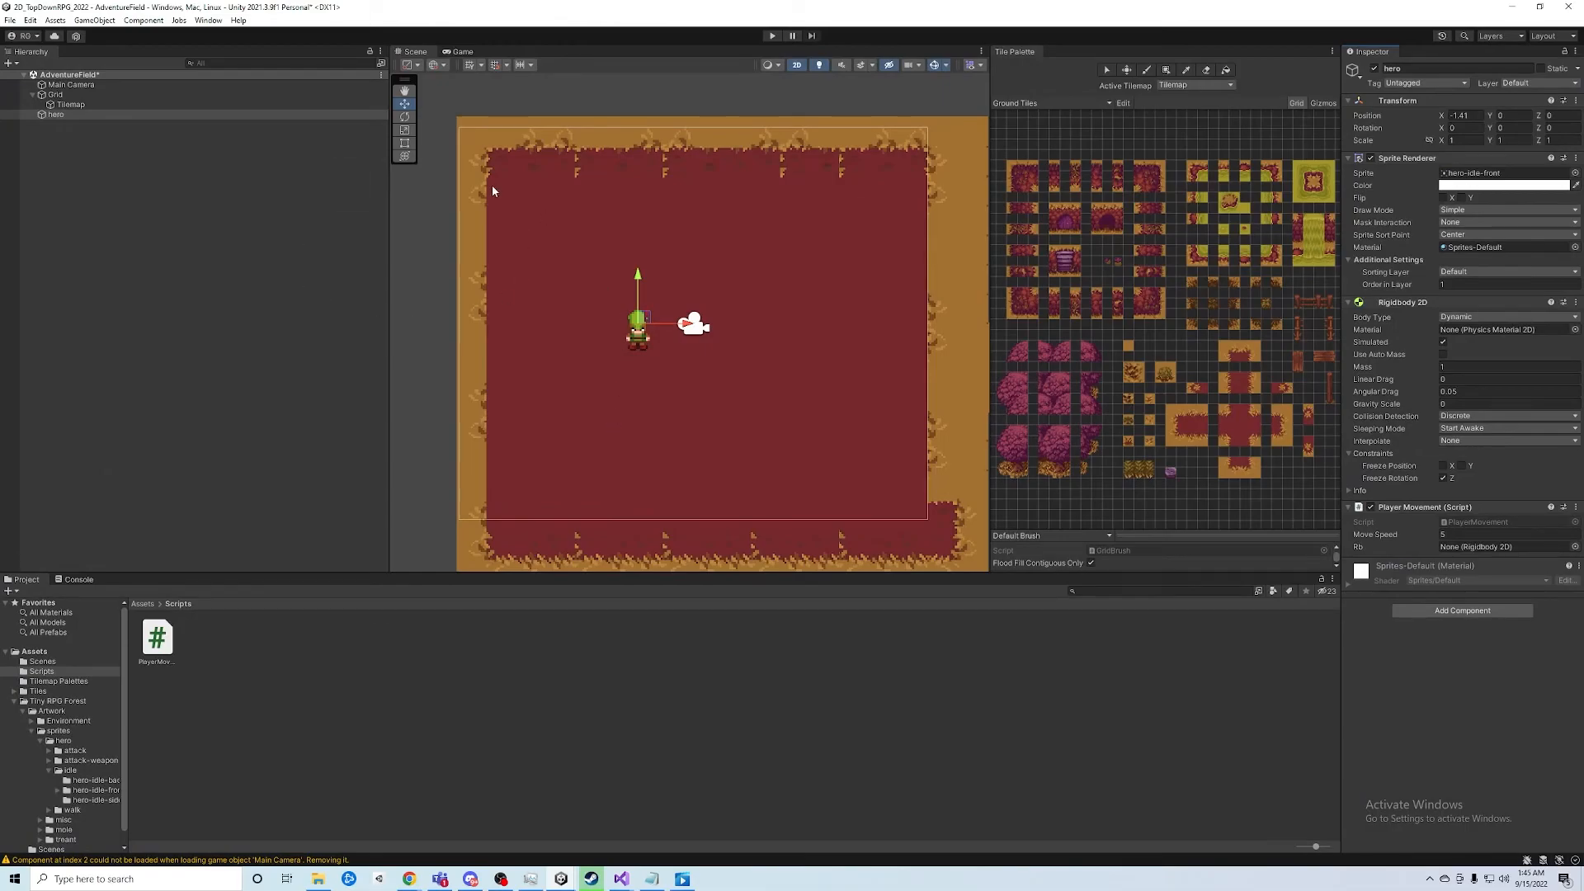
{"action": "left_click", "coordinate": [30, 21]}
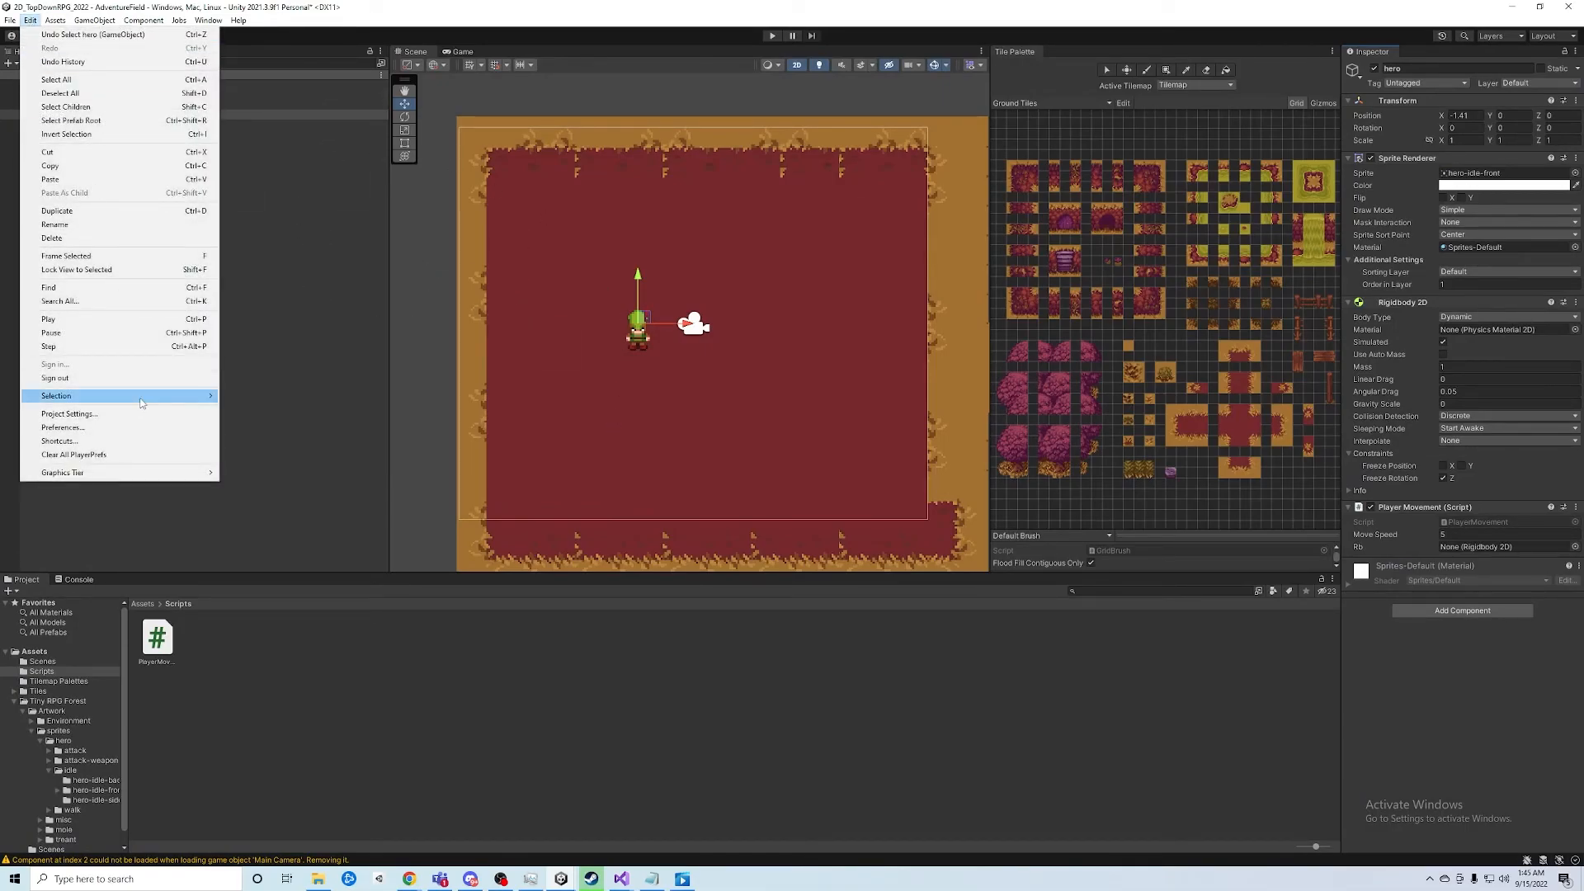
{"action": "left_click", "coordinate": [100, 430]}
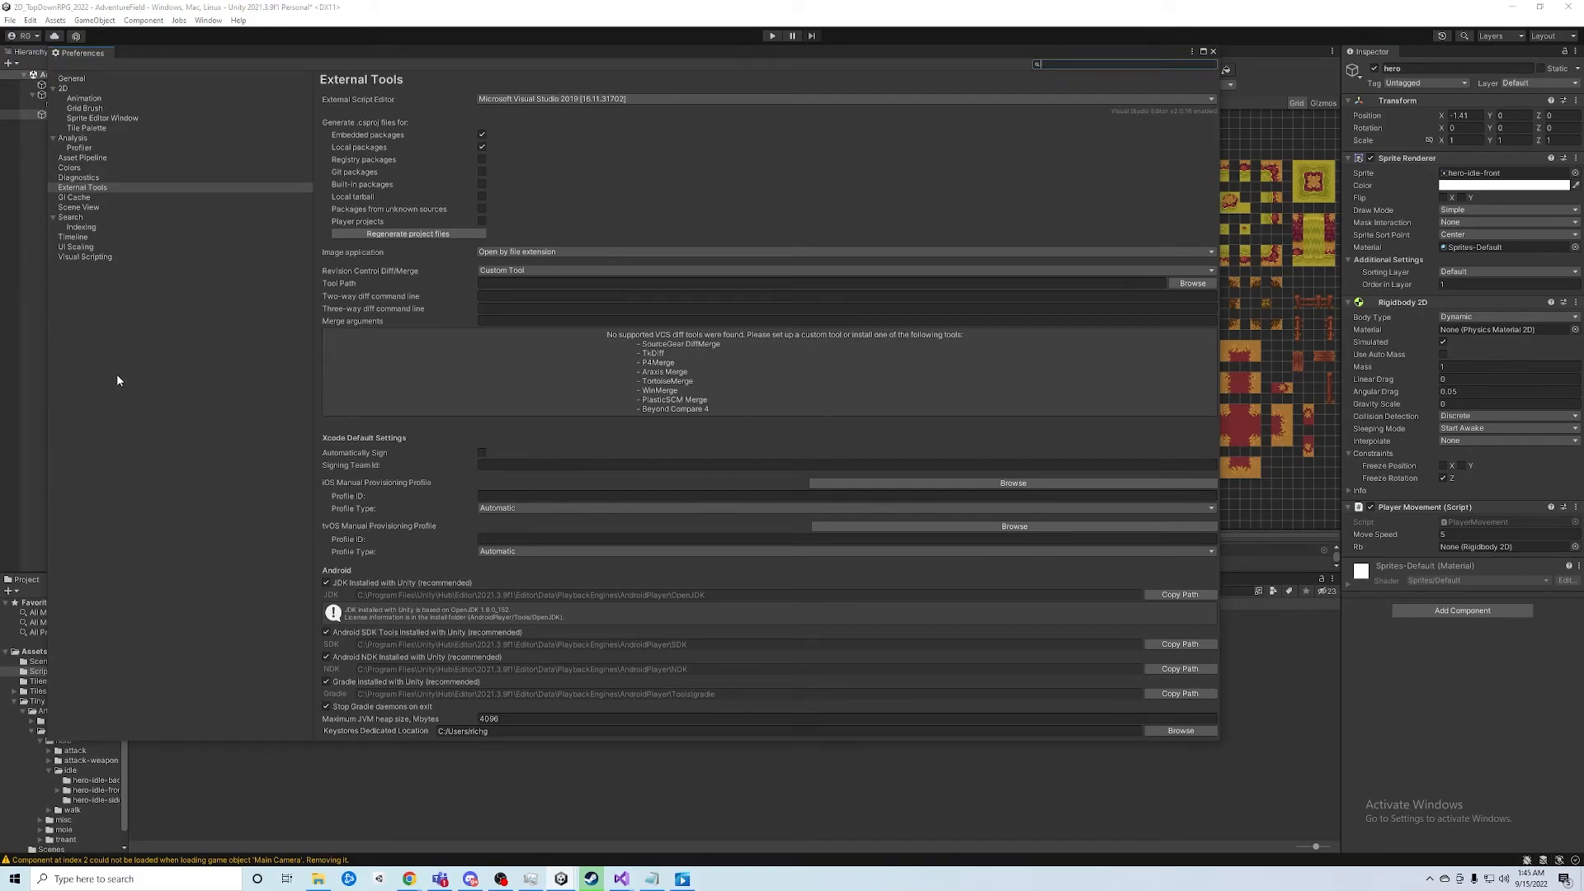
{"action": "left_click", "coordinate": [1213, 51]}
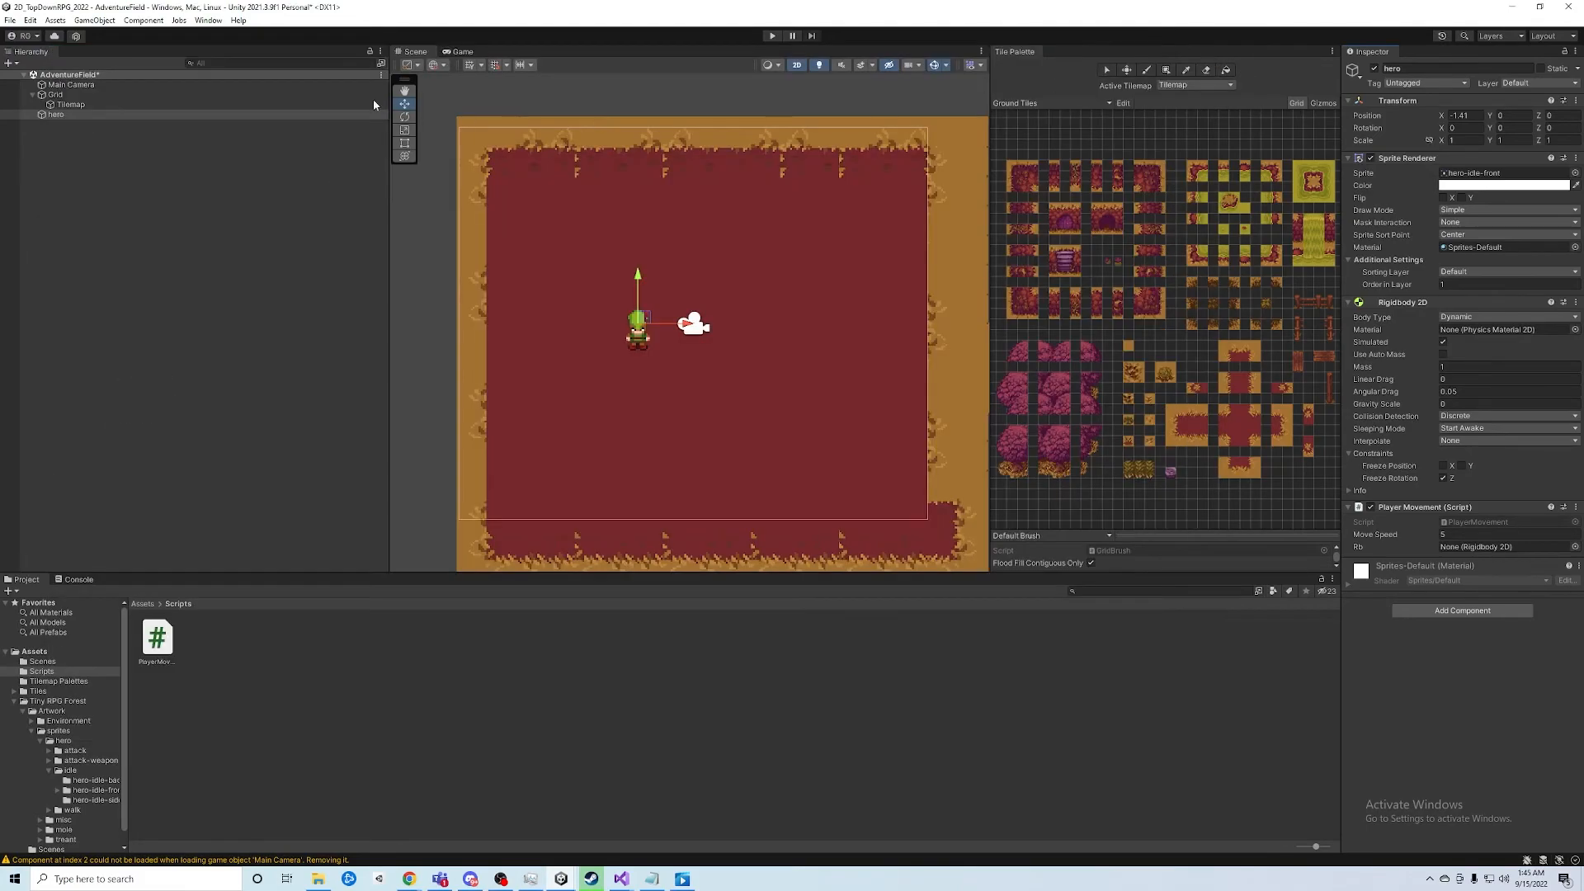
Open the project settings' Input Manager and expand its list of axes
{"action": "left_click", "coordinate": [29, 20]}
{"action": "left_click", "coordinate": [94, 415]}
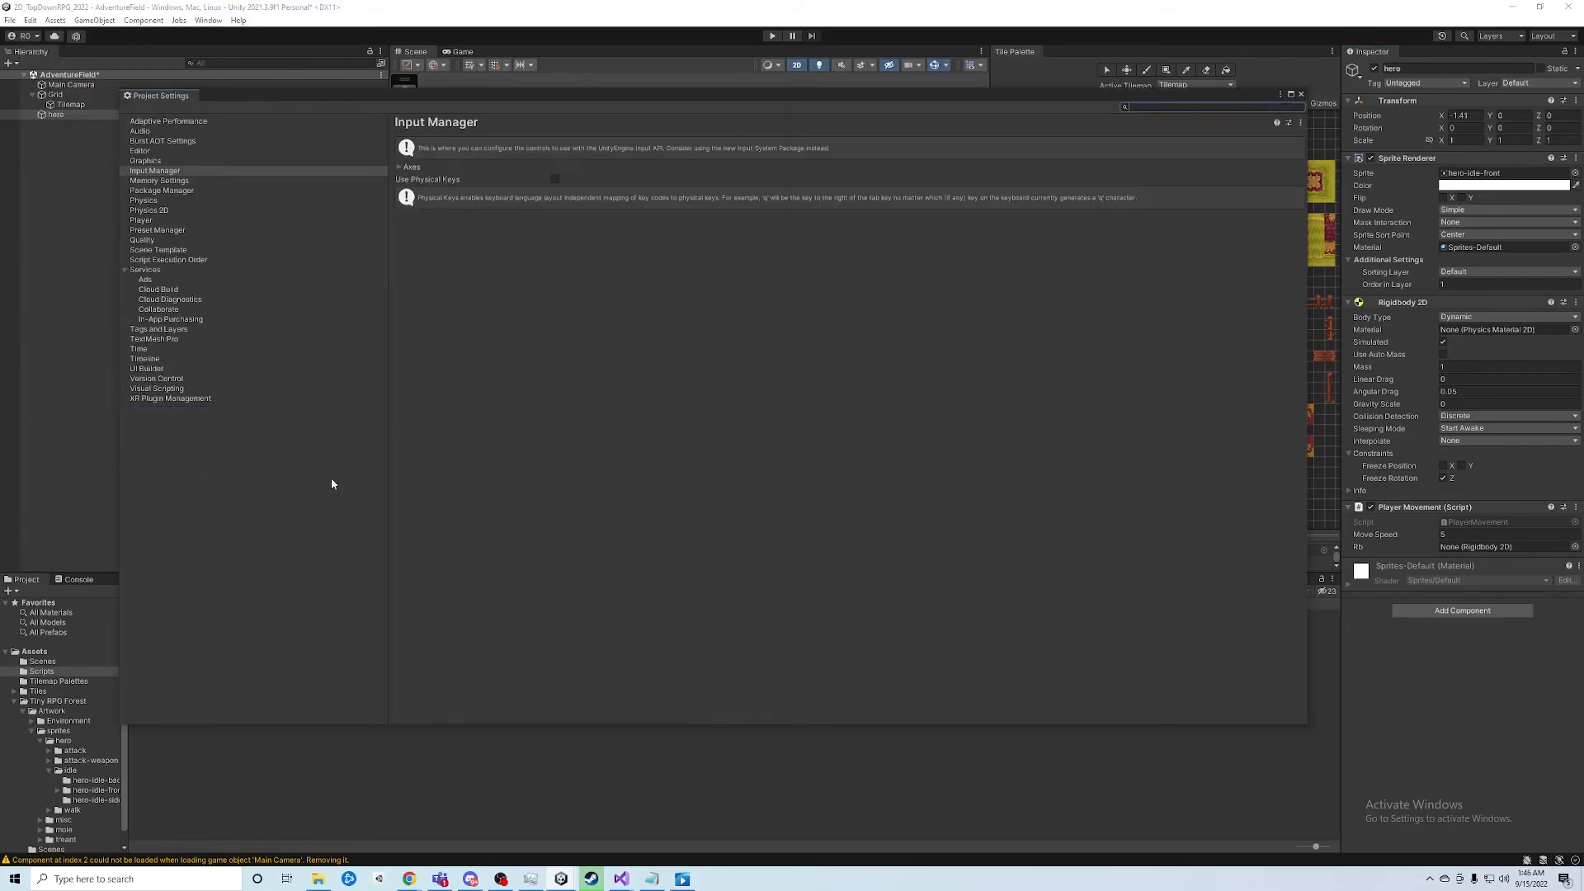
{"action": "left_click", "coordinate": [163, 173]}
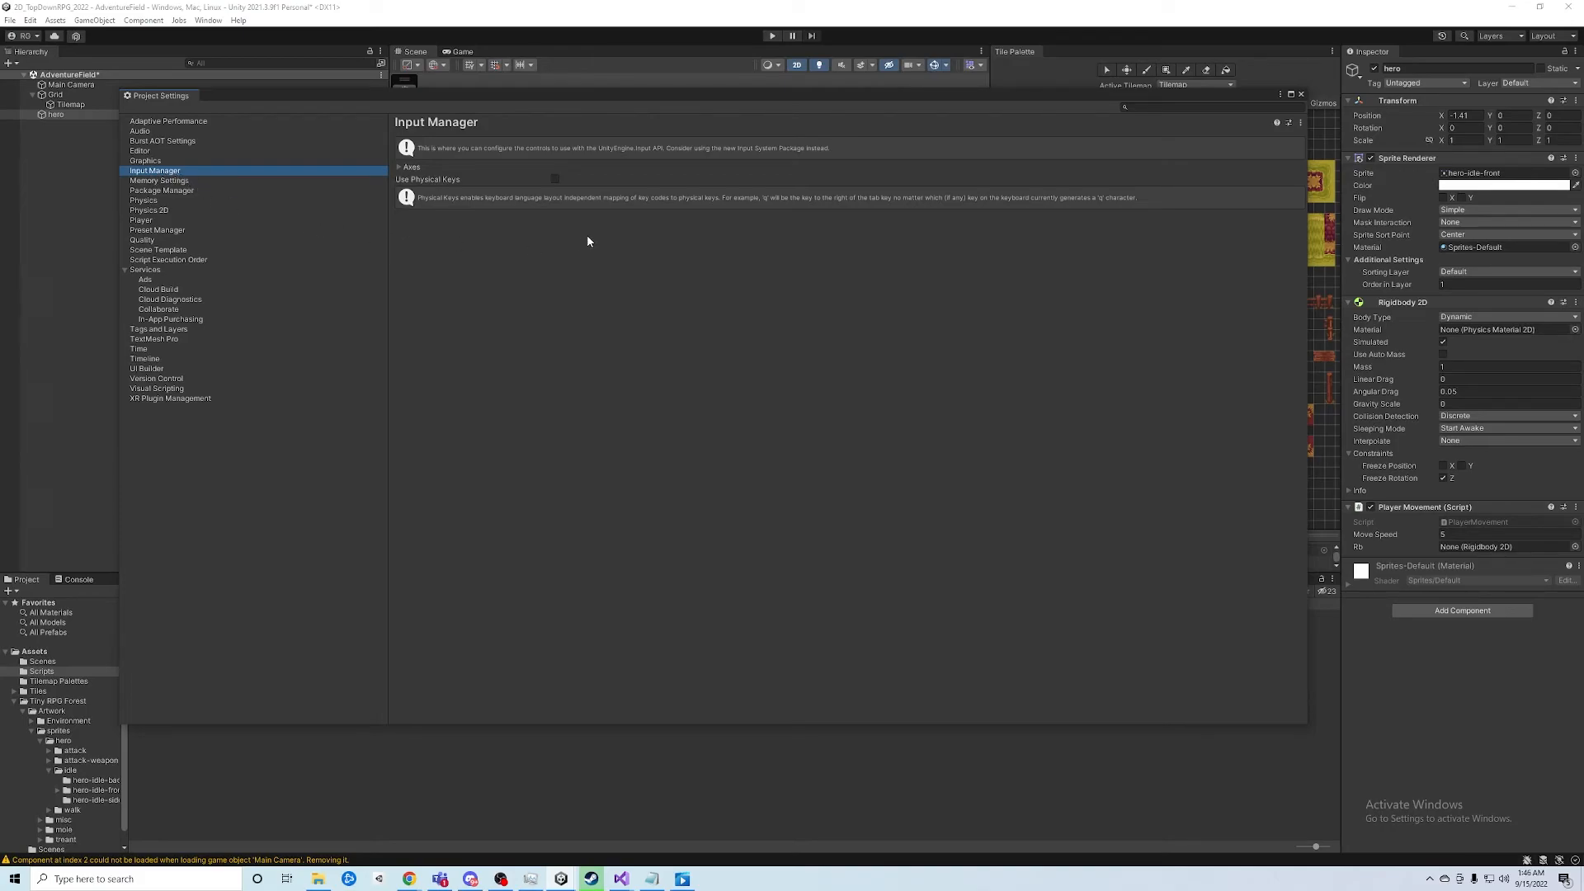
{"action": "left_click", "coordinate": [401, 167]}
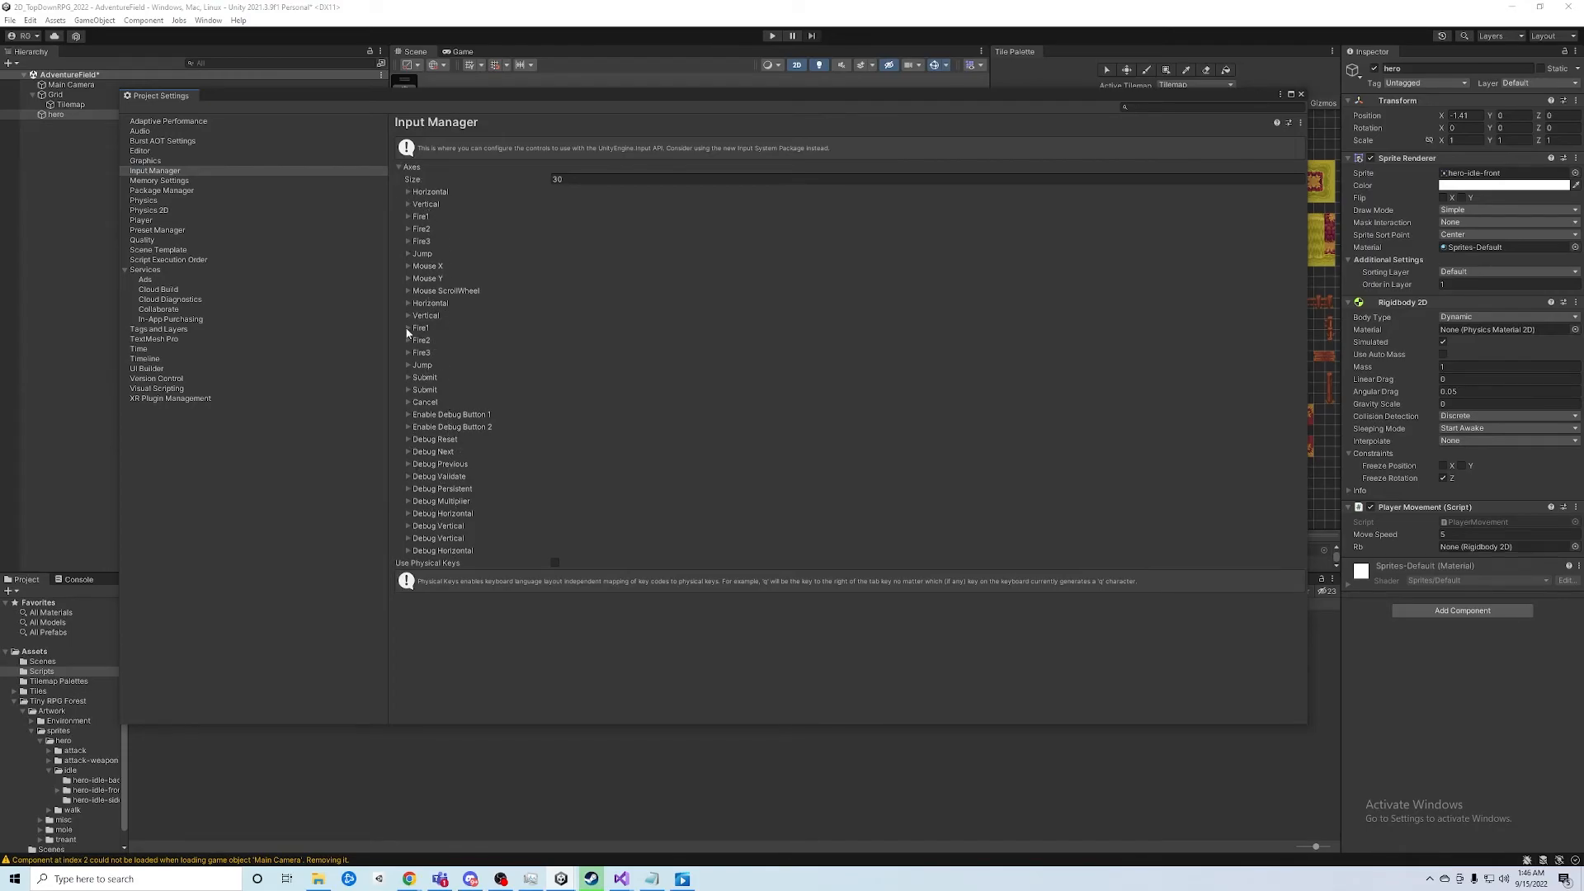
Examine which main and alternate keys the first Horizontal axis uses for its negative and positive buttons
{"action": "left_click", "coordinate": [408, 192]}
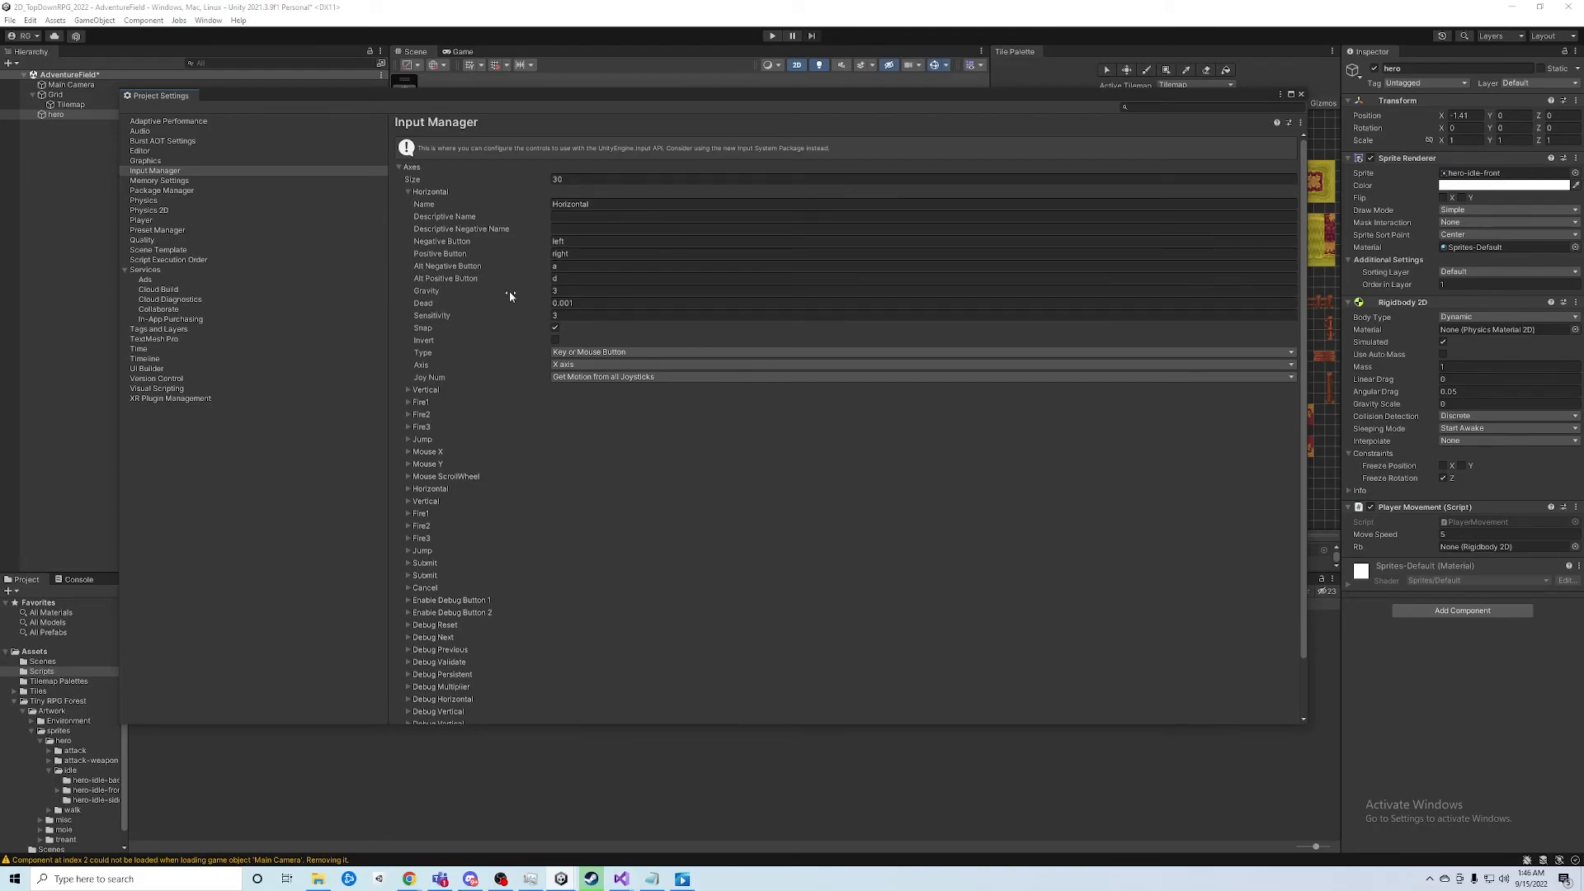
{"action": "left_click", "coordinate": [528, 266]}
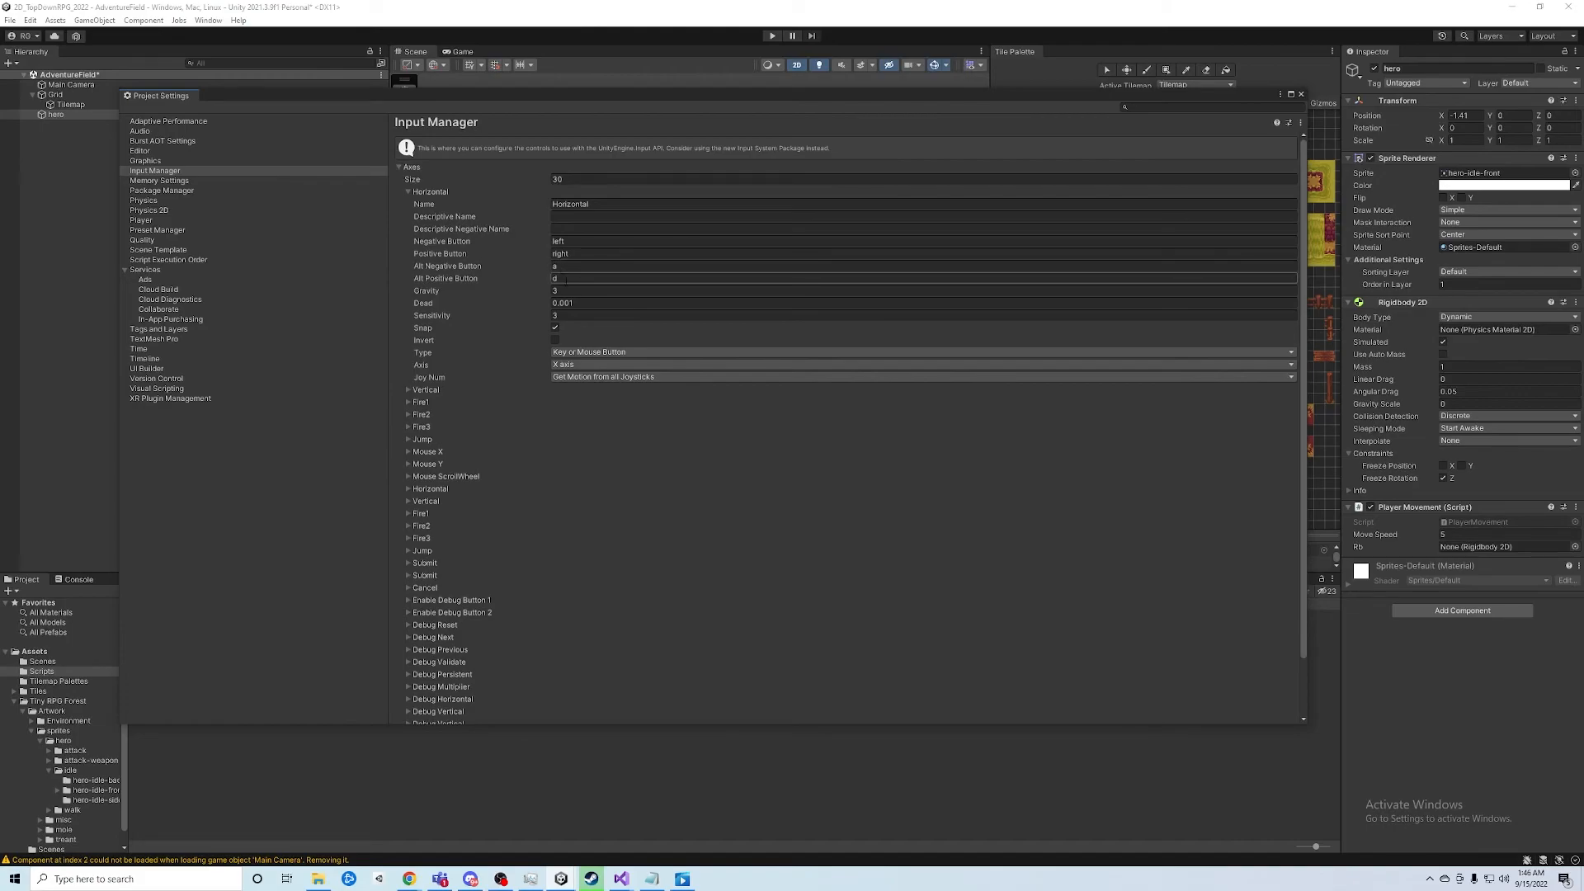
{"action": "left_click", "coordinate": [493, 251]}
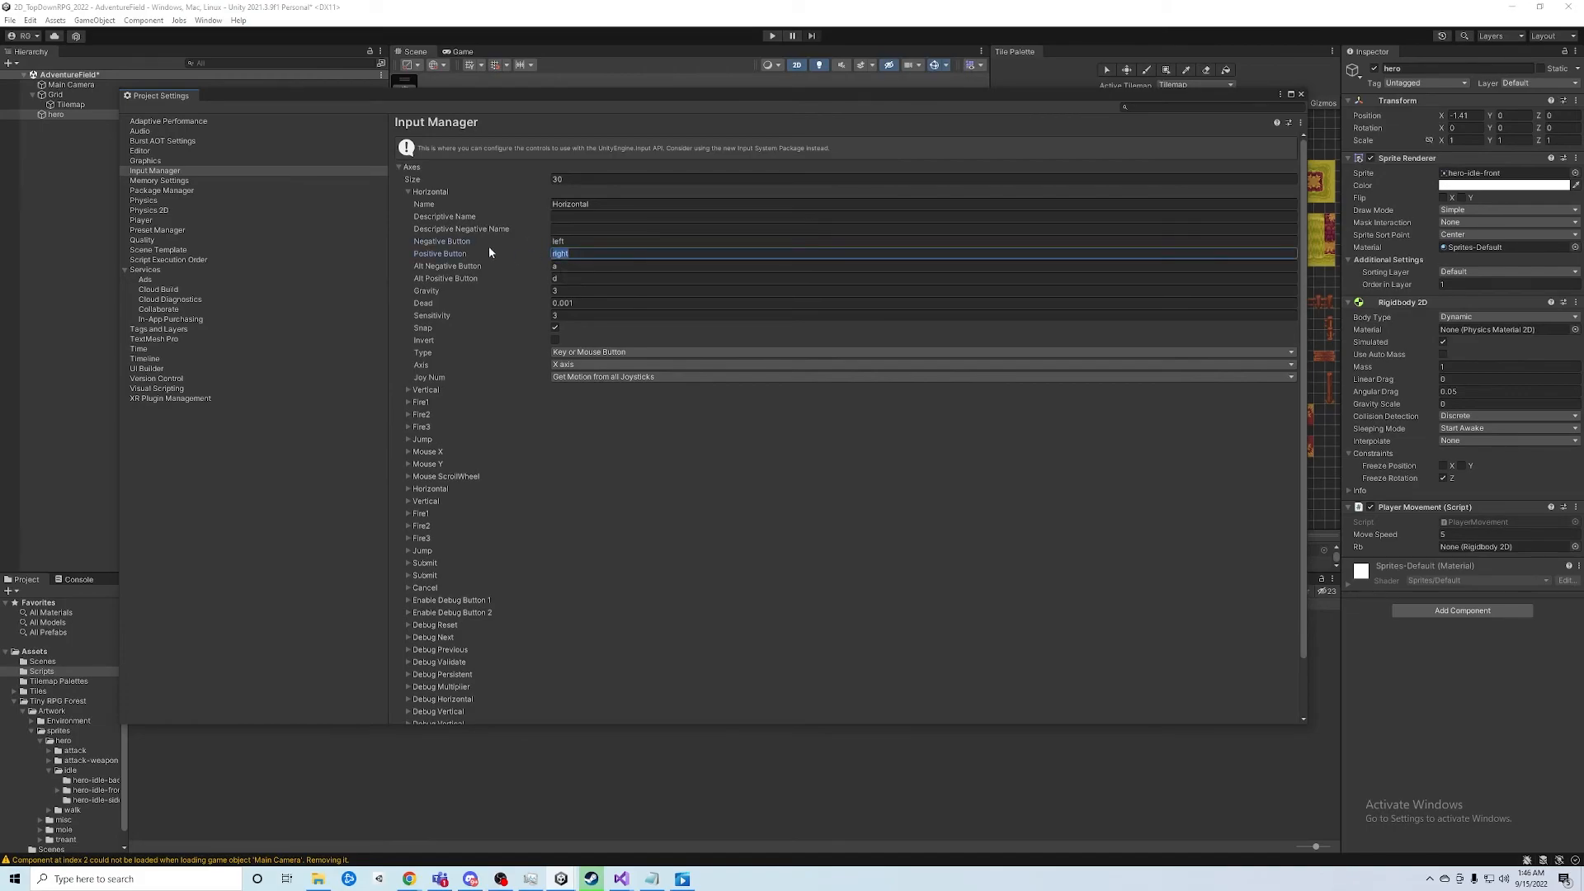
{"action": "left_click", "coordinate": [528, 278]}
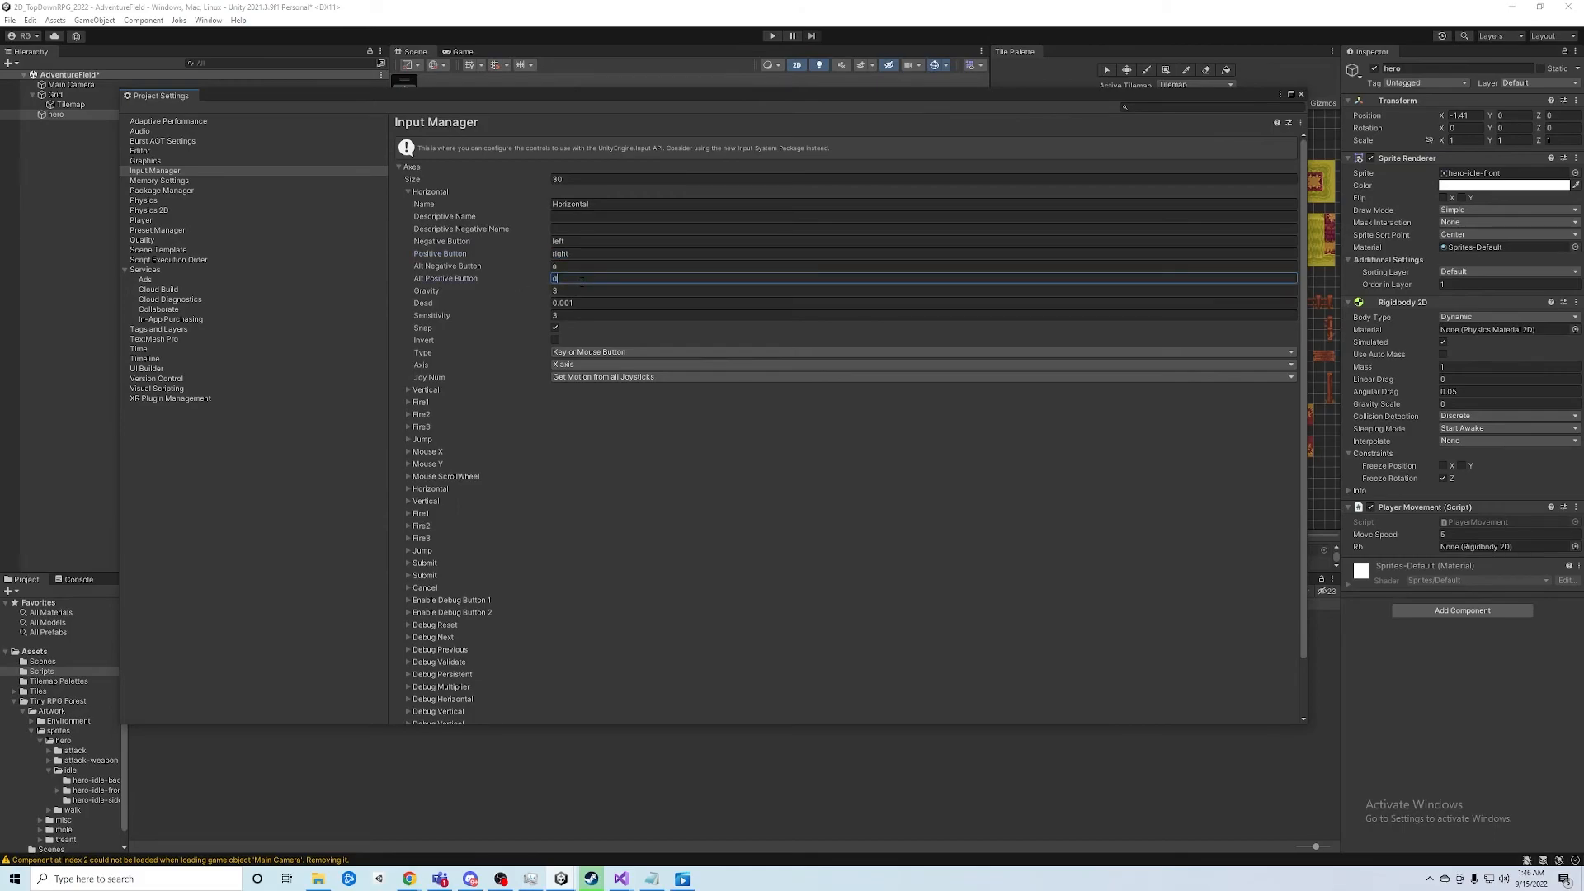
{"action": "left_click", "coordinate": [408, 191]}
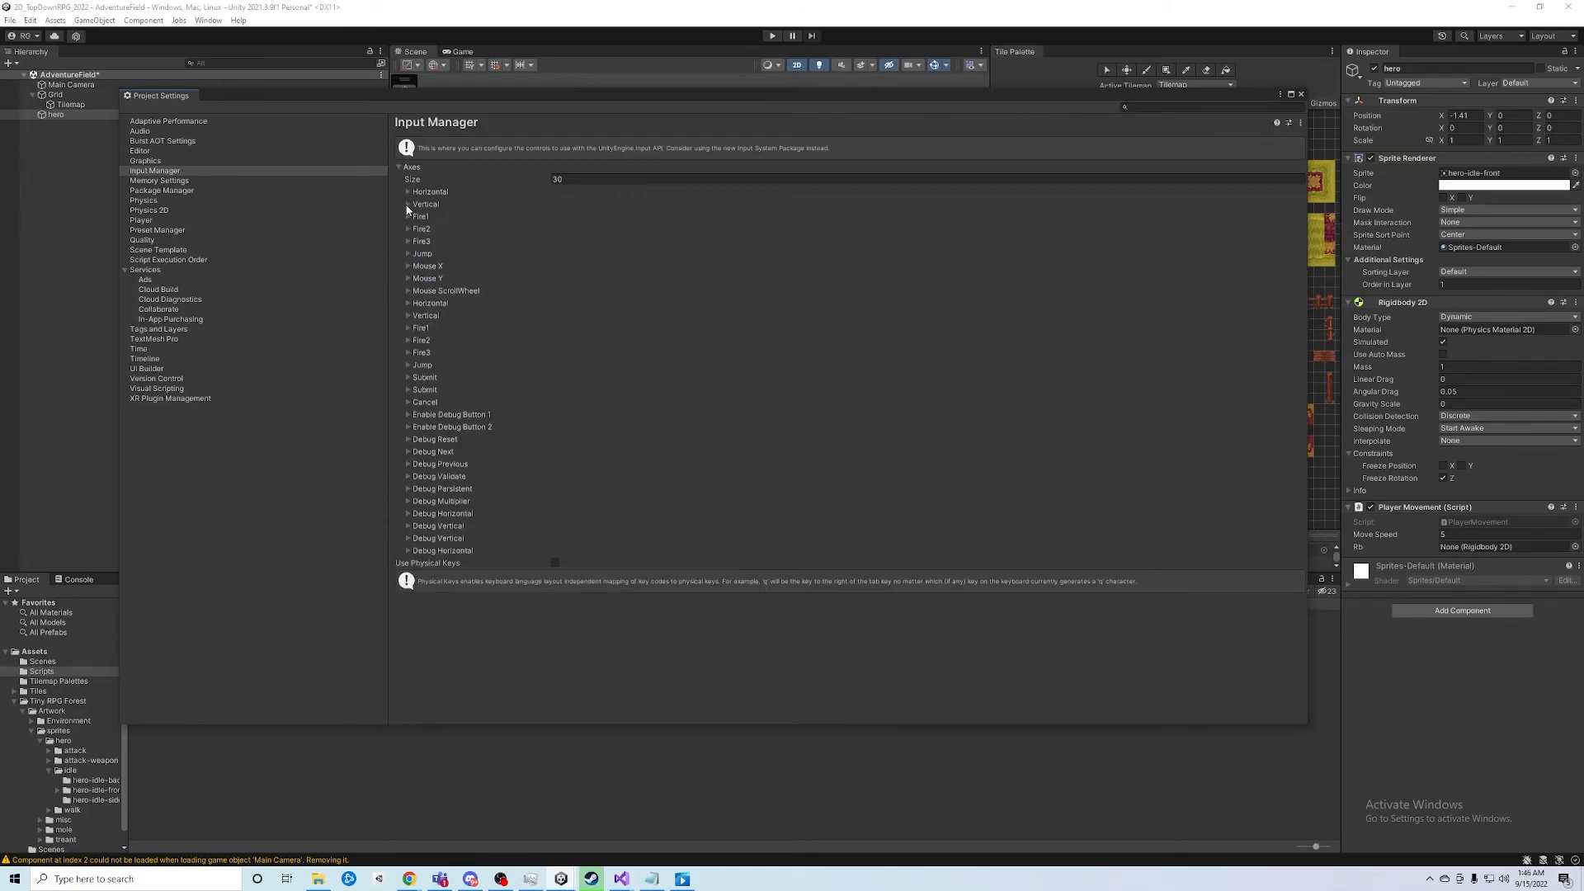
Examine the negative and positive button keys of the first Vertical axis and close the project settings
{"action": "left_click", "coordinate": [408, 205]}
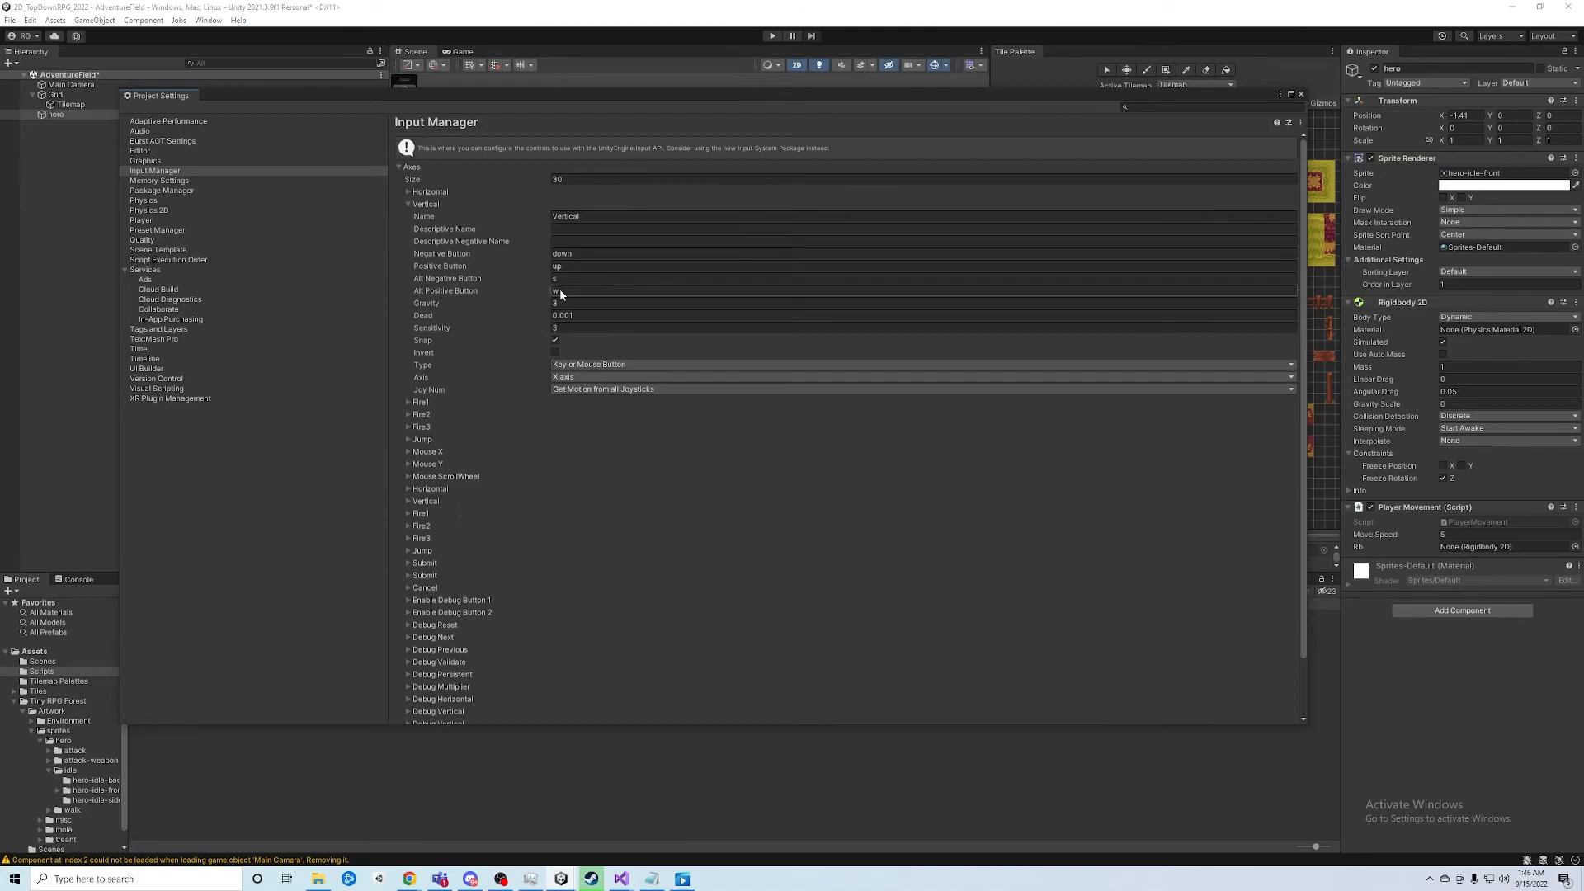
{"action": "left_click", "coordinate": [499, 283]}
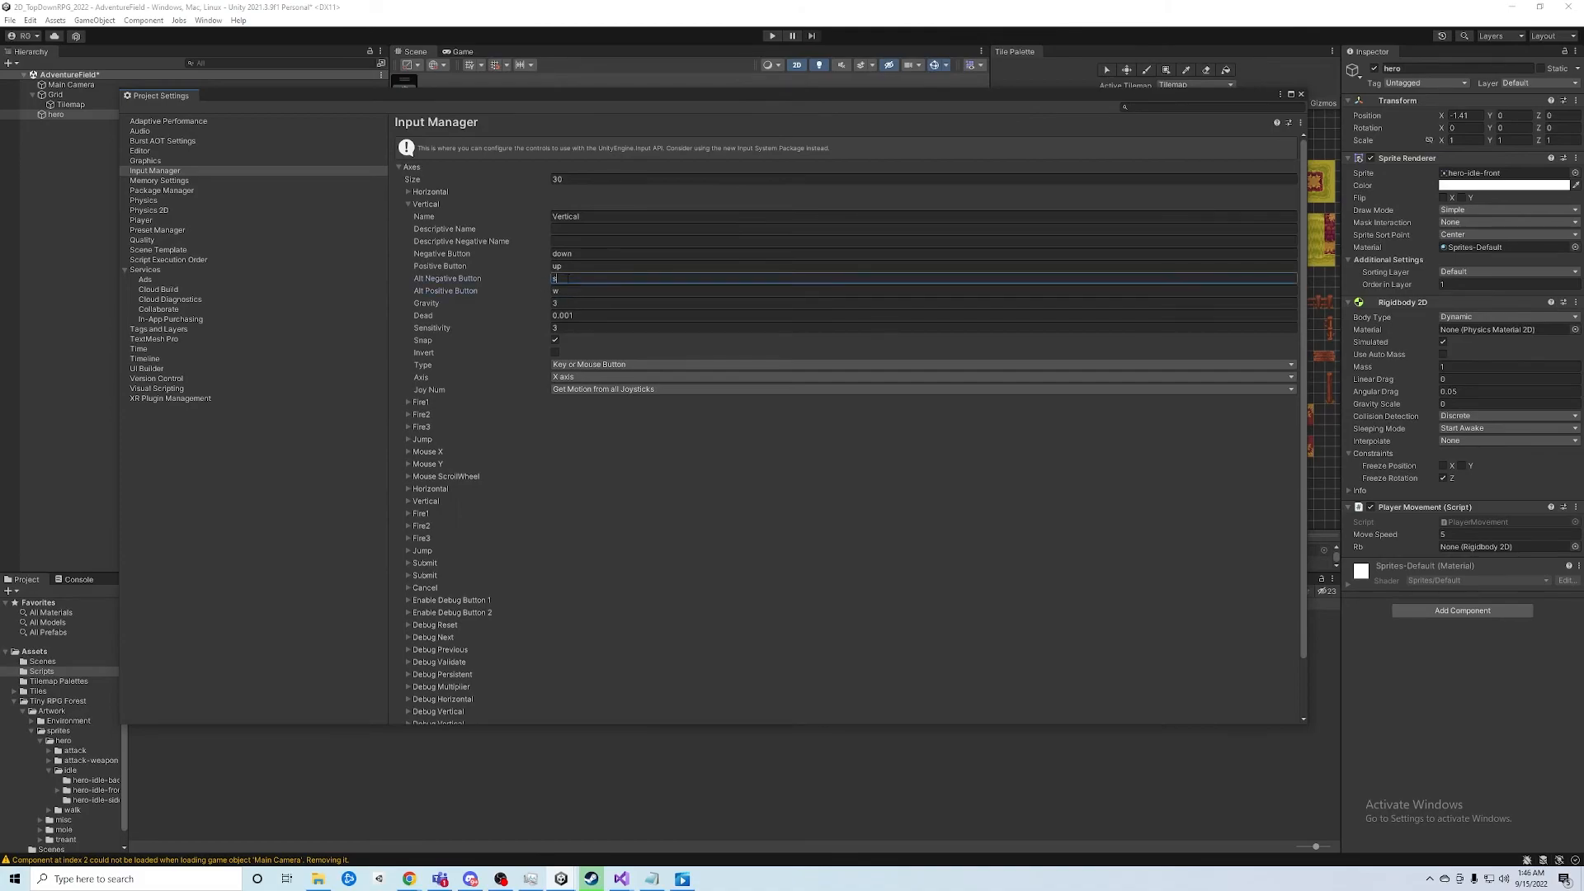
{"action": "left_click", "coordinate": [411, 206]}
{"action": "left_click", "coordinate": [408, 204]}
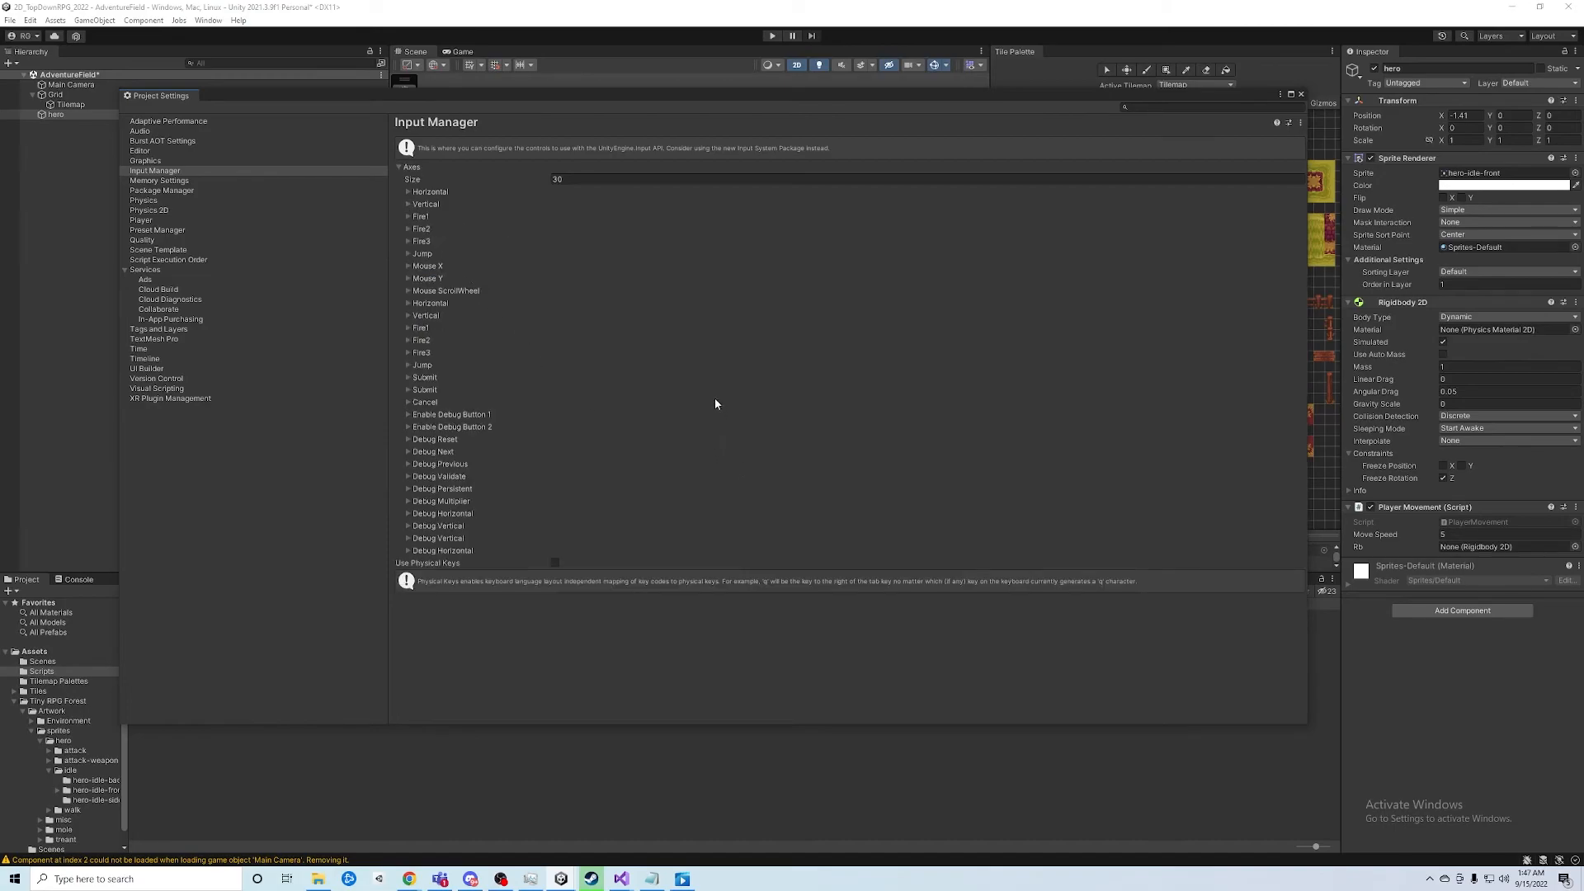
{"action": "left_click", "coordinate": [1301, 96]}
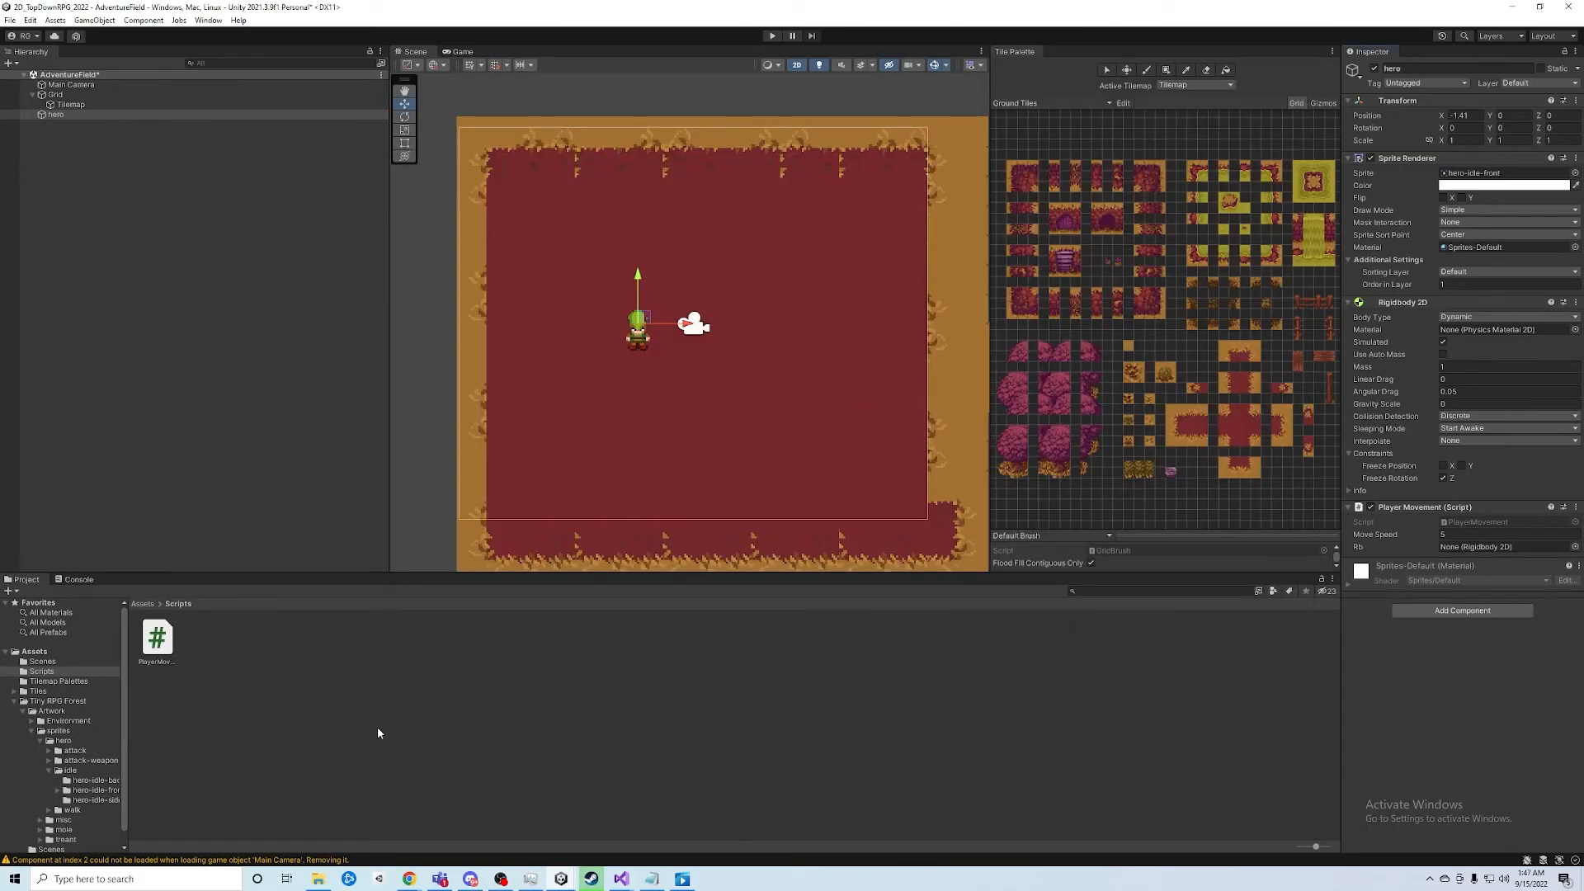
Switch back to the 2D_TopDownRPG_2022 code in Visual Studio and review the Vector2 movement declaration and its x and y assignments
{"action": "mouse_move", "coordinate": [621, 878]}
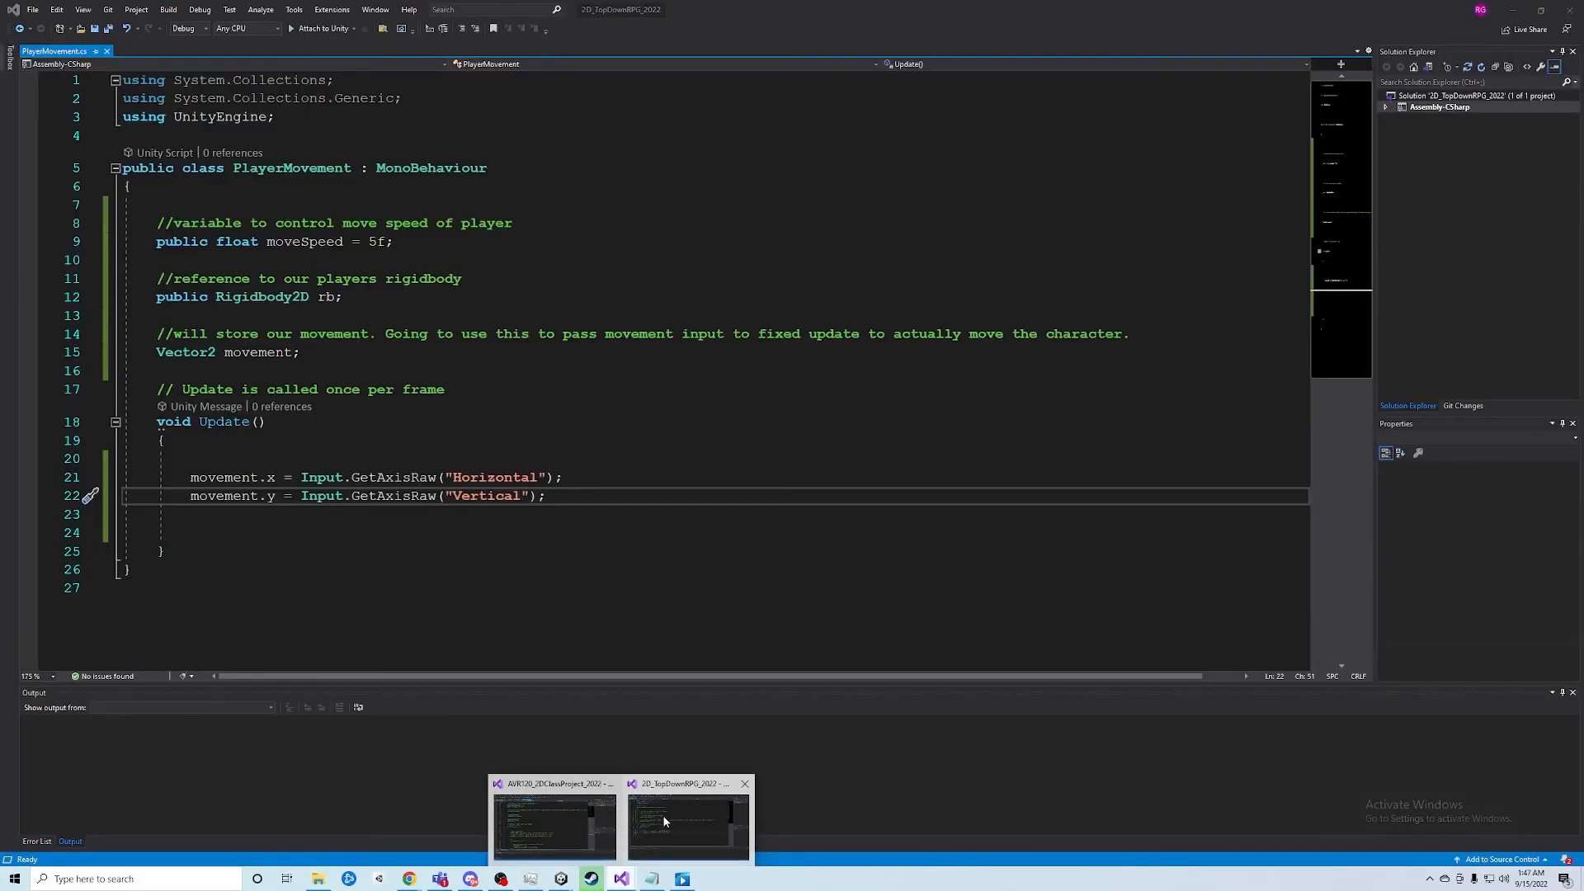
{"action": "left_click", "coordinate": [664, 821]}
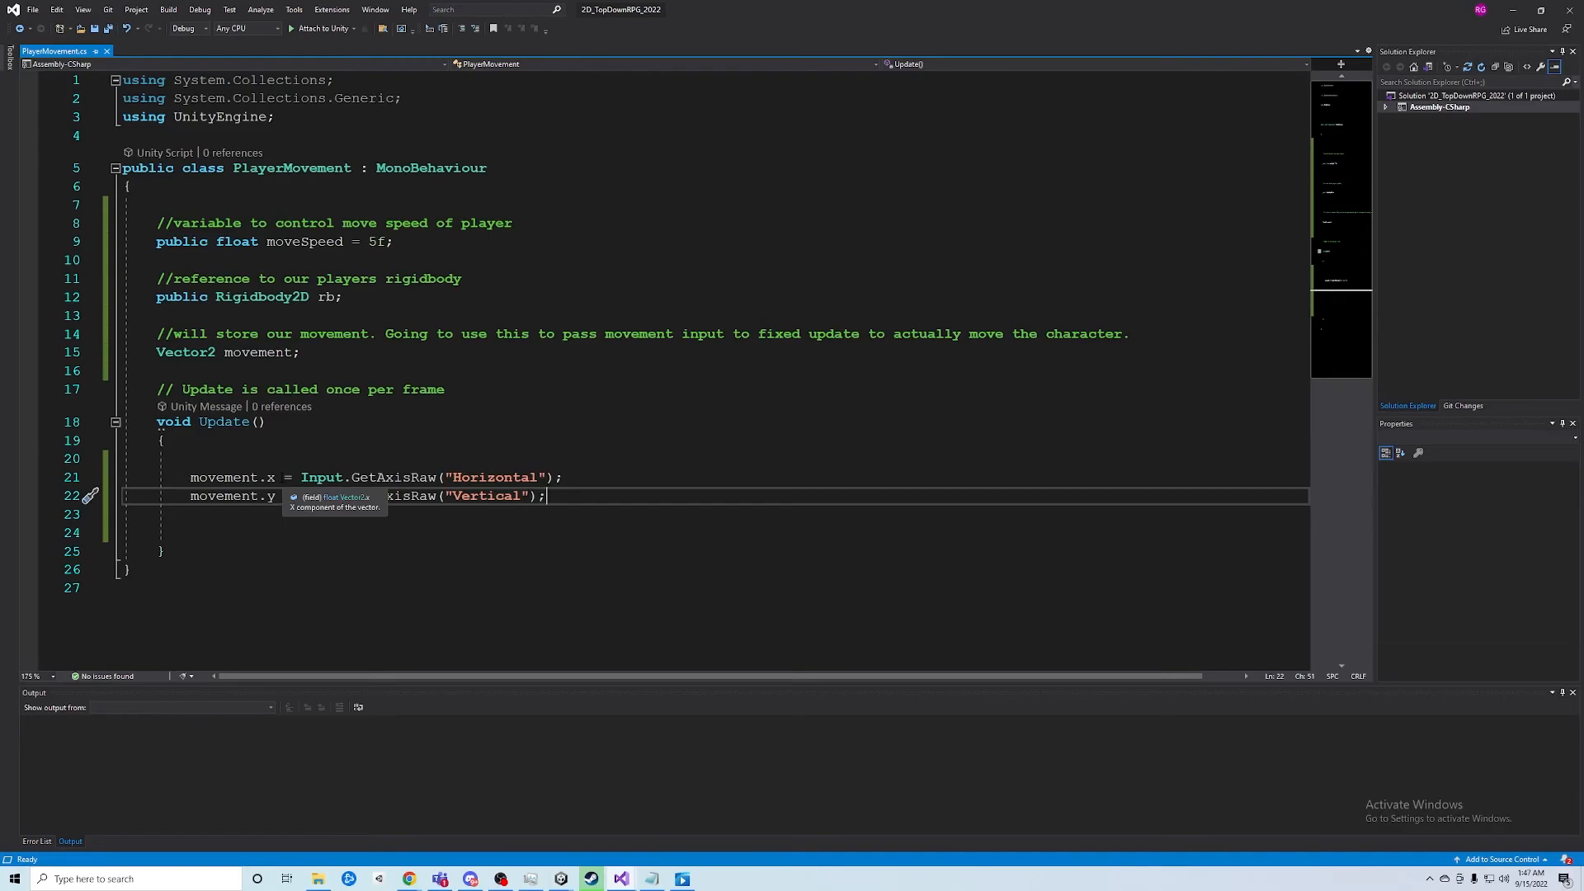
{"action": "left_click_drag", "start_coordinate": [300, 352], "coordinate": [156, 352]}
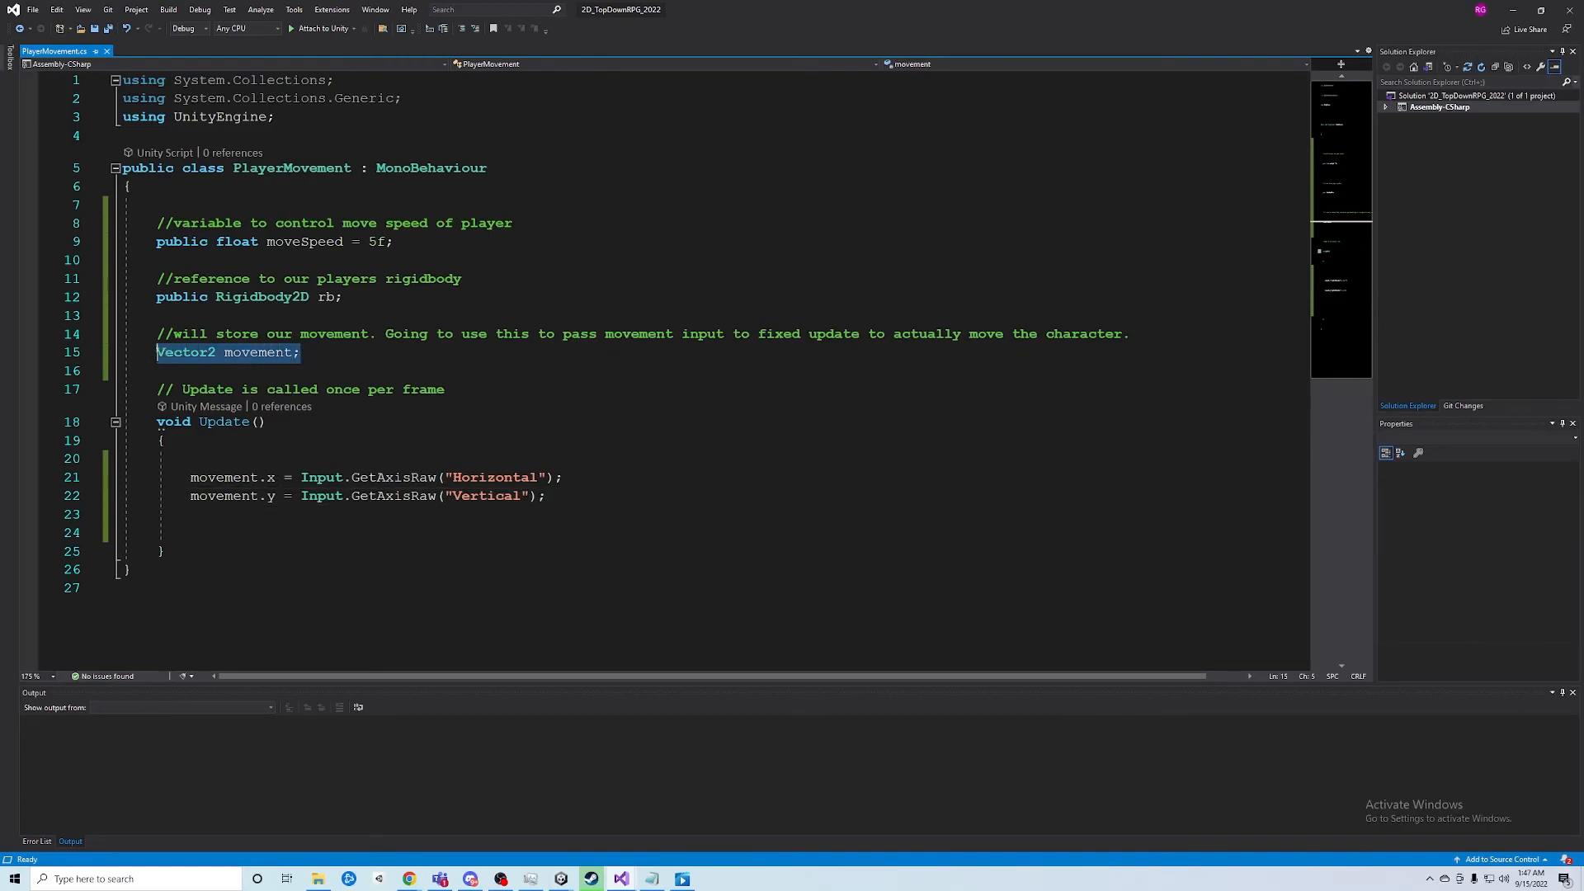
{"action": "left_click_drag", "start_coordinate": [276, 476], "coordinate": [191, 477]}
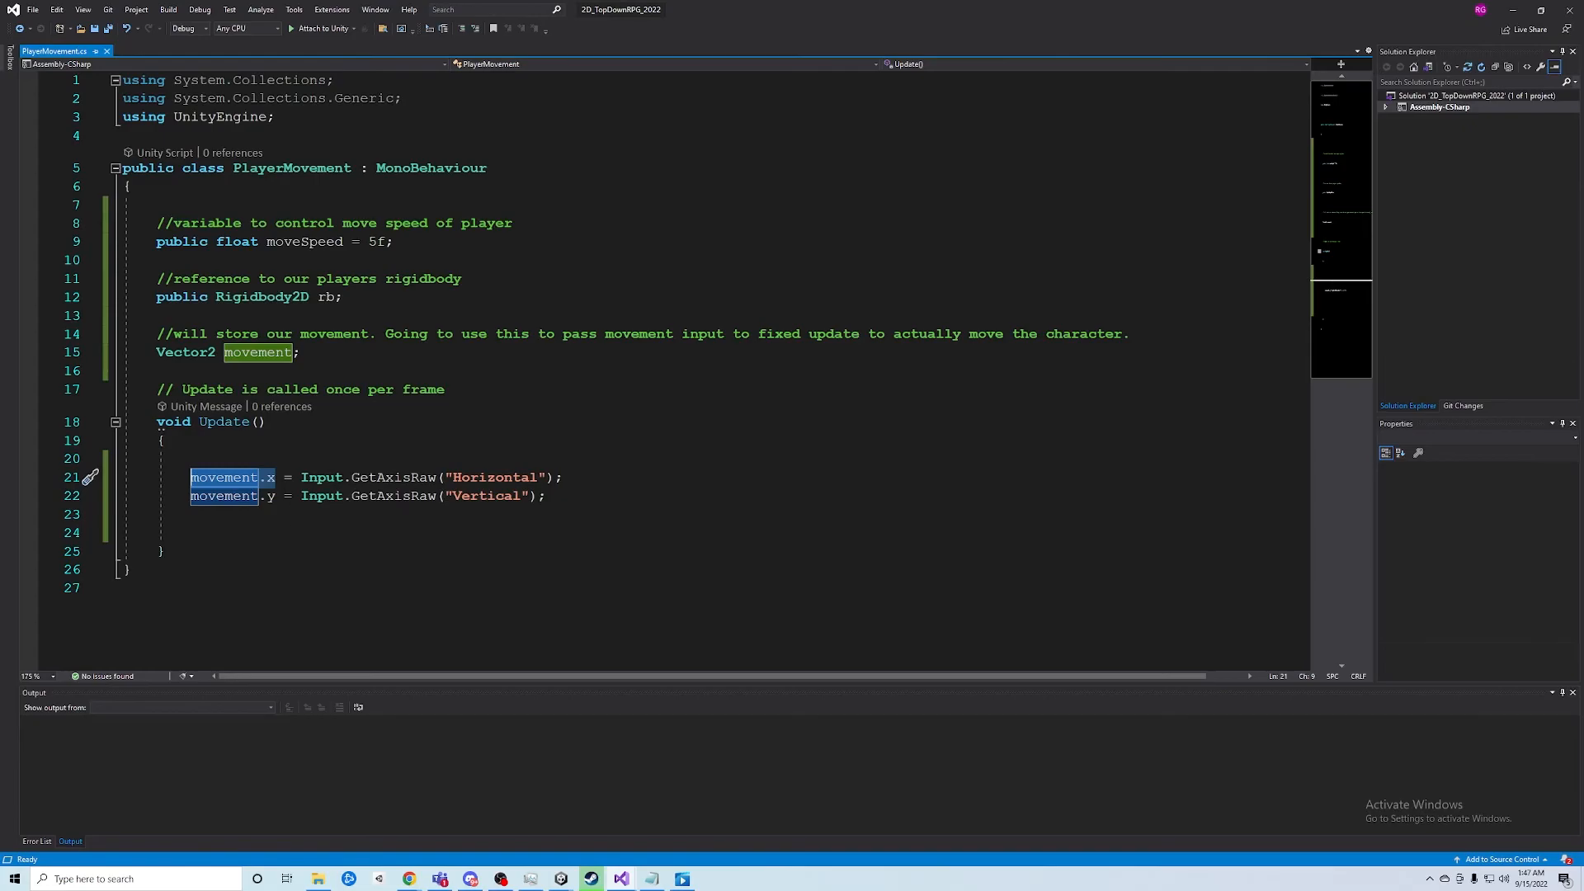
{"action": "left_click", "coordinate": [284, 495]}
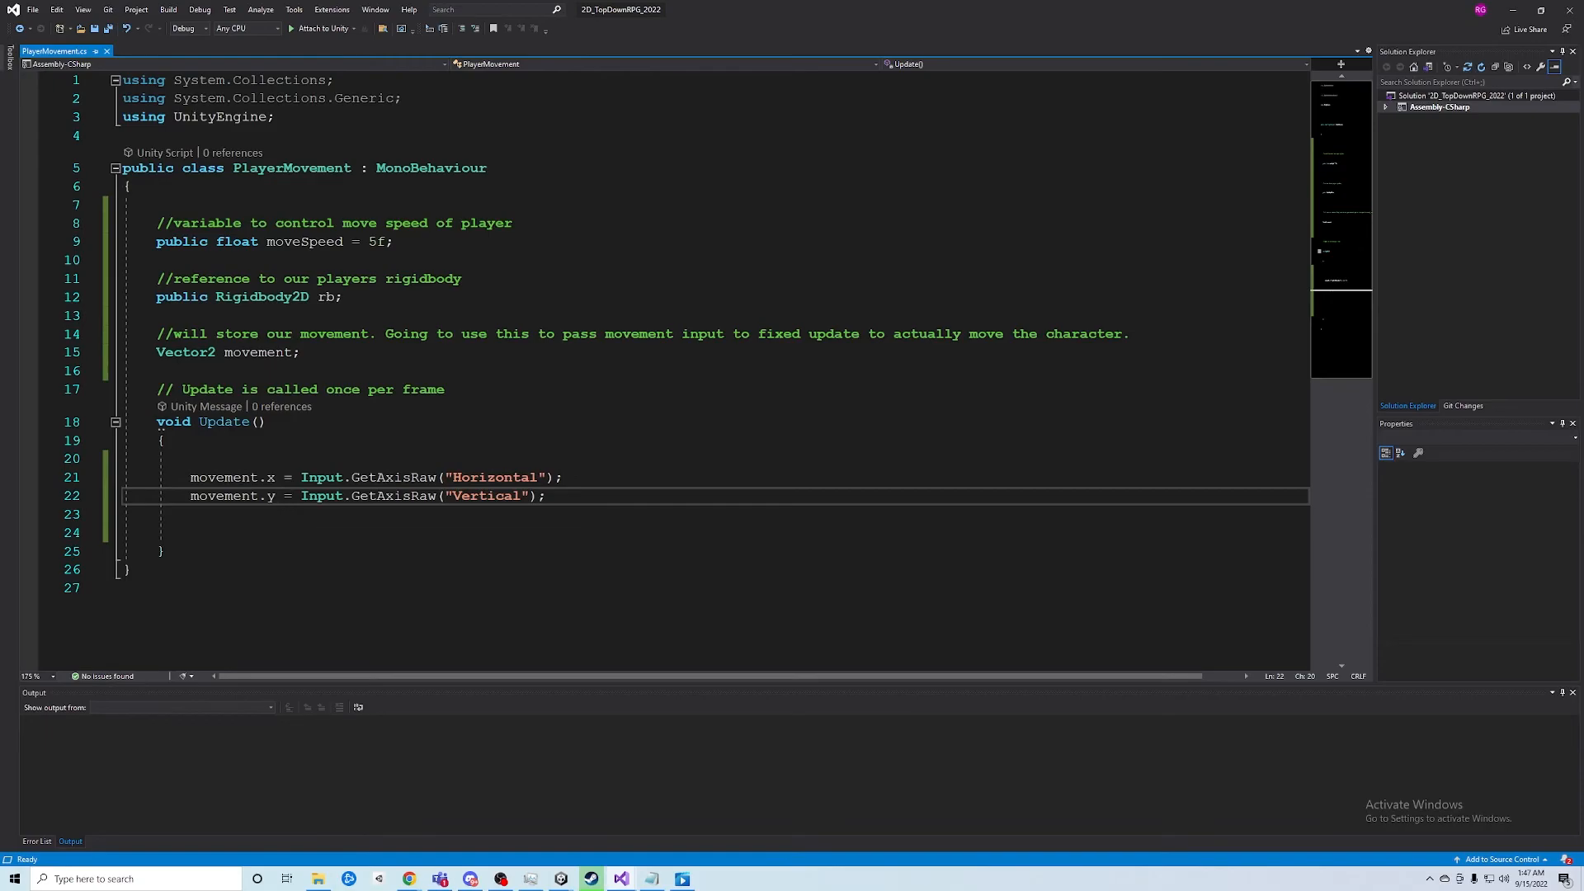
Add an empty private void FixedUpdate() method below Update in the PlayerMovement class
{"action": "scroll", "coordinate": [377, 526], "scroll_direction": "down", "scroll_amount": 4}
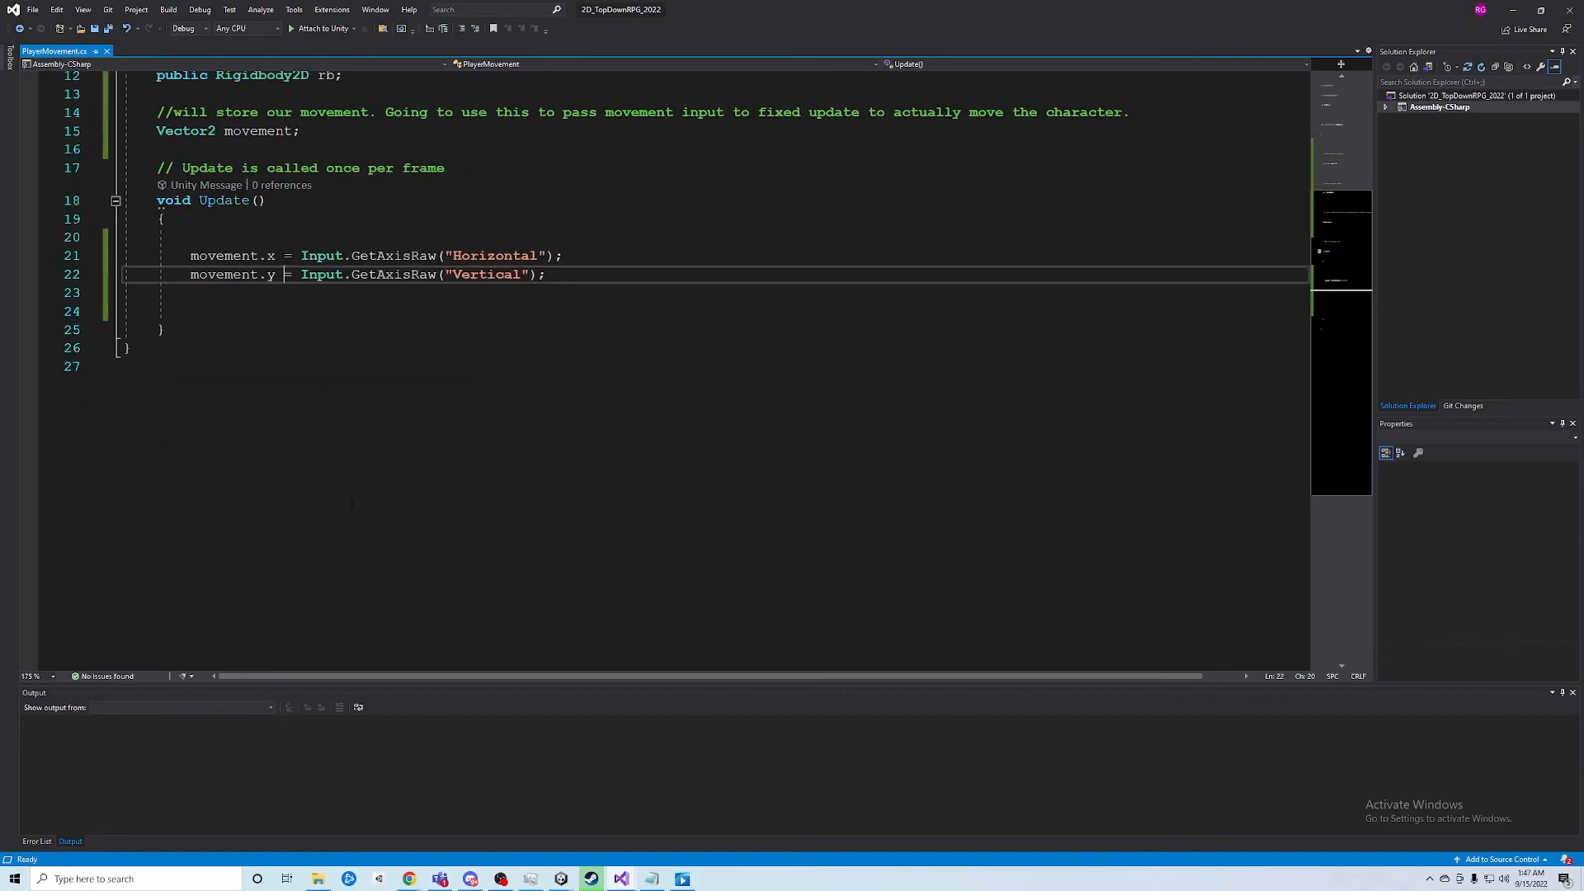
{"action": "scroll", "coordinate": [352, 505], "scroll_direction": "up", "scroll_amount": 2}
{"action": "left_click", "coordinate": [253, 437]}
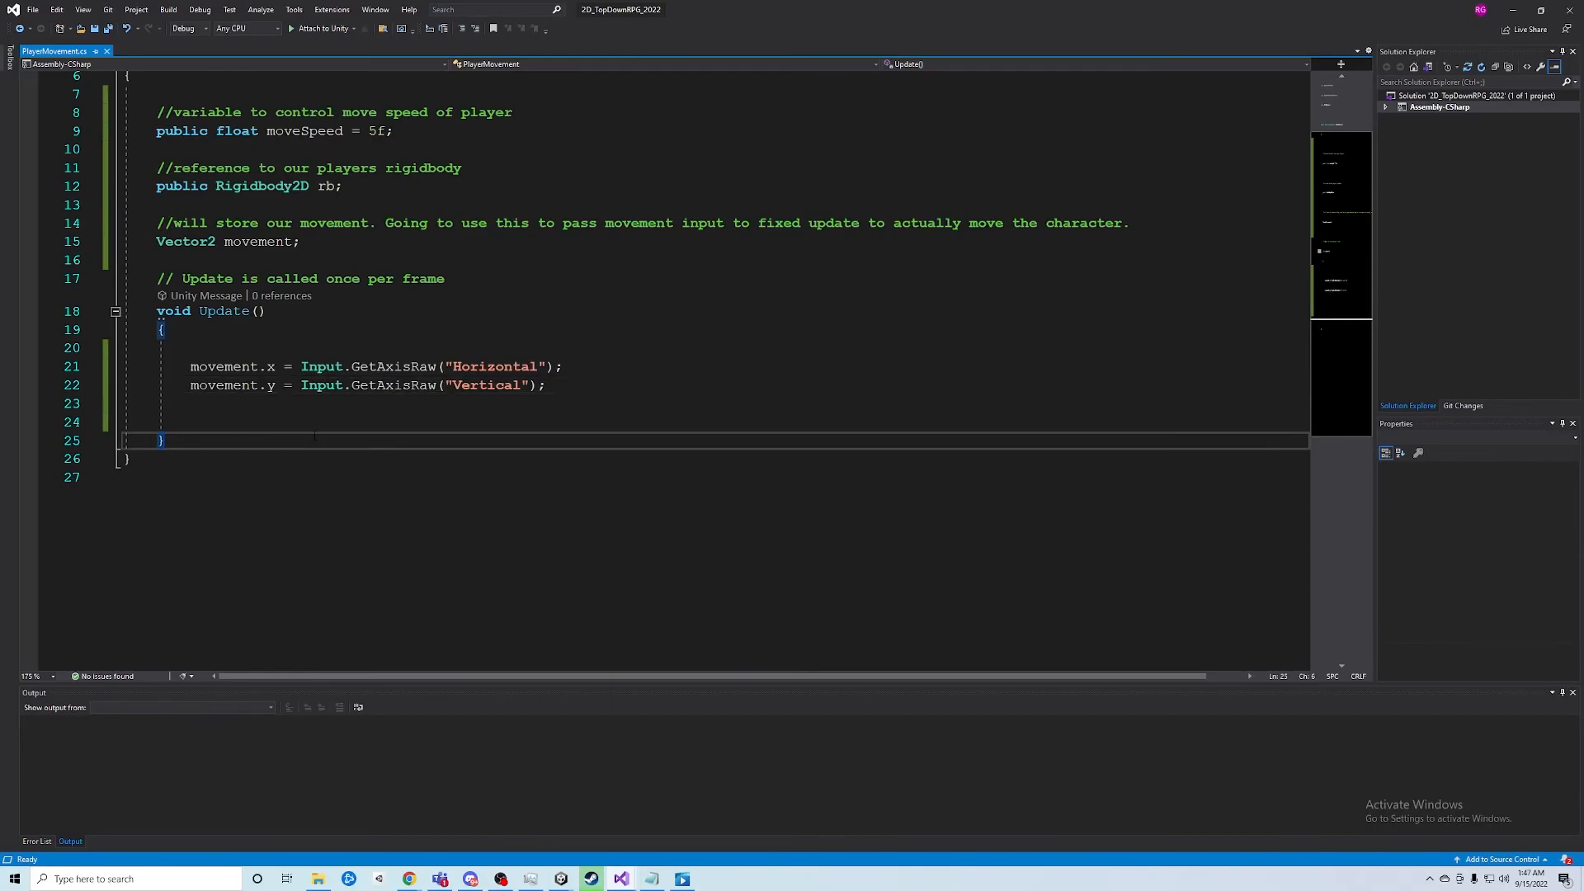
{"action": "key", "text": "Return"}
{"action": "key", "text": "Return"}
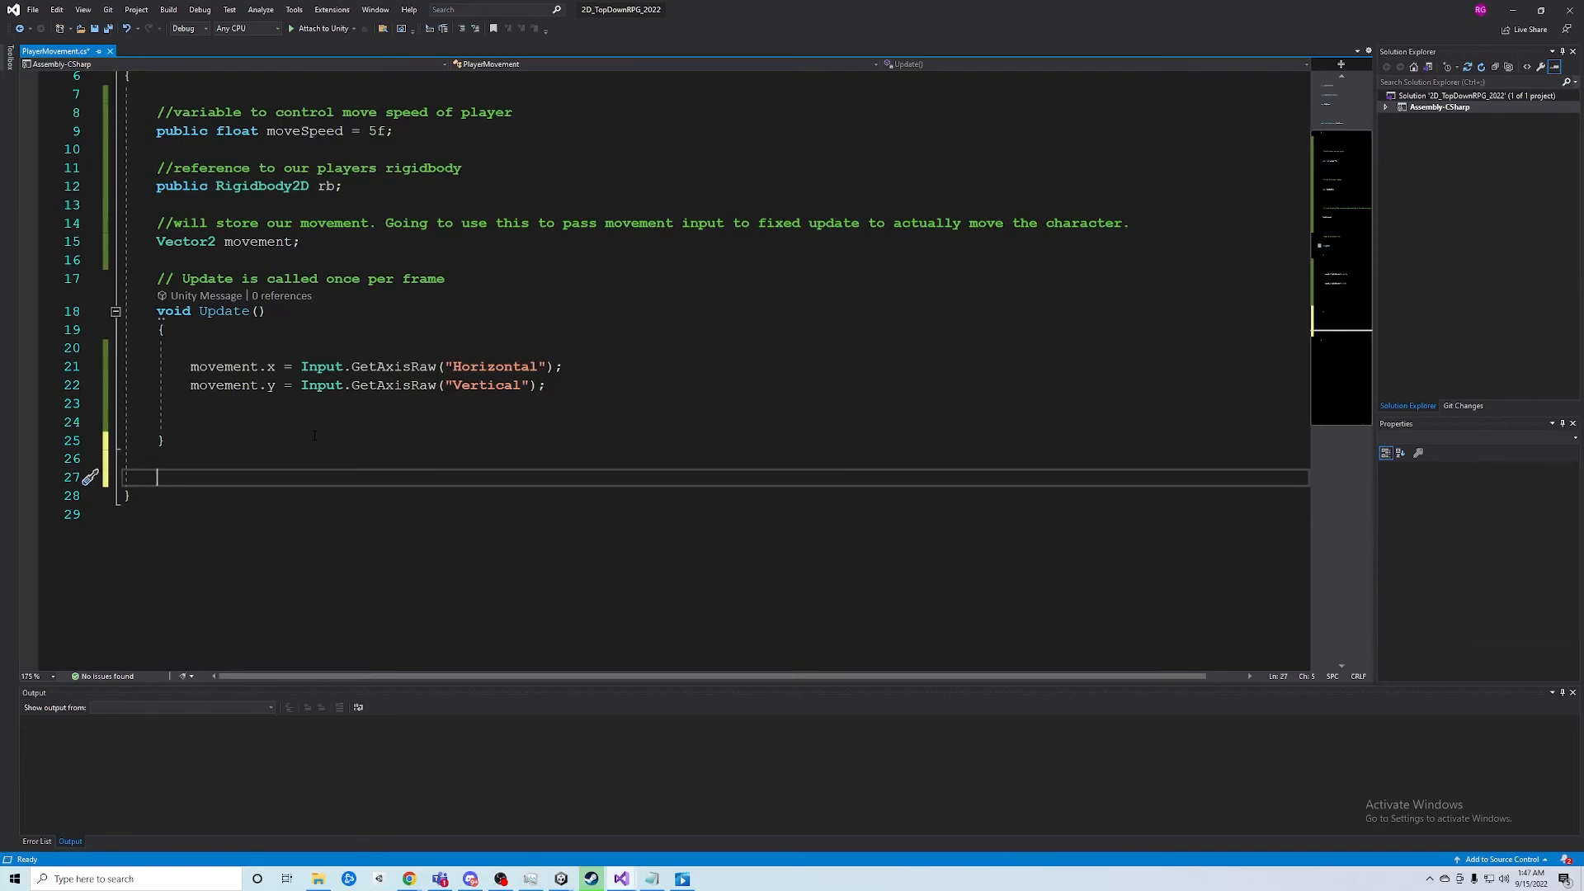
{"action": "type", "text": "p"}
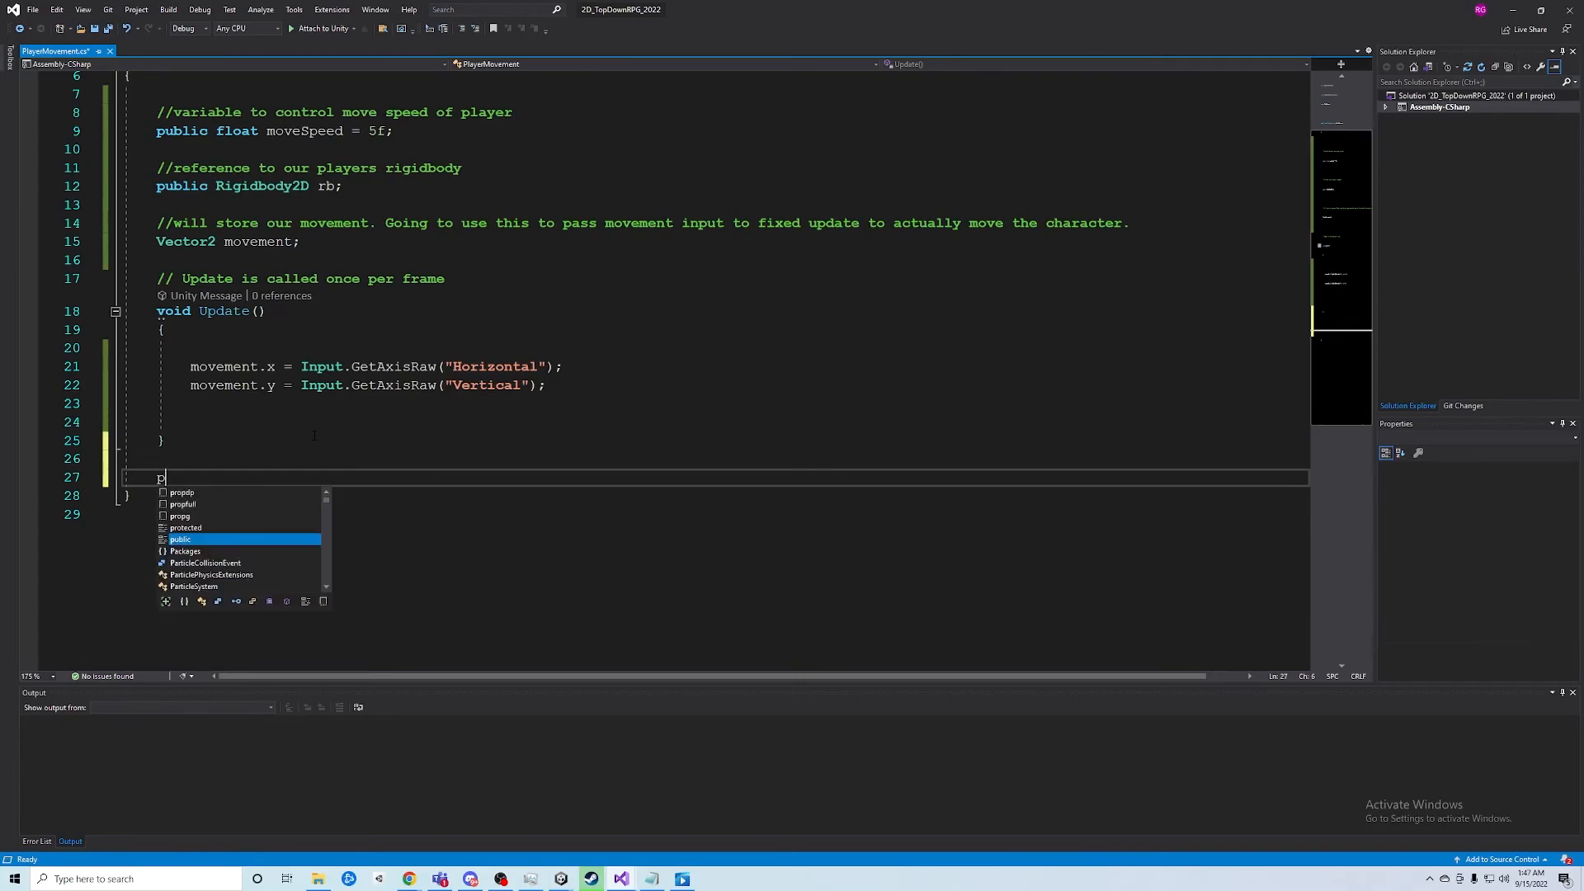
{"action": "type", "text": "rivat"}
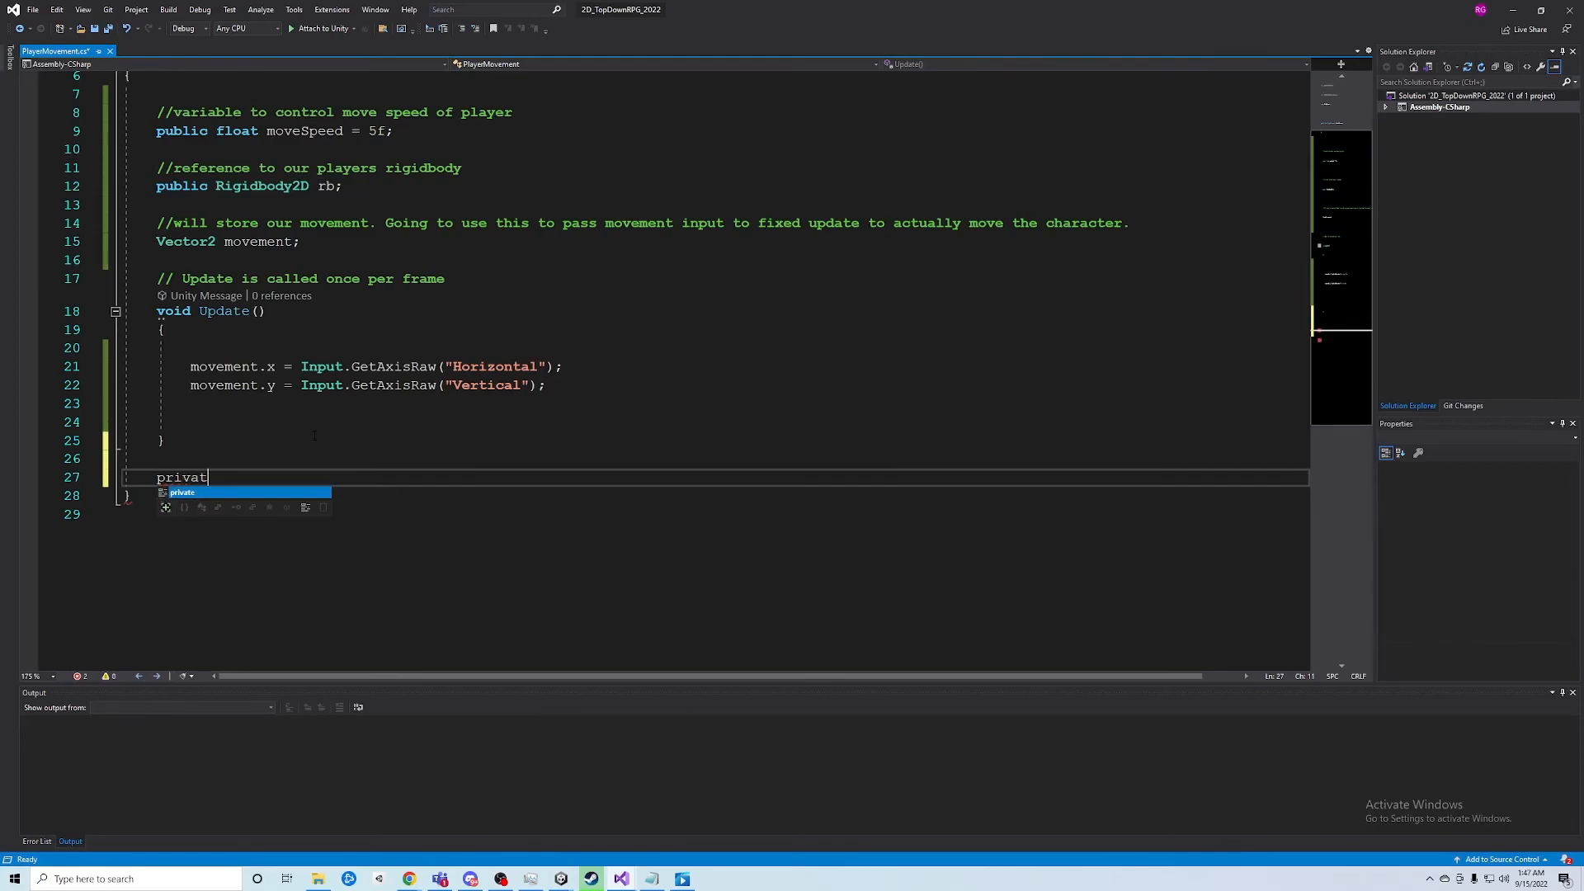
{"action": "type", "text": "e void"}
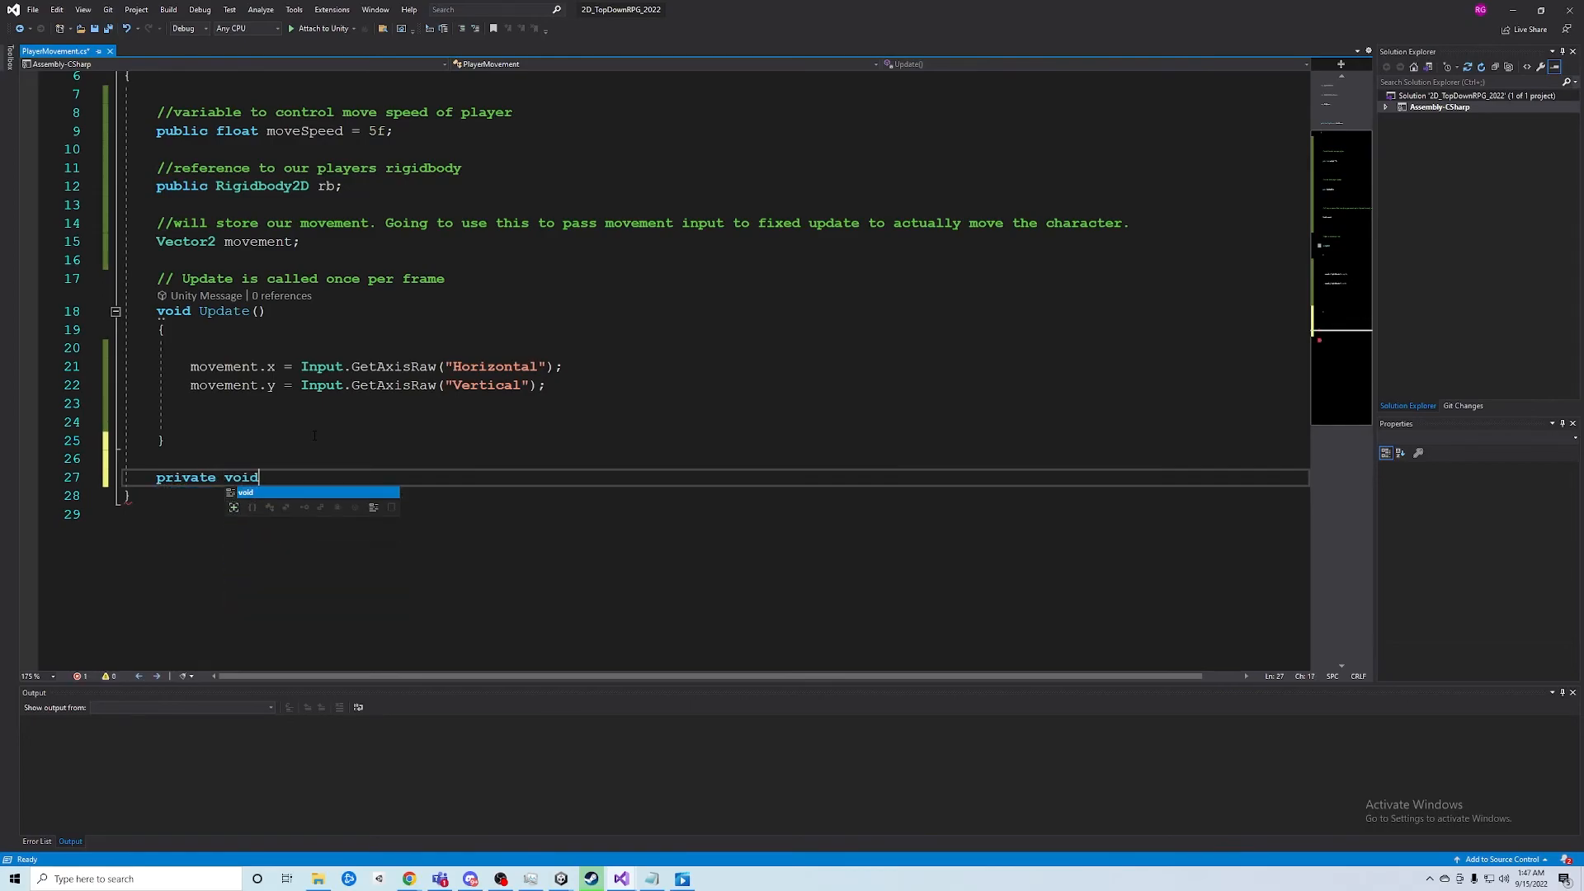
{"action": "type", "text": " Fixed"}
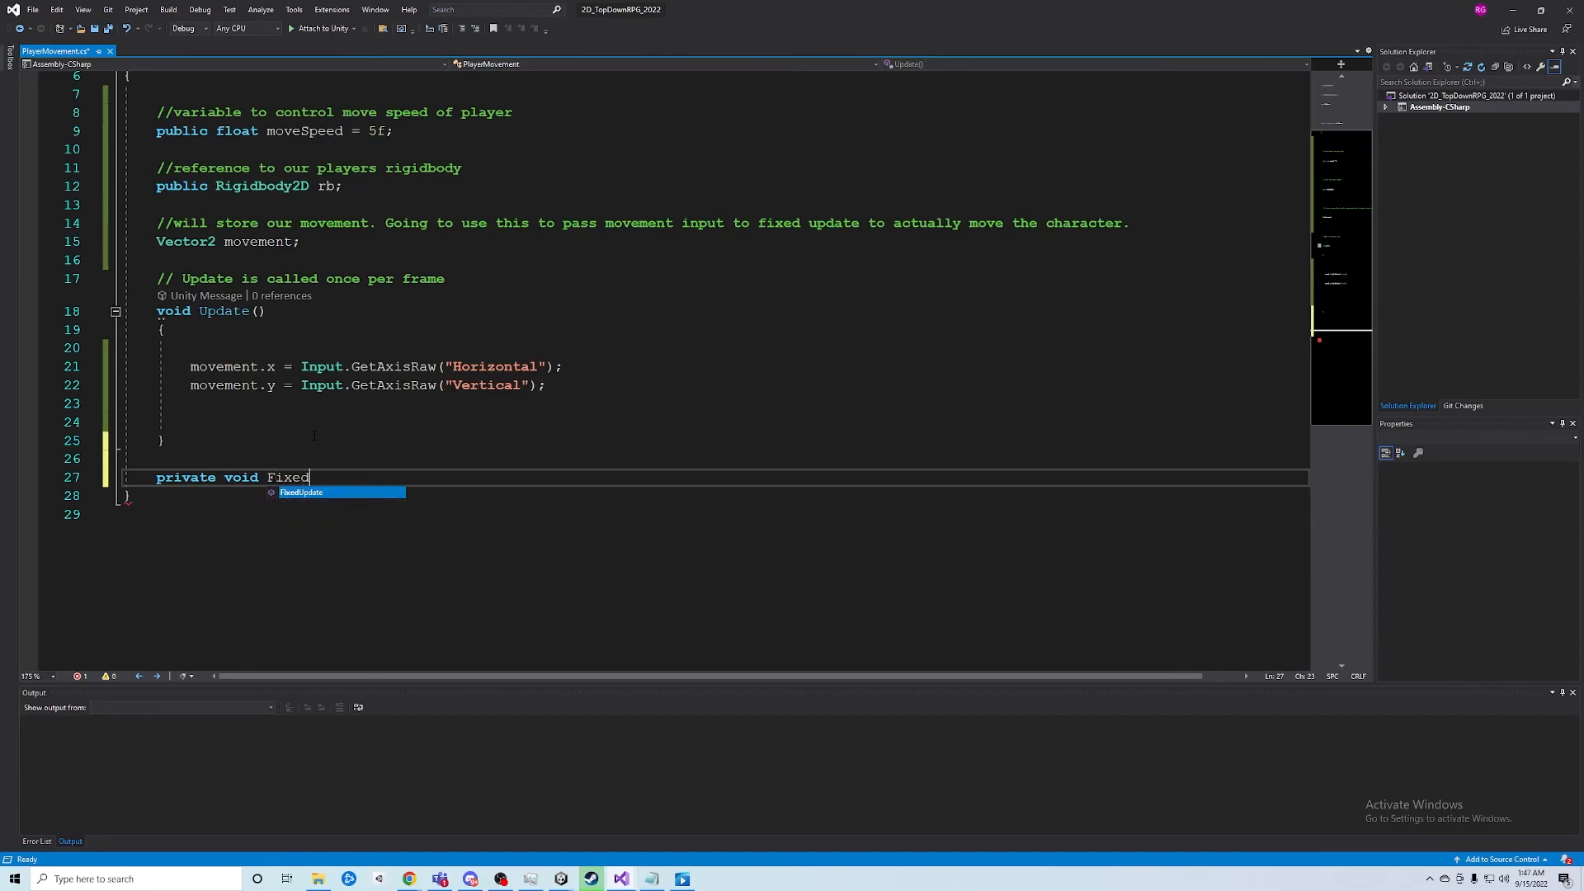
{"action": "key", "text": "Tab"}
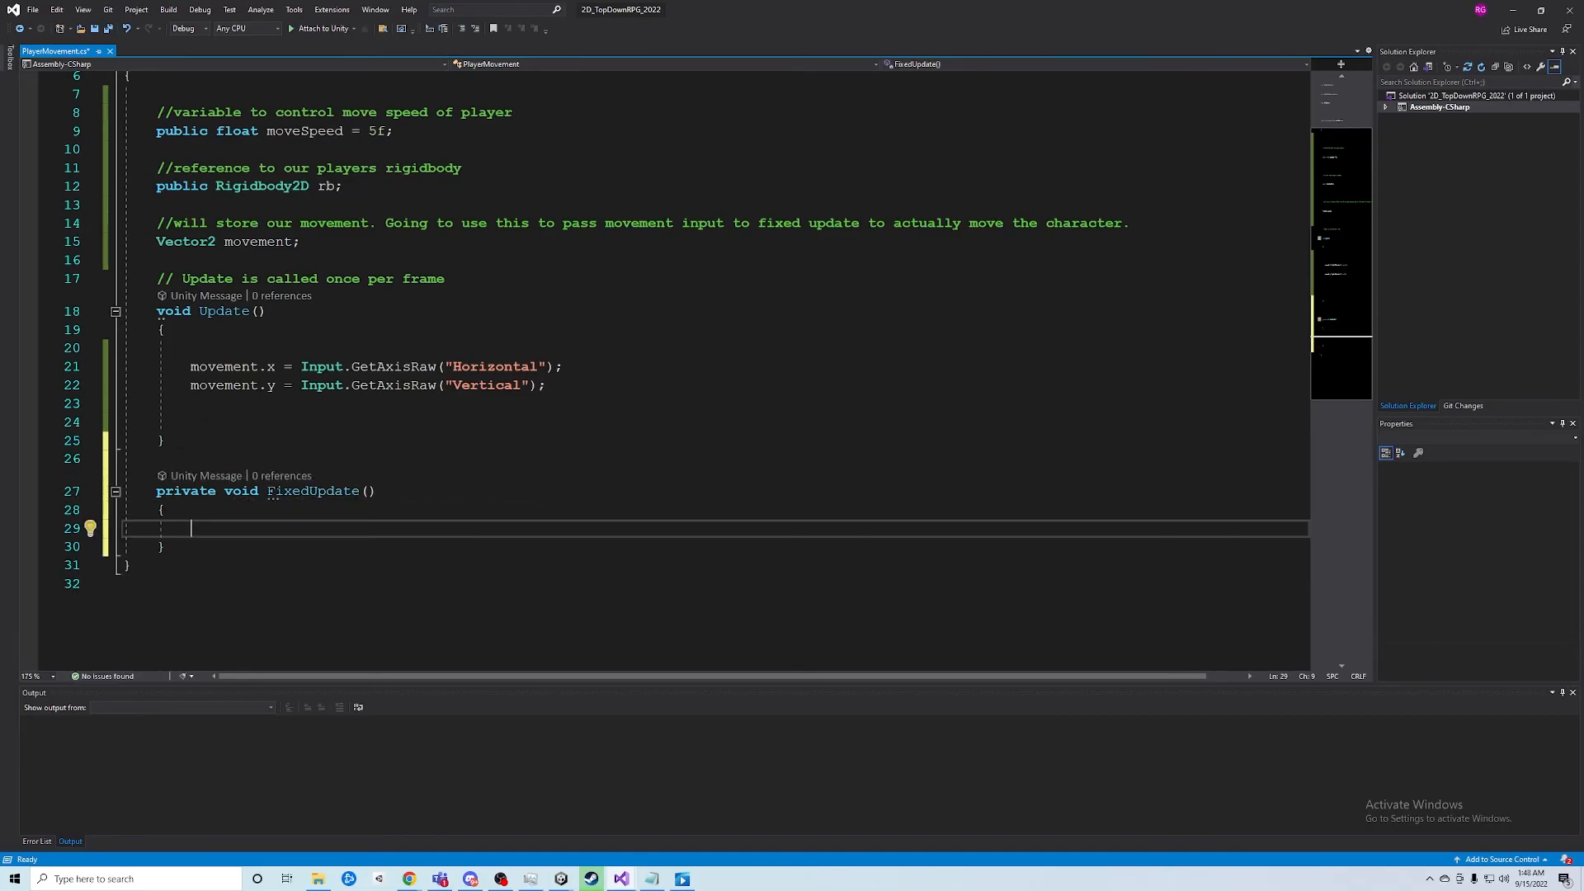
Add a comment line above FixedUpdate reading "//When using physics use fixed update."
{"action": "left_click", "coordinate": [281, 459]}
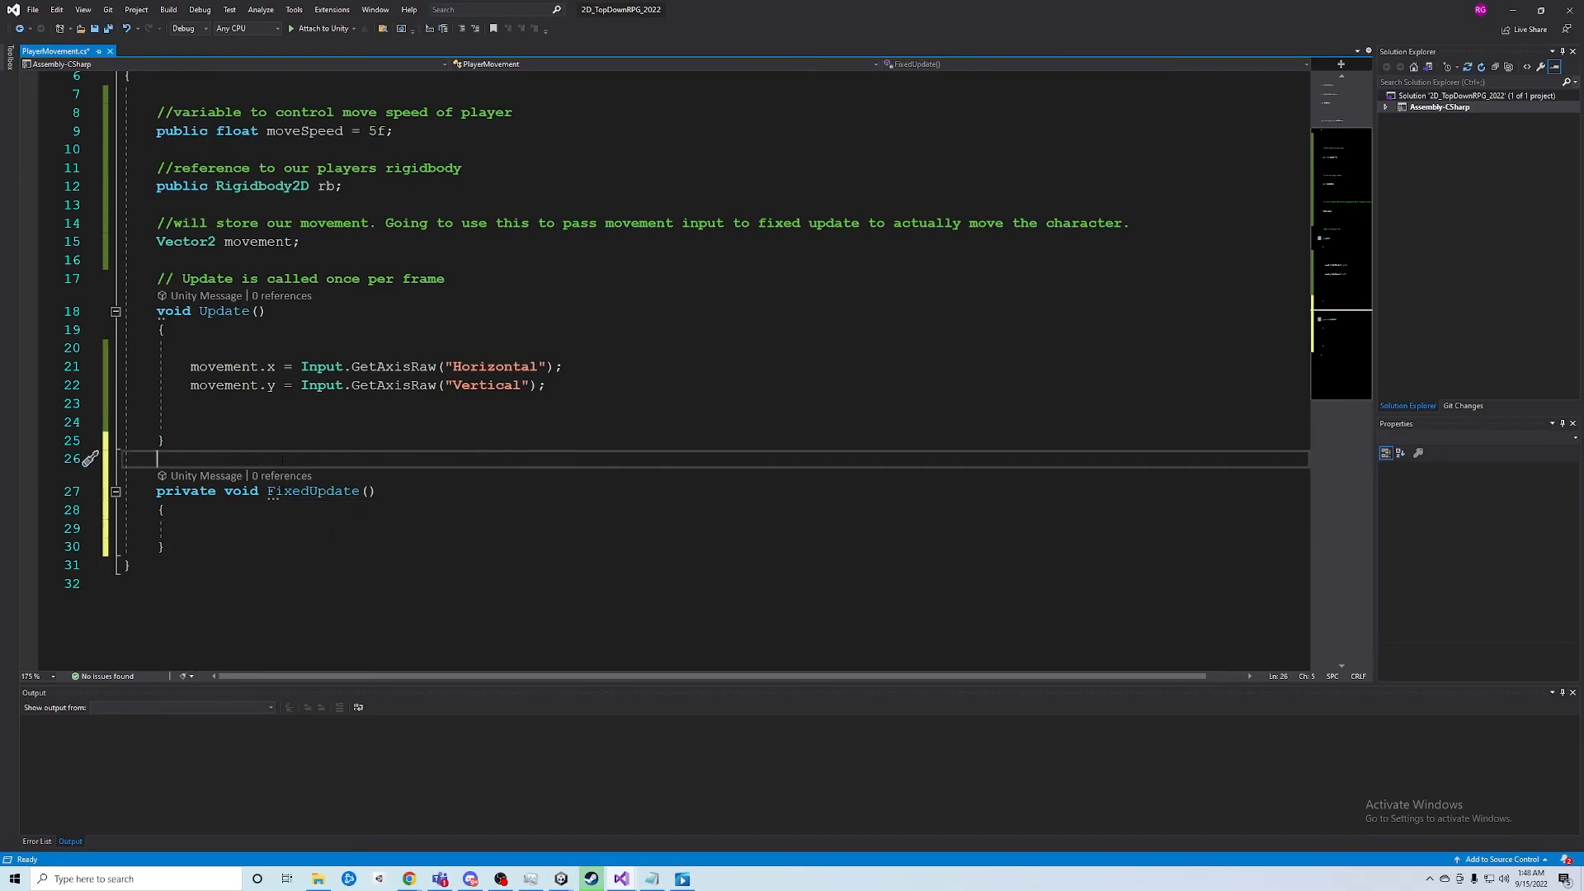
{"action": "key", "text": "Return"}
{"action": "type", "text": "//Whe"}
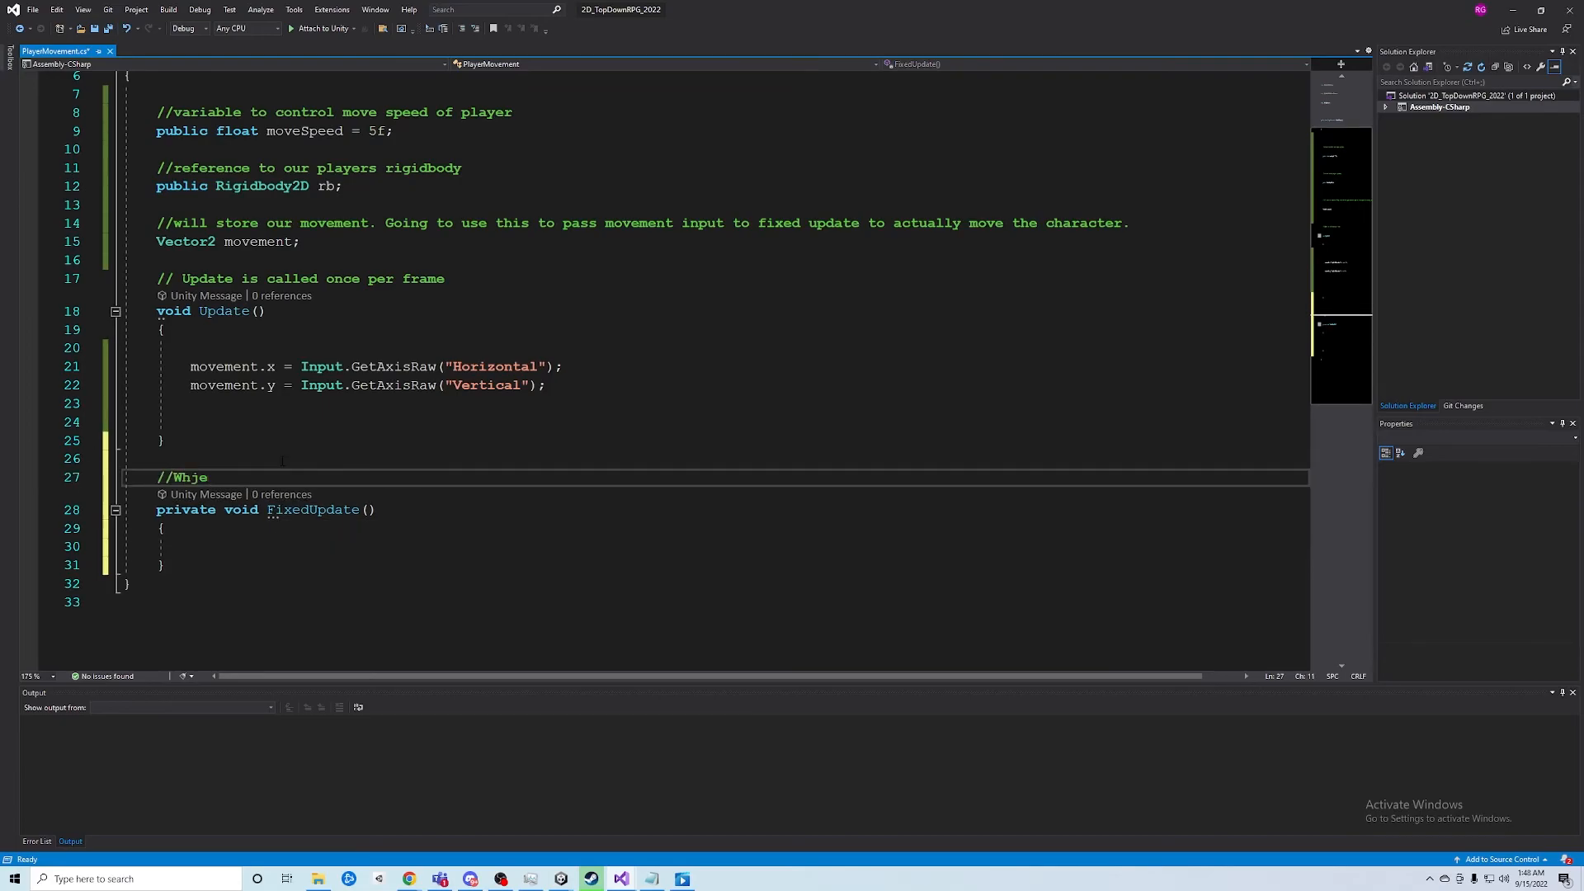
{"action": "type", "text": "n "}
{"action": "type", "text": "using ph"}
{"action": "type", "text": "ysics"}
{"action": "type", "text": " use fio"}
{"action": "type", "text": "ed update. "}
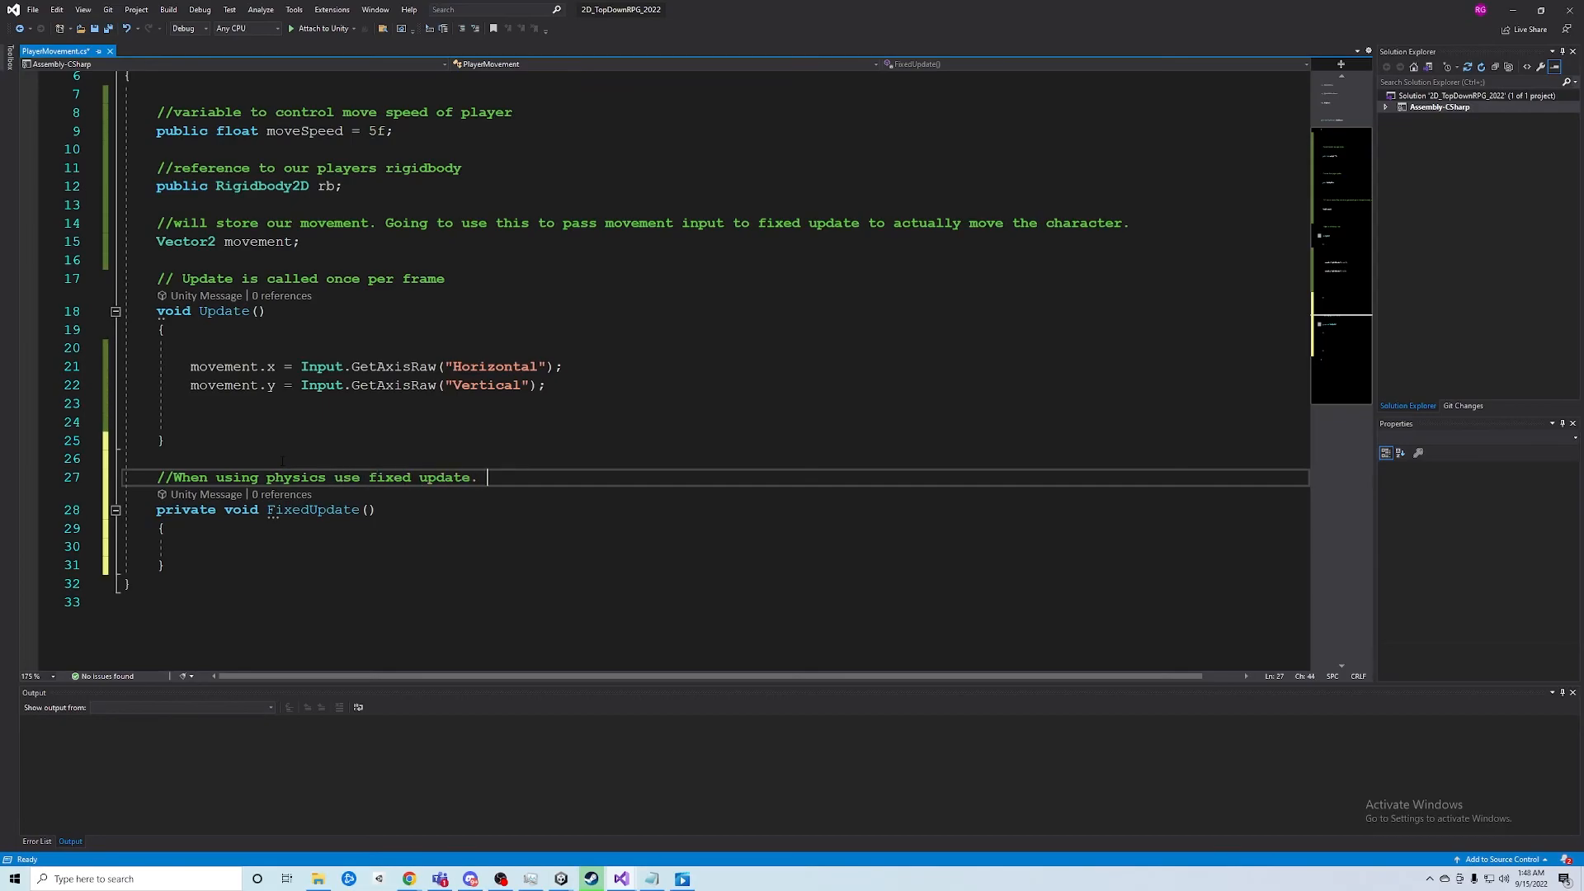
Continue the comment above FixedUpdate with "This is because fixed update is independent of framerate,"
{"action": "type", "text": "This is because fixed update "}
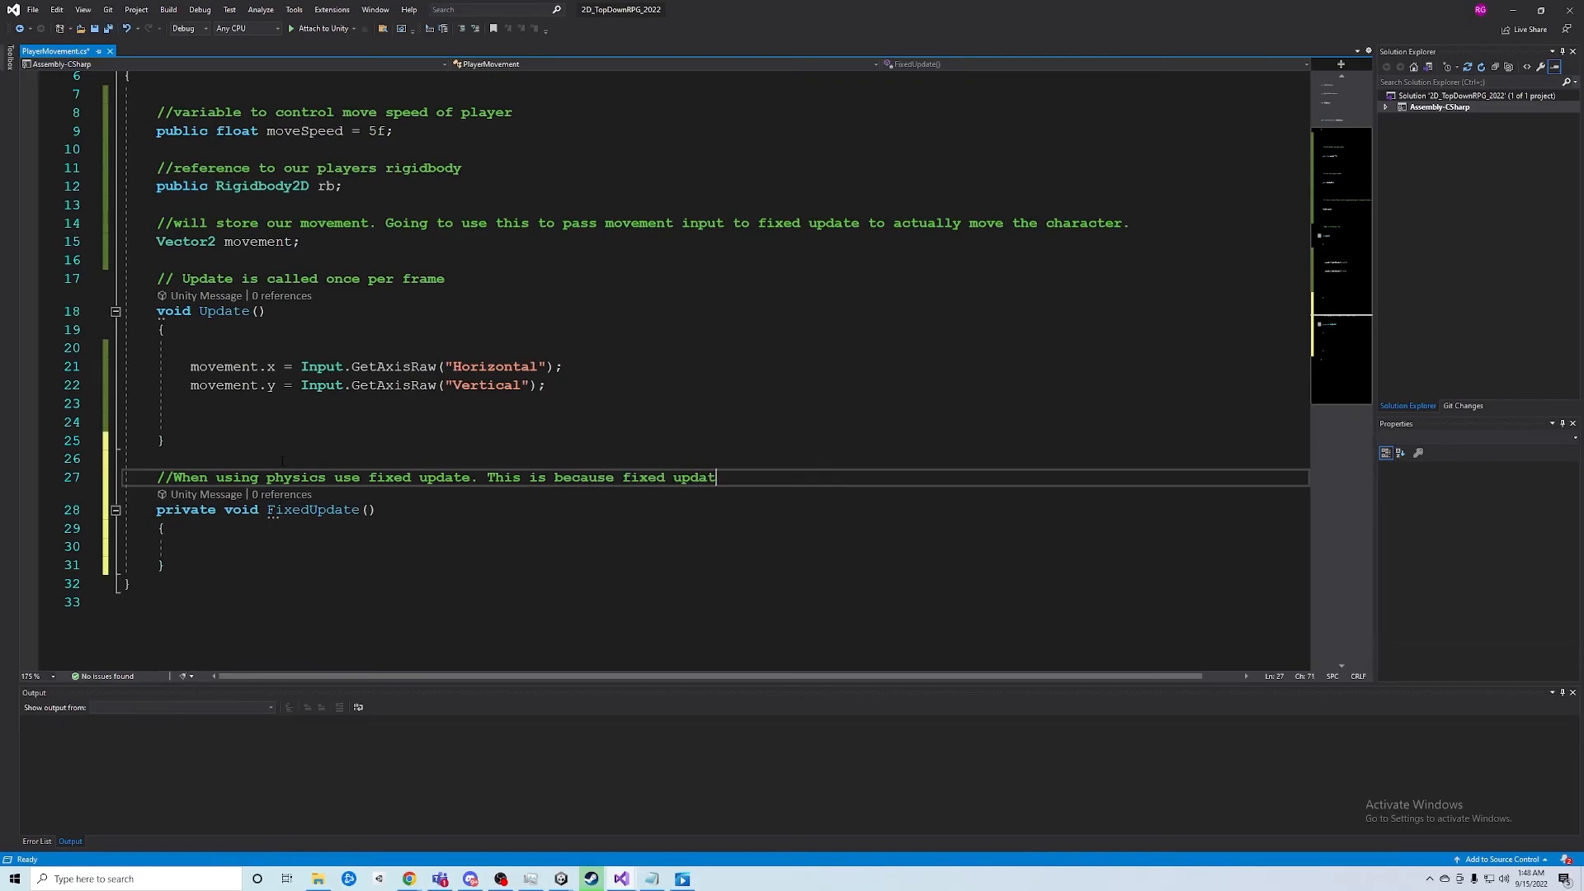
{"action": "type", "text": "is indepene"}
{"action": "key", "text": "BackSpace"}
{"action": "type", "text": "d"}
{"action": "key", "text": "BackSpace"}
{"action": "type", "text": "dent of framerate,"}
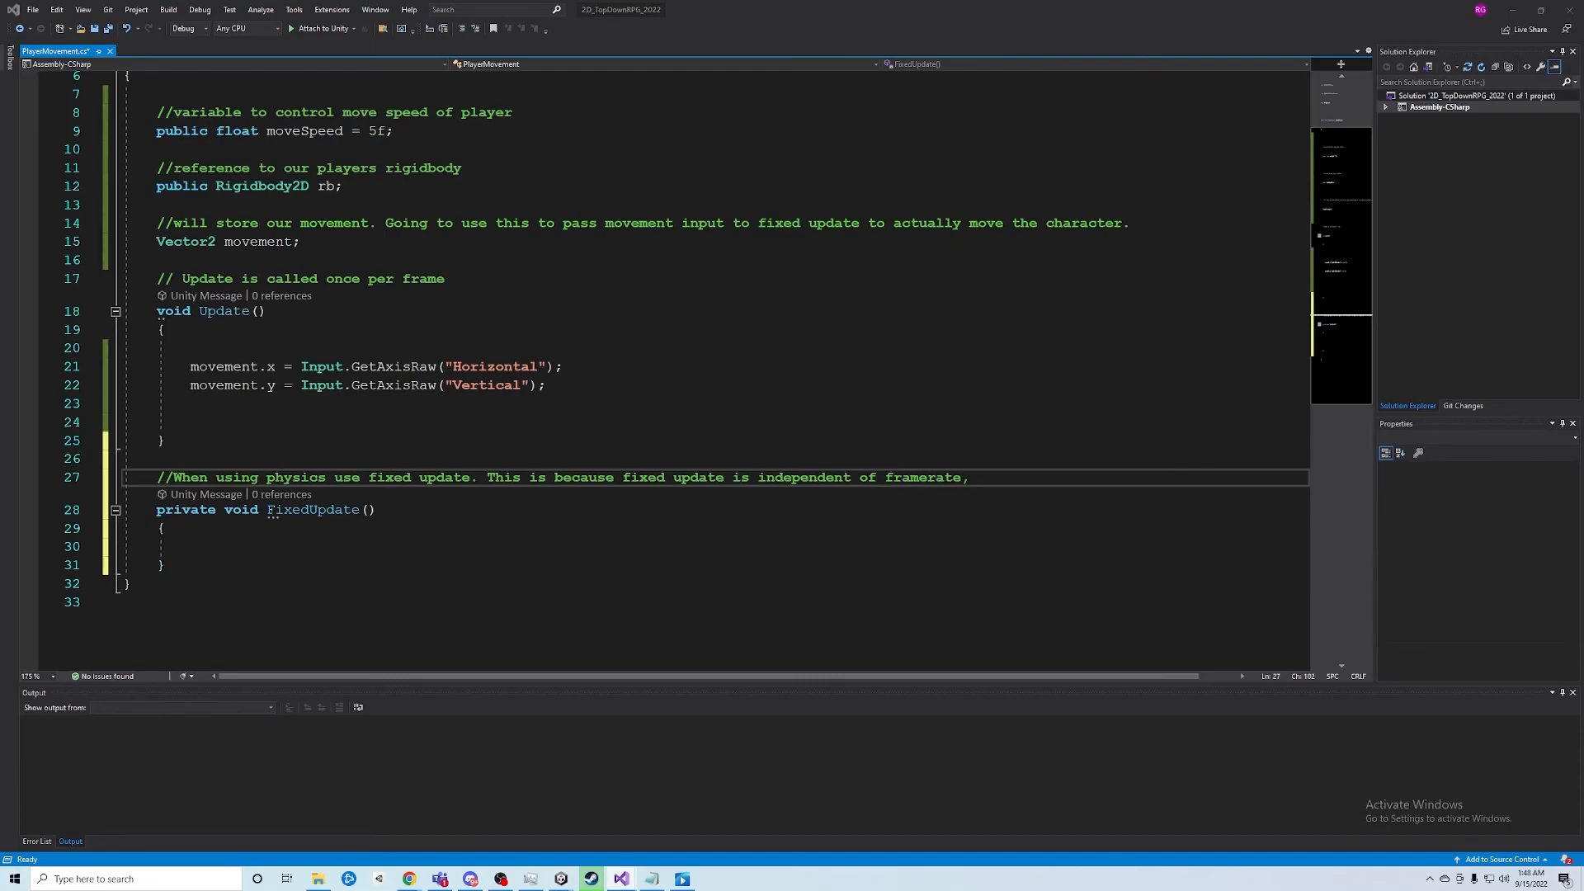
Finish the comment above FixedUpdate with "so physics based motions wont go very quickly."
{"action": "left_click", "coordinate": [983, 477]}
{"action": "type", "text": "so physics based motions "}
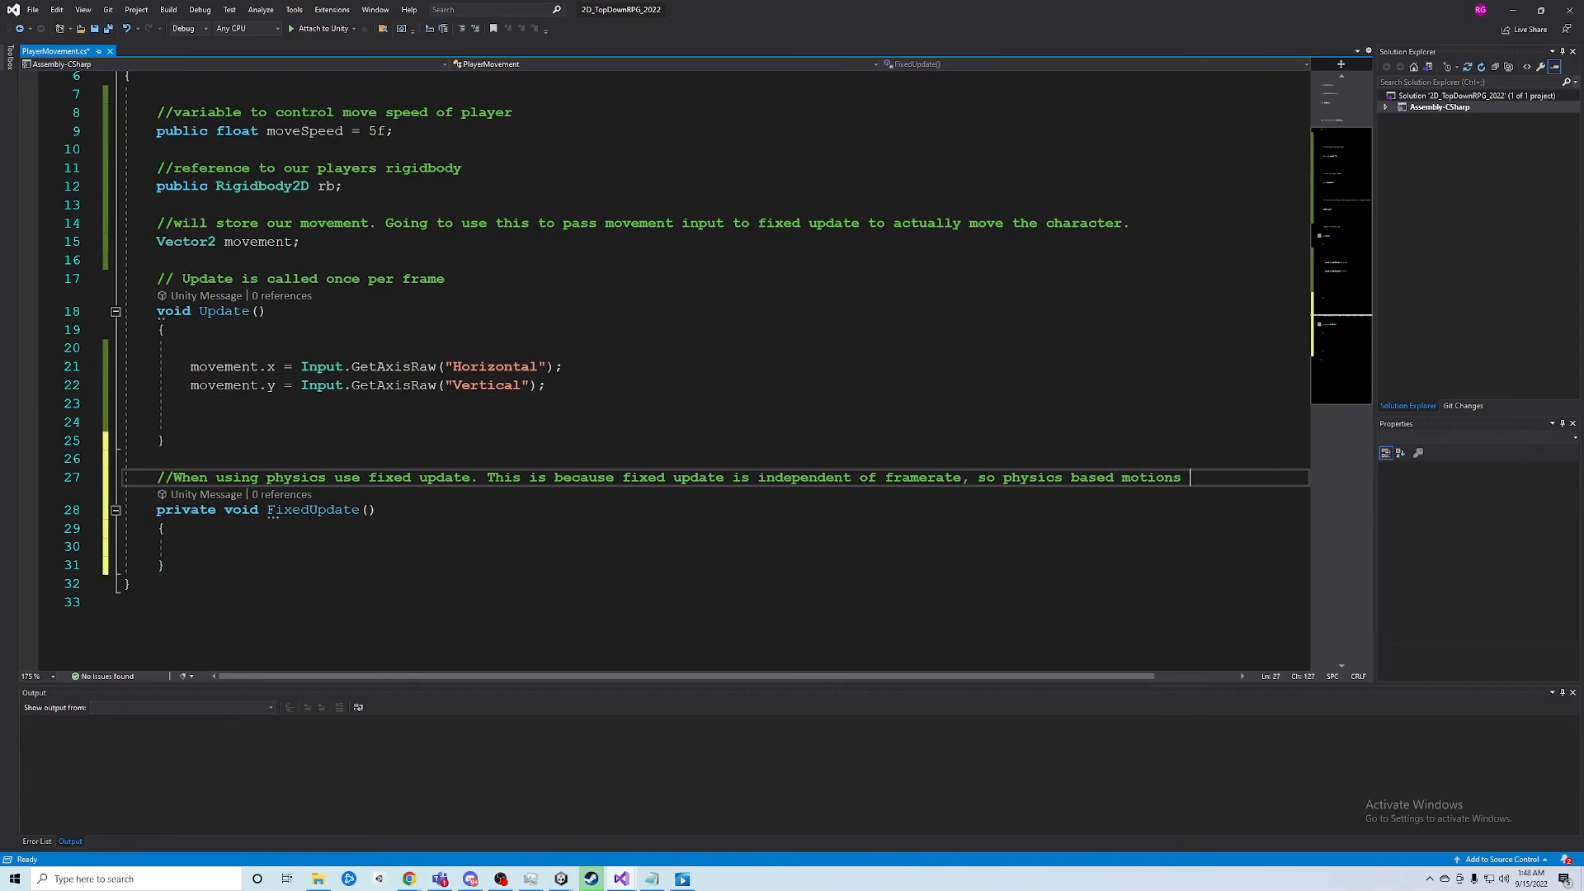
{"action": "type", "text": "wont go very quickly."}
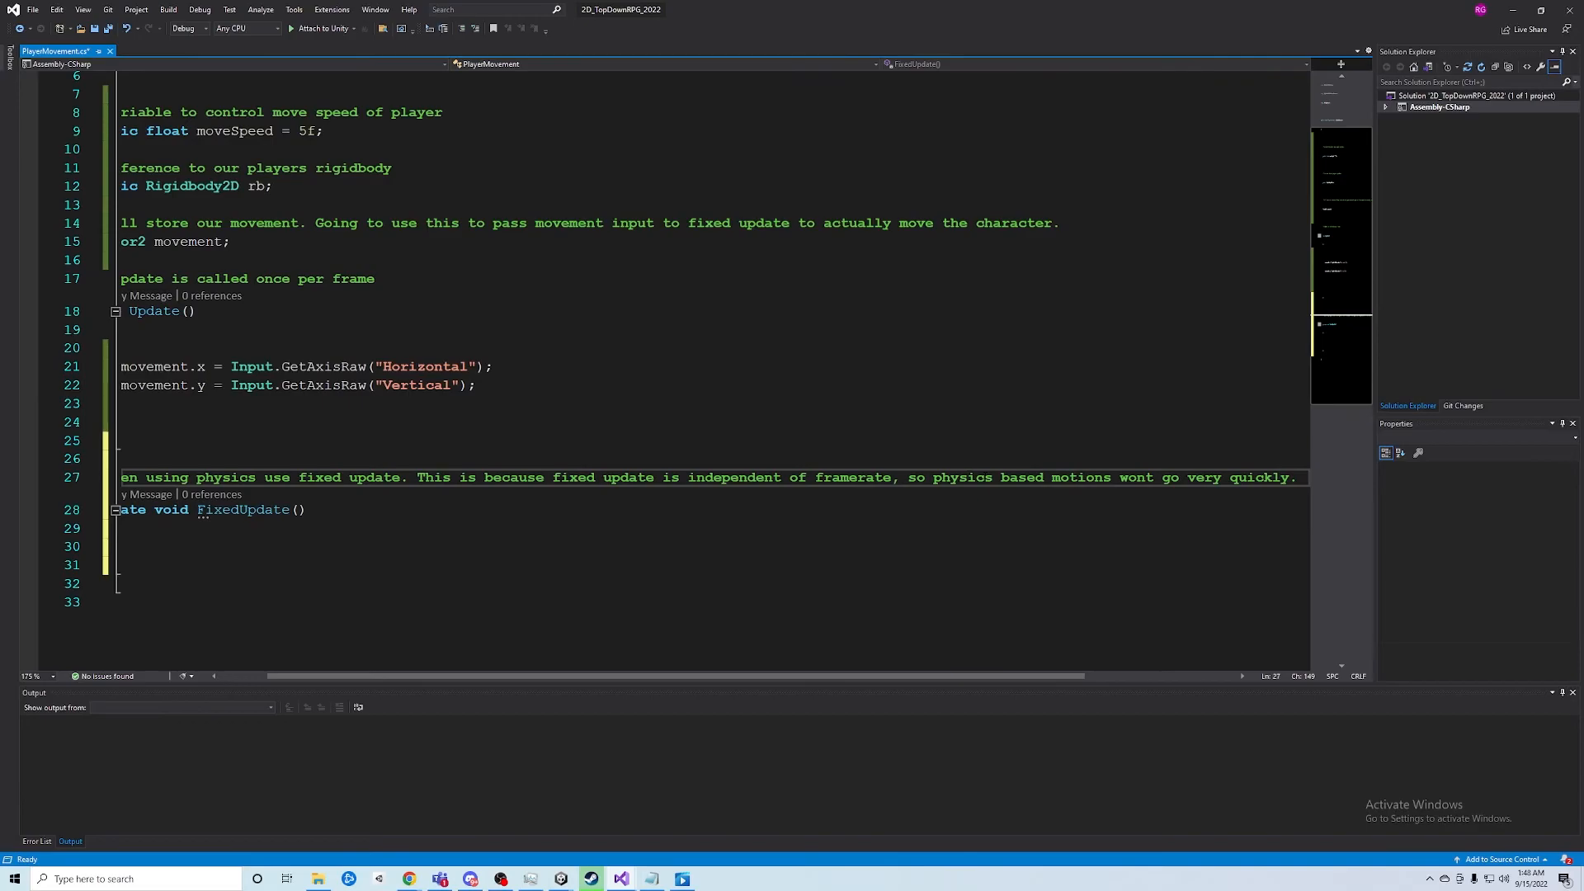
{"action": "left_click_drag", "start_coordinate": [924, 676], "coordinate": [739, 678]}
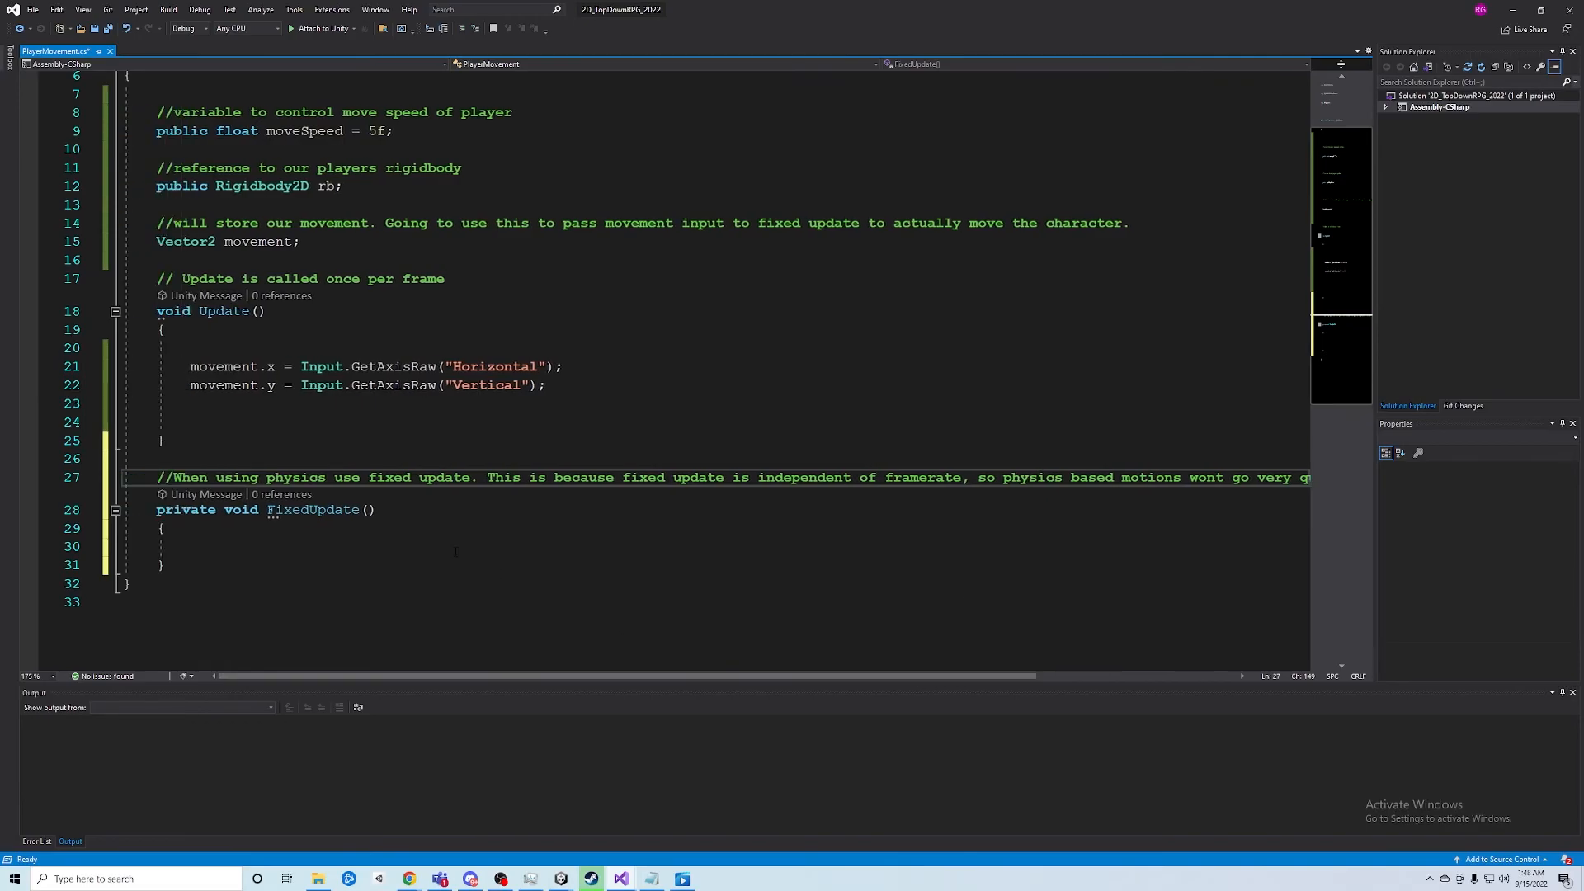
{"action": "scroll", "coordinate": [281, 444], "scroll_direction": "down", "scroll_amount": 3}
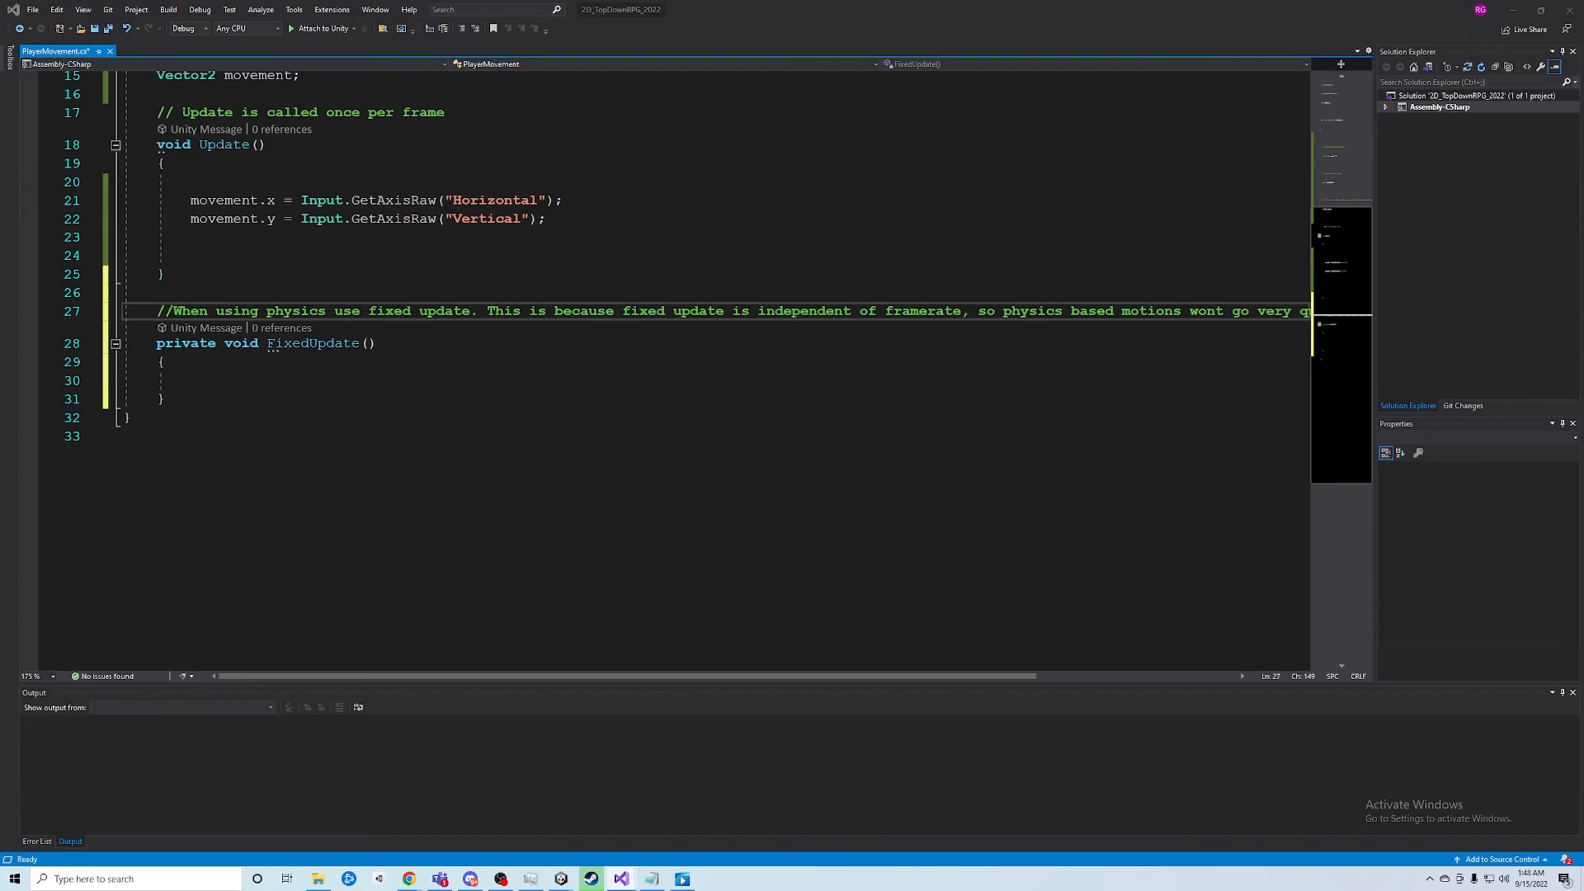
Add blank lines inside the FixedUpdate body and begin an rb.MovePosition( call there, checking the Rigidbody2D rb declaration first
{"action": "left_click", "coordinate": [406, 382]}
{"action": "key", "text": "Return"}
{"action": "key", "text": "Return"}
{"action": "key", "text": "Up"}
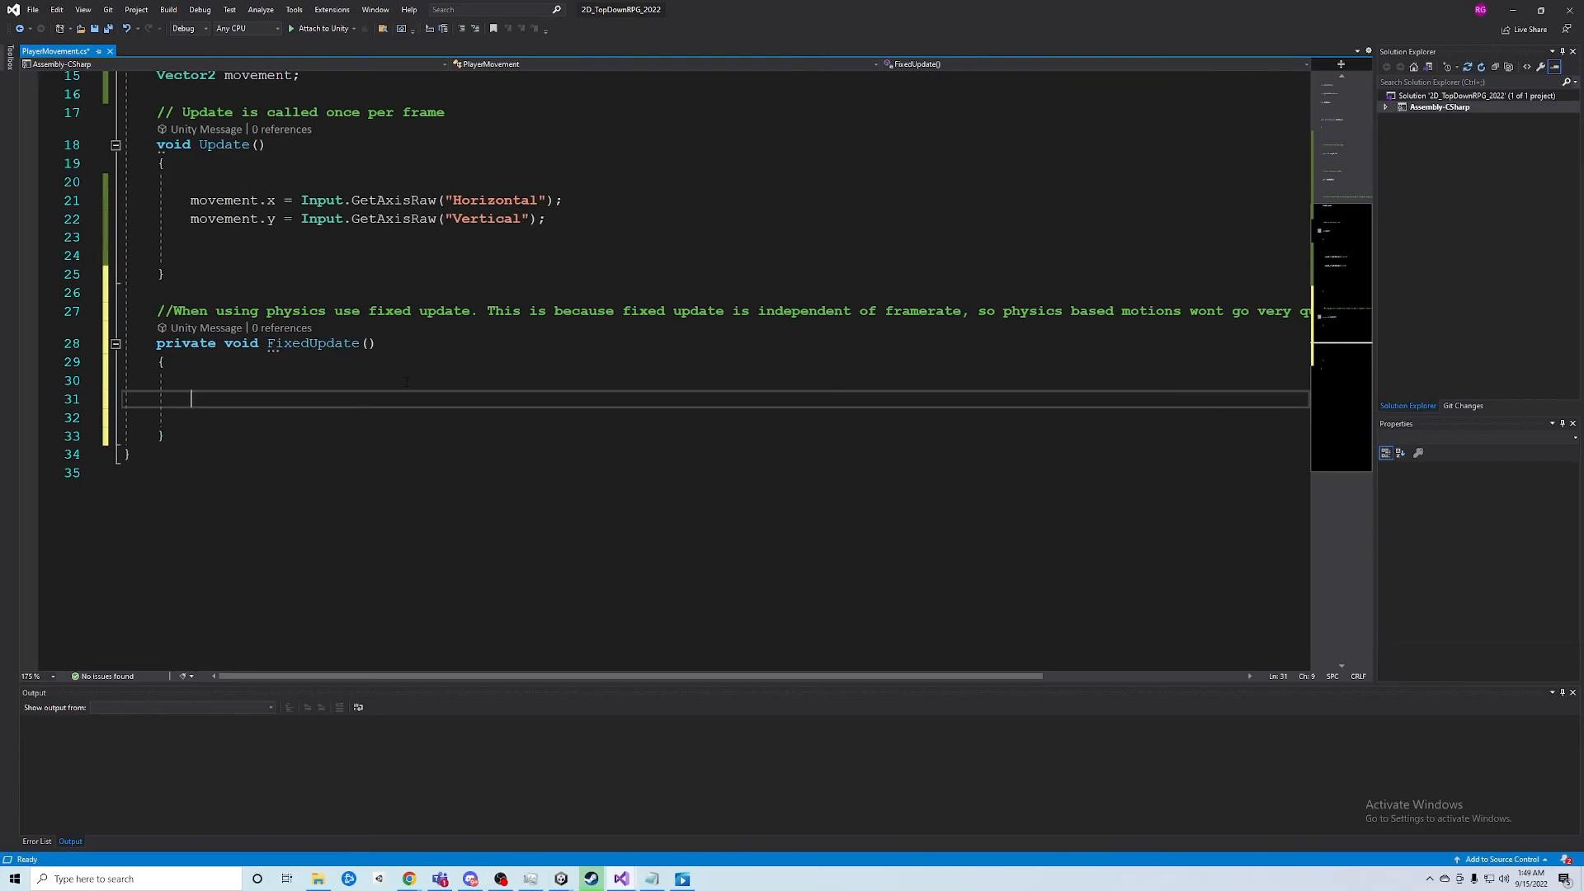
{"action": "scroll", "coordinate": [406, 381], "scroll_direction": "up", "scroll_amount": 5}
{"action": "left_click_drag", "start_coordinate": [342, 297], "coordinate": [157, 297]}
{"action": "scroll", "coordinate": [301, 356], "scroll_direction": "down", "scroll_amount": 6}
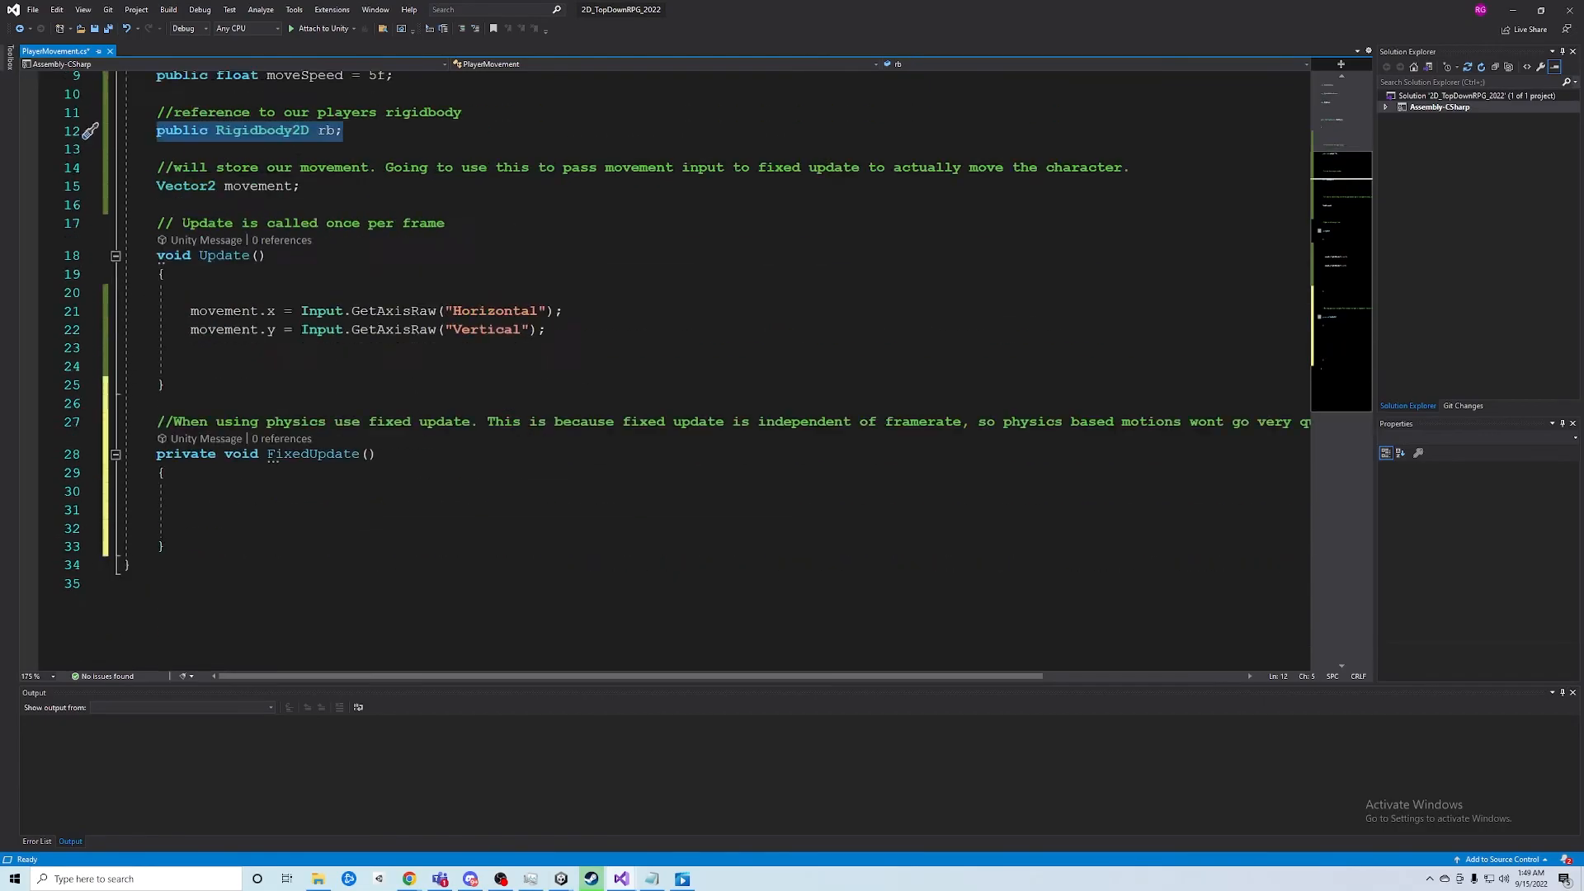
{"action": "left_click", "coordinate": [328, 345]}
{"action": "type", "text": "rb.M"}
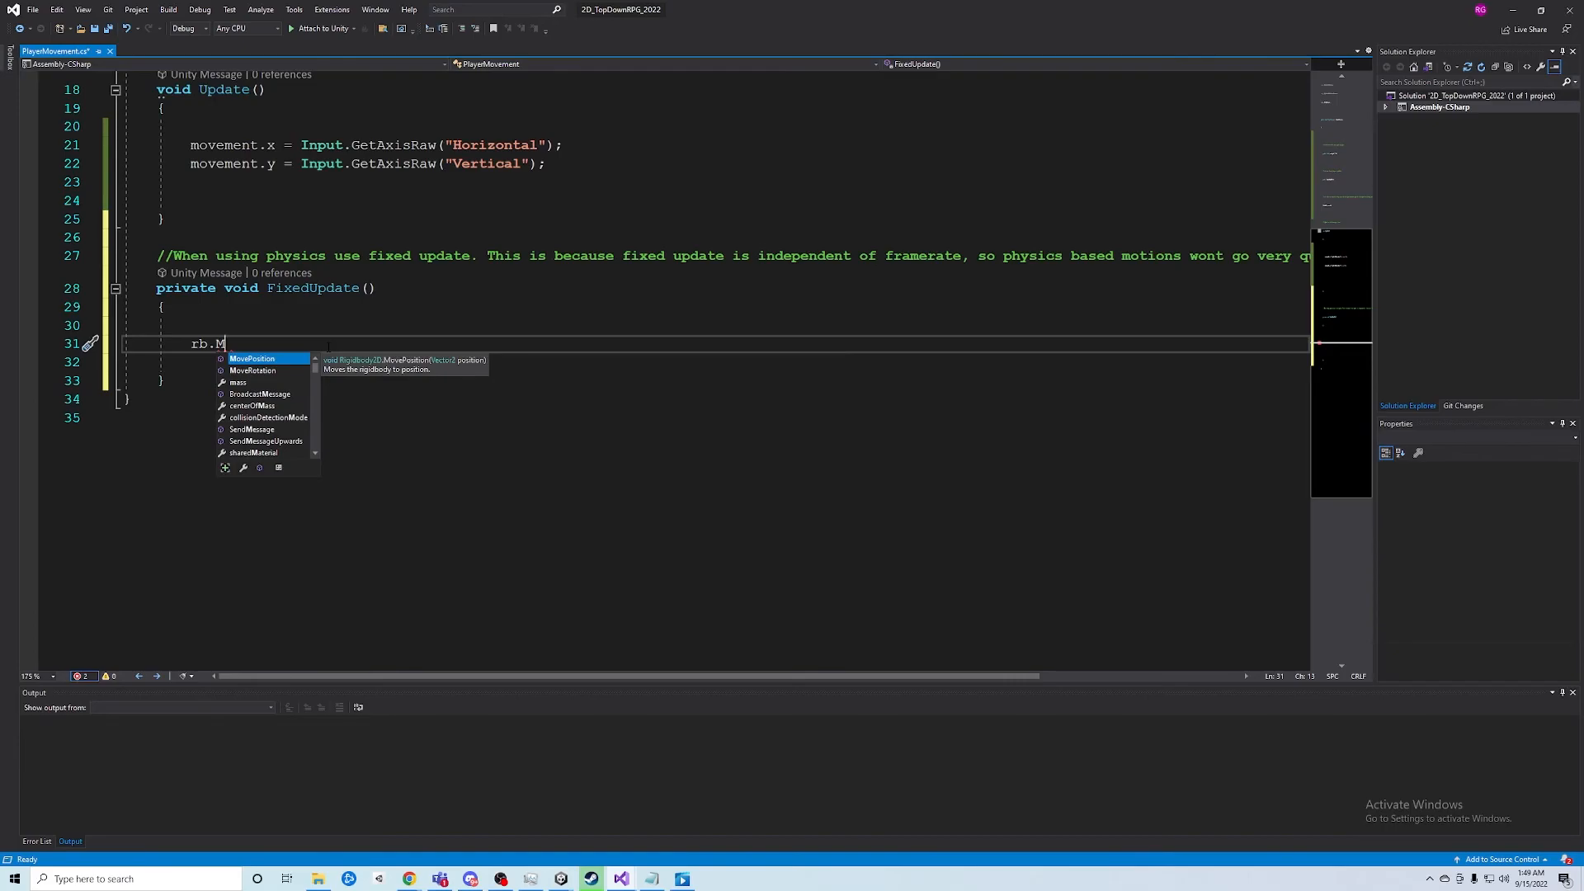
{"action": "key", "text": "Tab"}
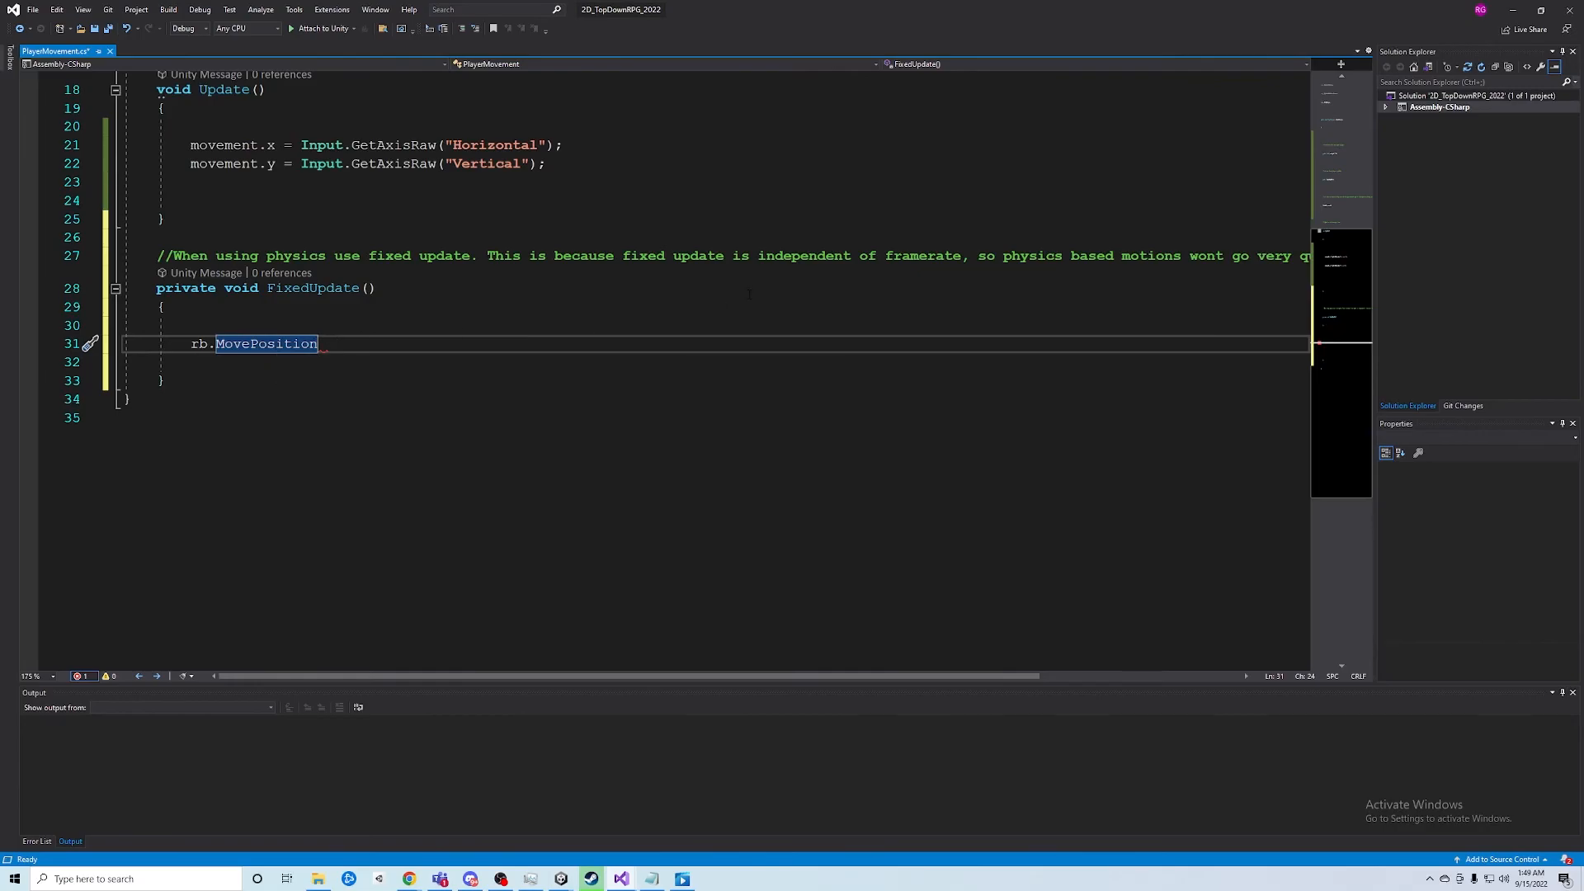
{"action": "type", "text": "("}
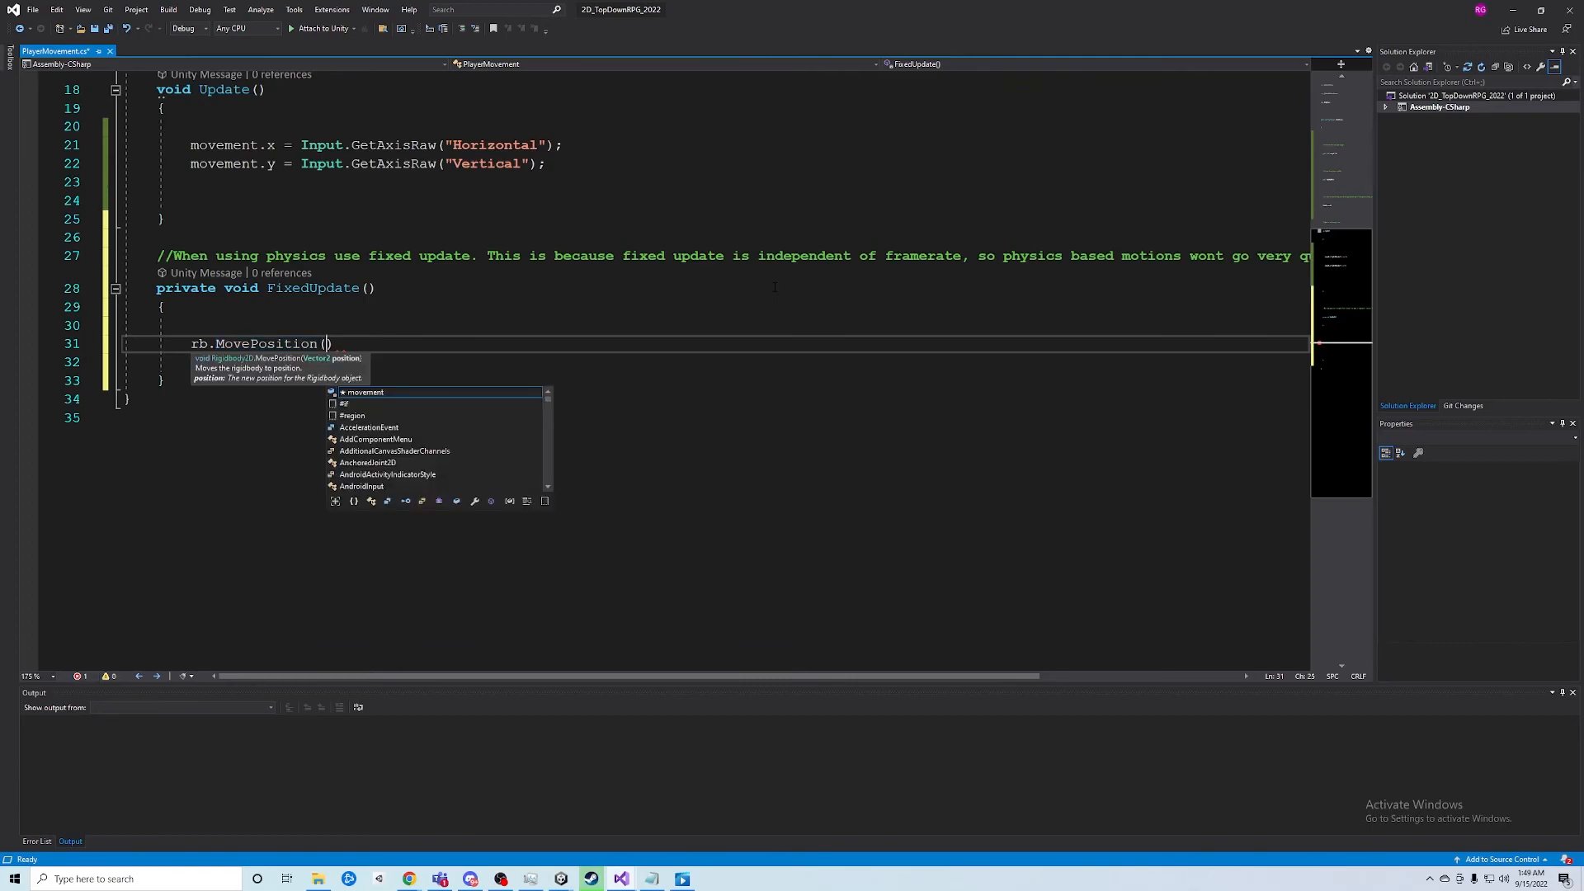
Pass rb.position + movement * moveSpeed as the MovePosition argument, correcting the misspelled "postion"
{"action": "type", "text": "rb"}
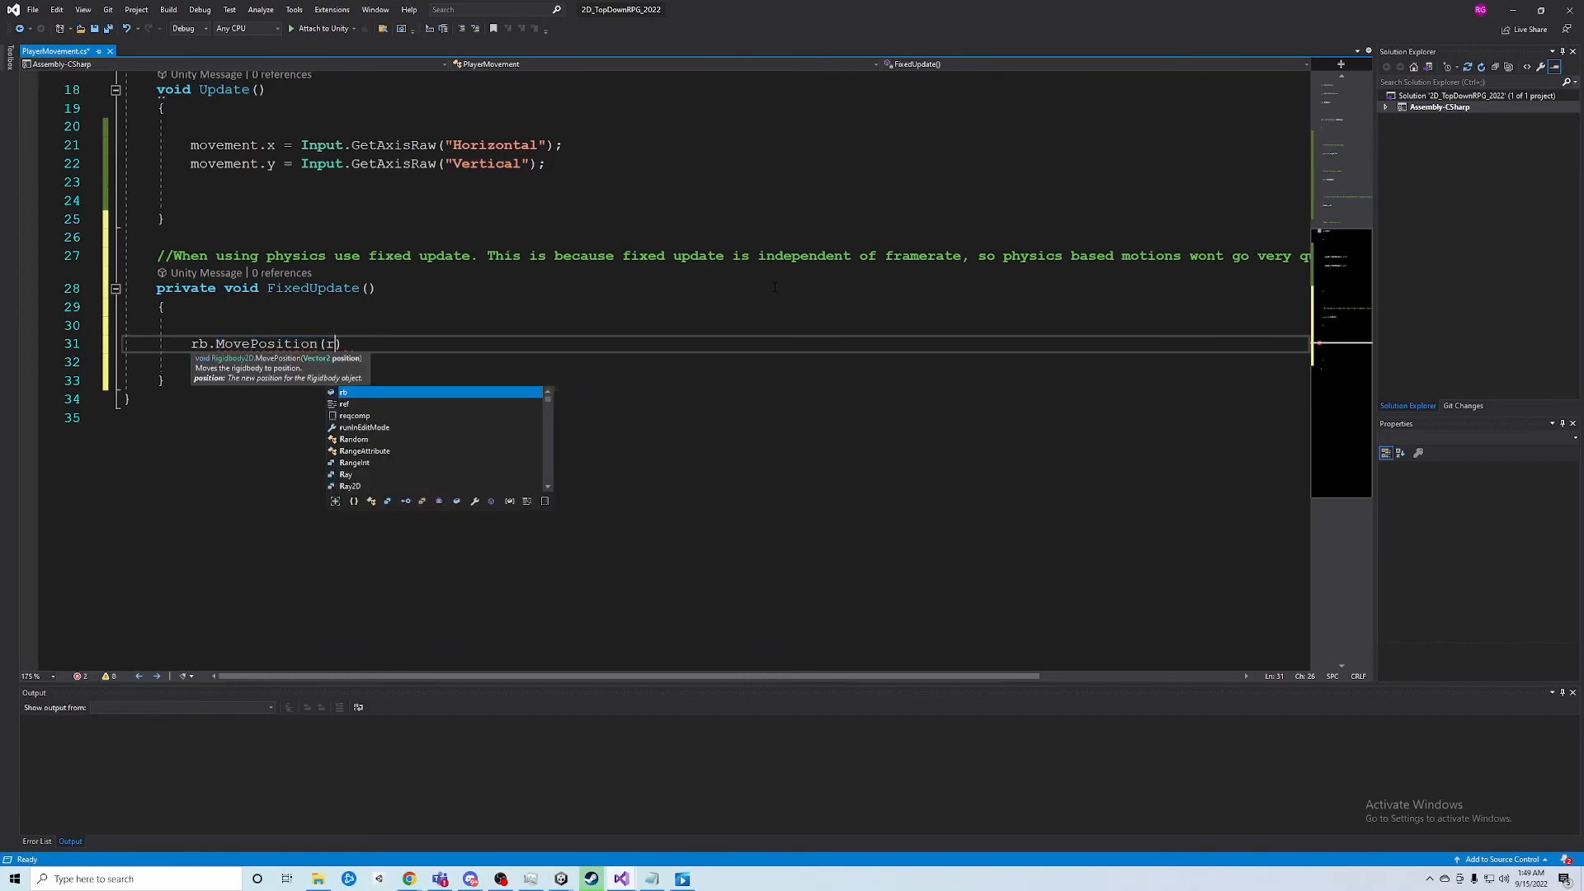
{"action": "type", "text": ".postio"}
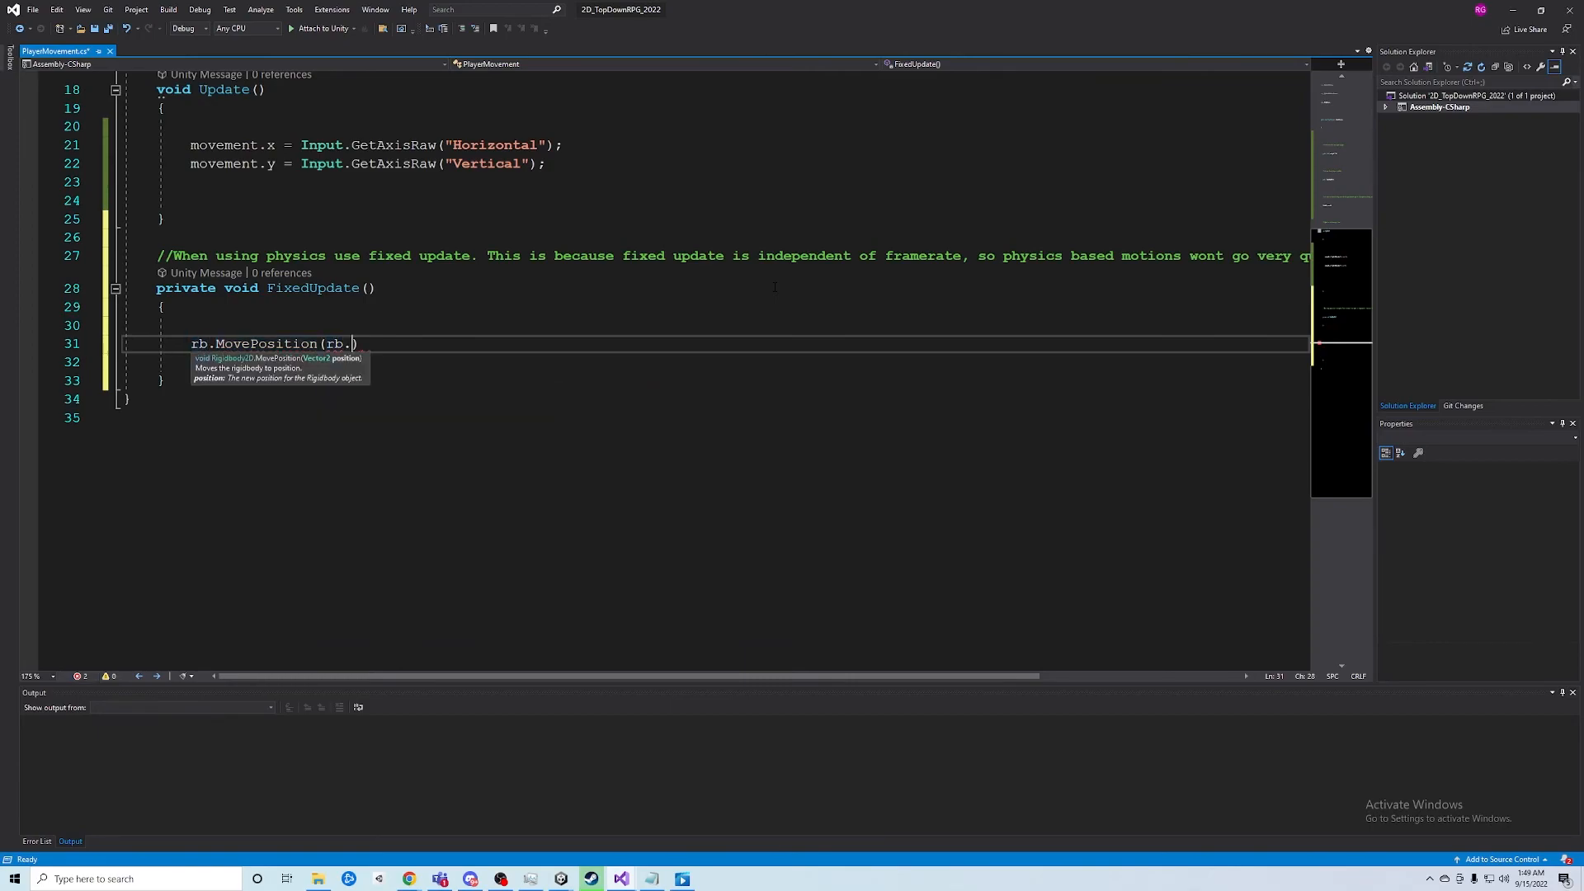
{"action": "type", "text": "n +movement"}
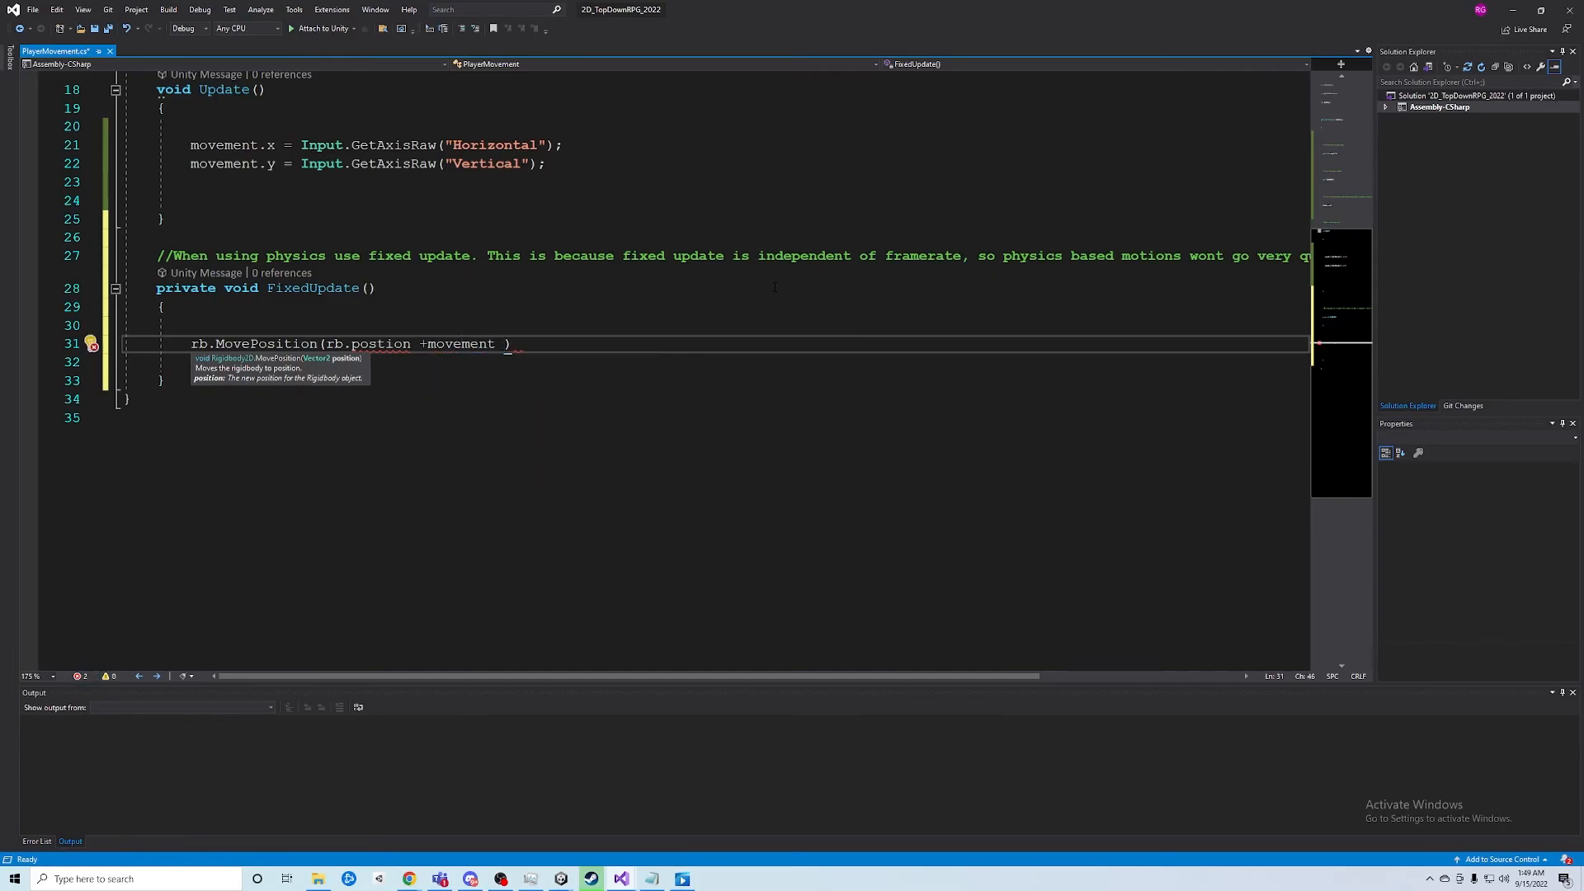
{"action": "key", "text": "BackSpace"}
{"action": "type", "text": "*moveSpeed"}
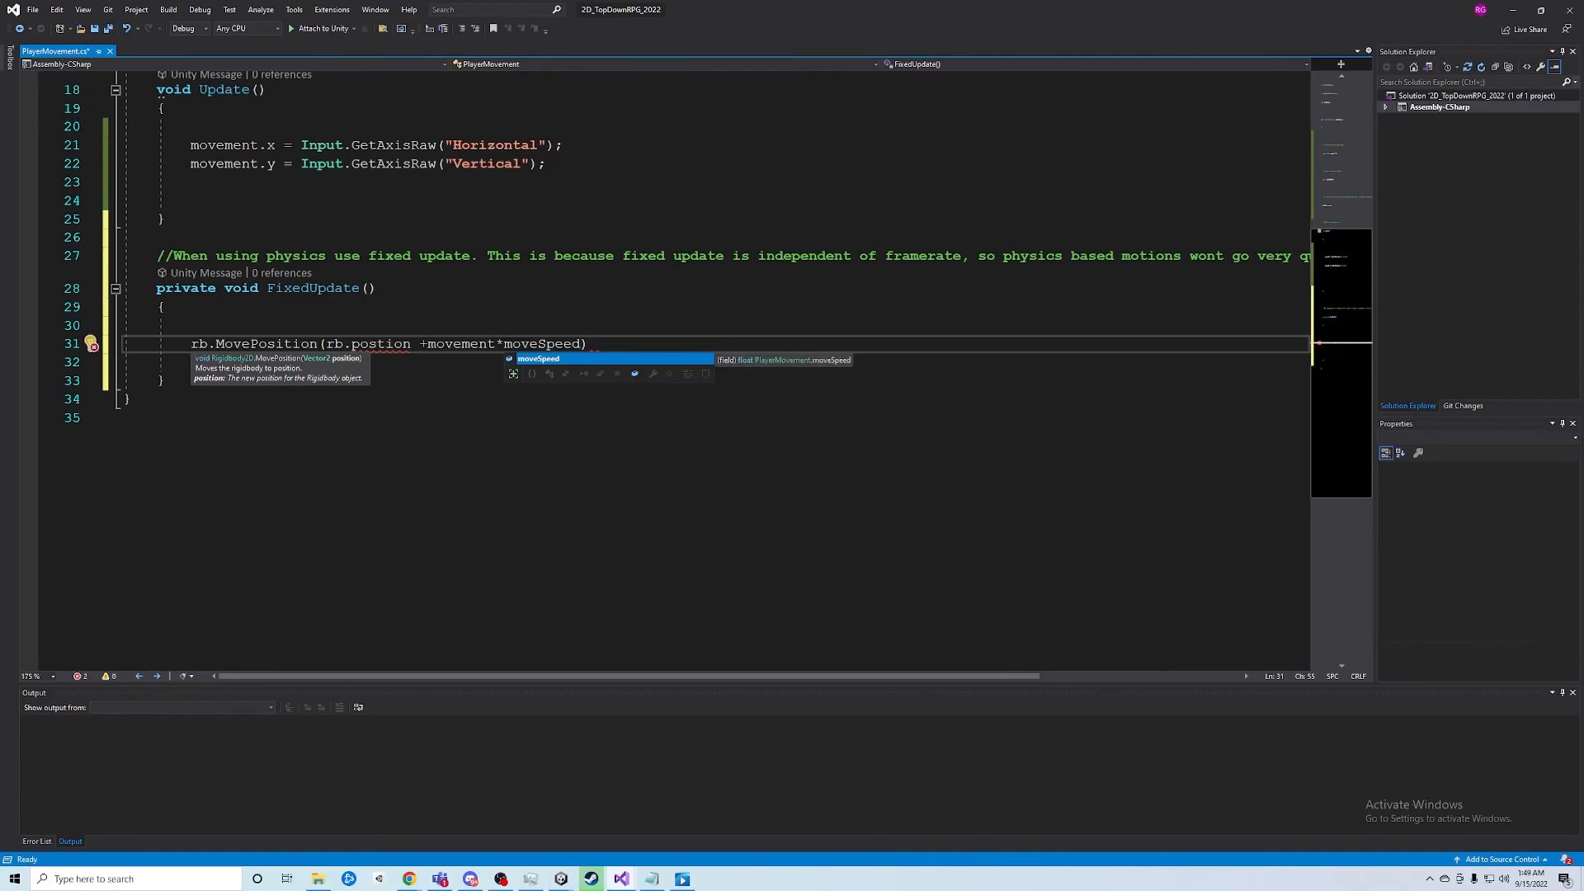
{"action": "left_click", "coordinate": [377, 344]}
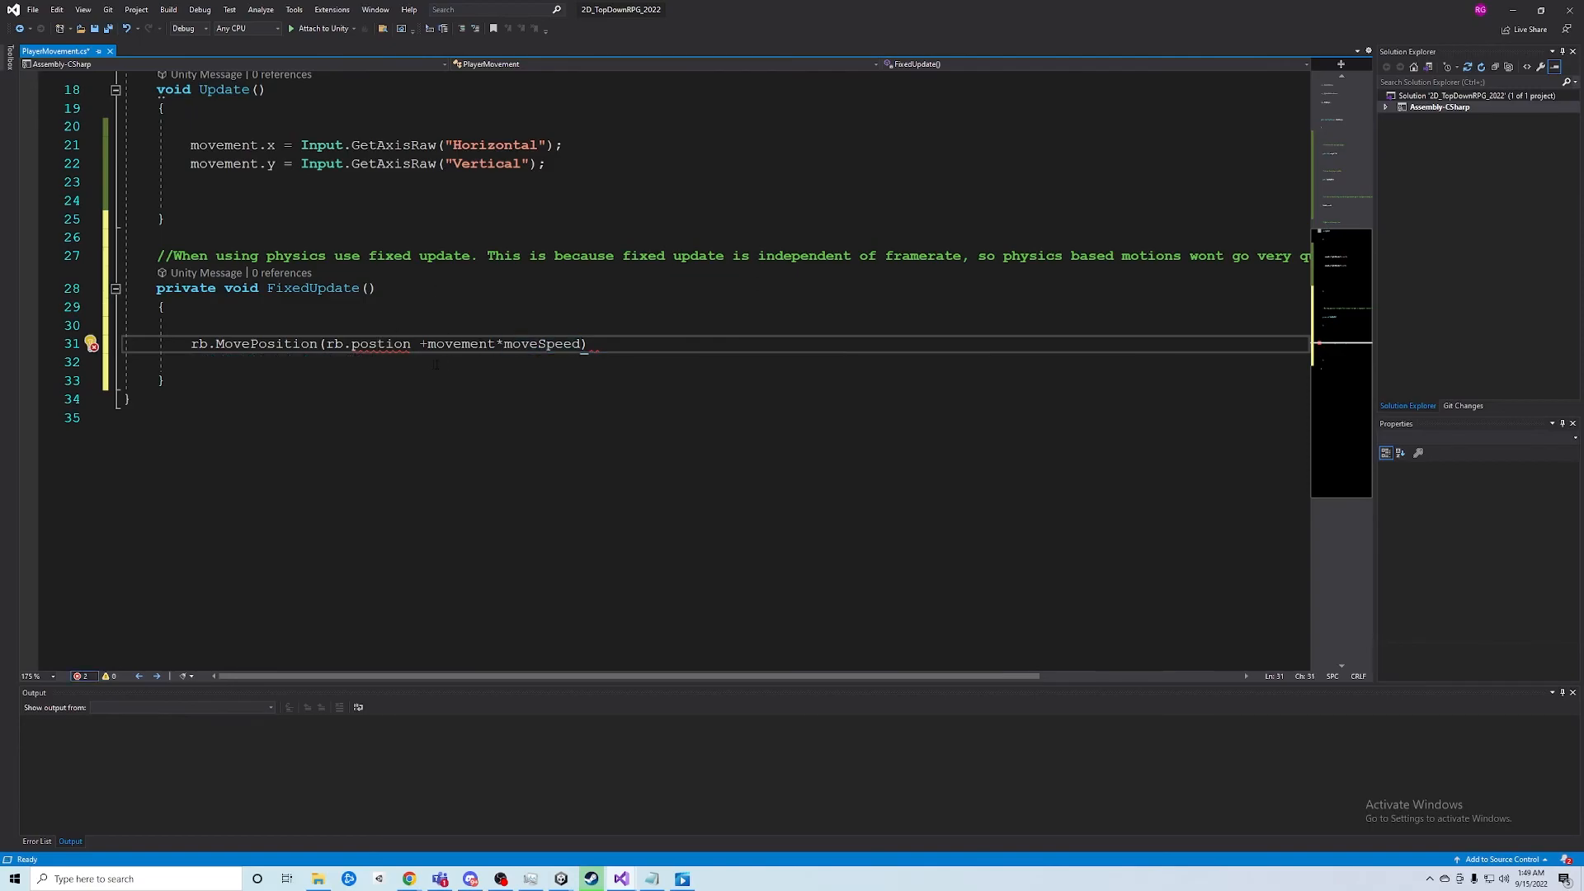
{"action": "type", "text": "i"}
{"action": "left_click", "coordinate": [546, 344]}
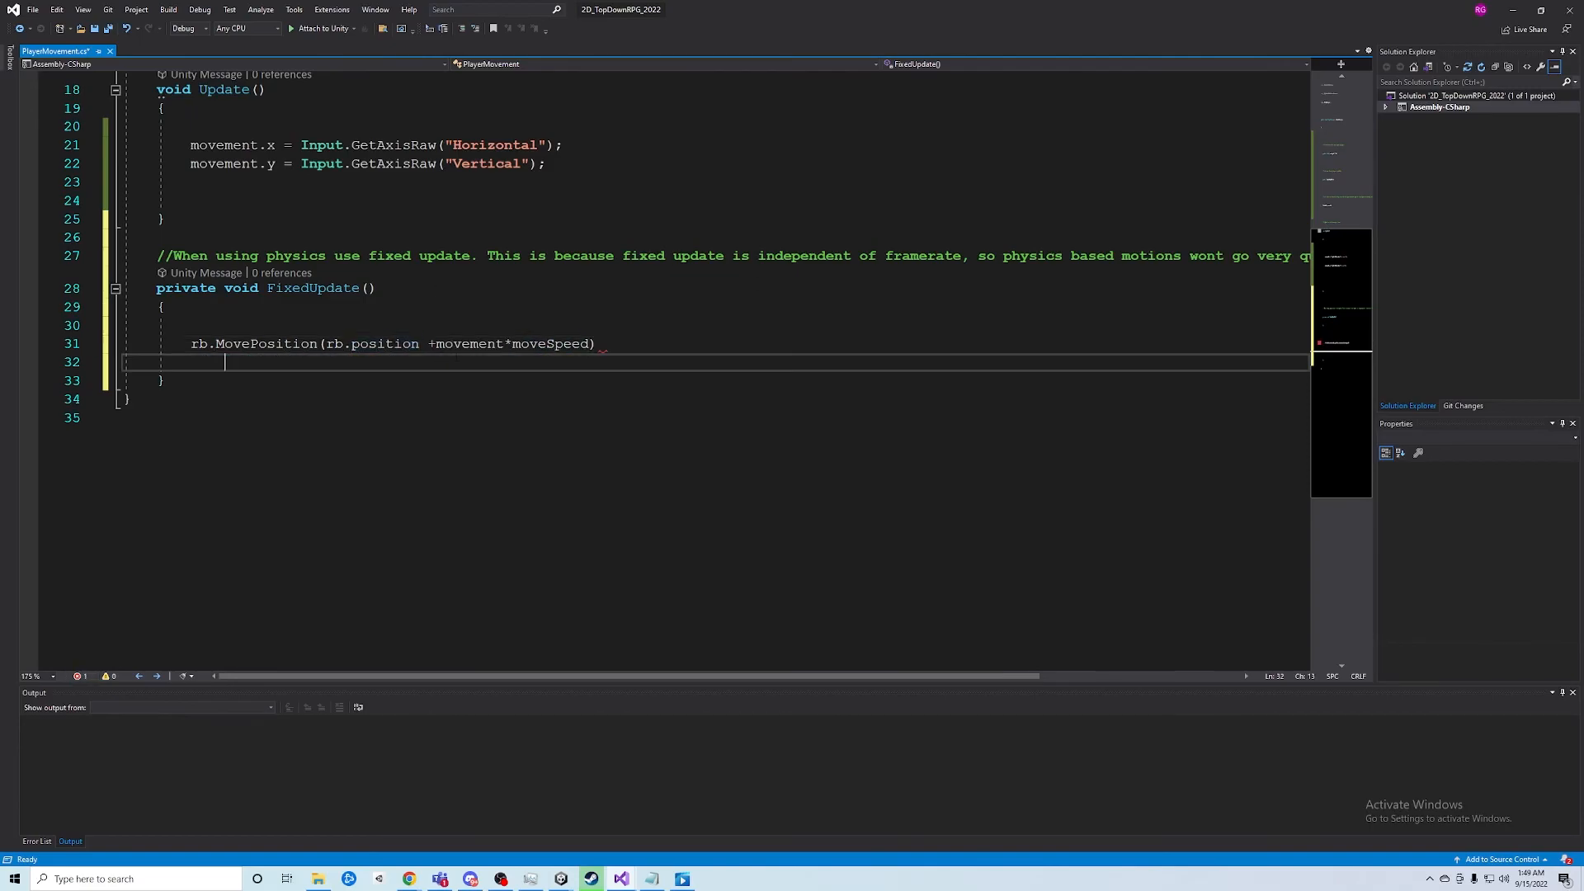
{"action": "left_click_drag", "start_coordinate": [445, 345], "coordinate": [471, 345]}
Multiply the MovePosition offset by Time.fixedDeltaTime as well and end the statement with a semicolon
{"action": "left_click", "coordinate": [591, 344]}
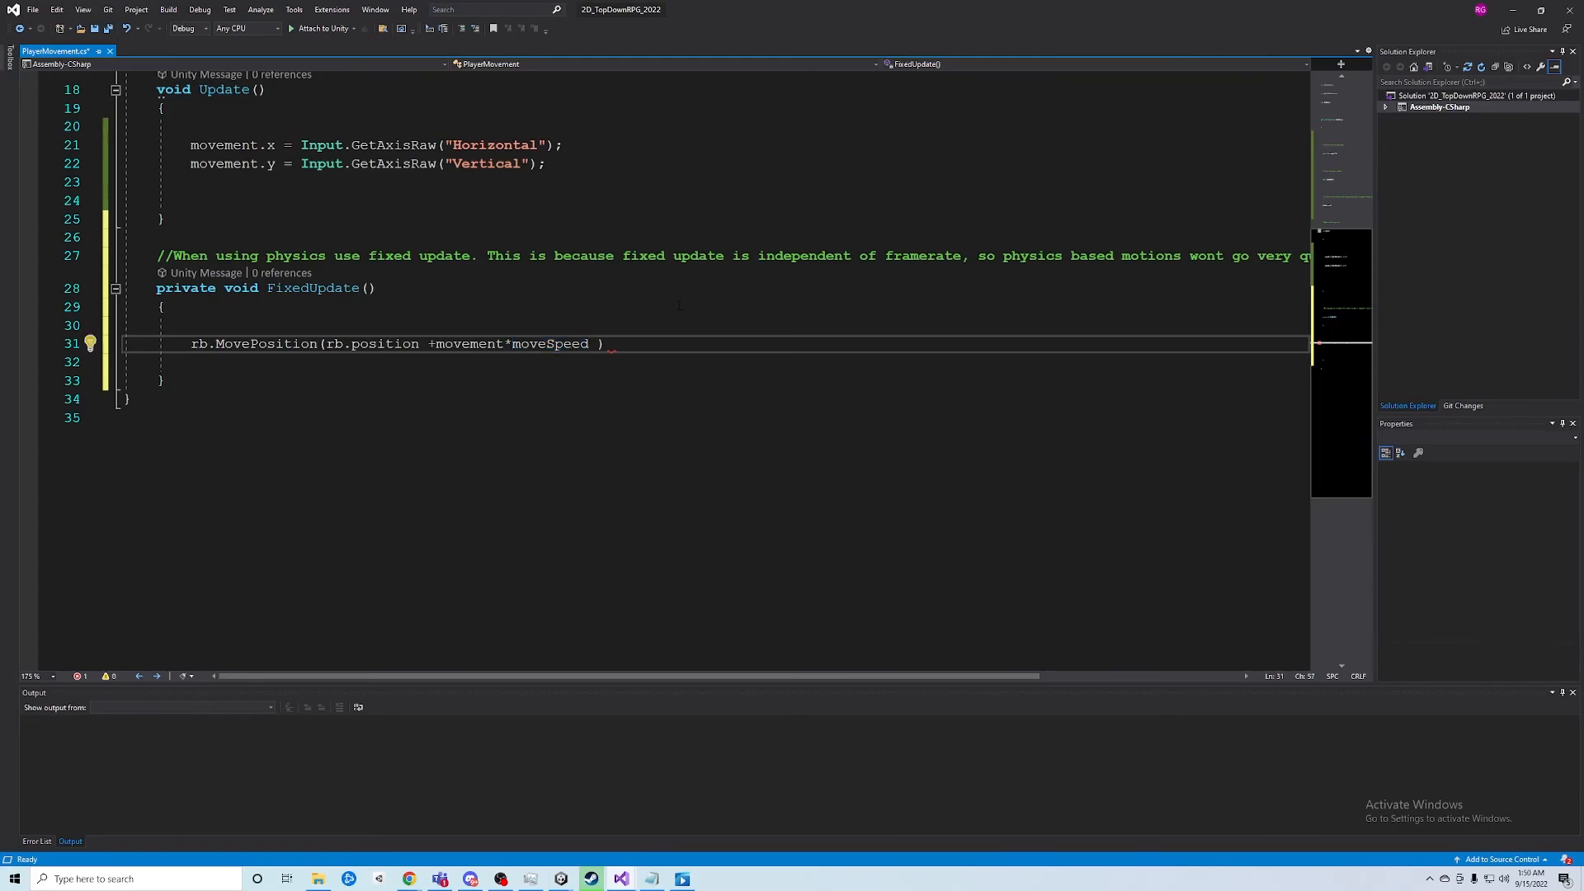
{"action": "type", "text": "*"}
{"action": "type", "text": "Tim"}
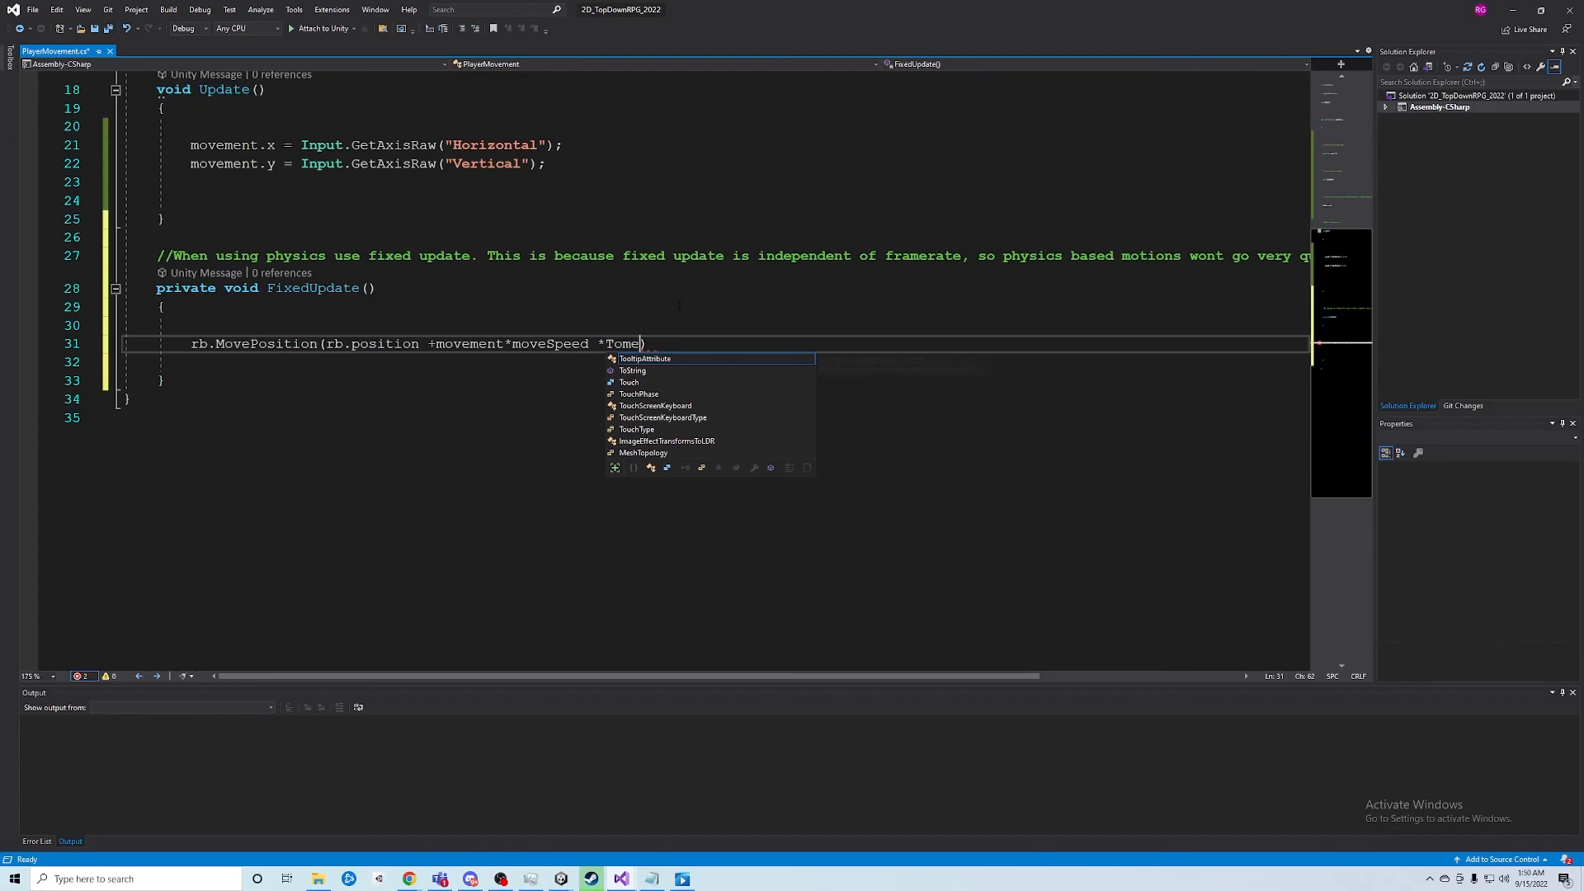
{"action": "type", "text": "e.fi"}
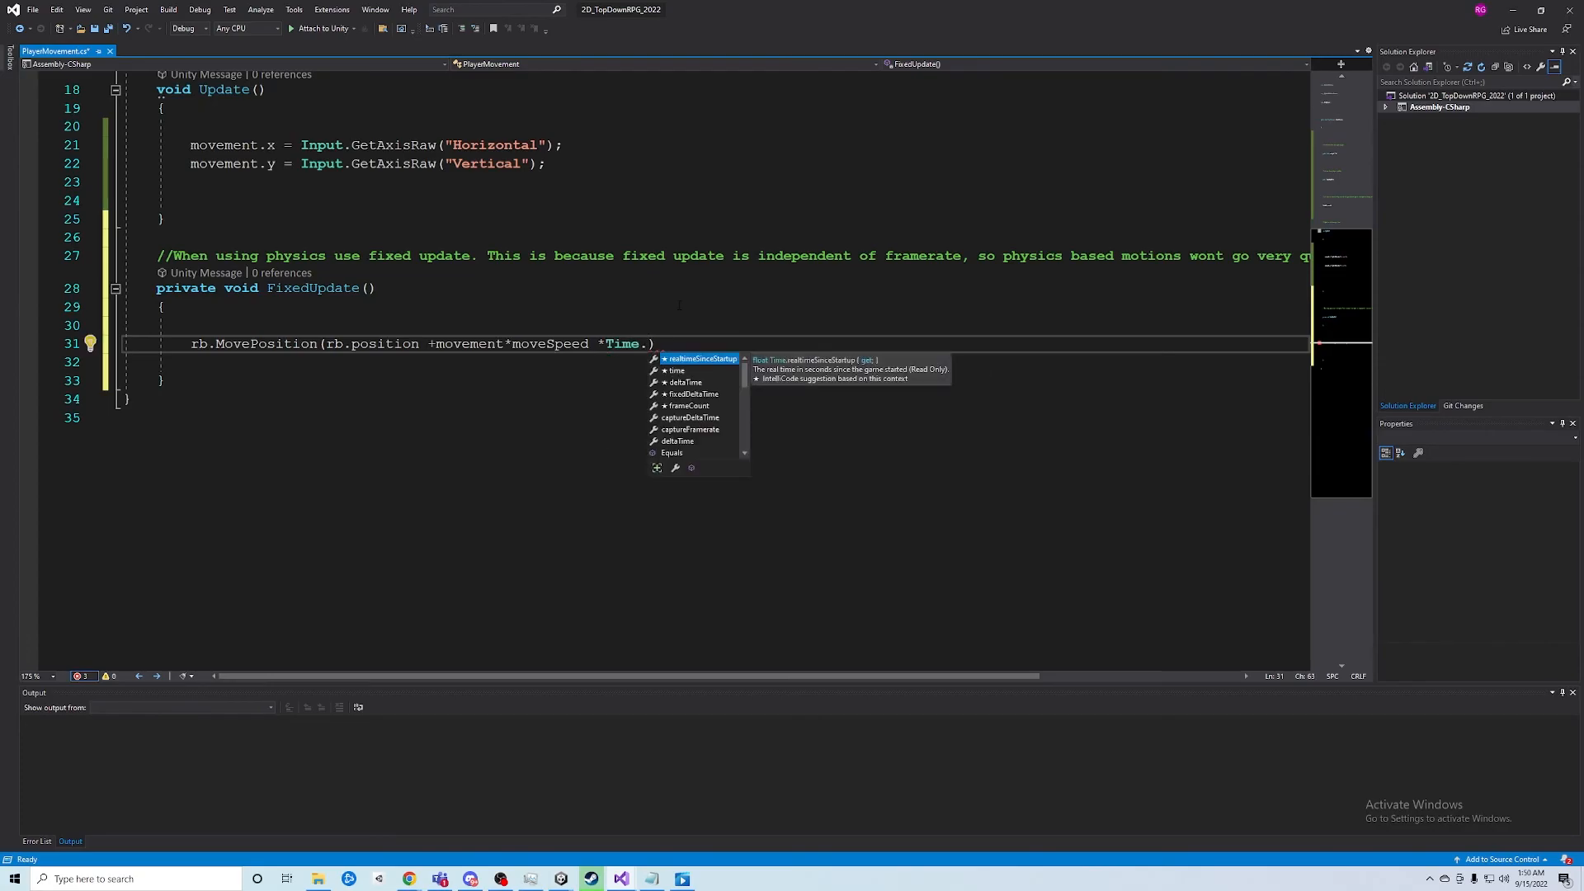
{"action": "key", "text": "Tab"}
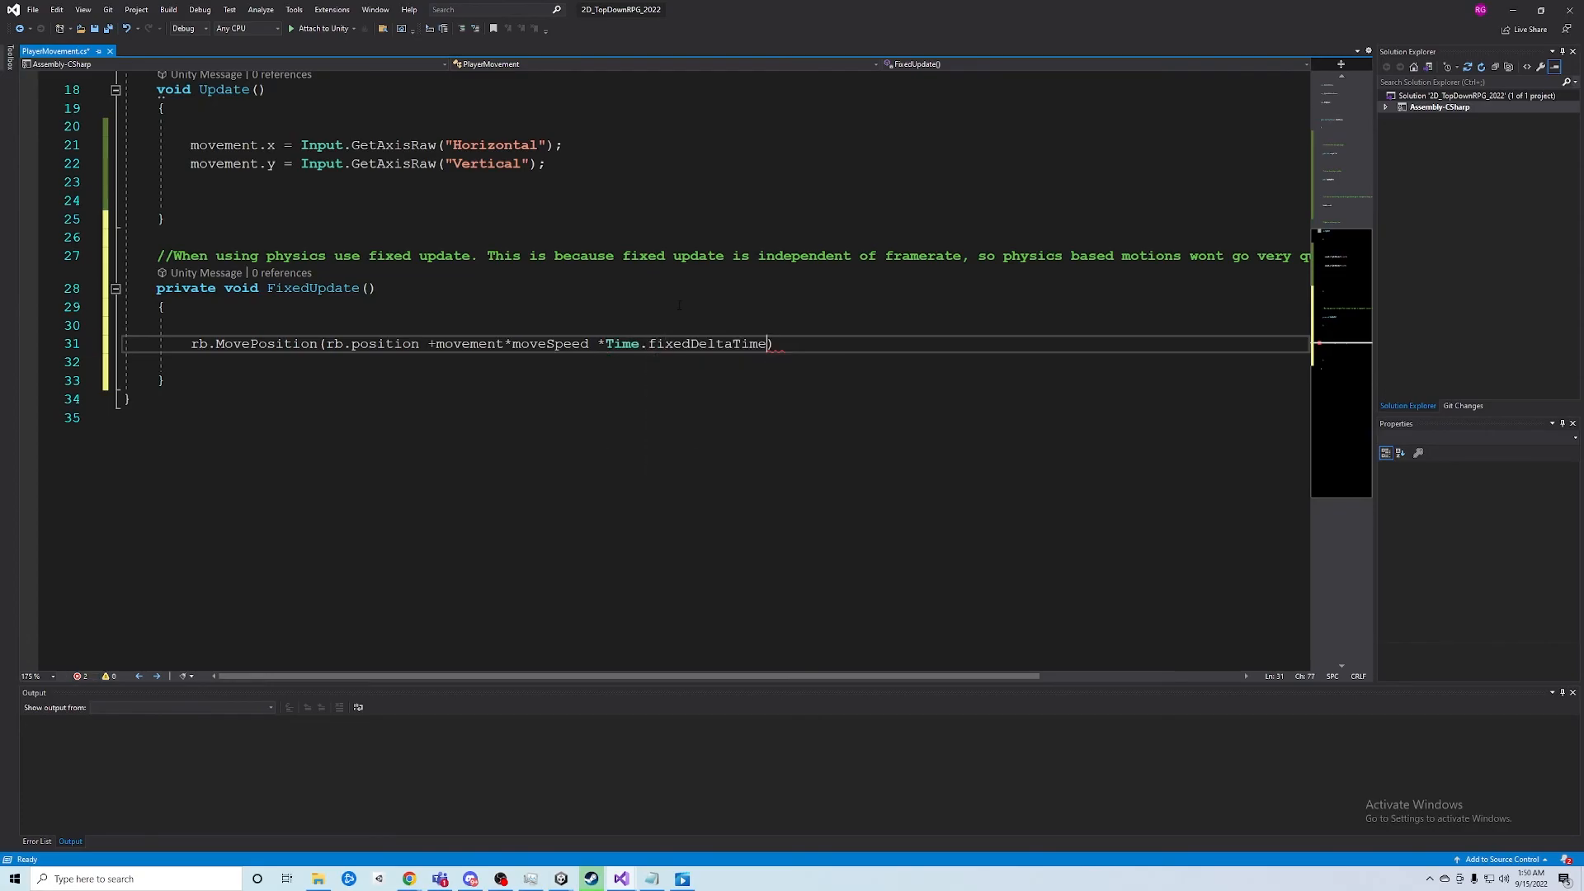
{"action": "type", "text": ");"}
Above the MovePosition call, add comment lines "//movement" and "//original position + movement input variable multiplied by our movespeed variable."
{"action": "left_click", "coordinate": [739, 328]}
{"action": "key", "text": "Return"}
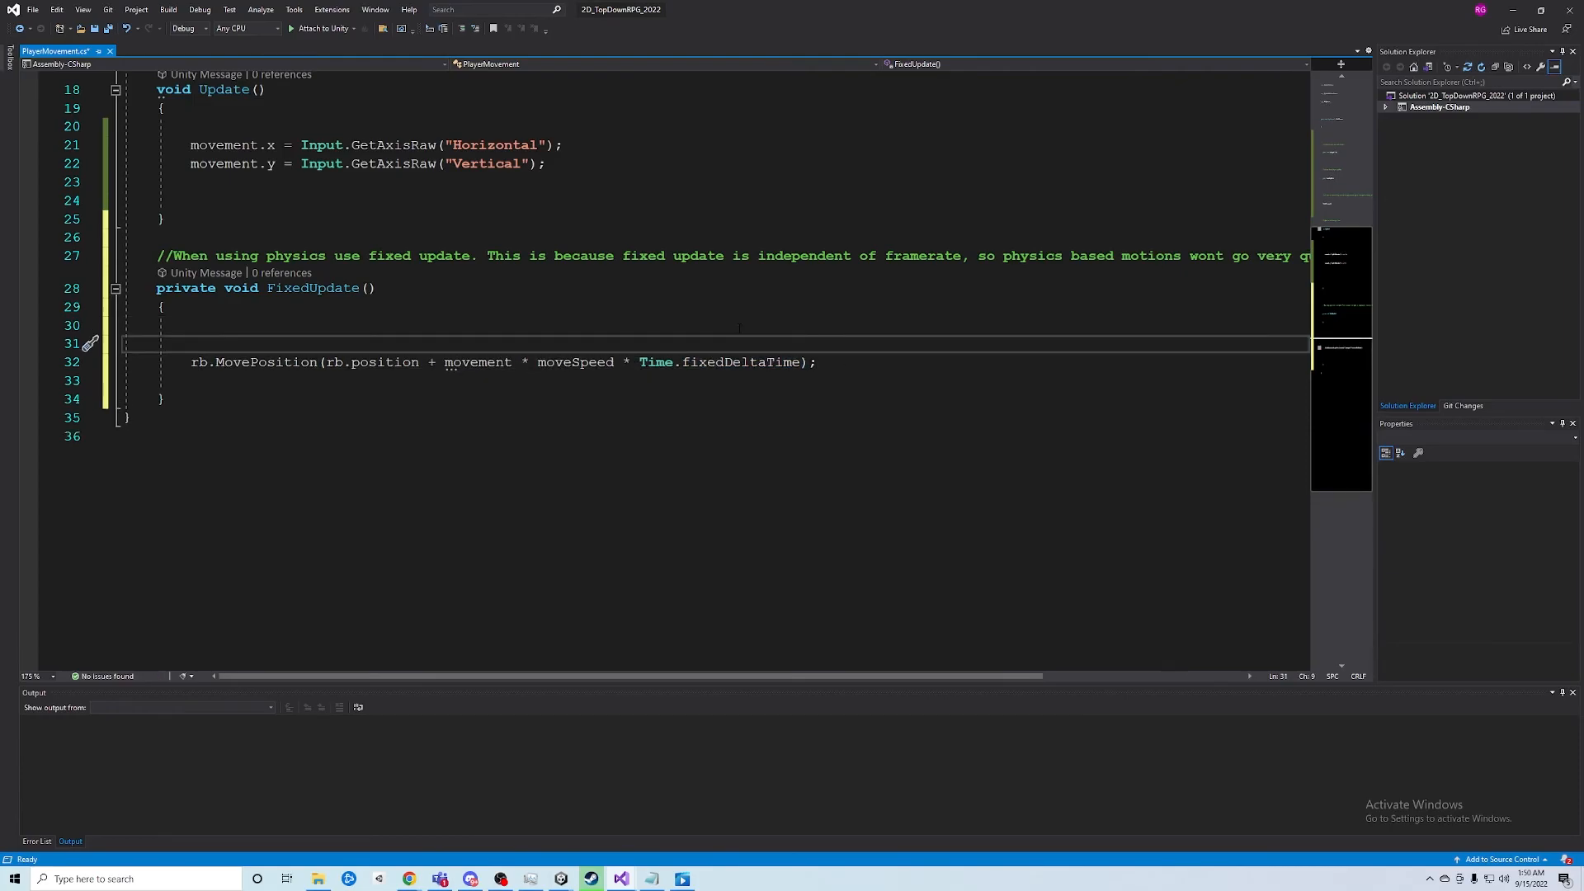
{"action": "type", "text": "//movement"}
{"action": "key", "text": "Return"}
{"action": "type", "text": "//"}
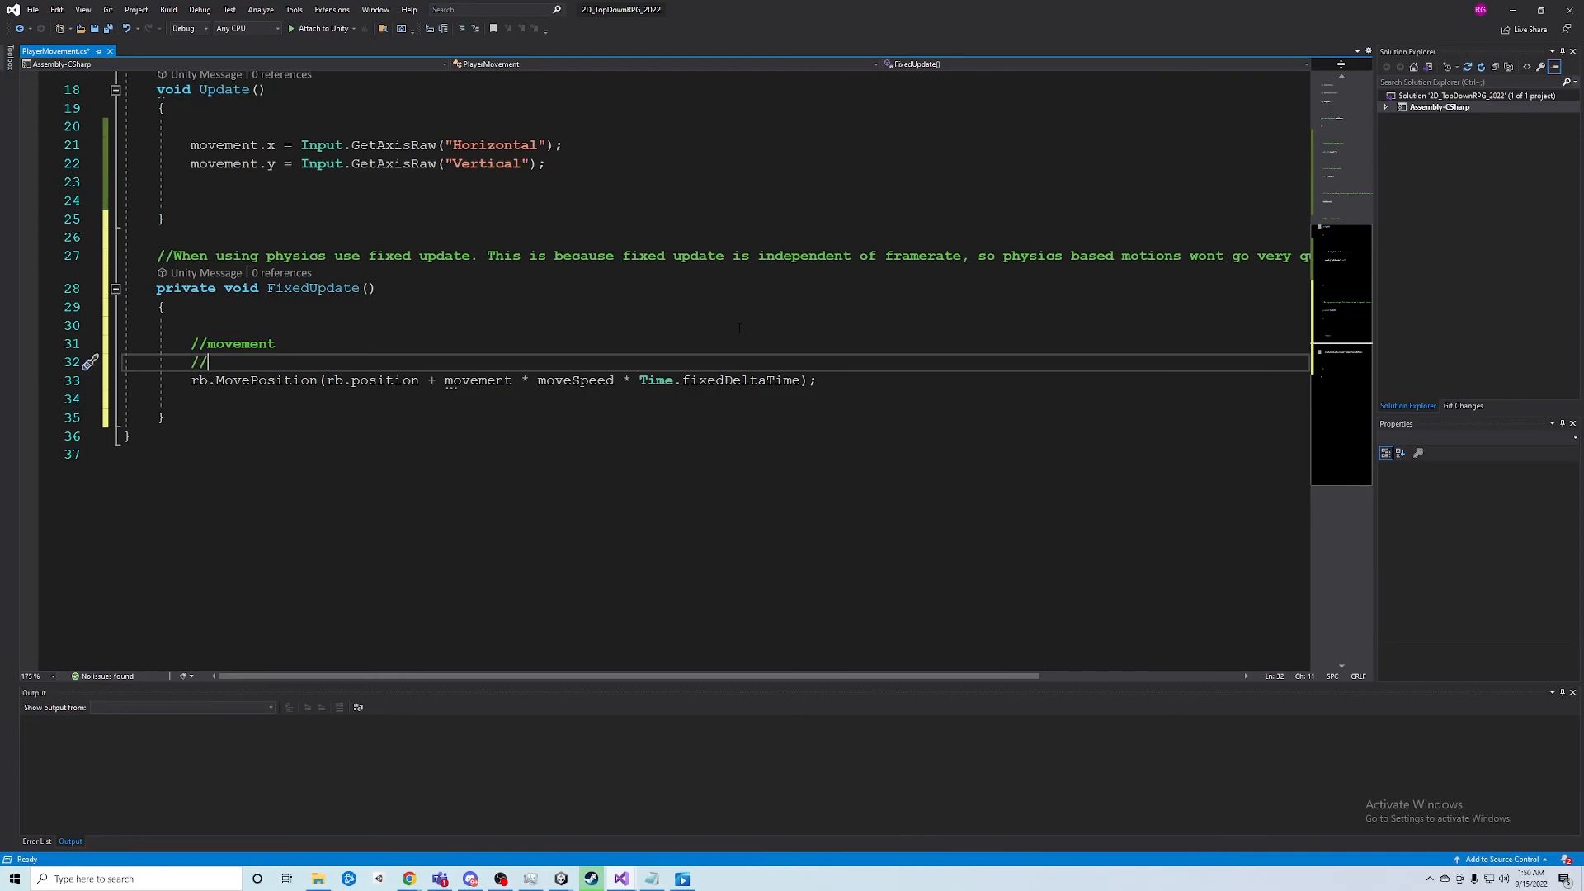
{"action": "type", "text": "original position + move"}
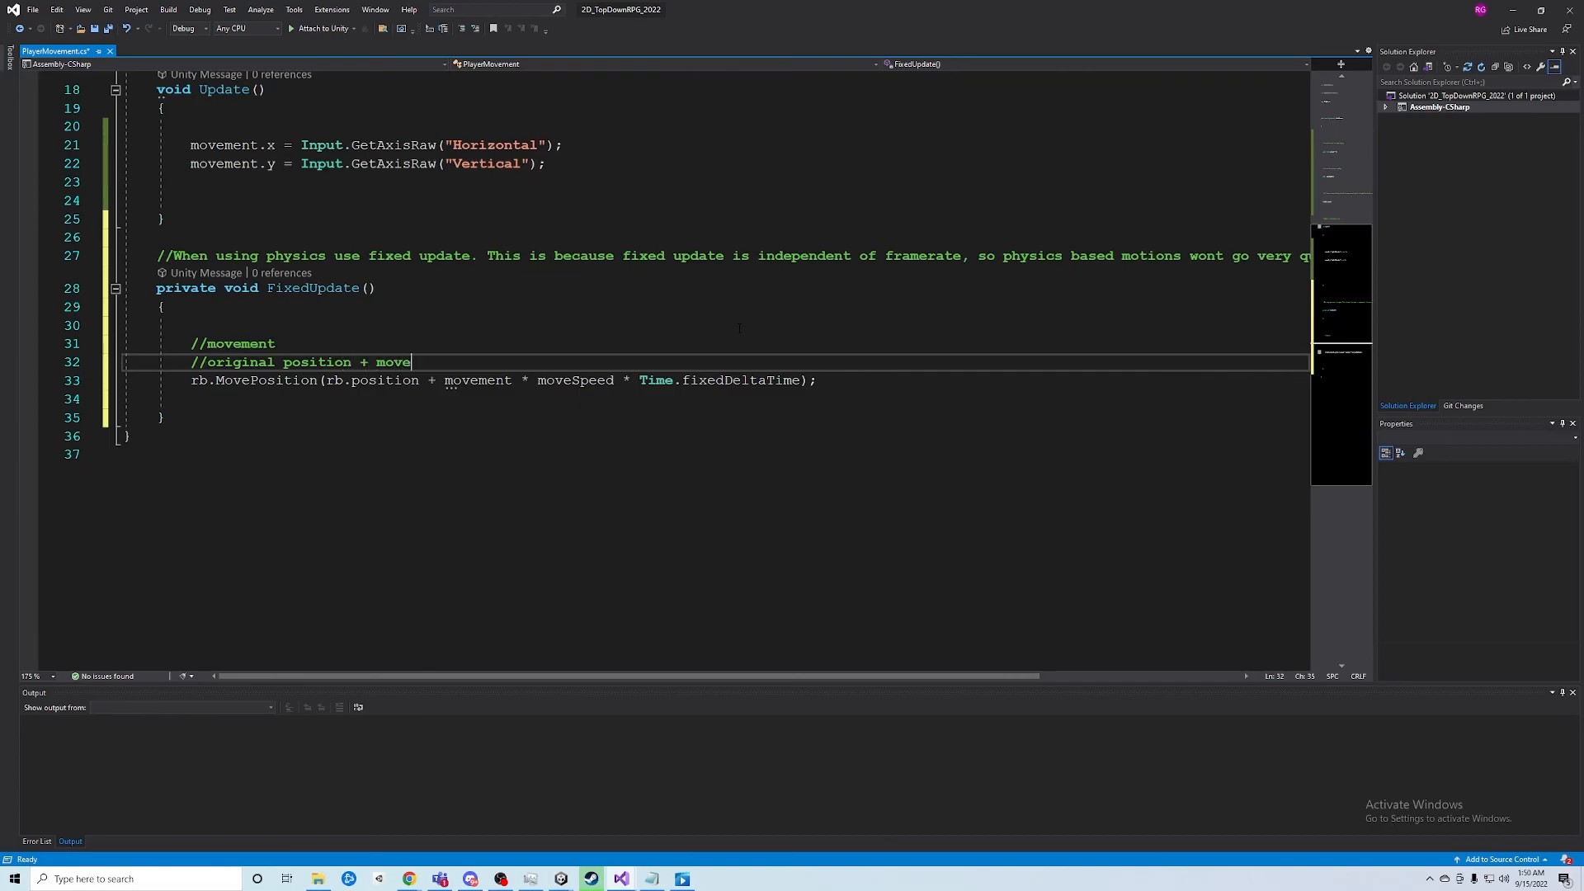
{"action": "type", "text": "ment input variable"}
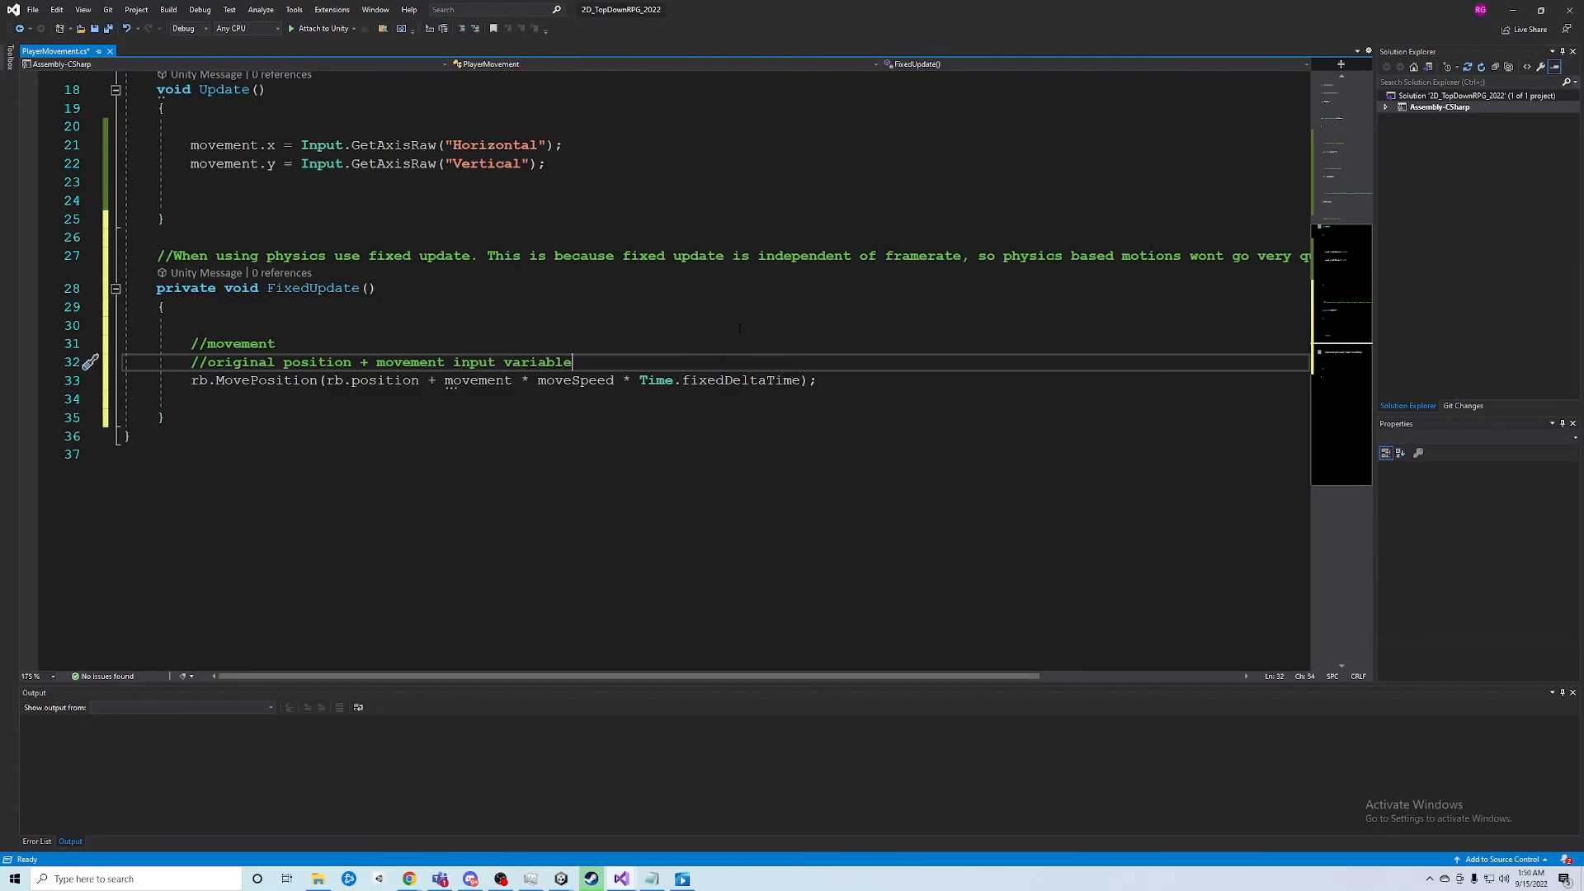
{"action": "type", "text": " multiplied by our movespeed variable."}
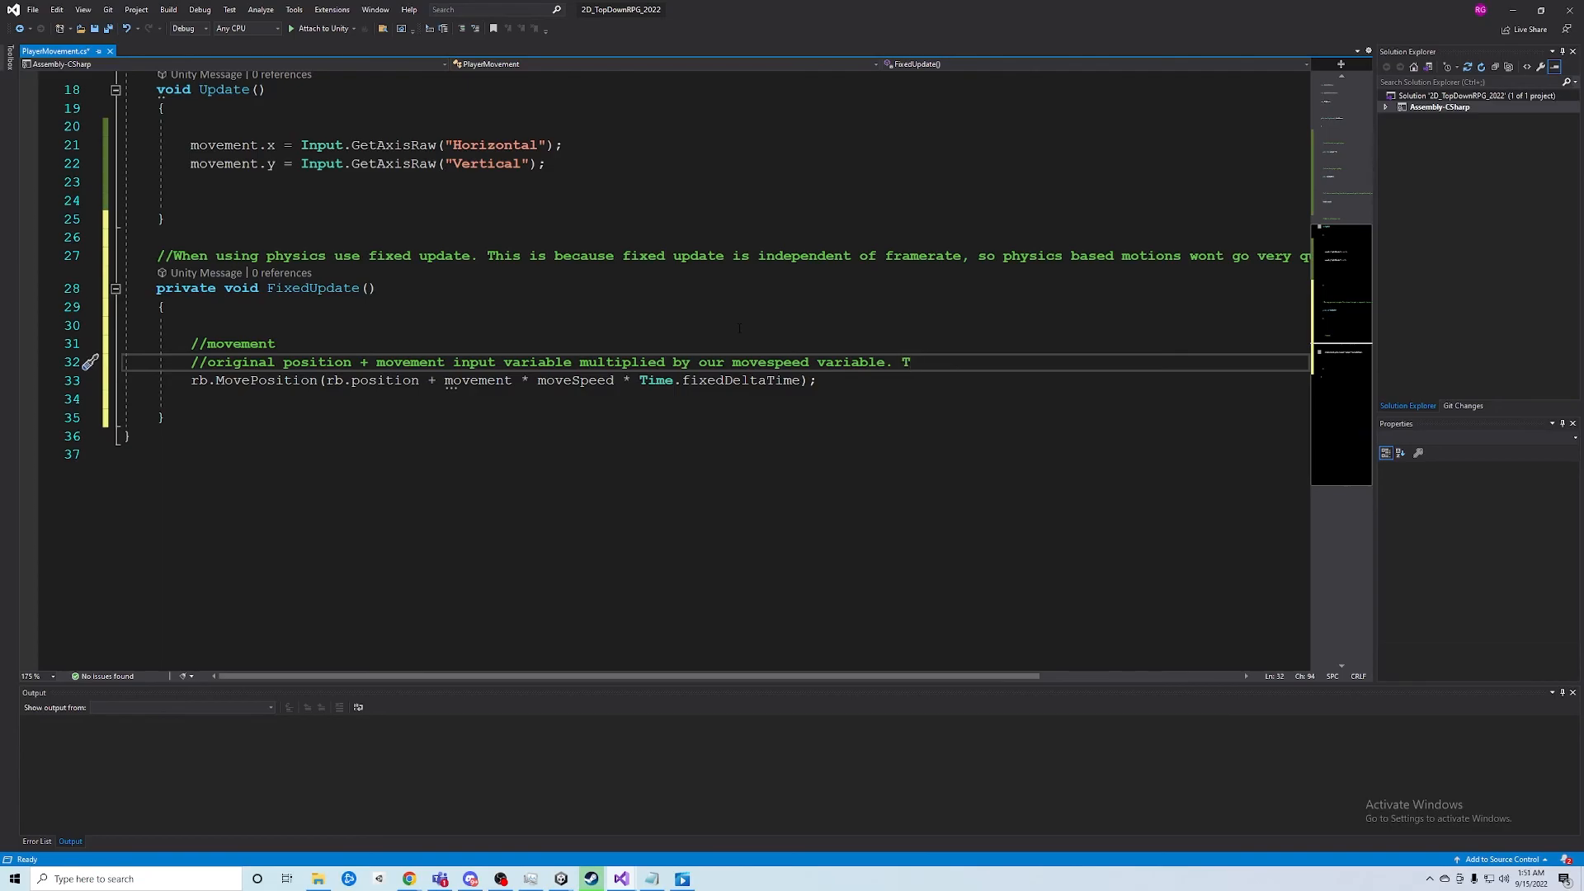
Add another comment line reading "//To keep movespeed constant regardless of how many times fixed update gets called"
{"action": "key", "text": "Return"}
{"action": "type", "text": "//To keep s"}
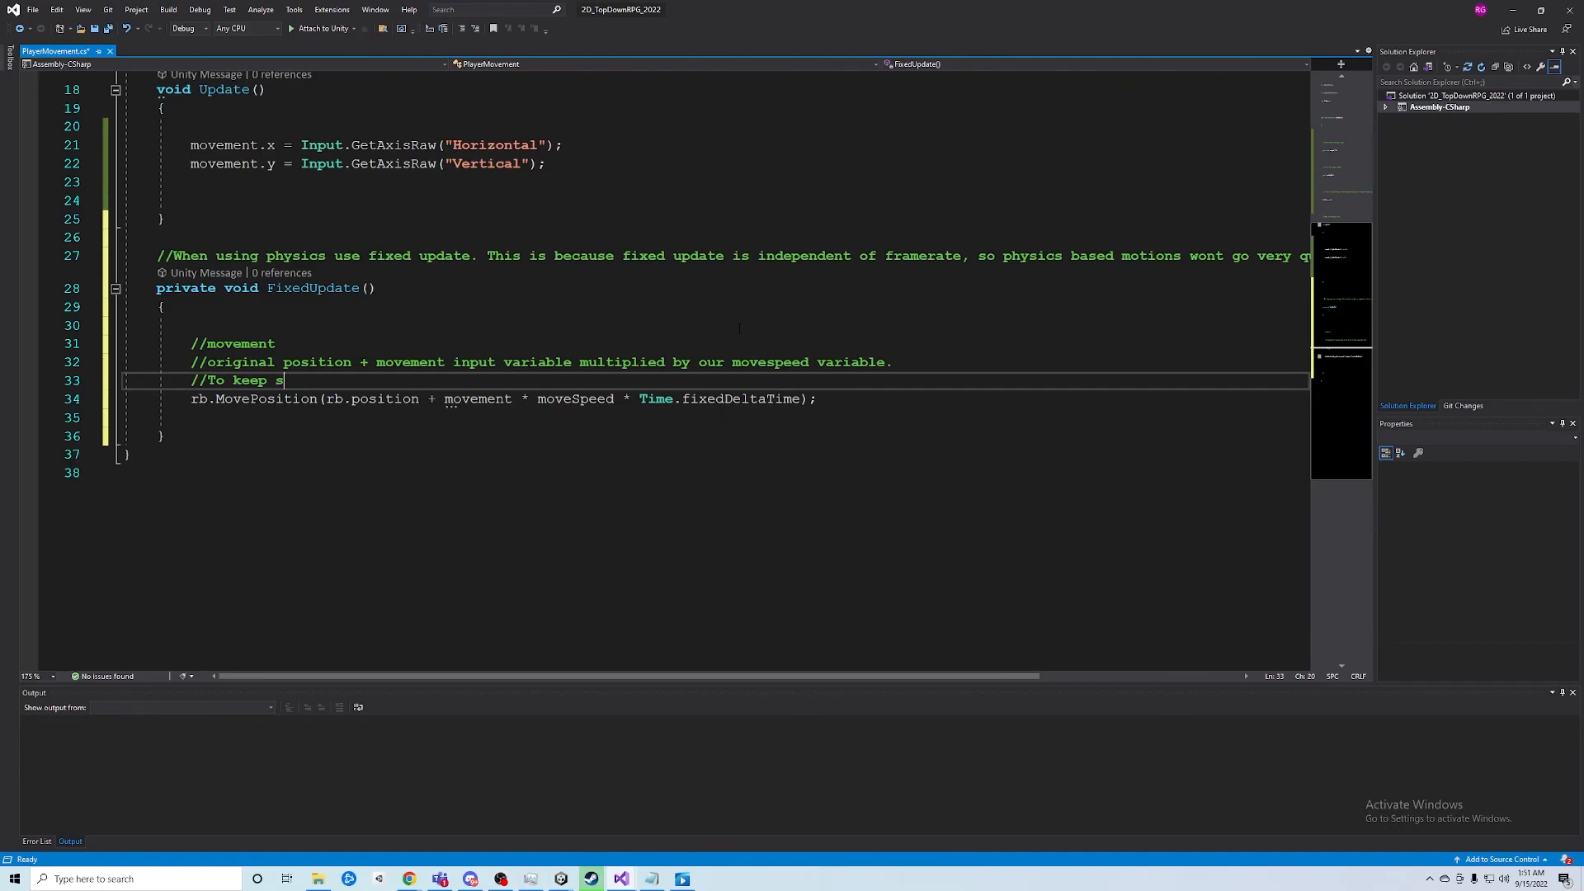
{"action": "key", "text": "BackSpace"}
{"action": "type", "text": "movespeed constant regardl"}
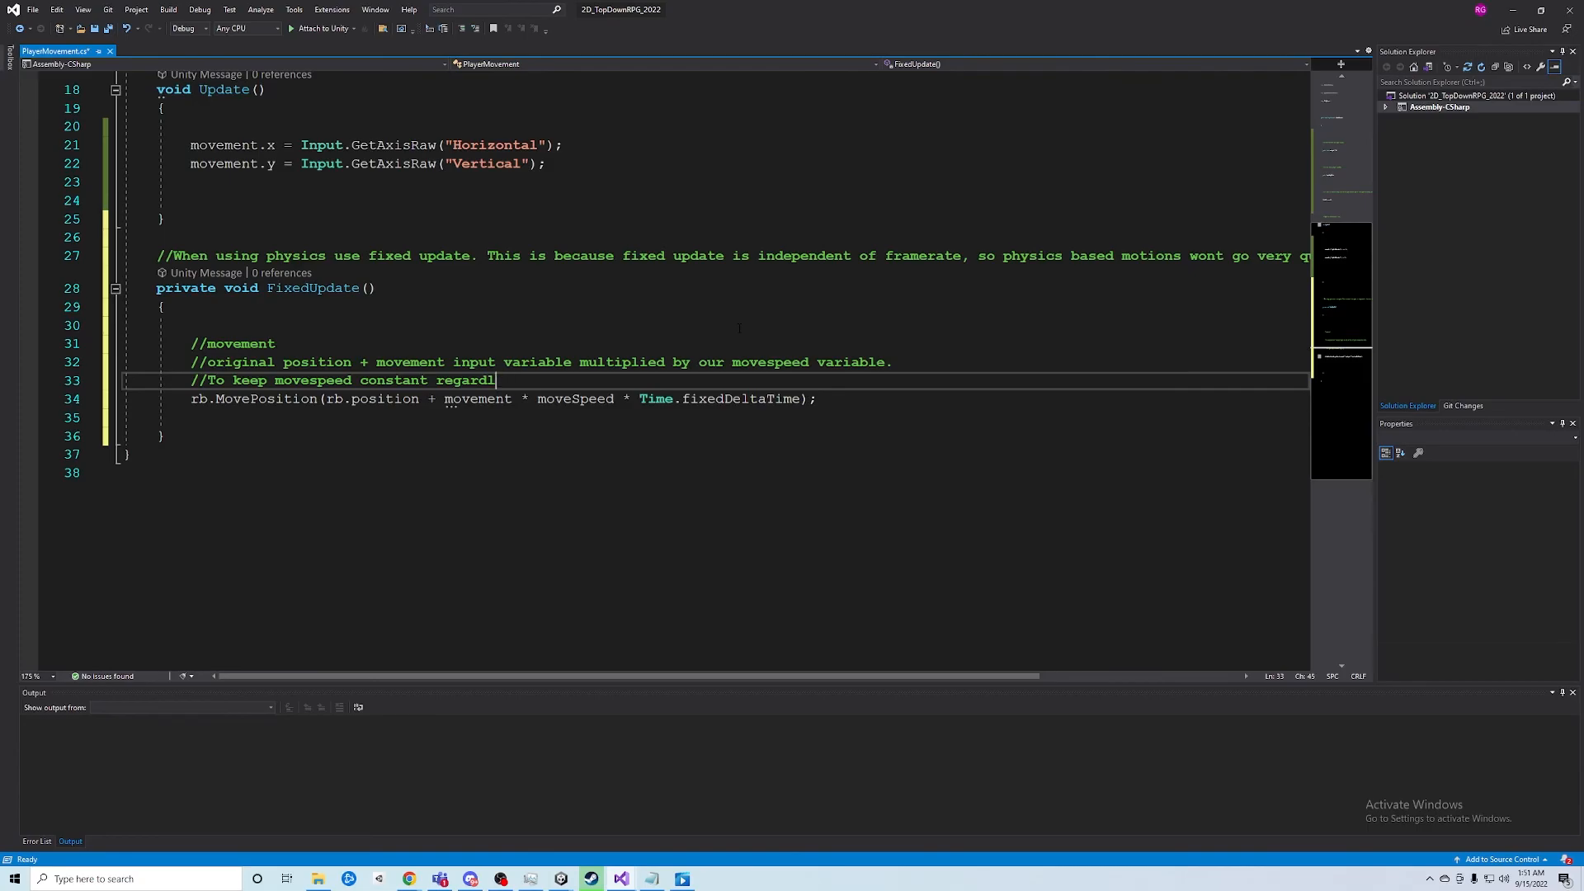
{"action": "type", "text": "ess of fr"}
{"action": "left_click", "coordinate": [627, 382]}
{"action": "key", "text": "BackSpace"}
{"action": "key", "text": "BackSpace"}
{"action": "key", "text": "BackSpace"}
{"action": "type", "text": "how many times fixed update gets called"}
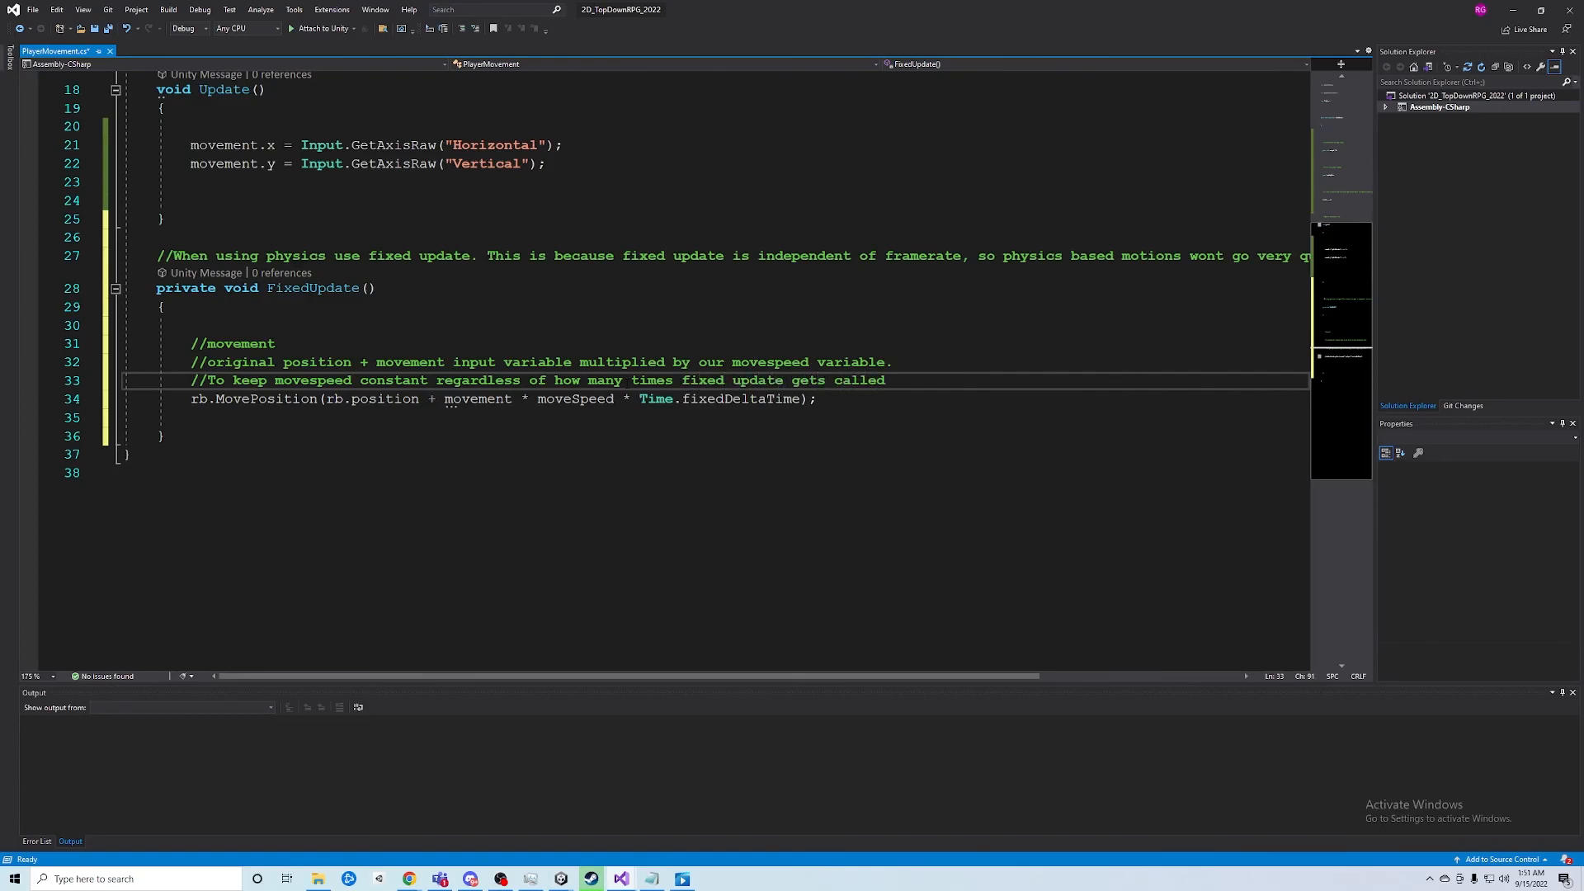
Extend the movespeed comment with ", we need to multiply" and continue it on a new line as "//the amount by Time.fixedDeltaTime"
{"action": "type", "text": ", we need to multiply"}
{"action": "key", "text": "Return"}
{"action": "type", "text": "//"}
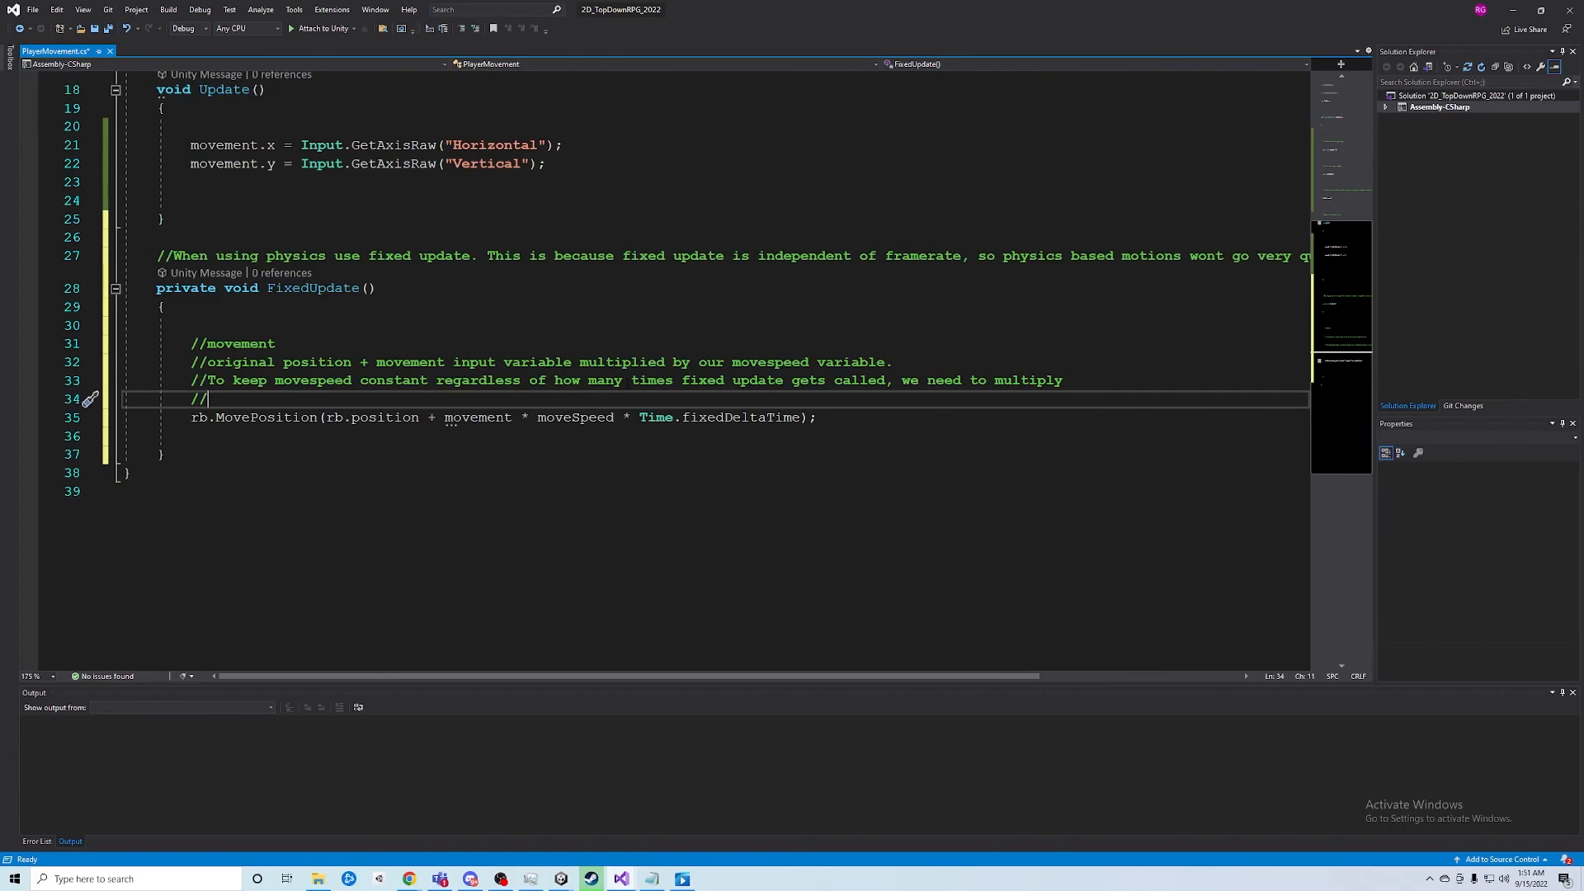
{"action": "type", "text": "the amount by Time.f"}
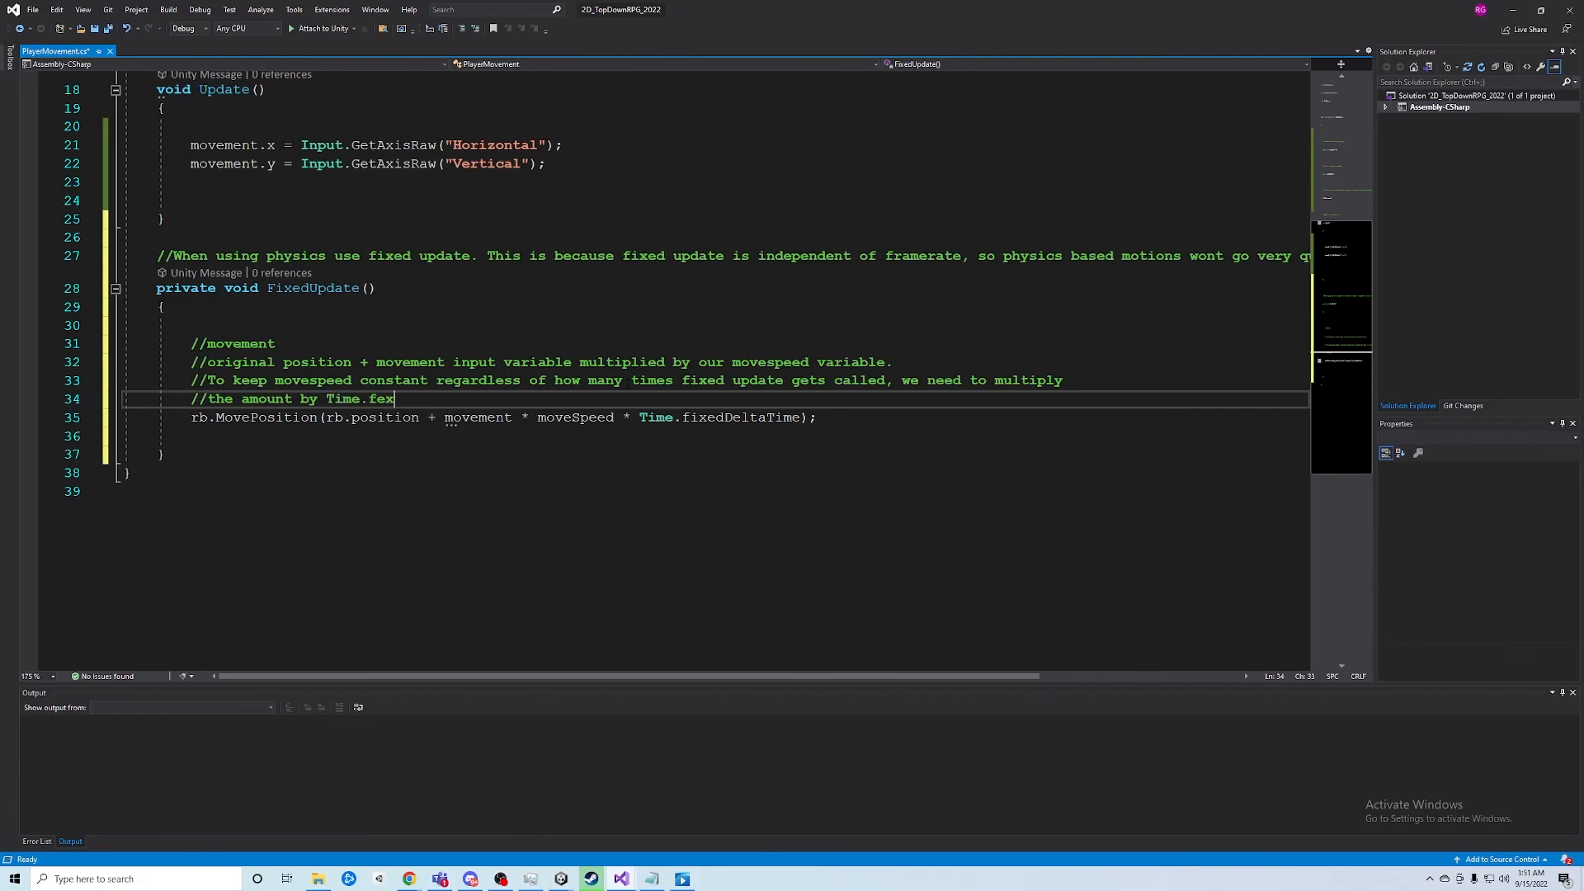
{"action": "type", "text": "ixedDelta"}
{"action": "type", "text": "Time"}
Add the comment line "//Time.fixedDeltaTime = amount of time that has elapsed since the time the last function was called."
{"action": "key", "text": "Return"}
{"action": "type", "text": "//Time.f"}
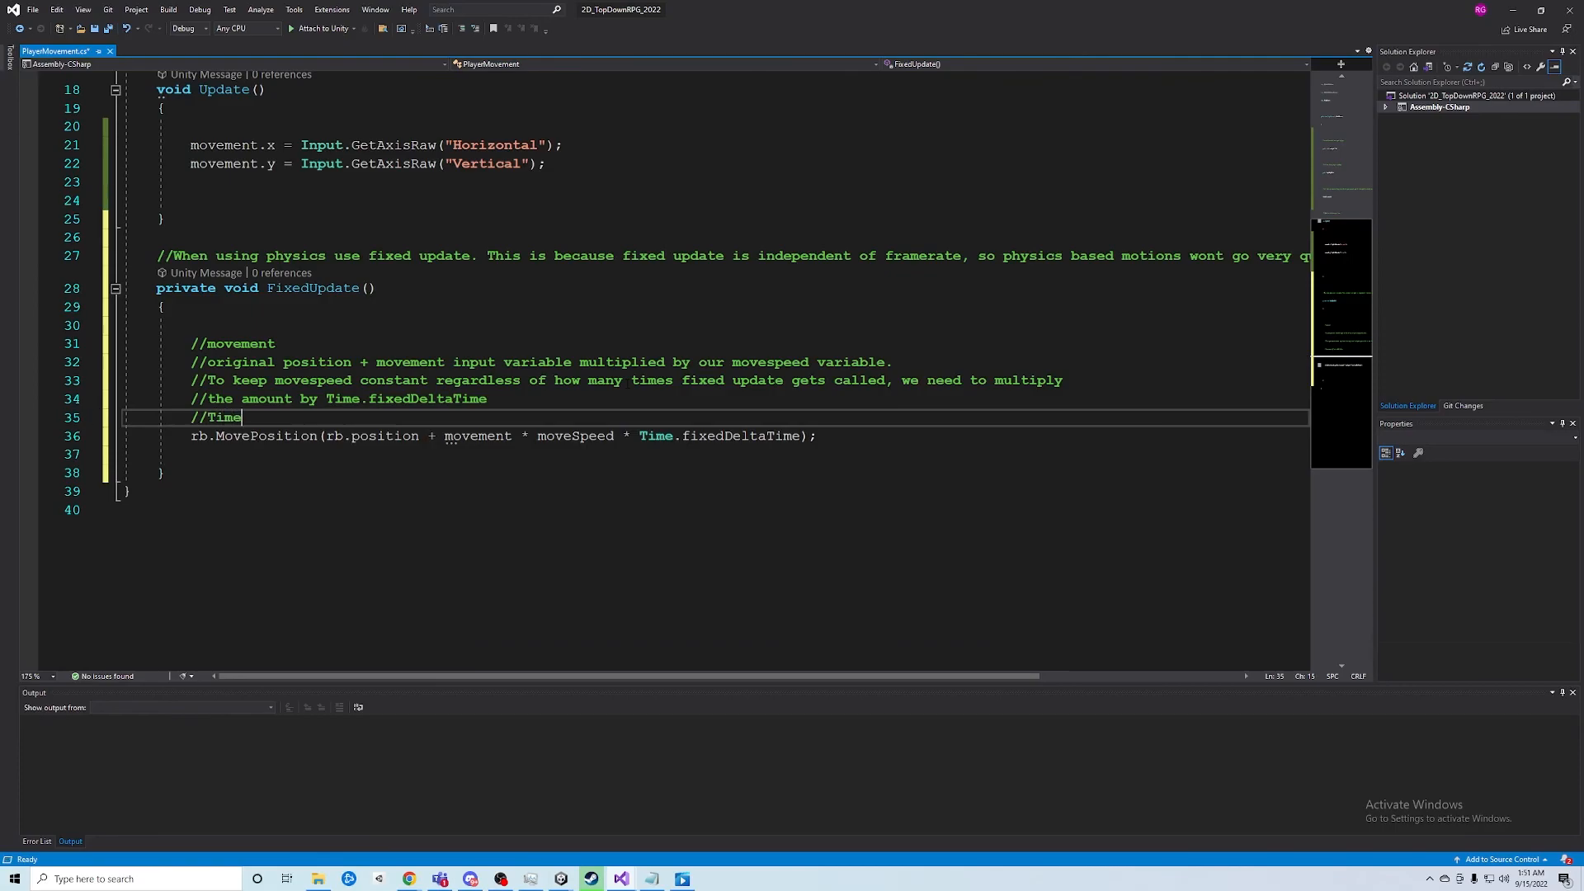
{"action": "type", "text": "ixedDeltaTime = amount of time th"}
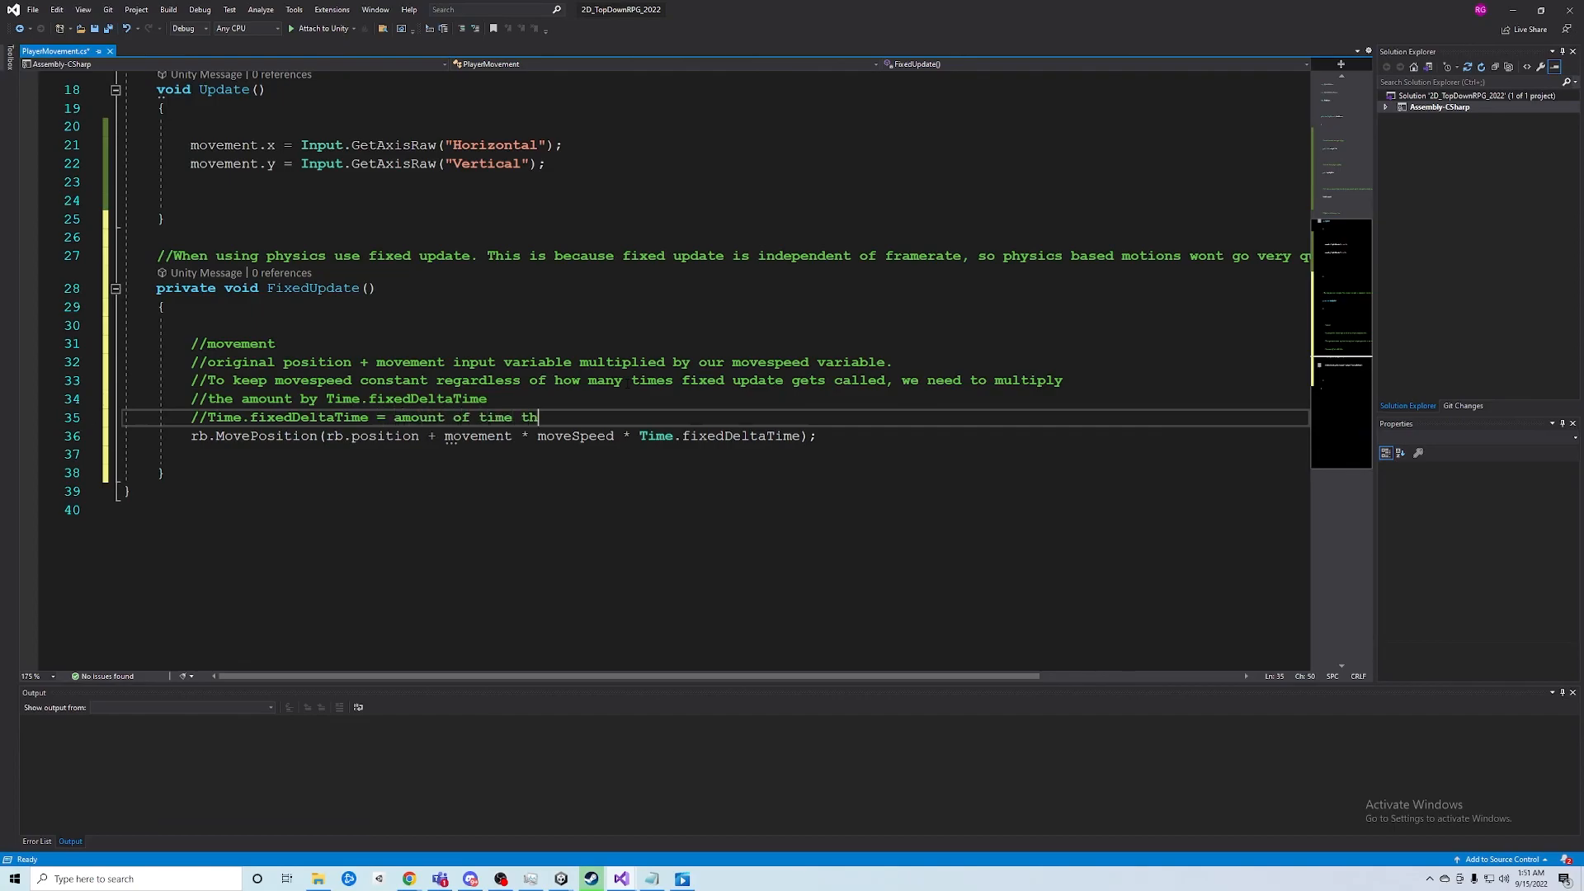
{"action": "type", "text": "at has elapsed sinc ethe "}
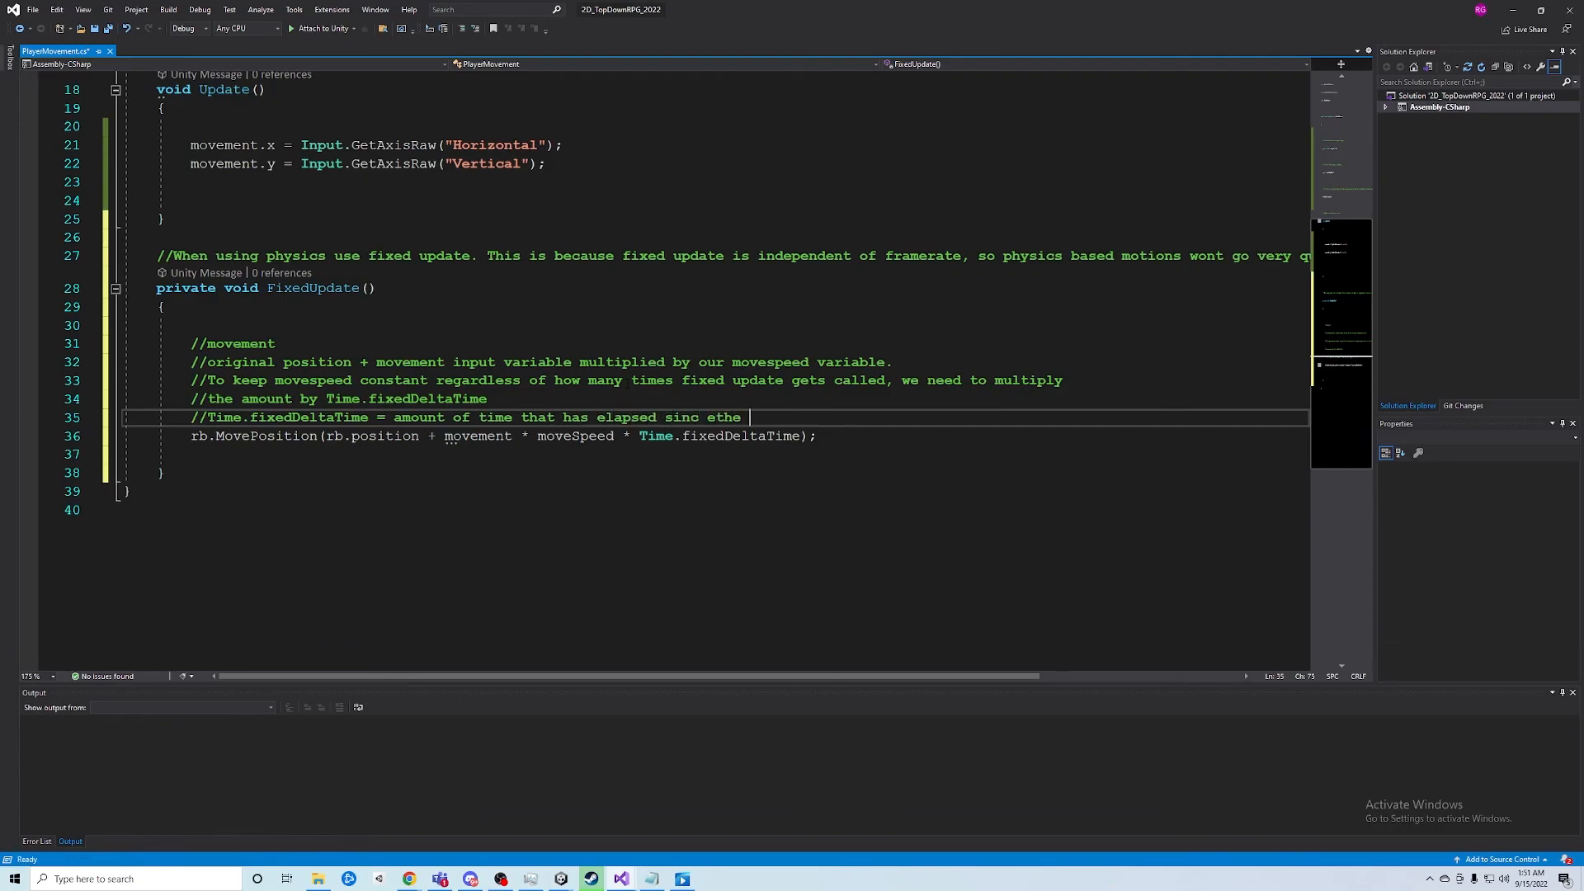
{"action": "type", "text": "tim"}
{"action": "key", "text": "BackSpace"}
{"action": "key", "text": "BackSpace"}
{"action": "key", "text": "BackSpace"}
{"action": "key", "text": "BackSpace"}
{"action": "key", "text": "BackSpace"}
{"action": "key", "text": "BackSpace"}
{"action": "key", "text": "BackSpace"}
{"action": "key", "text": "BackSpace"}
{"action": "key", "text": "BackSpace"}
{"action": "type", "text": "e the time the last function was "}
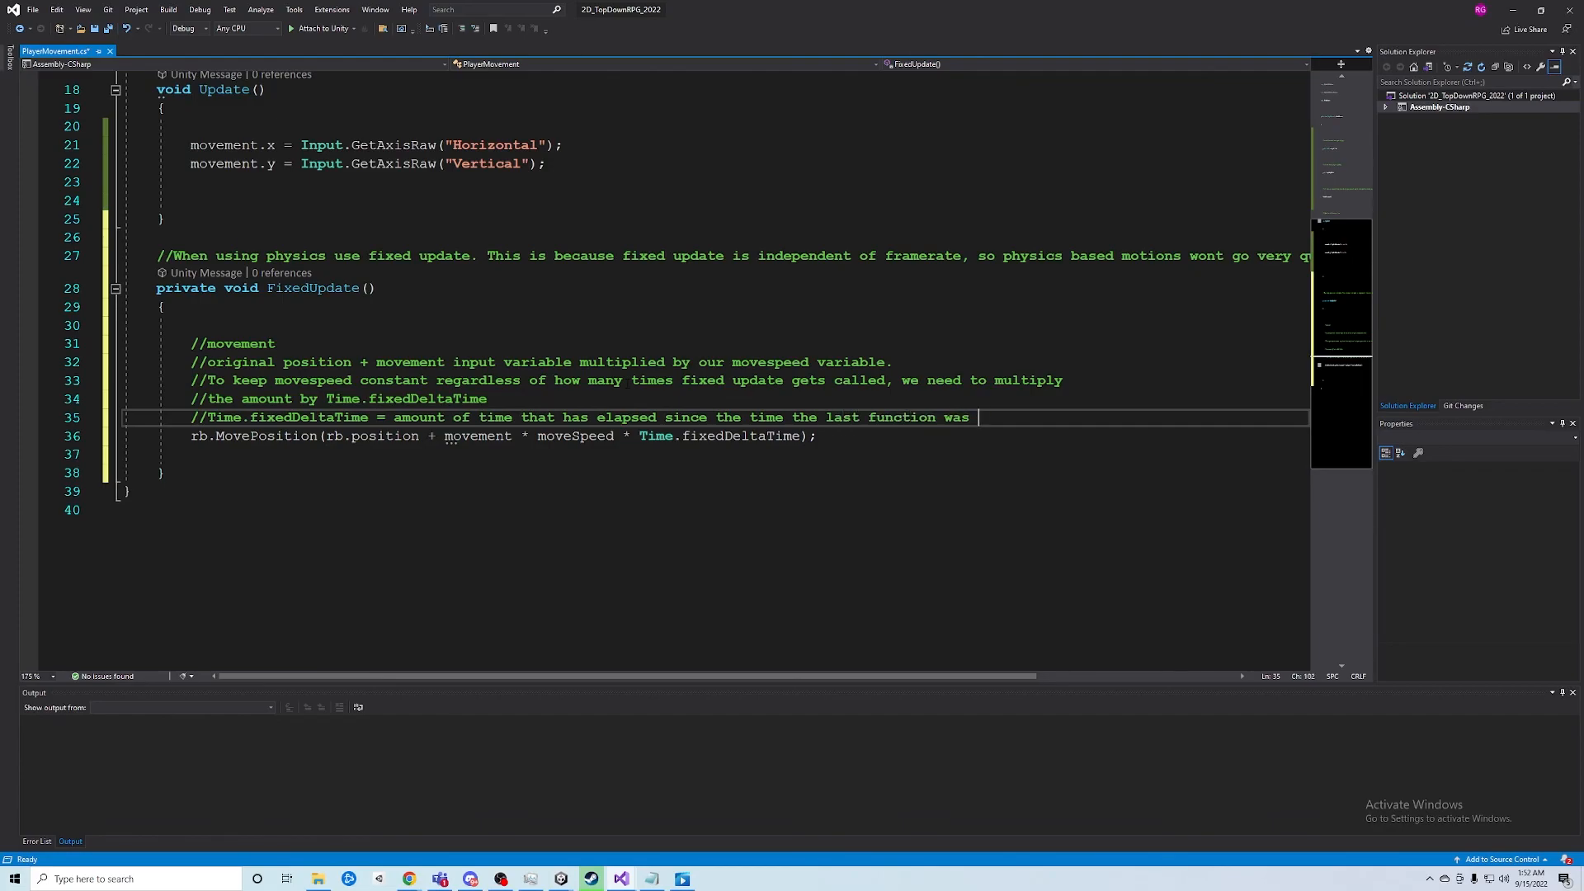
{"action": "type", "text": "called."}
Review each part of the MovePosition statement against its comments and the FixedUpdate method
{"action": "left_click_drag", "start_coordinate": [191, 435], "coordinate": [818, 436]}
{"action": "left_click", "coordinate": [191, 343]}
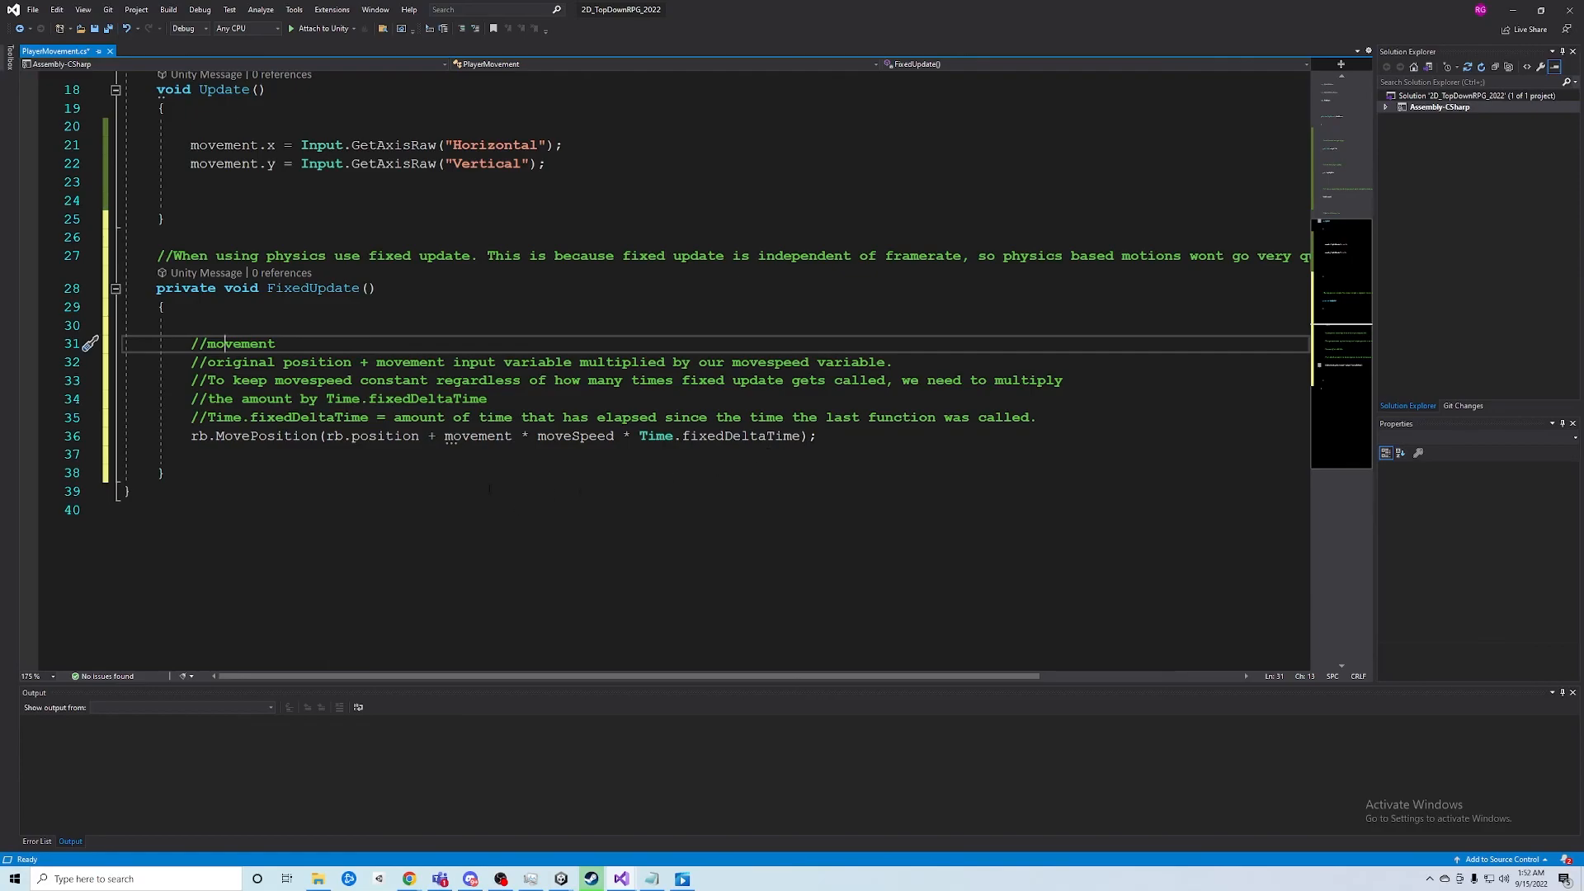
{"action": "left_click_drag", "start_coordinate": [420, 437], "coordinate": [327, 437]}
{"action": "left_click", "coordinate": [352, 437]}
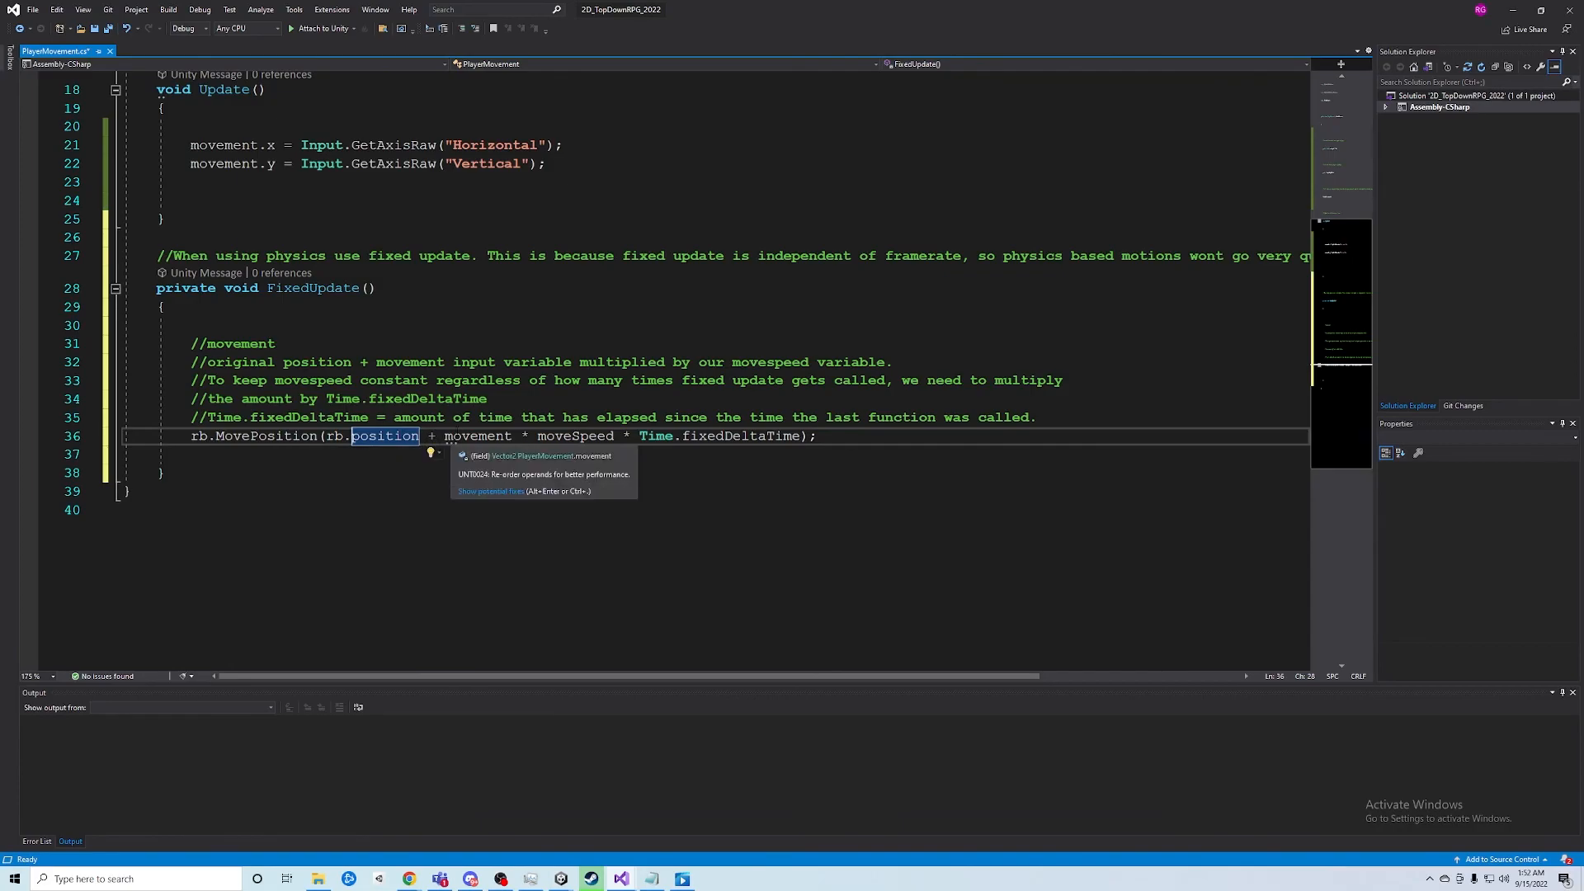
{"action": "left_click_drag", "start_coordinate": [446, 436], "coordinate": [796, 437]}
{"action": "left_click", "coordinate": [537, 436]}
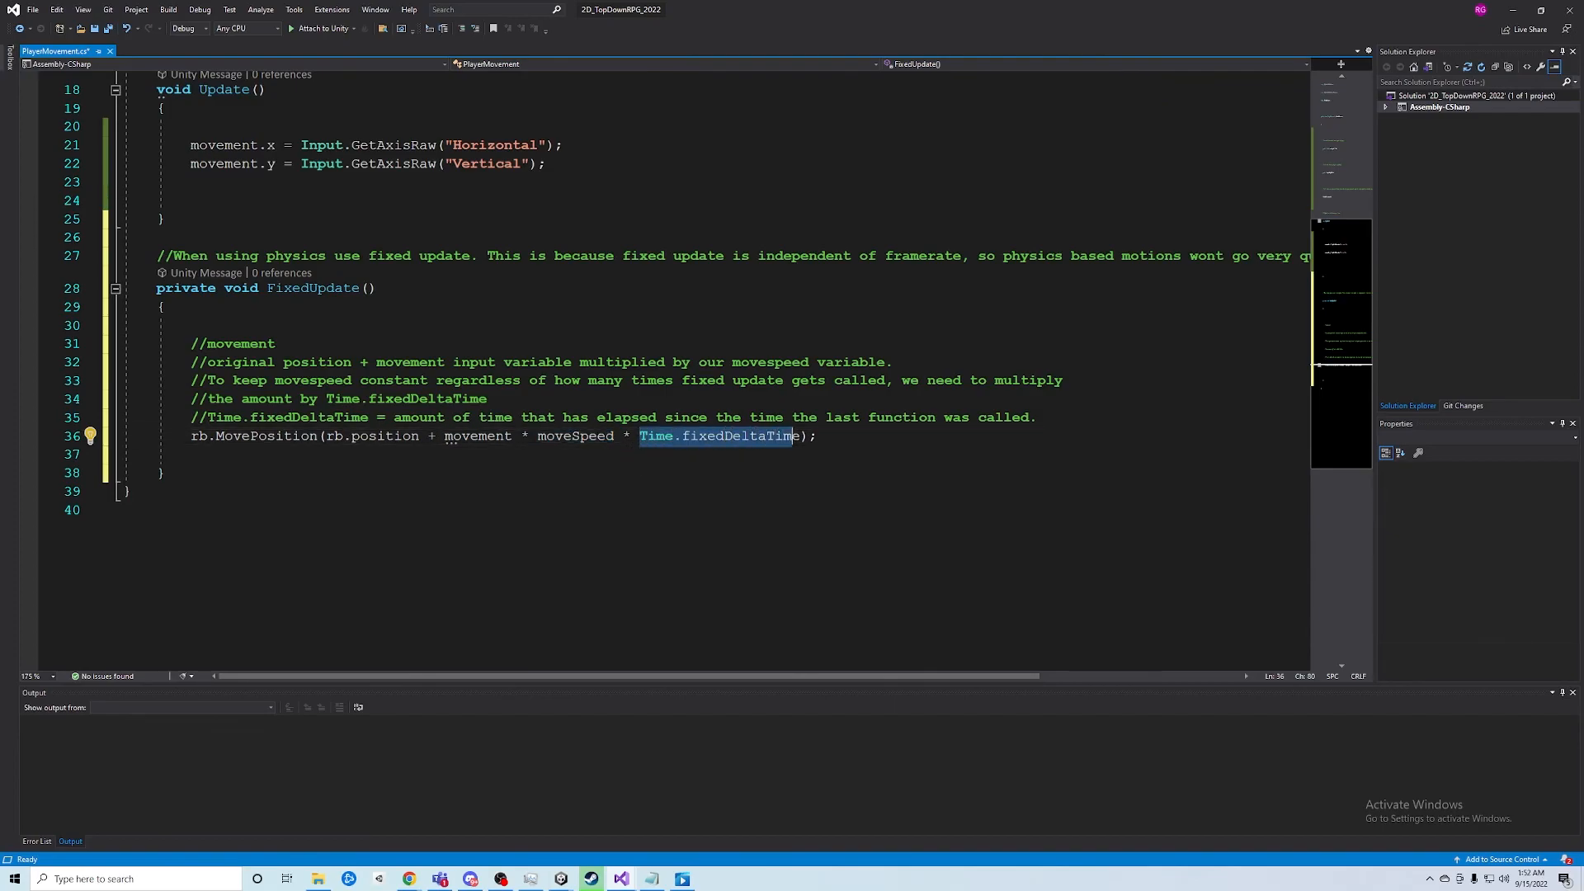
{"action": "left_click", "coordinate": [649, 417]}
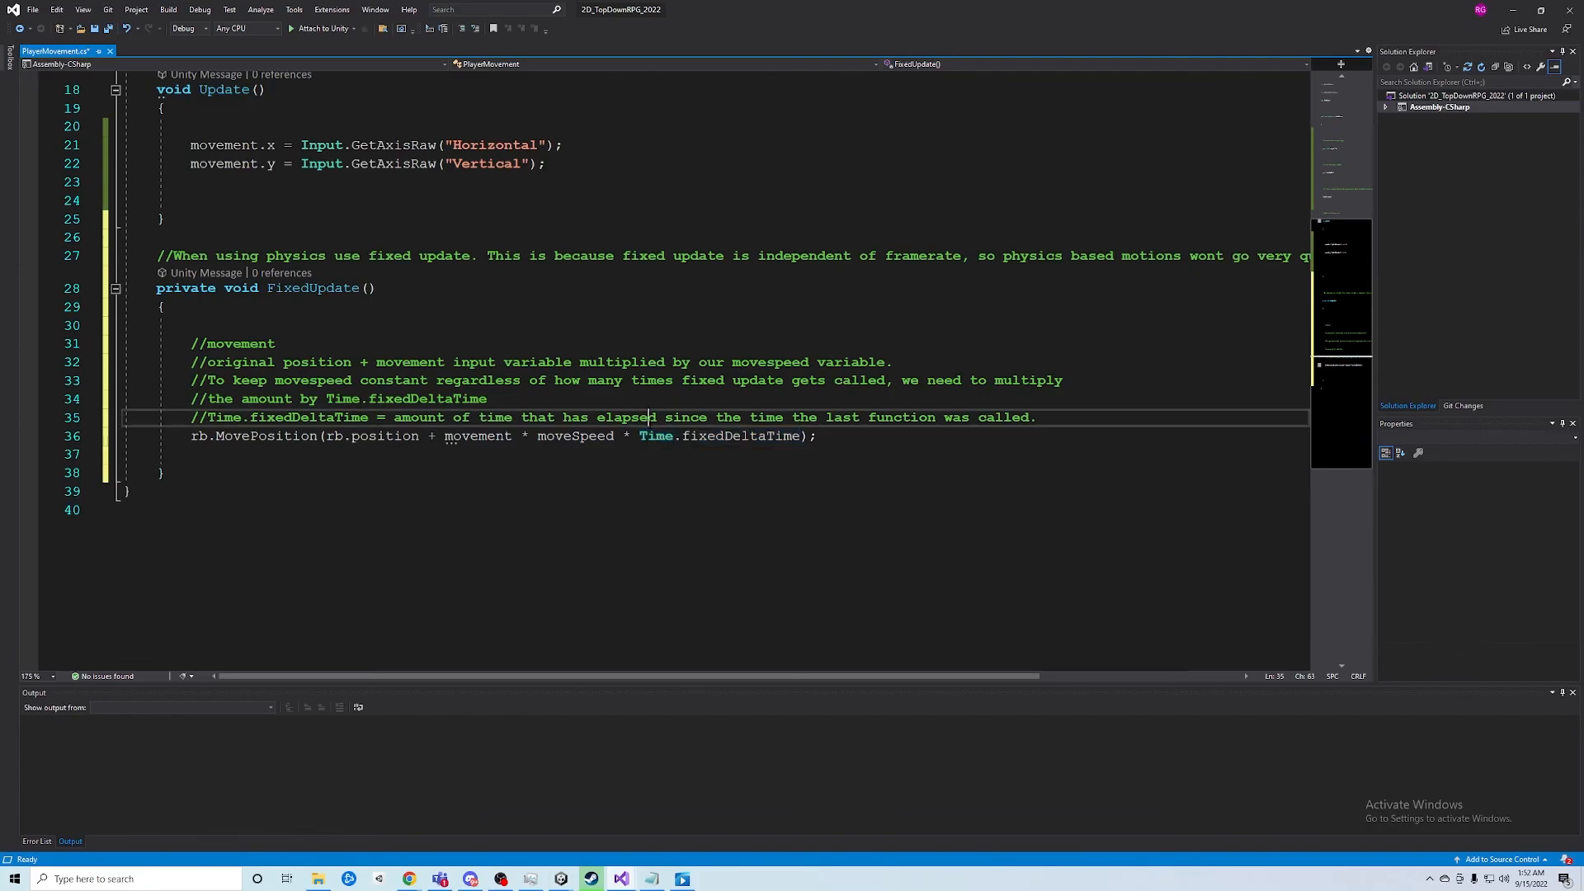
{"action": "left_click", "coordinate": [378, 288]}
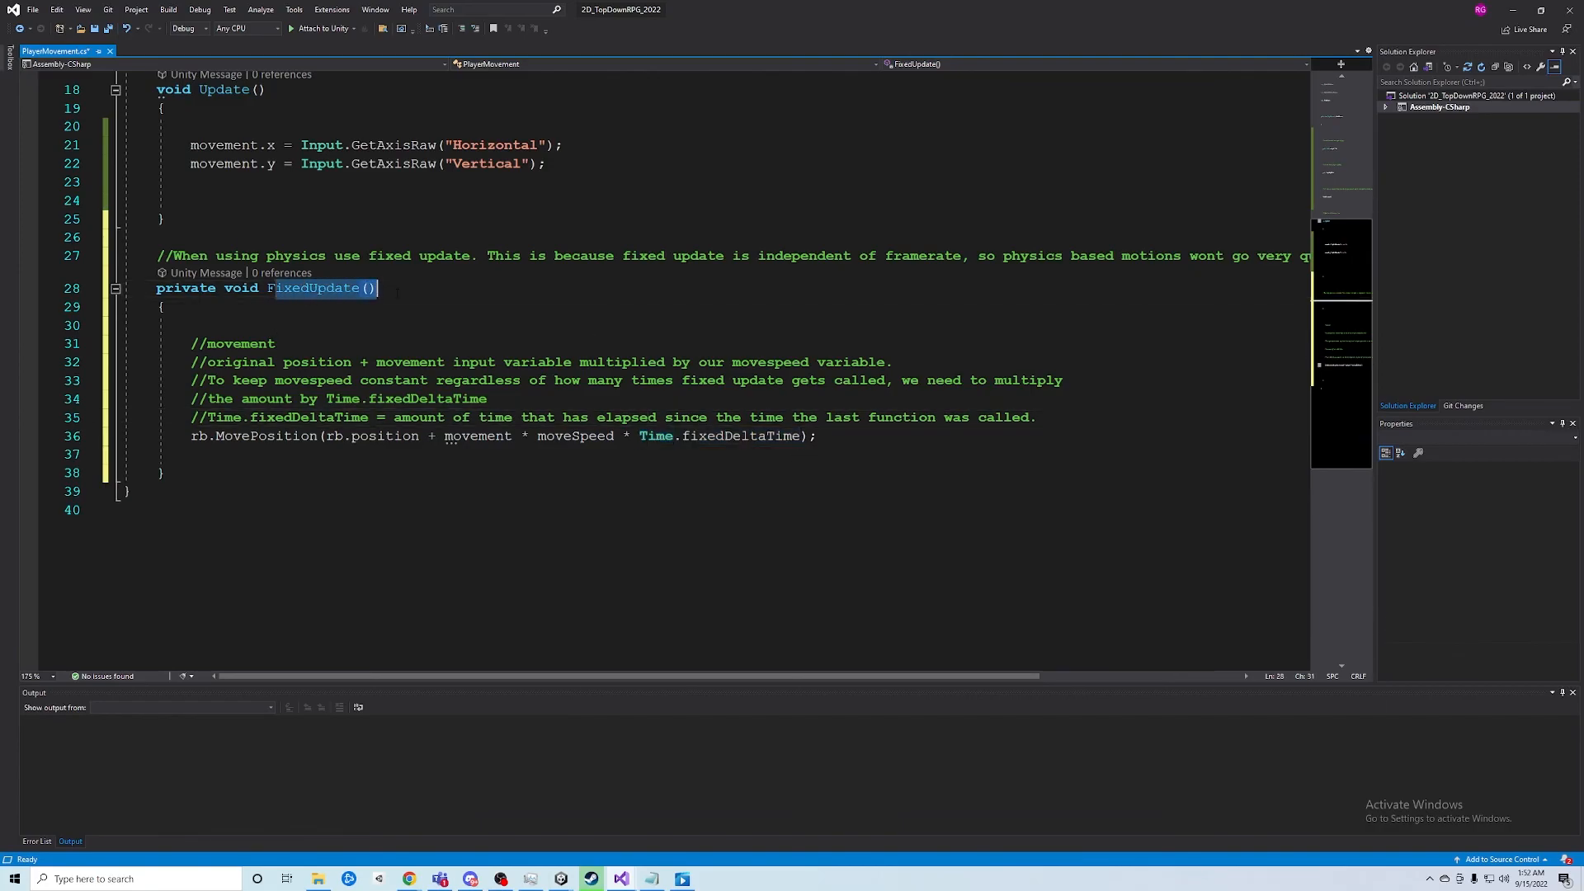
{"action": "left_click", "coordinate": [393, 363]}
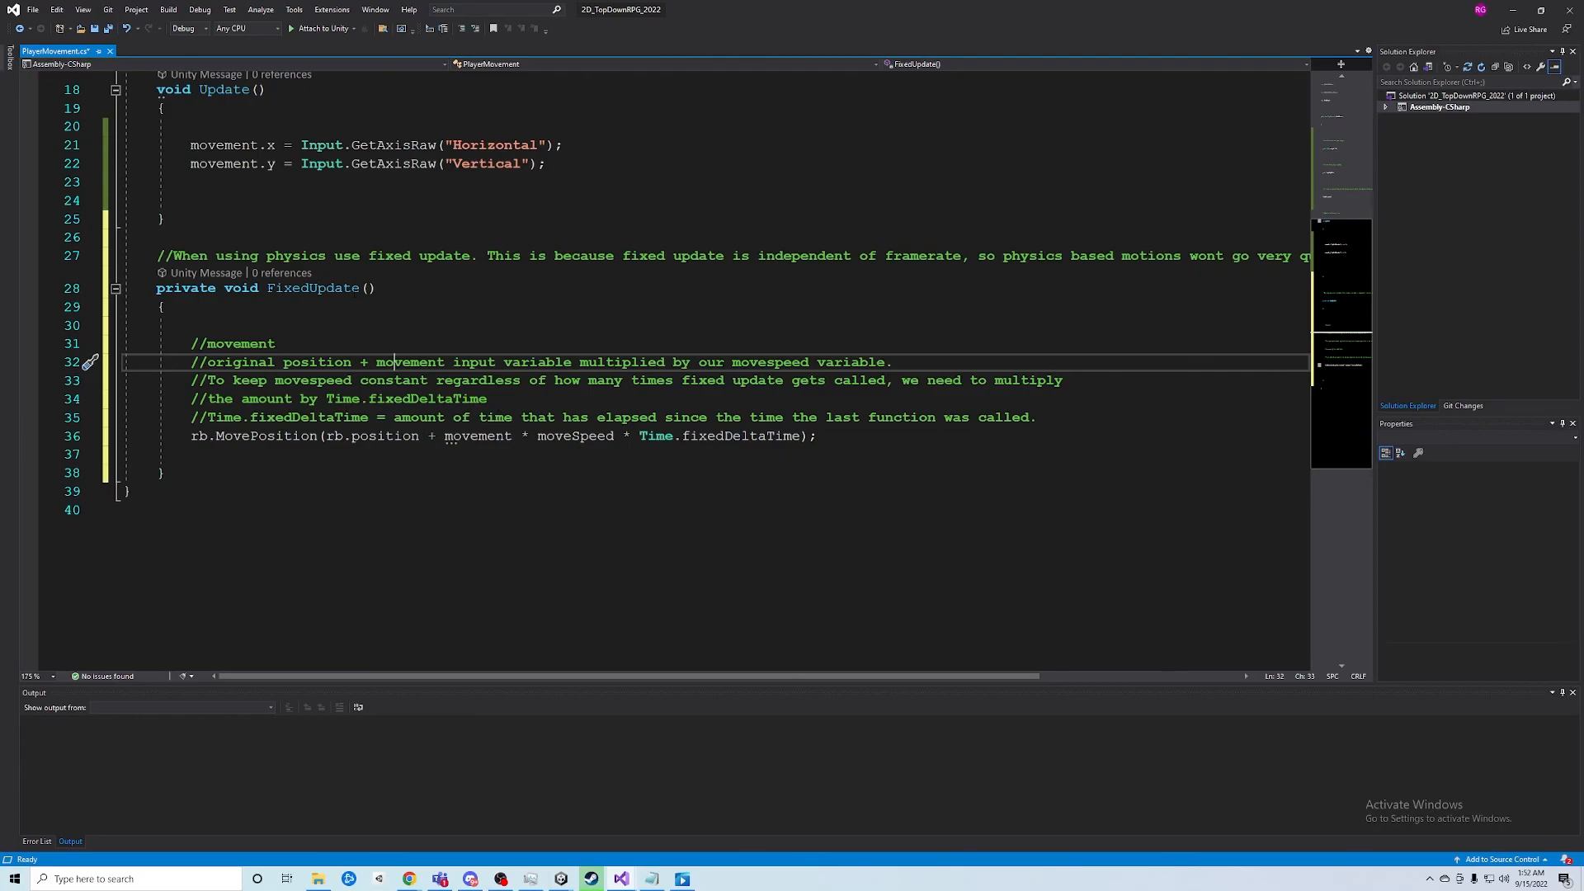
{"action": "left_click_drag", "start_coordinate": [267, 287], "coordinate": [377, 288]}
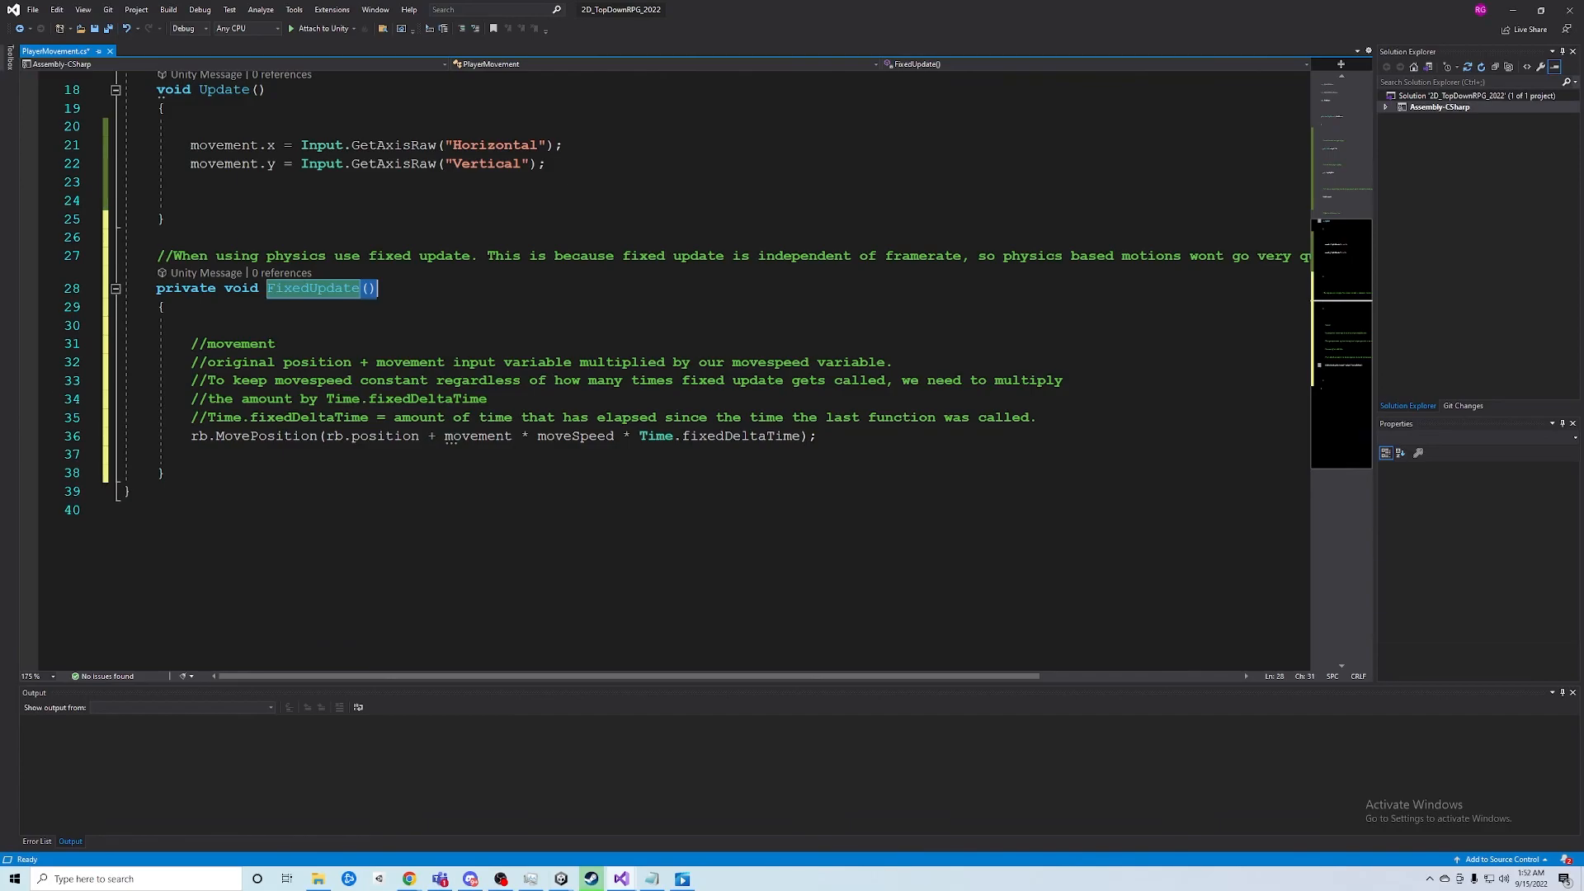
Save the PlayerMovement script and switch to the 2D_TopDownRPG_2022 project in Unity with a wider Inspector
{"action": "left_click", "coordinate": [108, 29]}
{"action": "scroll", "coordinate": [547, 397], "scroll_direction": "up", "scroll_amount": 4}
{"action": "scroll", "coordinate": [547, 397], "scroll_direction": "up", "scroll_amount": 1}
{"action": "scroll", "coordinate": [556, 439], "scroll_direction": "down", "scroll_amount": 3}
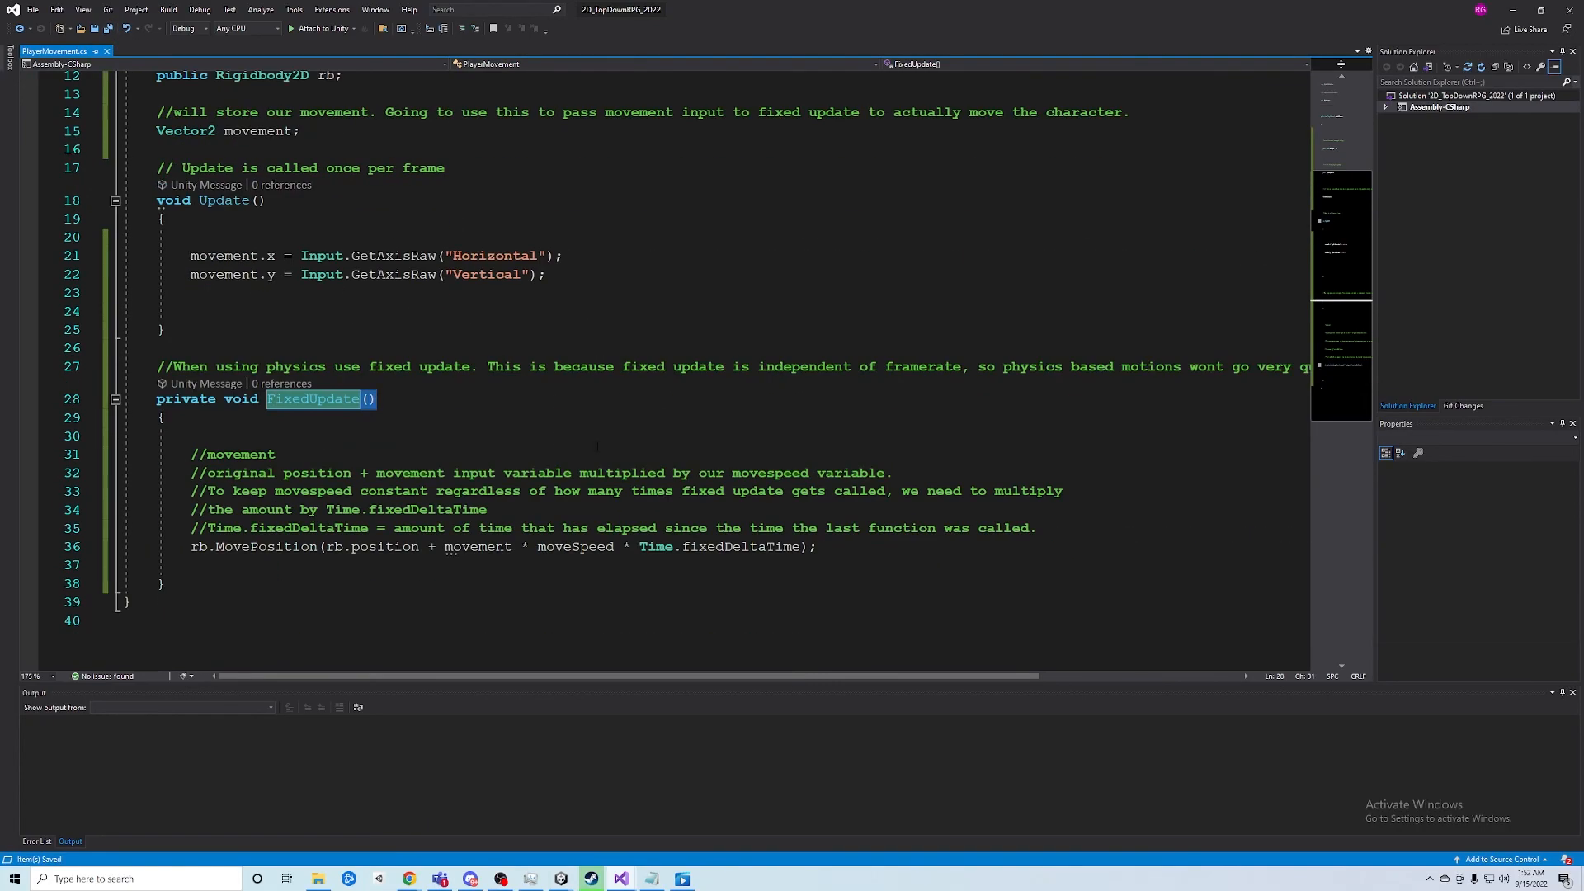
{"action": "mouse_move", "coordinate": [561, 879]}
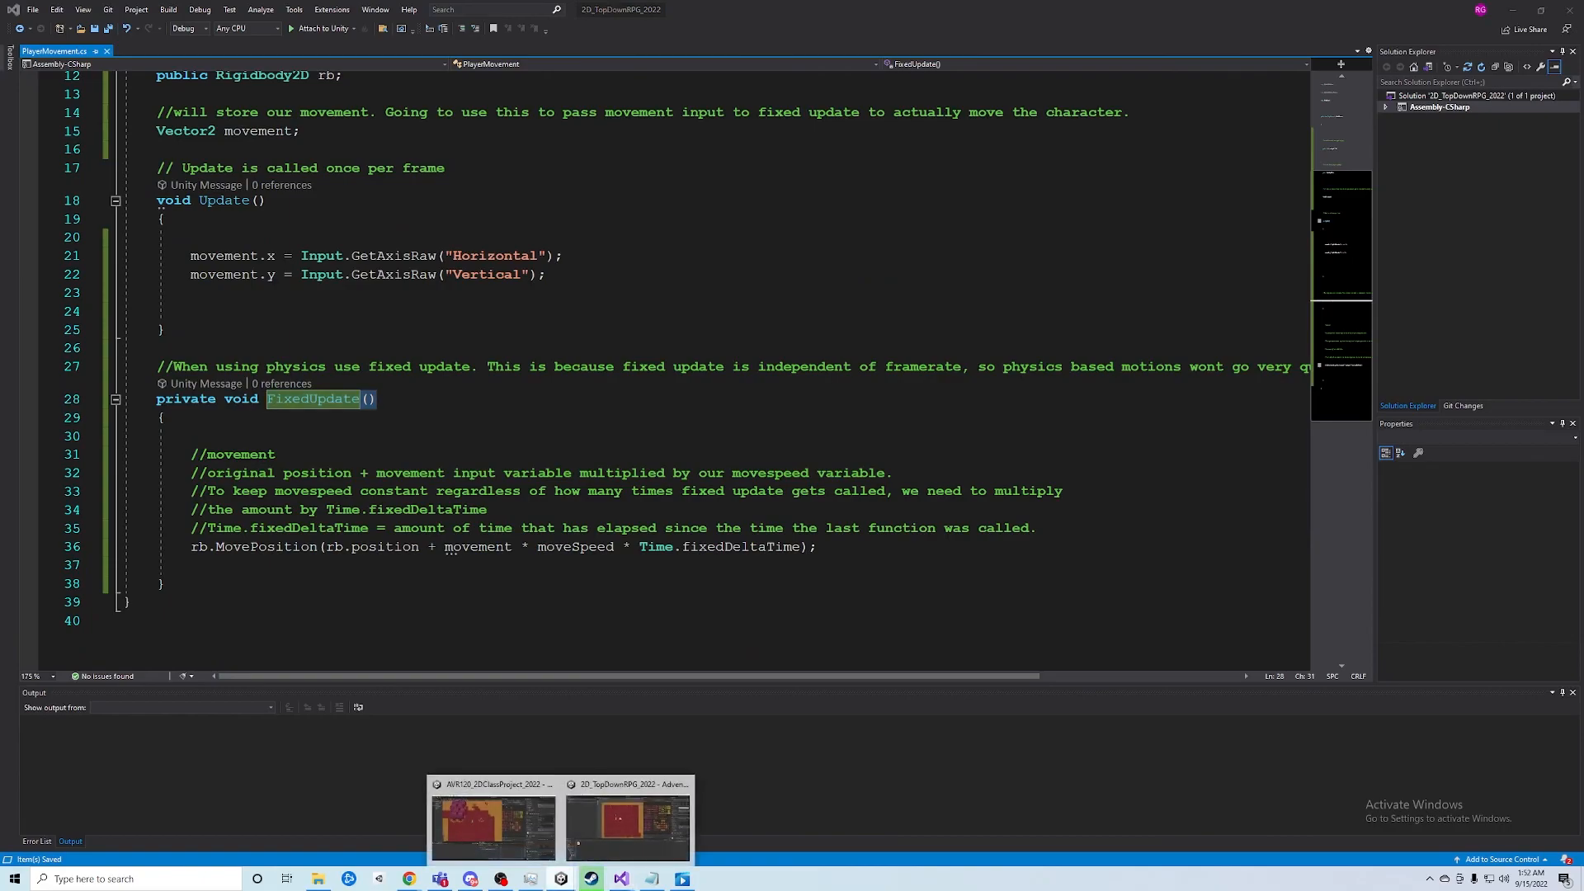
{"action": "left_click", "coordinate": [601, 825]}
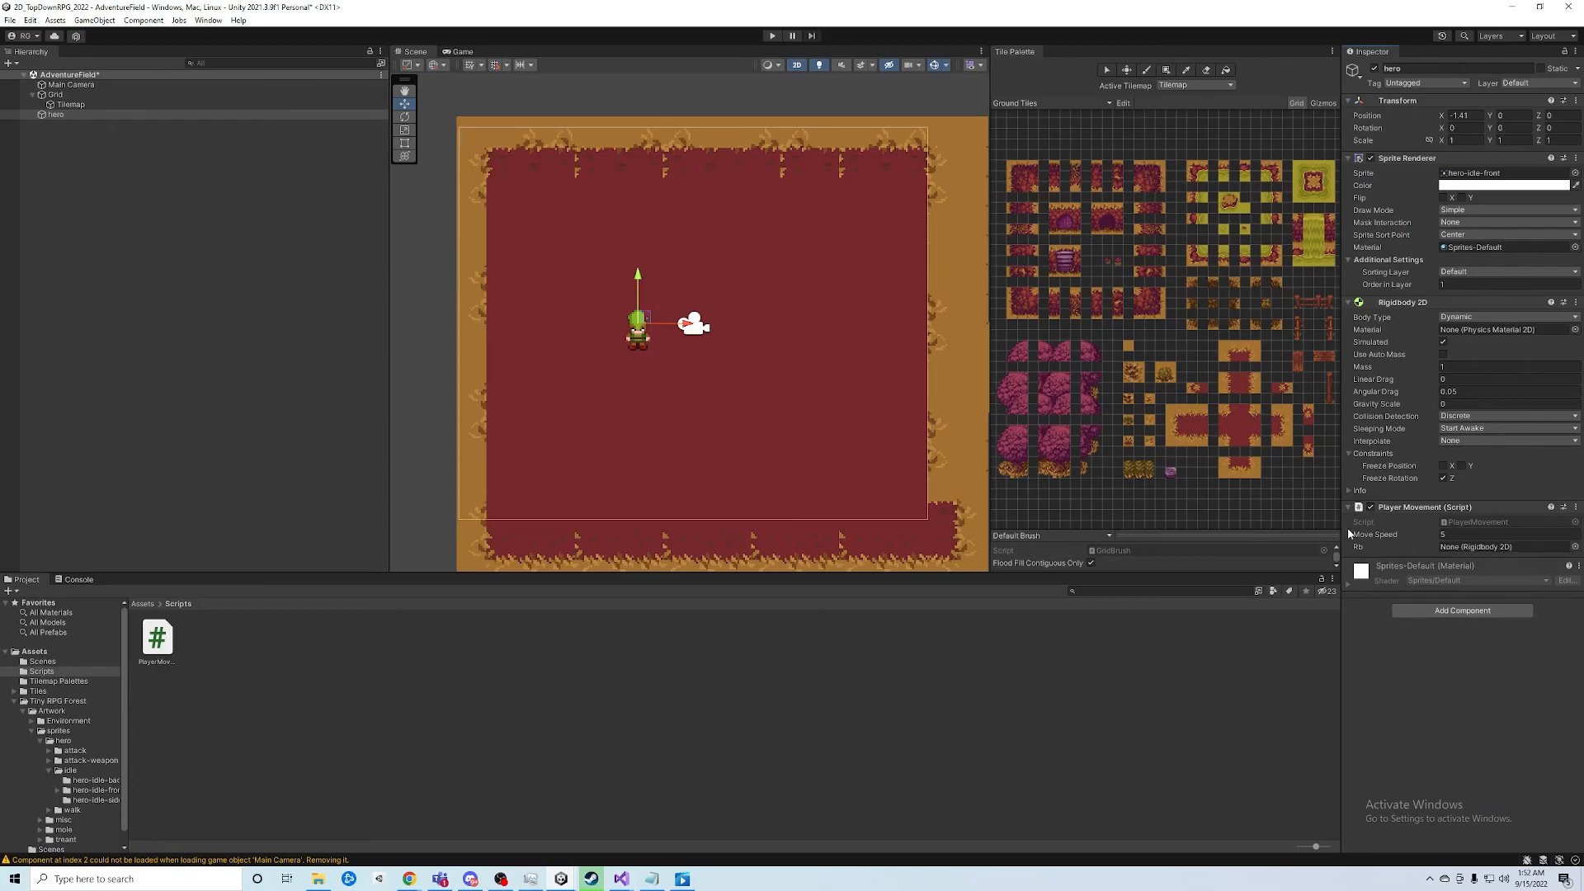
{"action": "left_click_drag", "start_coordinate": [1340, 488], "coordinate": [1214, 427]}
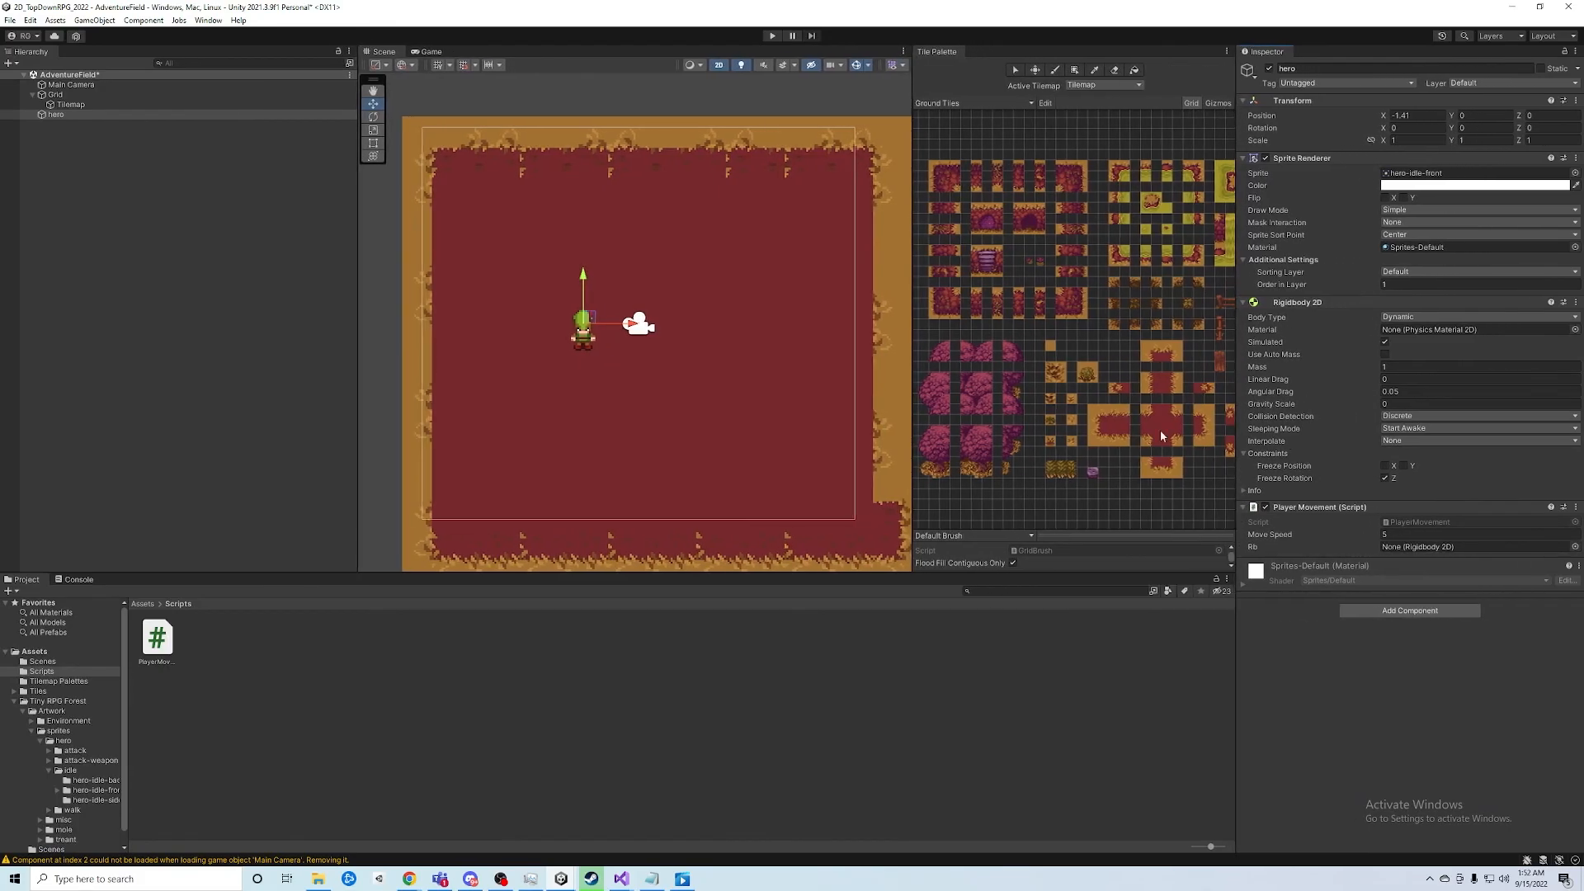
Check the script's public Rigidbody2D rb variable, assign the hero's Rigidbody 2D to Player Movement's Rb field, and save the scene
{"action": "left_click", "coordinate": [55, 115]}
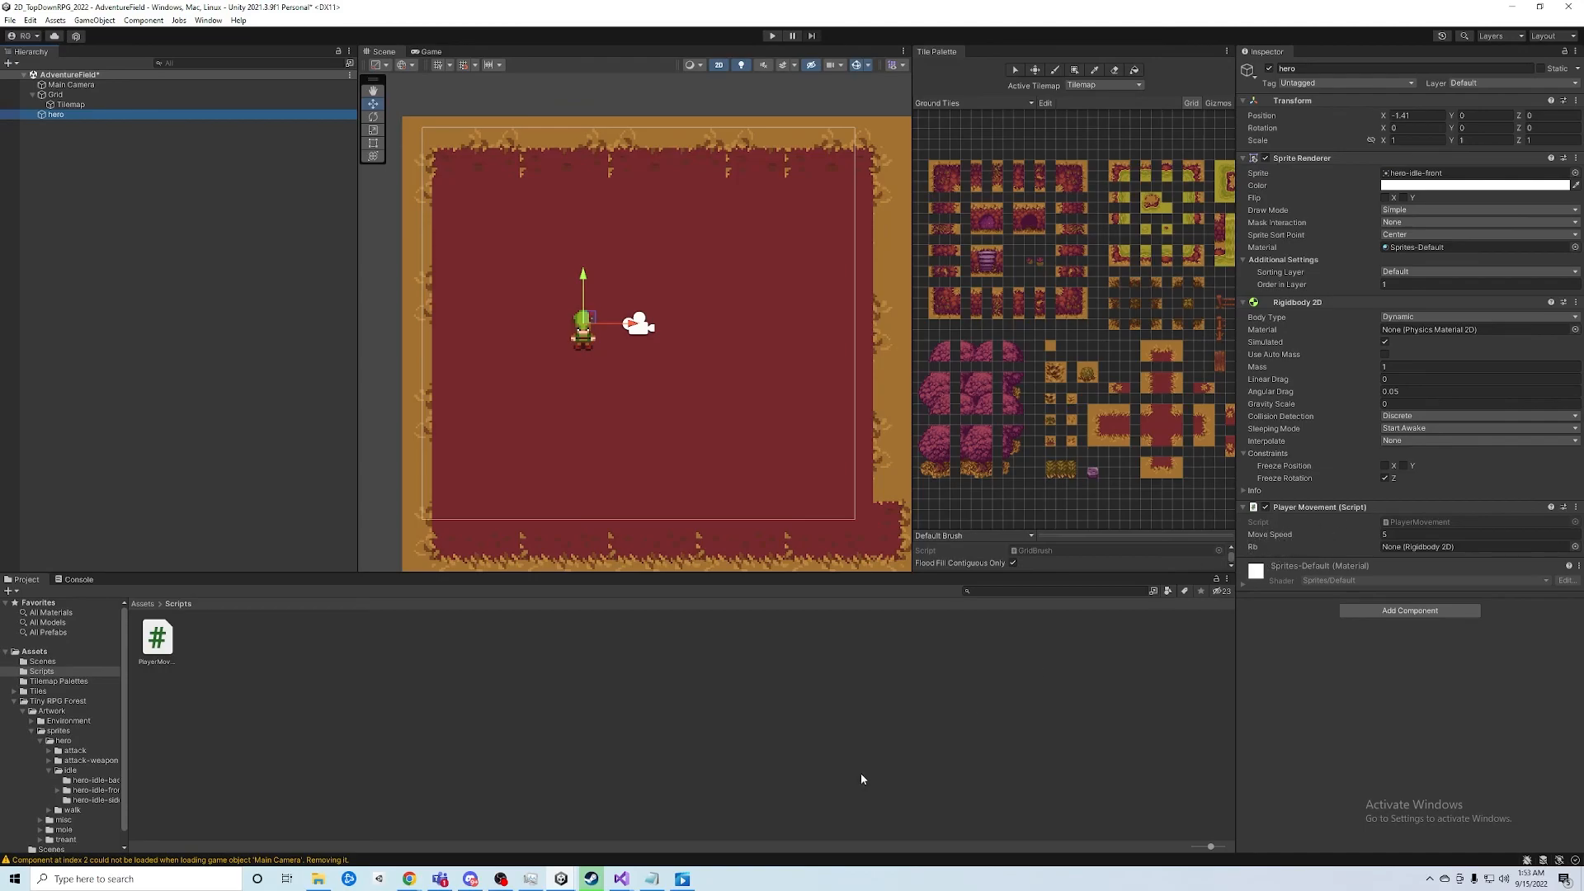
{"action": "mouse_move", "coordinate": [621, 878]}
{"action": "left_click", "coordinate": [649, 819]}
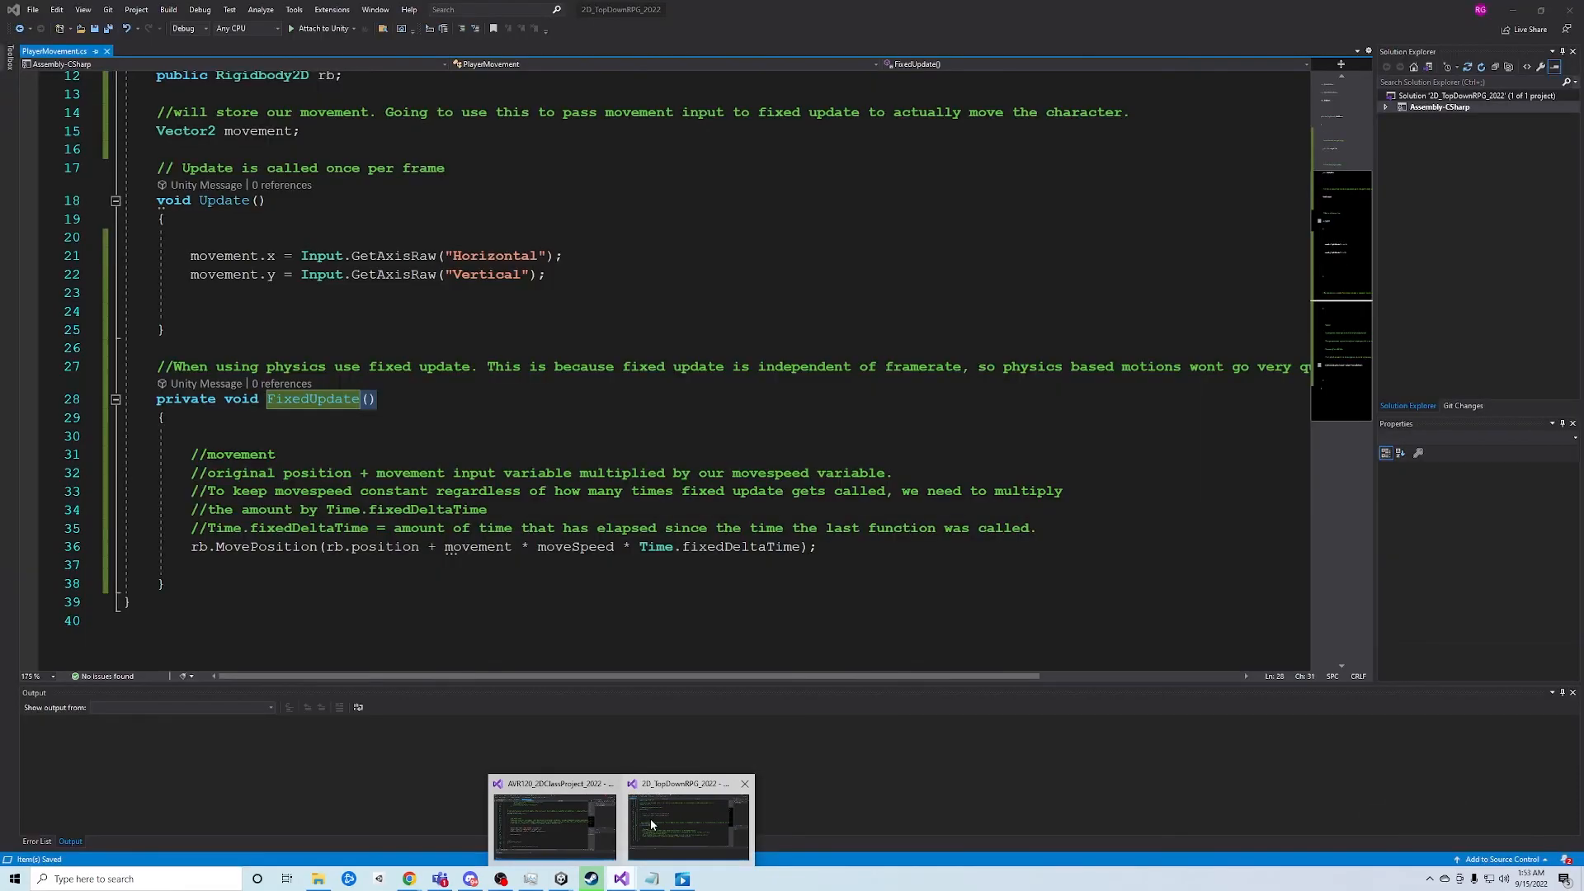
{"action": "scroll", "coordinate": [513, 566], "scroll_direction": "up", "scroll_amount": 4}
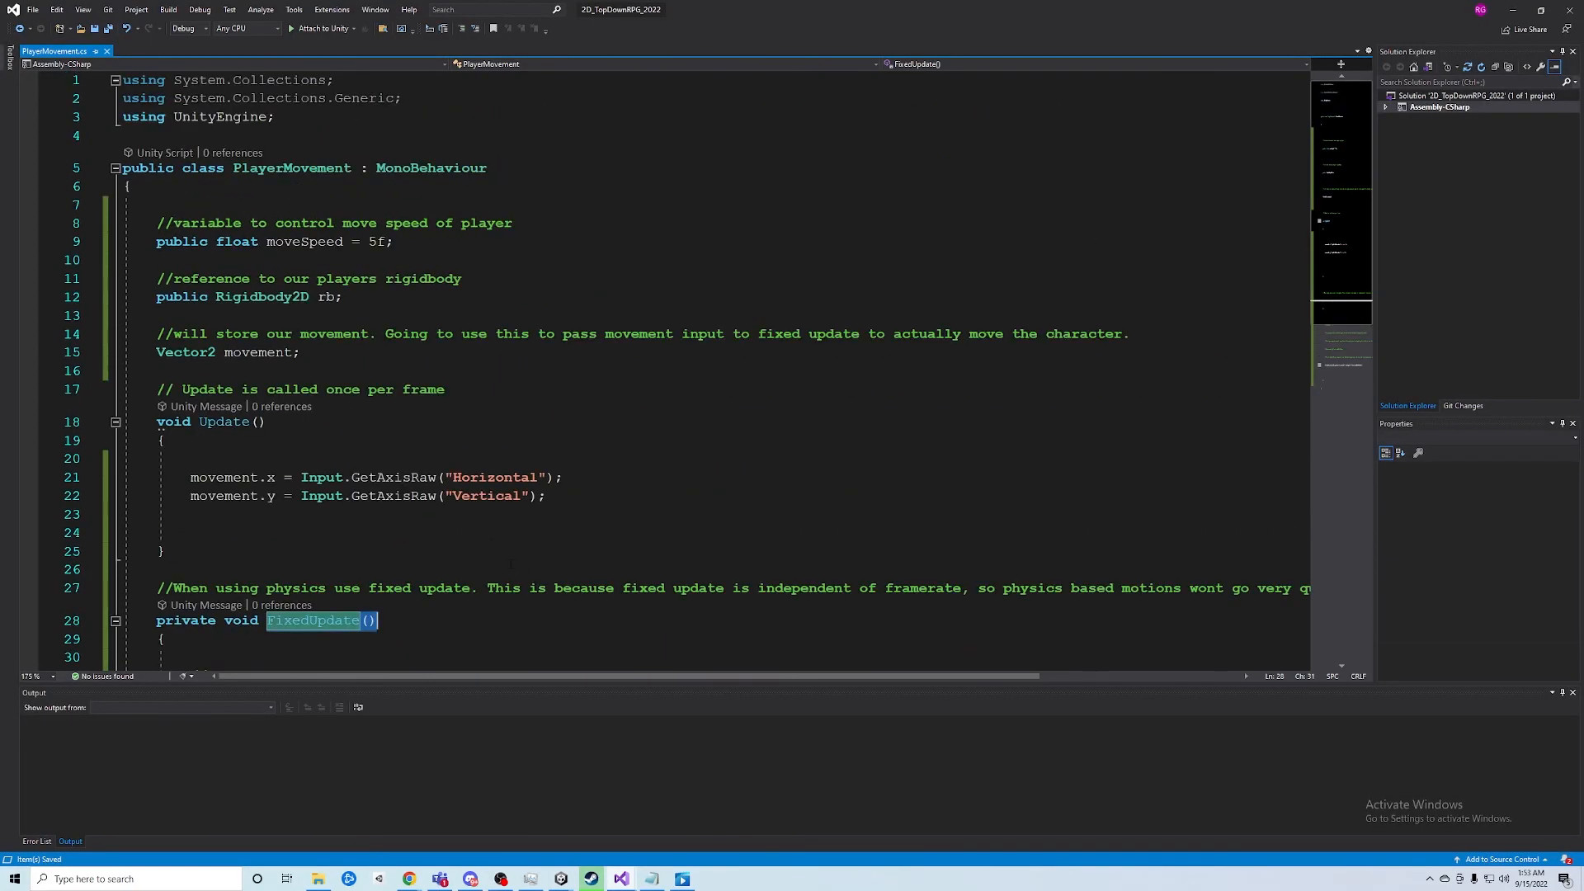
{"action": "left_click_drag", "start_coordinate": [343, 297], "coordinate": [155, 297]}
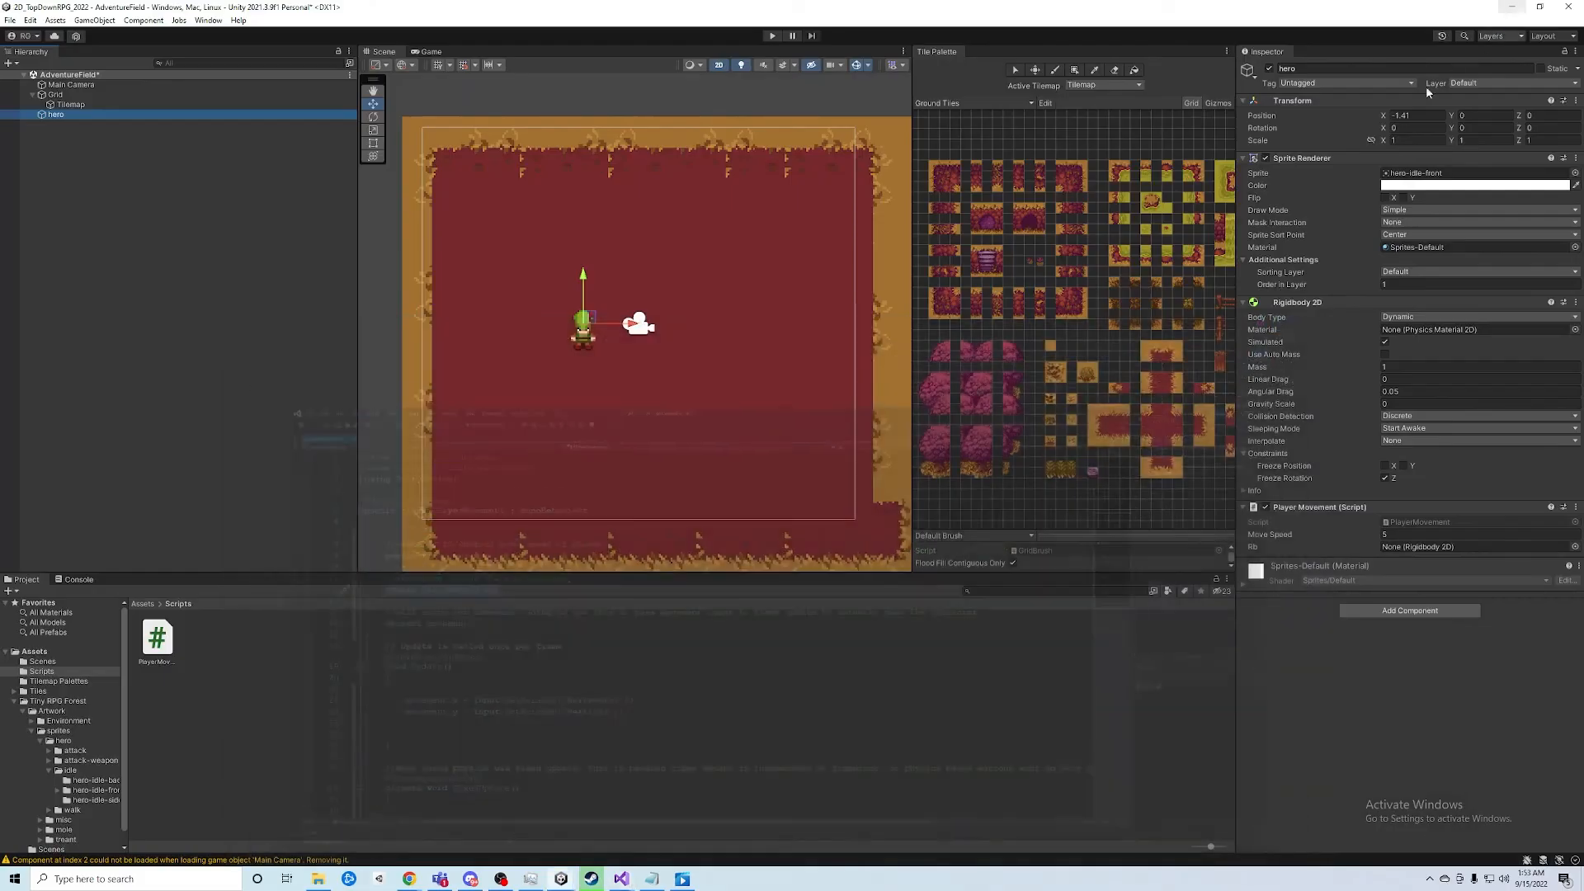
{"action": "left_click", "coordinate": [1512, 10]}
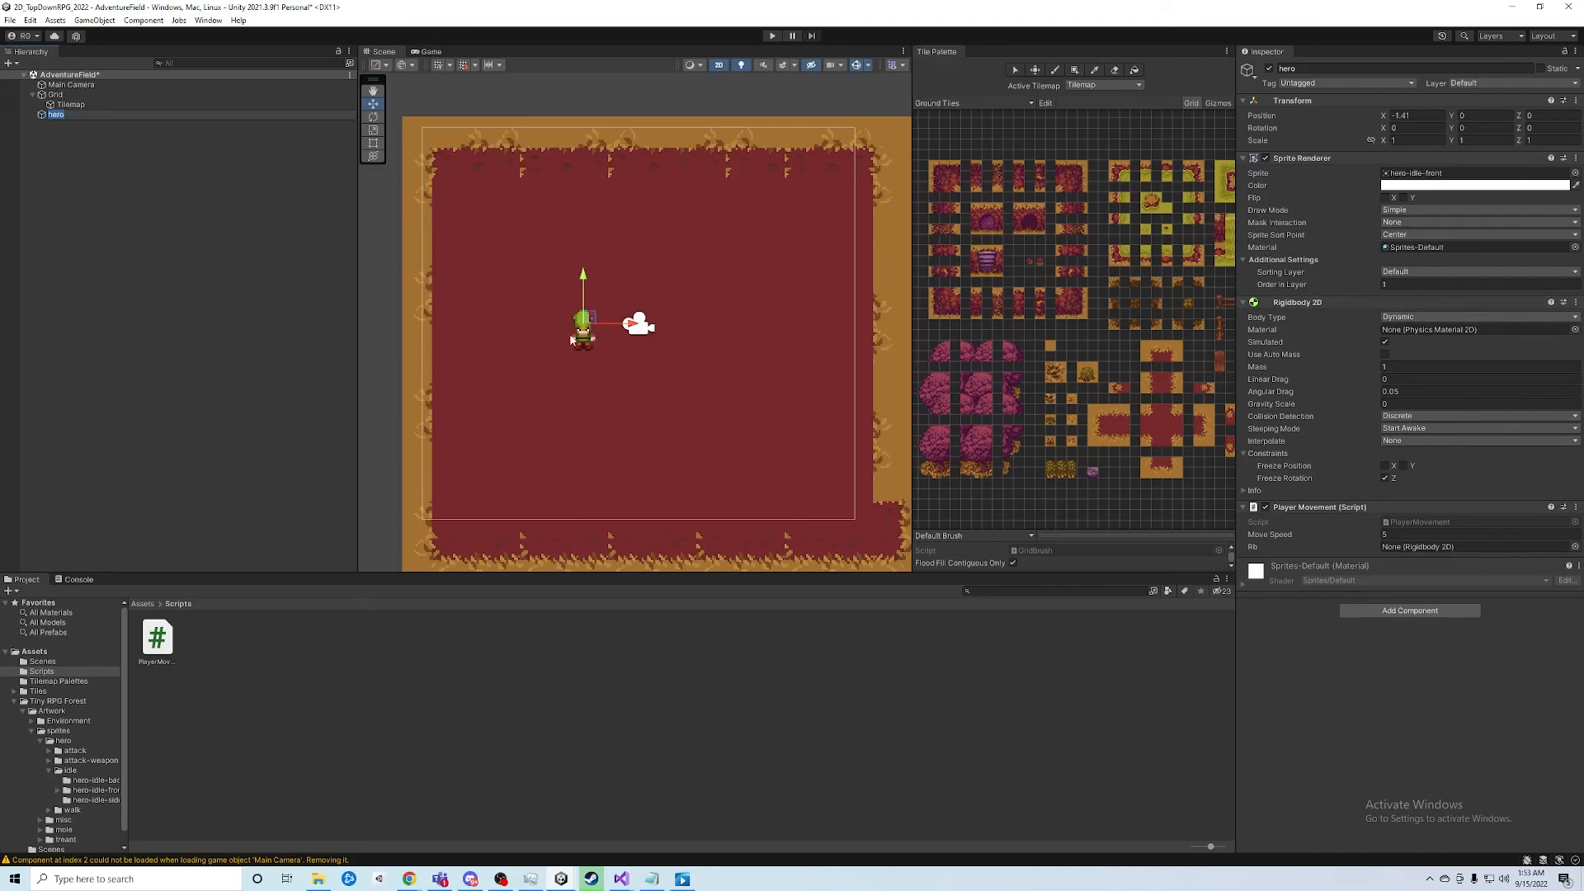
{"action": "left_click_drag", "start_coordinate": [1387, 307], "coordinate": [1399, 547]}
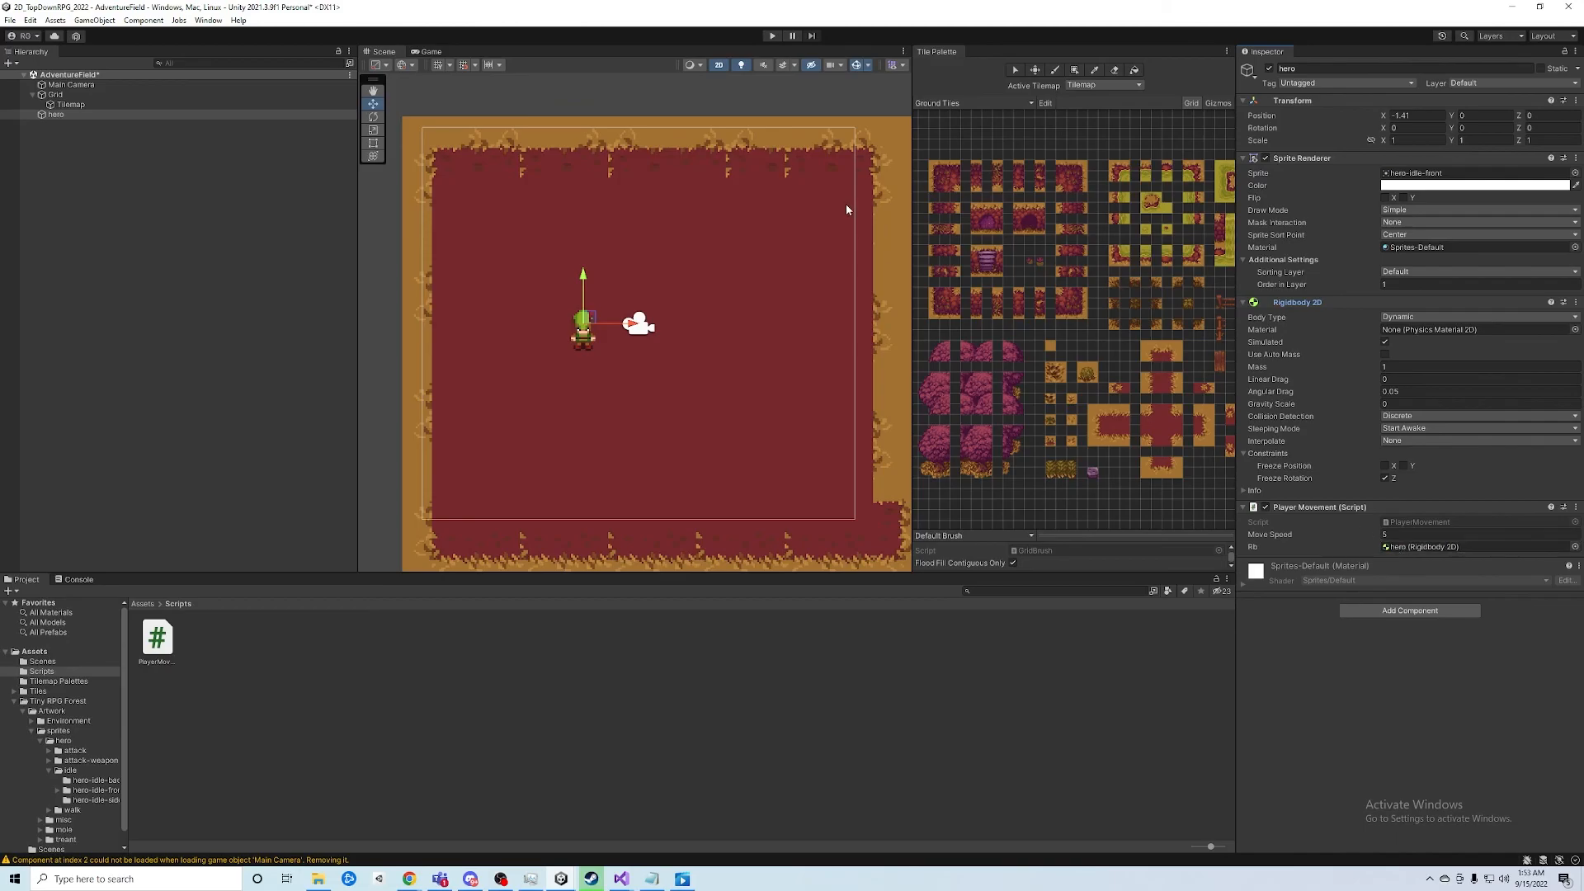
{"action": "left_click", "coordinate": [10, 20]}
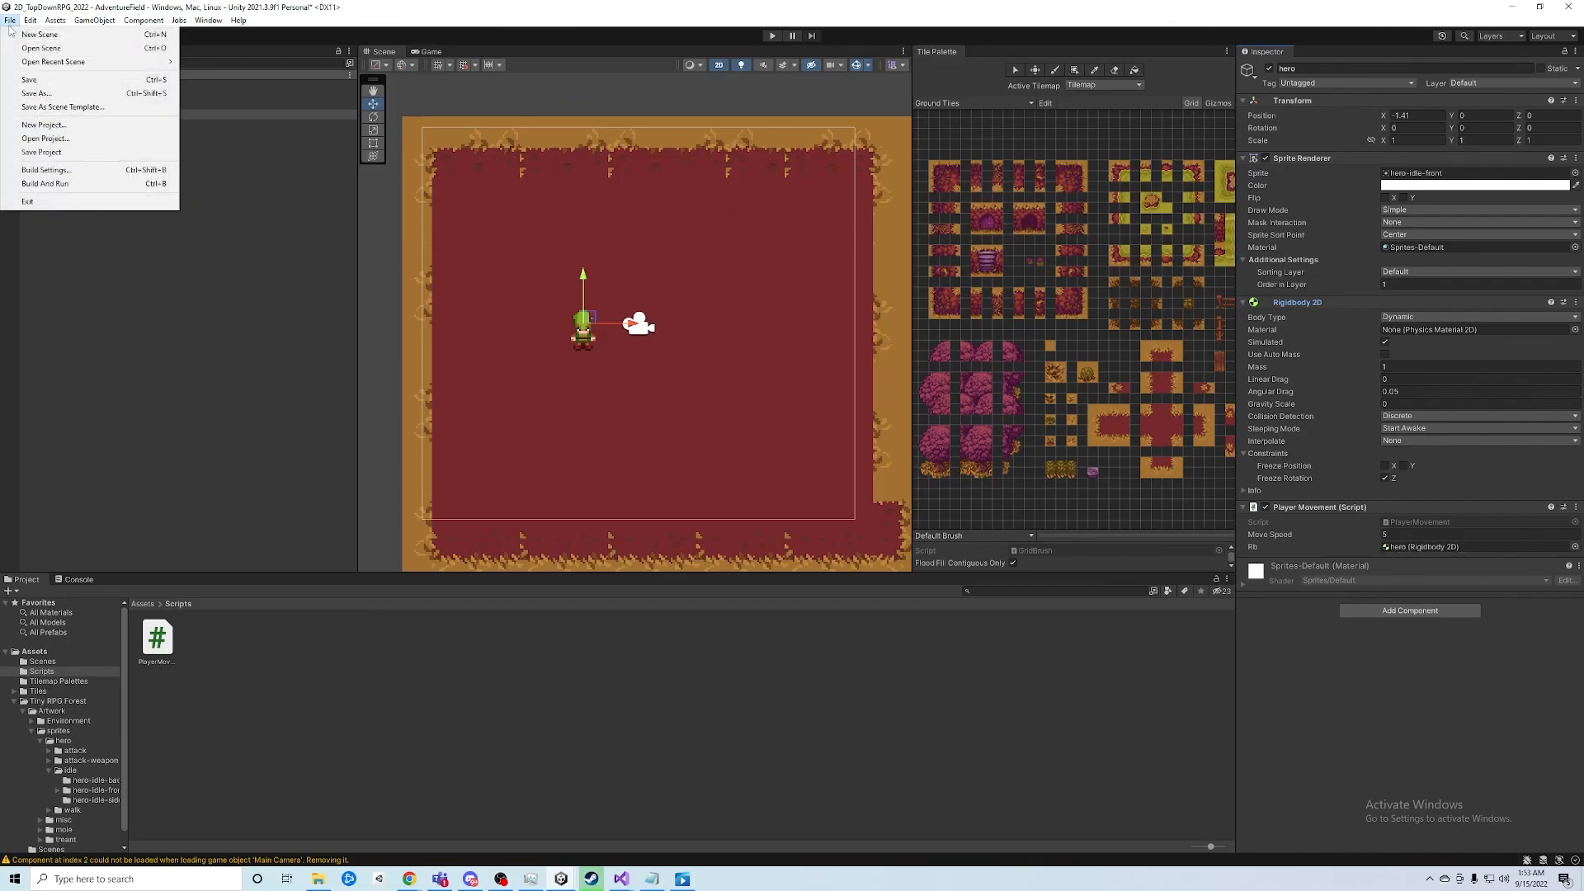
{"action": "left_click", "coordinate": [34, 81]}
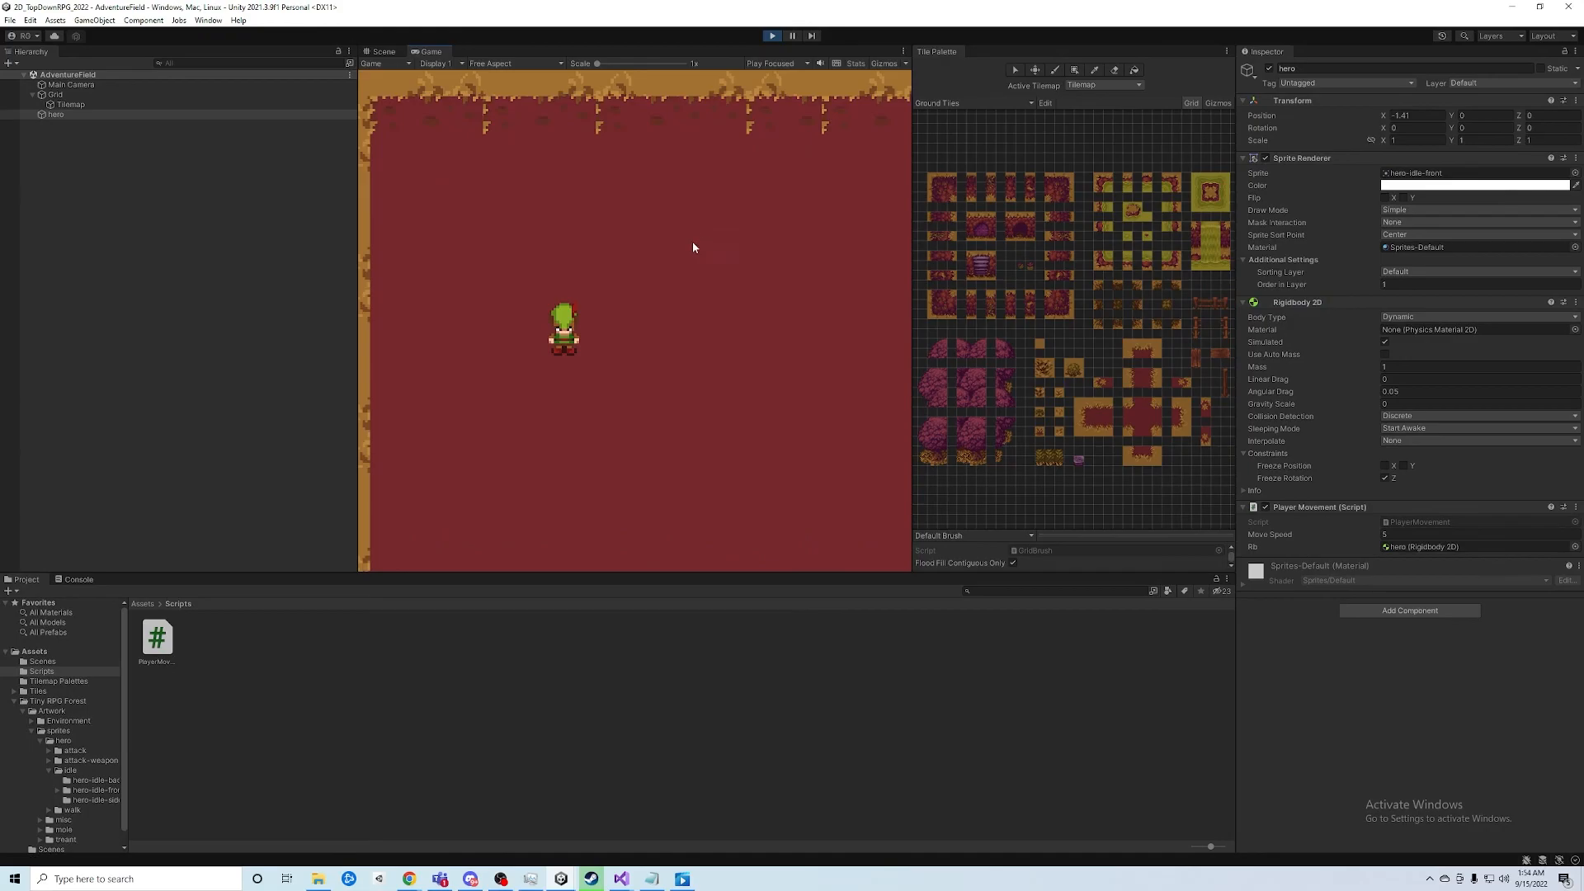
Play-test the scene by walking the hero around the field in all four directions, and stop Play mode
{"action": "key", "text": "a"}
{"action": "key", "text": "d"}
{"action": "key", "text": "w"}
{"action": "key", "text": "d"}
{"action": "key", "text": "d"}
{"action": "key", "text": "s"}
{"action": "key", "text": "a"}
{"action": "key", "text": "w"}
{"action": "key", "text": "d"}
{"action": "key", "text": "d"}
{"action": "key", "text": "s"}
{"action": "key", "text": "a"}
{"action": "key", "text": "w"}
{"action": "key", "text": "d"}
{"action": "key", "text": "d"}
{"action": "key", "text": "s"}
{"action": "key", "text": "a"}
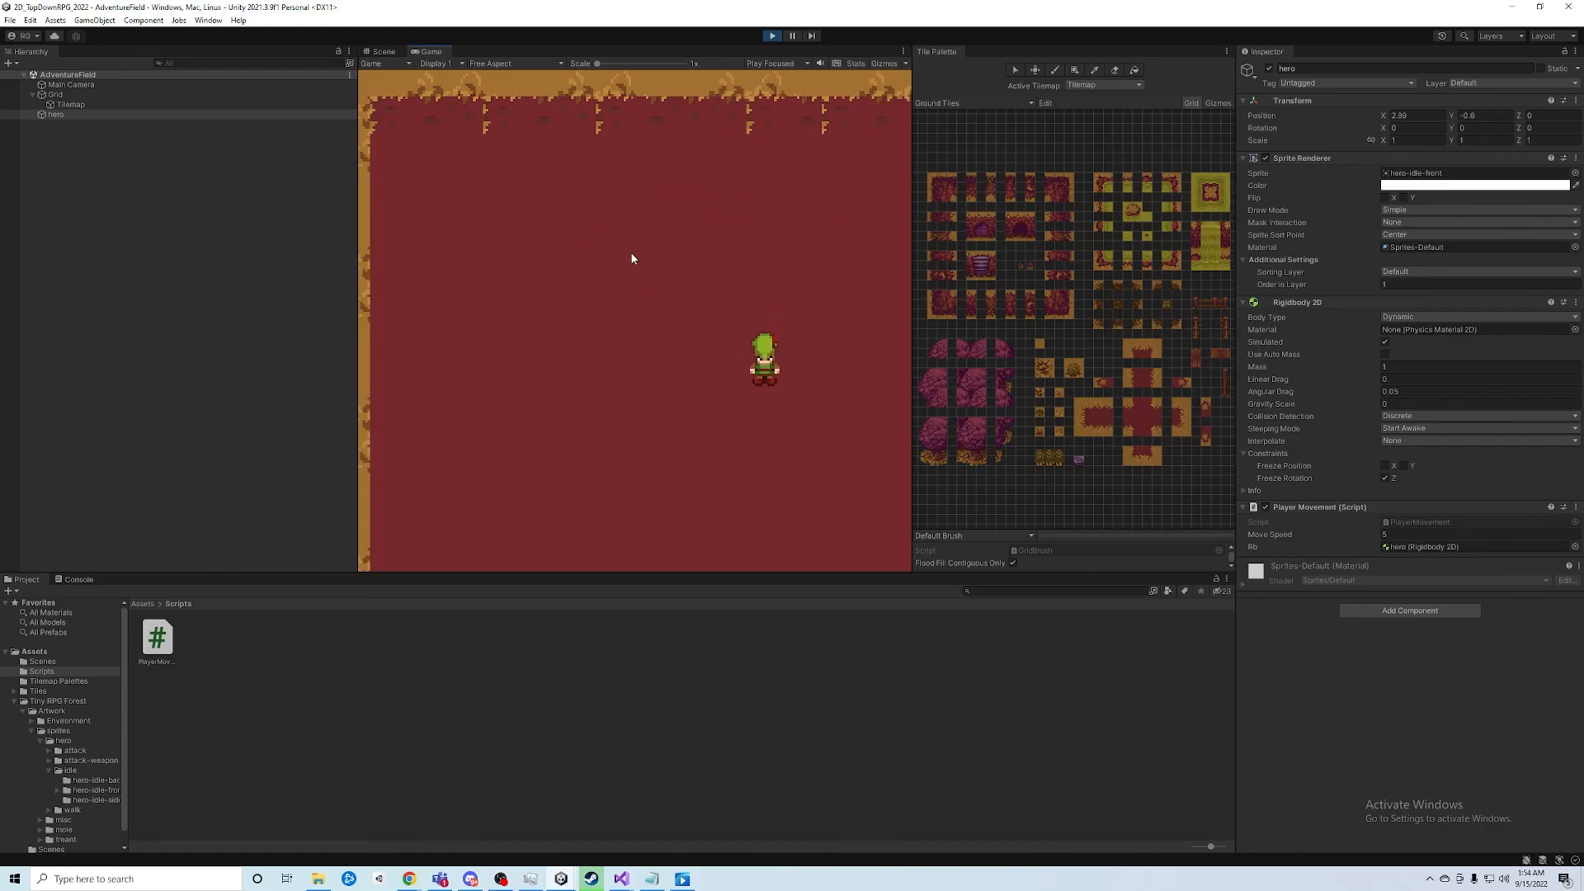
{"action": "key", "text": "w"}
{"action": "key", "text": "w"}
{"action": "key", "text": "d"}
{"action": "key", "text": "s"}
{"action": "key", "text": "a"}
{"action": "key", "text": "a"}
{"action": "key", "text": "w"}
{"action": "key", "text": "d"}
{"action": "key", "text": "s"}
{"action": "key", "text": "a"}
{"action": "key", "text": "w"}
{"action": "key", "text": "d"}
{"action": "key", "text": "s"}
{"action": "key", "text": "a"}
{"action": "key", "text": "w"}
{"action": "key", "text": "w"}
{"action": "key", "text": "d"}
{"action": "key", "text": "s"}
{"action": "key", "text": "a"}
{"action": "key", "text": "w"}
{"action": "key", "text": "d"}
{"action": "key", "text": "s"}
{"action": "key", "text": "a"}
{"action": "key", "text": "w"}
{"action": "key", "text": "d"}
{"action": "key", "text": "s"}
{"action": "key", "text": "a"}
{"action": "key", "text": "a"}
{"action": "key", "text": "w"}
{"action": "key", "text": "d"}
{"action": "key", "text": "s"}
{"action": "key", "text": "a"}
{"action": "key", "text": "w"}
{"action": "key", "text": "d"}
{"action": "key", "text": "s"}
{"action": "key", "text": "a"}
{"action": "key", "text": "w"}
{"action": "key", "text": "d"}
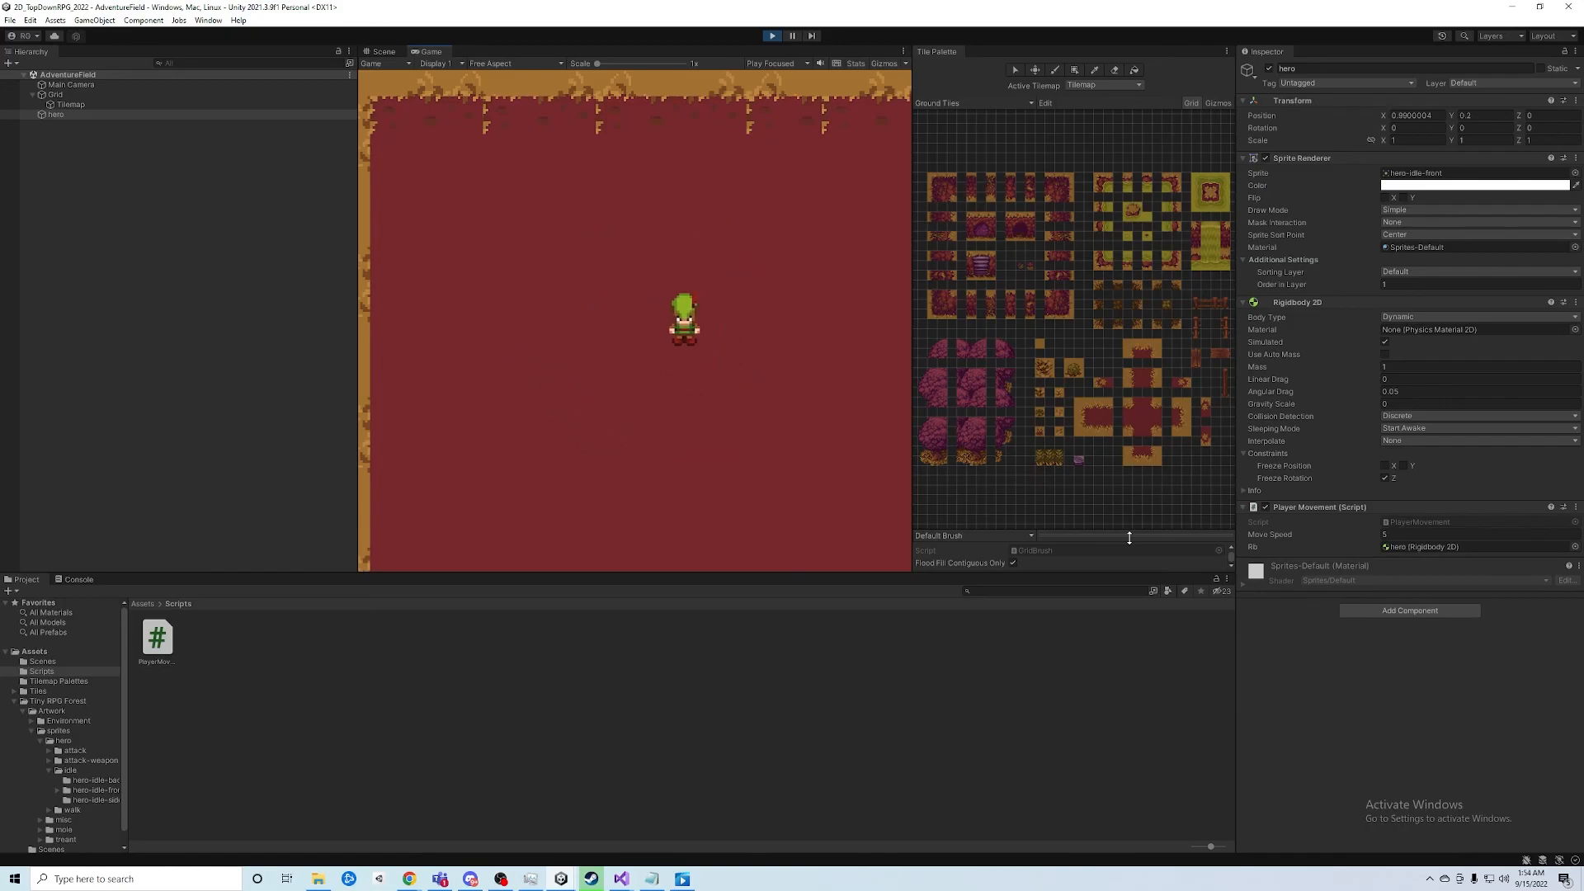
{"action": "left_click_drag", "start_coordinate": [1129, 538], "coordinate": [1126, 527]}
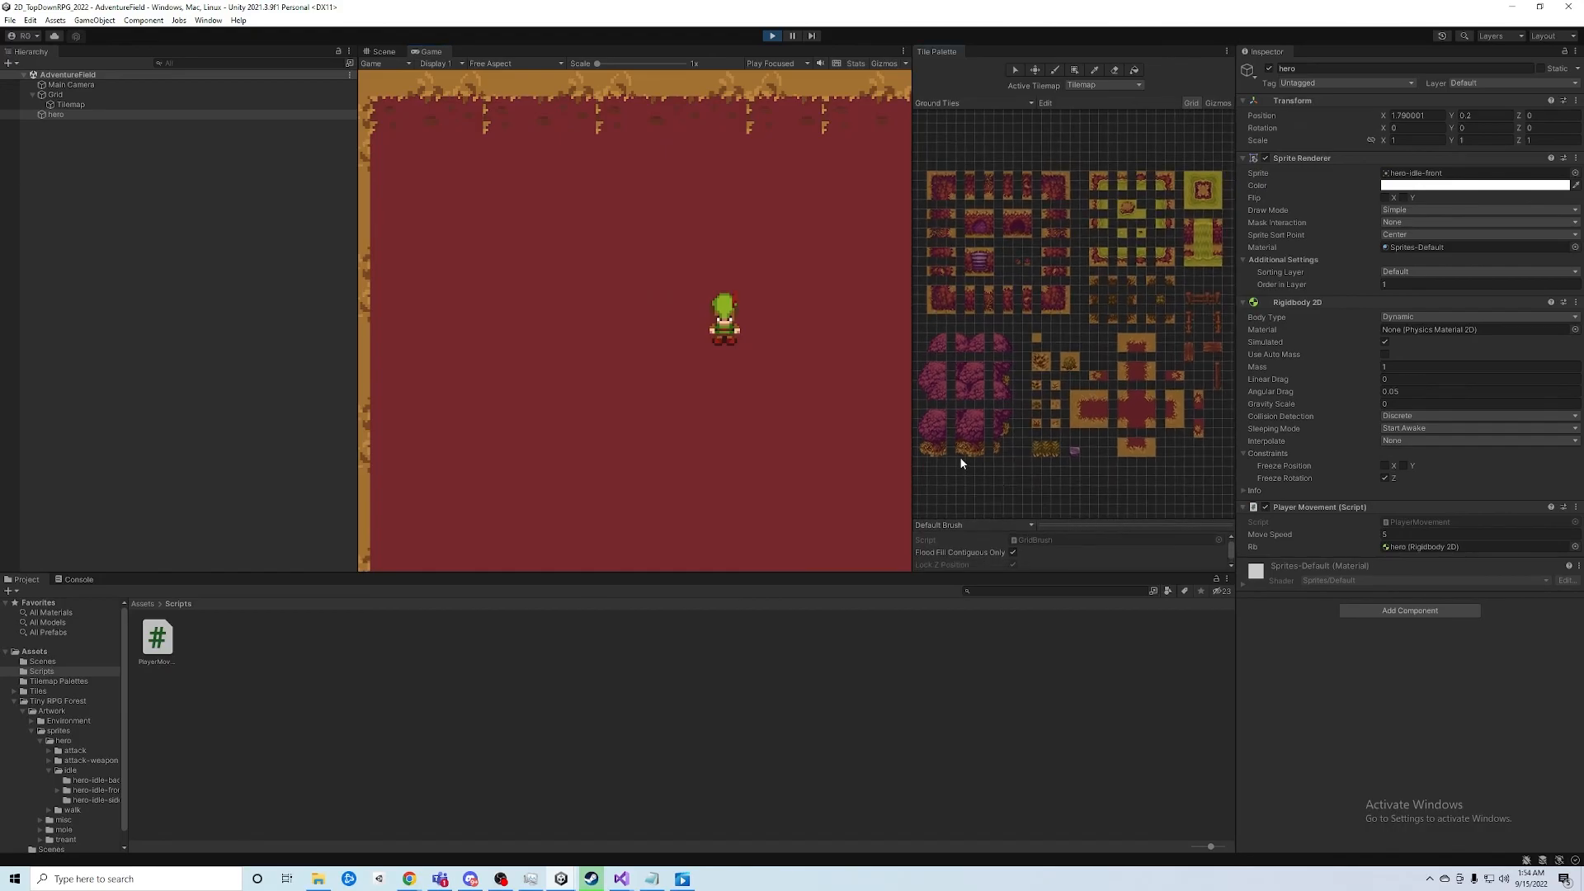
{"action": "left_click", "coordinate": [773, 36]}
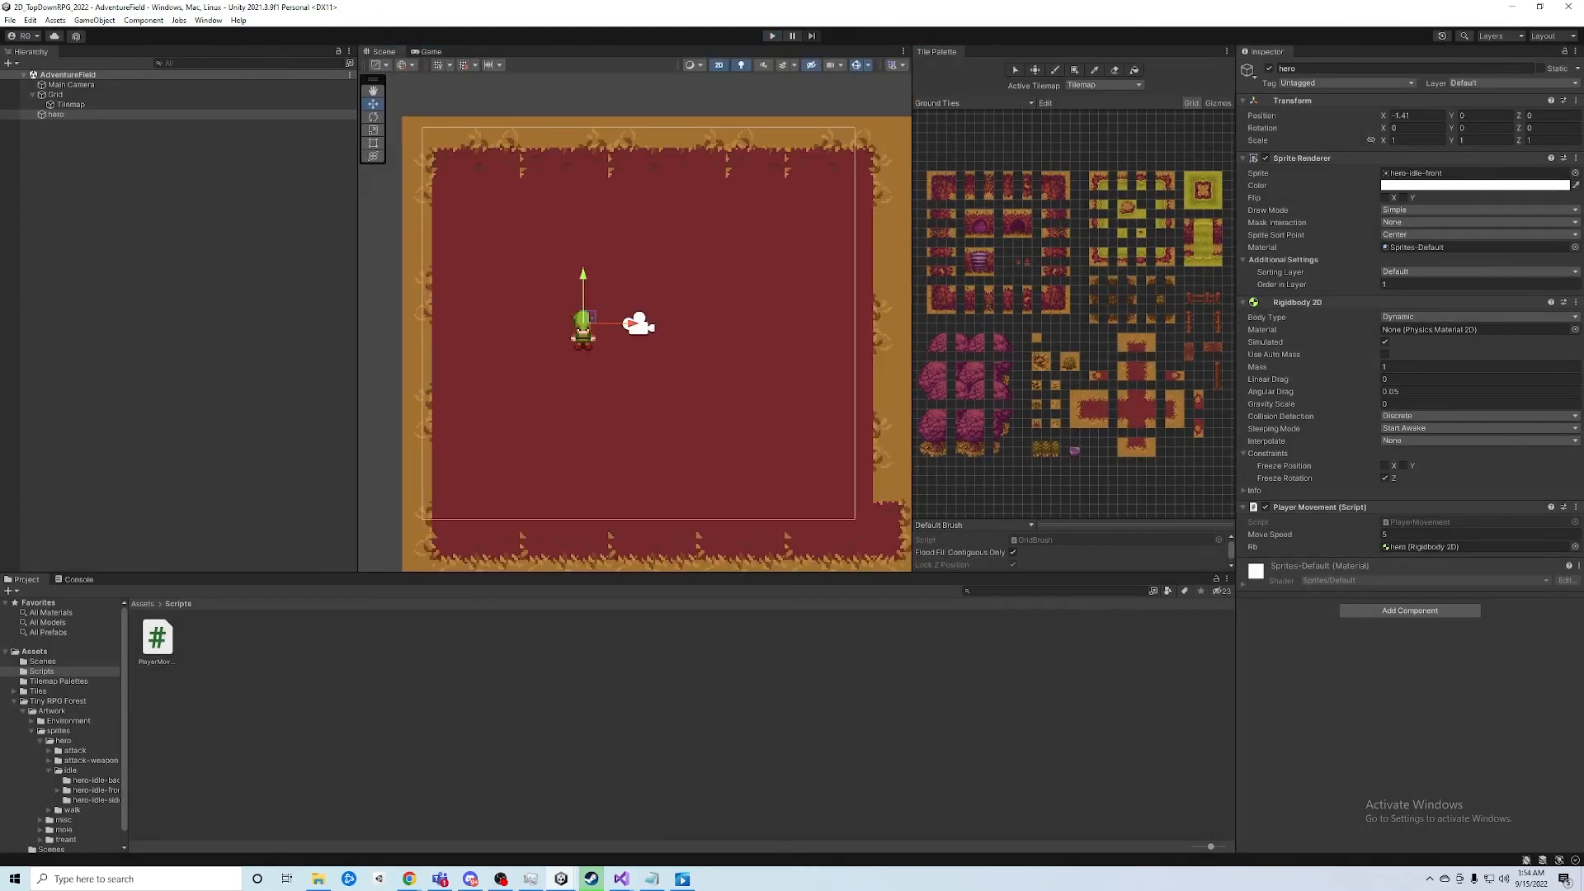